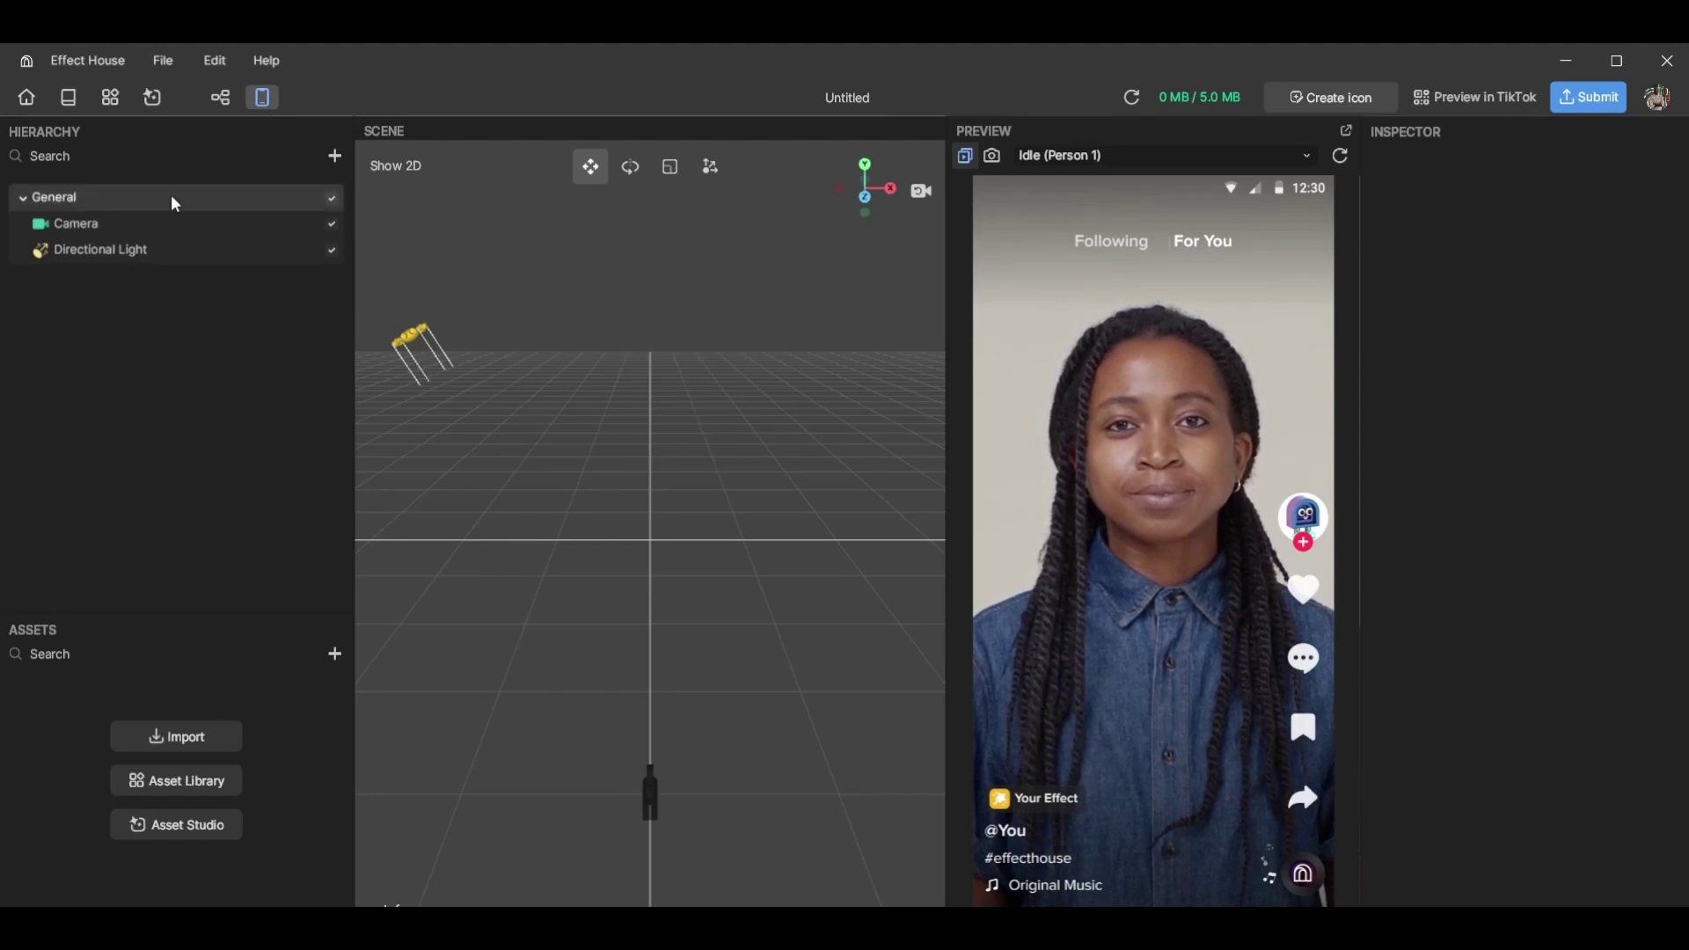
Add a 3D plane to the scene and rename it "front"
left_click(334, 159)
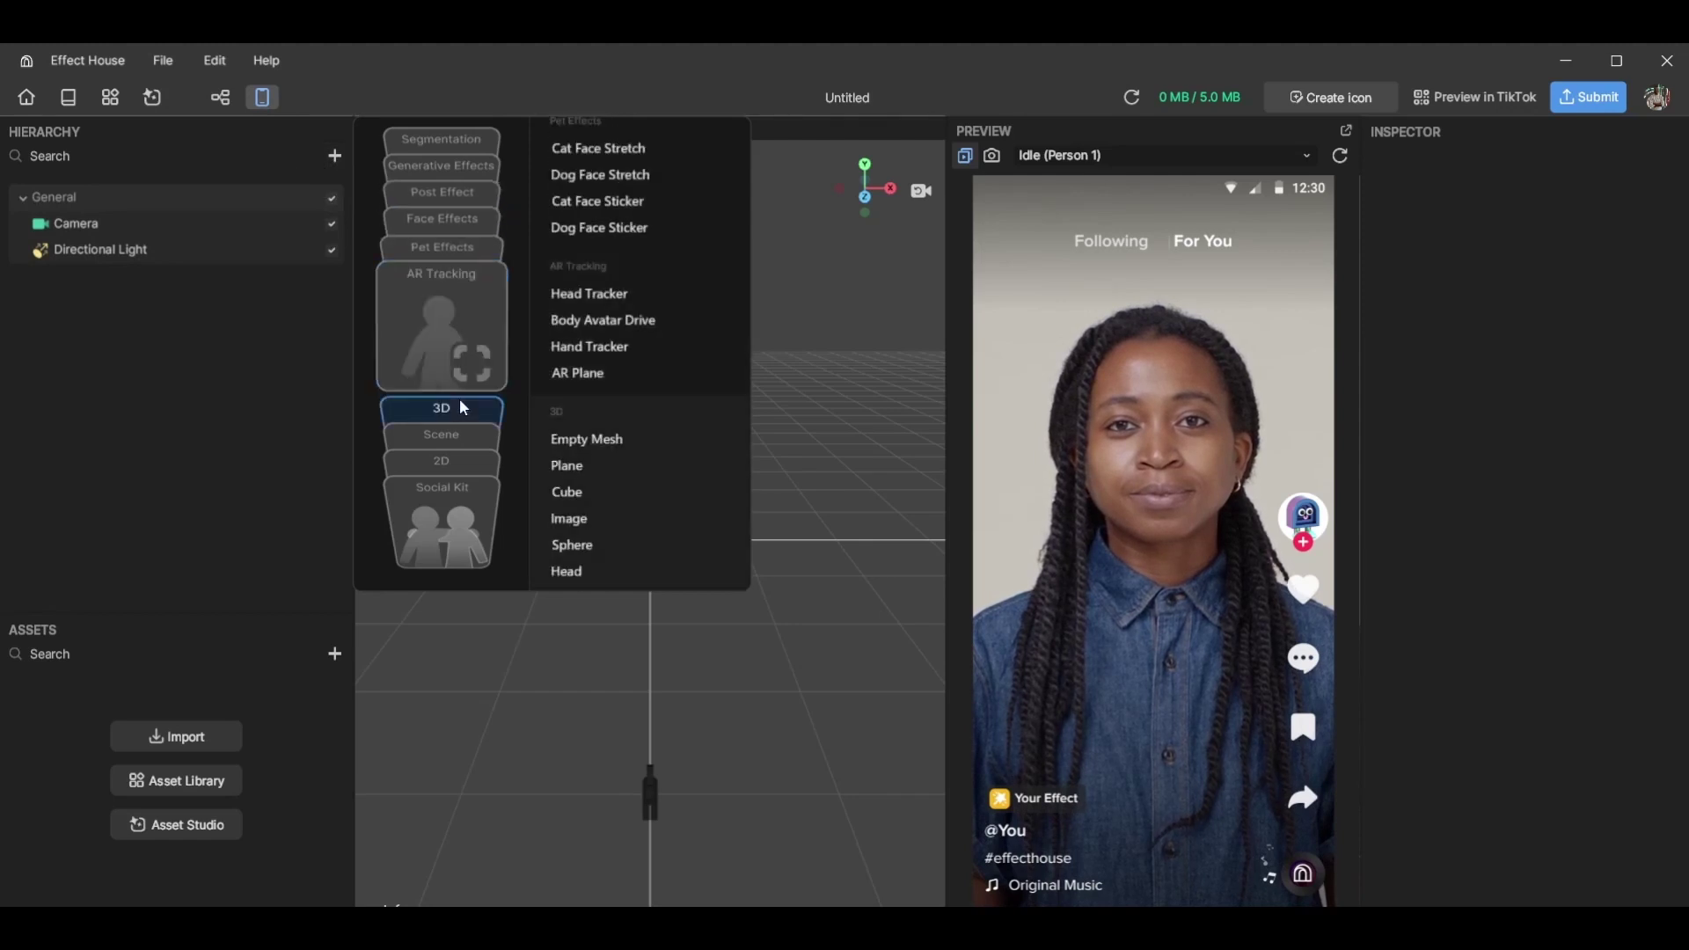
left_click(568, 346)
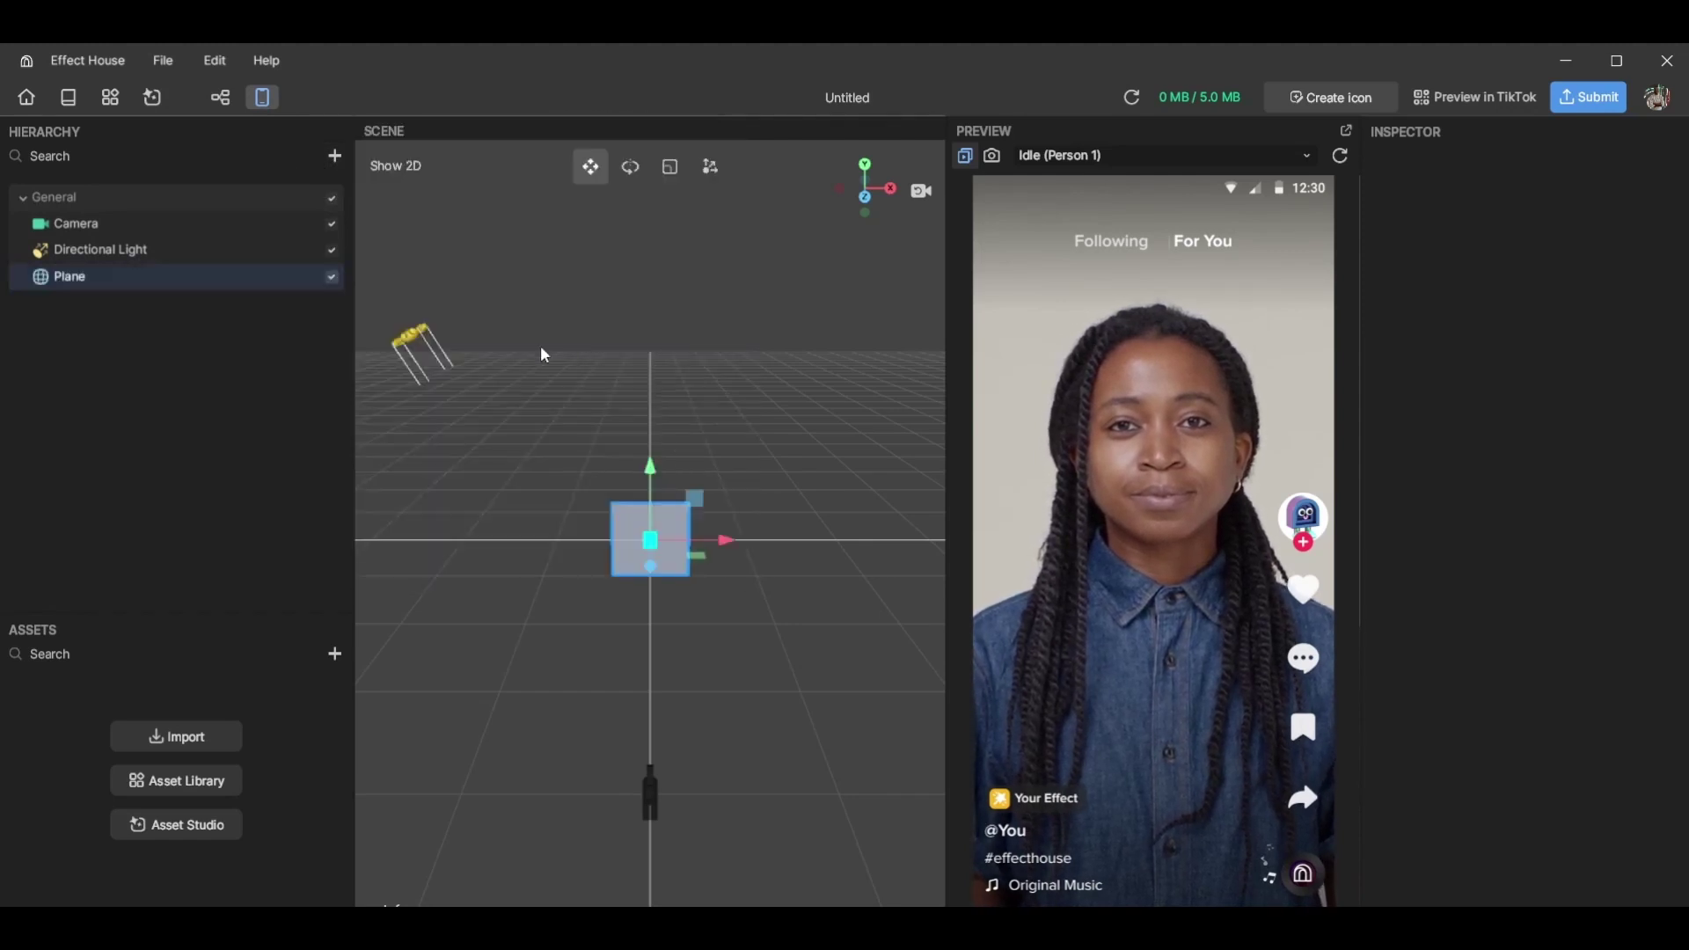
right_click(94, 274)
left_click(154, 329)
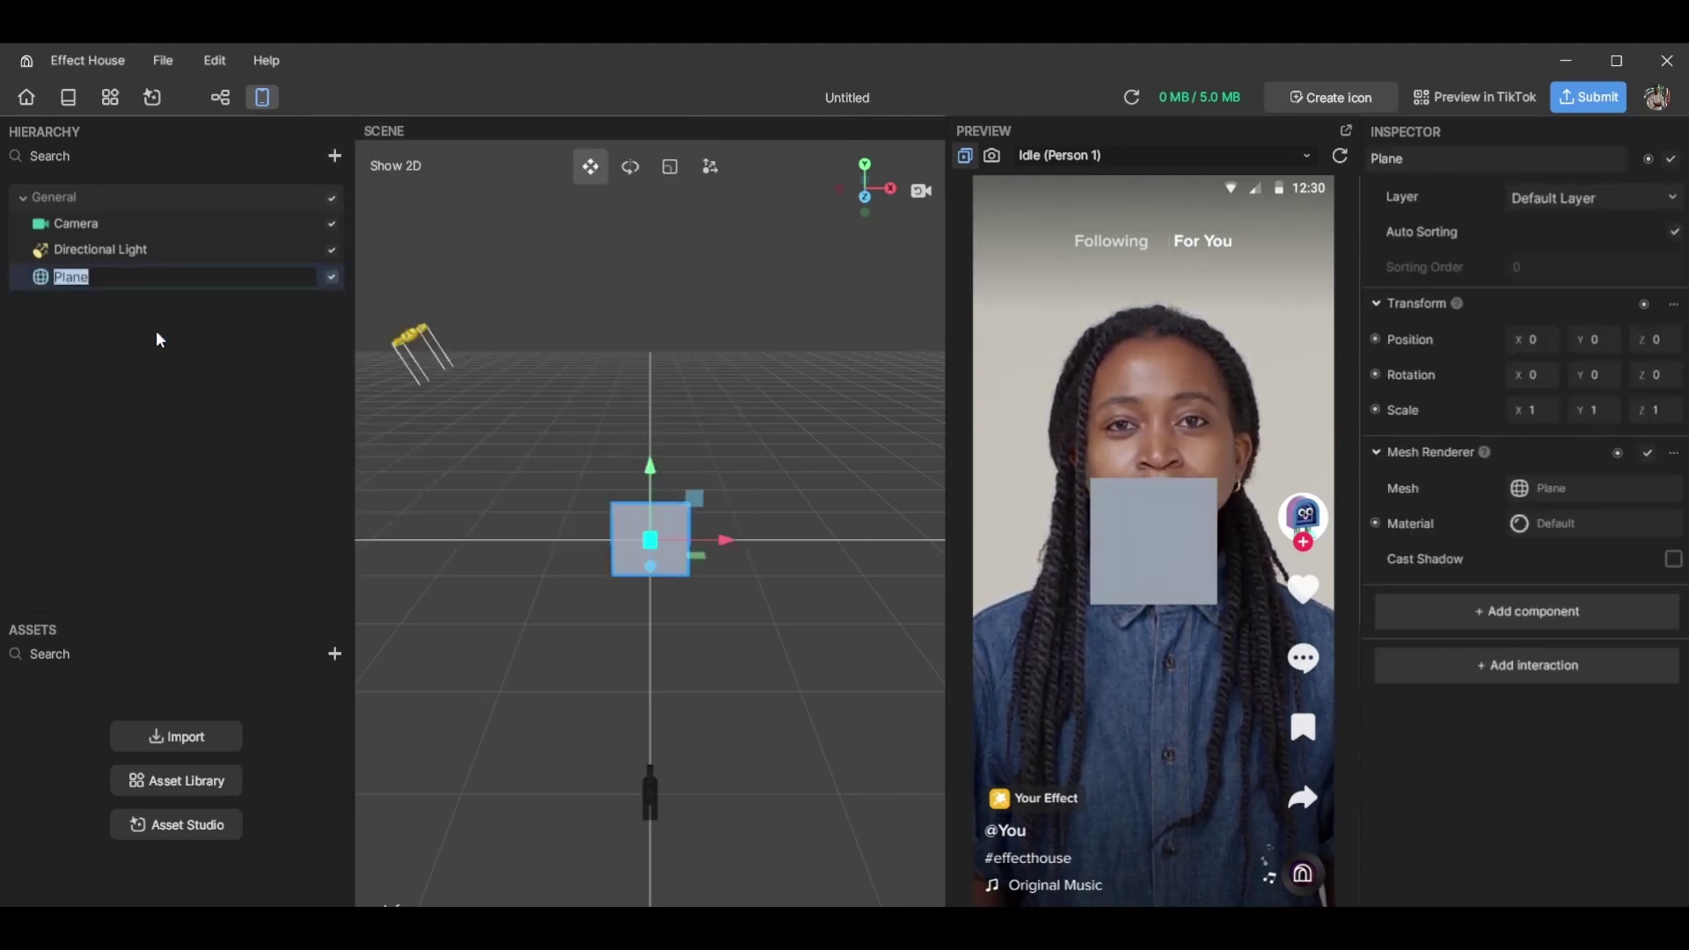
type("front")
key("Return")
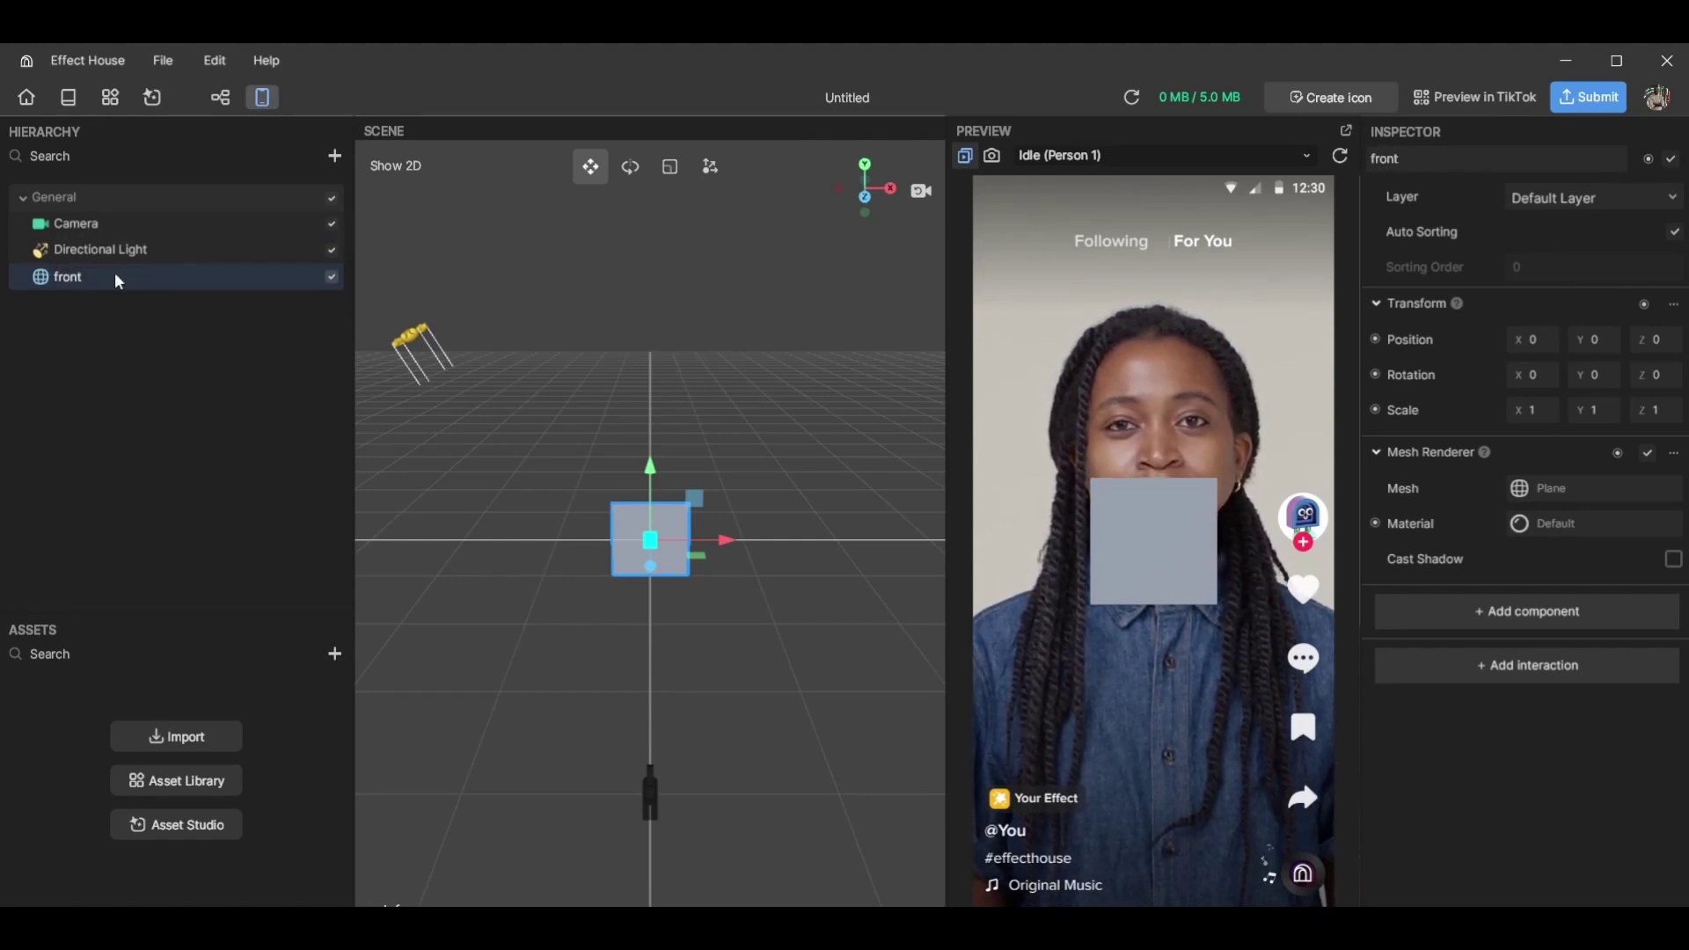
Duplicate the front plane and rename the copy "back"
key("ctrl+d")
right_click(114, 302)
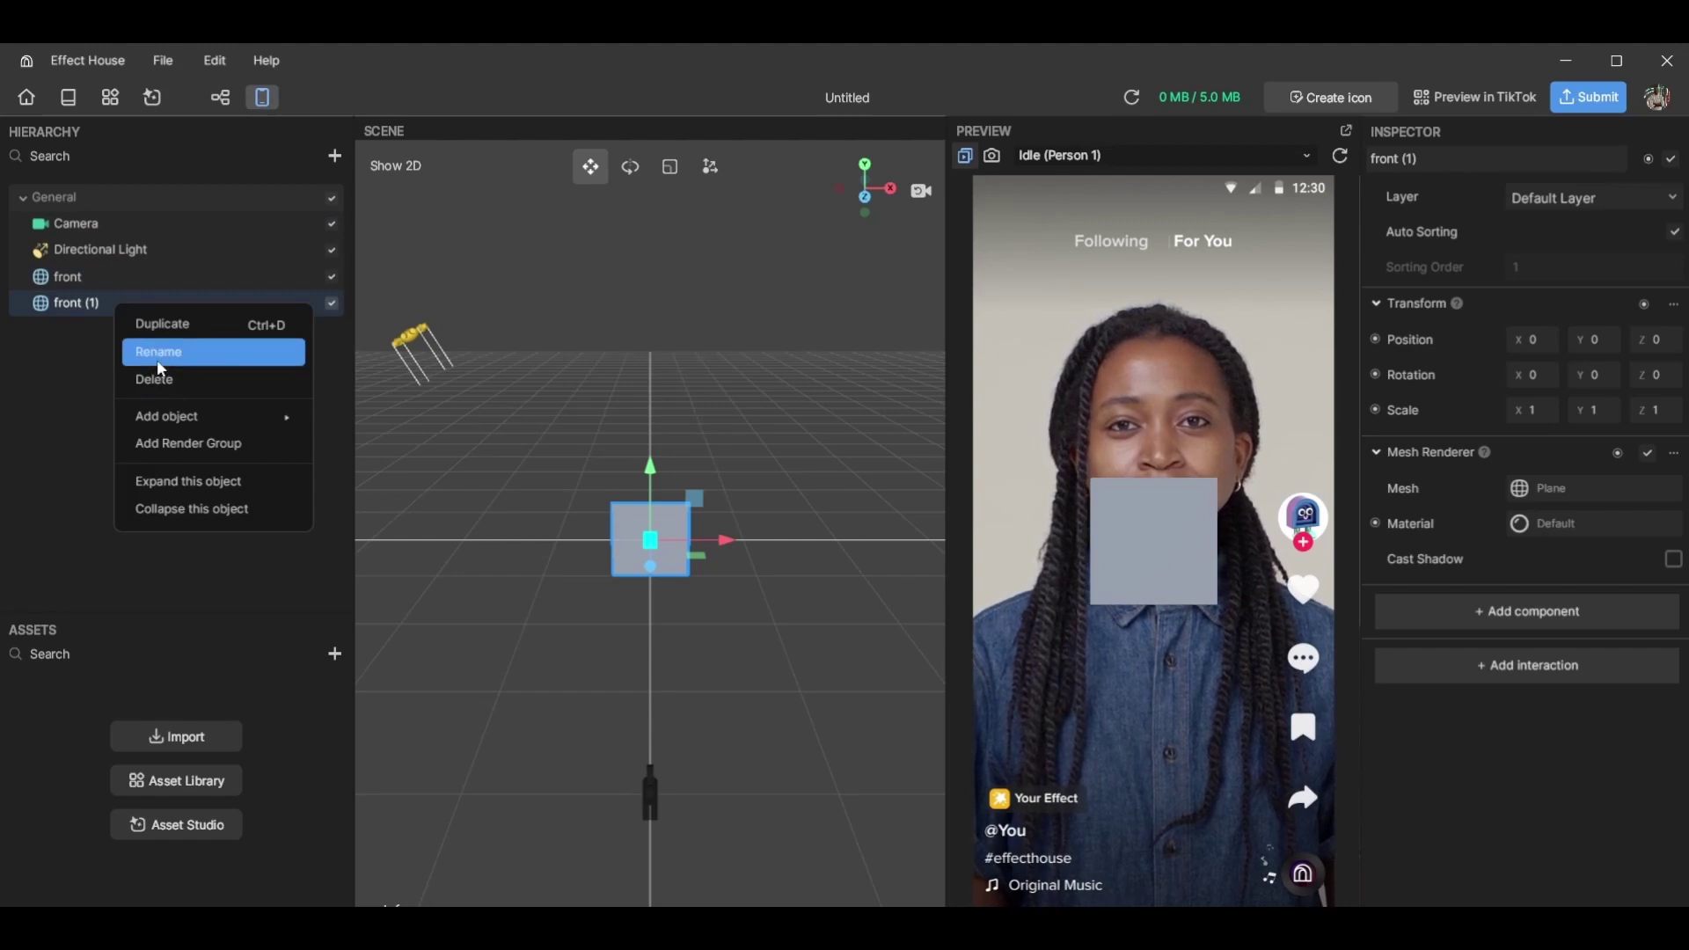
left_click(156, 357)
type("back")
key("Return")
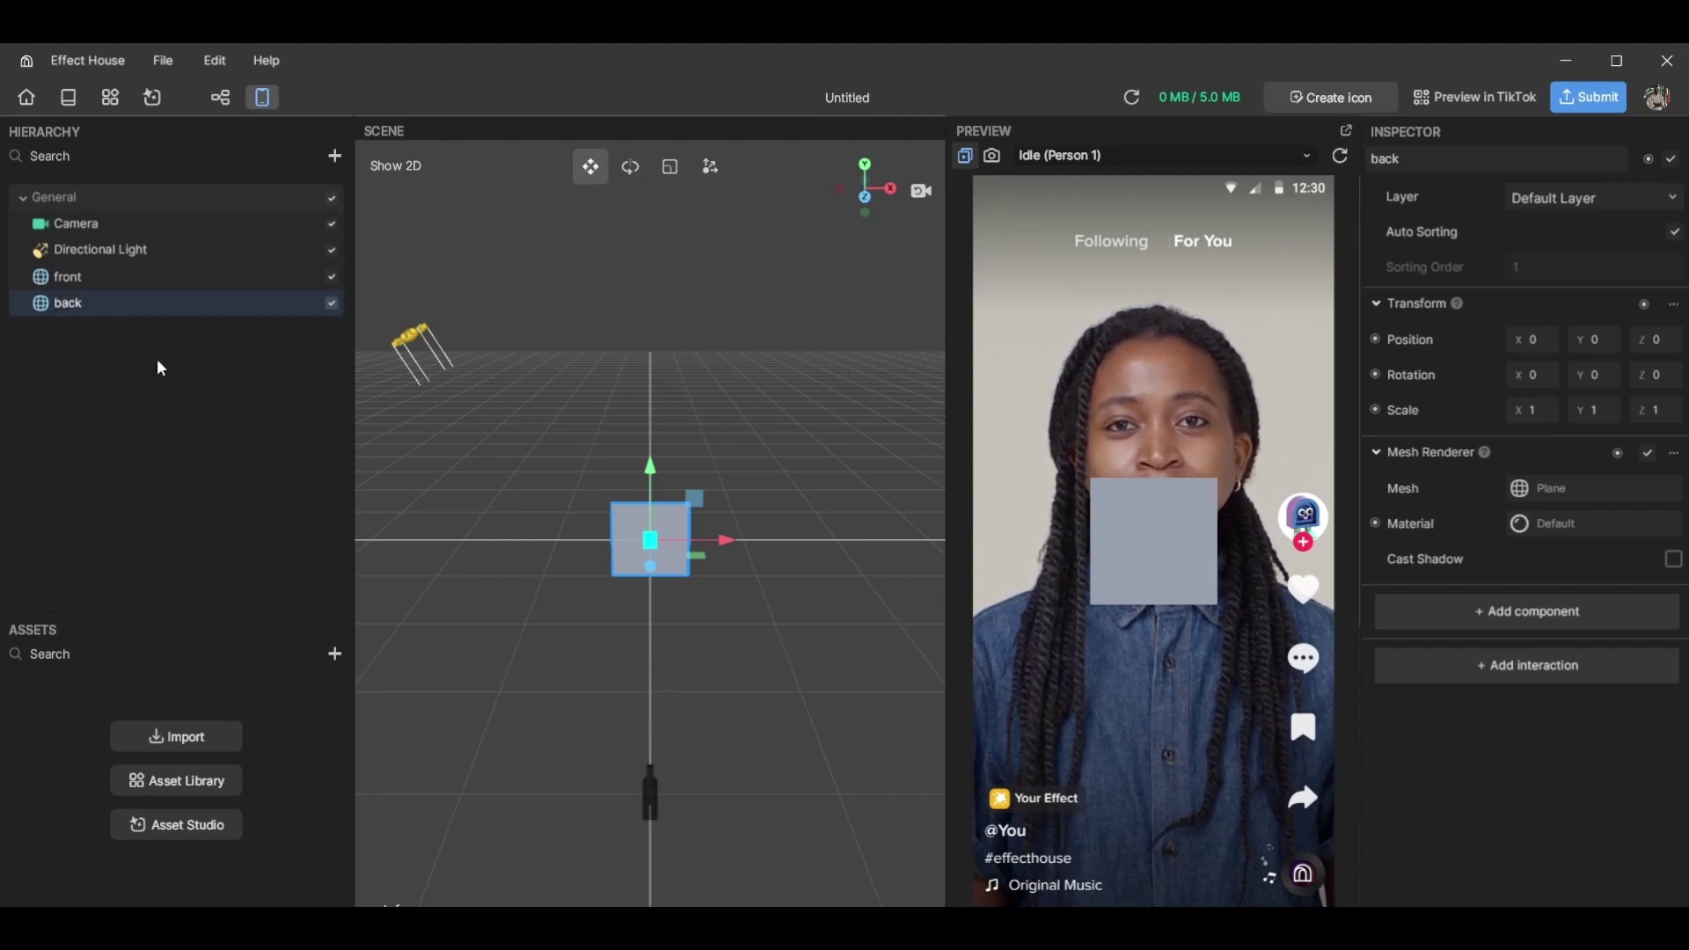
left_click(475, 513)
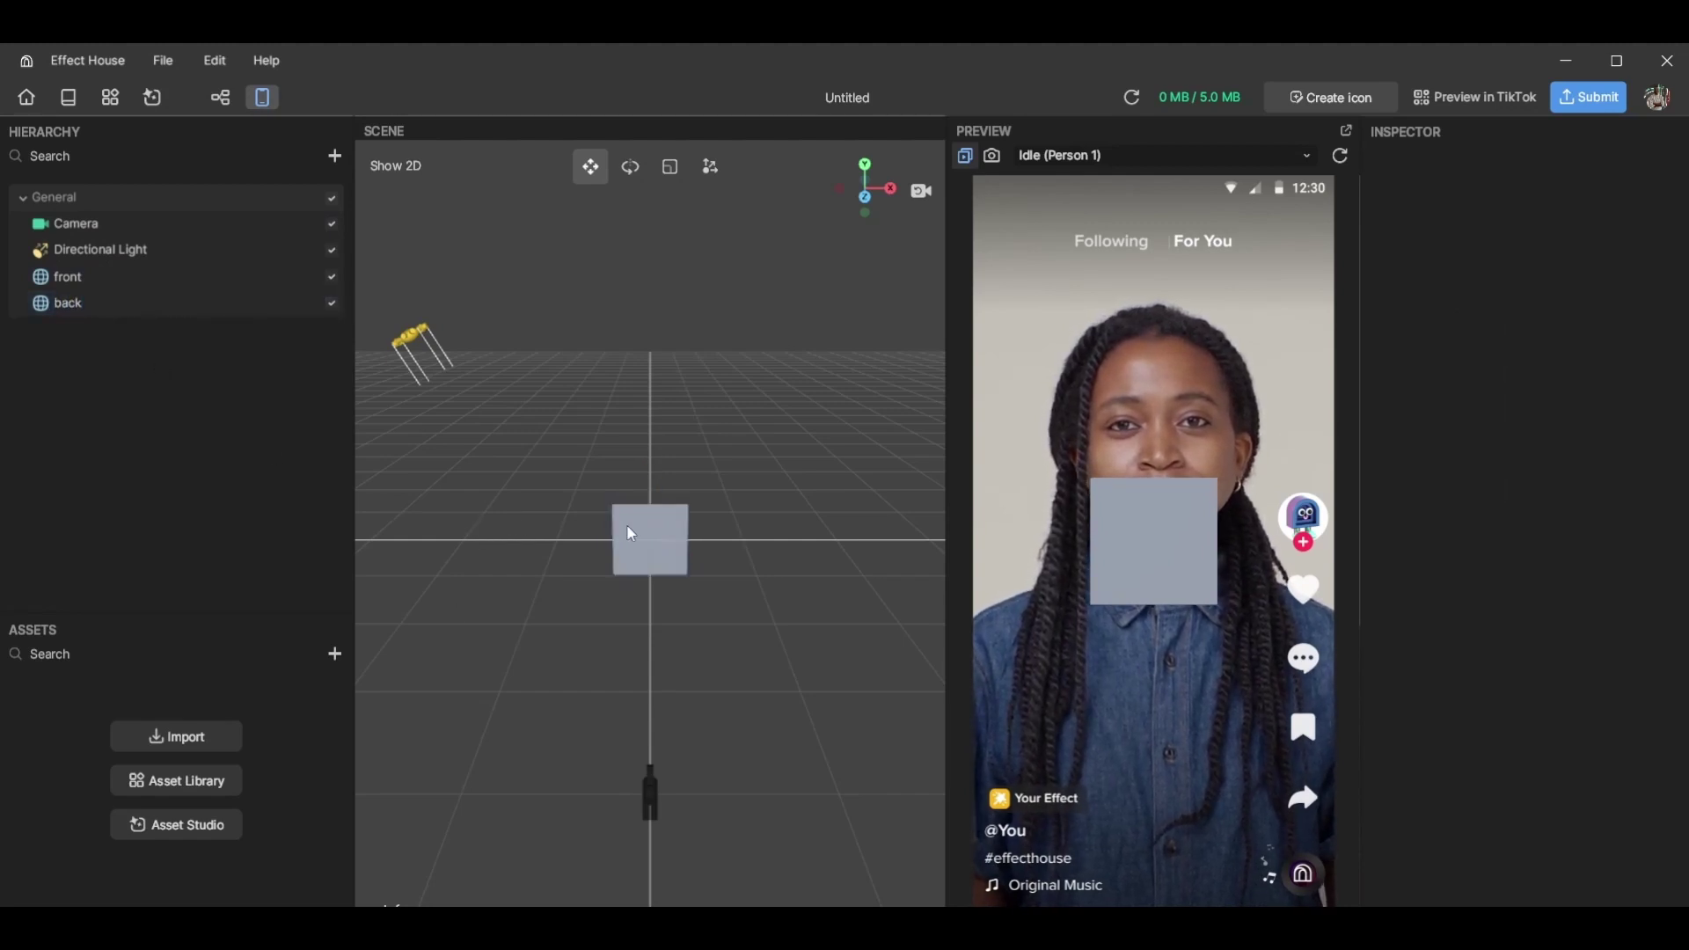
left_click(626, 525)
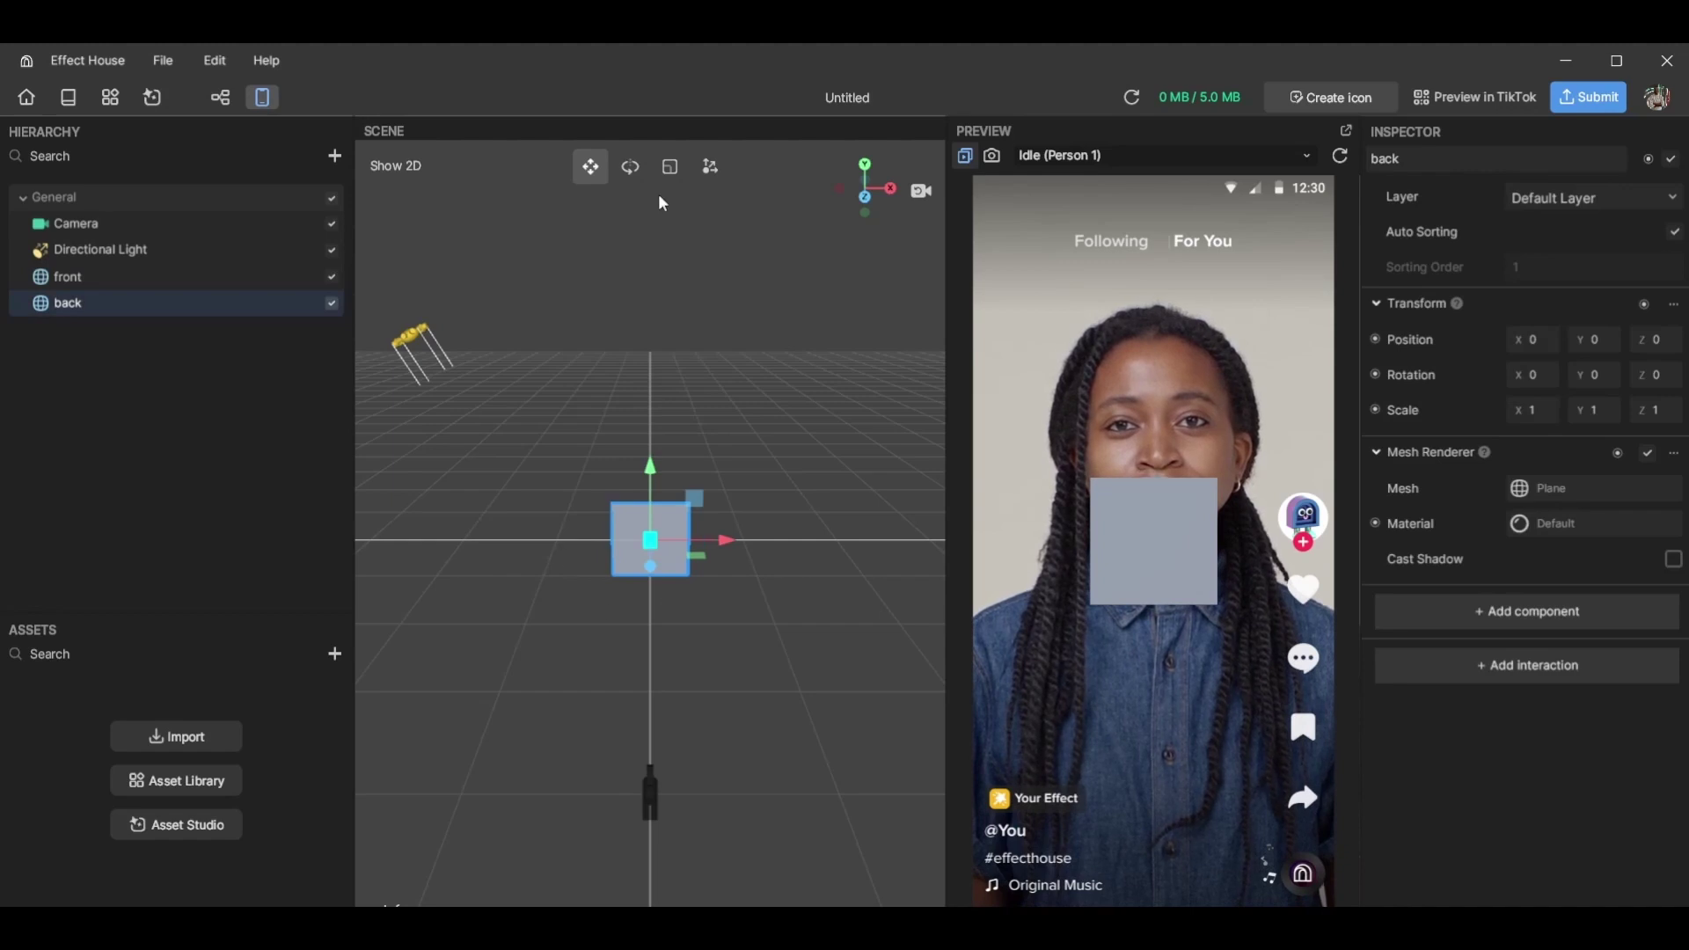
left_click(632, 169)
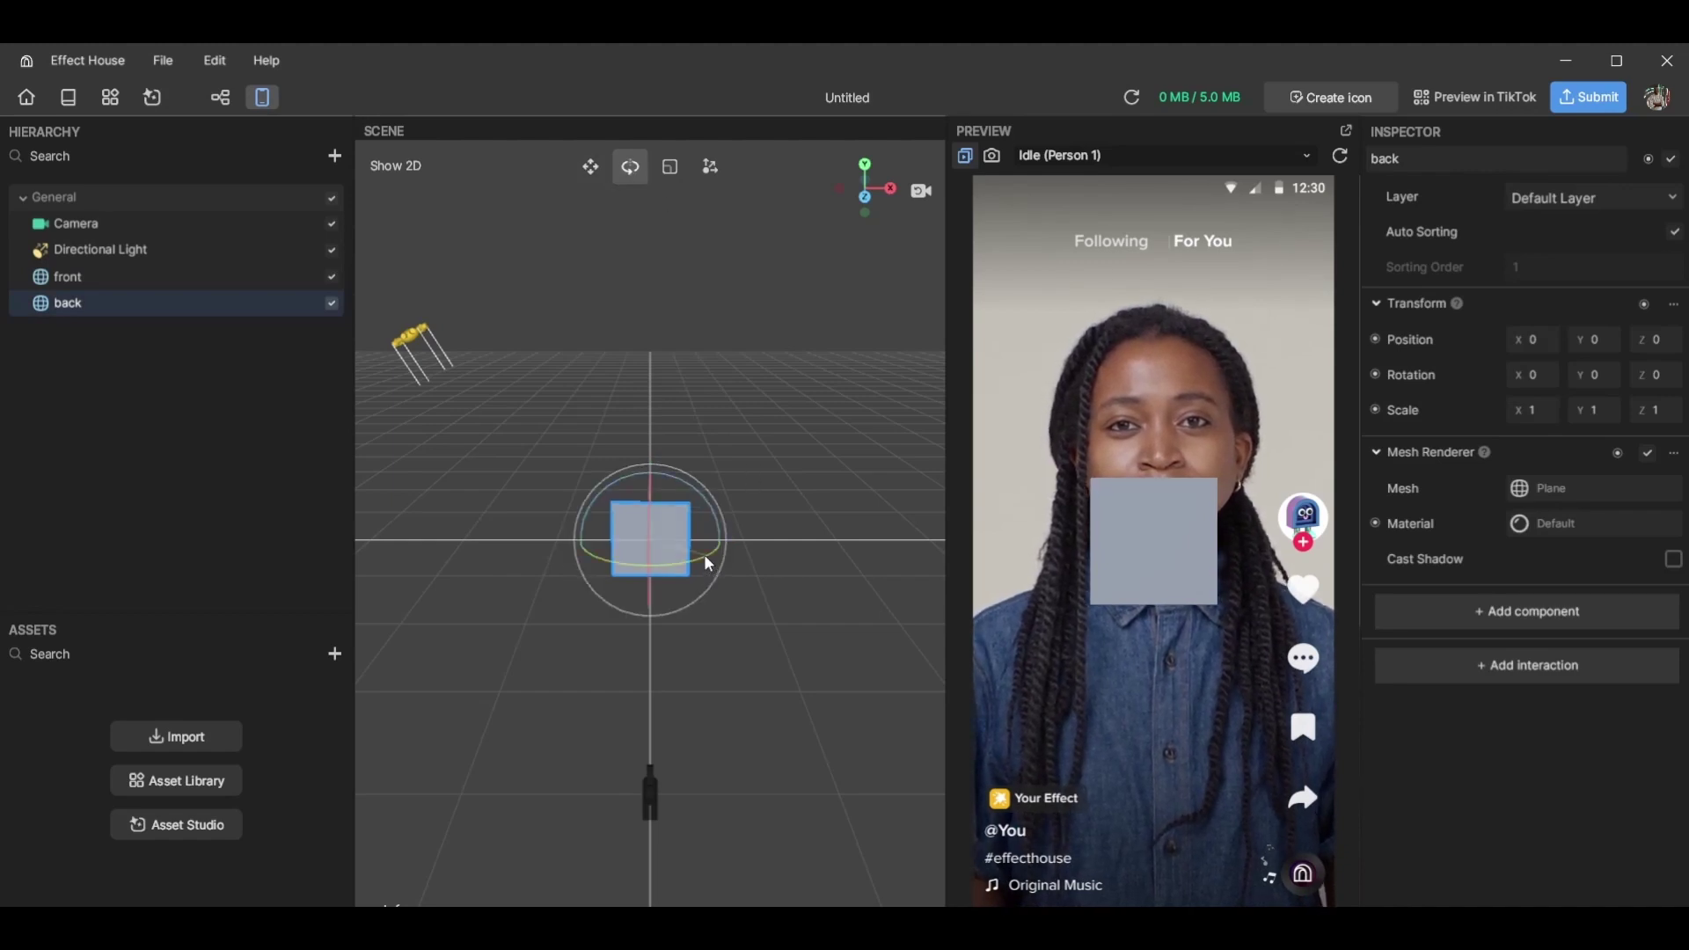
mouse_move(708, 563)
left_mouse_down()
mouse_move(582, 552)
mouse_move(709, 544)
mouse_move(634, 563)
mouse_move(655, 567)
mouse_move(703, 541)
left_mouse_up()
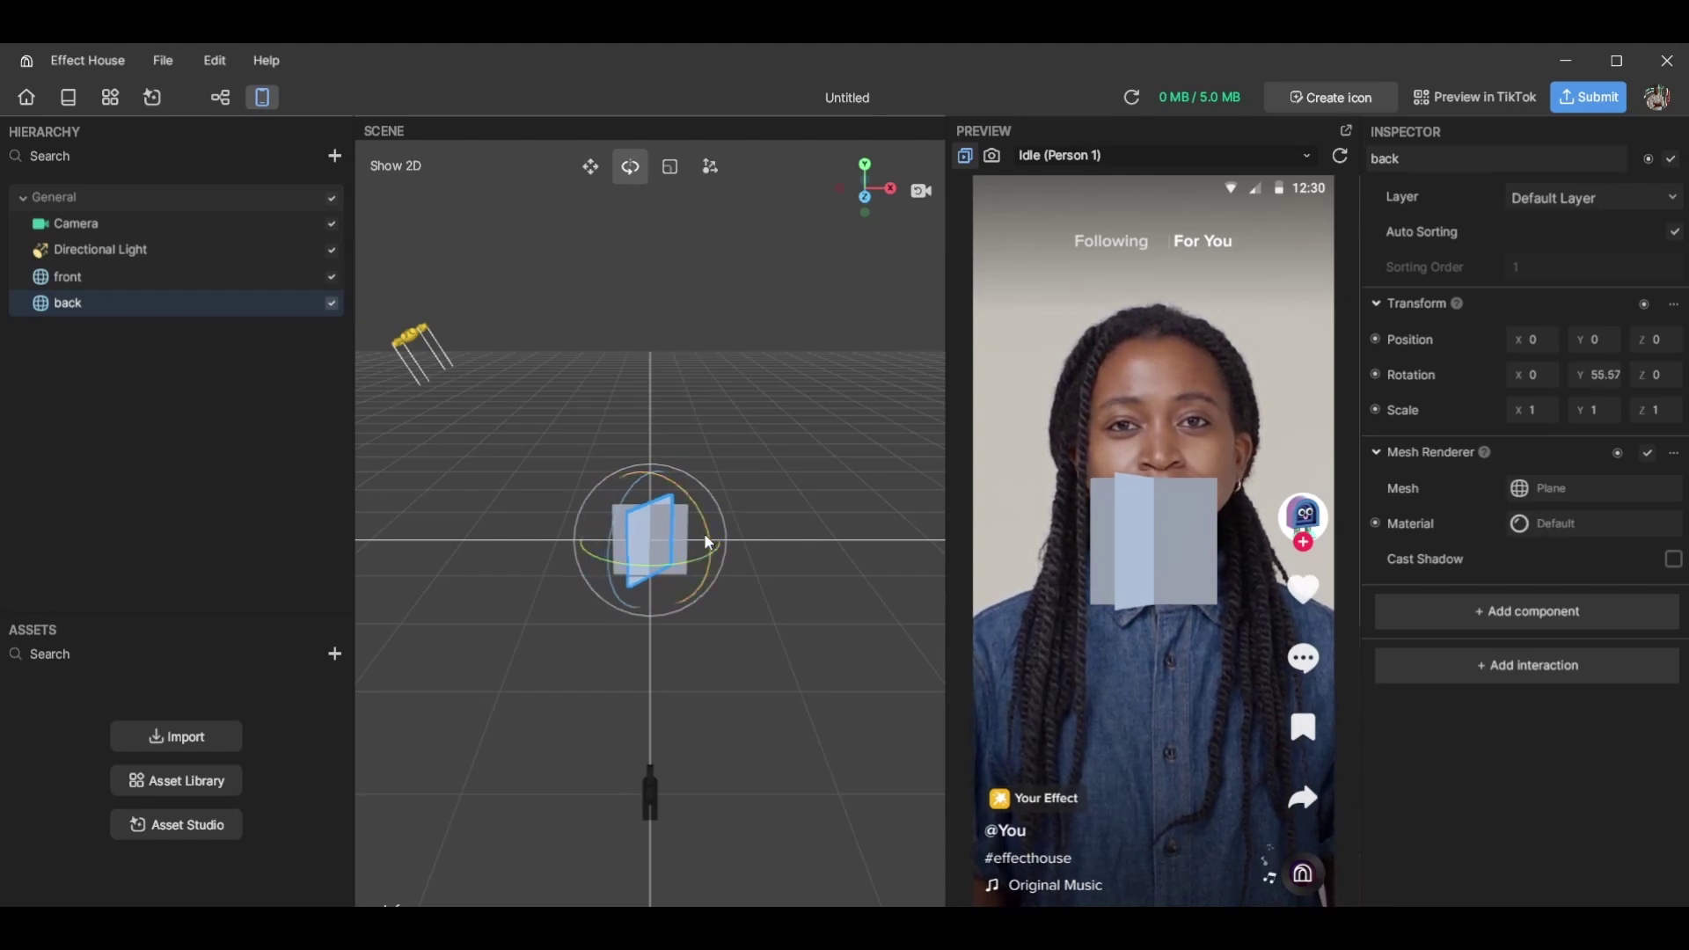
key("ctrl+z")
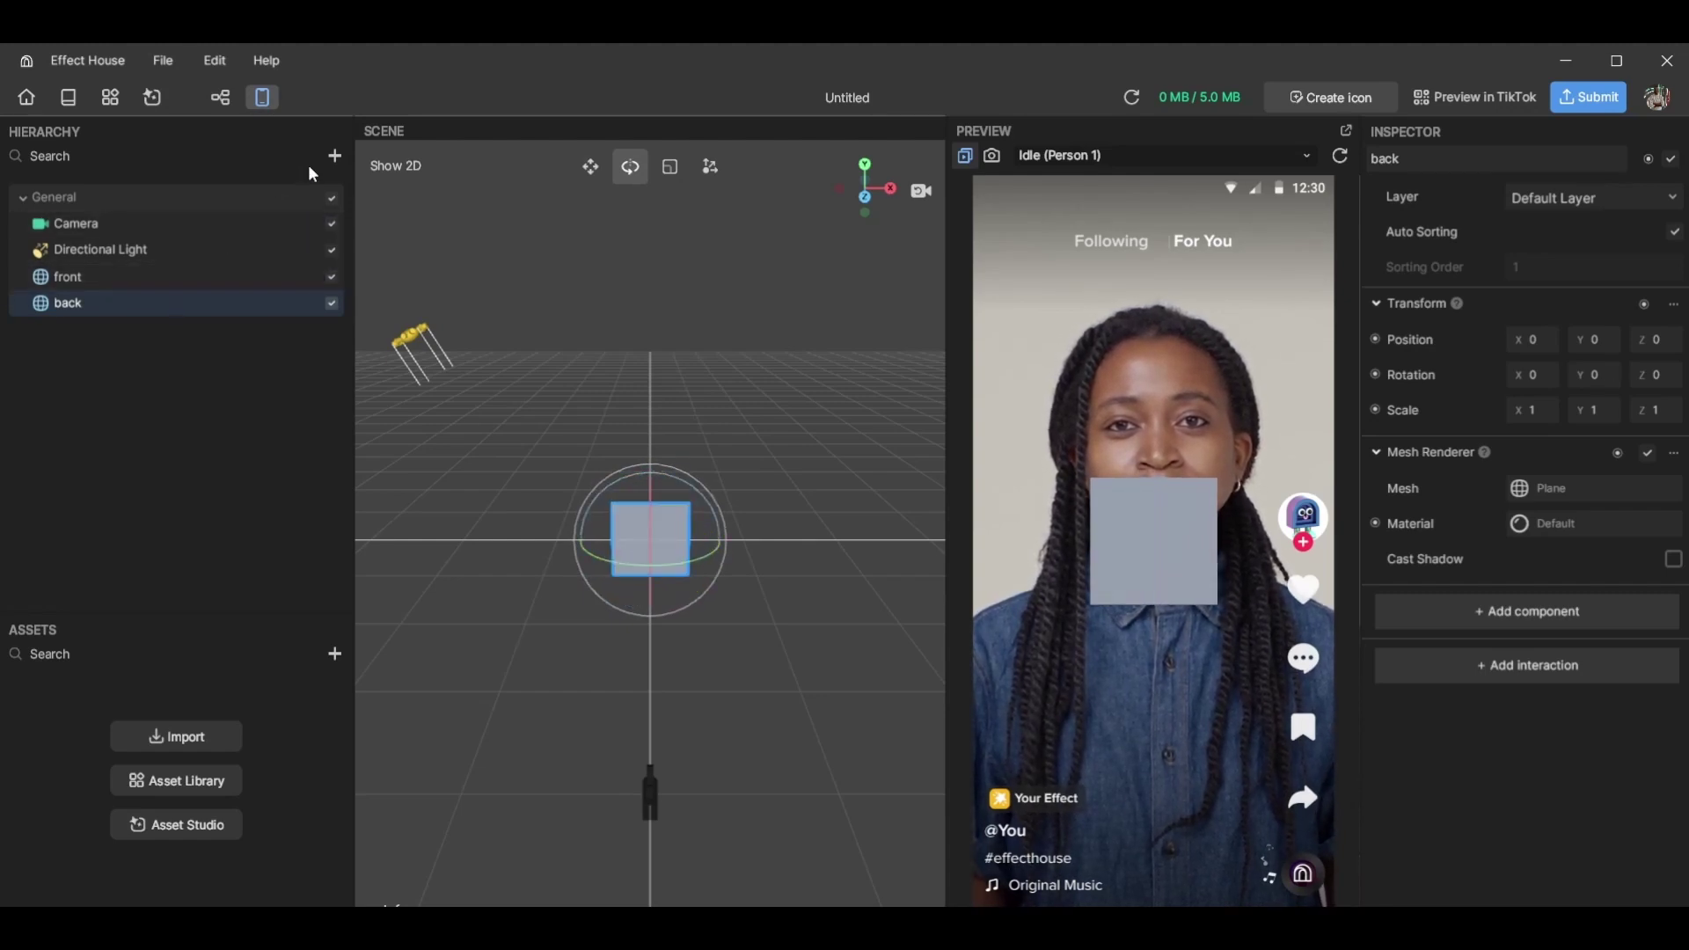
left_click(335, 158)
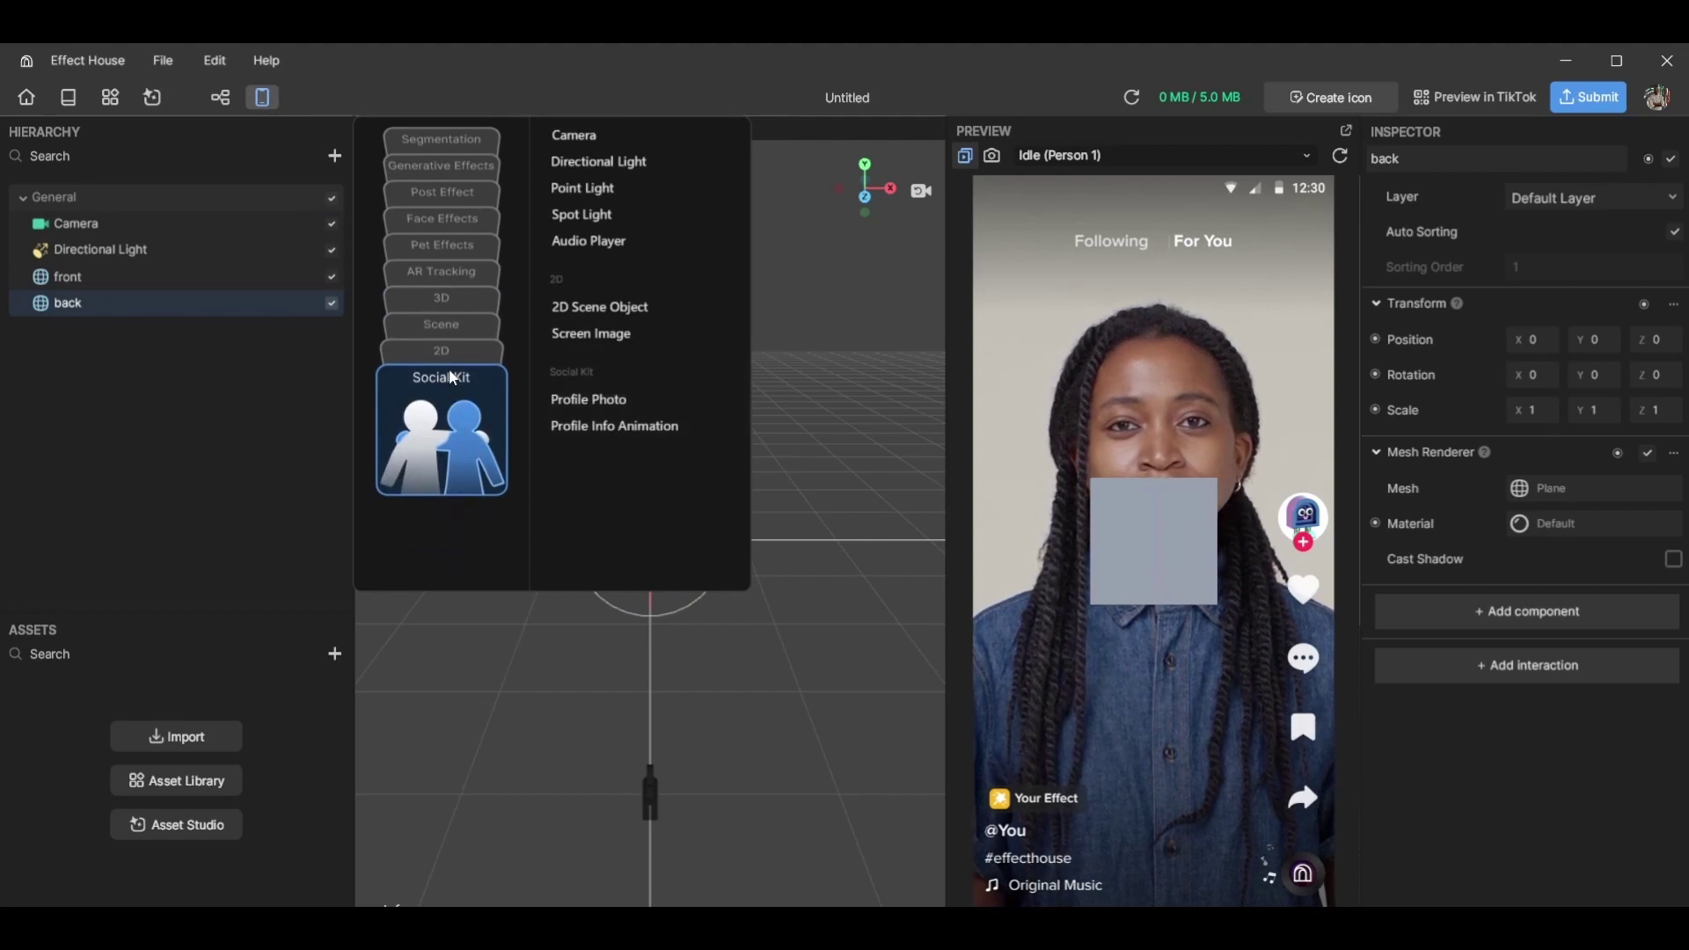
left_click(448, 356)
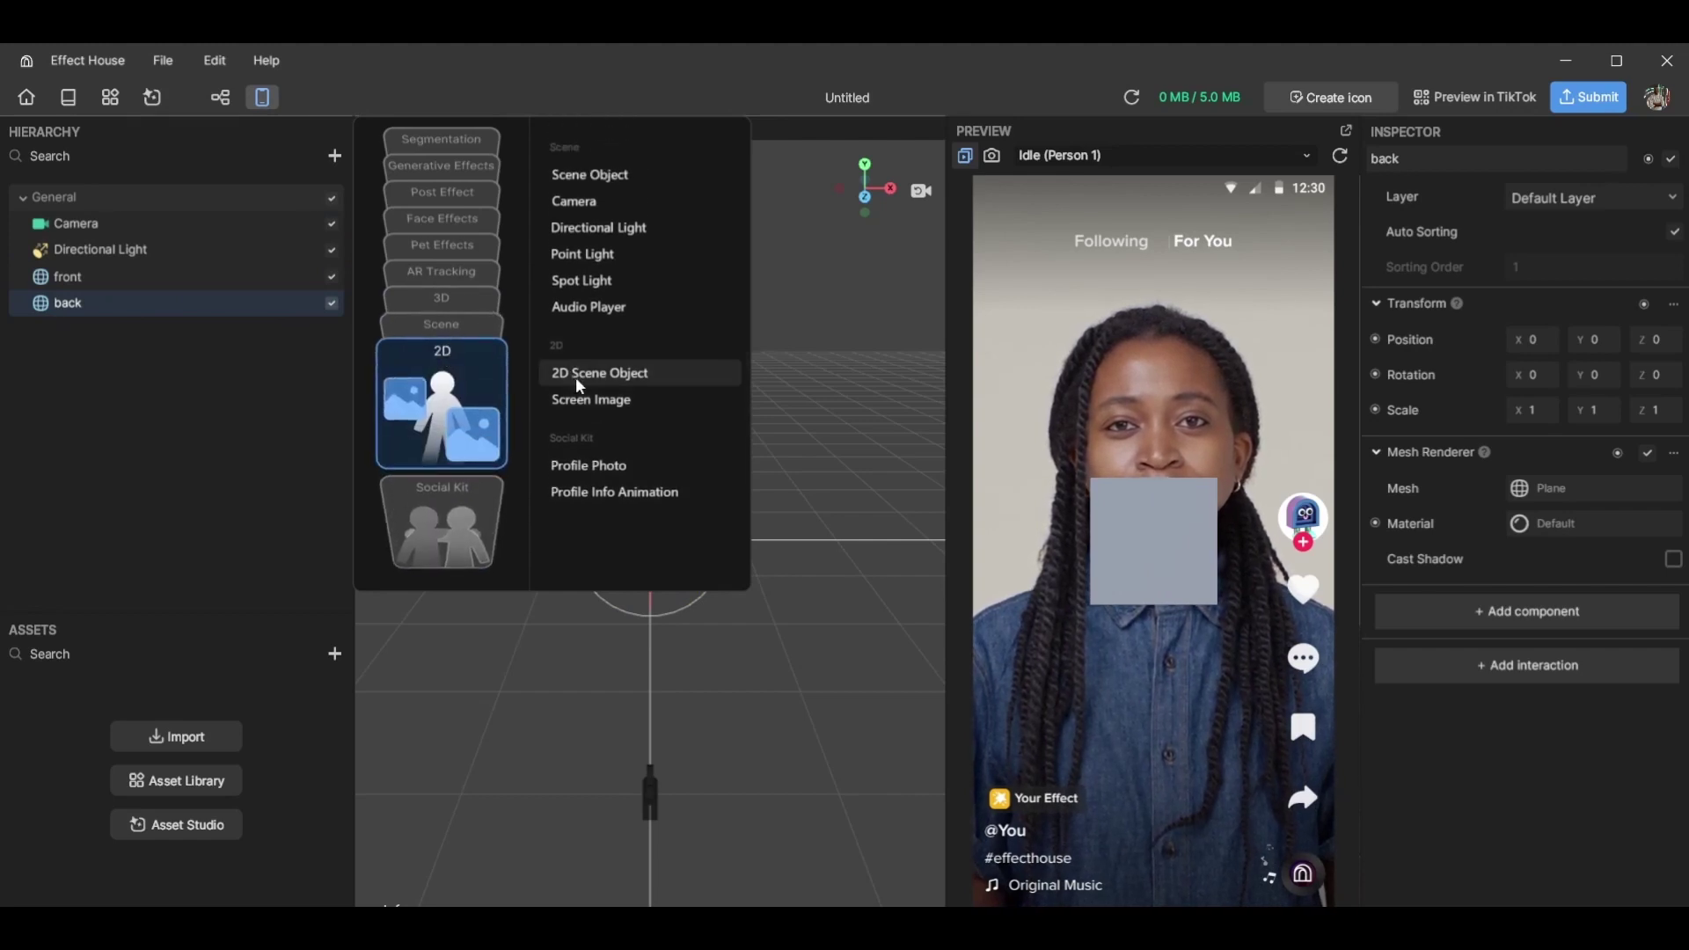
left_click(132, 383)
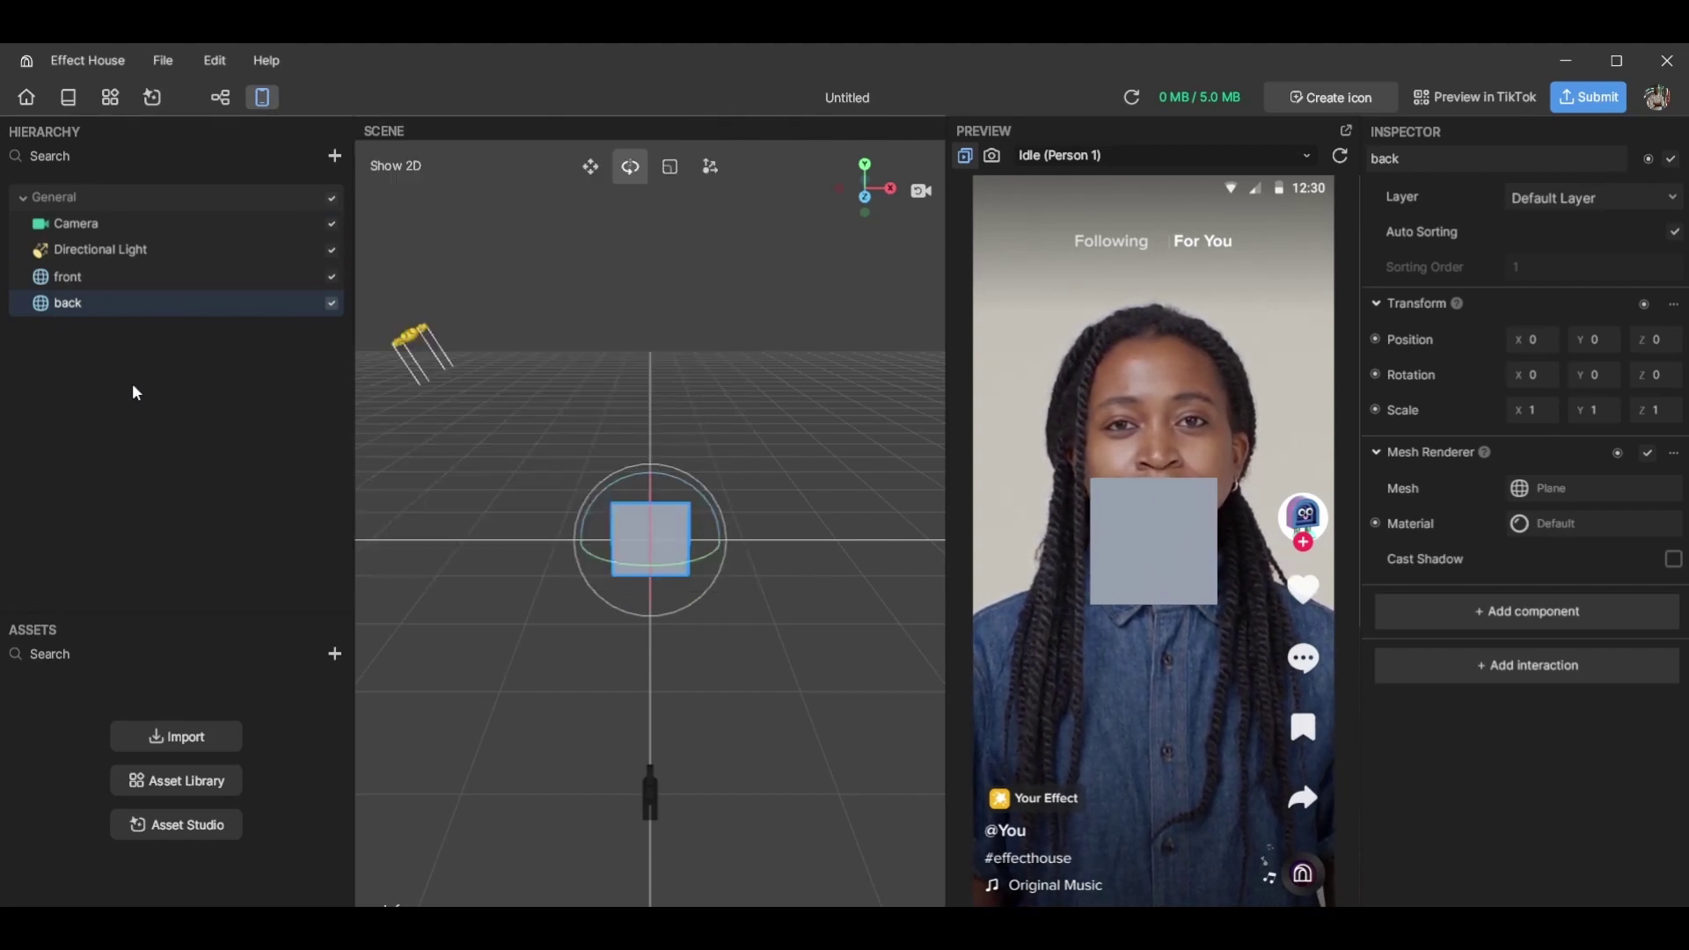
left_click(129, 274)
left_click(125, 303)
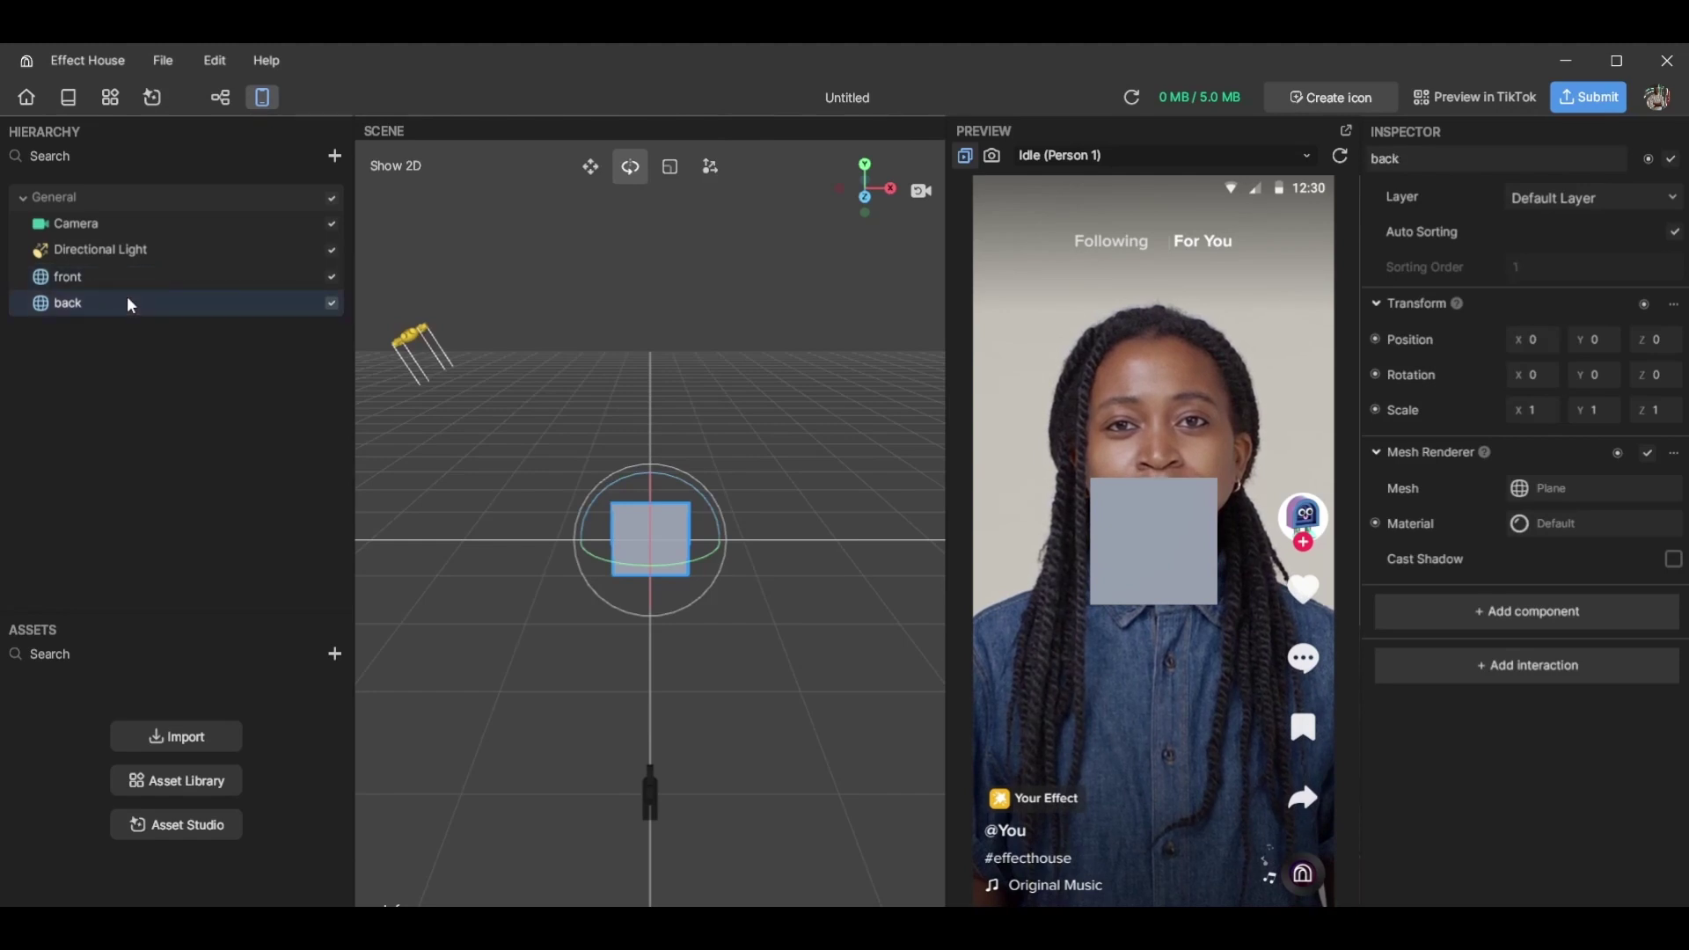
left_click(125, 283)
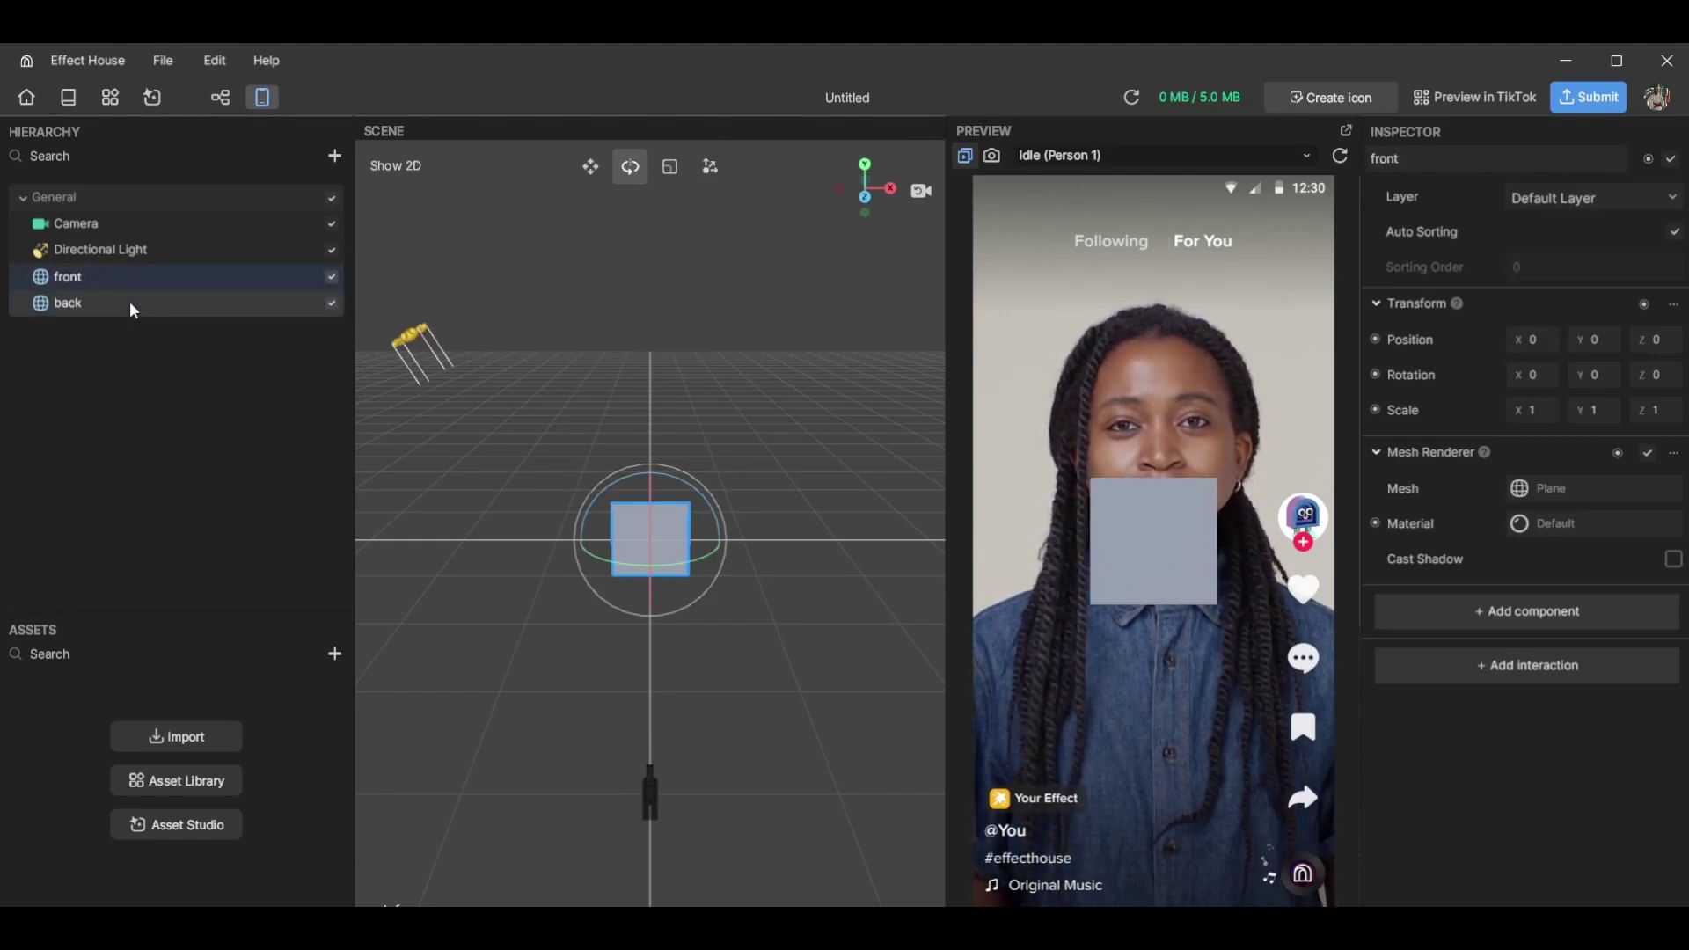
left_click(129, 302)
left_click(129, 386)
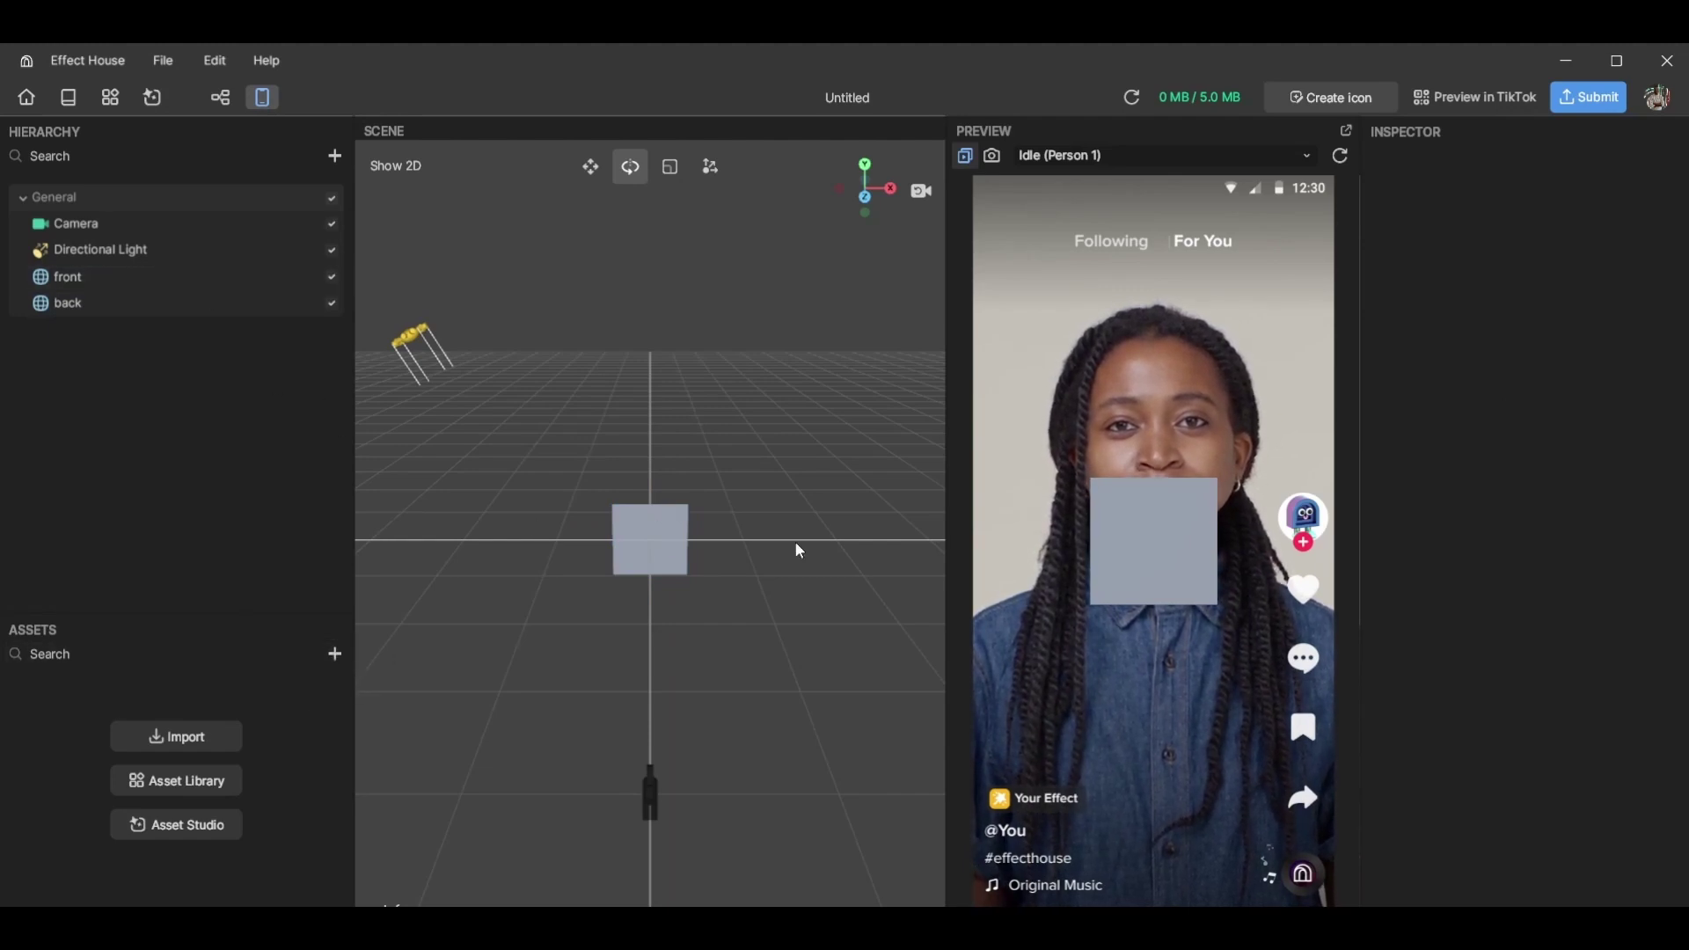
Rotate the back plane slightly about its Y axis, to about 356 degrees, and deselect it
left_click(668, 531)
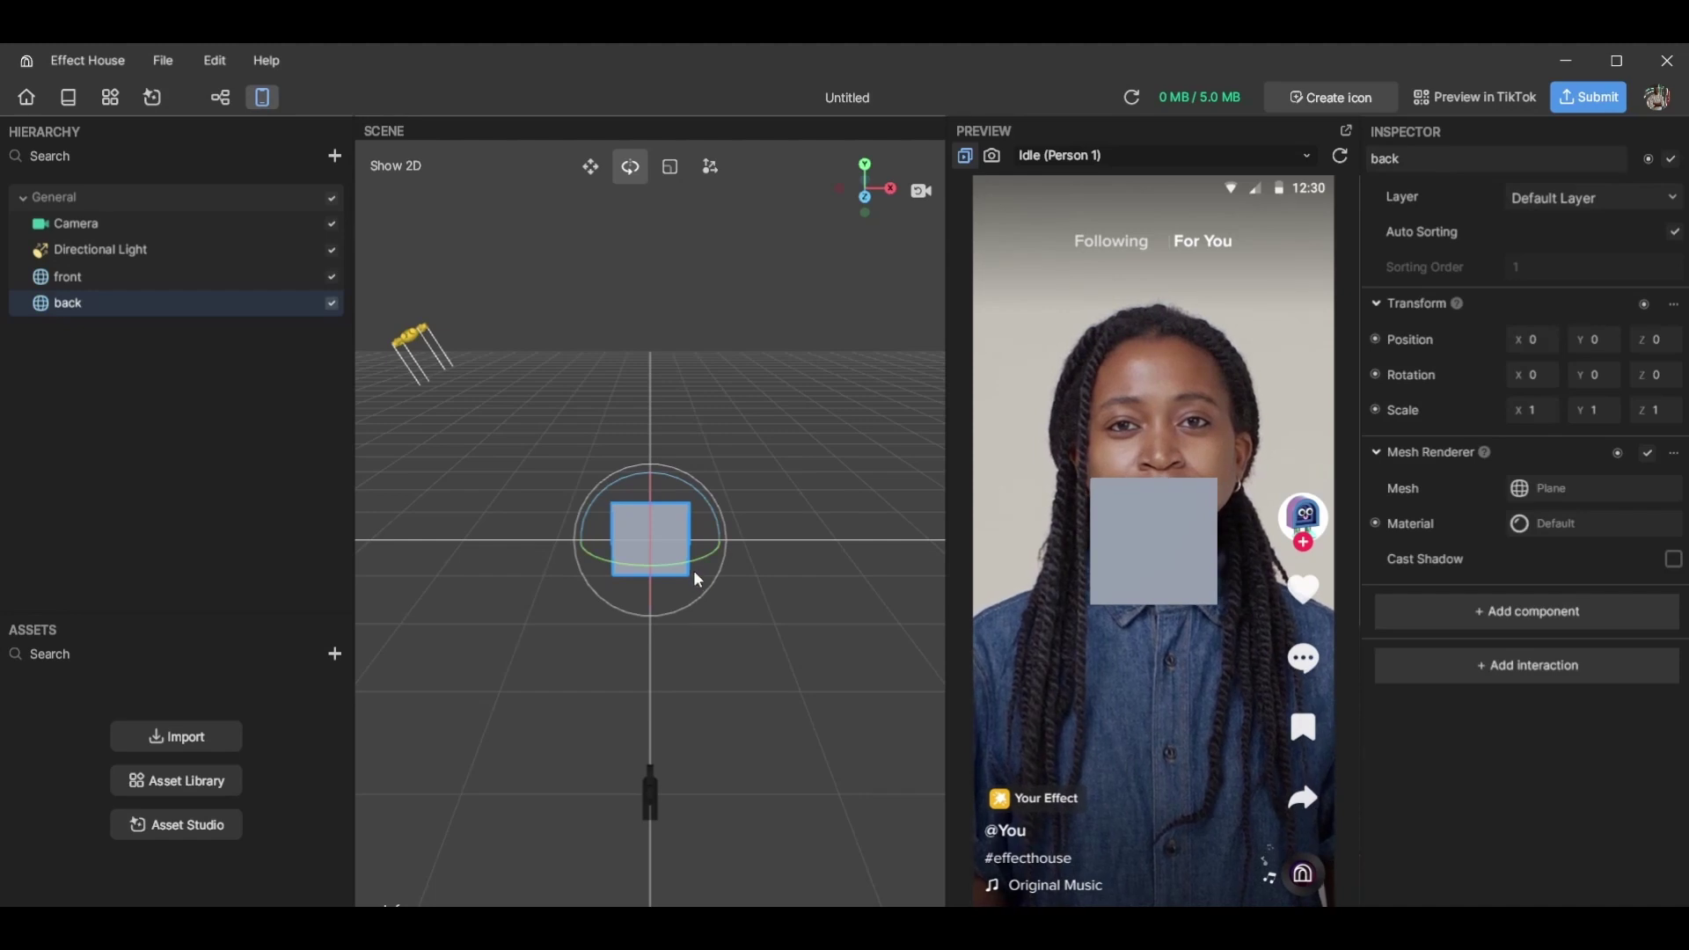
mouse_move(693, 570)
left_mouse_down()
mouse_move(673, 563)
mouse_move(688, 552)
mouse_move(684, 568)
left_mouse_up()
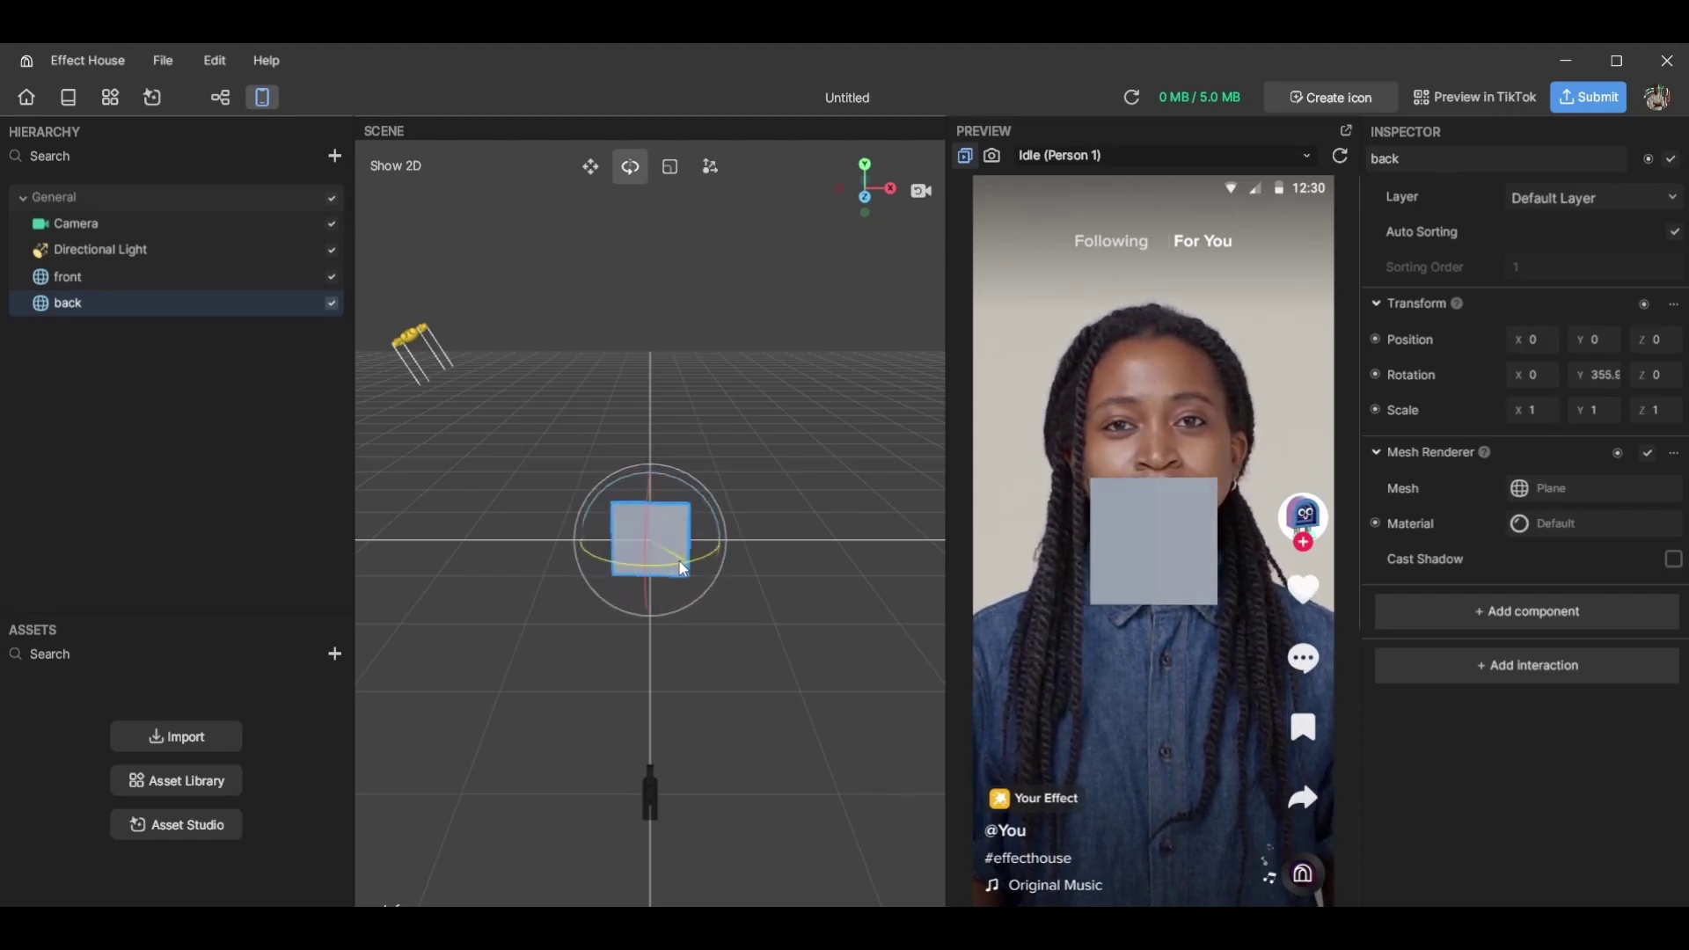
left_click(118, 364)
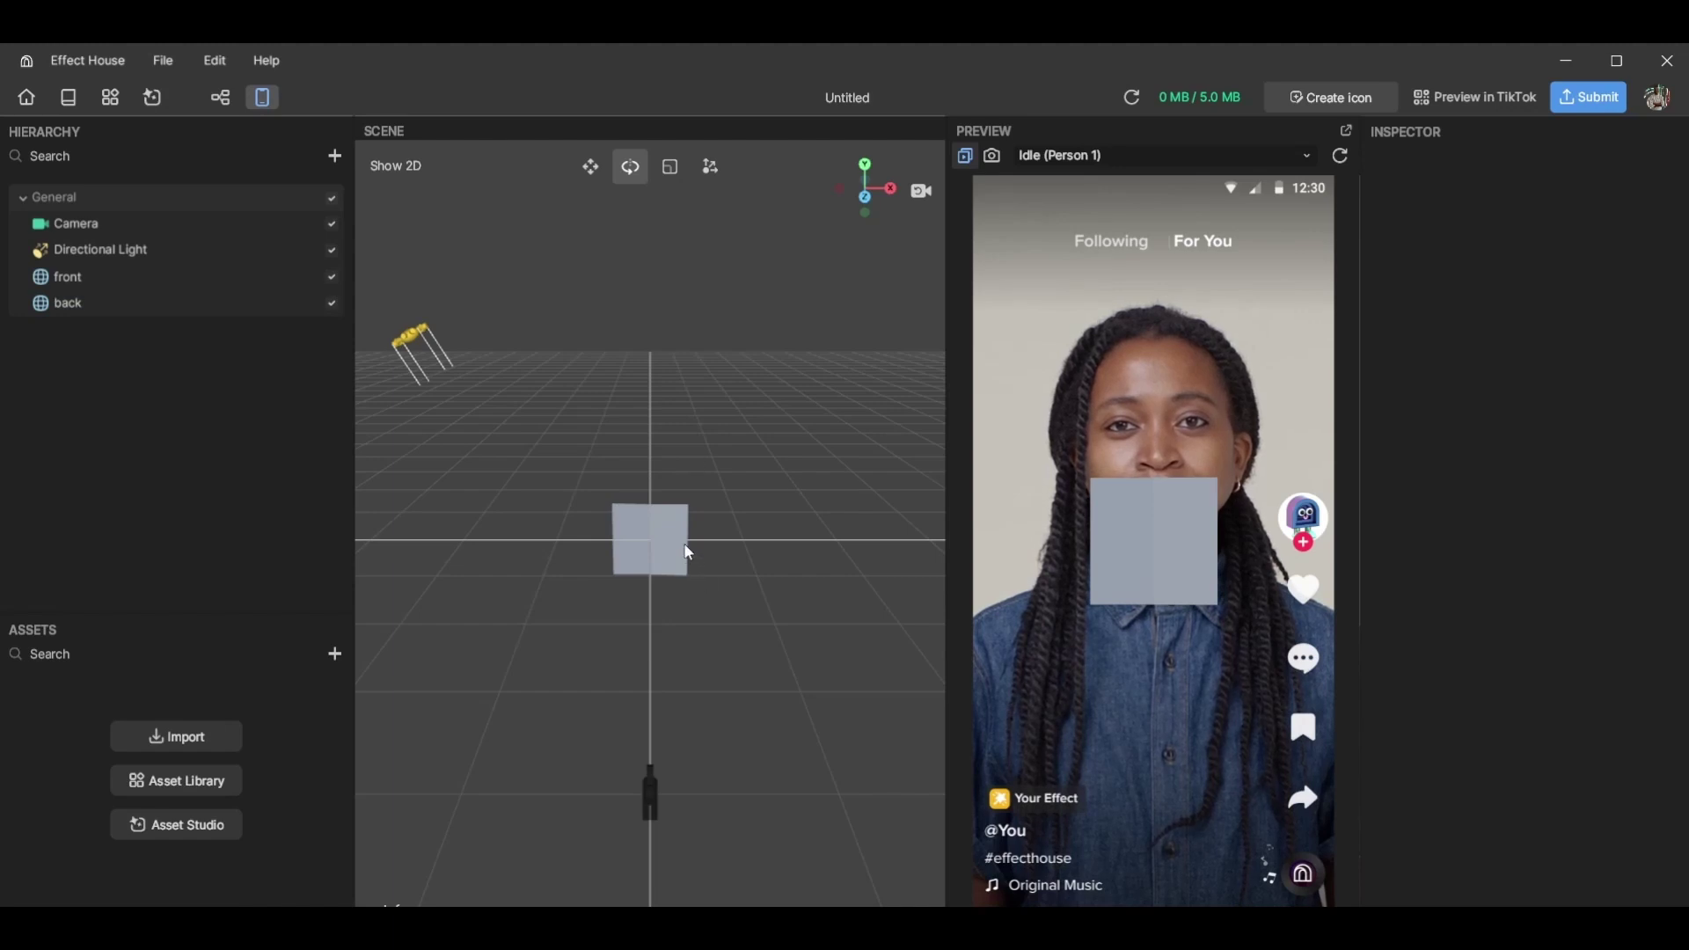
Create an Unlit material in the project assets and rename it "front"
left_click(340, 658)
mouse_move(455, 758)
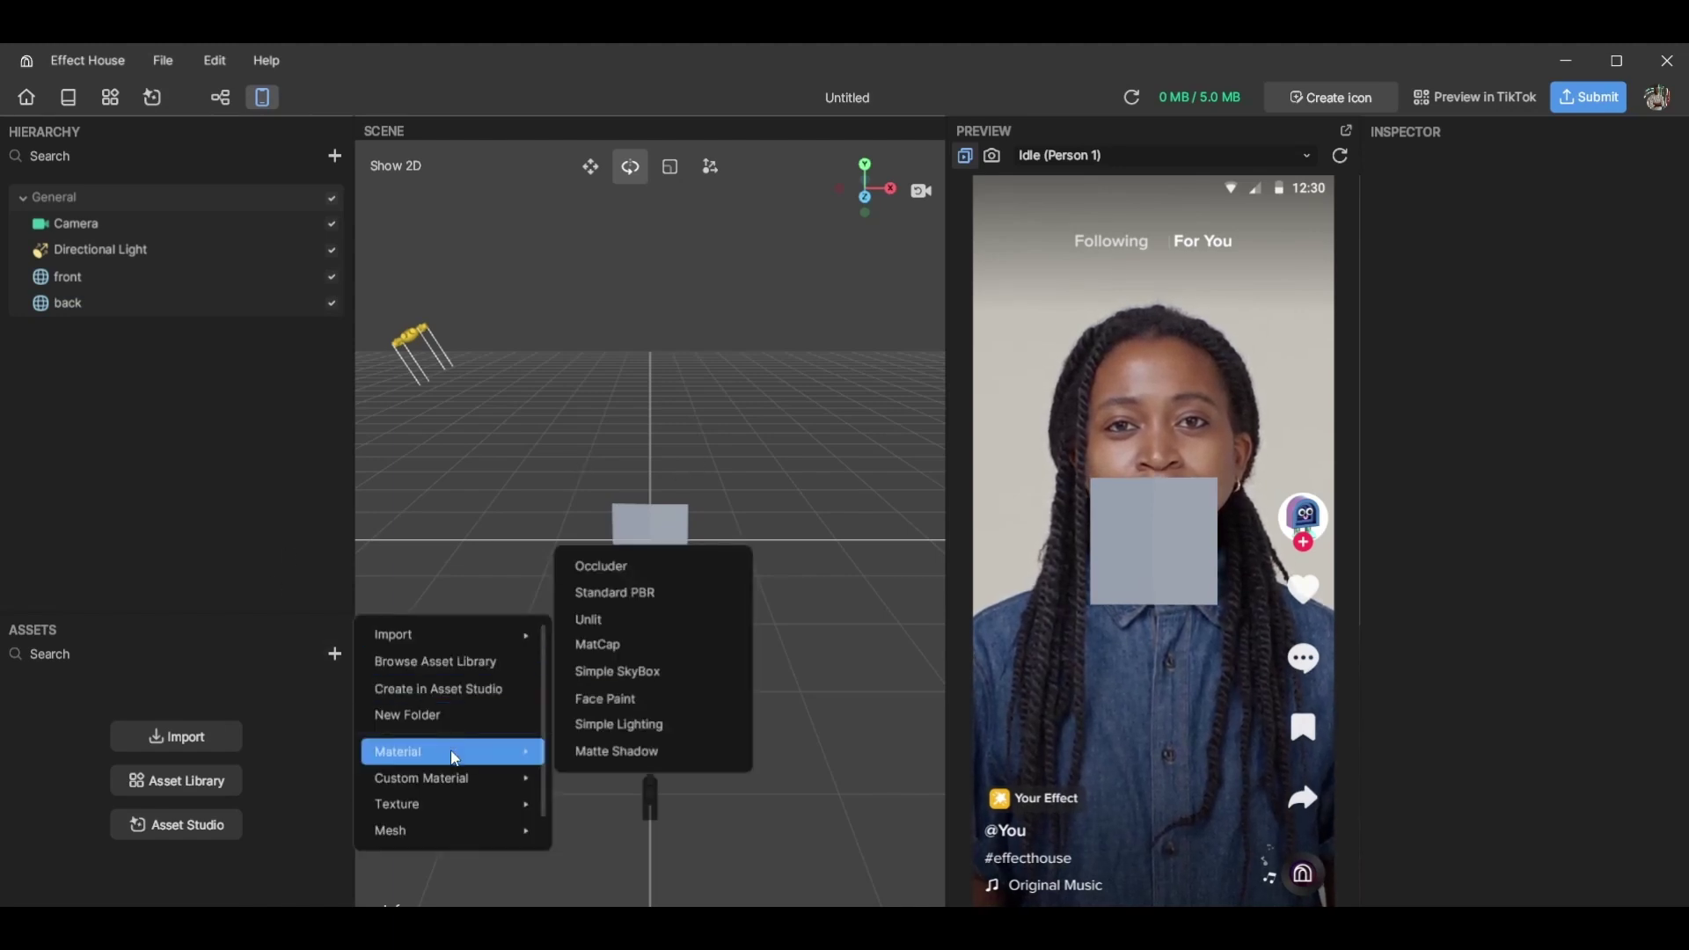
left_click(603, 620)
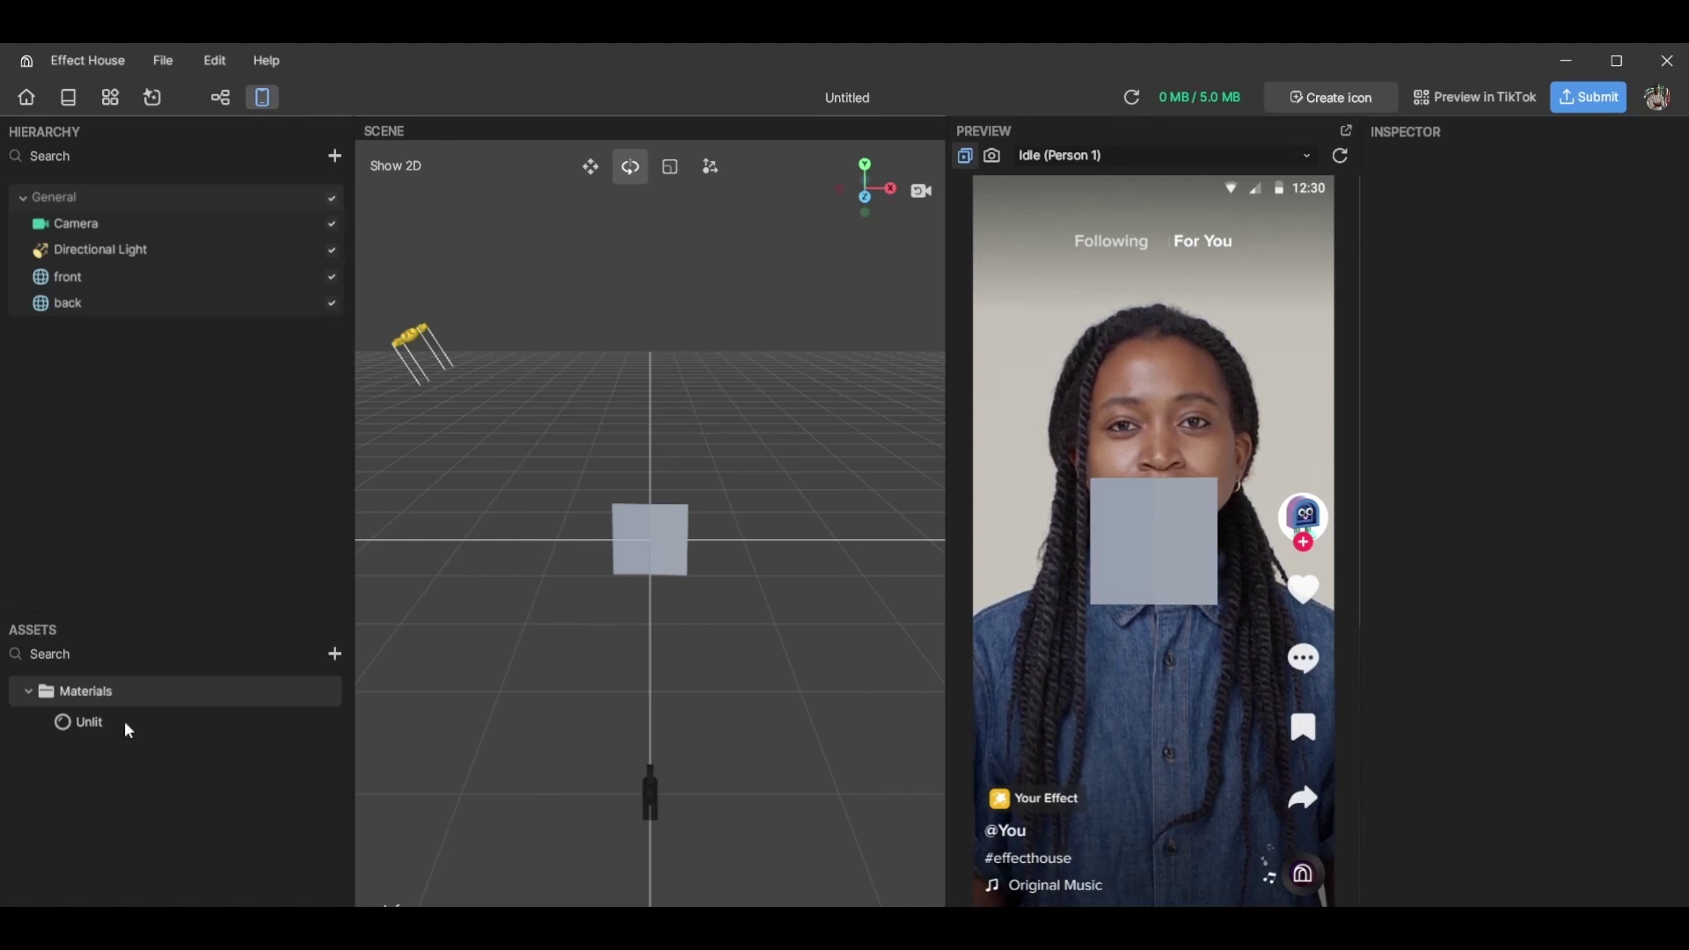
left_click(129, 720)
right_click(132, 724)
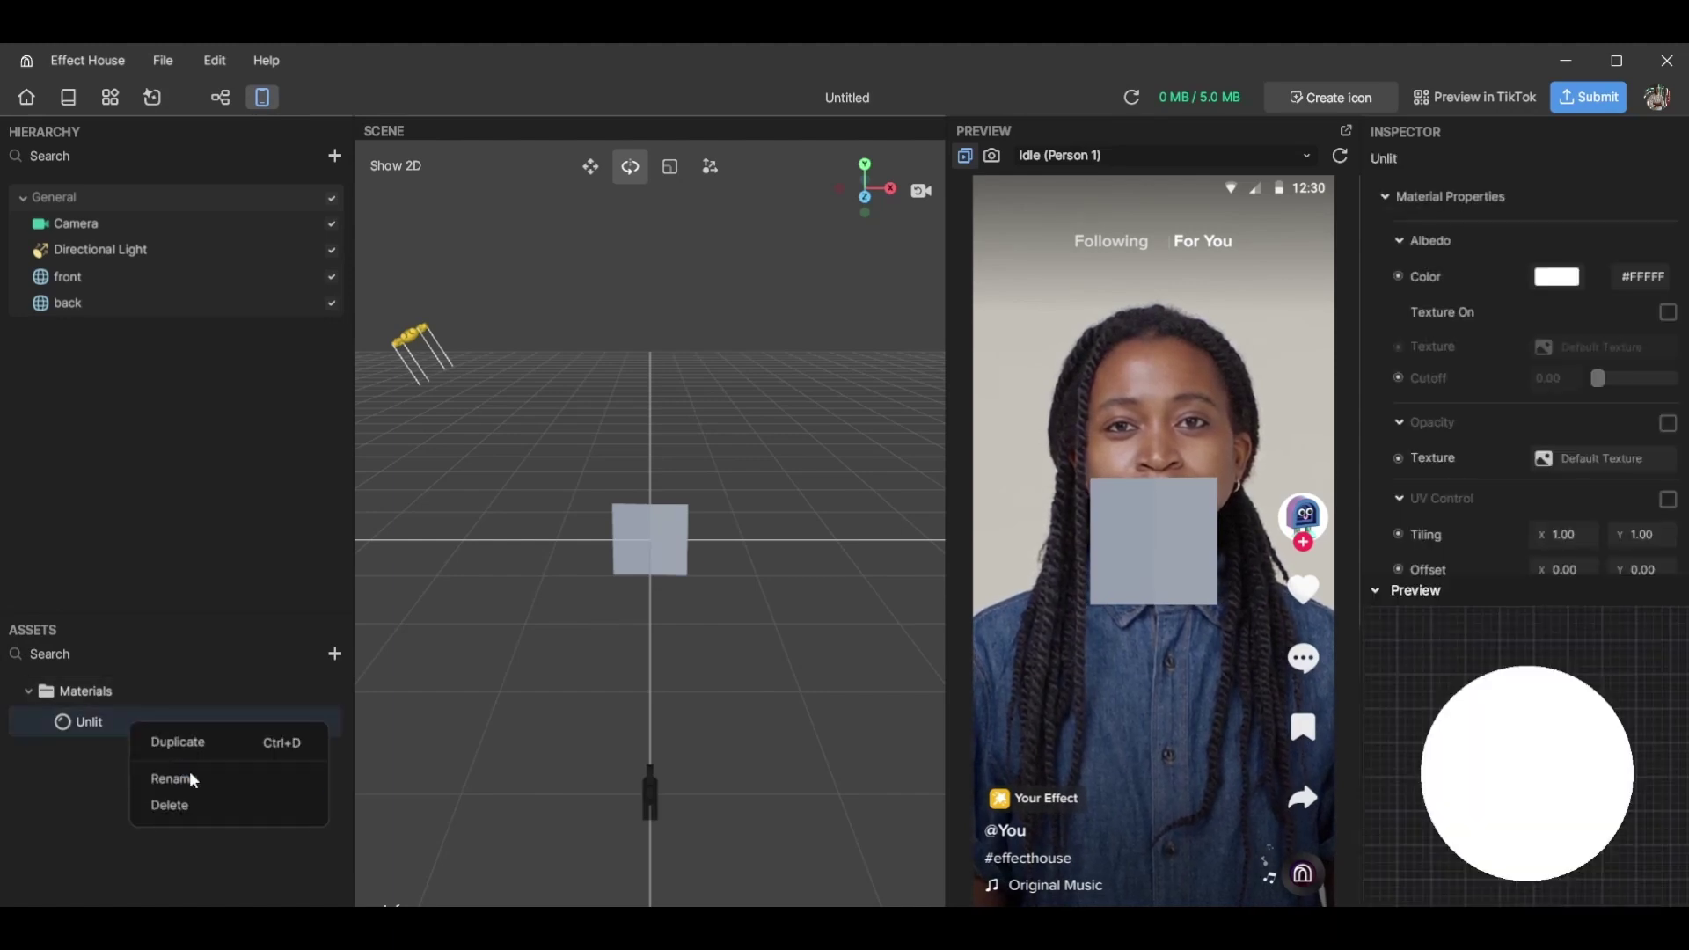
left_click(189, 774)
type("front")
key("Return")
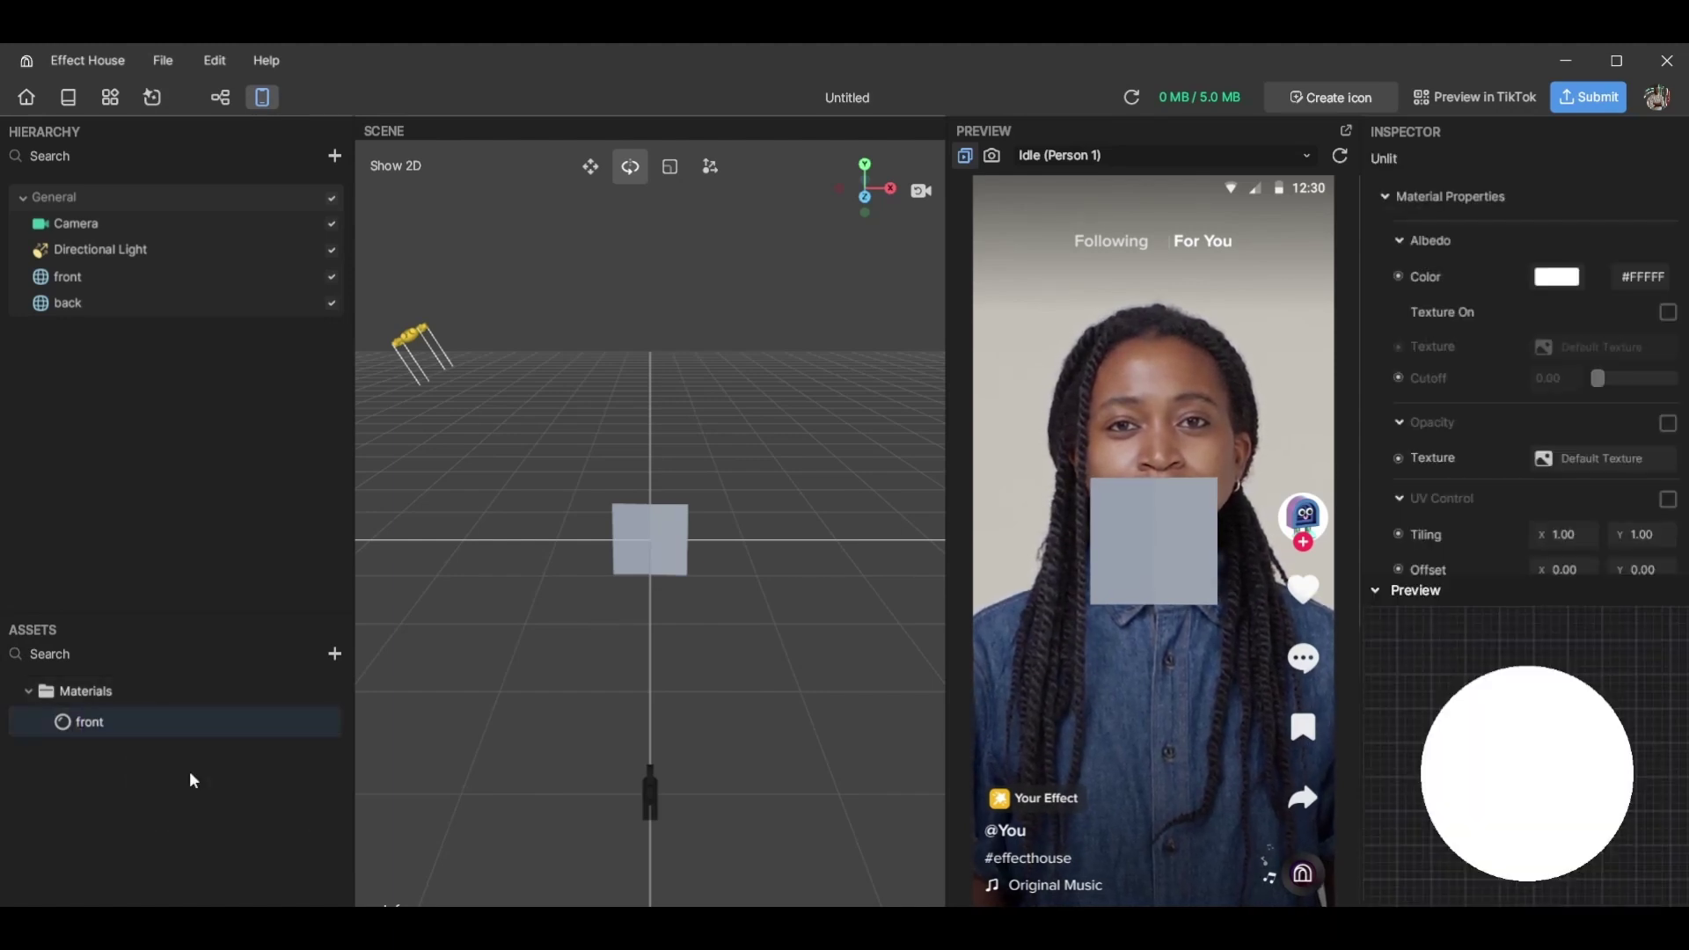
Duplicate the front material and rename the copy "back"
key("ctrl+d")
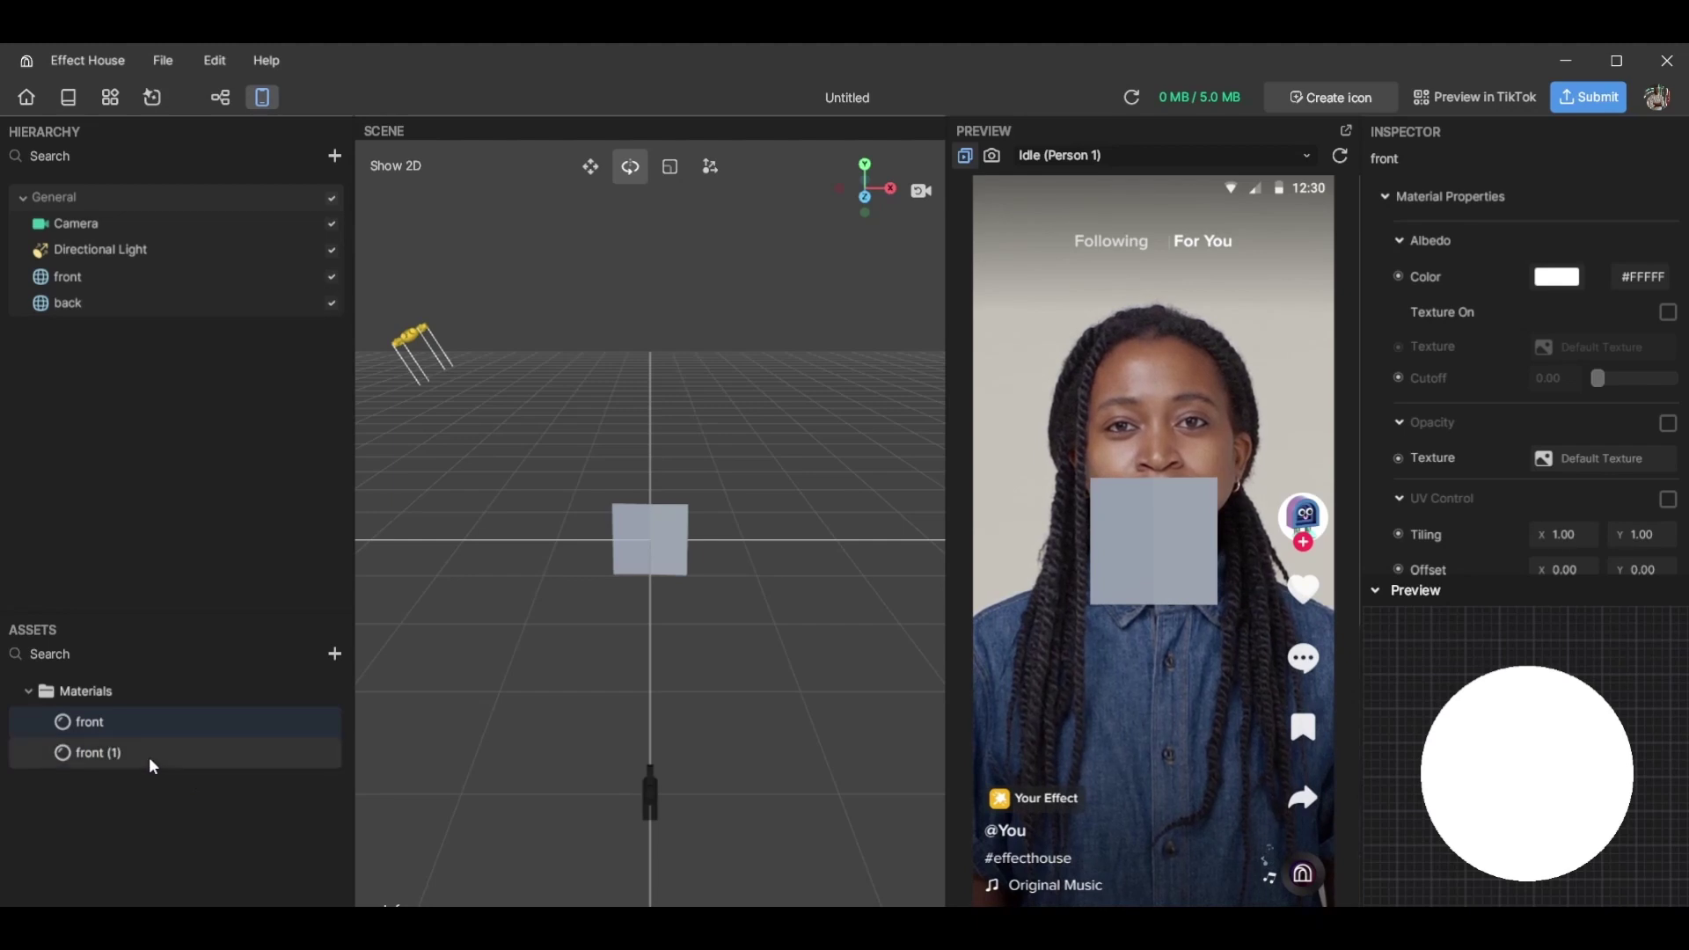
left_click(149, 753)
right_click(149, 756)
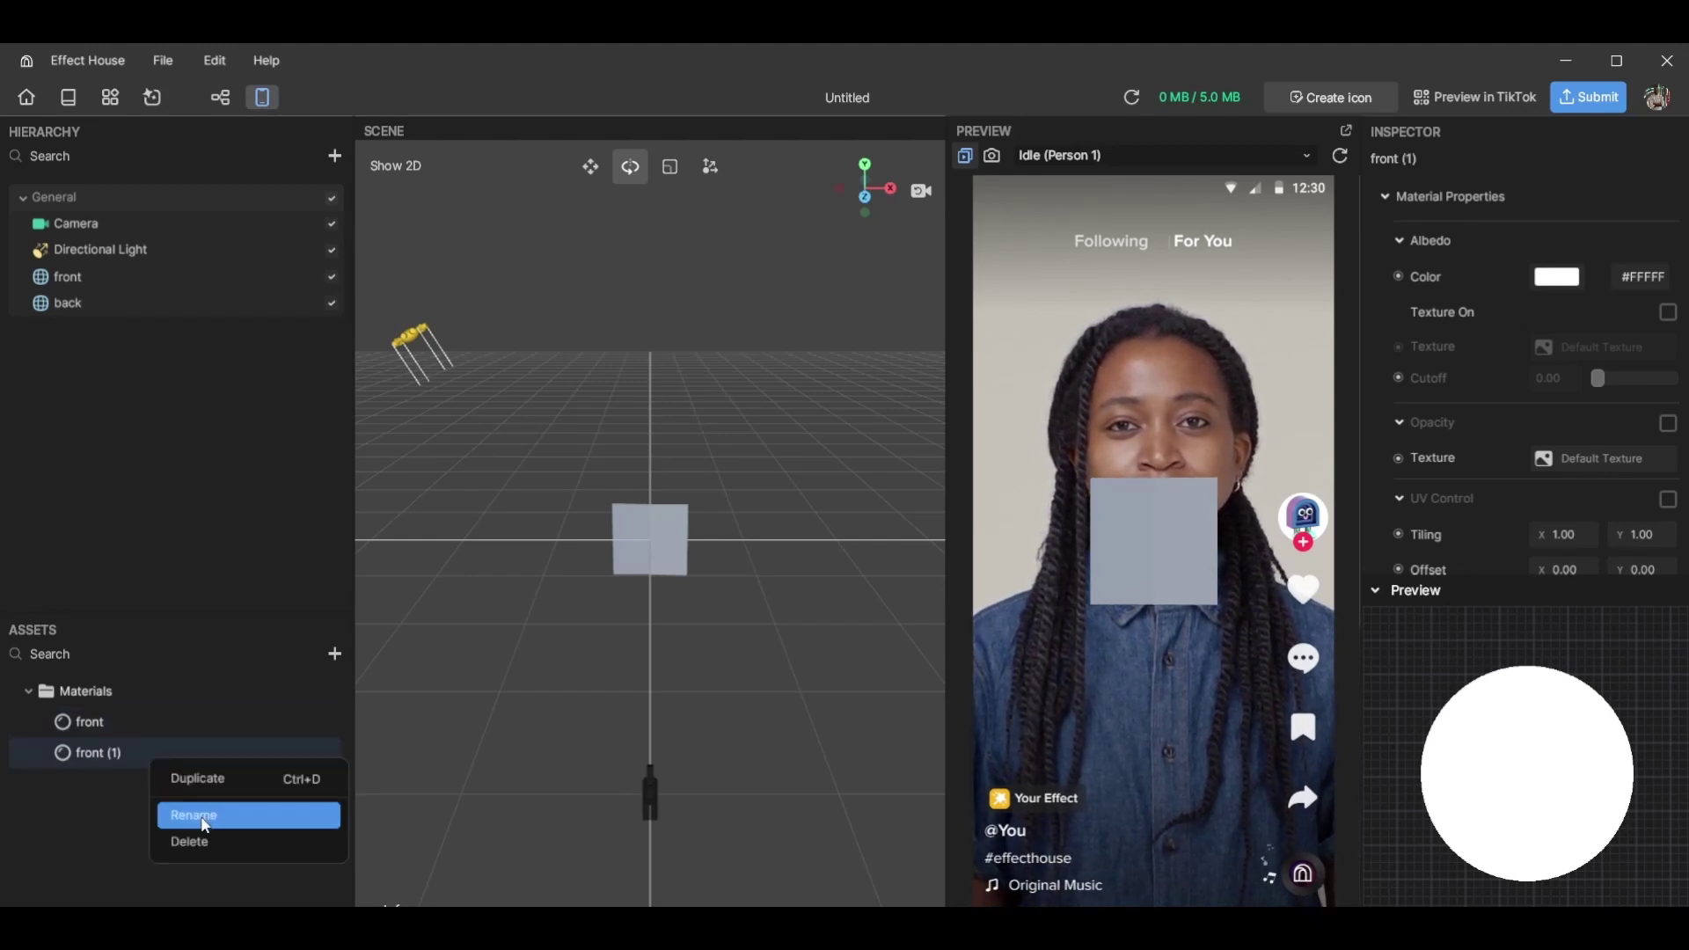
left_click(196, 810)
type("back")
key("Return")
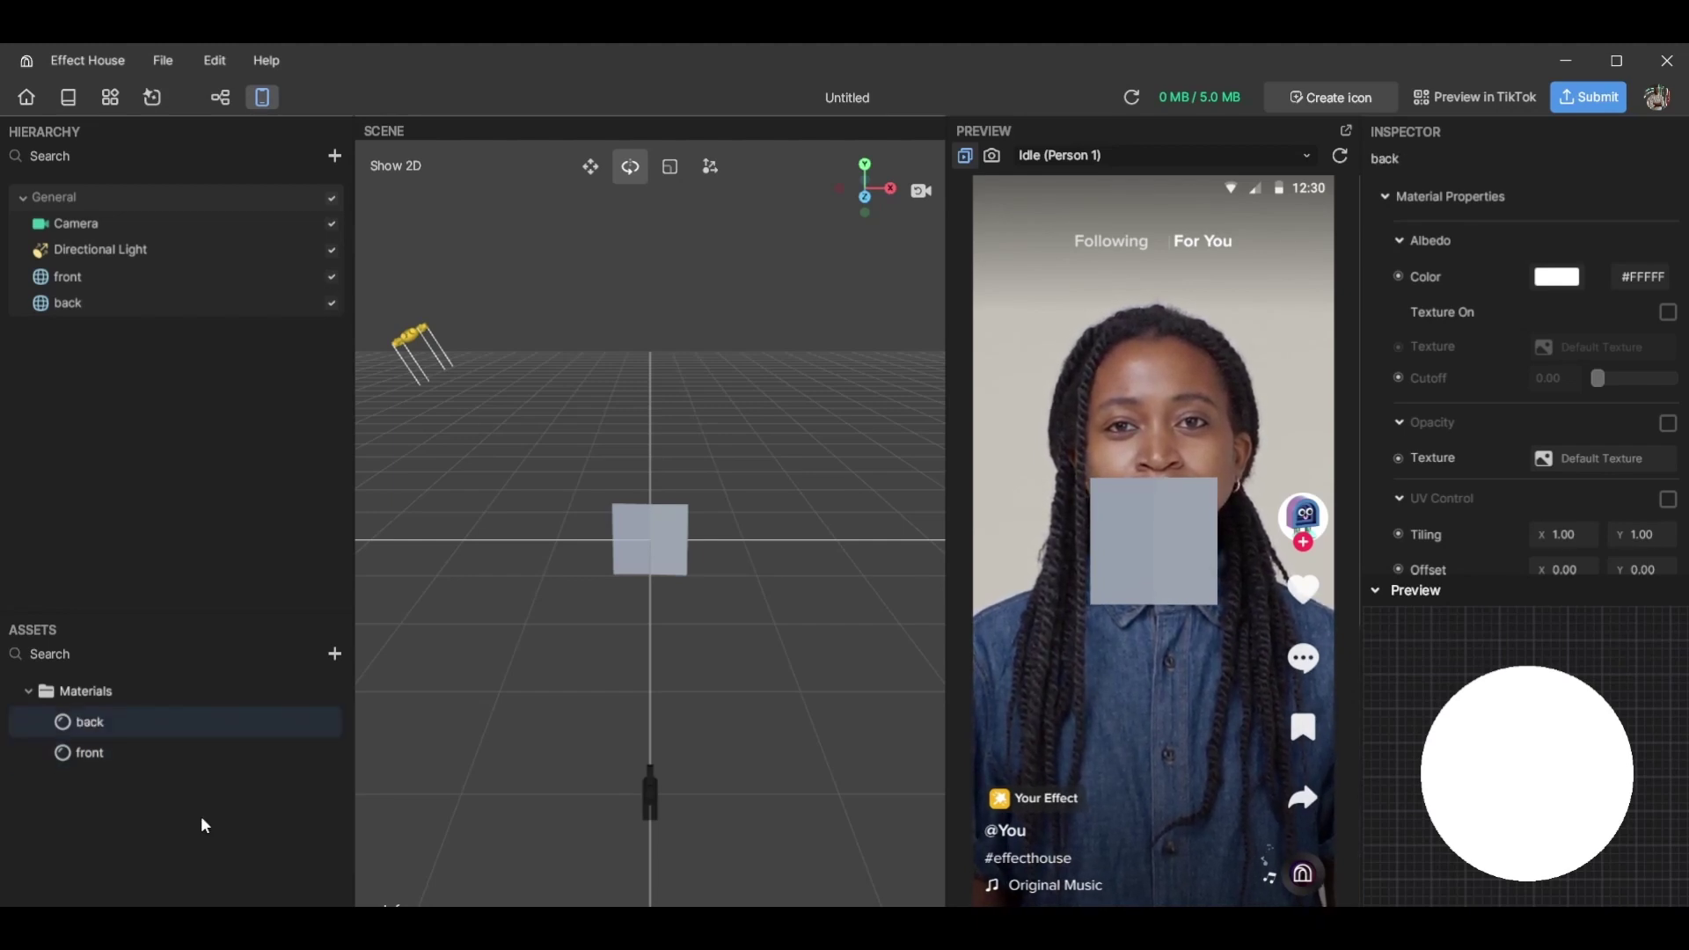
left_click(113, 756)
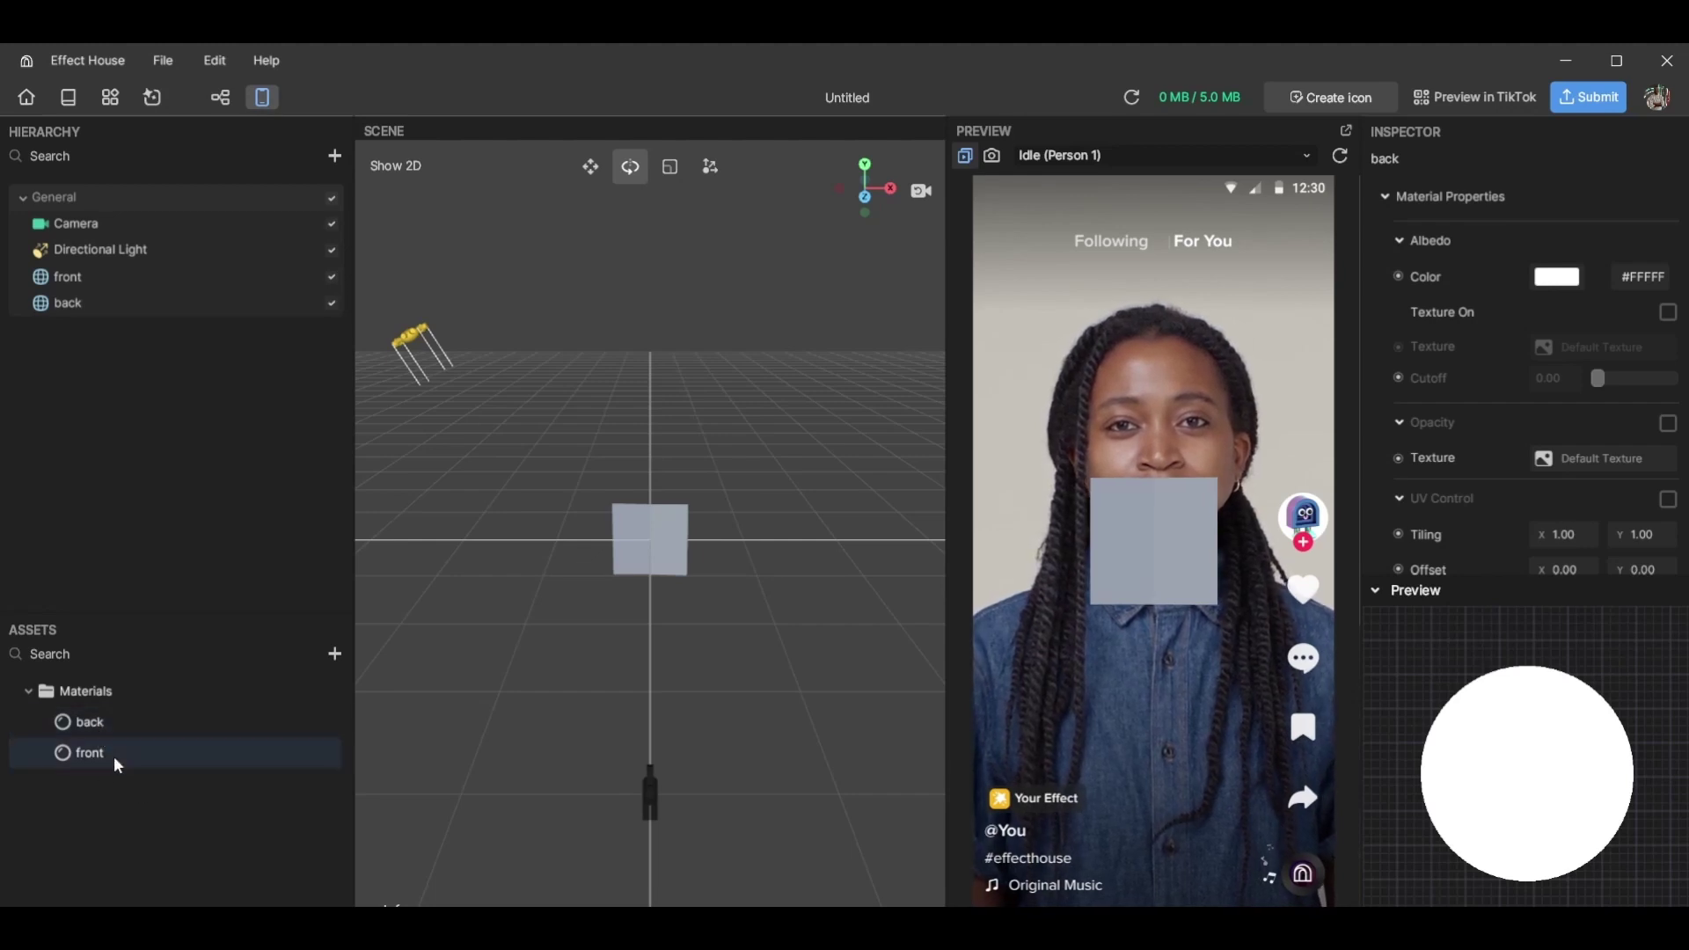
right_click(114, 756)
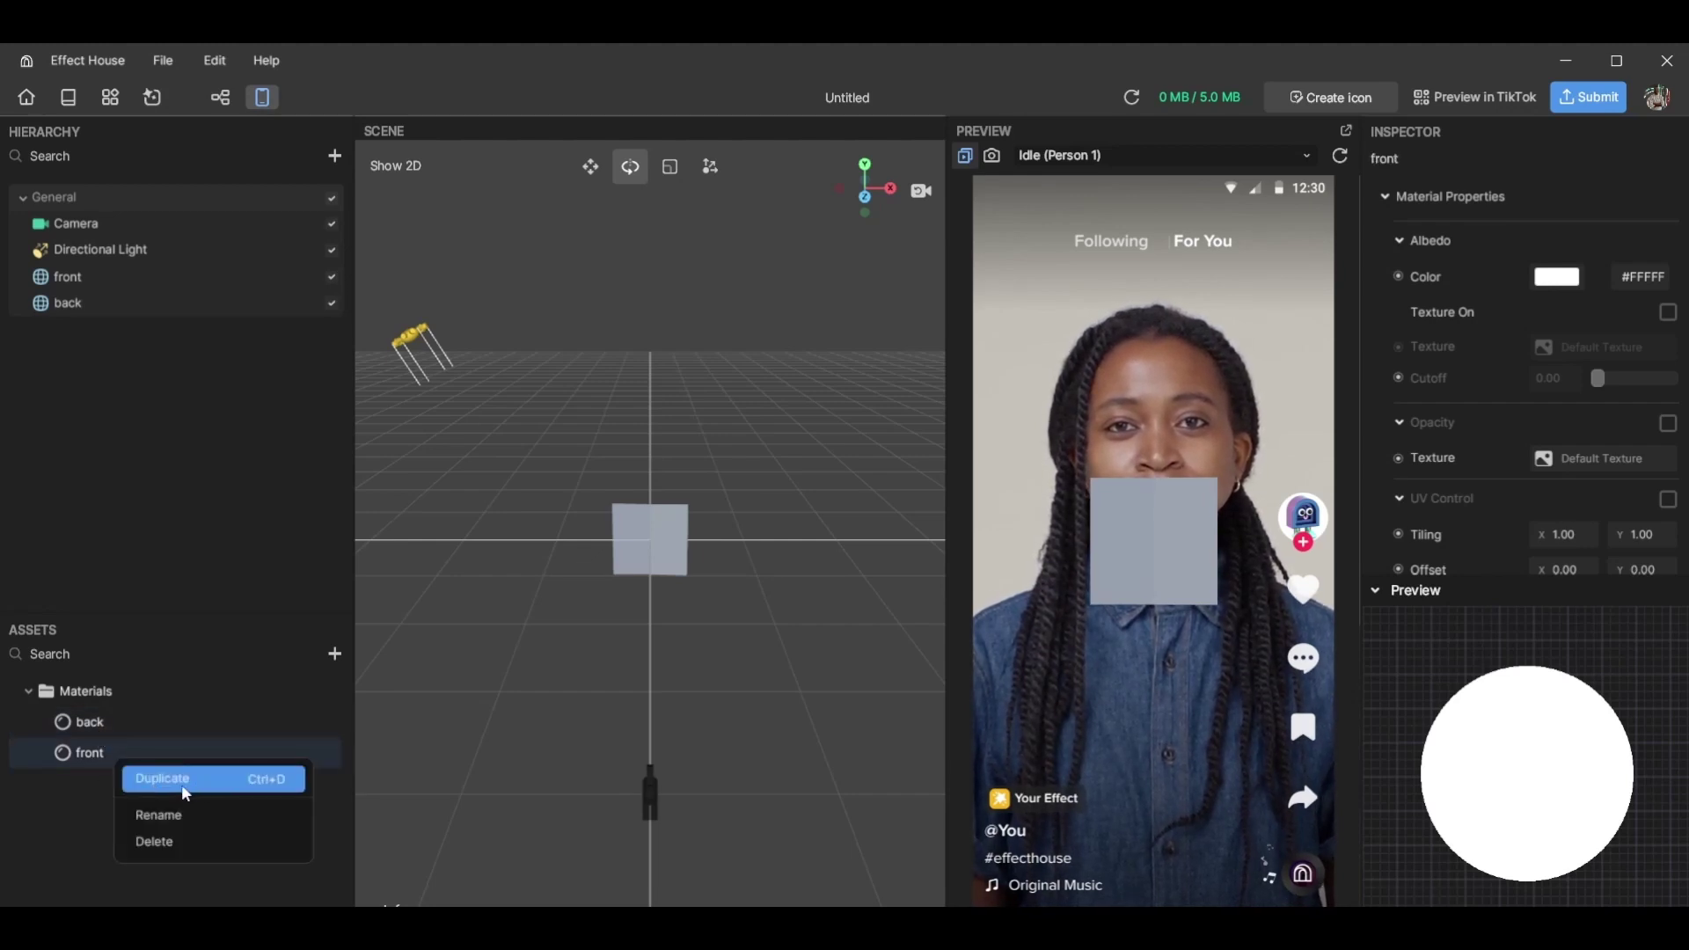
left_click(22, 825)
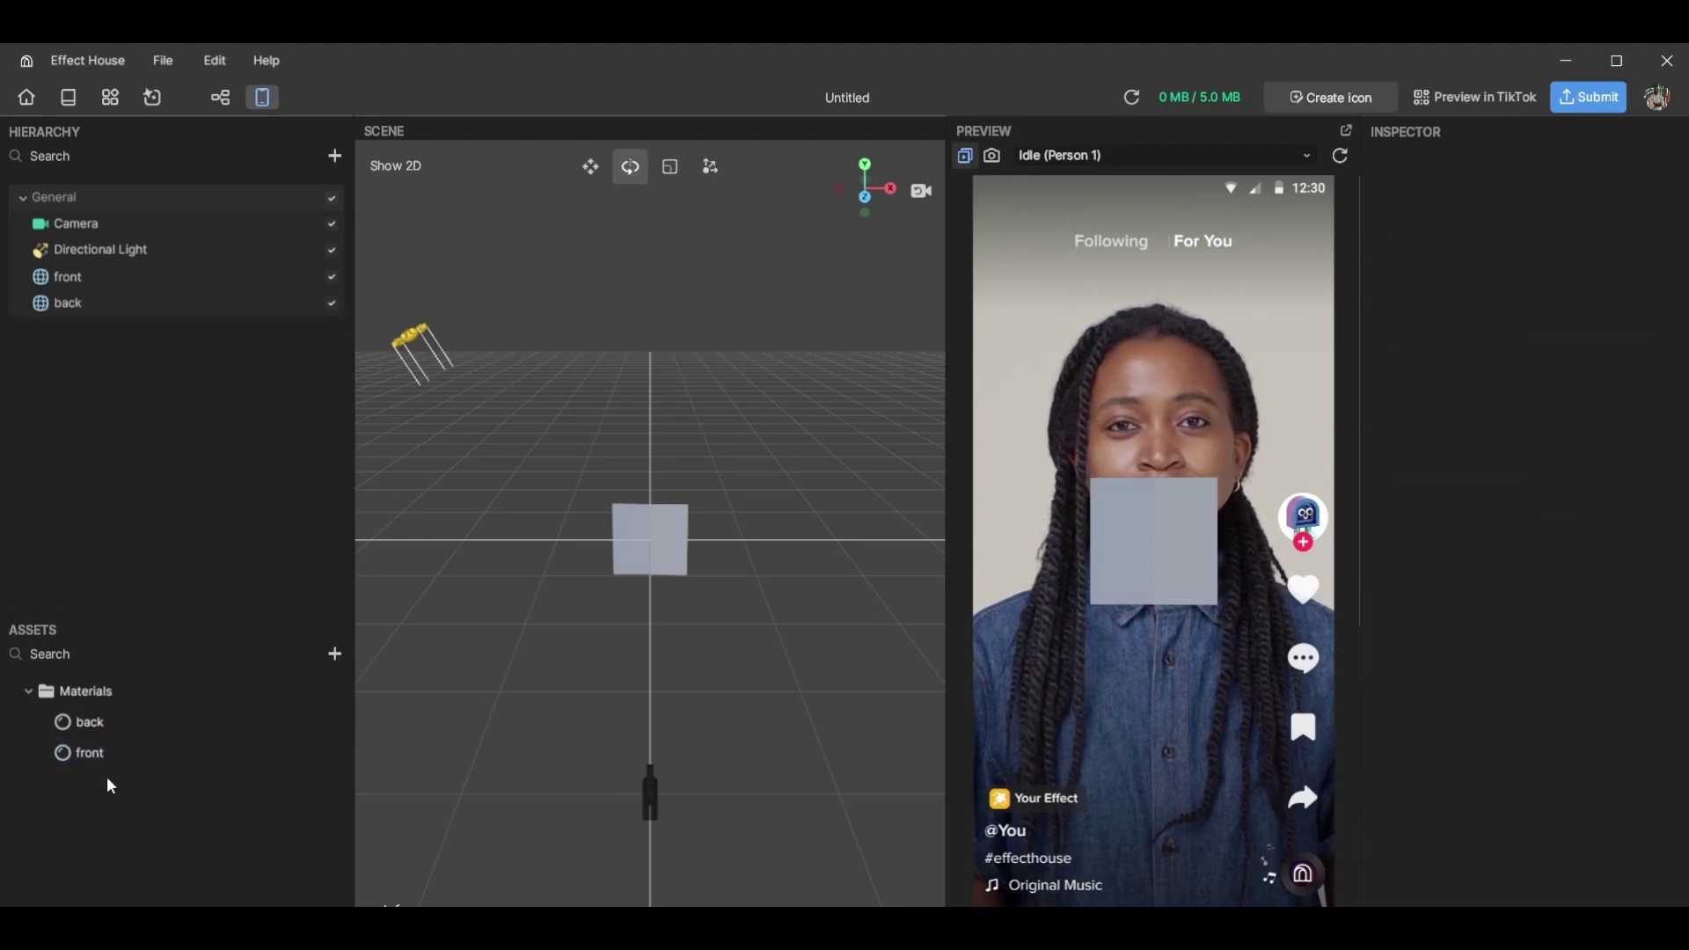
left_click(111, 746)
right_click(112, 748)
left_click(168, 759)
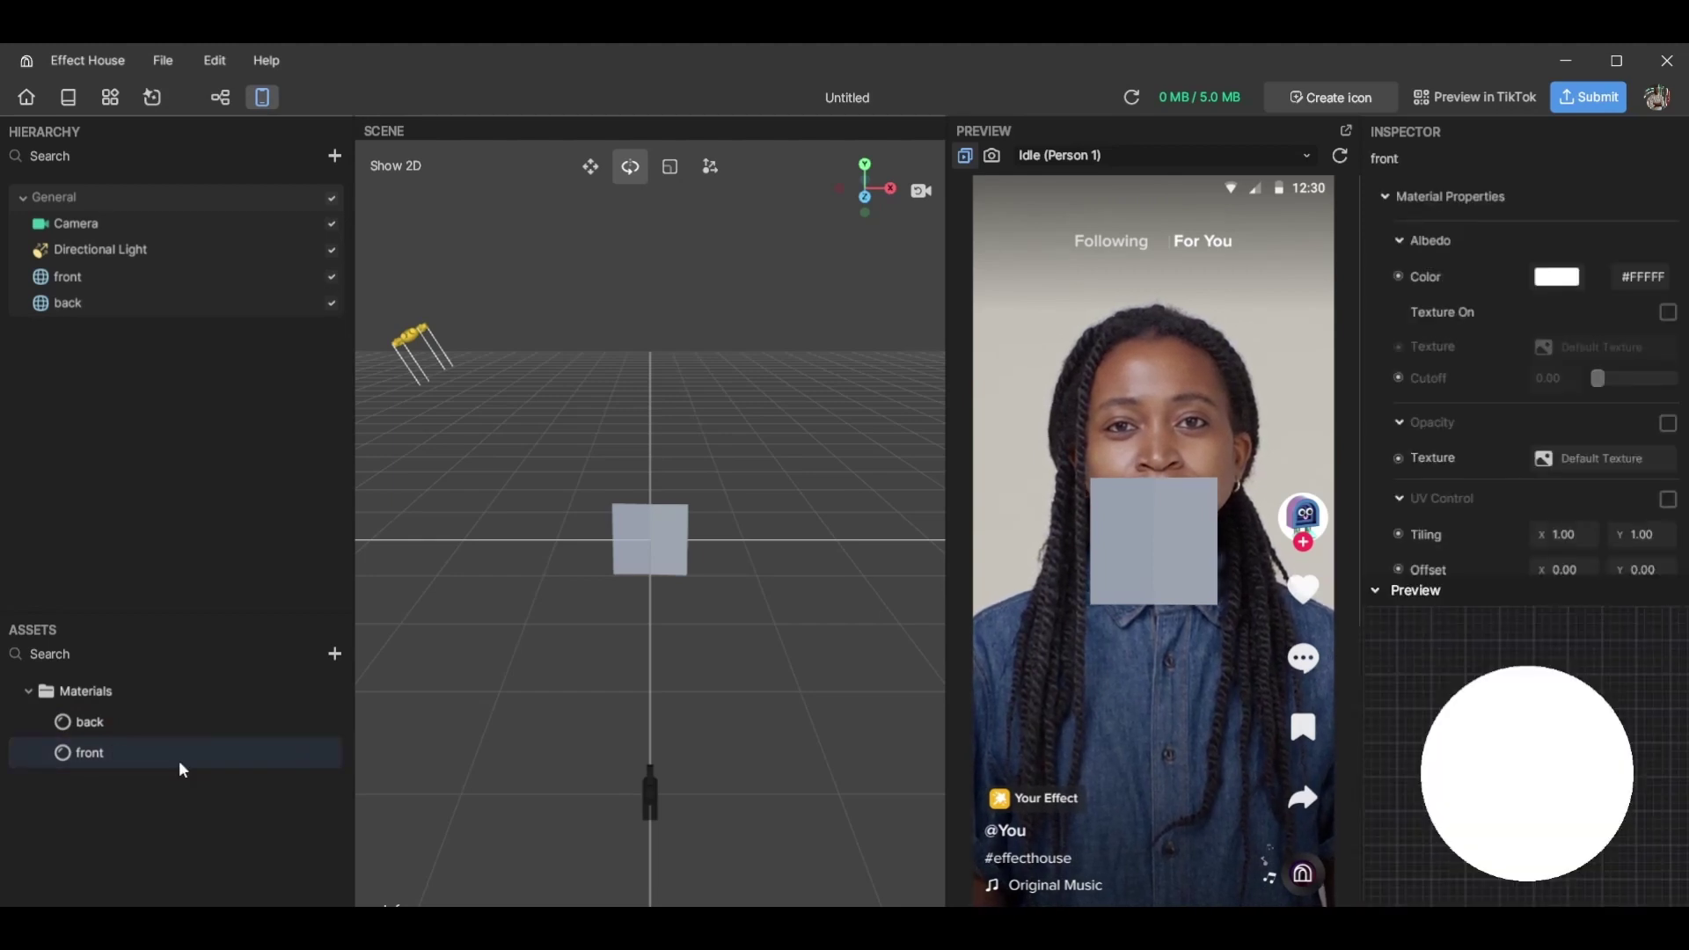
left_click(174, 787)
key("Delete")
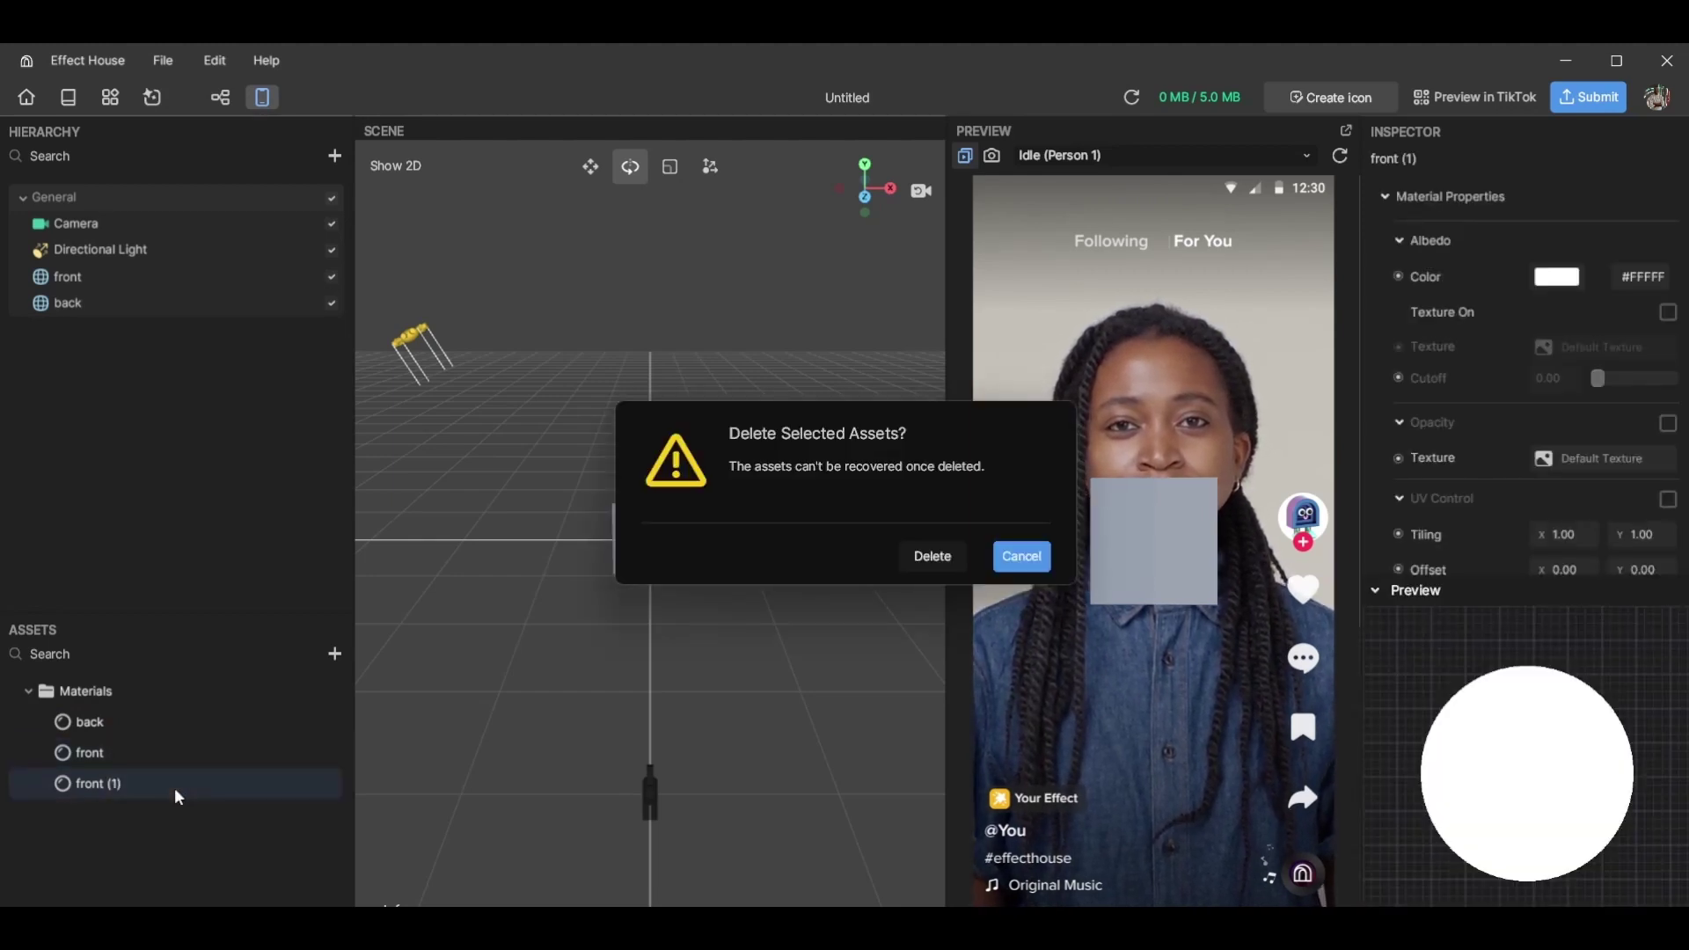
left_click(940, 563)
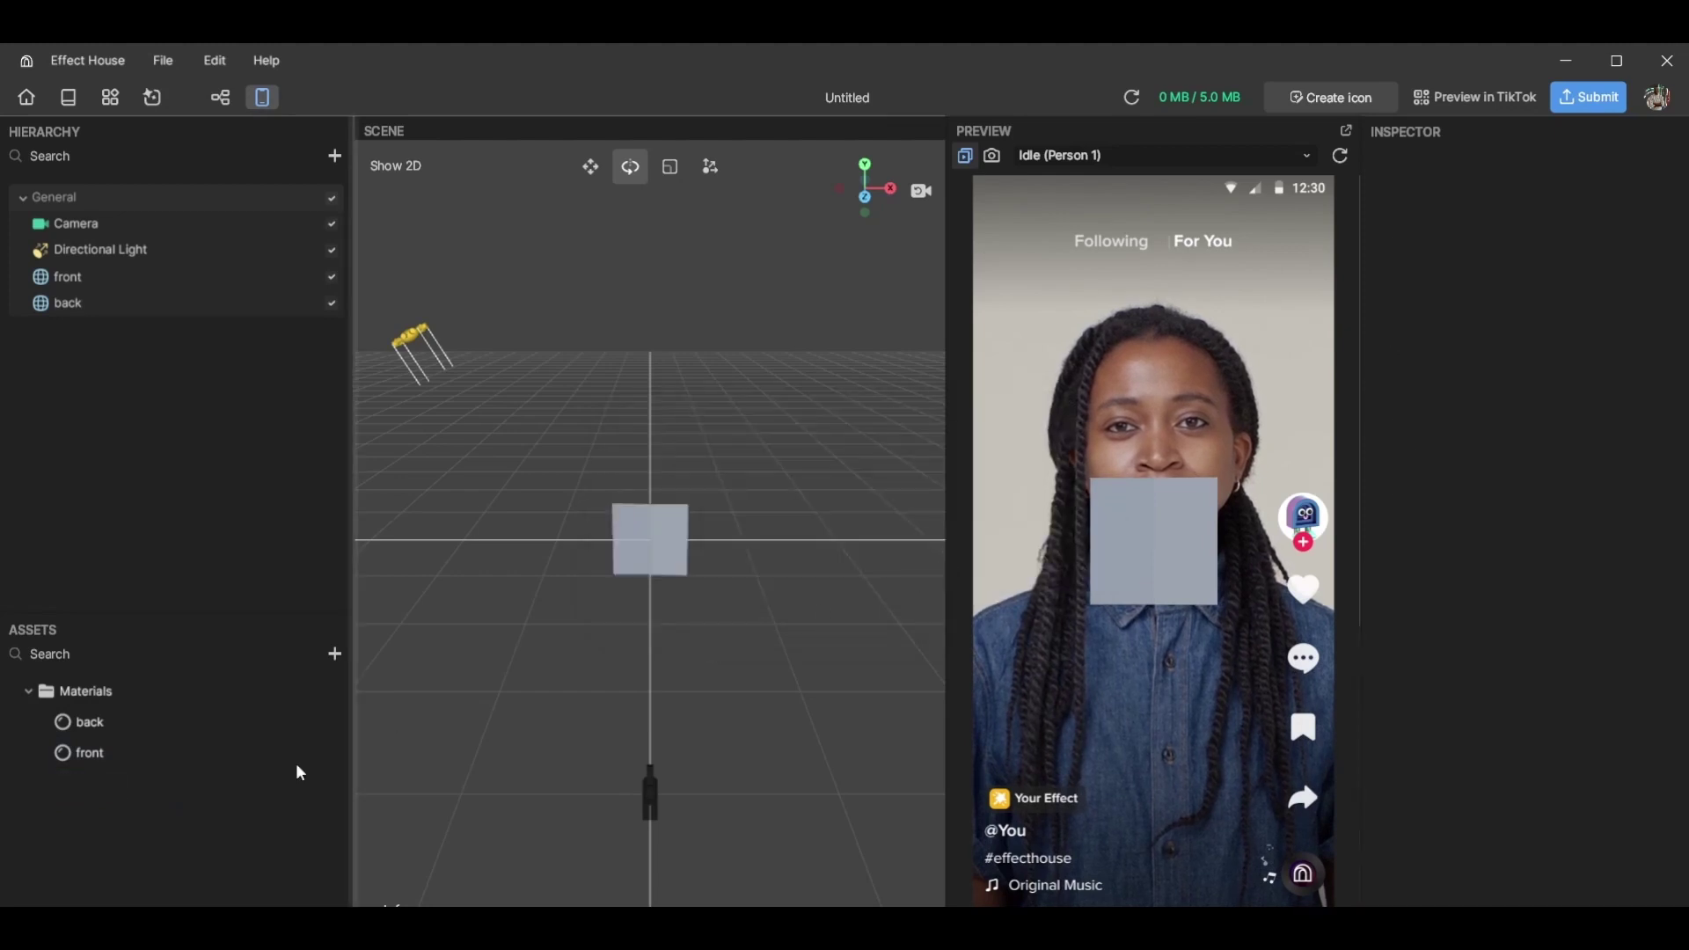
Assign the front material to the front plane's Mesh Renderer
left_click(114, 274)
left_click(1539, 522)
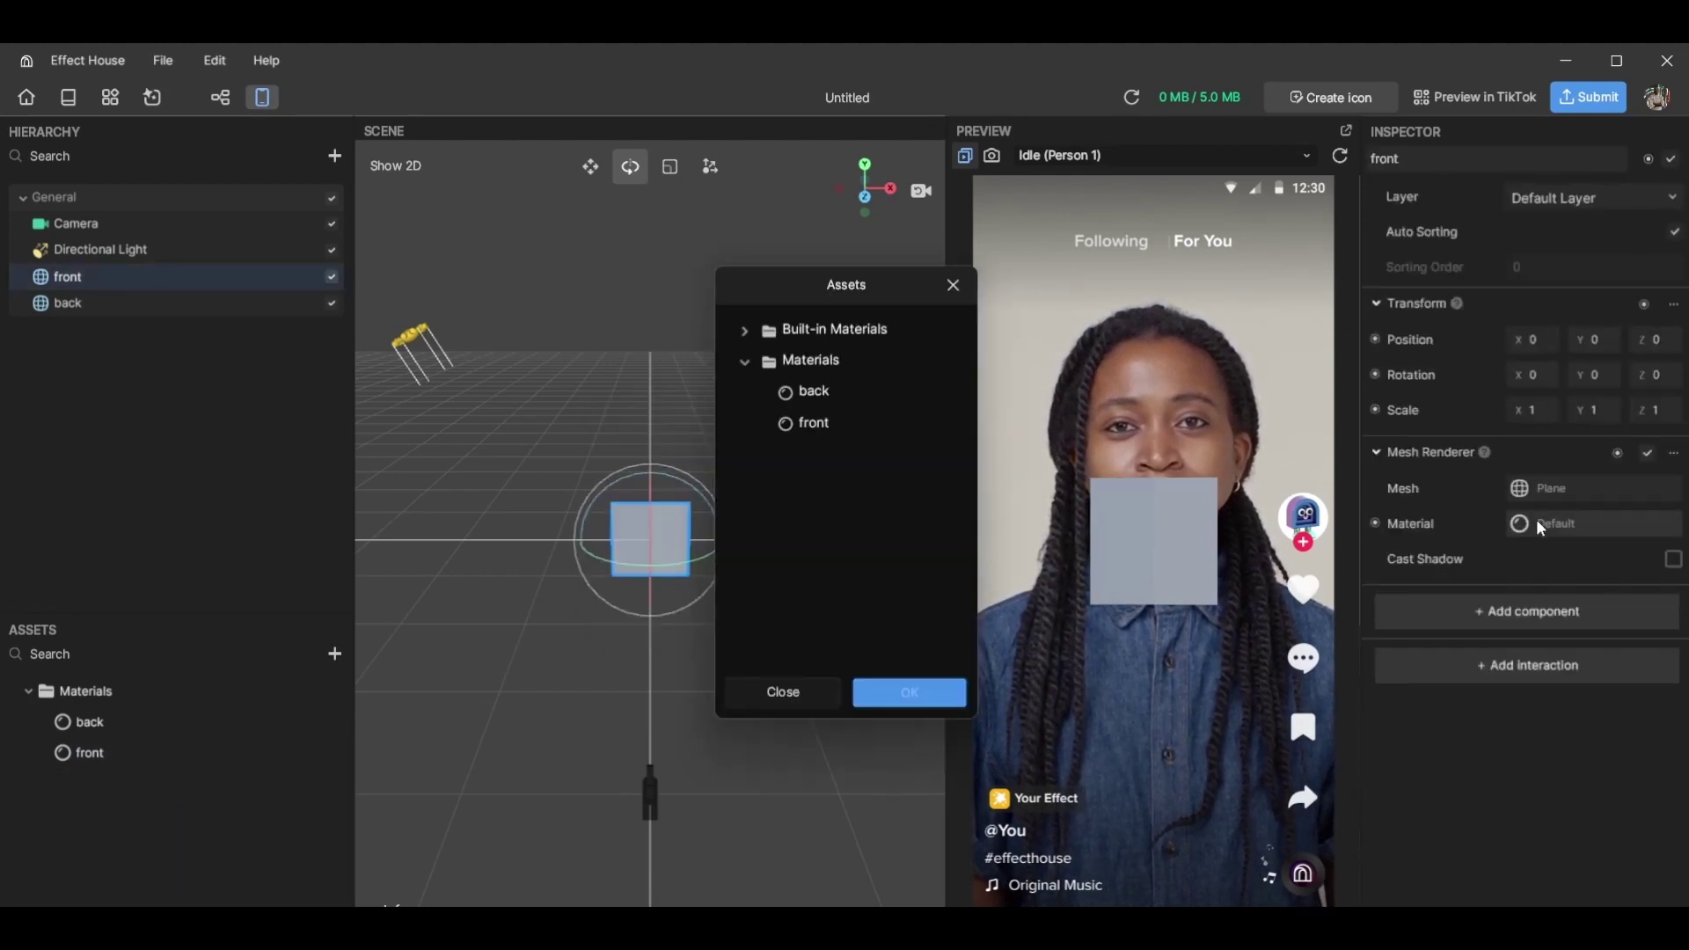
left_click(840, 422)
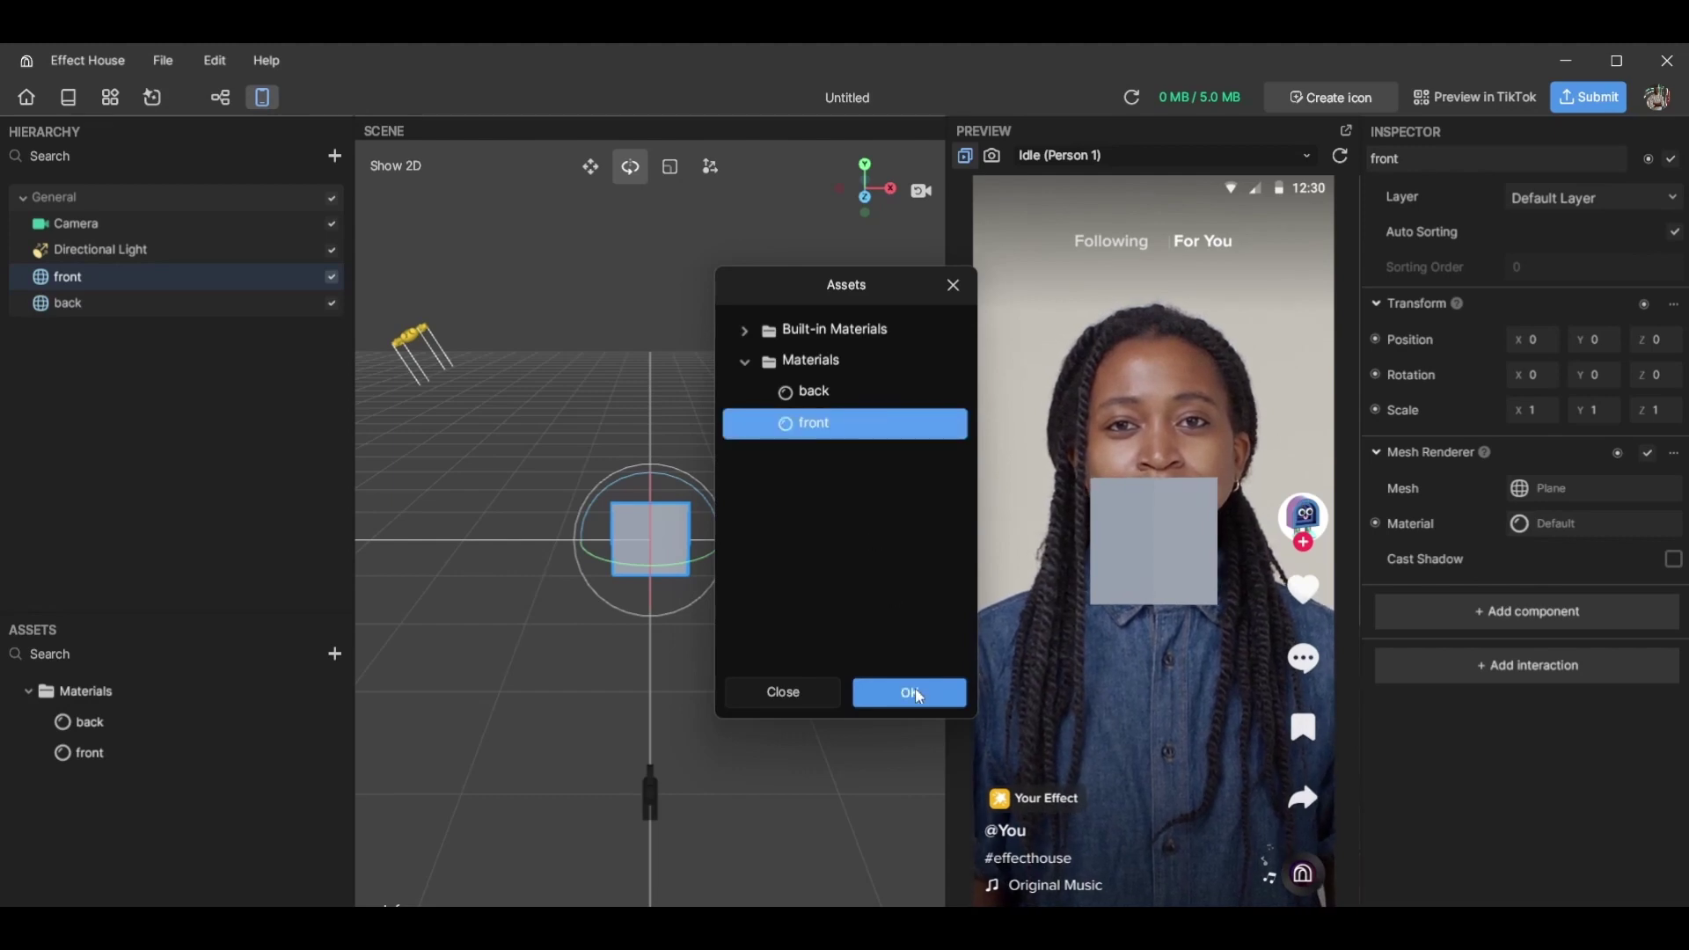
left_click(915, 692)
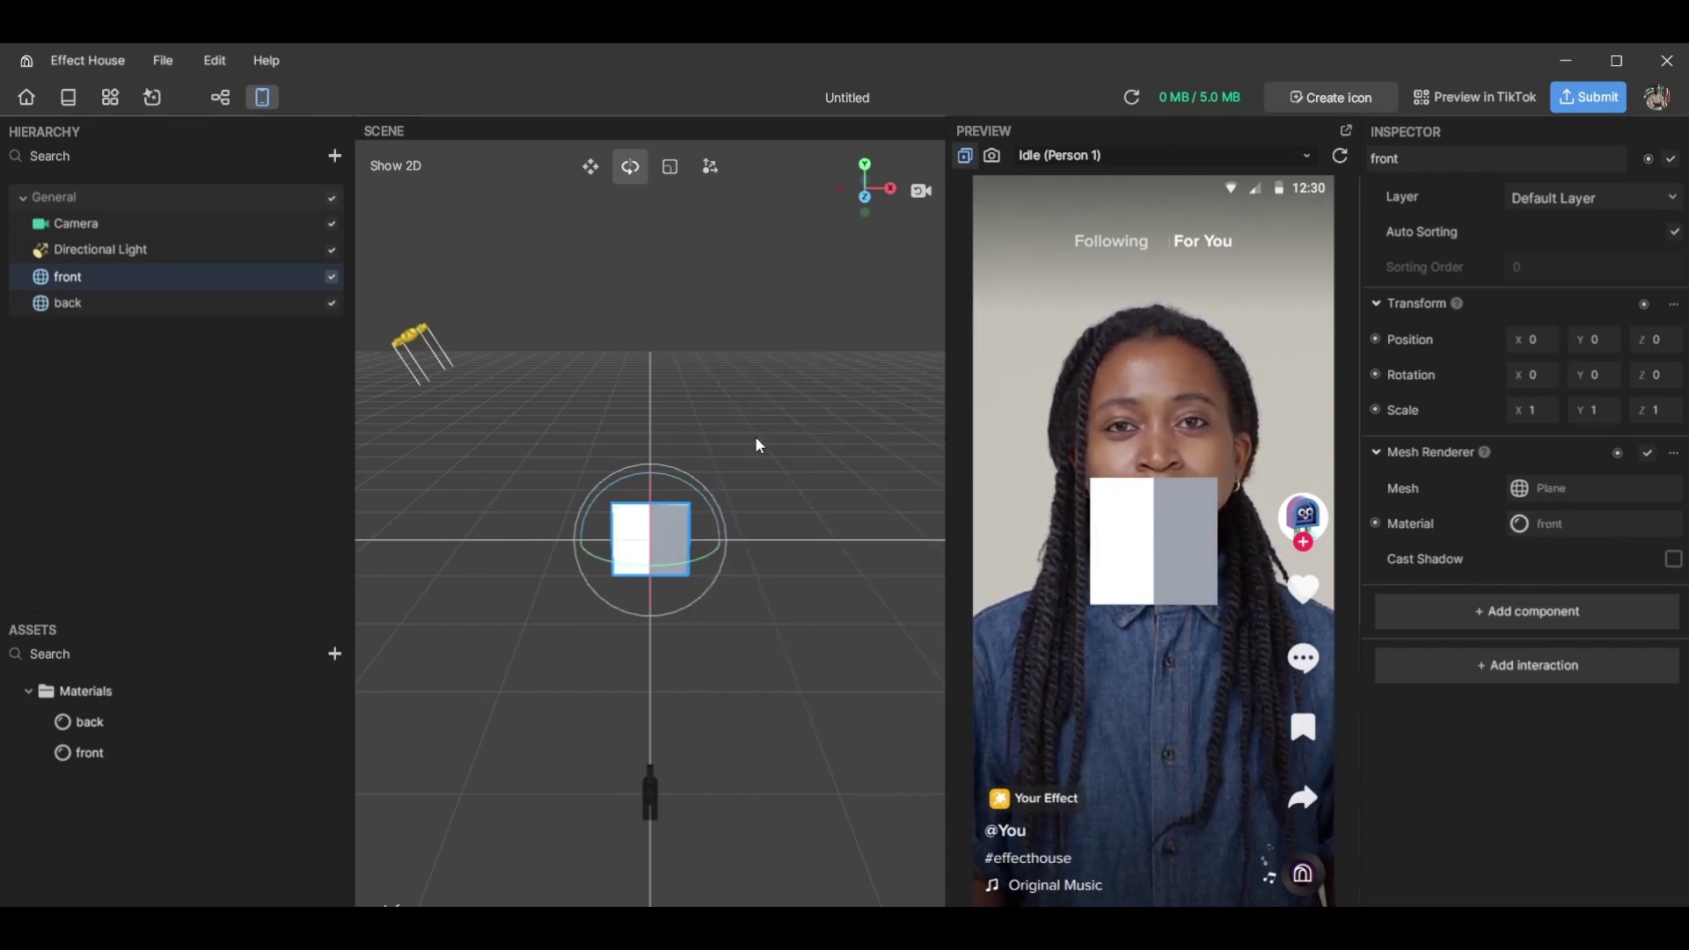
Assign the back material to the back plane's Mesh Renderer
left_click(157, 304)
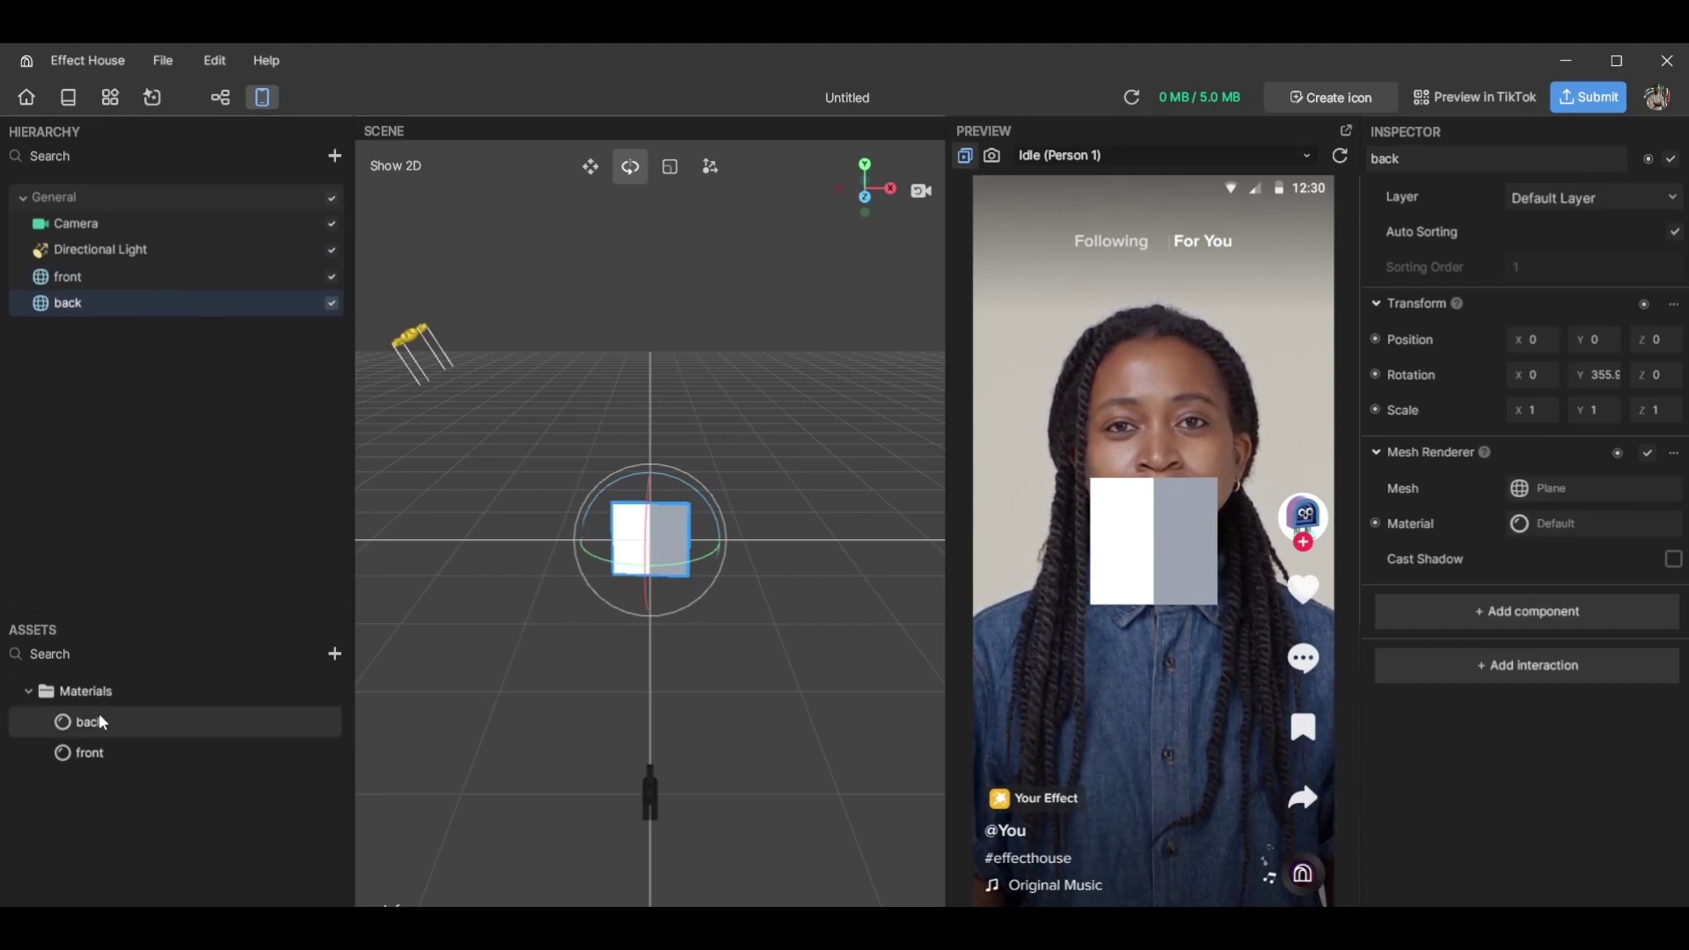
left_click(1573, 525)
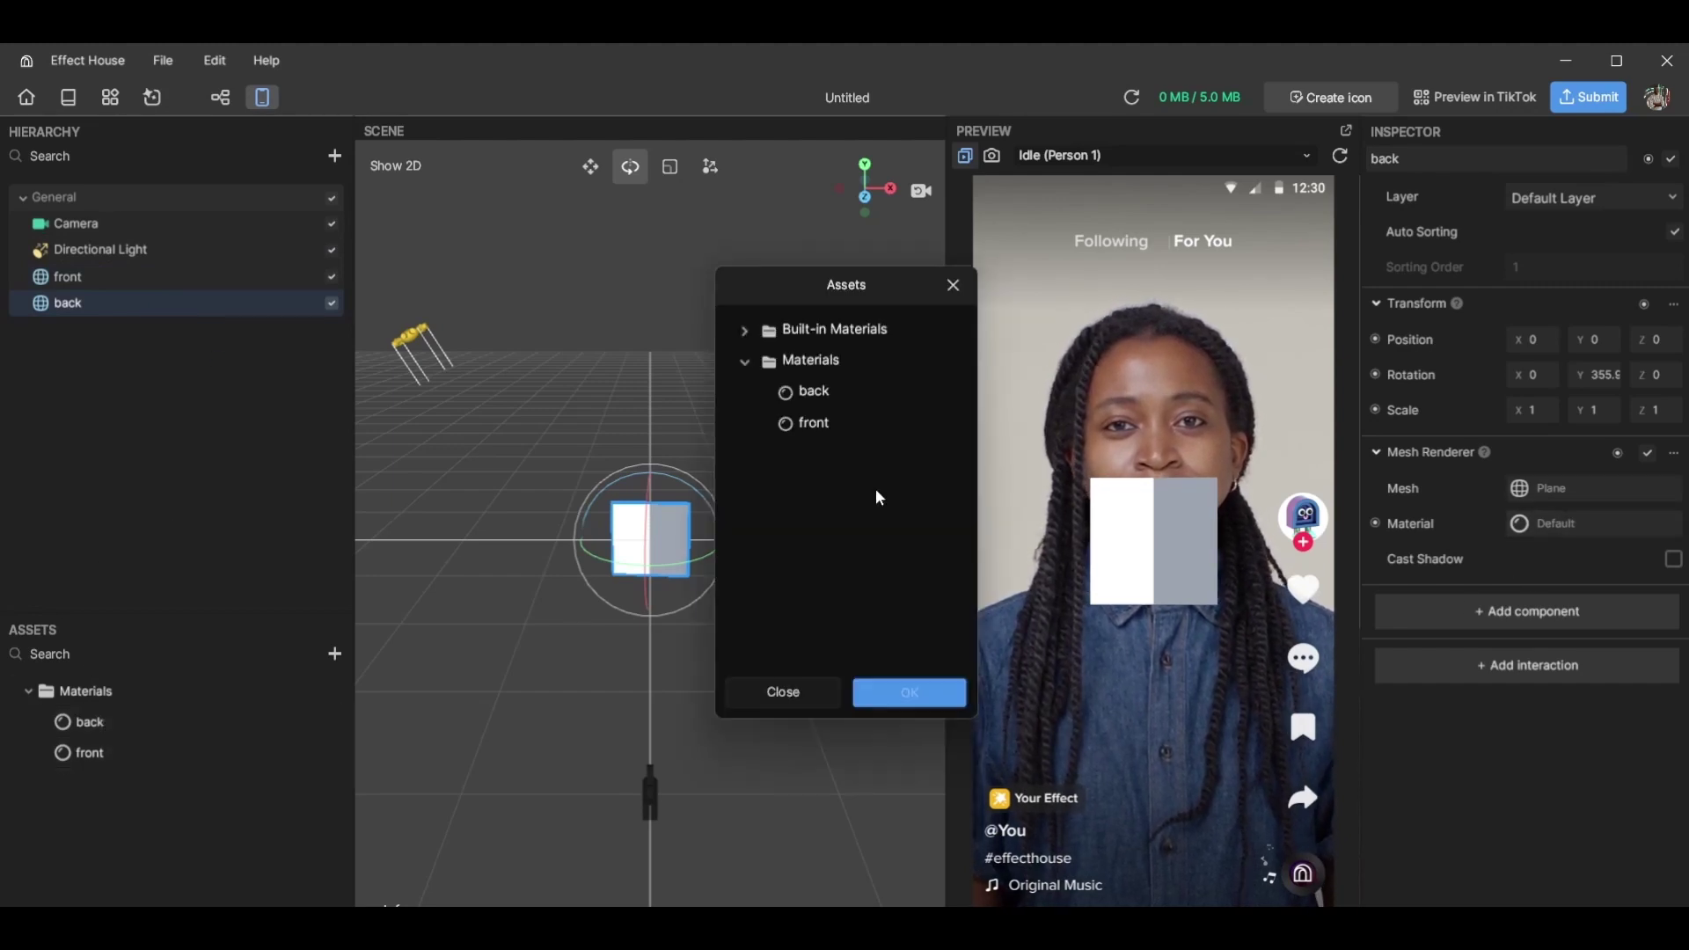
left_click(814, 392)
left_click(909, 700)
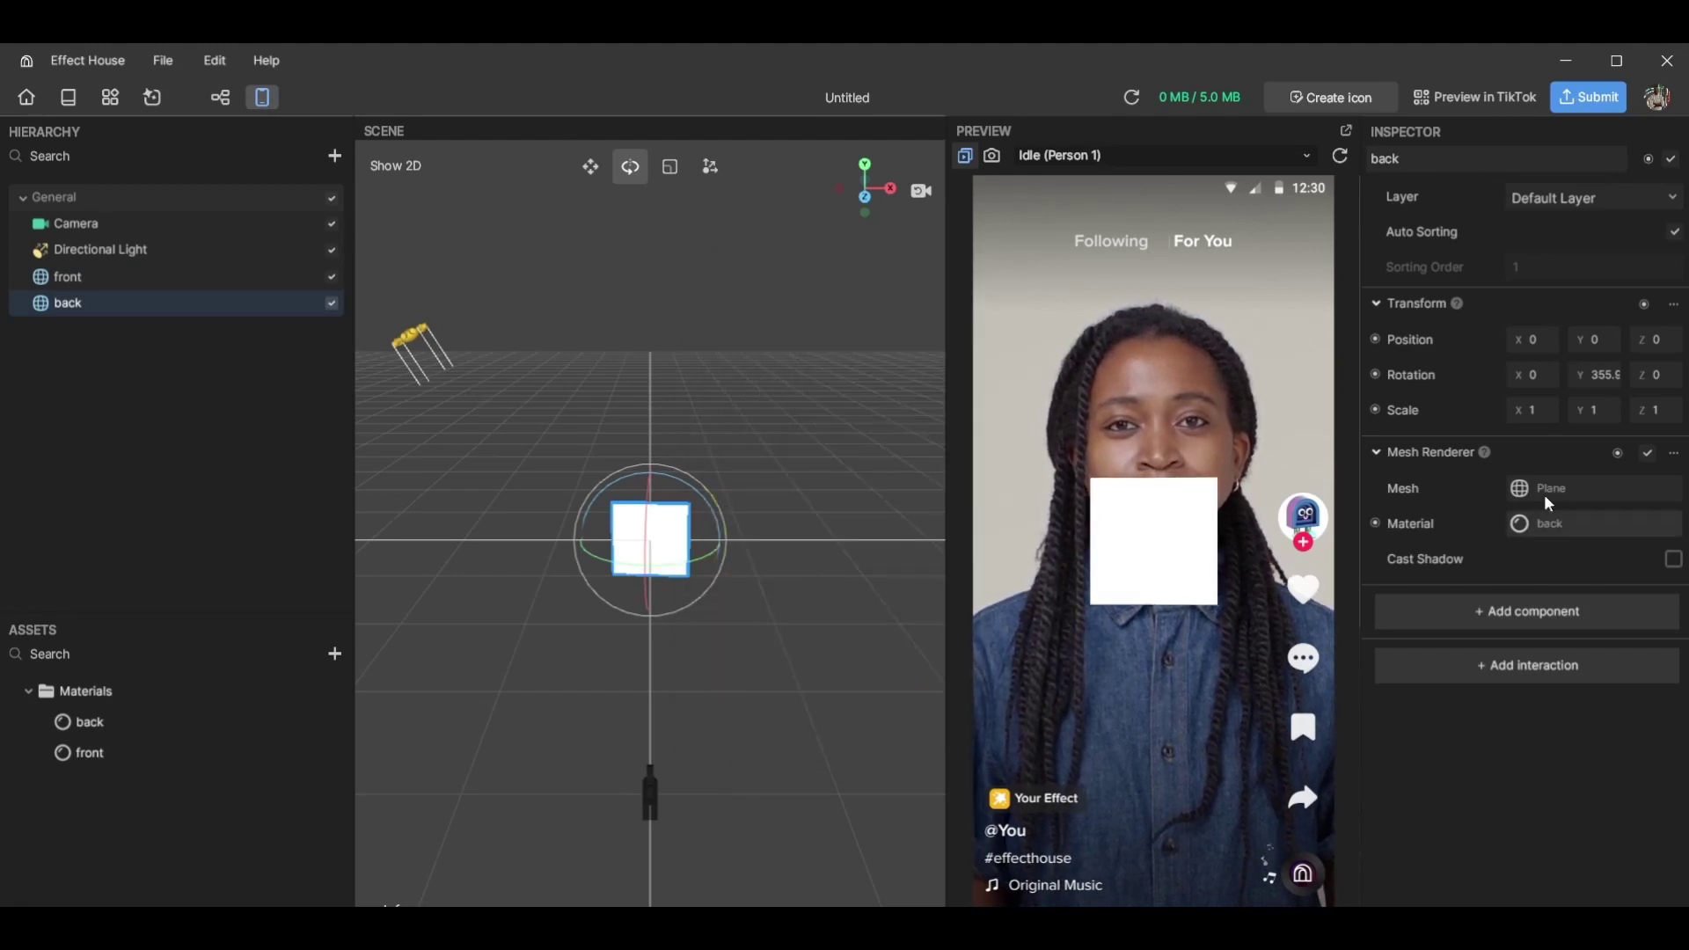
Reset the back plane's Y rotation to 0 and compare its transform with the front plane's
left_click(1601, 373)
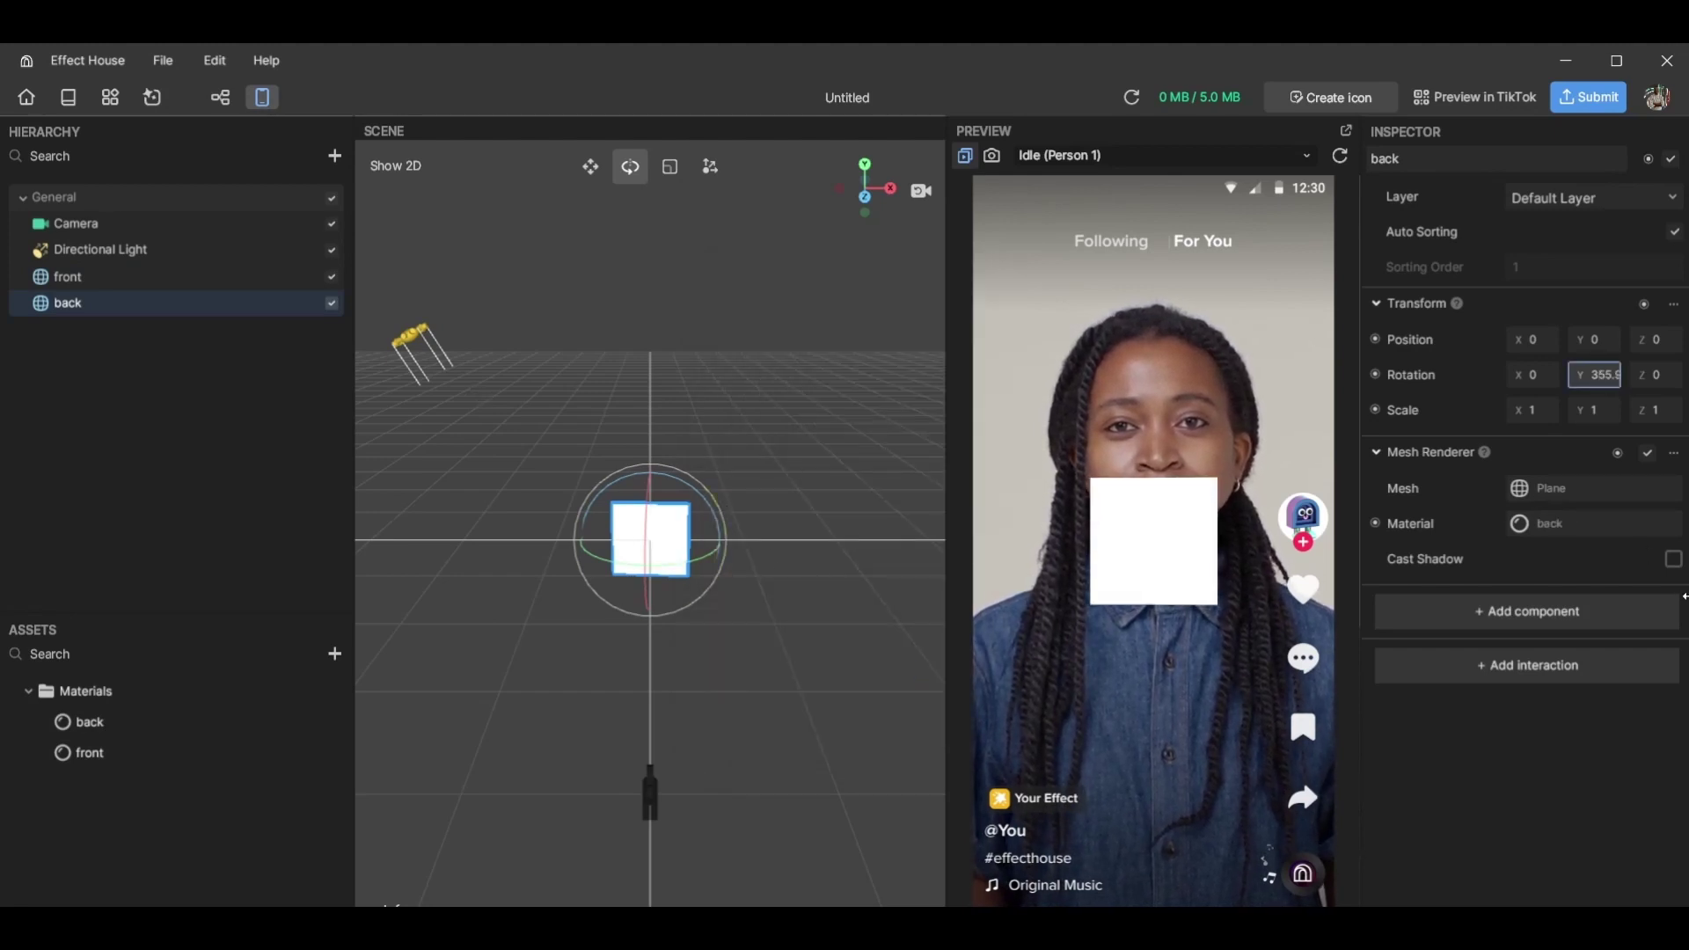
key("ctrl+a")
key("Return")
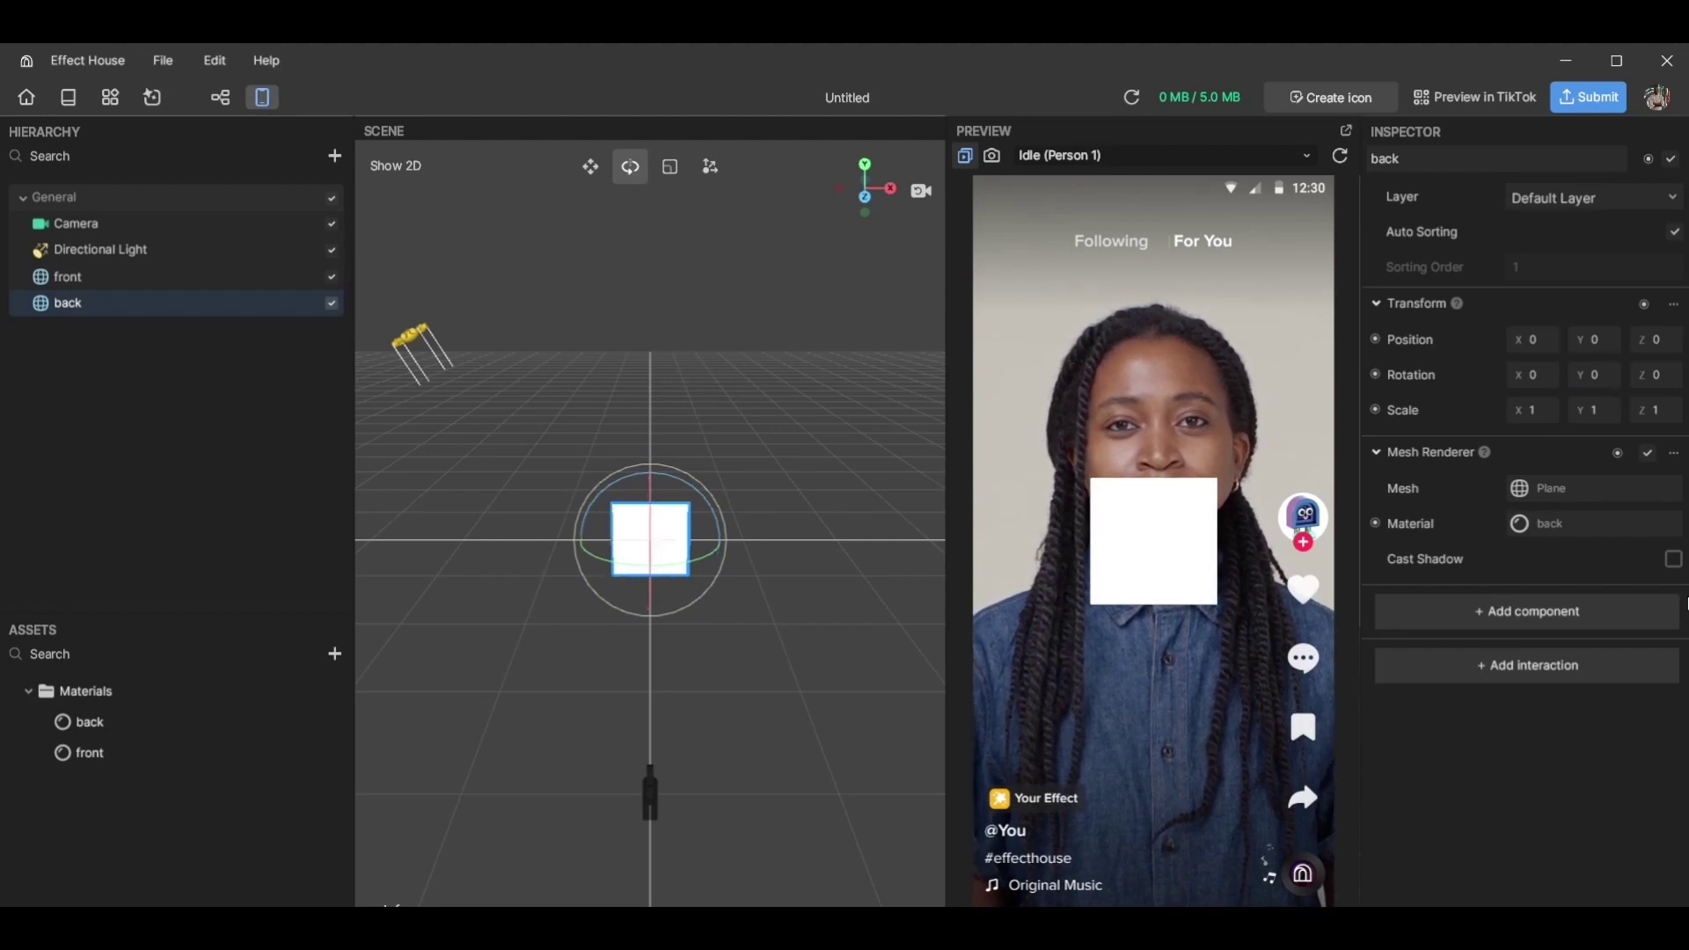
left_click(67, 276)
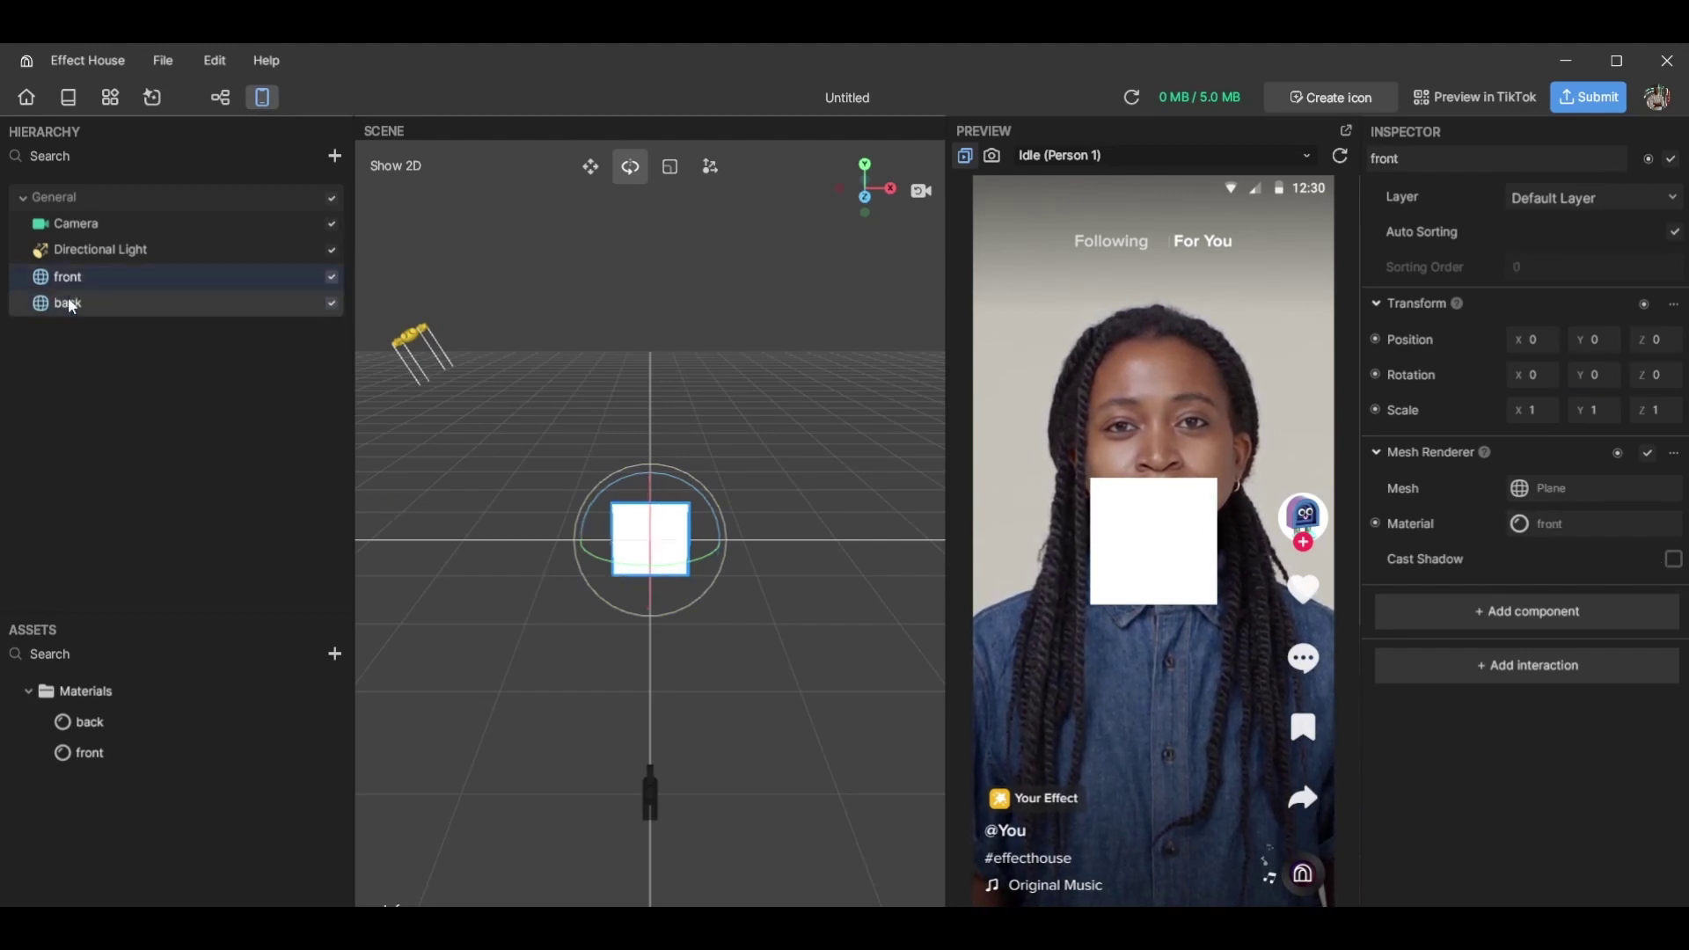
left_click(69, 303)
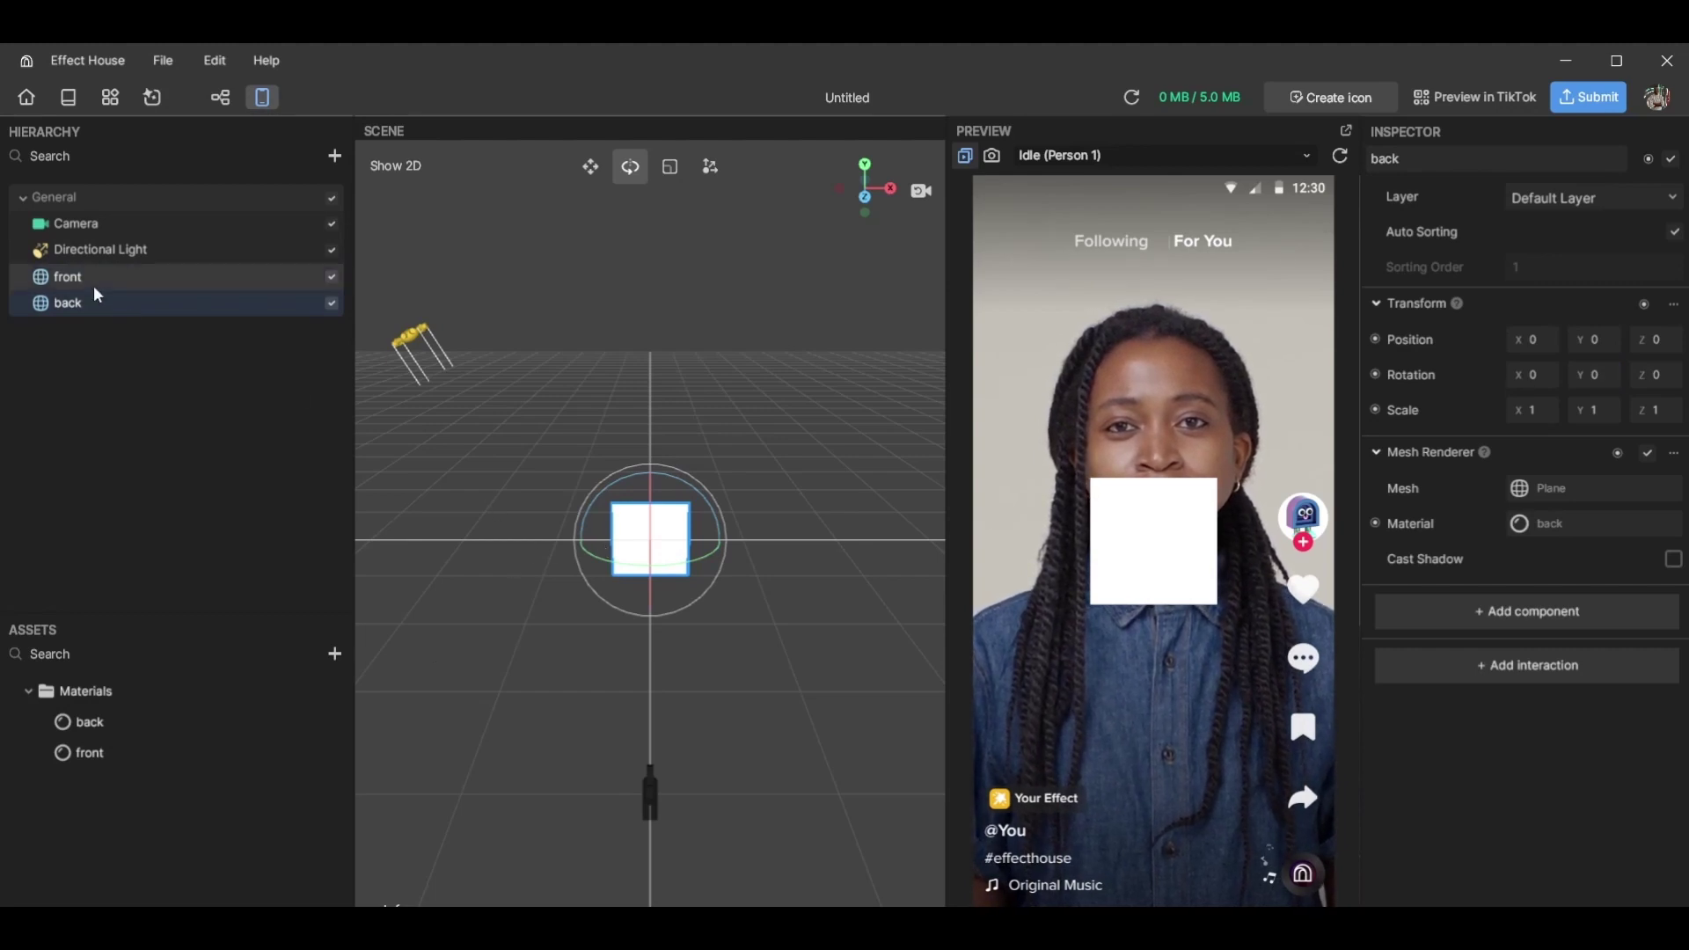
Import all six food images from the Snacks folder, apple.png through steak.png, as a texture sequence
left_click(335, 654)
mouse_move(378, 642)
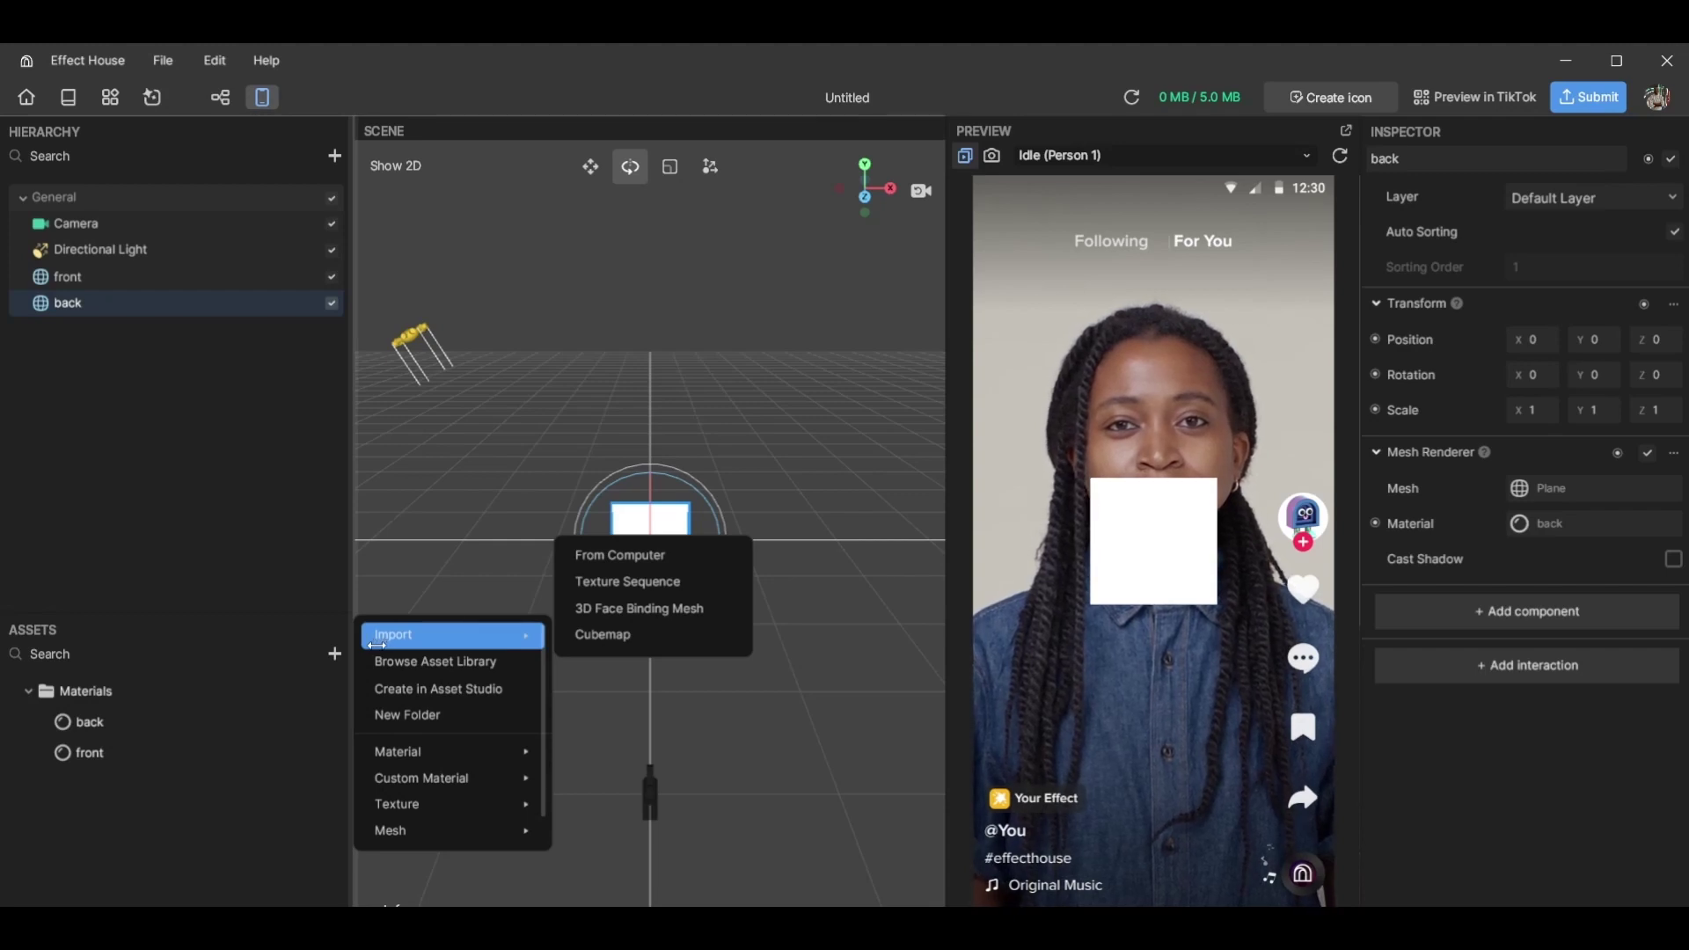
left_click(649, 583)
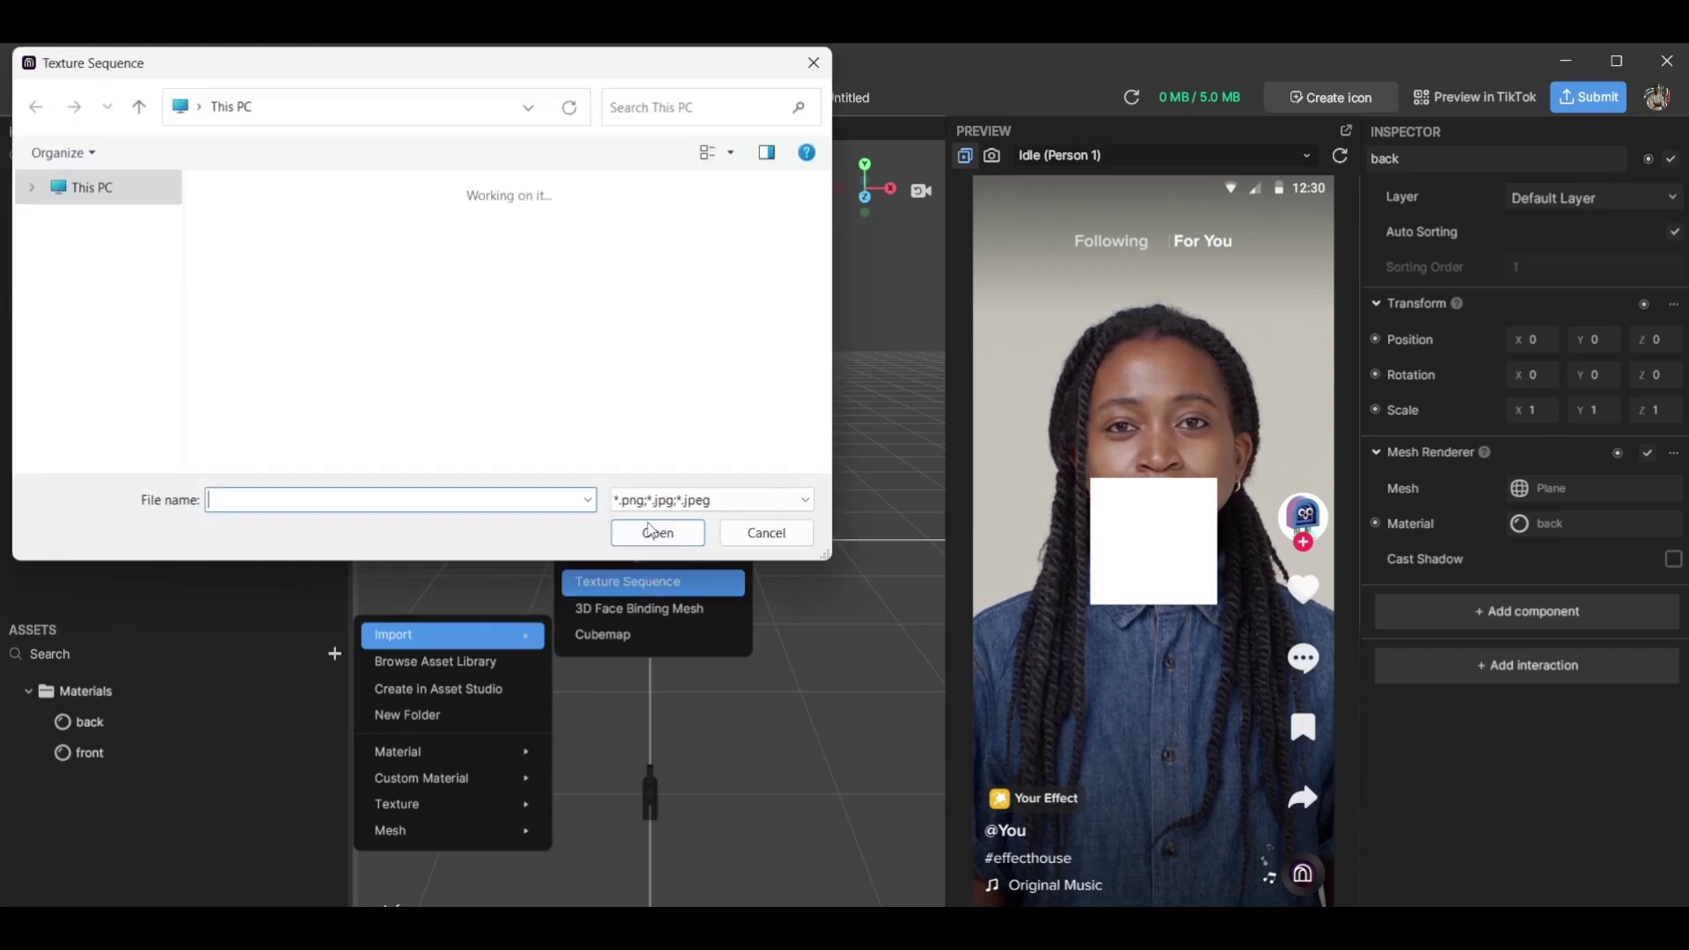
left_click(132, 293)
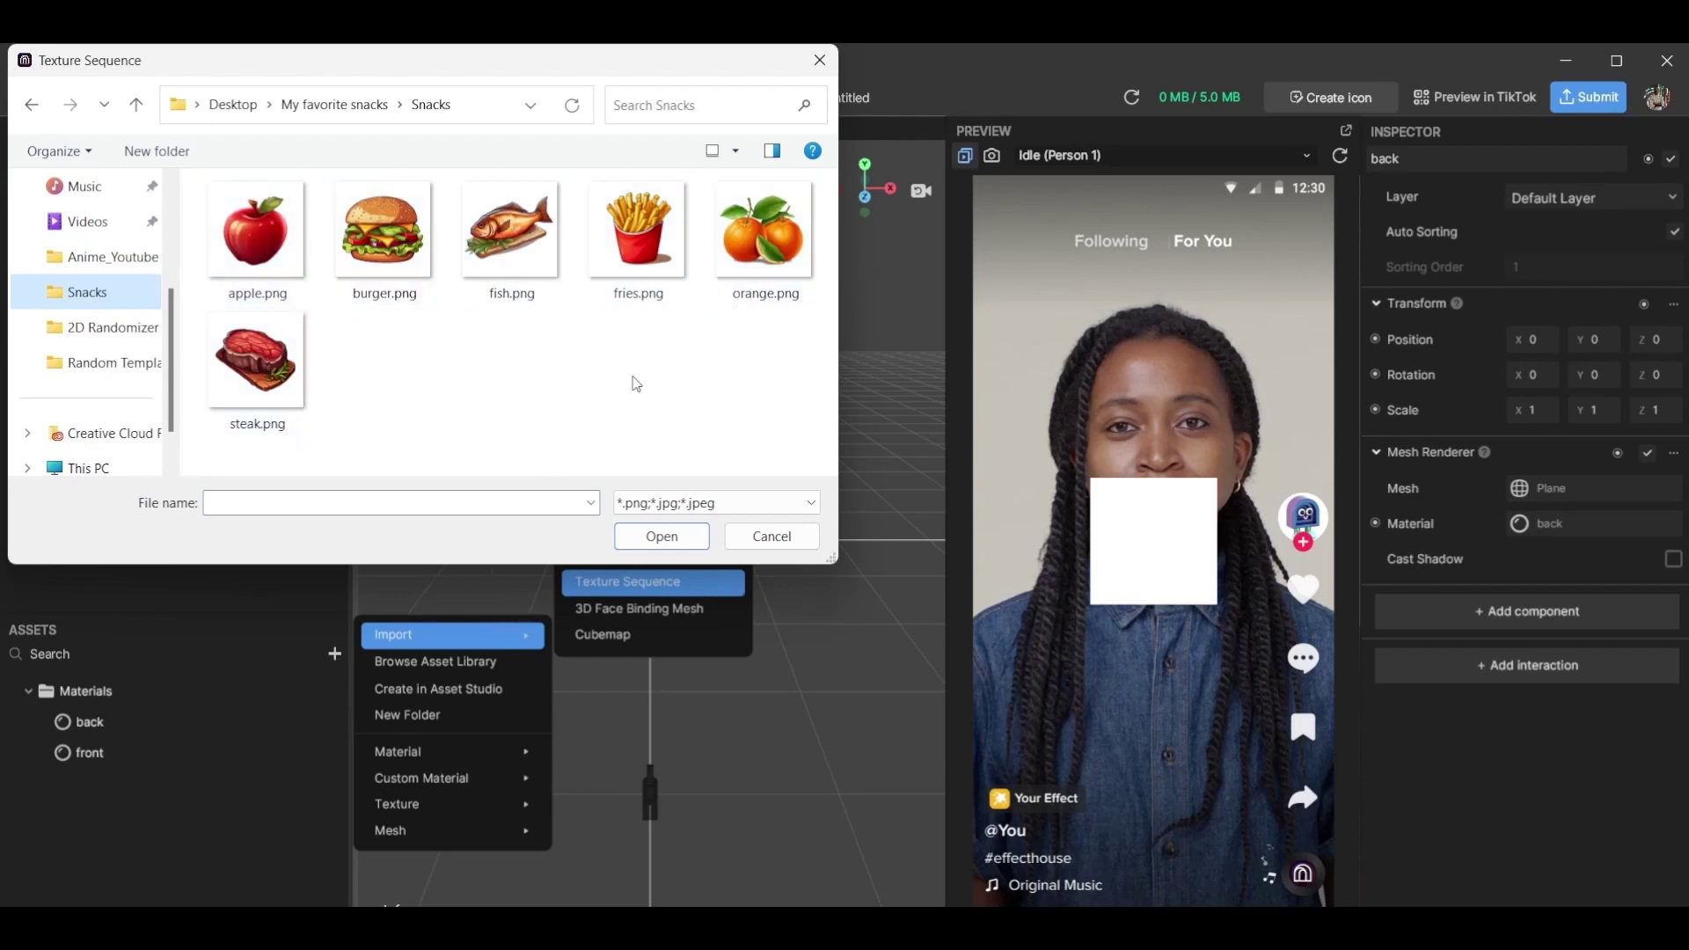
left_click(251, 233)
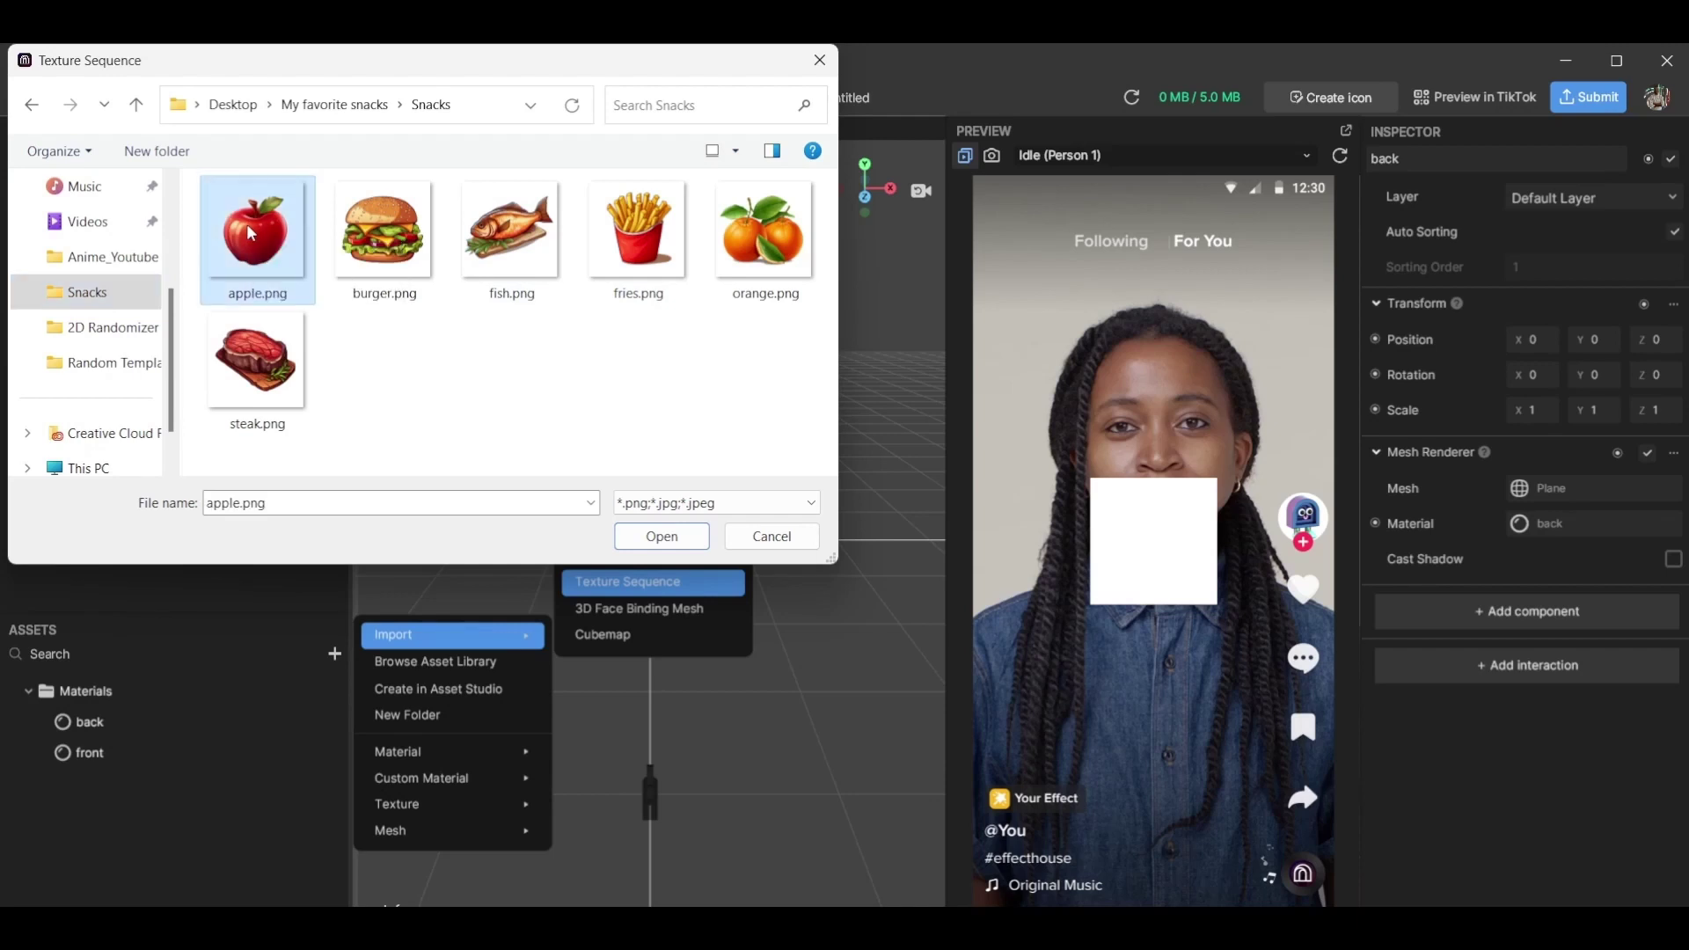
left_click(282, 373, "shift")
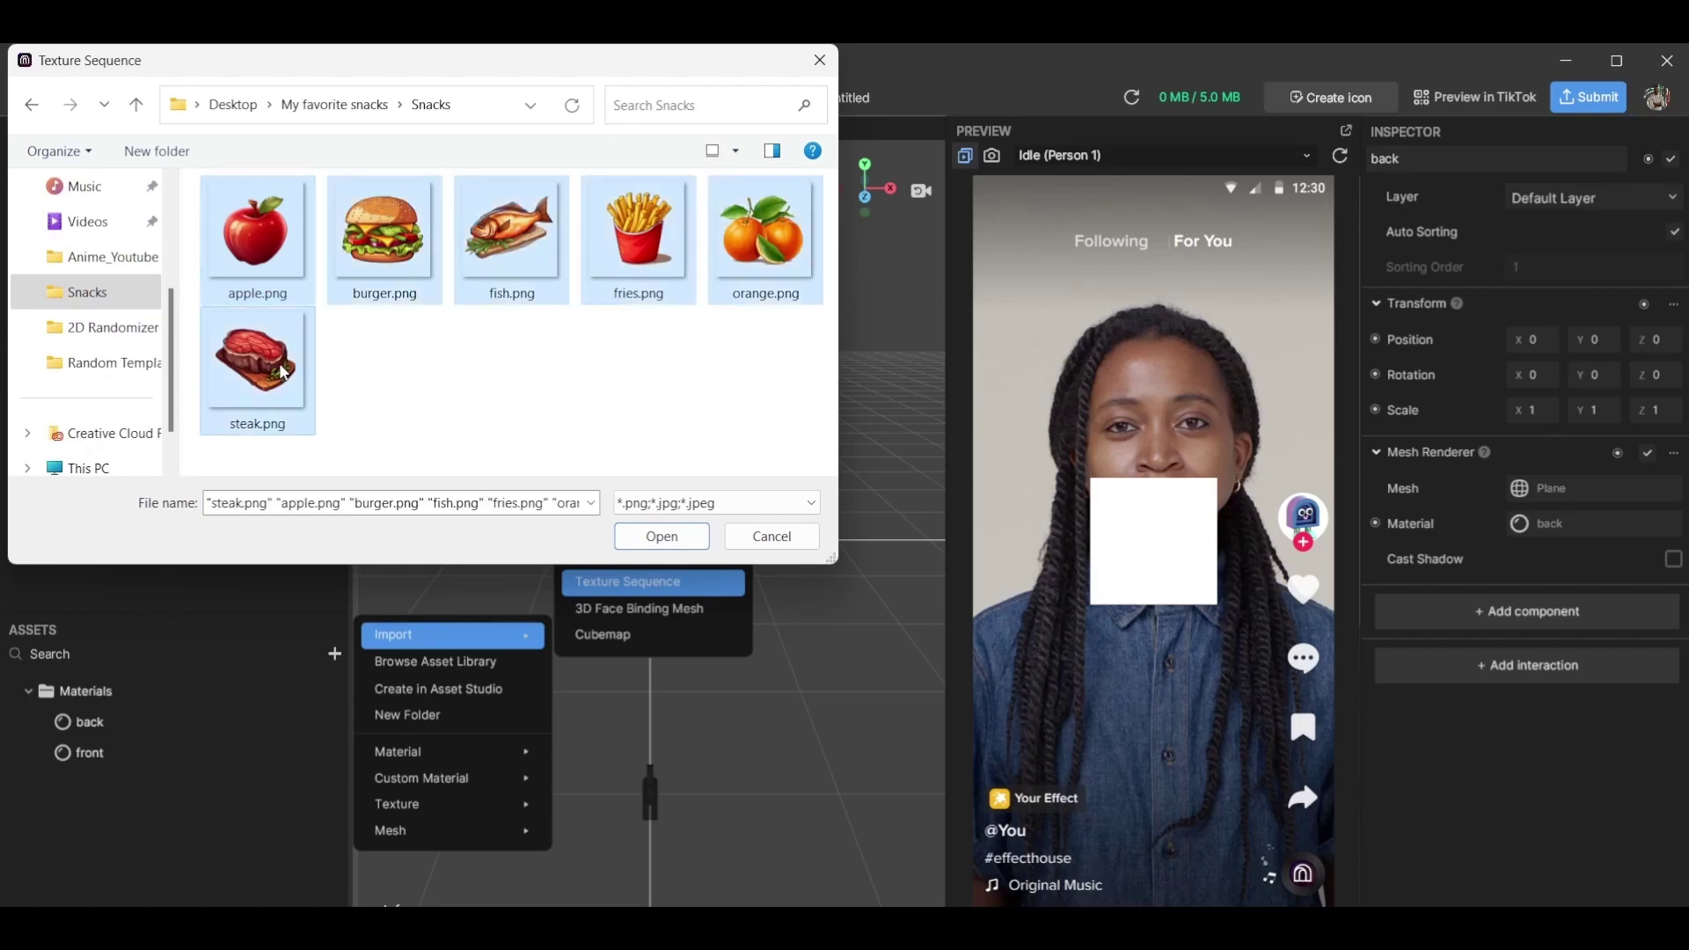
left_click(668, 535)
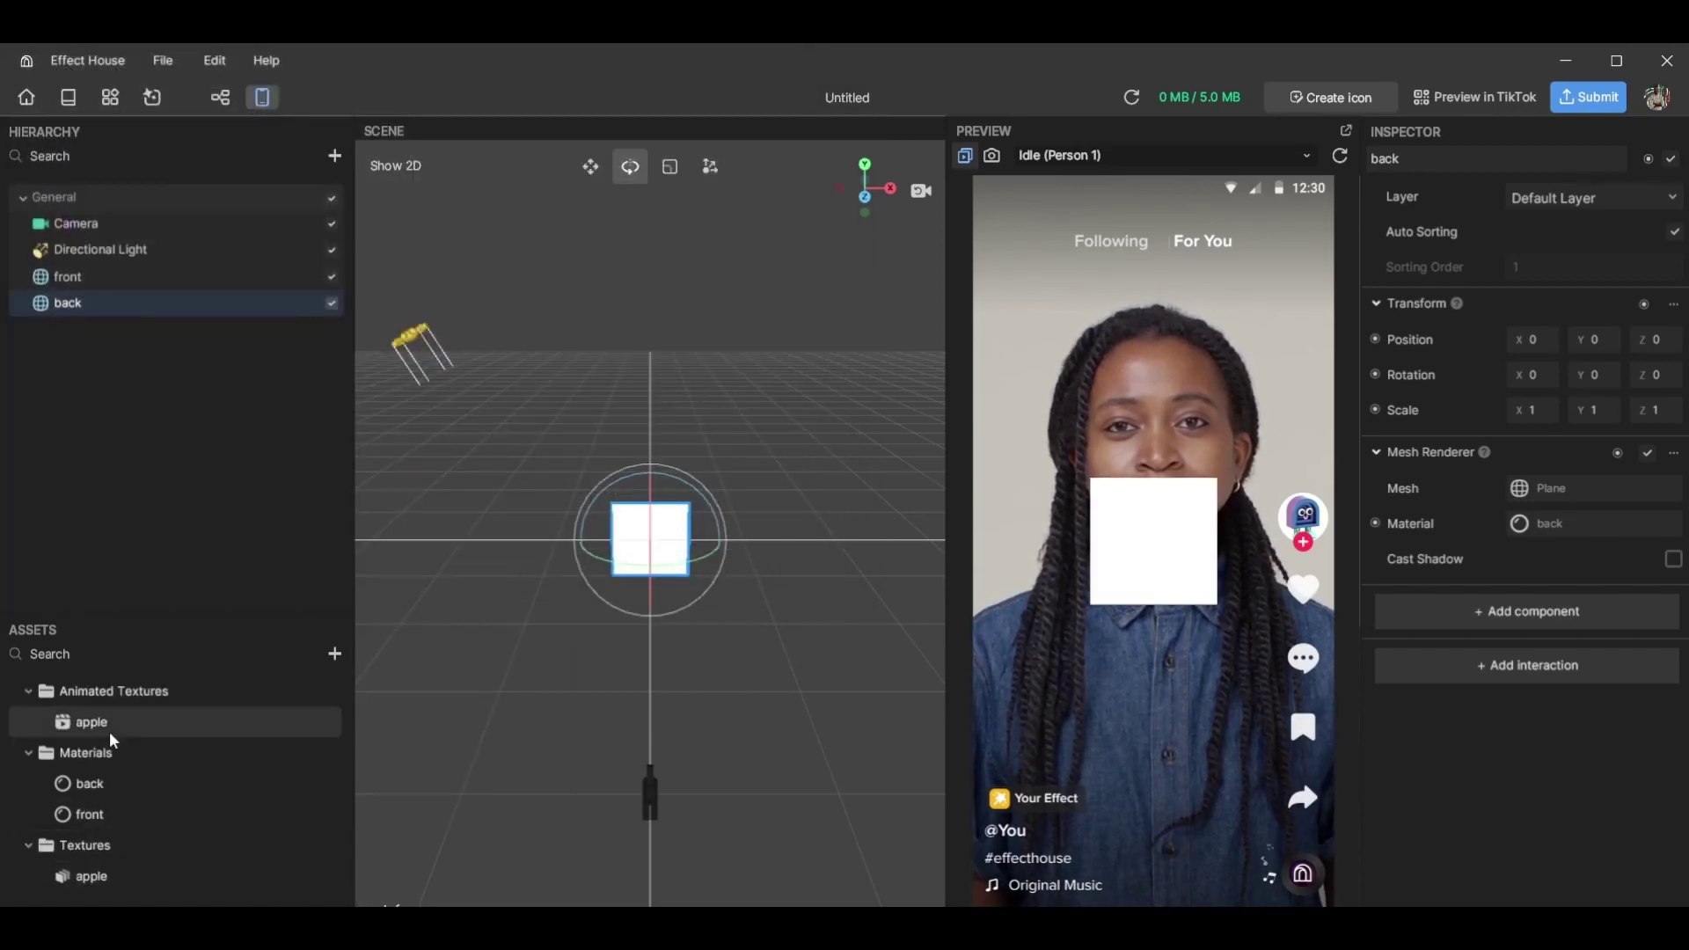
Enable the albedo texture on the front material and assign the apple animated texture to it
left_click(155, 281)
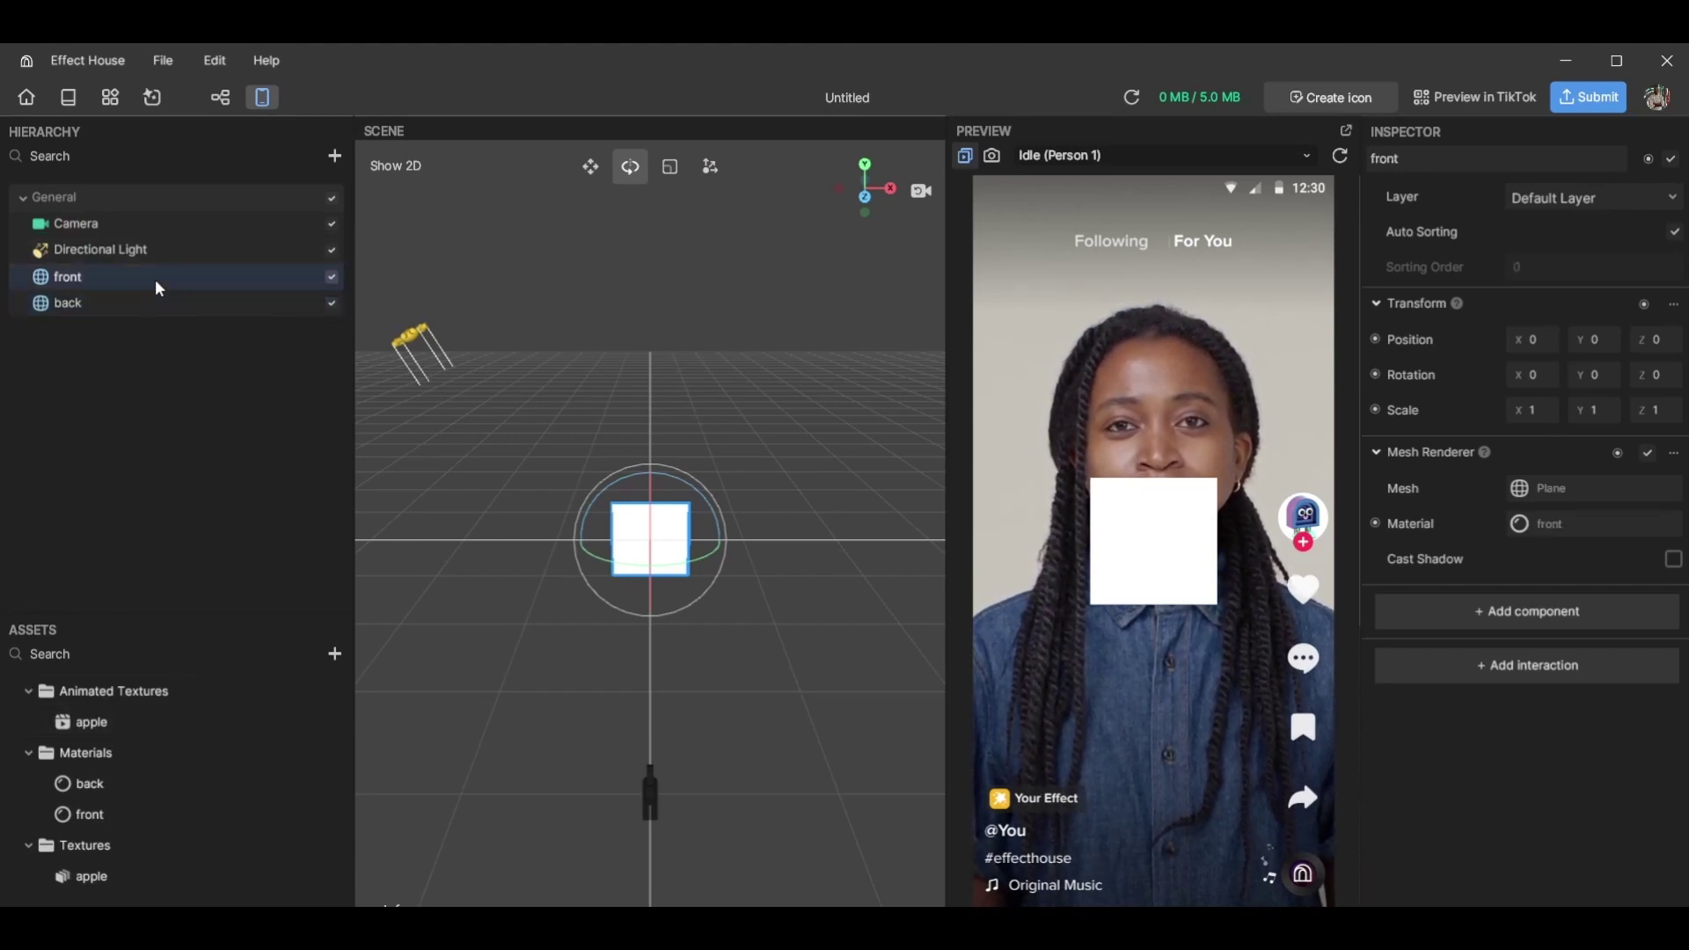
left_click(179, 802)
scroll(1555, 304, "down", 3)
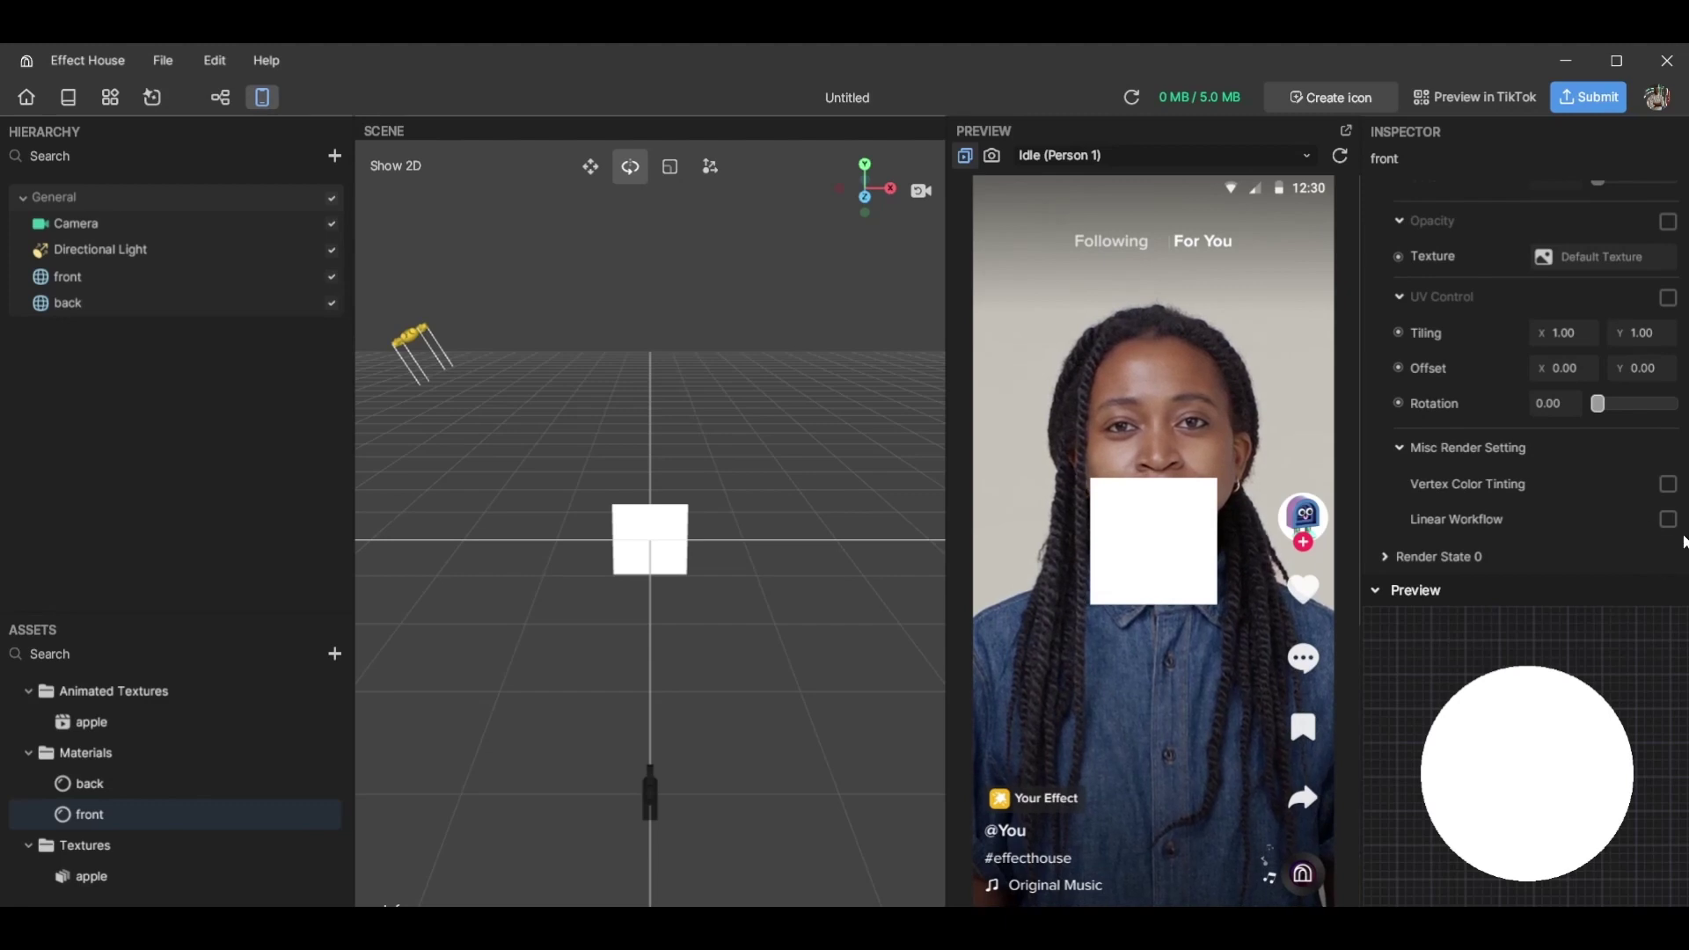
scroll(1524, 377, "up", 3)
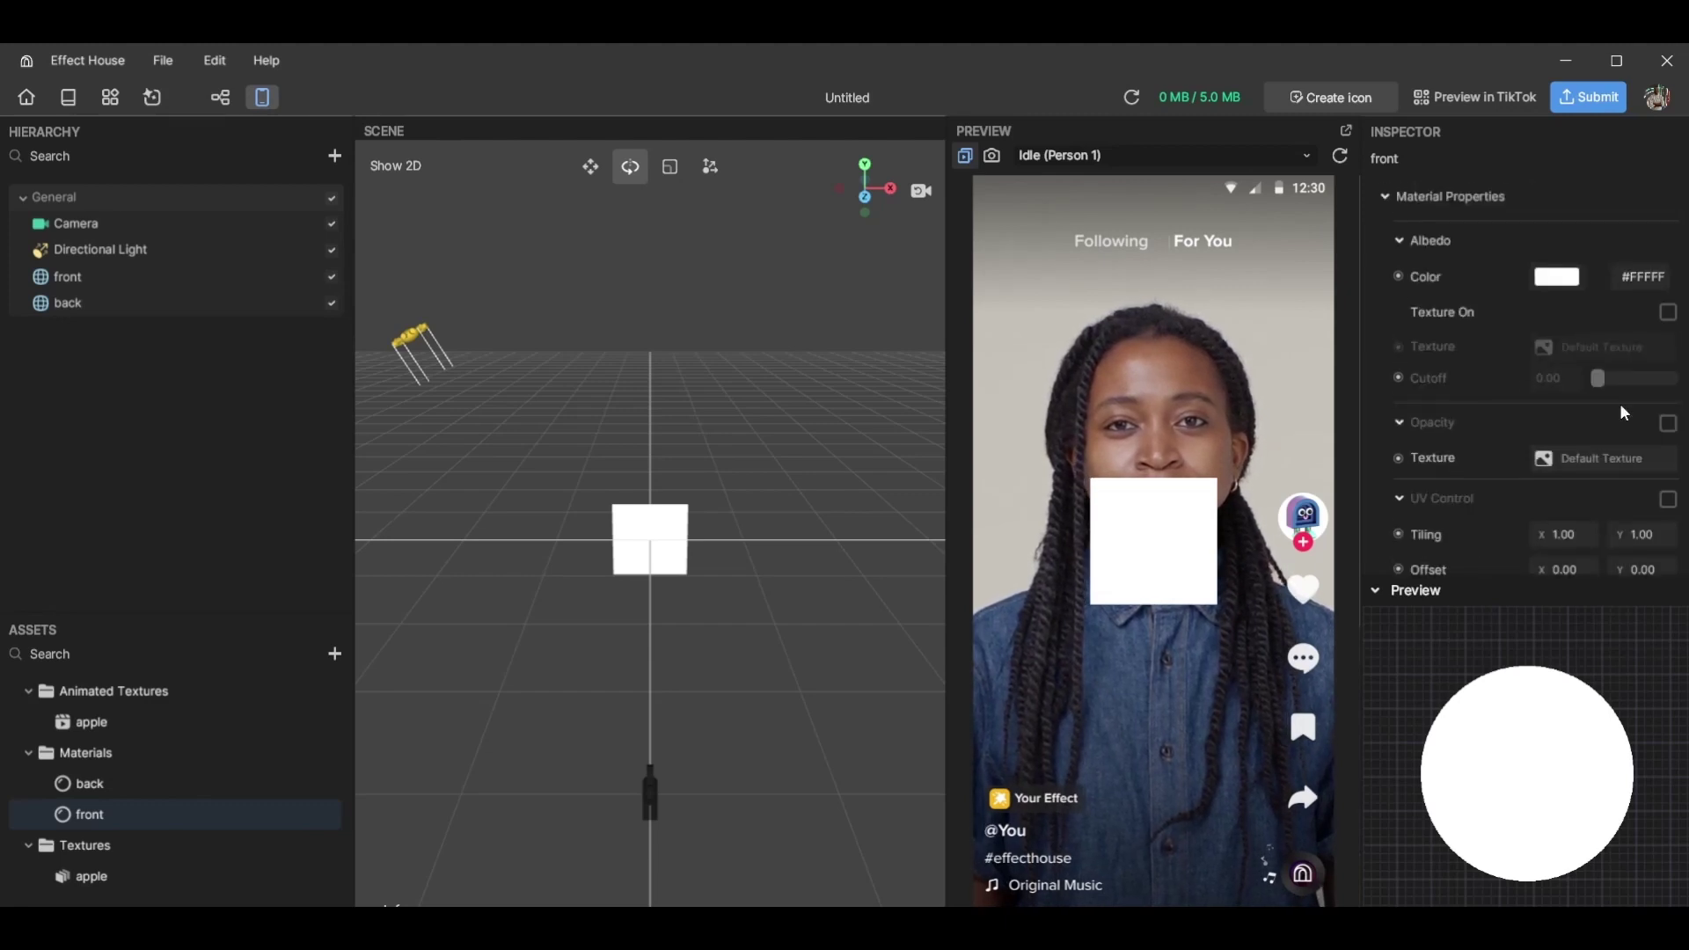
left_click(1667, 313)
left_click(1642, 352)
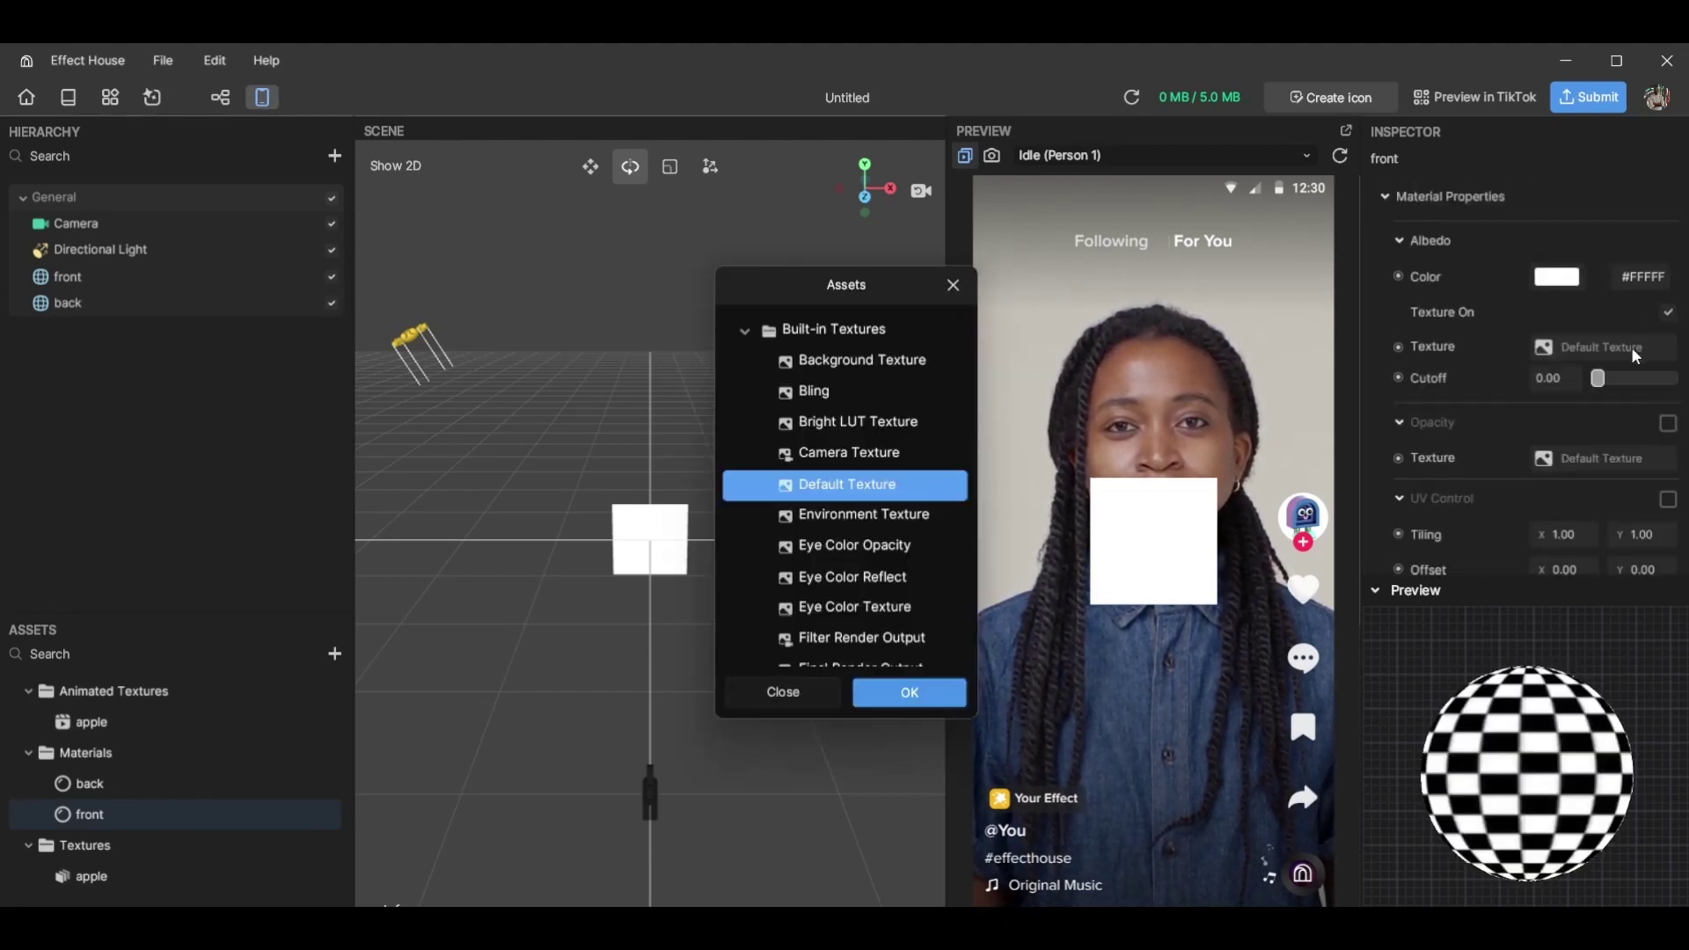
scroll(849, 616, "down", 2)
left_click(853, 650)
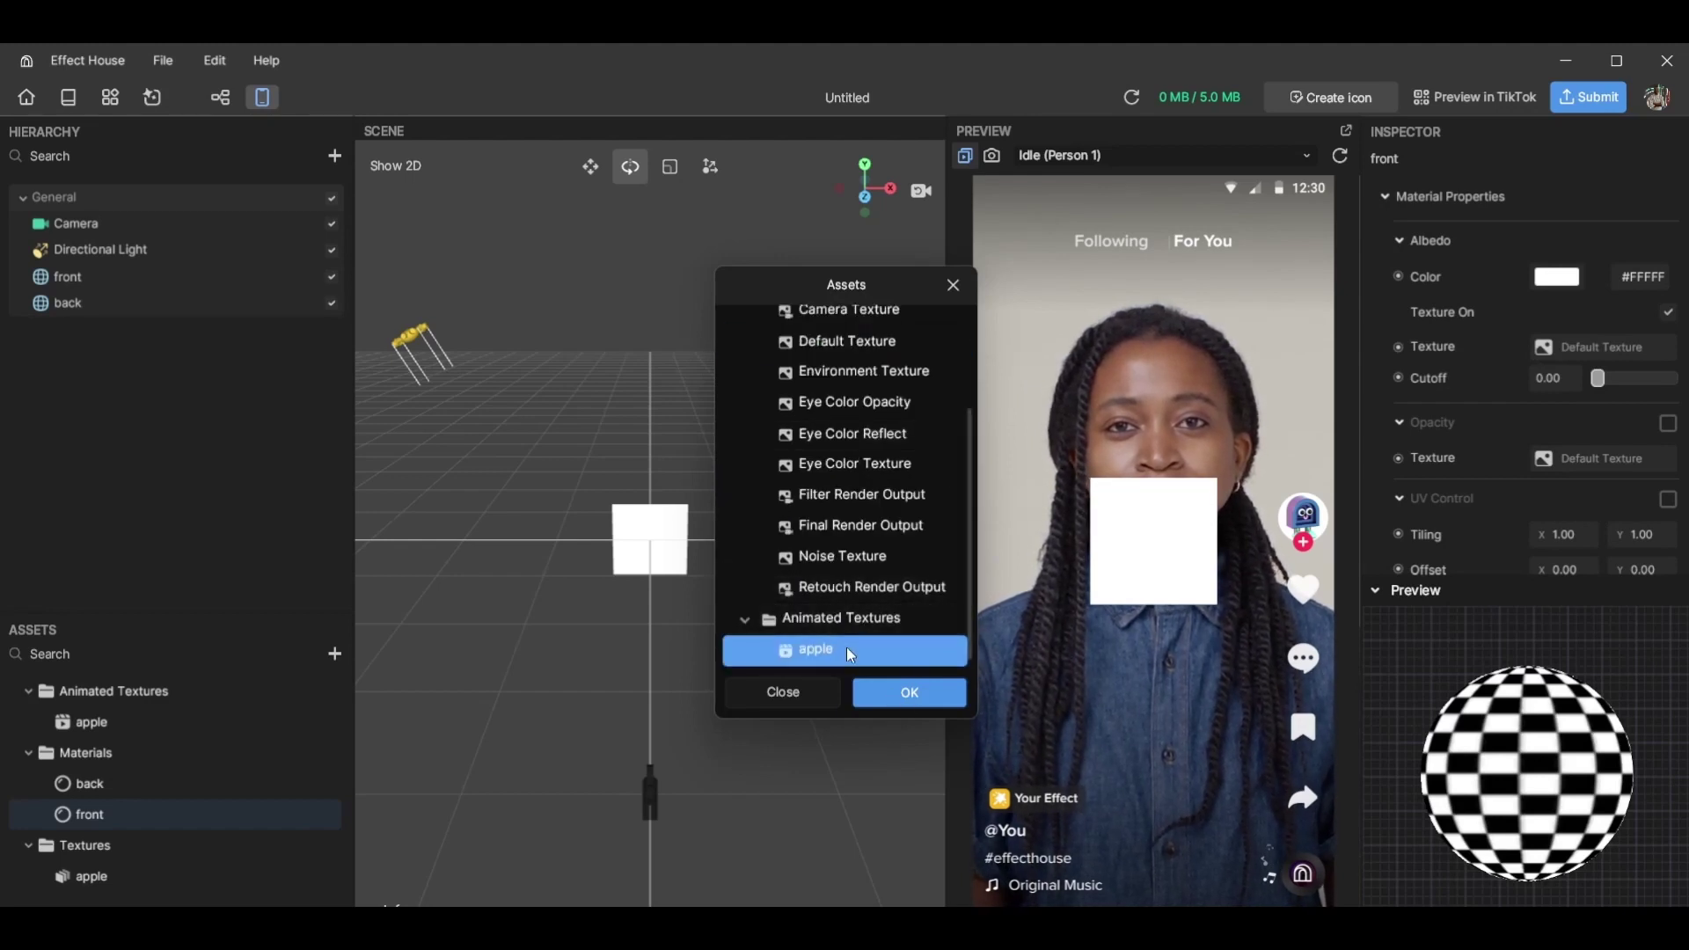
left_click(882, 698)
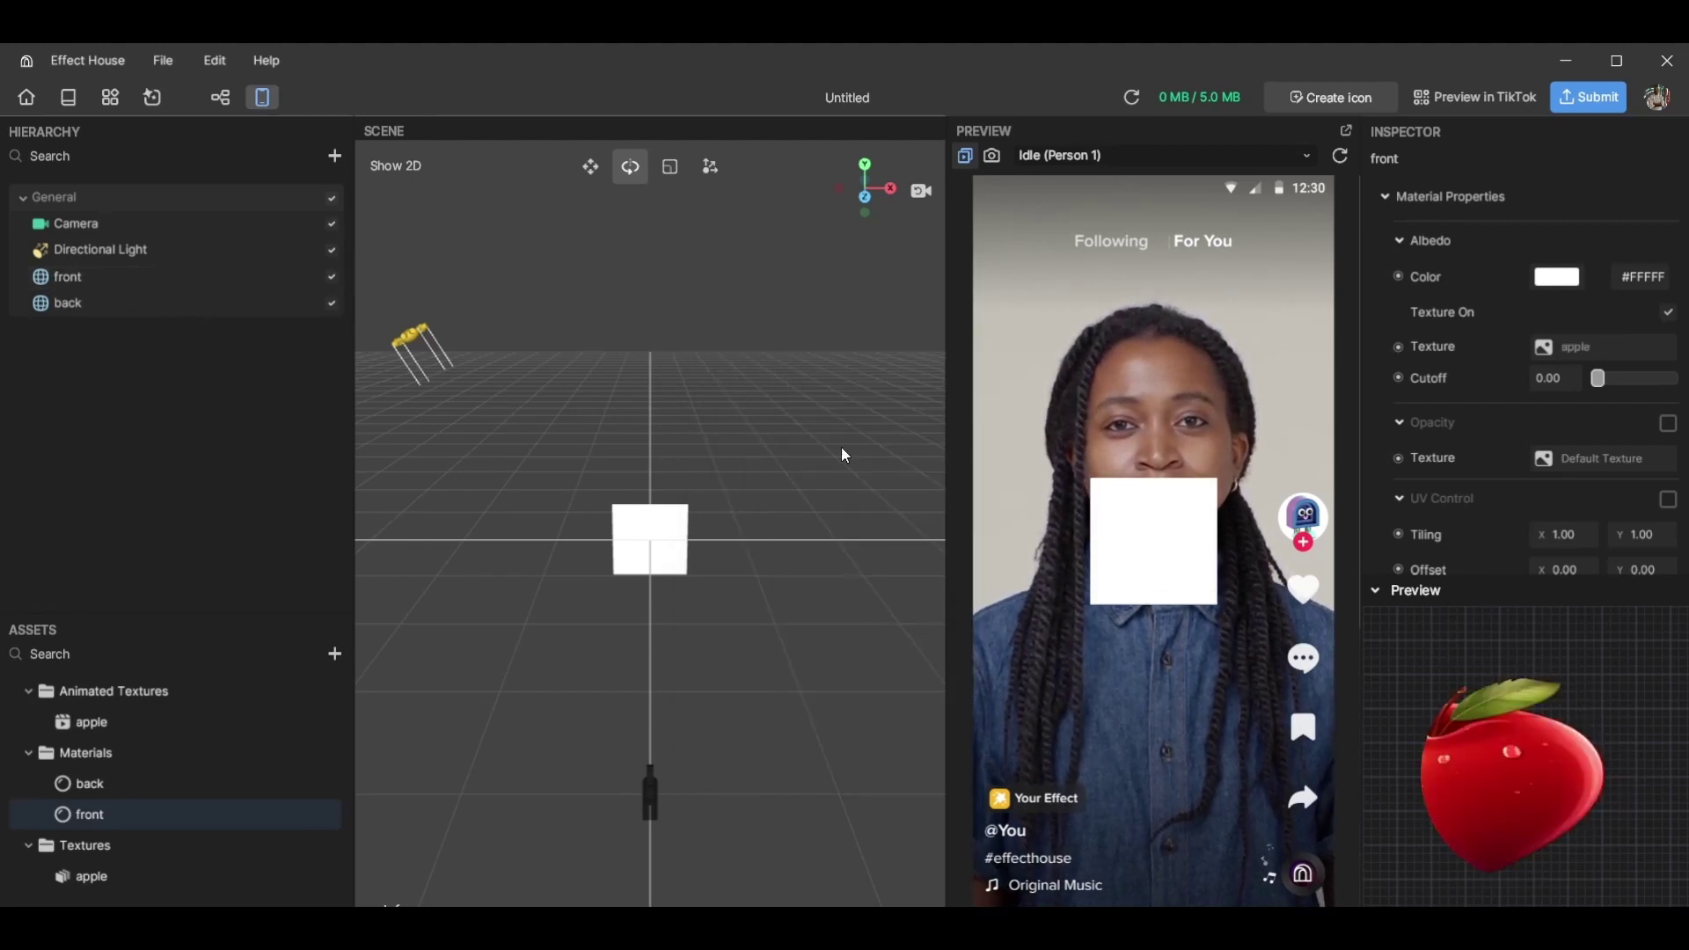
Rotate the front plane about its Y axis to about 343 degrees and undo that rotation
left_click(128, 280)
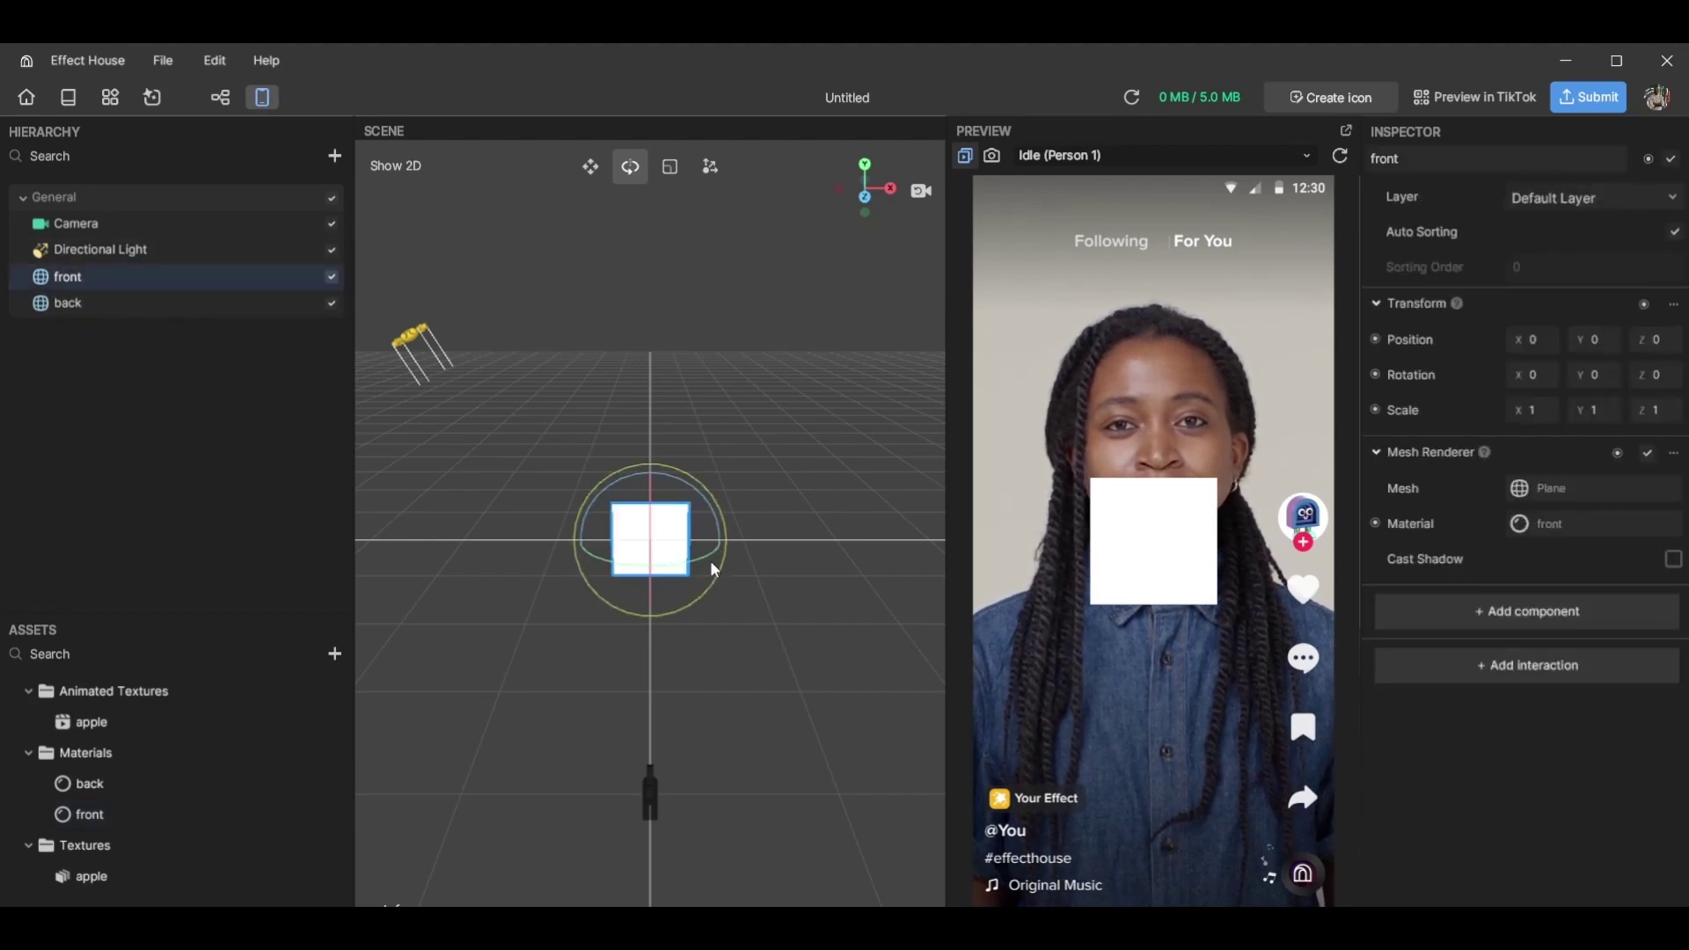
left_click_drag(705, 554, 671, 556)
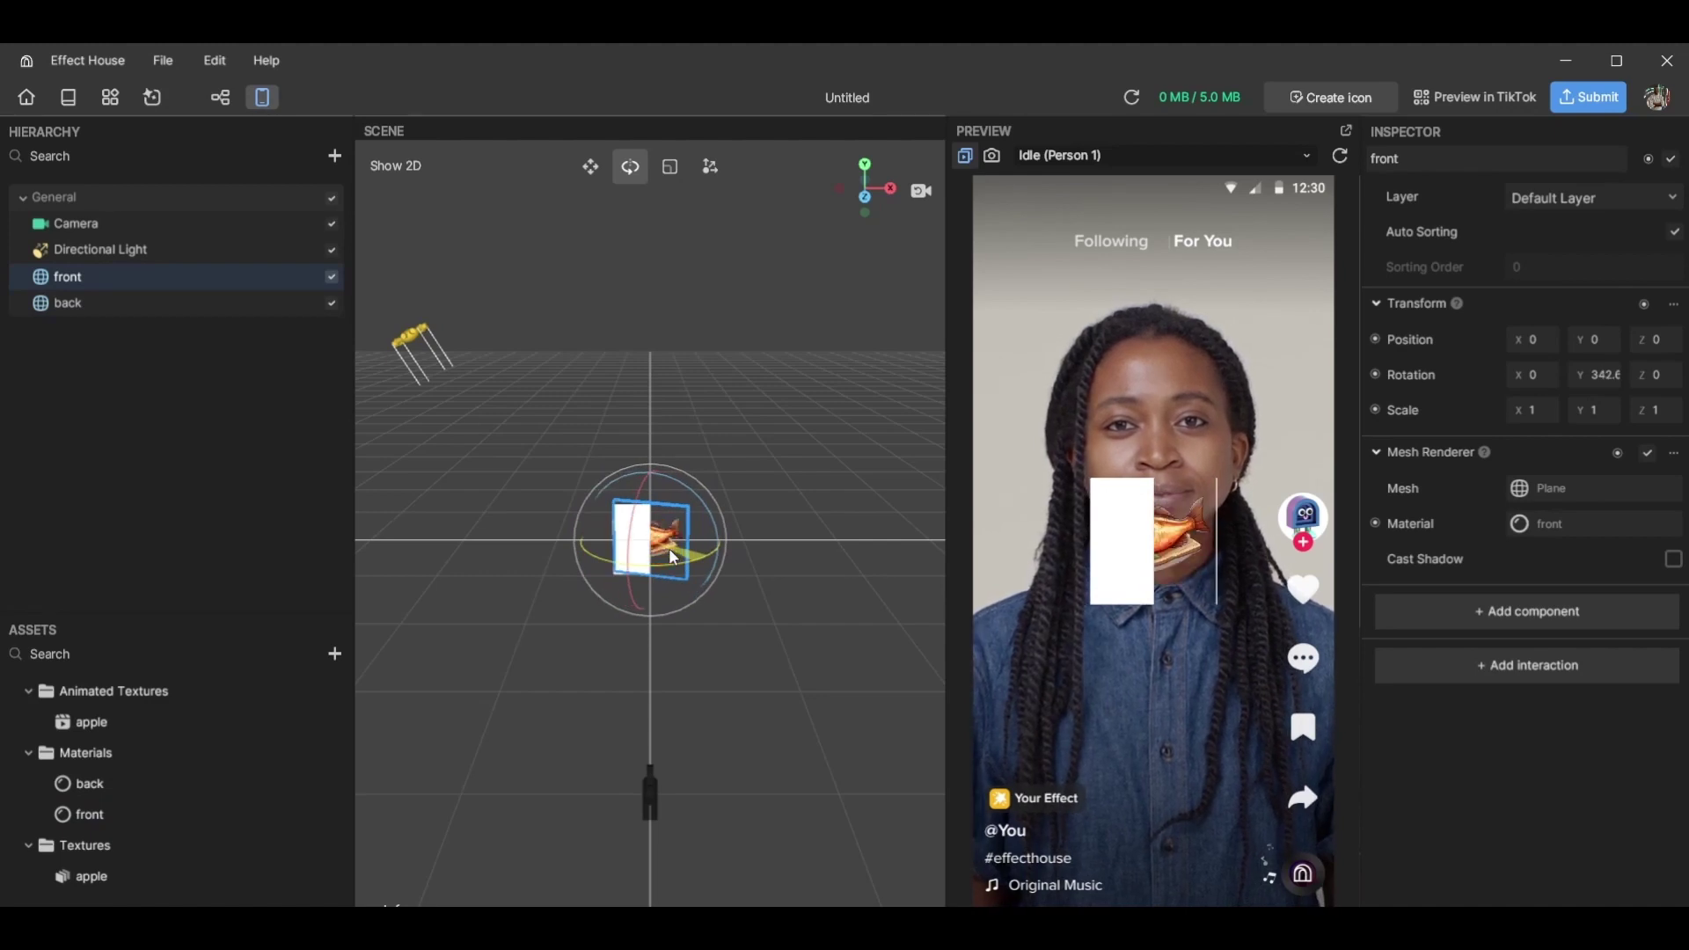
key("ctrl+z")
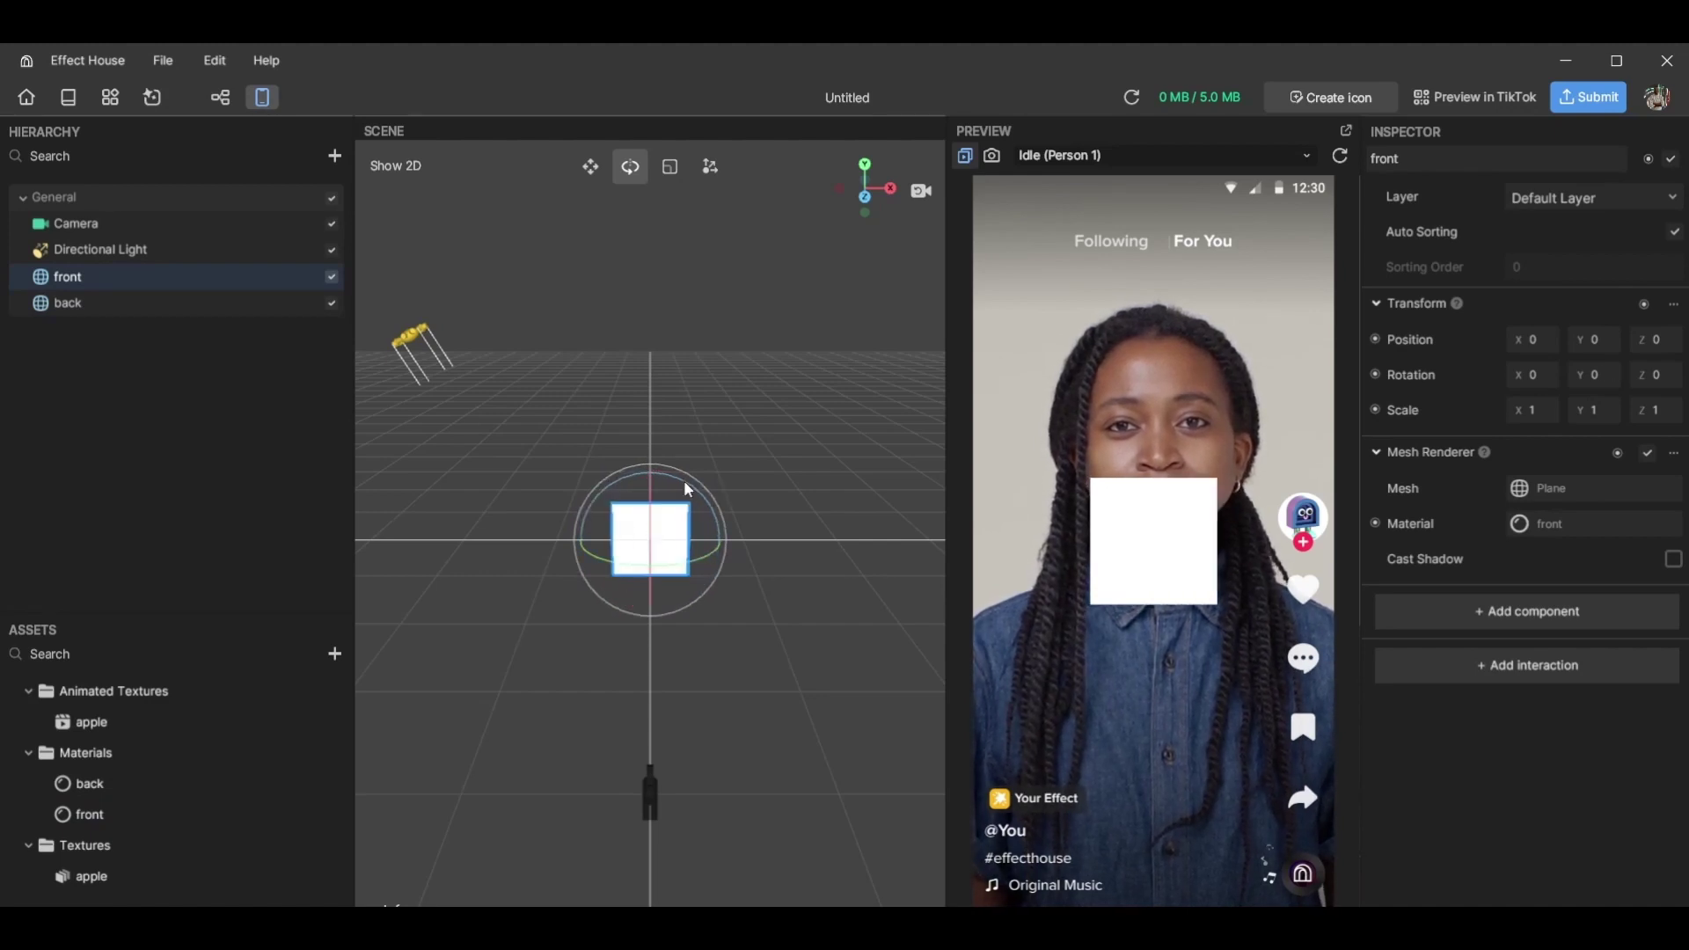
Compare the front and back planes and their materials, and turn off the albedo texture on the front material
left_click(55, 302)
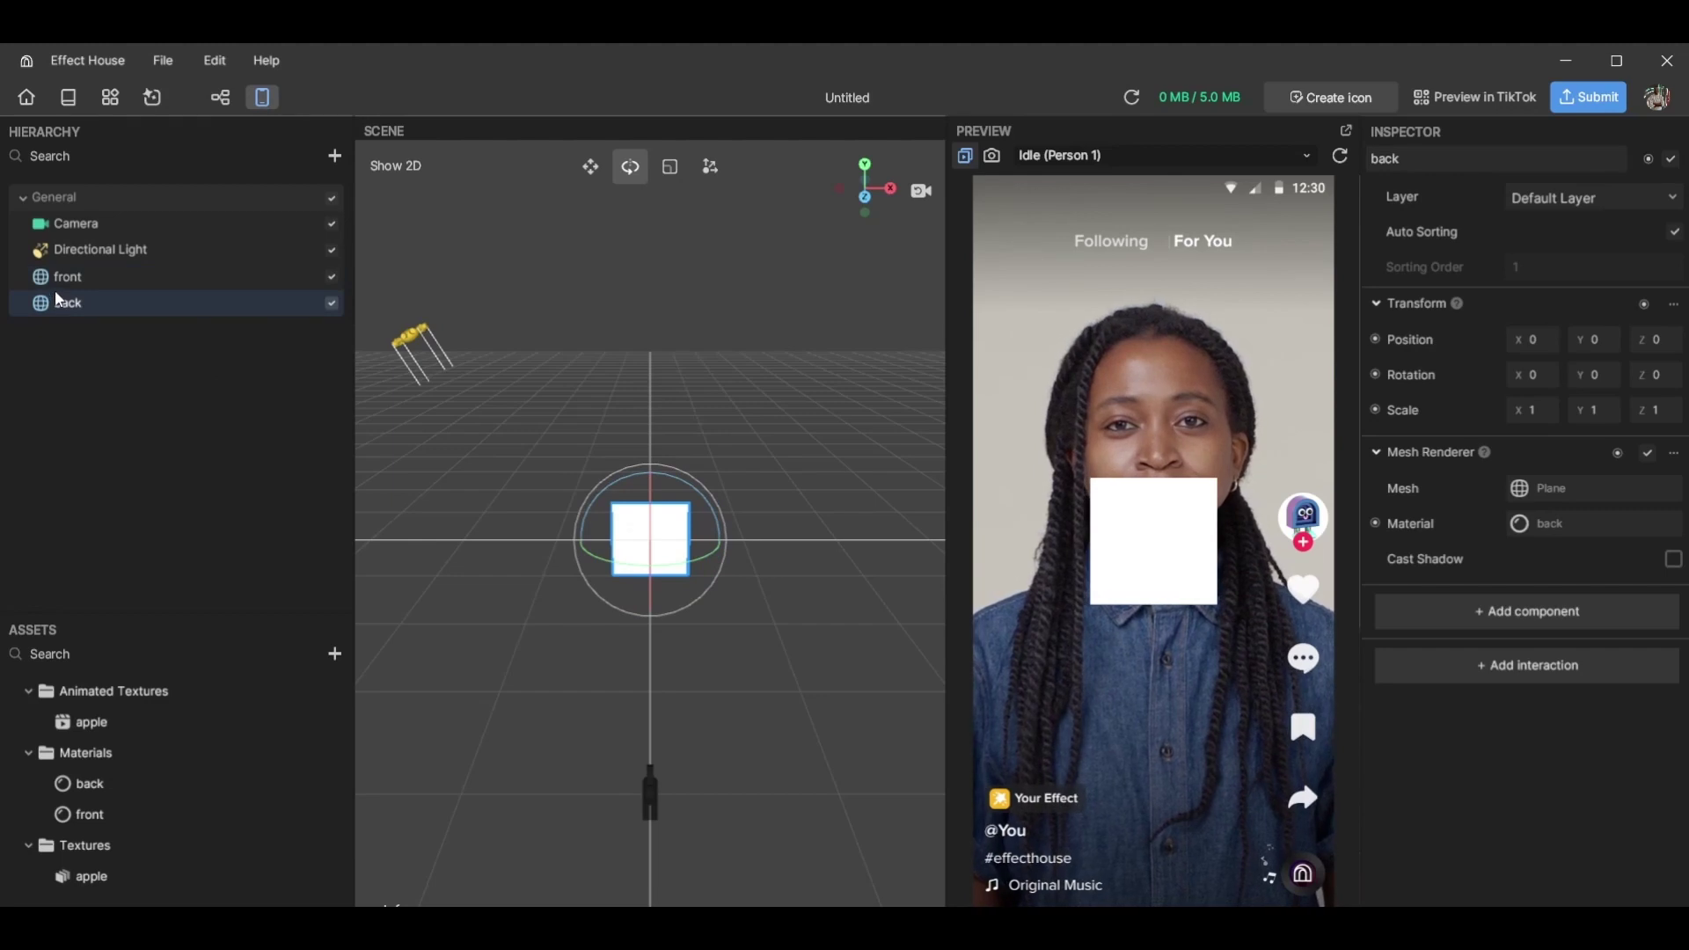
left_click(62, 278)
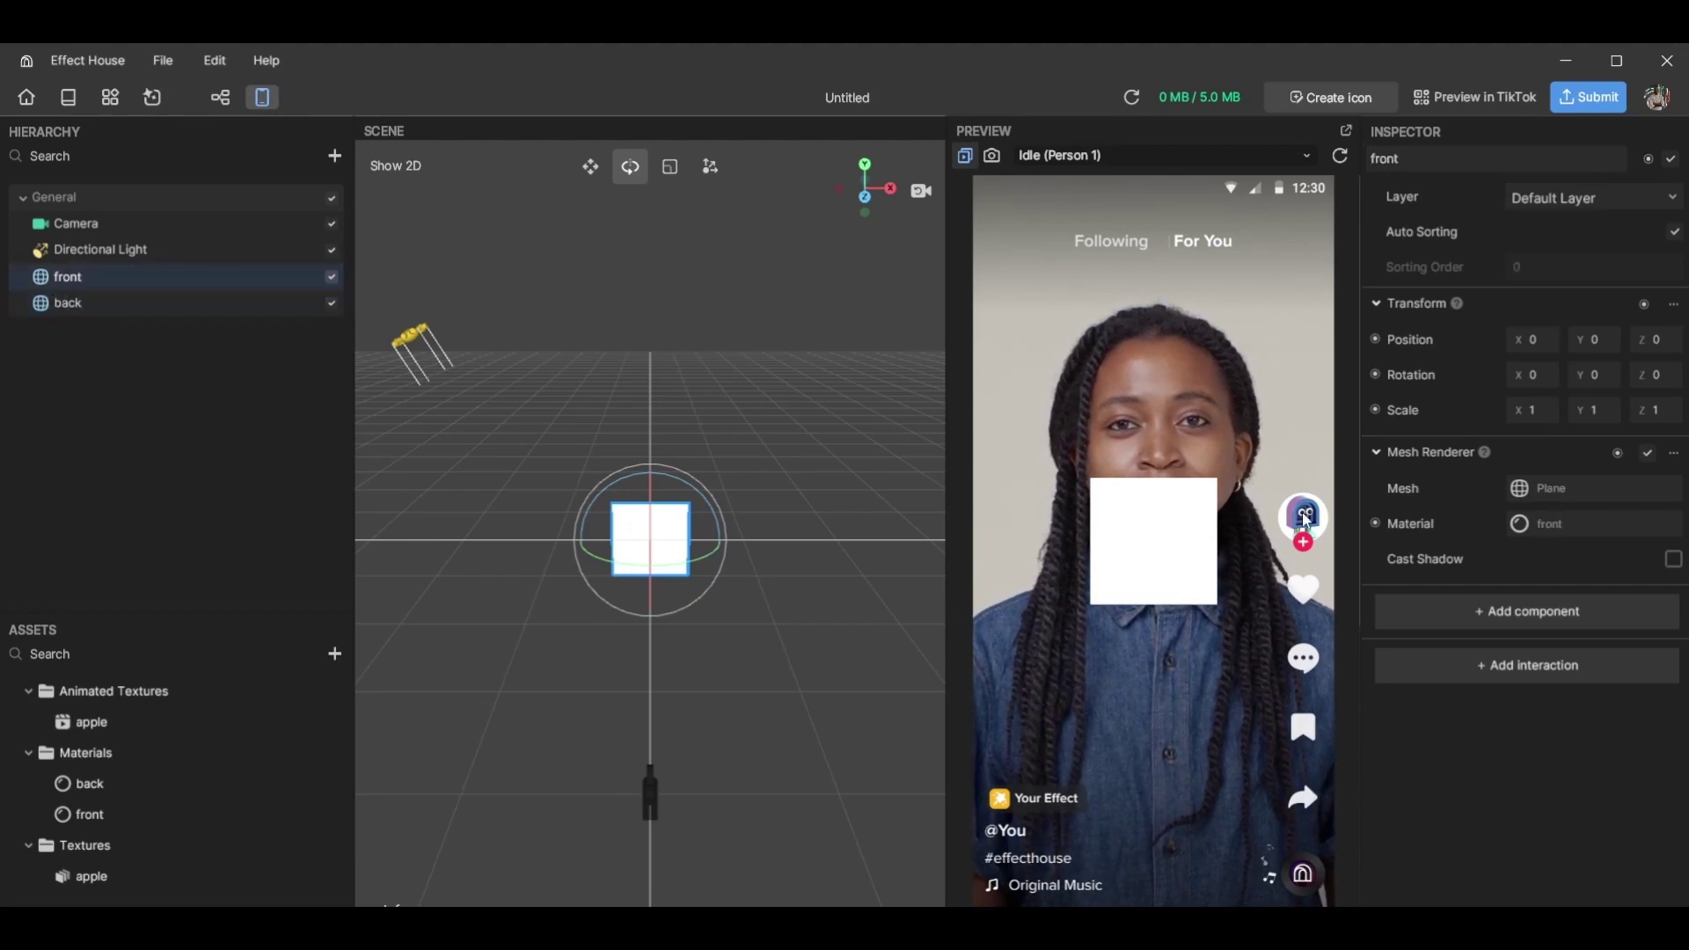
left_click(125, 809)
left_click(122, 784)
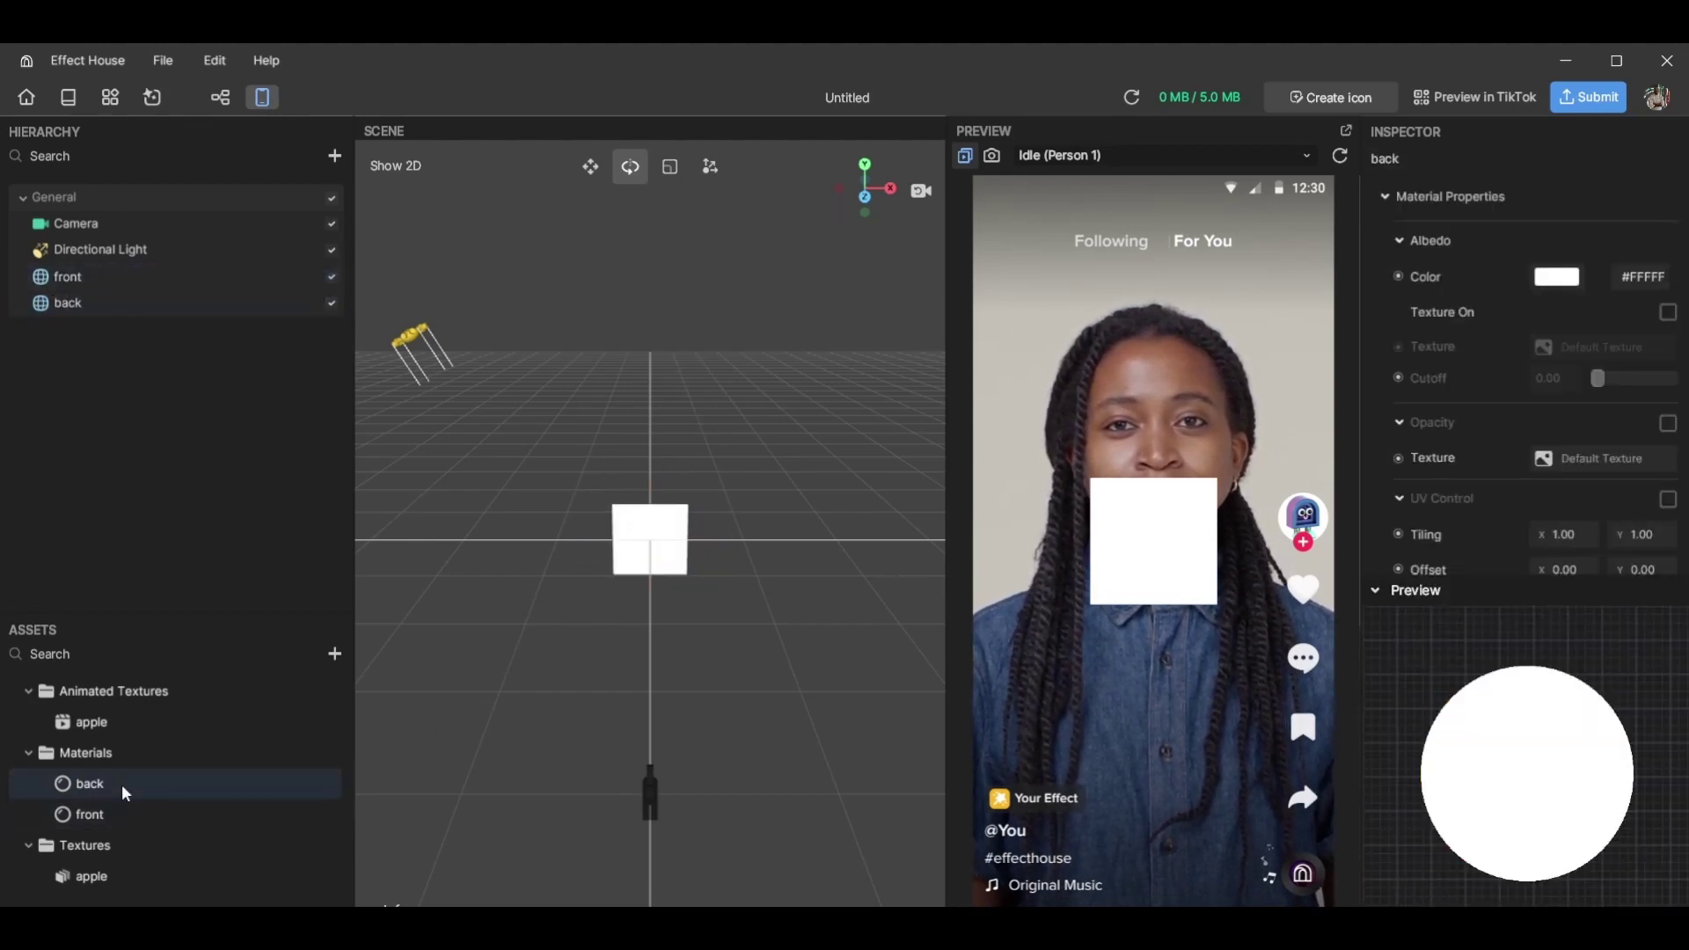
left_click(132, 807)
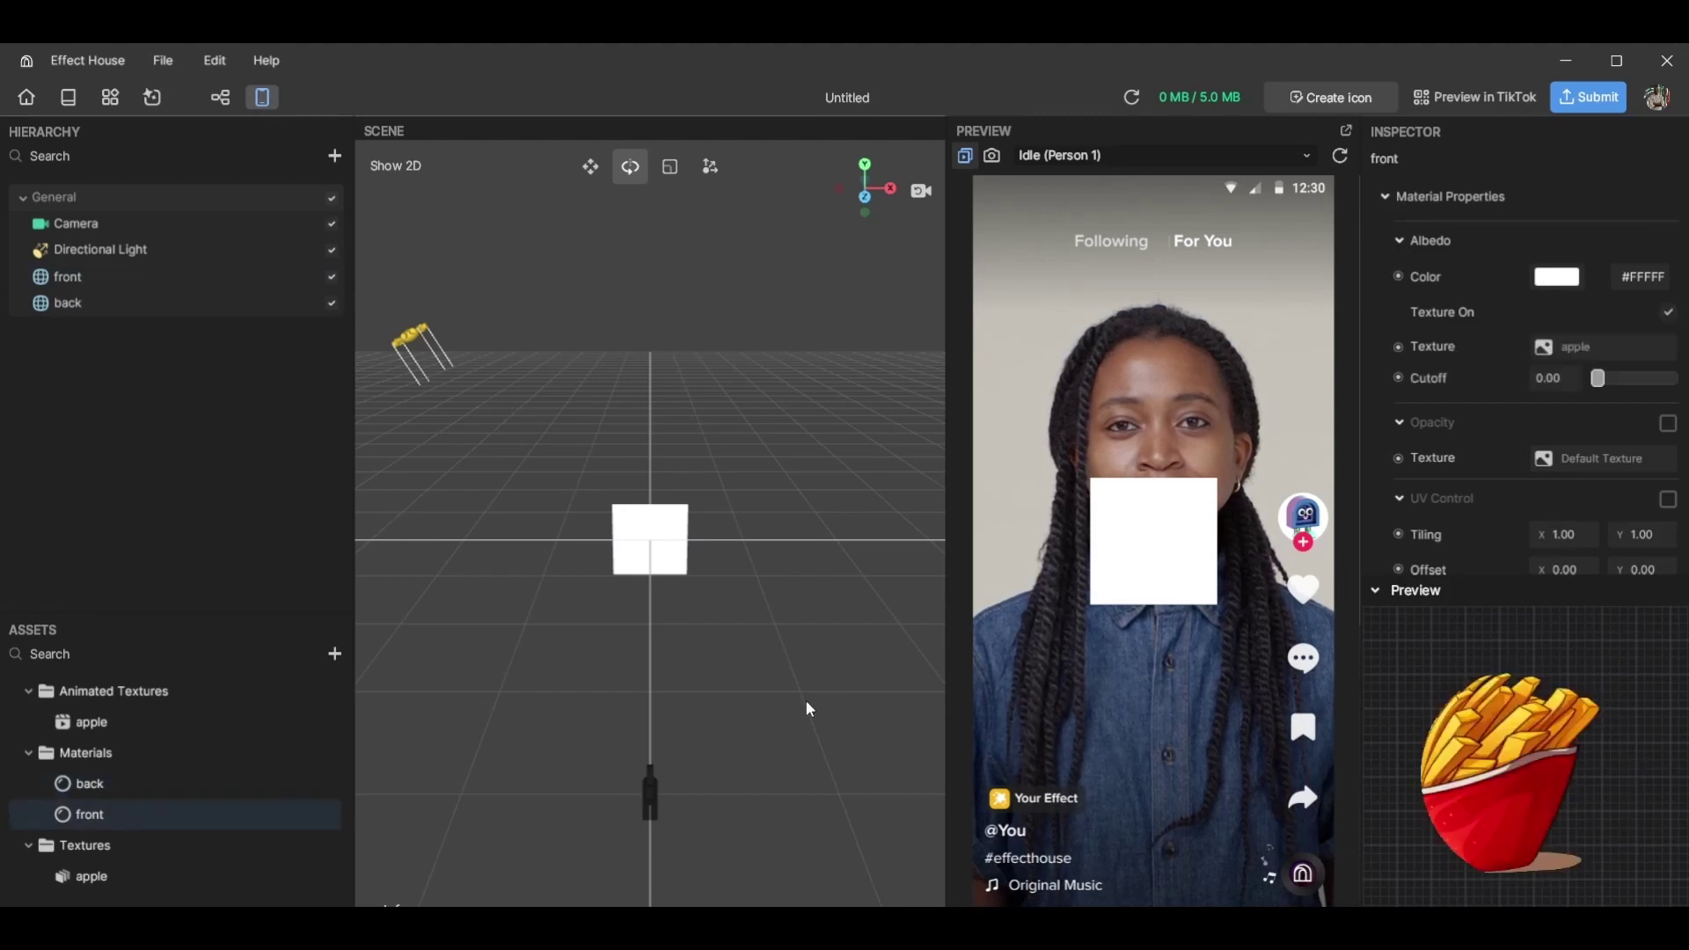
left_click(1667, 313)
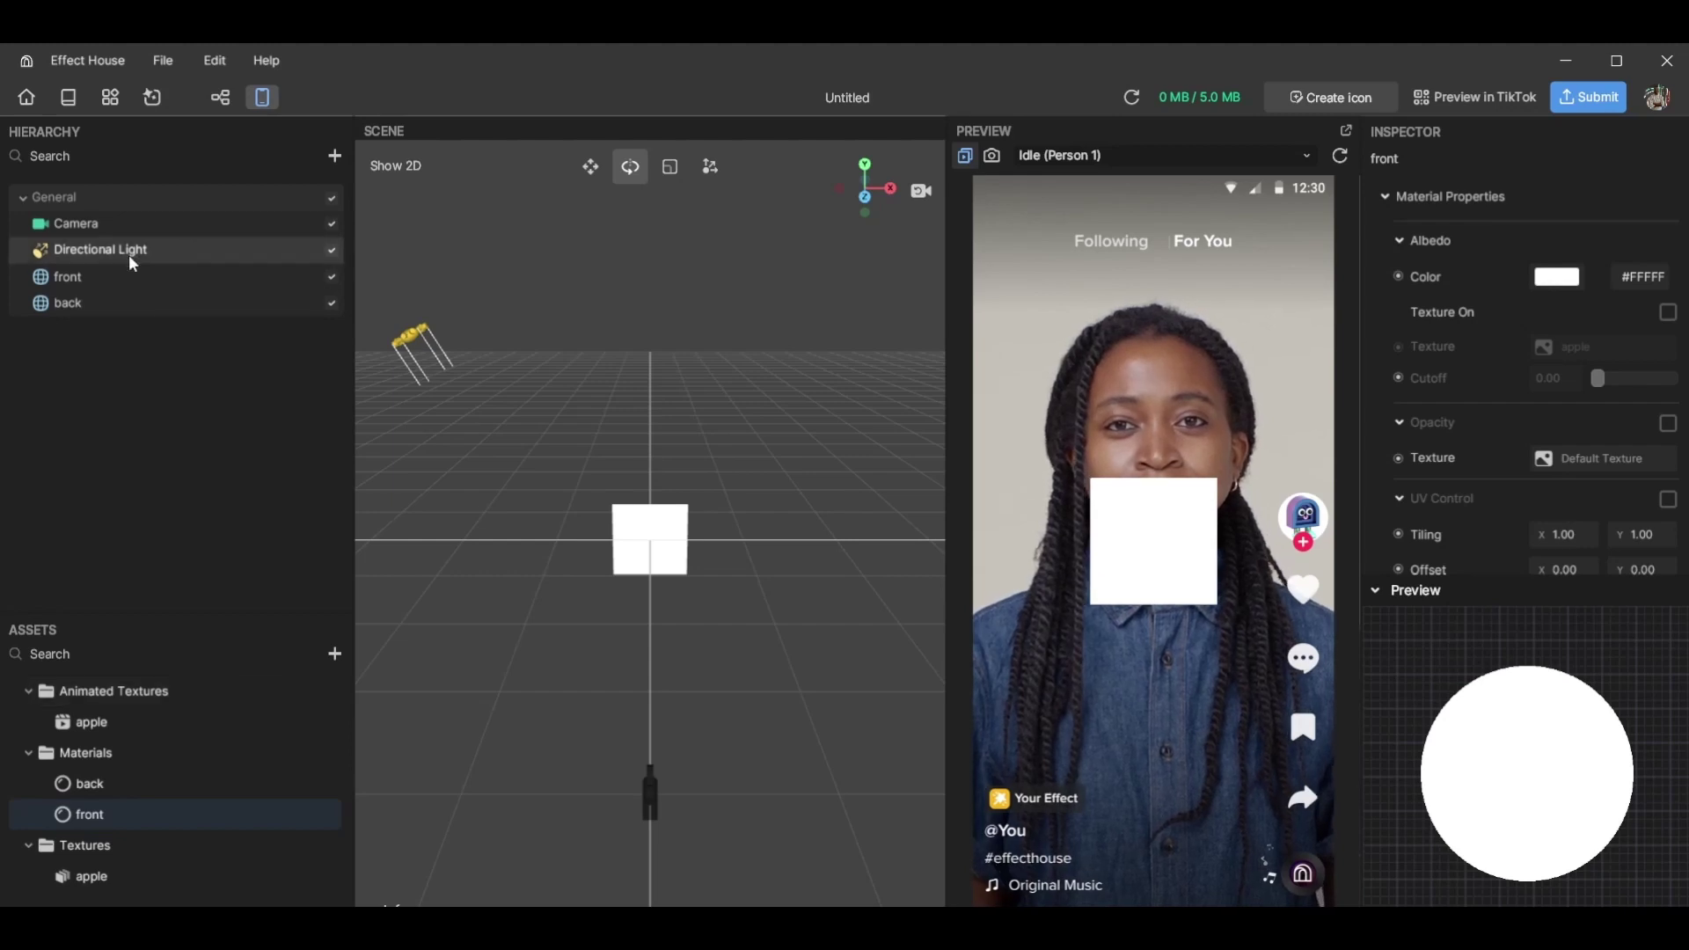
Turn off Depth Test under Render State 0 for both the back and front materials
left_click(177, 790)
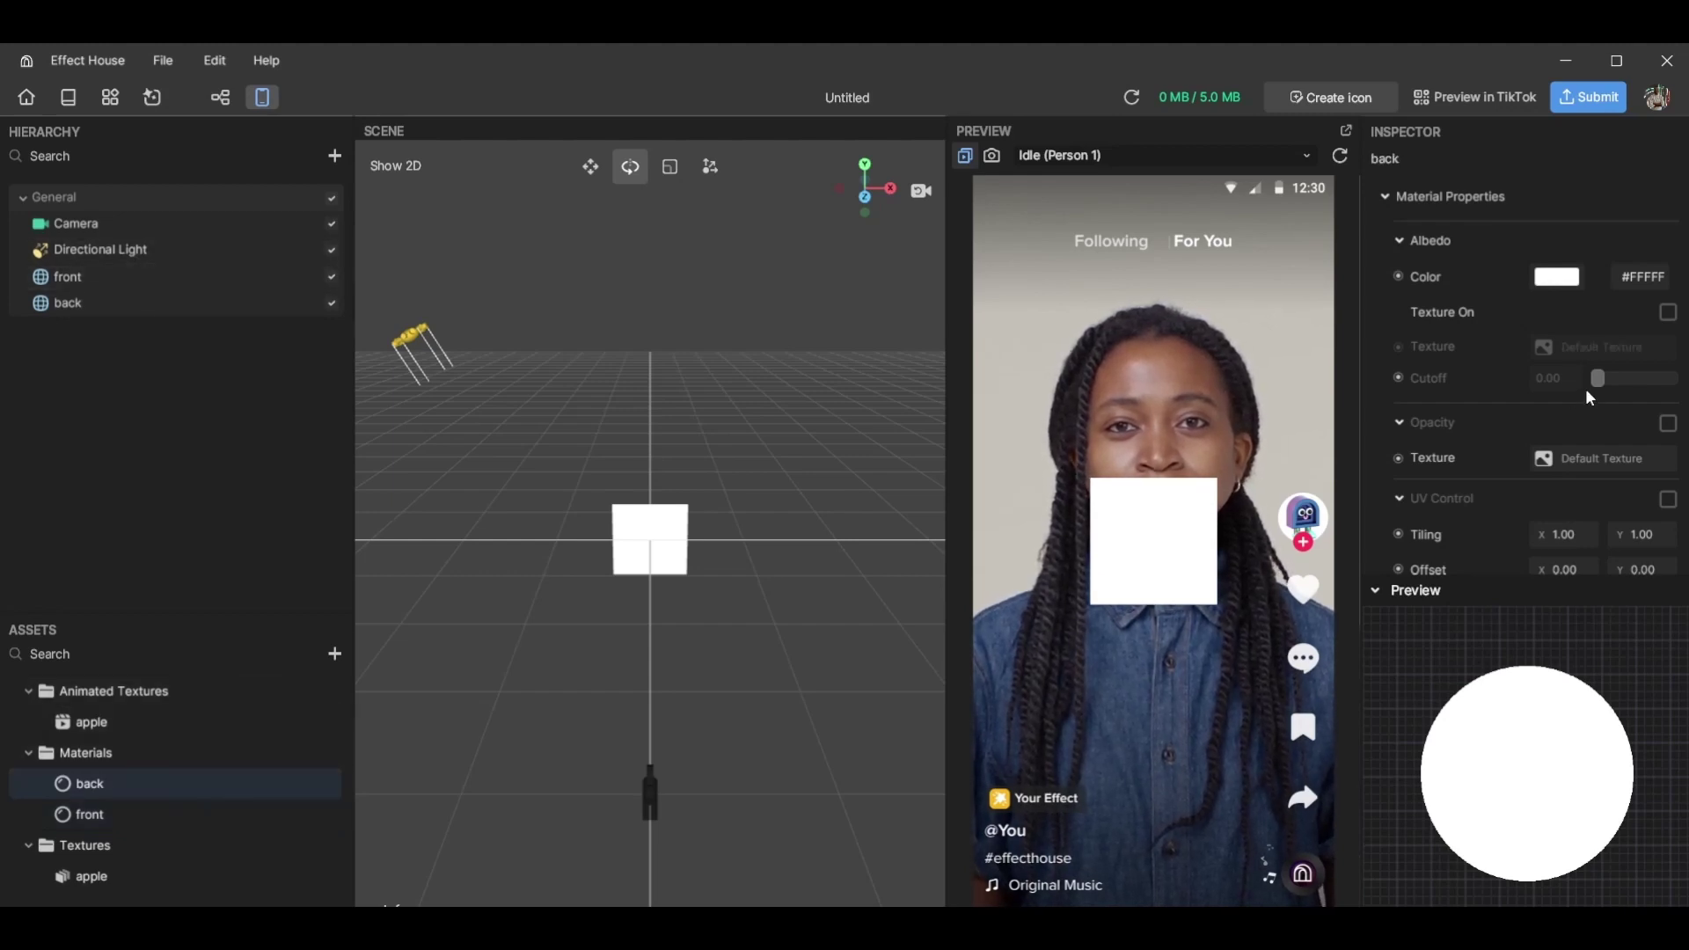
scroll(1546, 315, "down", 3)
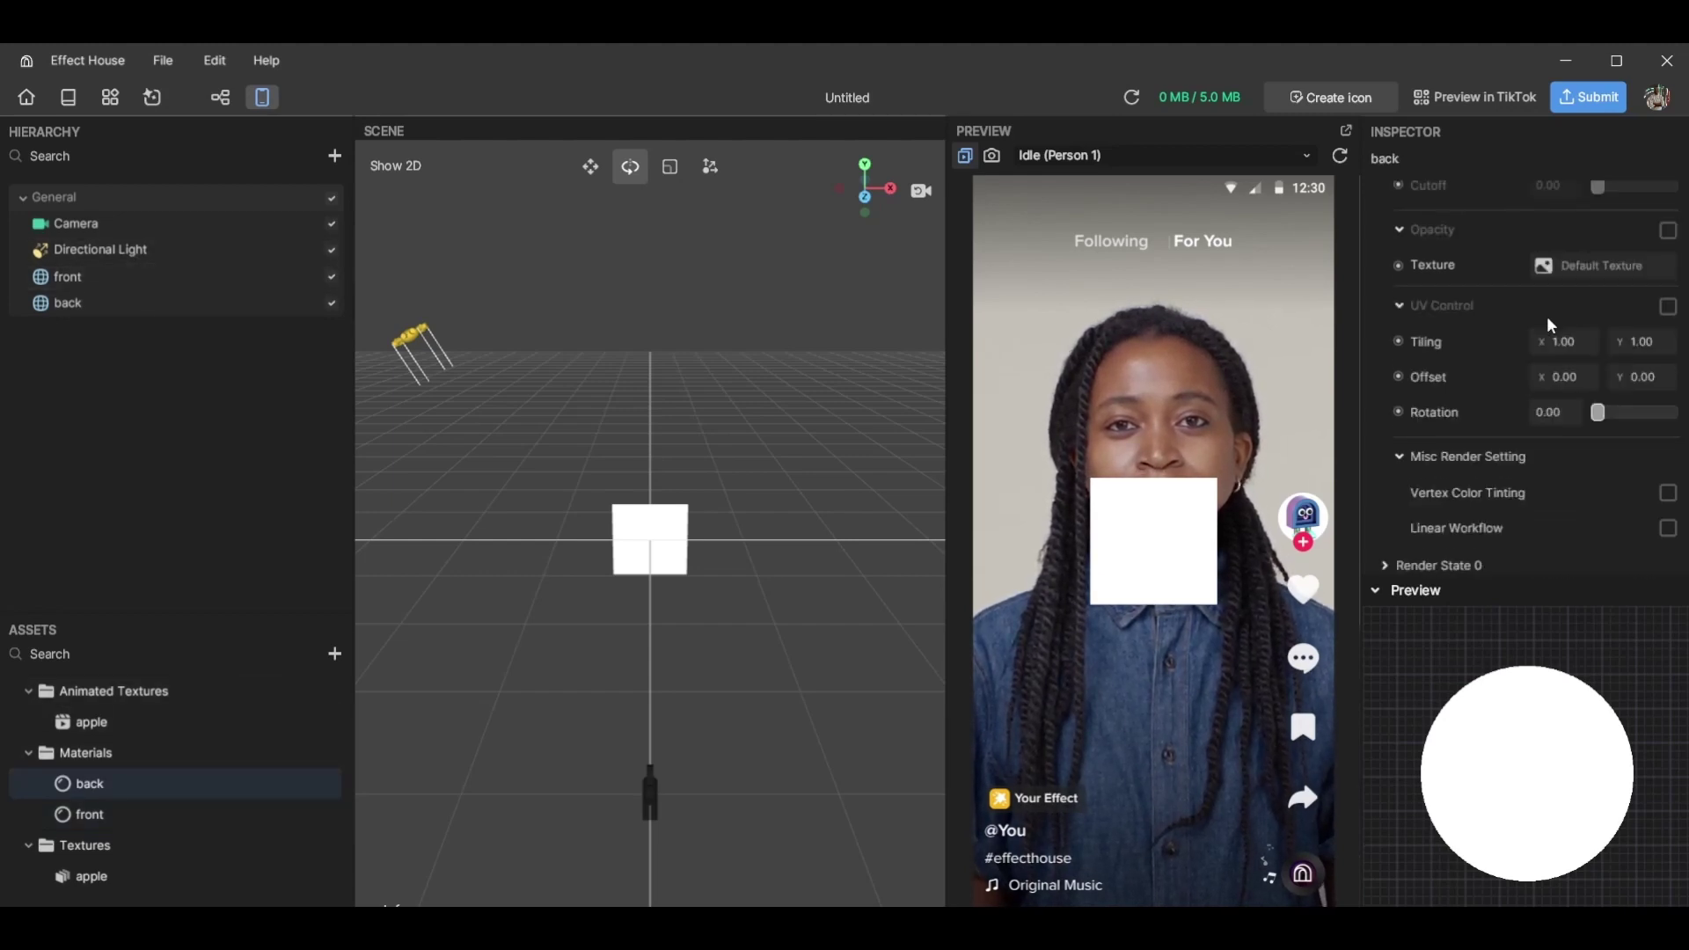
left_click(1443, 558)
scroll(1461, 503, "down", 3)
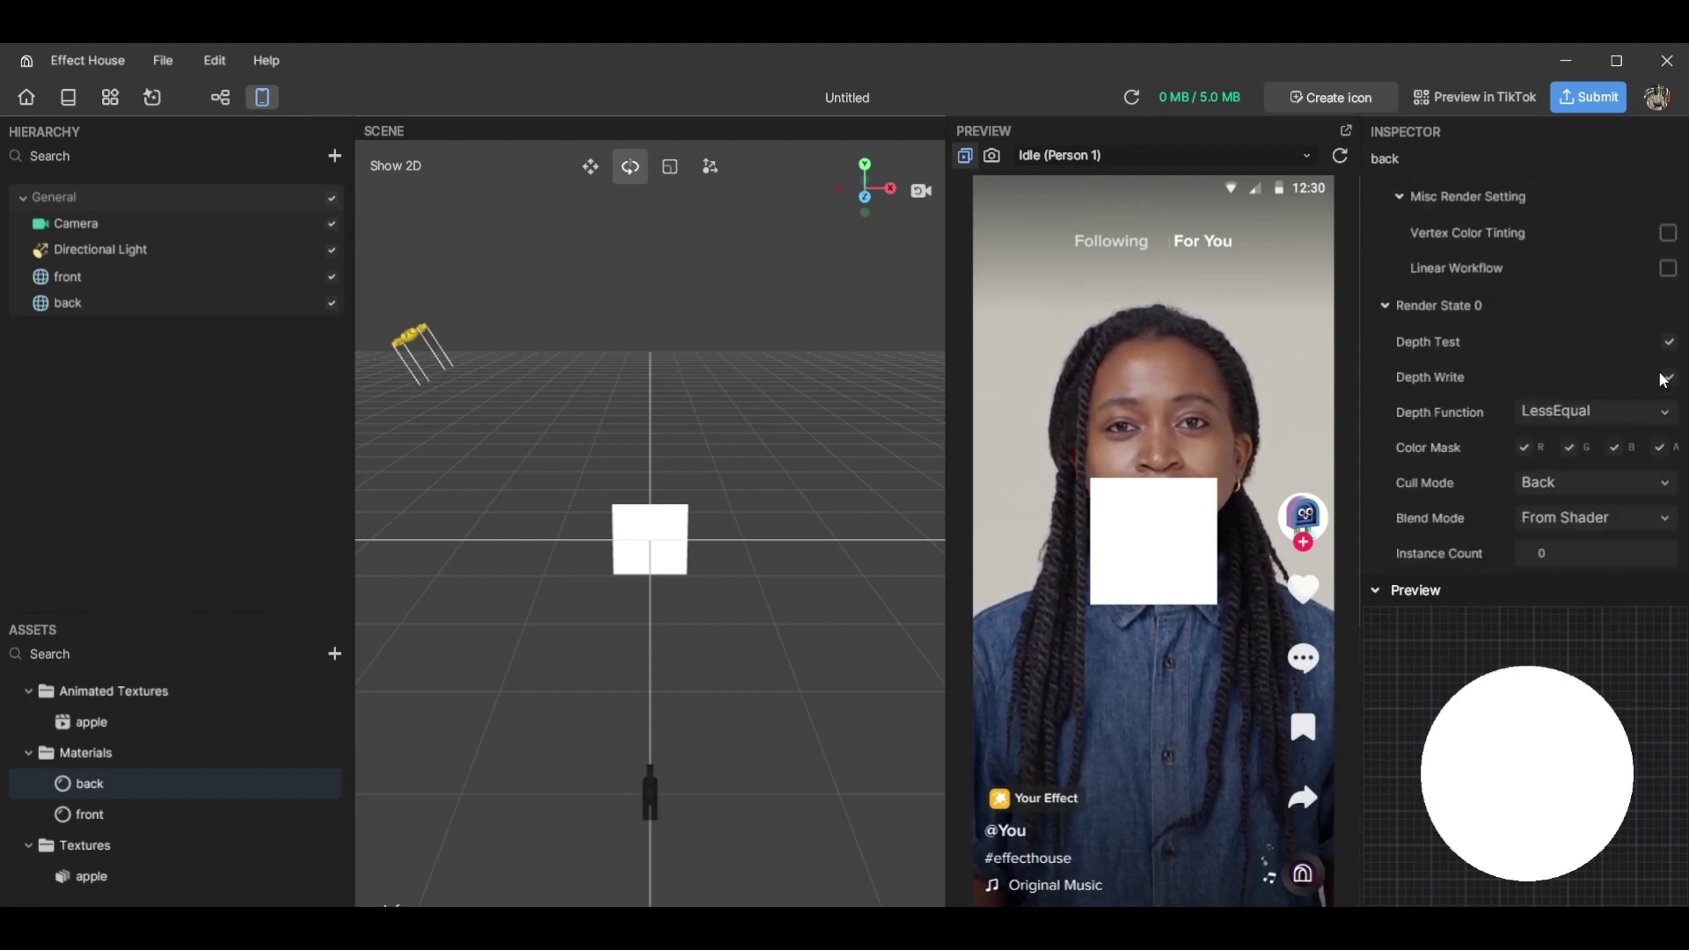
left_click(1668, 342)
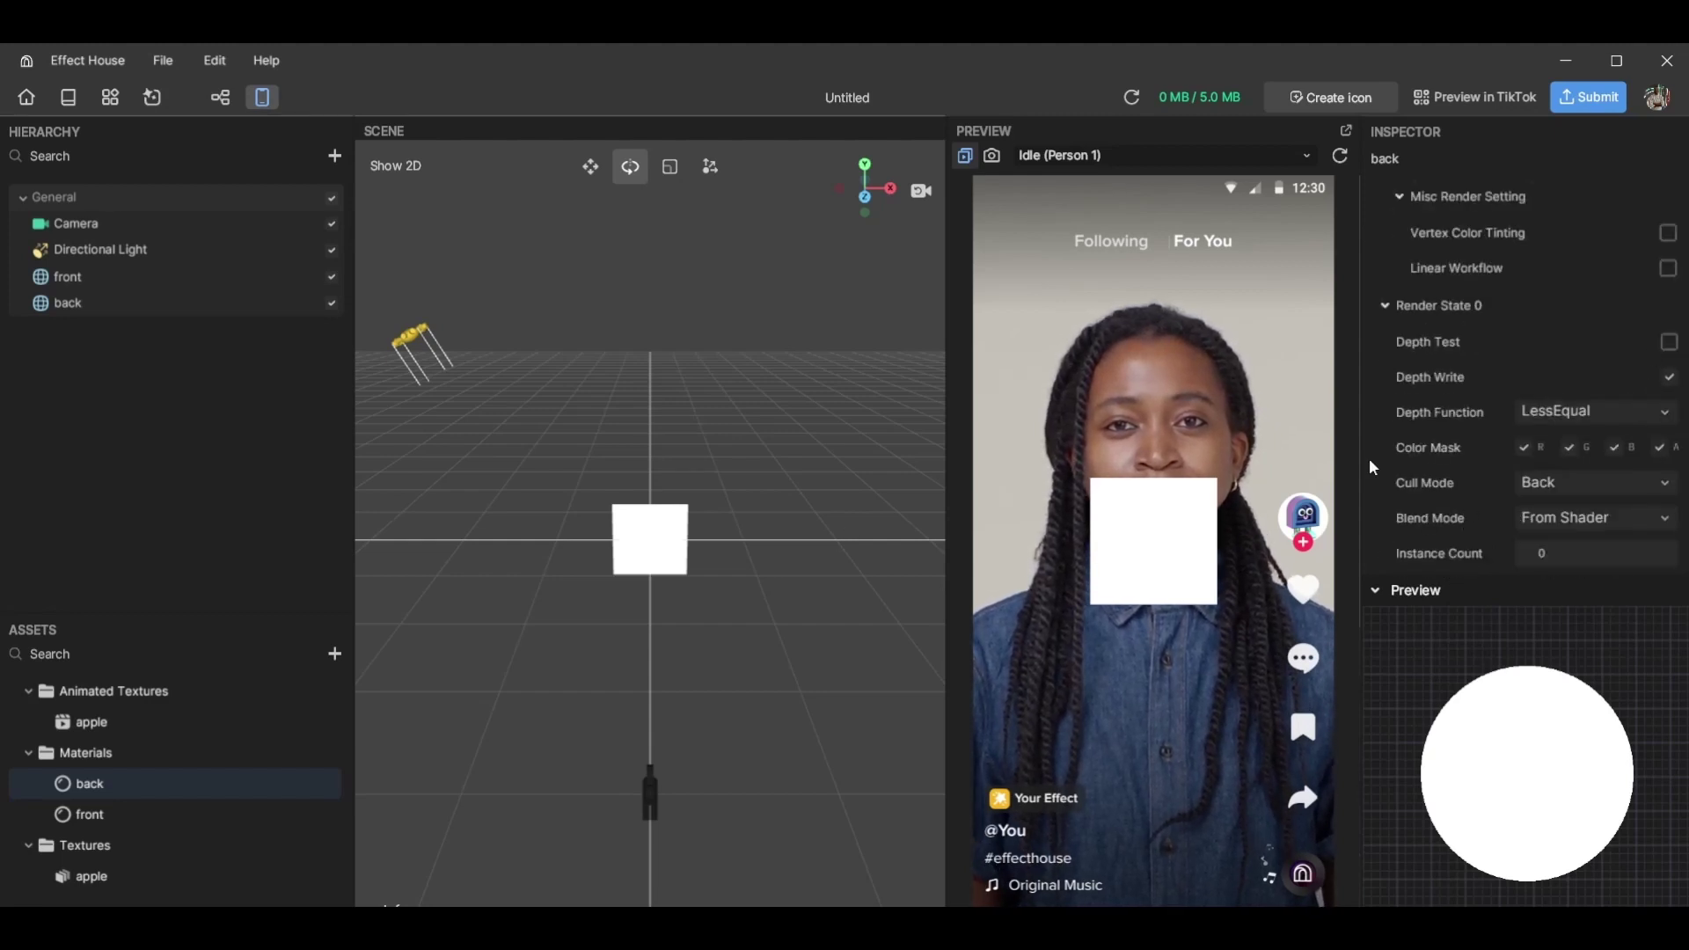
left_click(143, 811)
scroll(1626, 363, "down", 6)
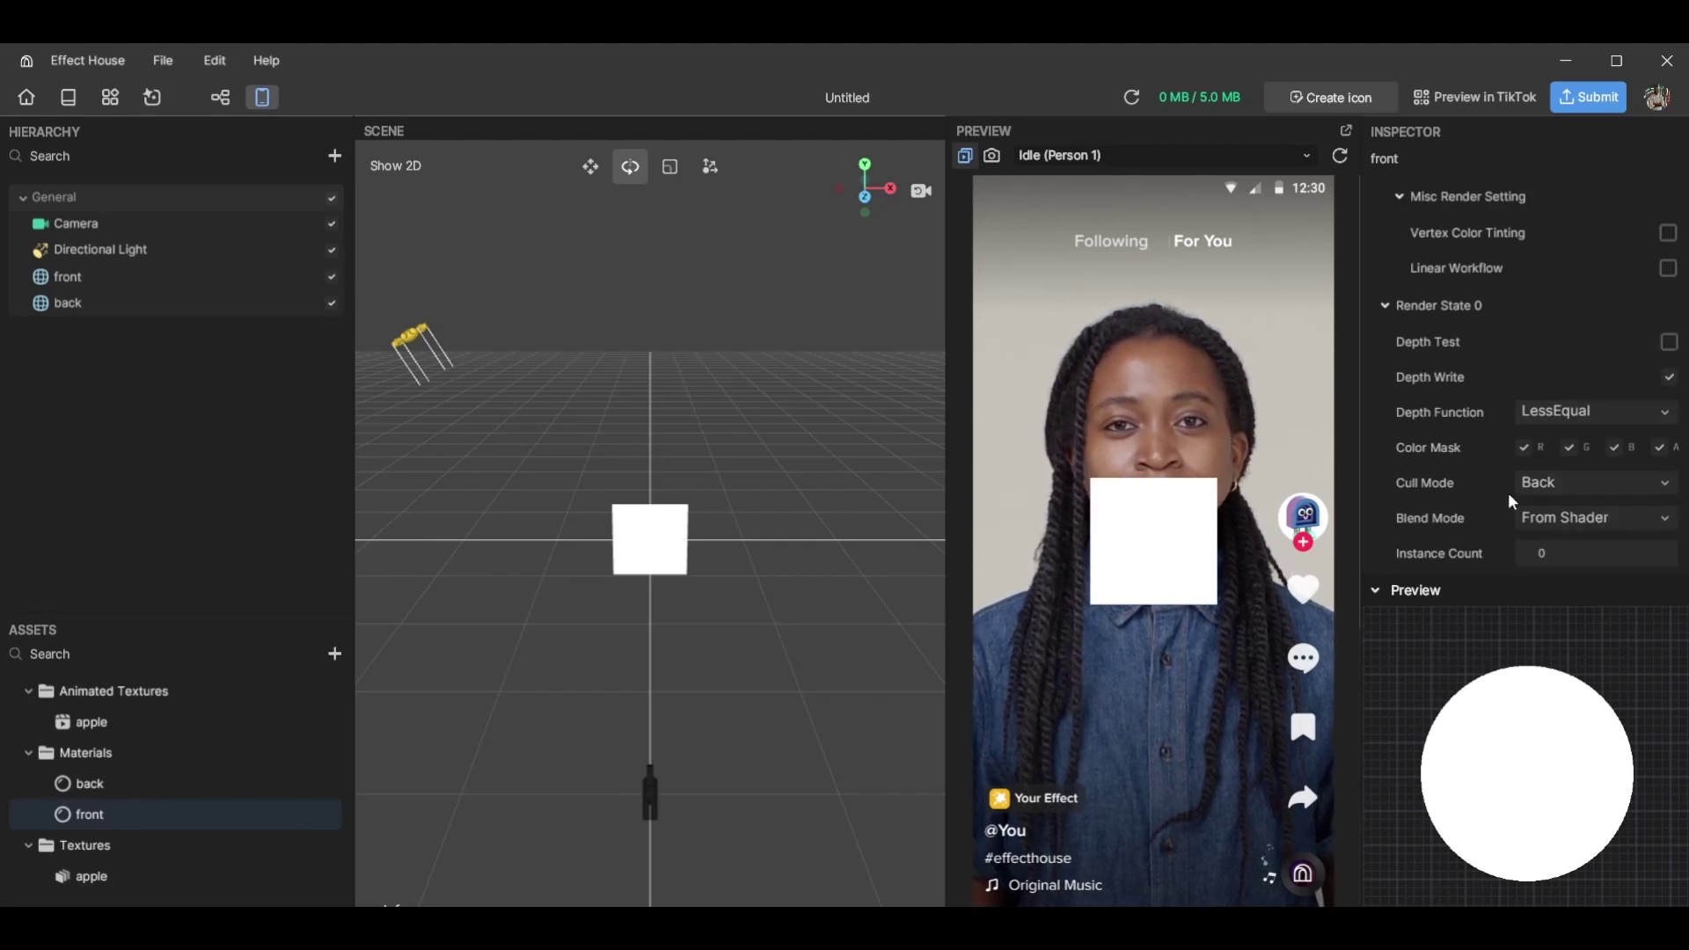
Set the Cull Mode of the front material to Front under Render State 0
left_click(208, 782)
scroll(1592, 417, "down", 5)
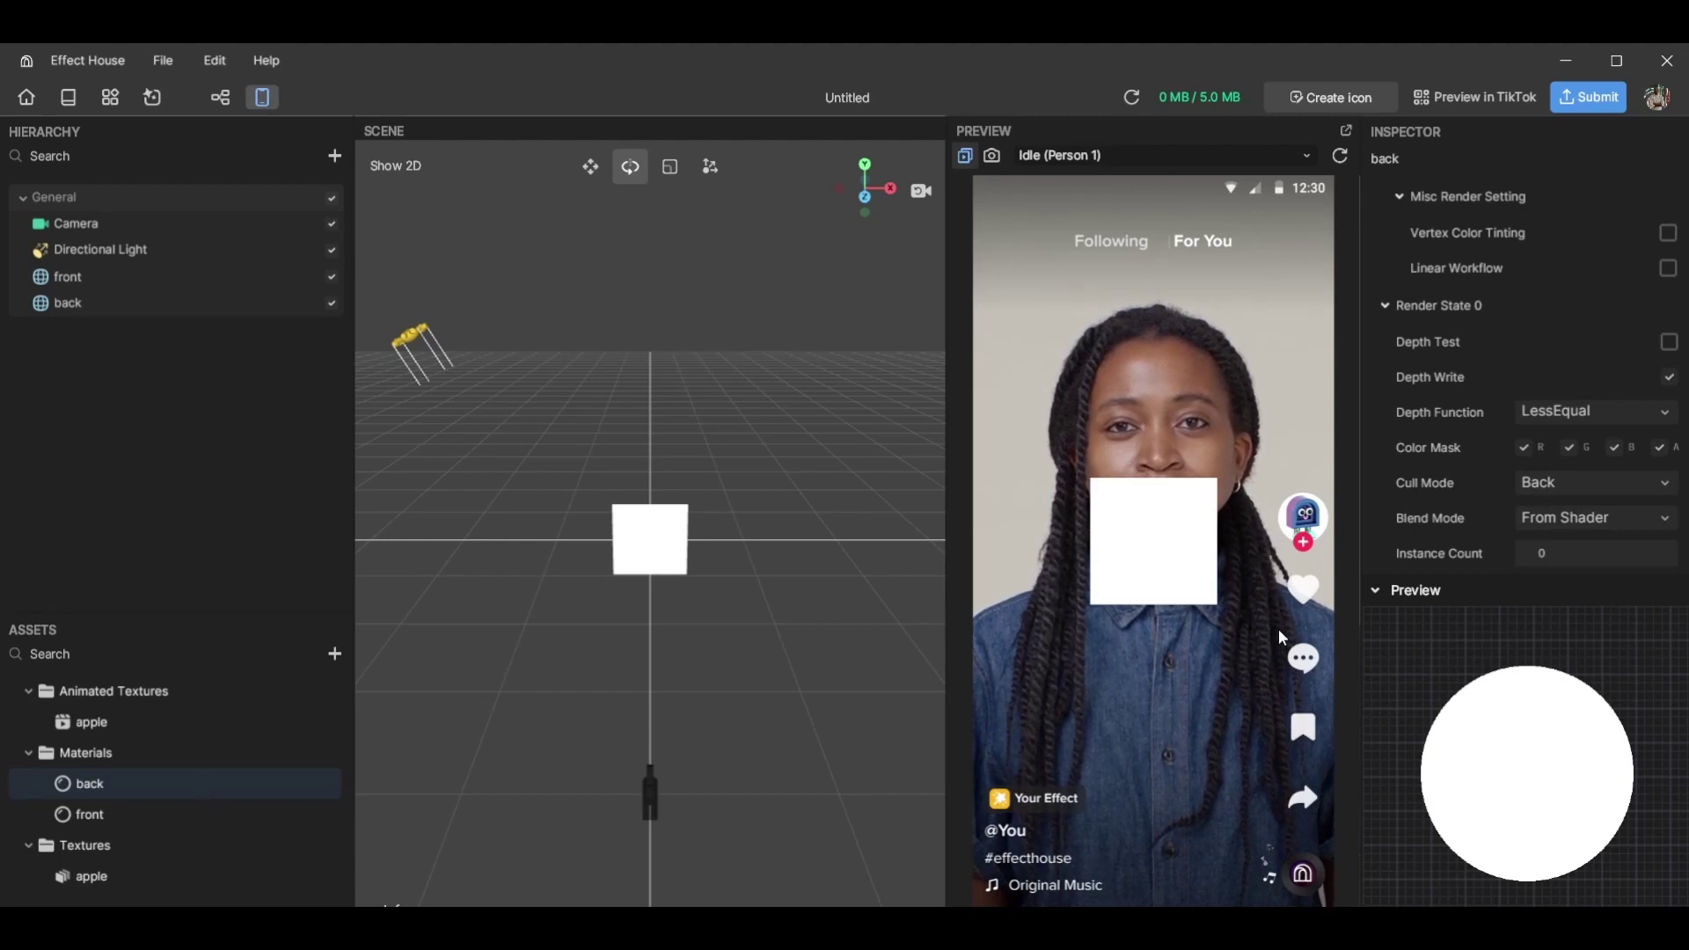
left_click(198, 809)
scroll(1464, 508, "down", 5)
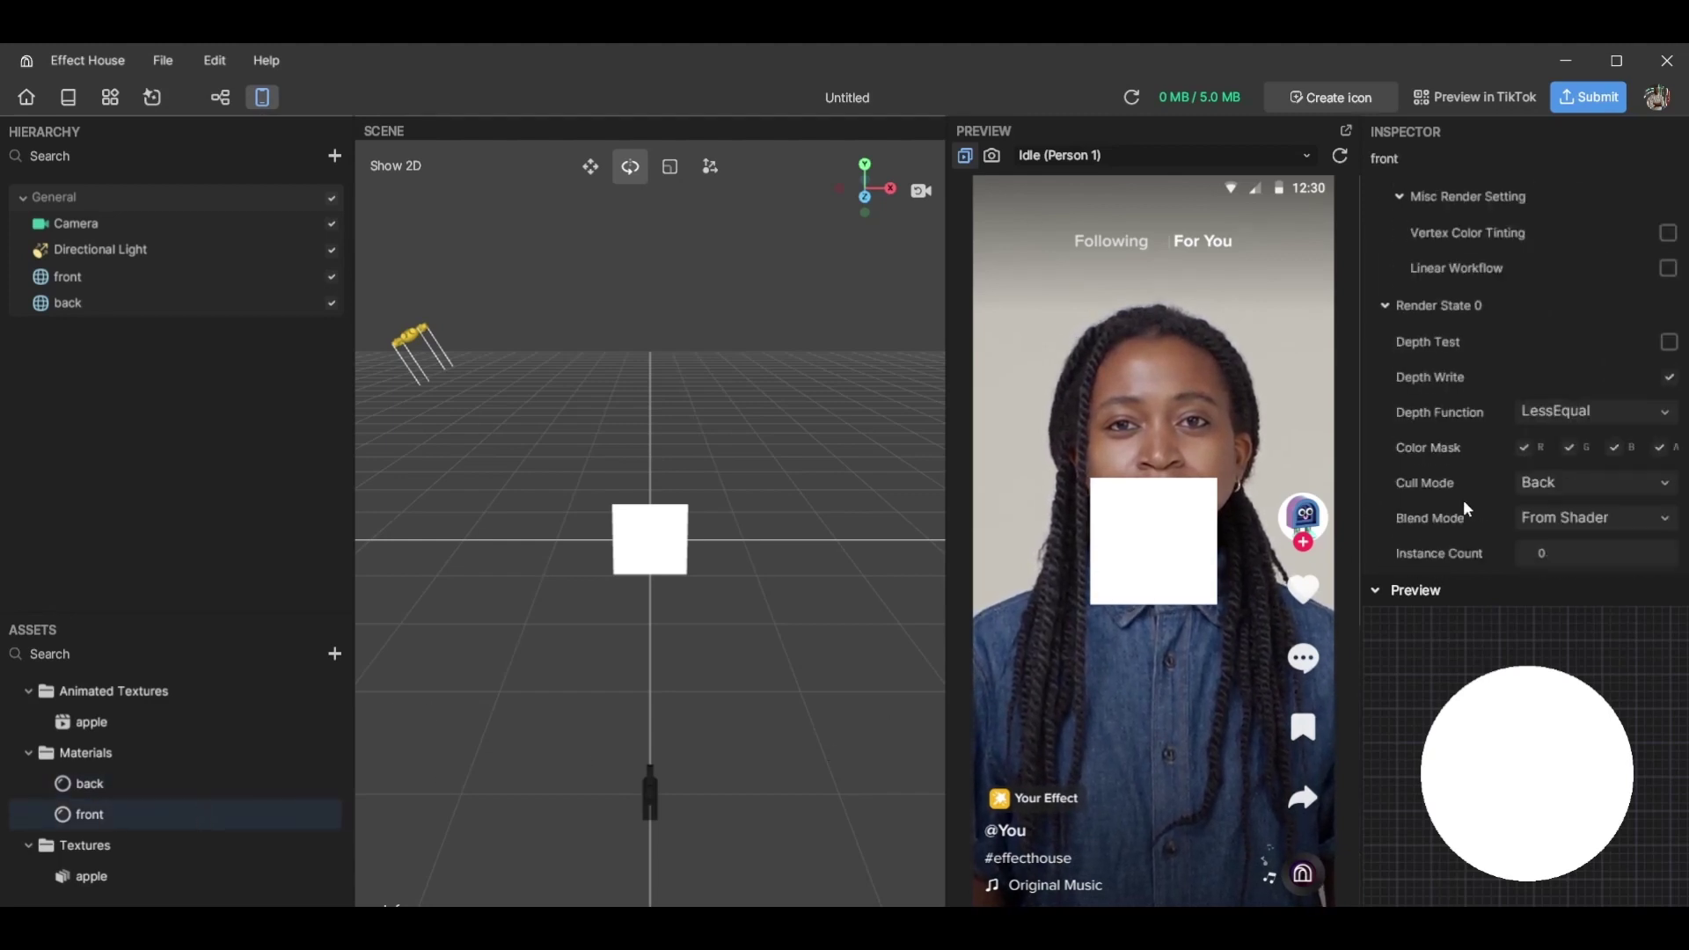
left_click(1535, 484)
left_click(1557, 566)
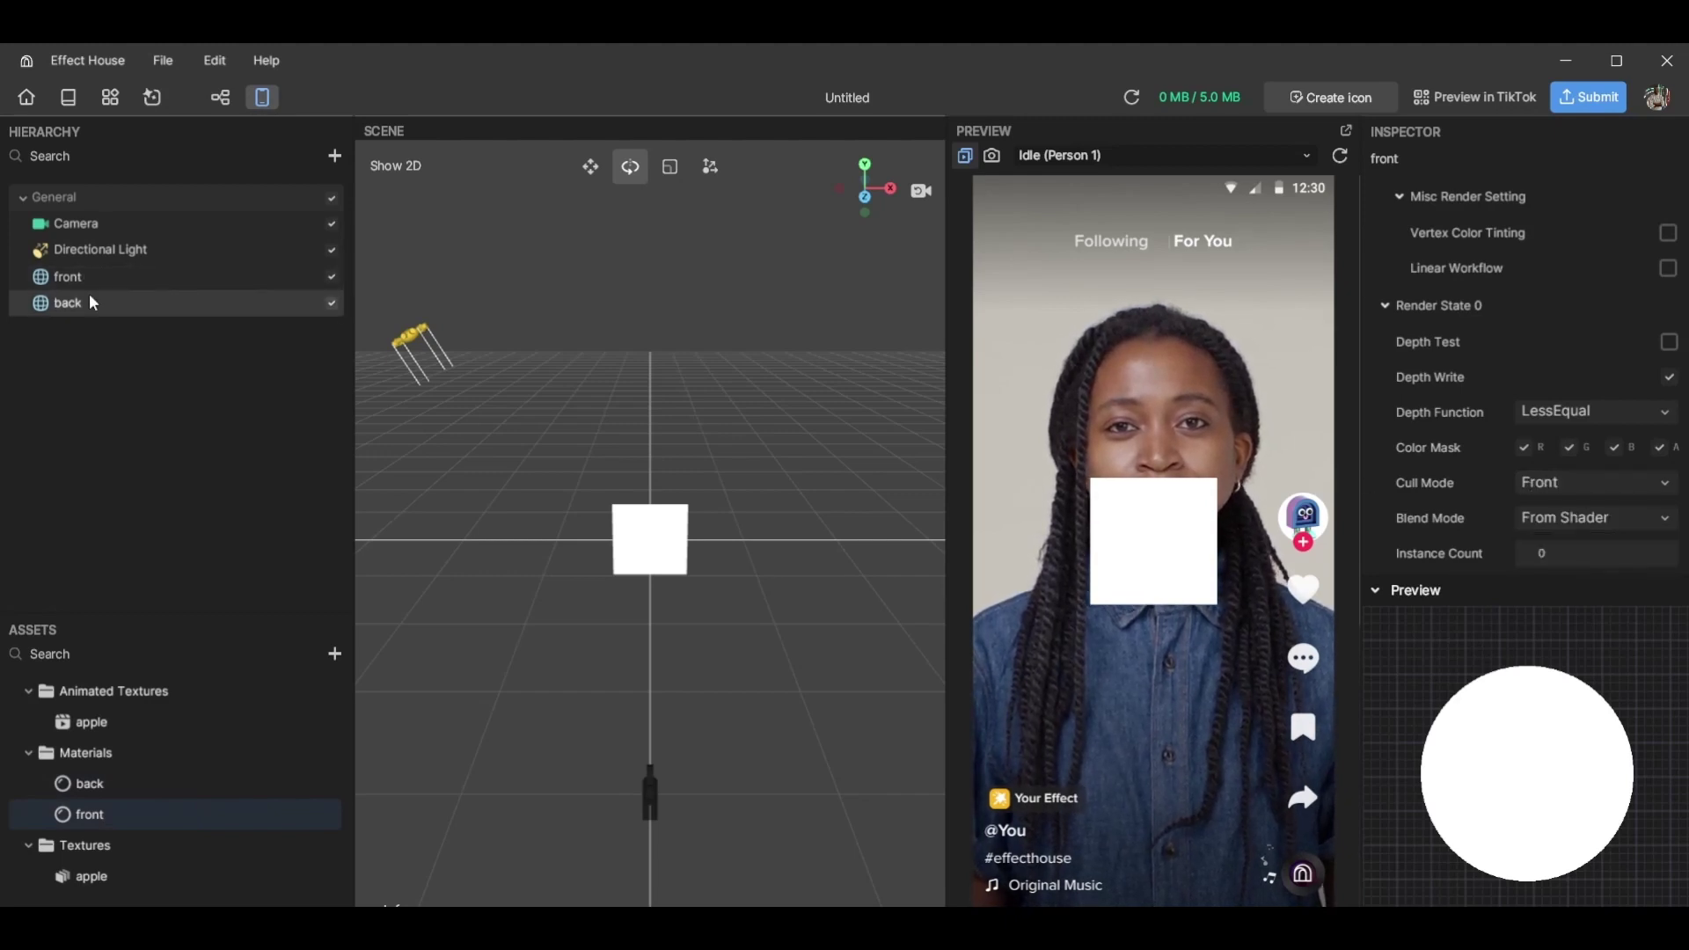
Add a 3D Empty Mesh object to the scene hierarchy
left_click(334, 159)
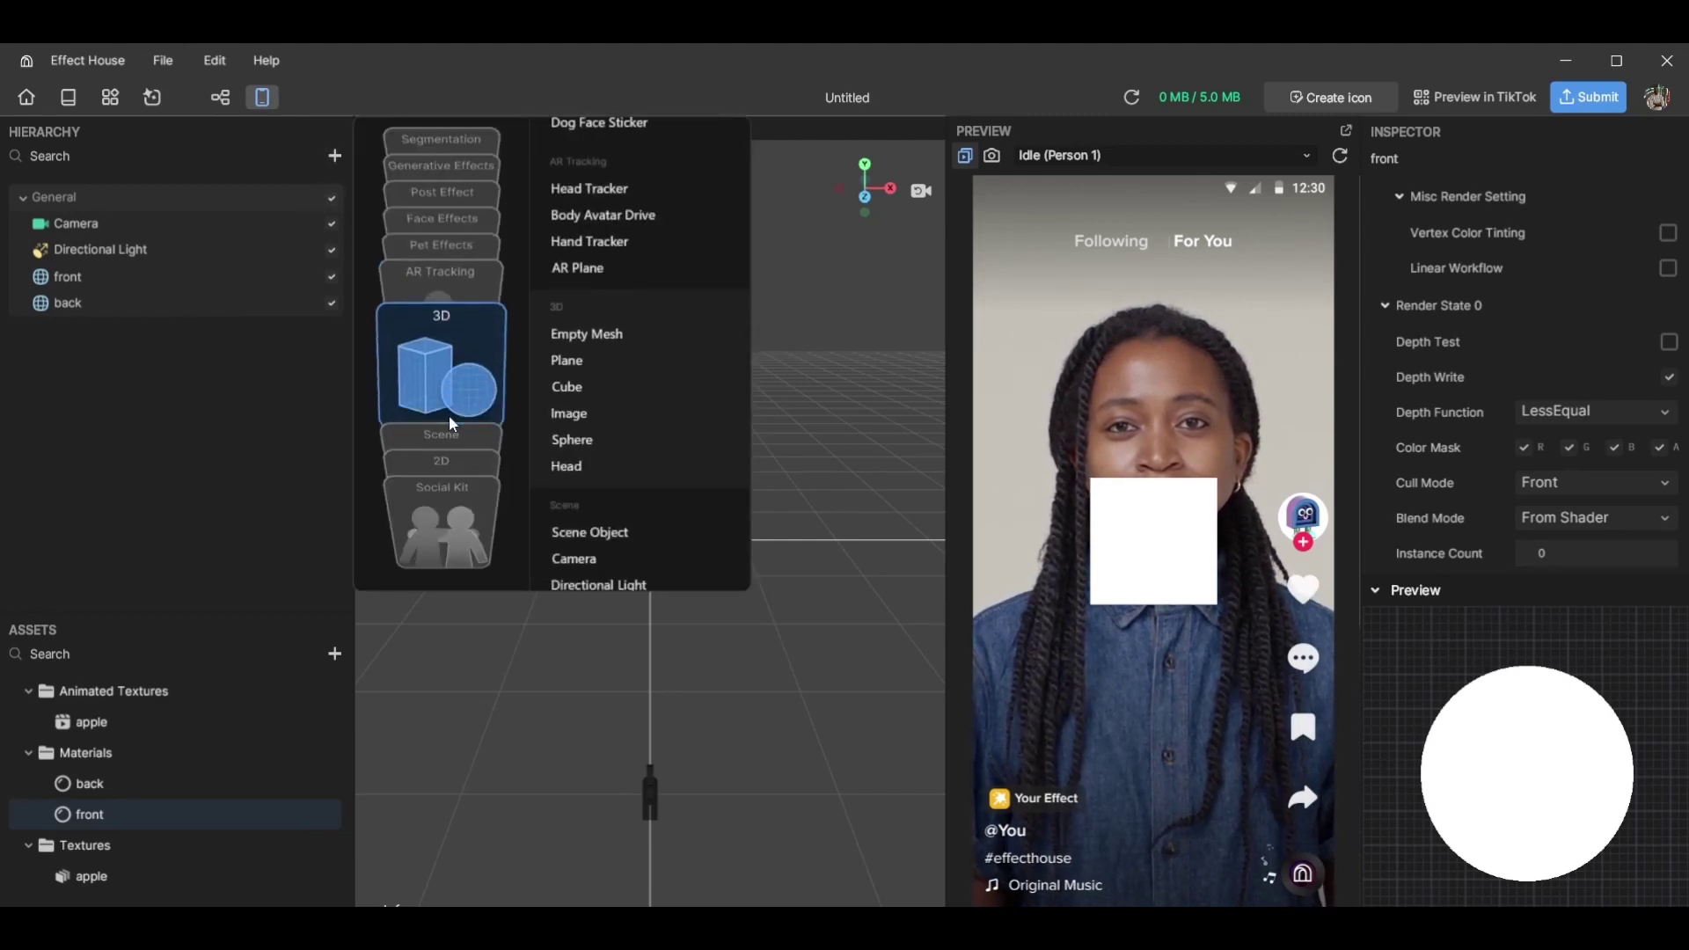
mouse_move(446, 299)
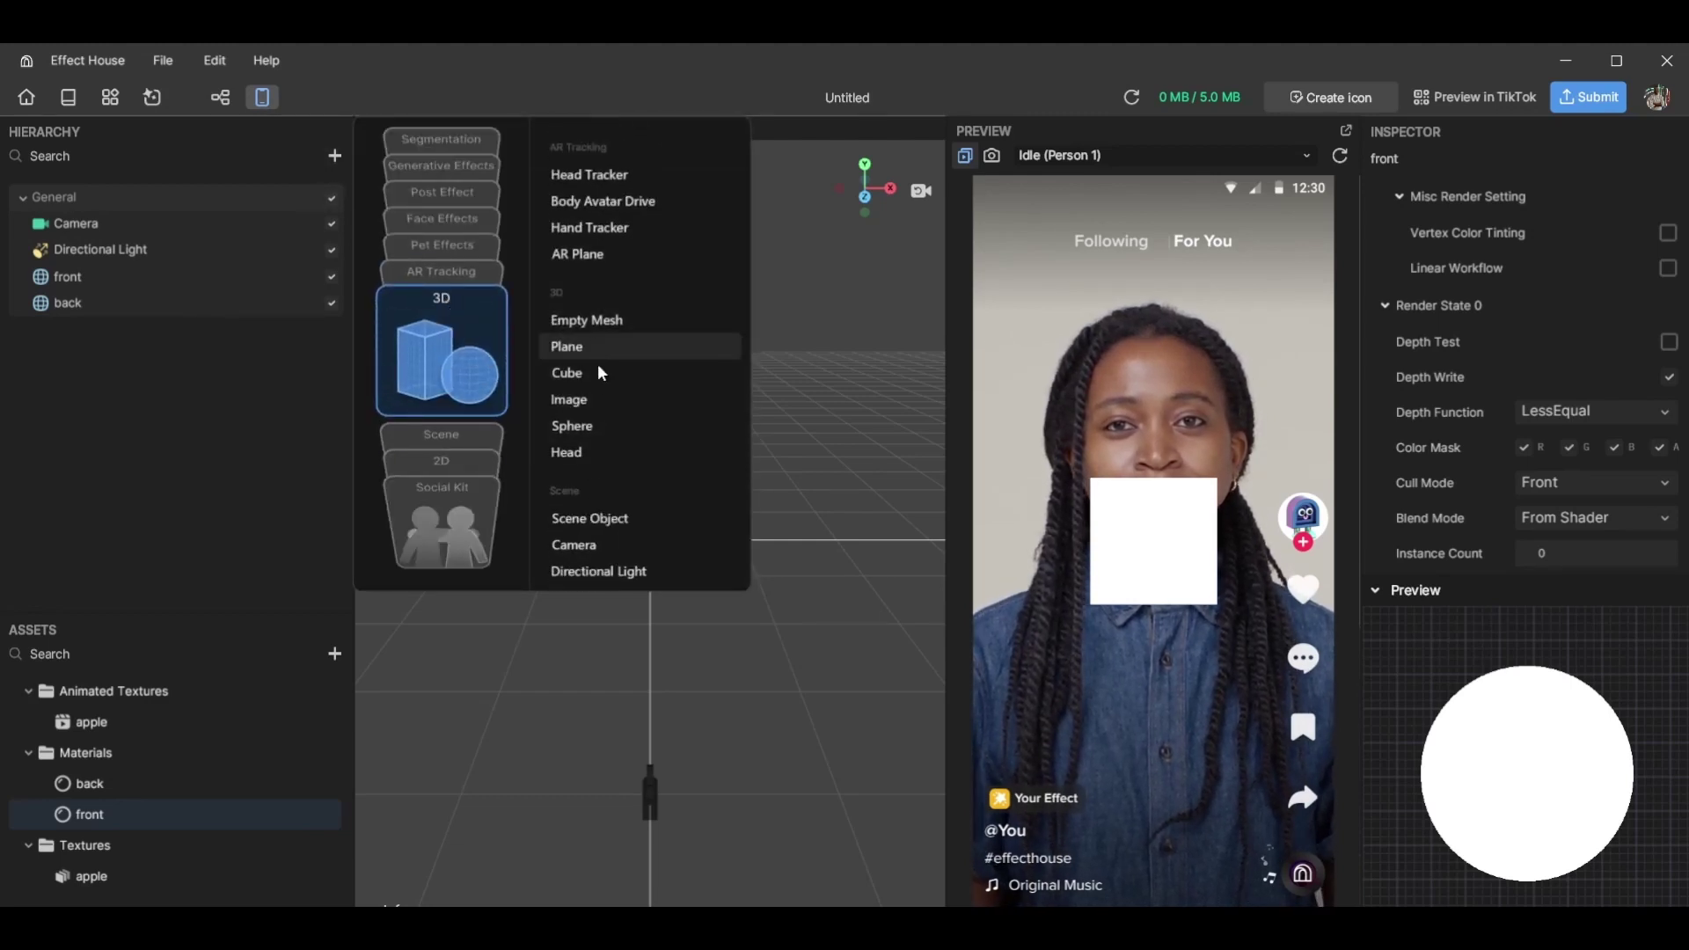
left_click(37, 303)
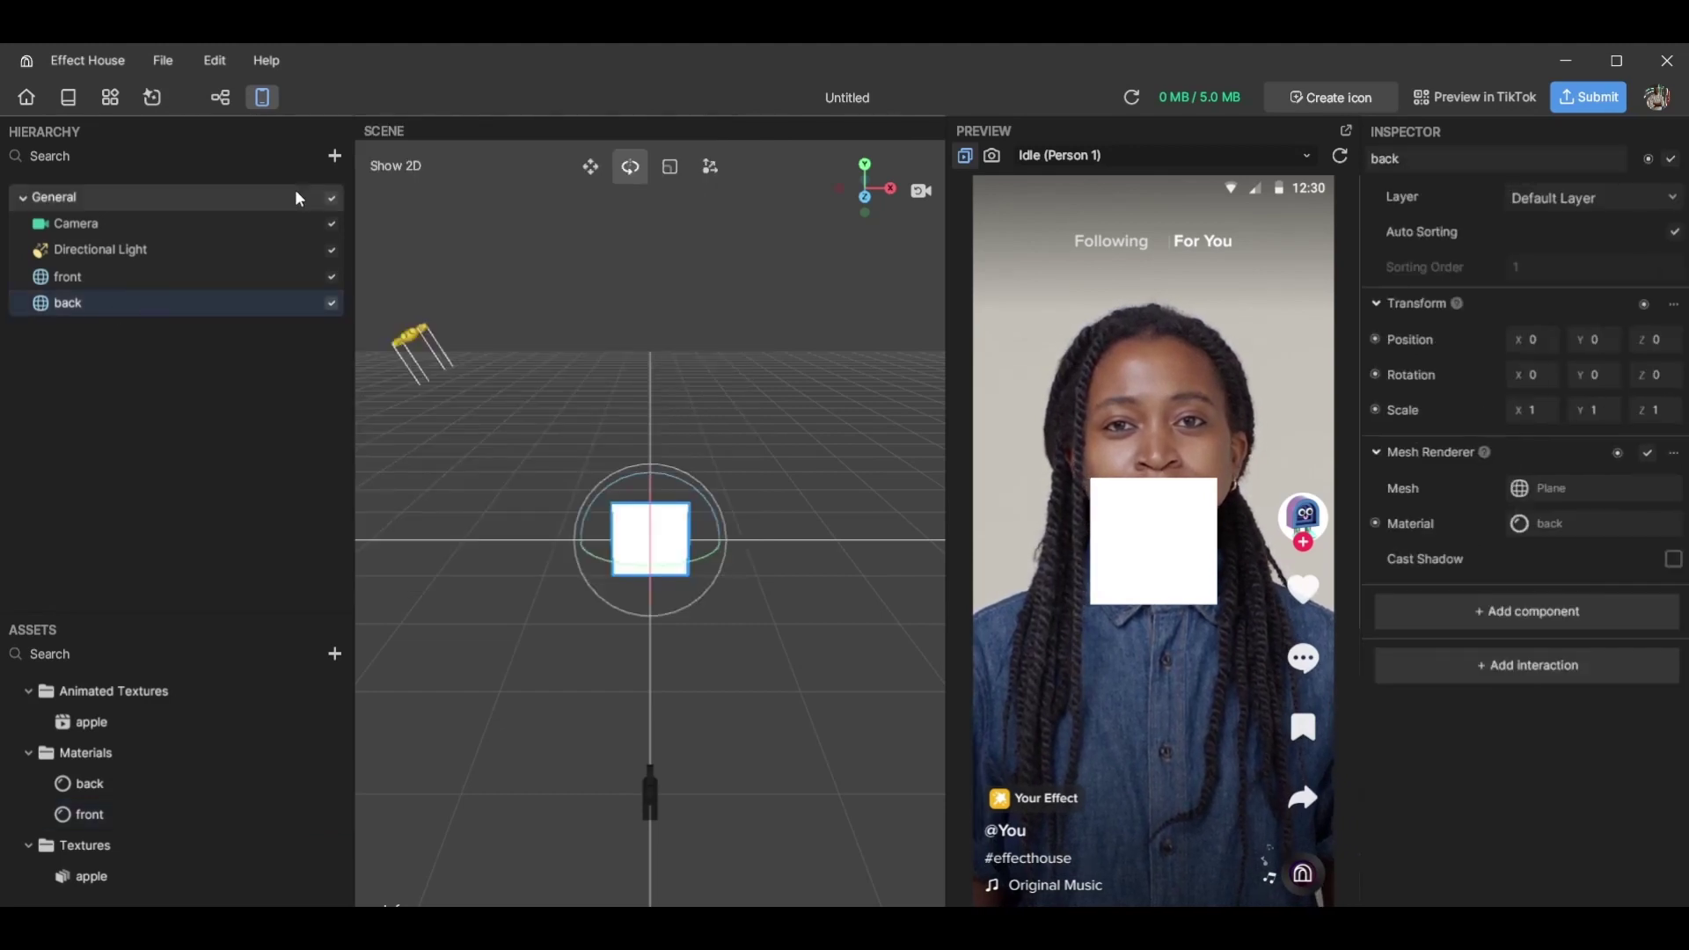
left_click(334, 157)
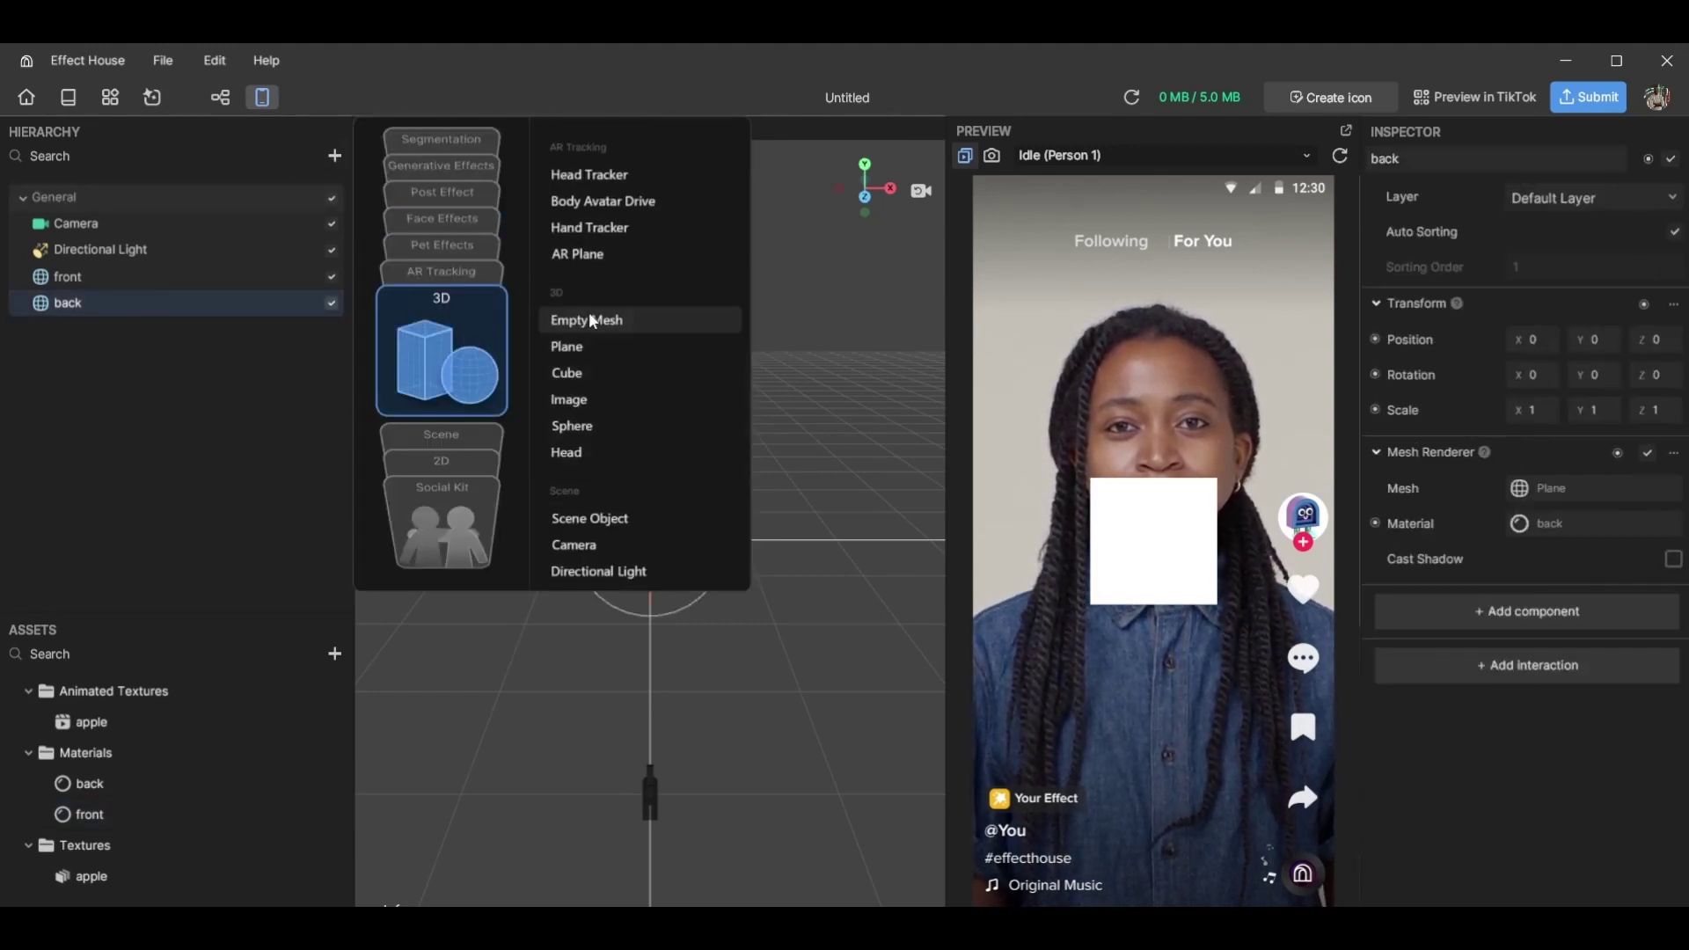
left_click(589, 320)
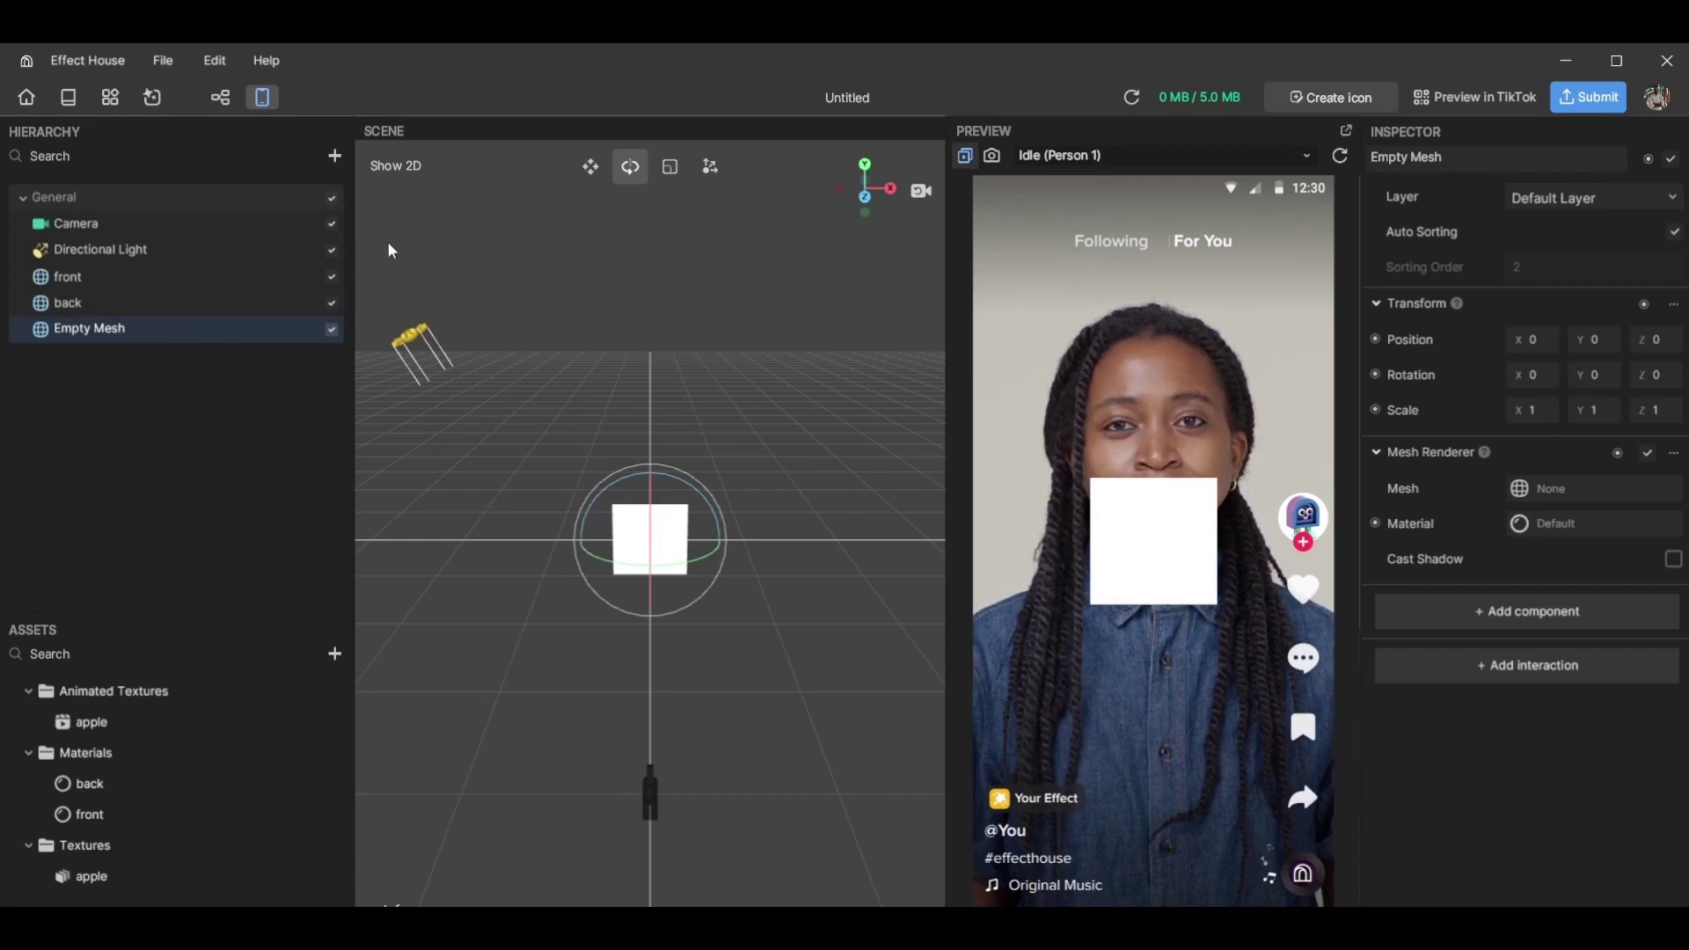
Nest the front and back planes under the Empty Mesh as its children
left_click(592, 168)
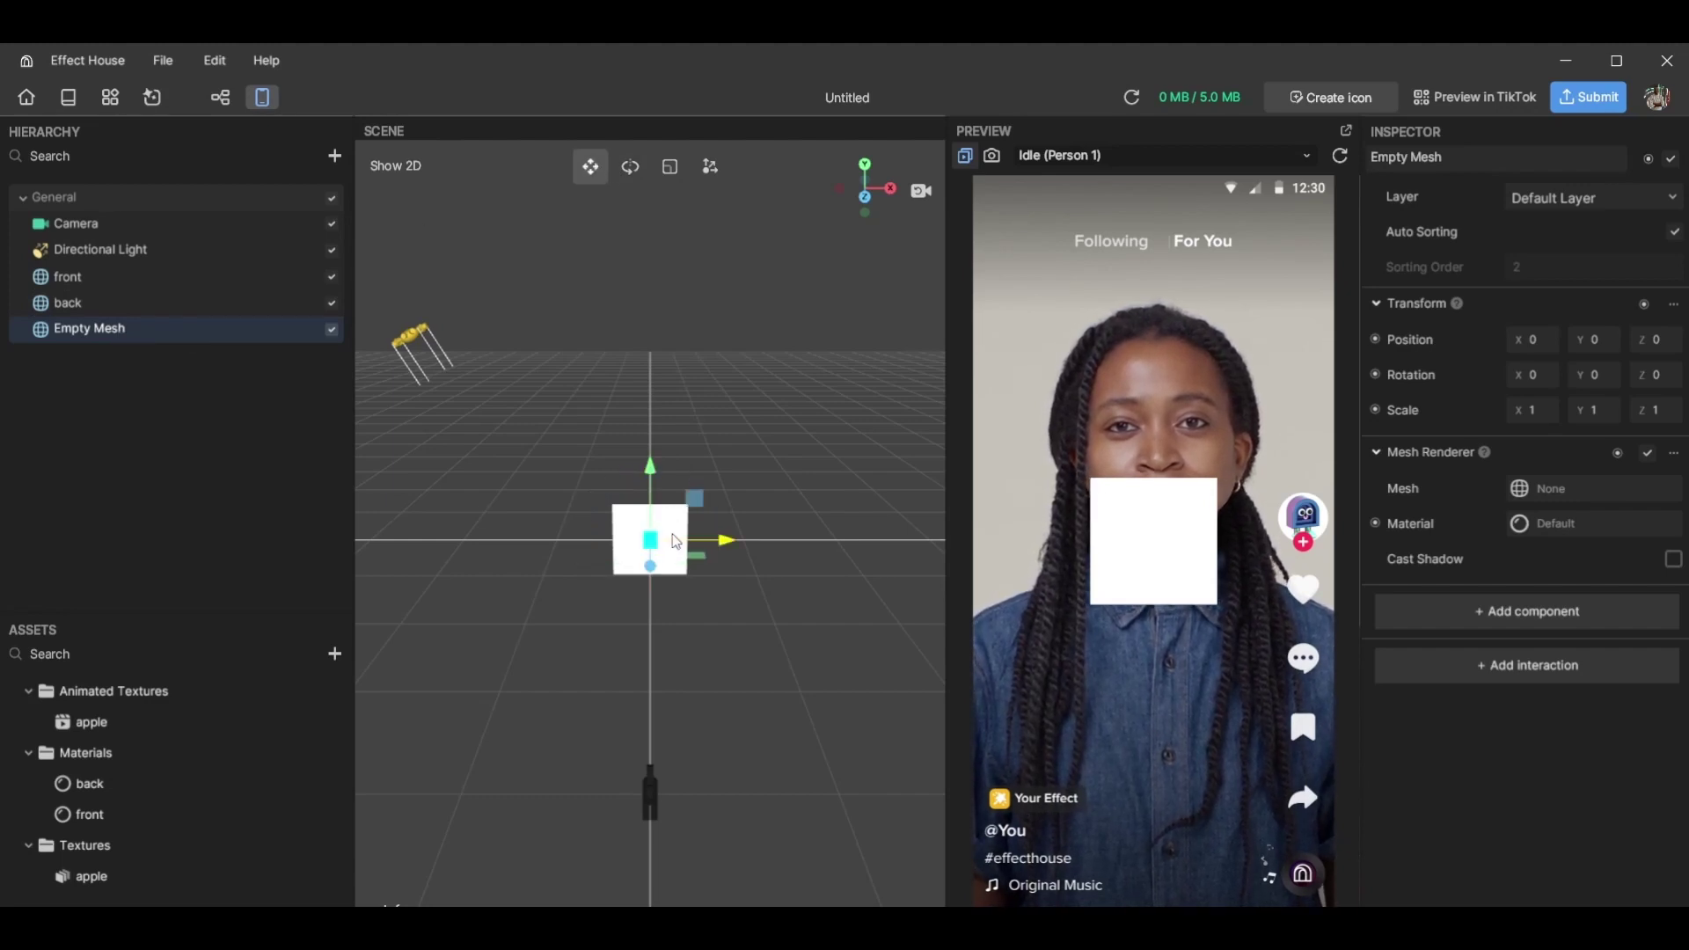
left_click(104, 278)
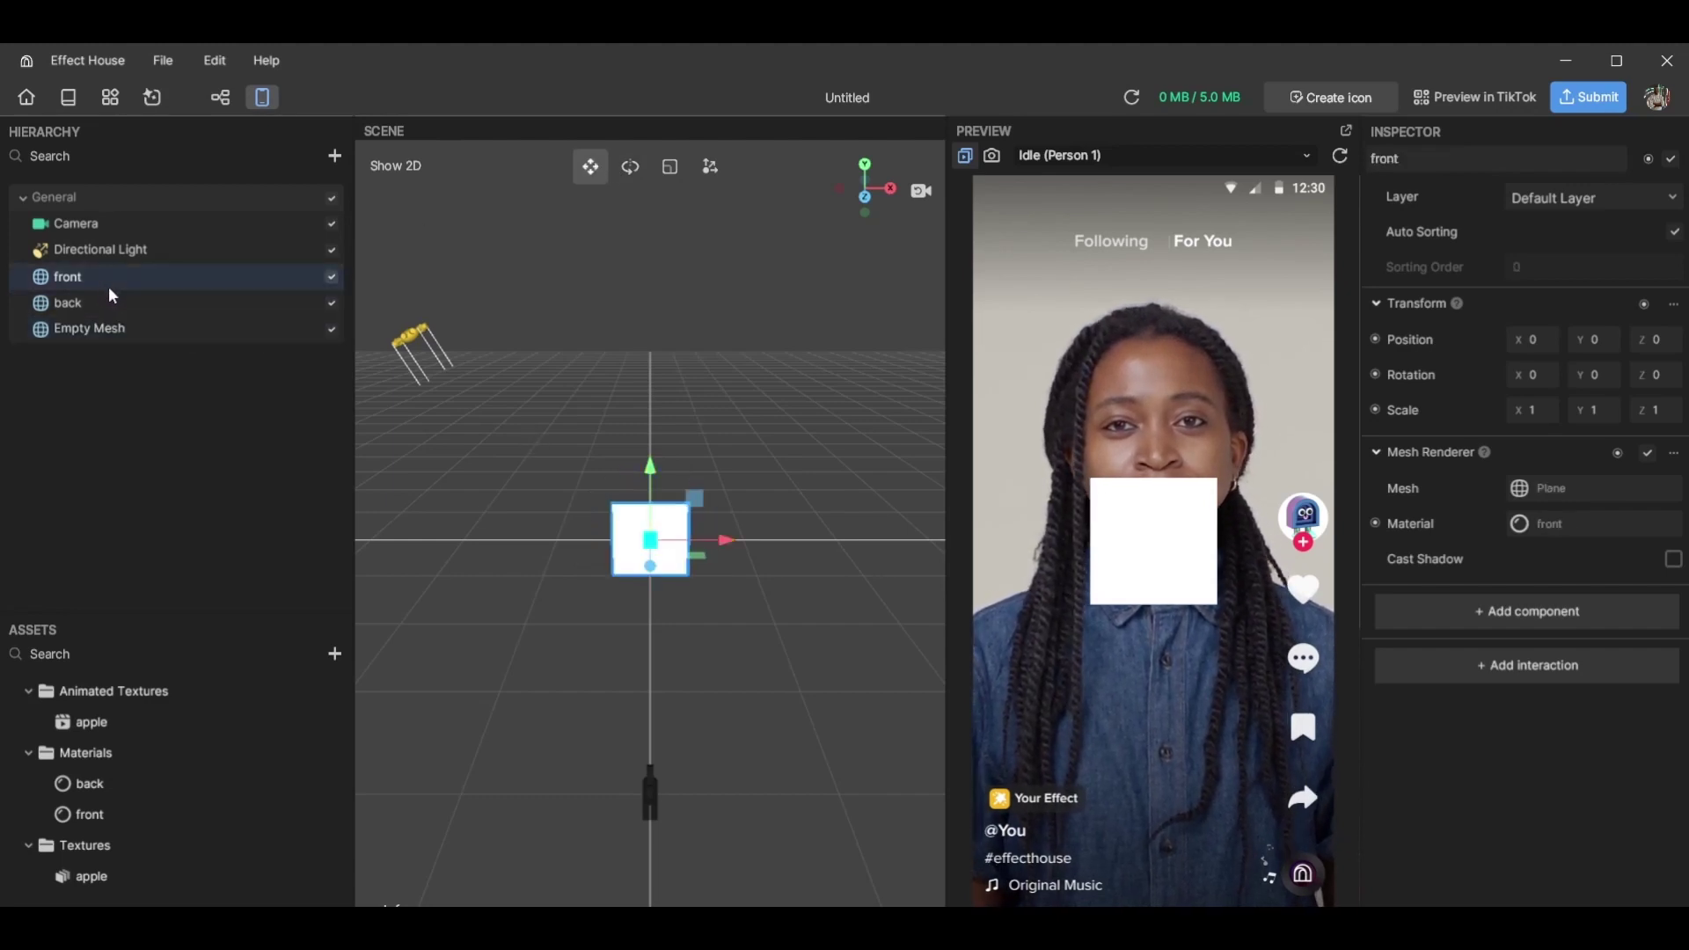
left_click_drag(108, 274, 127, 336)
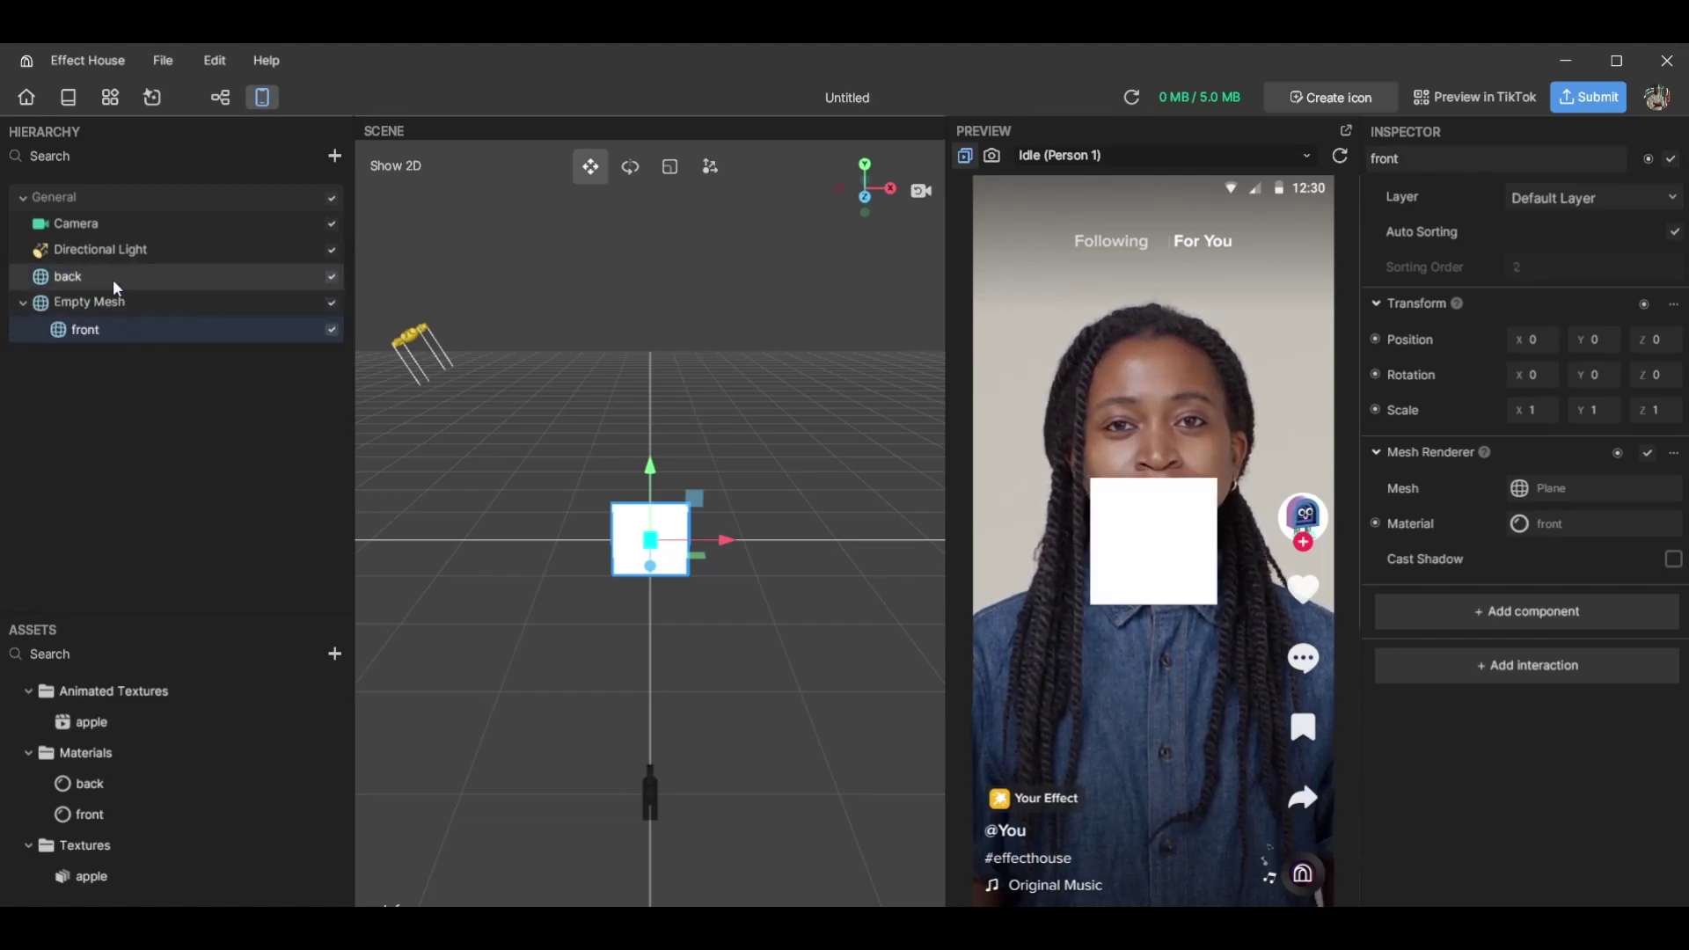
mouse_move(134, 282)
left_mouse_down()
mouse_move(146, 325)
mouse_move(139, 304)
left_mouse_up()
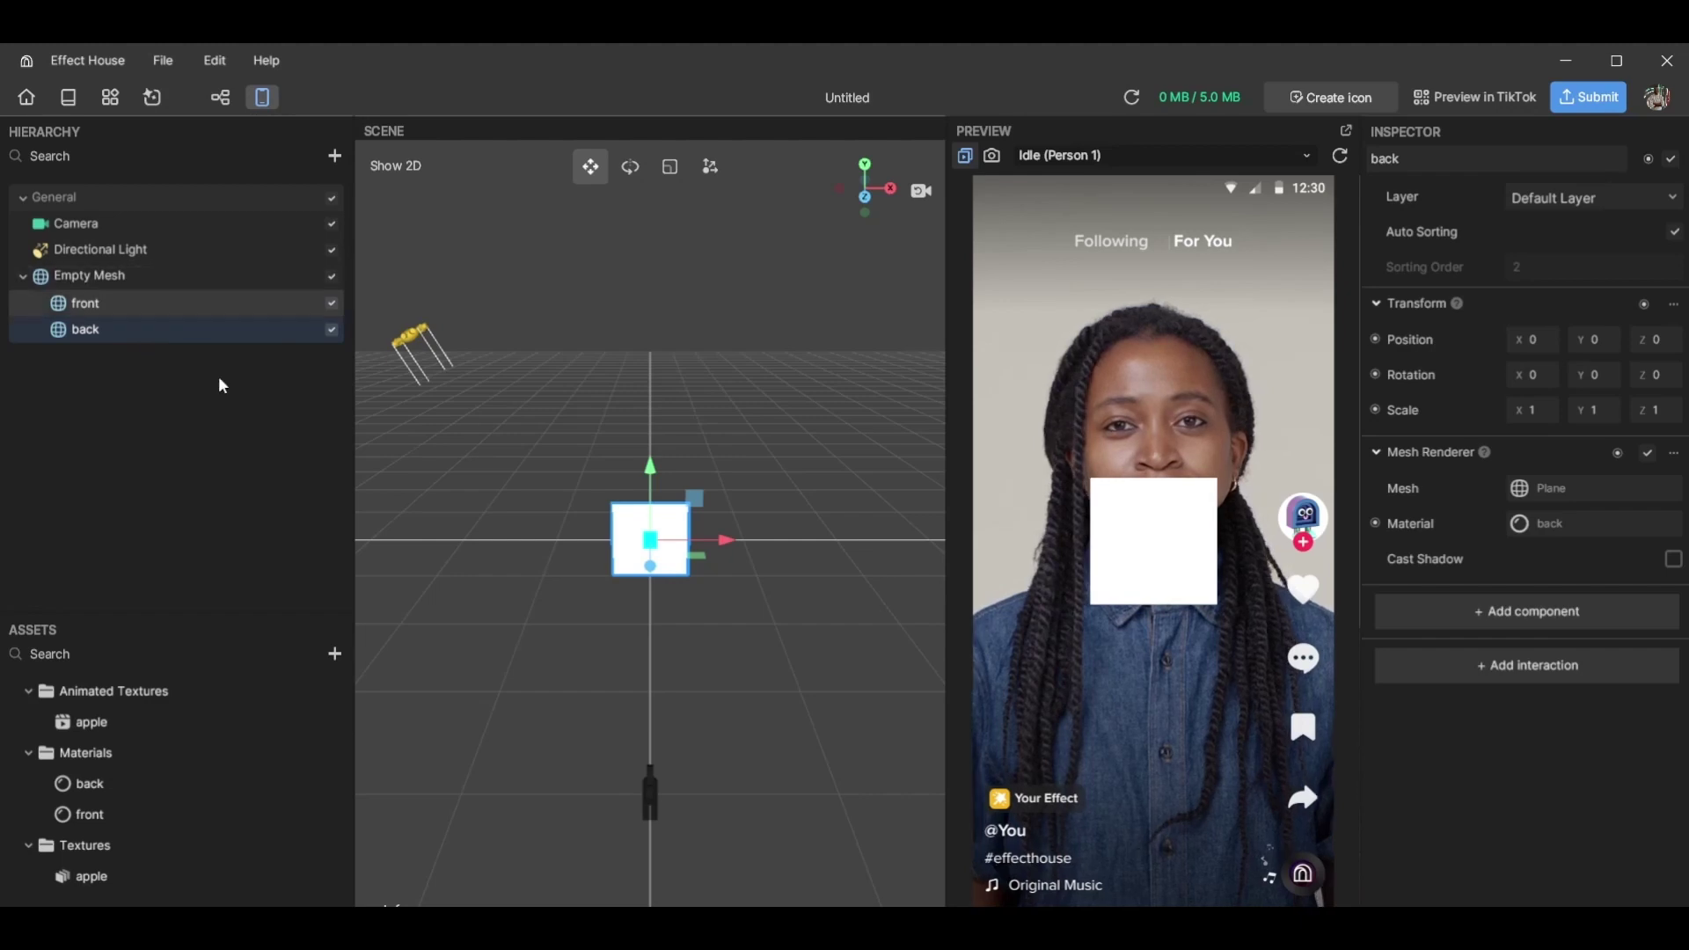
Rotate the back plane freehand in the scene to about 357.6 on X, 75.5 on Y and 349.2 on Z
left_click(630, 167)
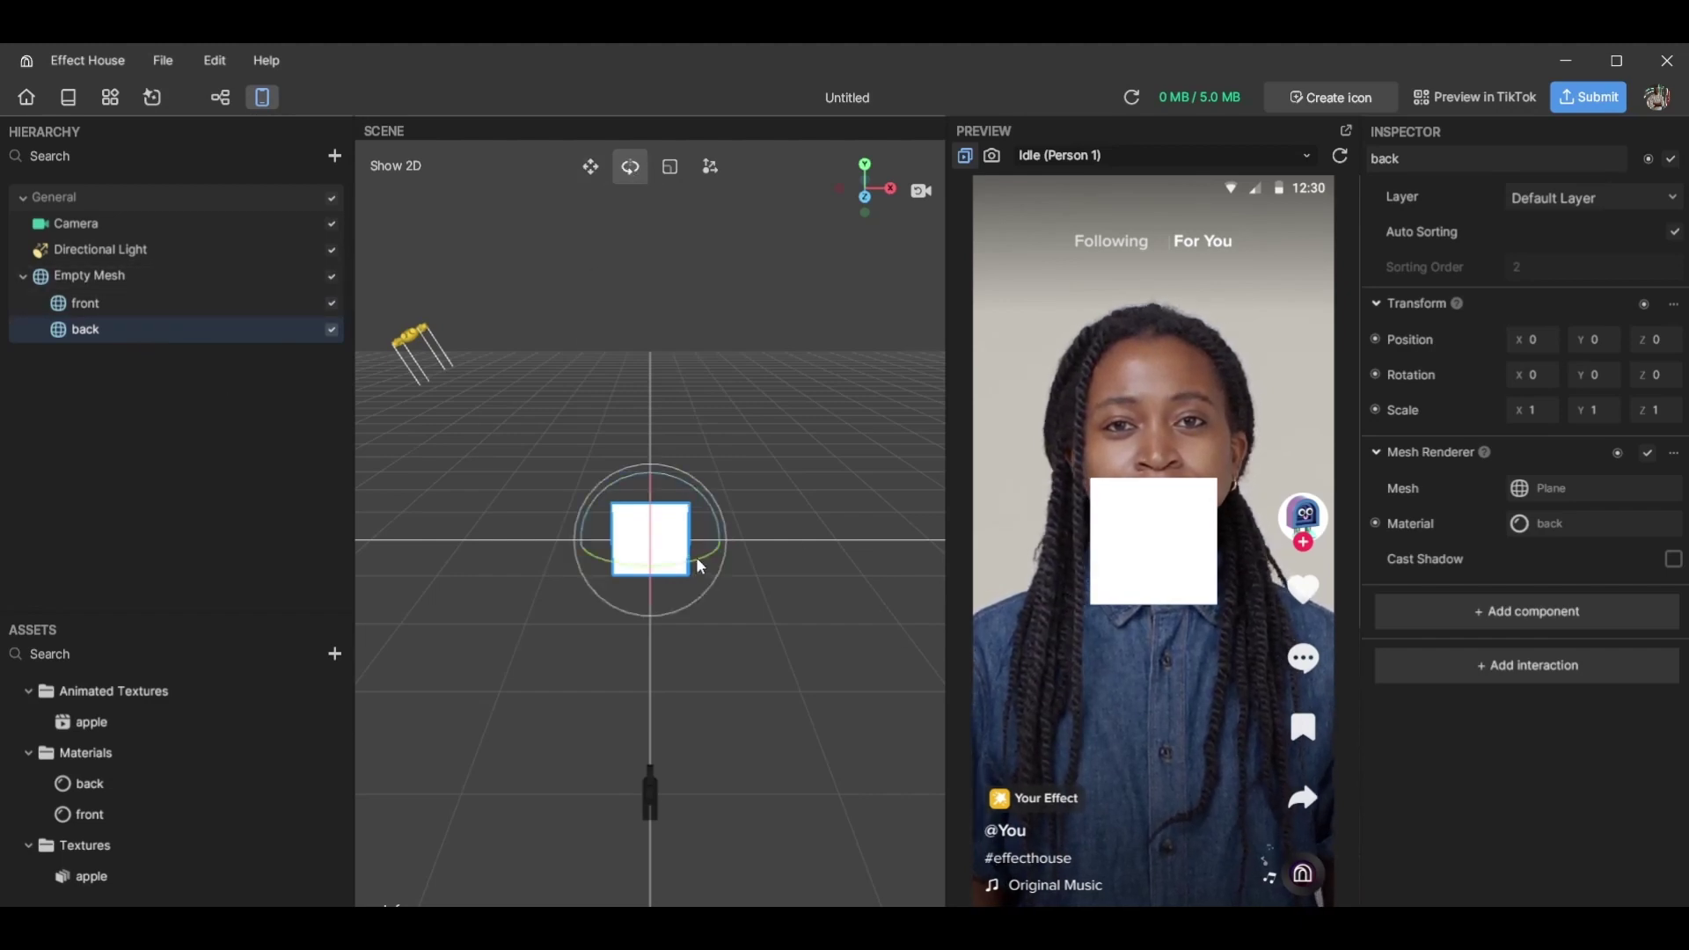
mouse_move(695, 554)
left_mouse_down()
mouse_move(519, 551)
mouse_move(703, 543)
left_mouse_up()
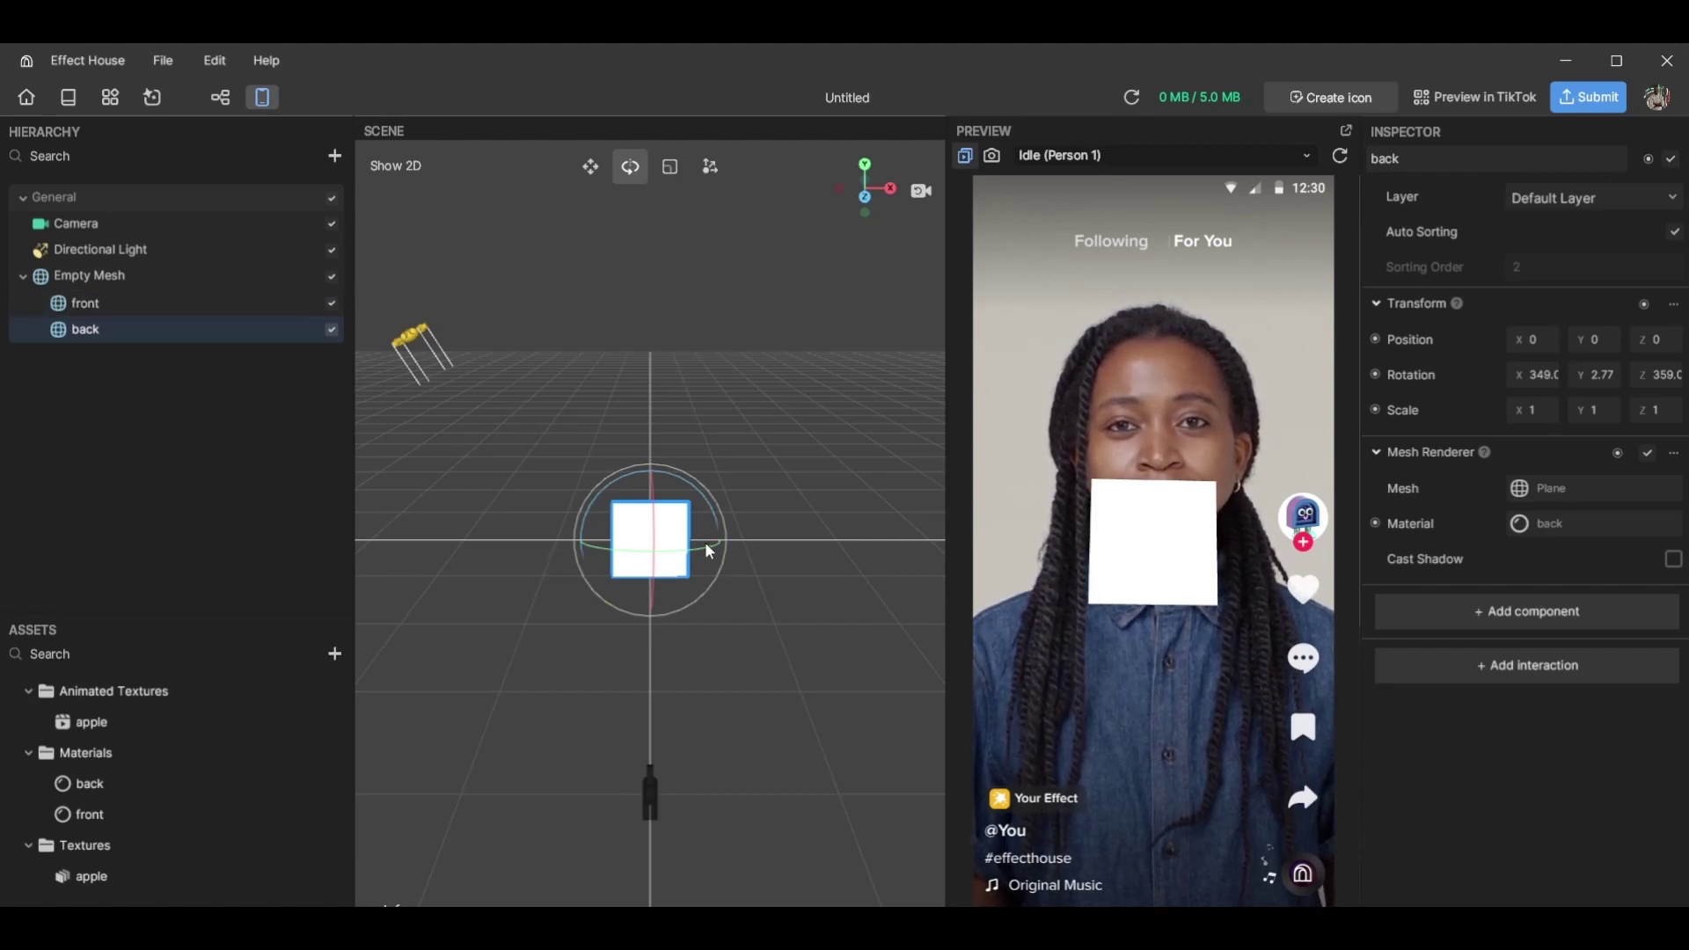
mouse_move(704, 547)
left_mouse_down()
mouse_move(587, 555)
mouse_move(495, 535)
mouse_move(689, 557)
mouse_move(720, 533)
left_mouse_up()
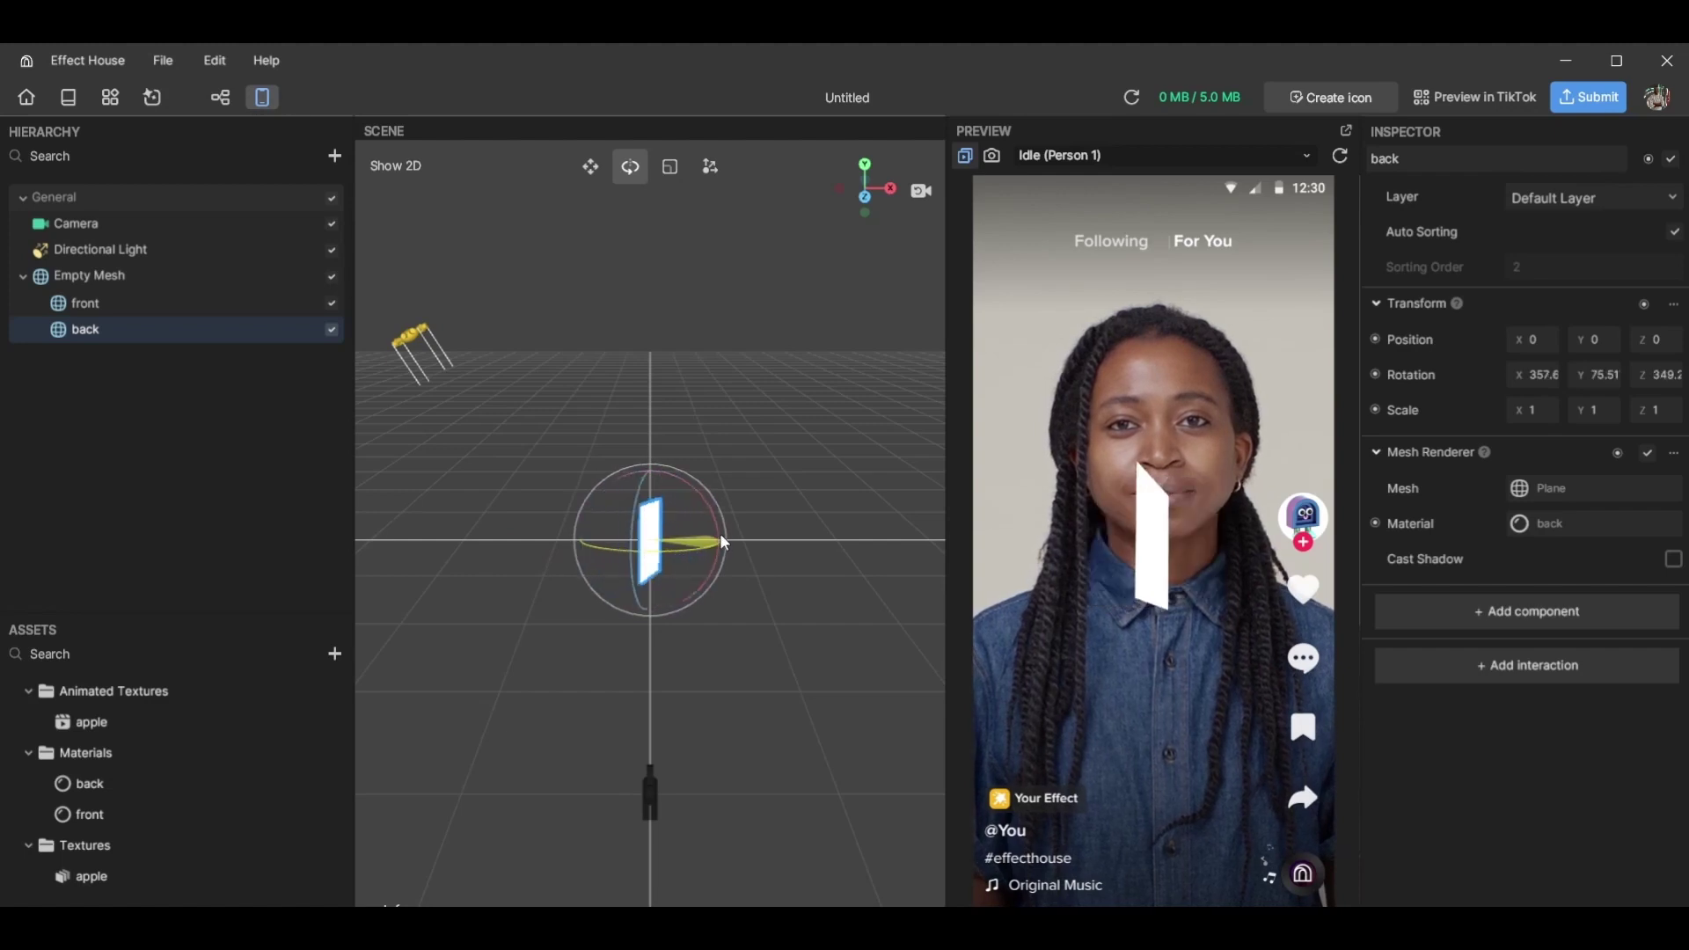
Examine the Render State 0 settings of the back and front materials, comparing their Cull Mode
left_click(176, 781)
scroll(1453, 475, "down", 3)
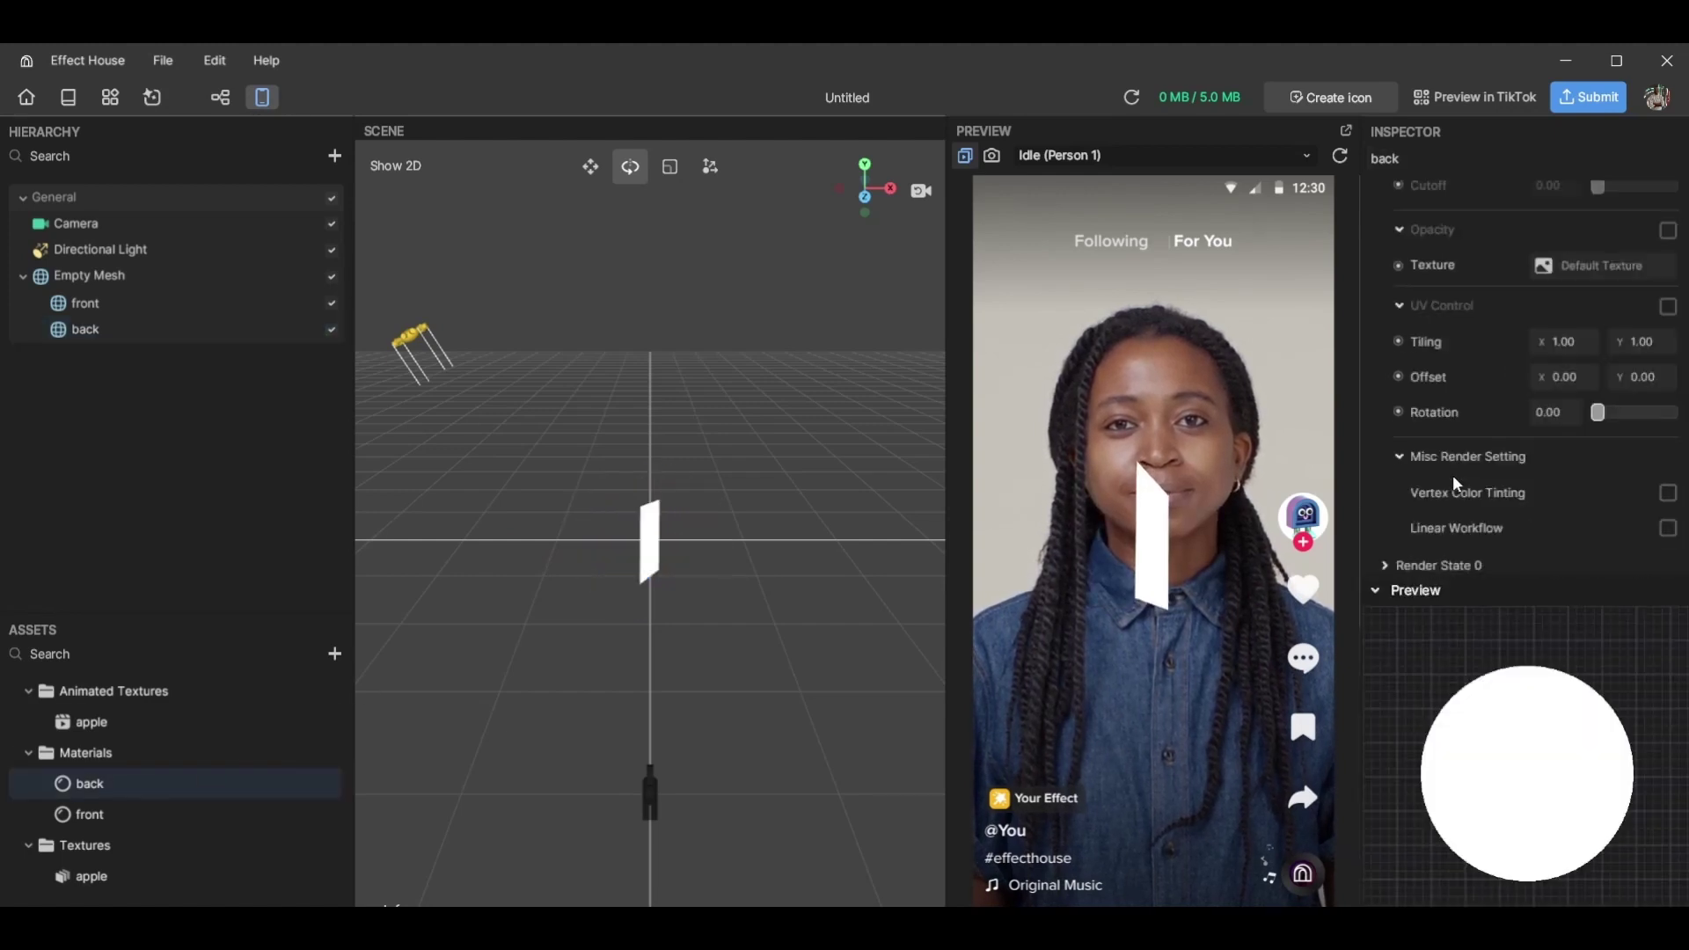
scroll(1453, 475, "up", 3)
scroll(1453, 475, "down", 3)
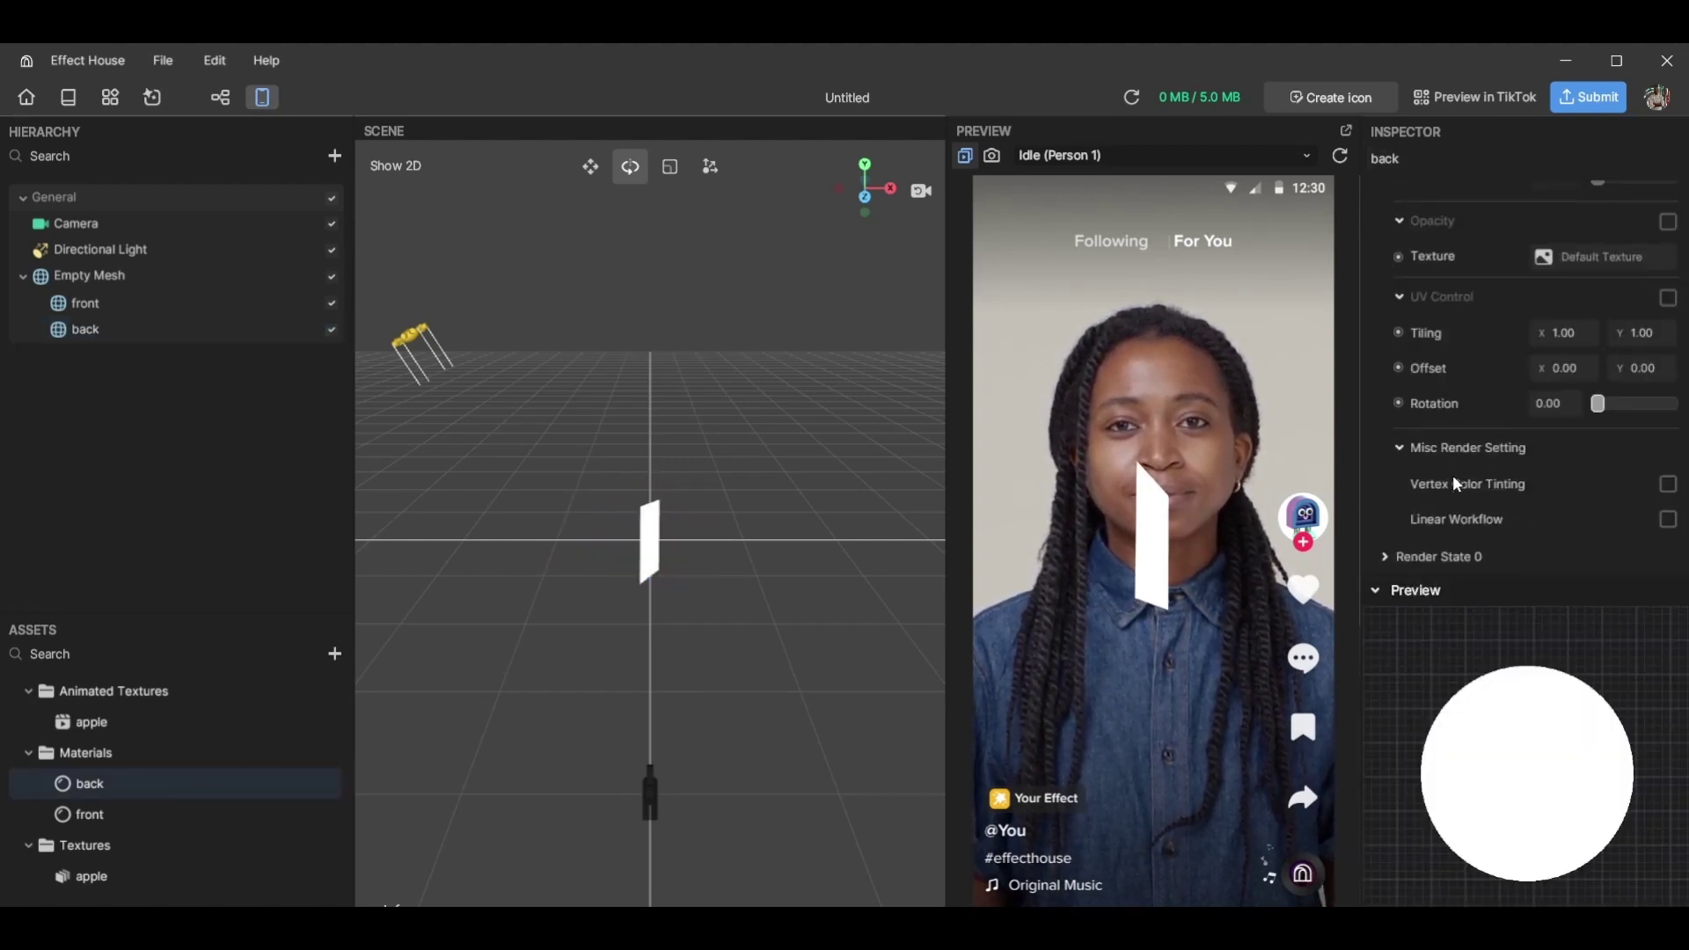
left_click(1450, 559)
scroll(1462, 533, "down", 3)
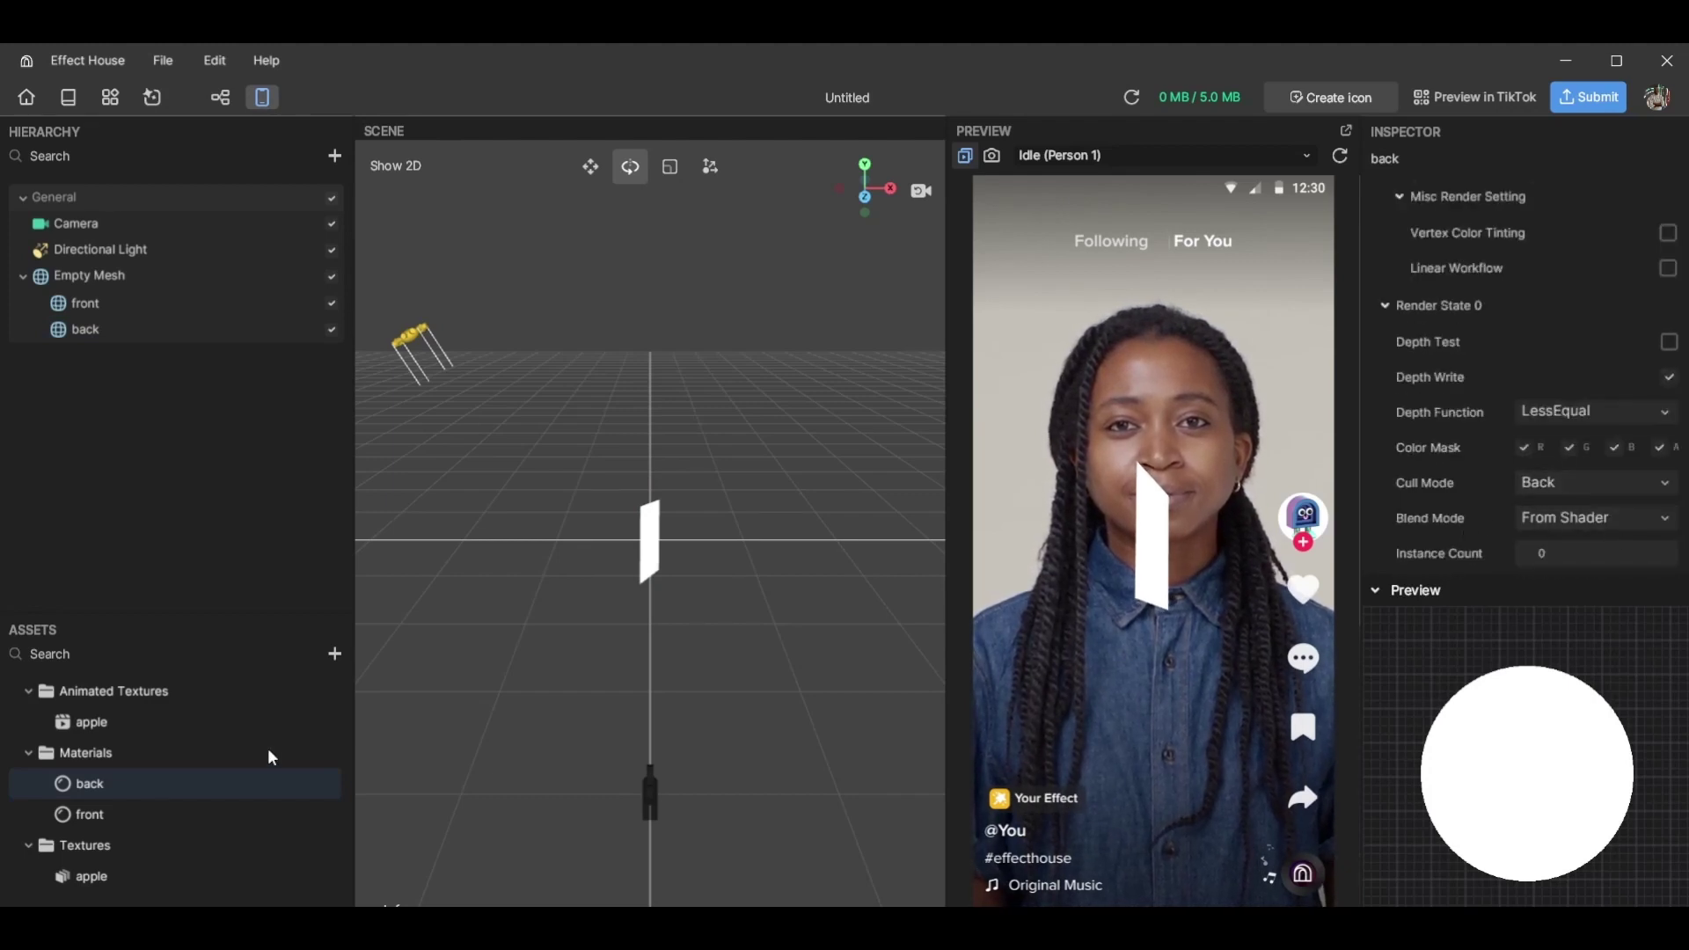
left_click(185, 813)
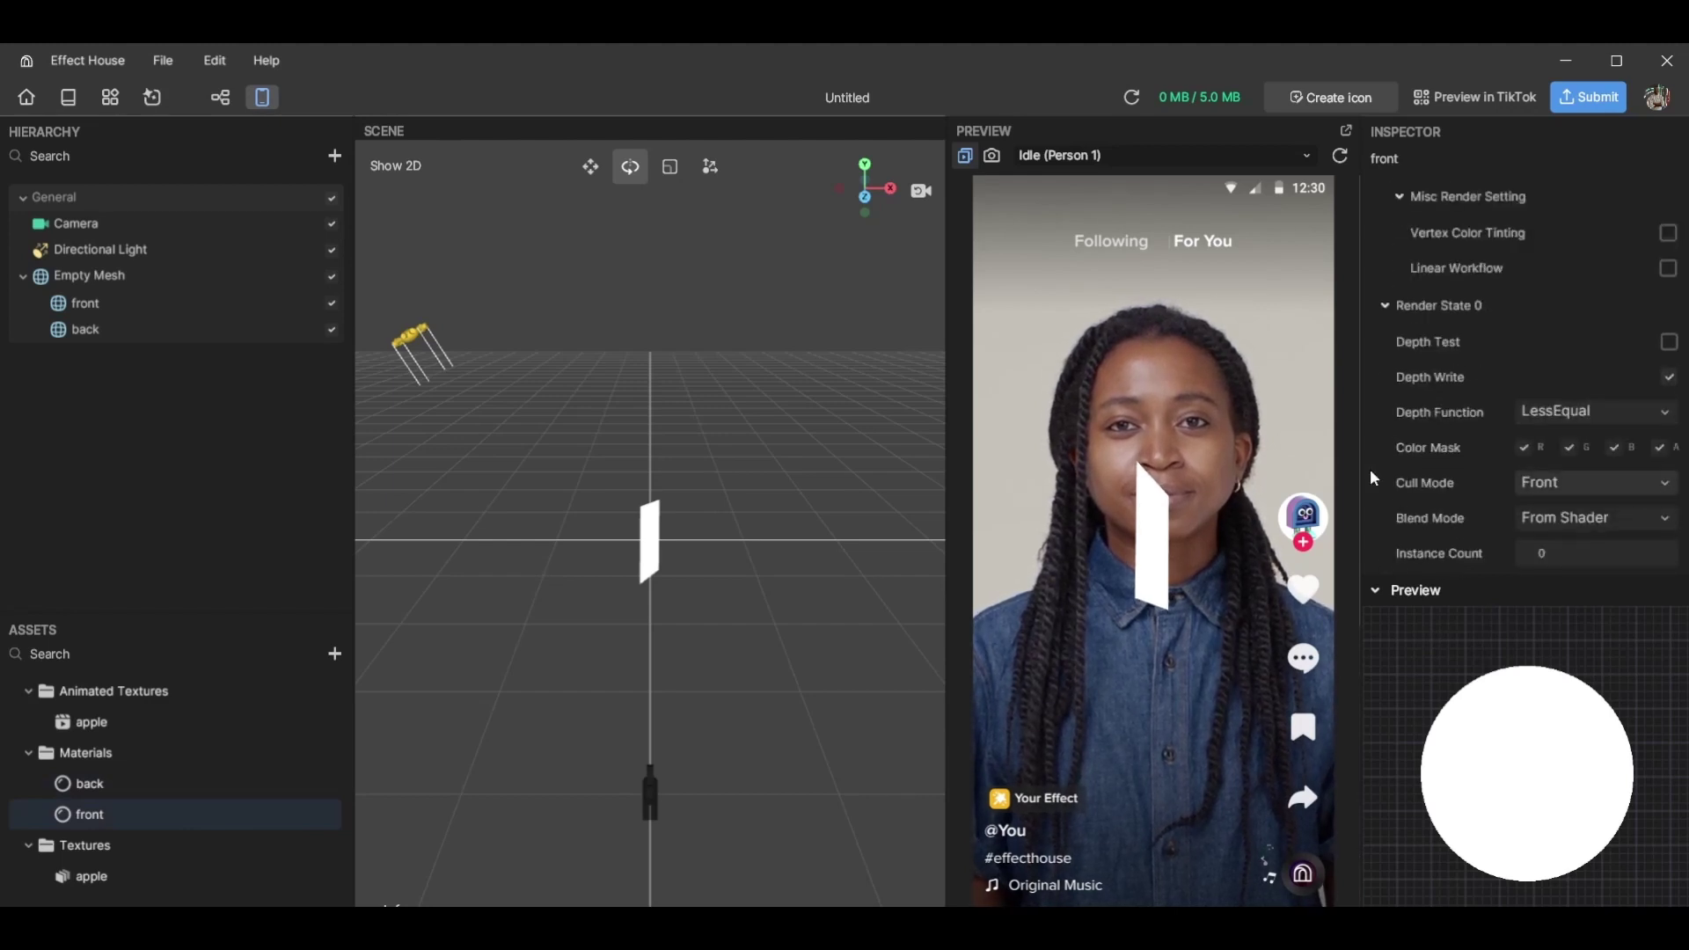
scroll(1534, 403, "up", 5)
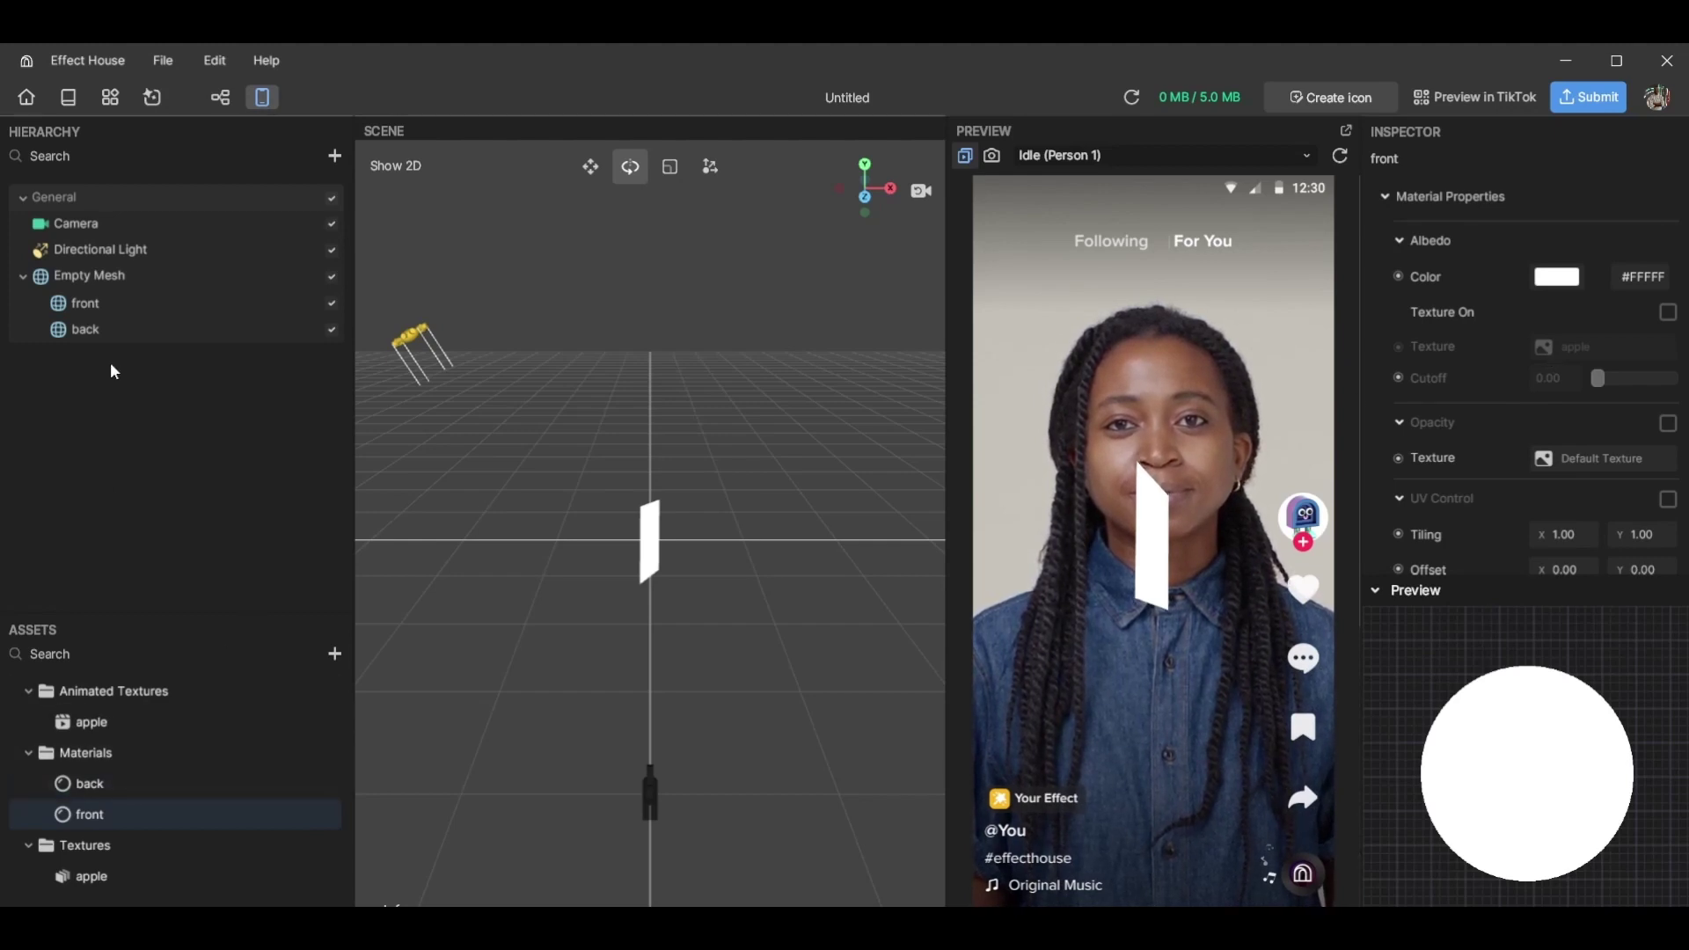
Set the back plane's rotation to 0 on the X, Y and Z axes
left_click(114, 298)
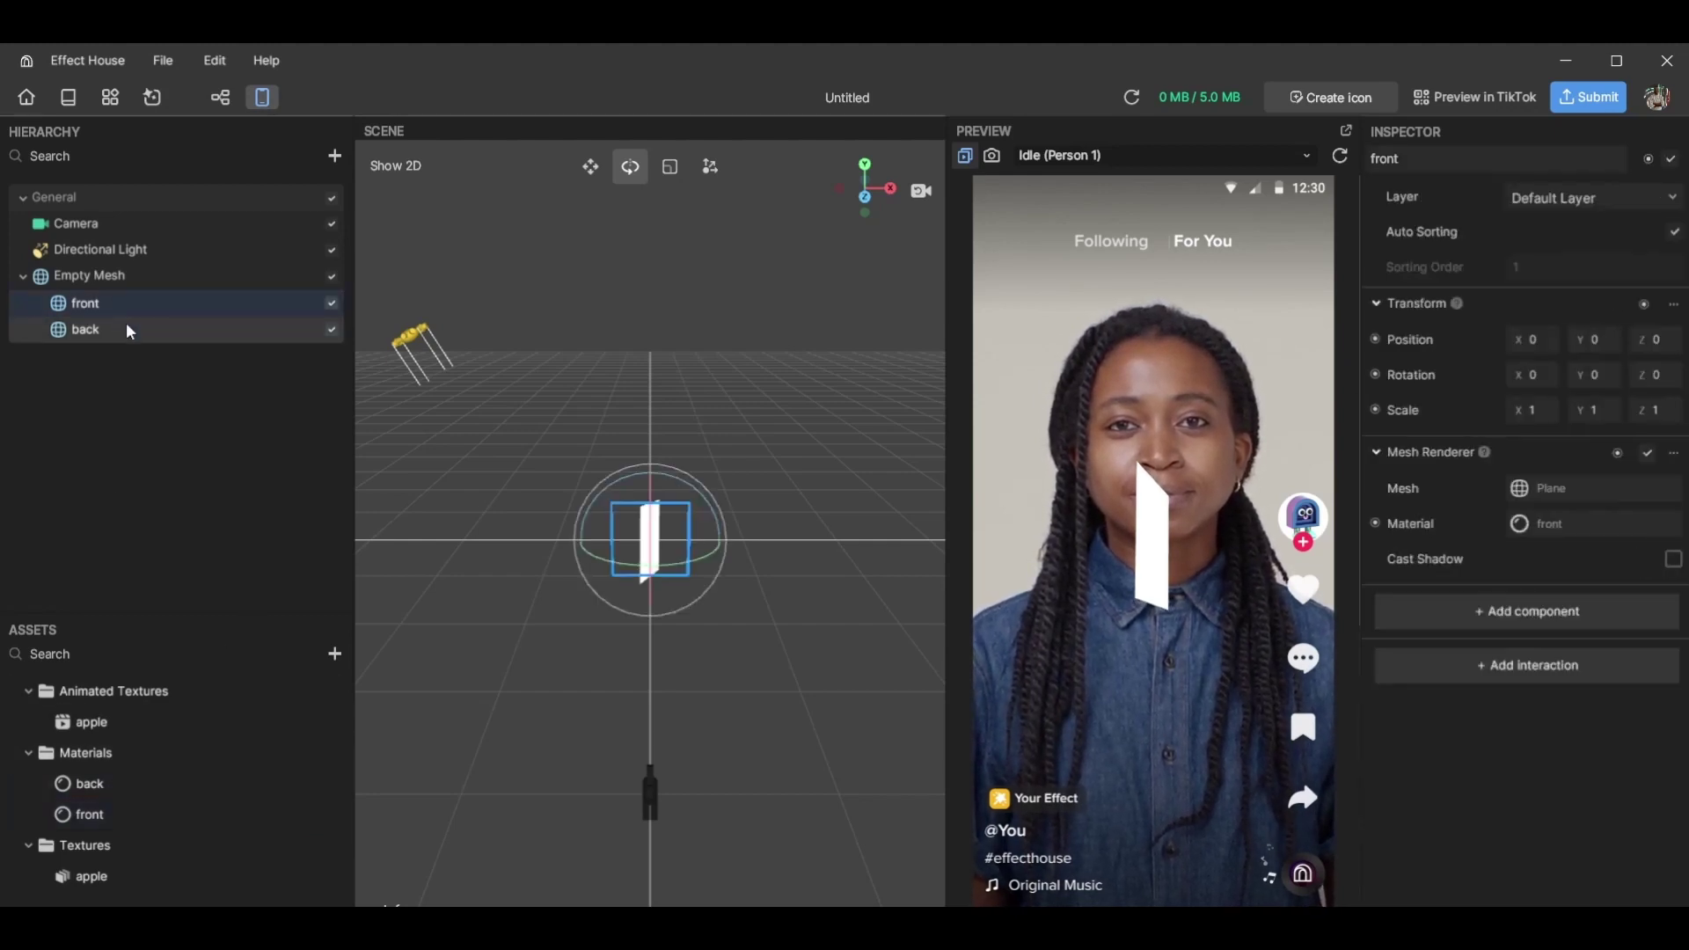
left_click(125, 324)
left_click(128, 306)
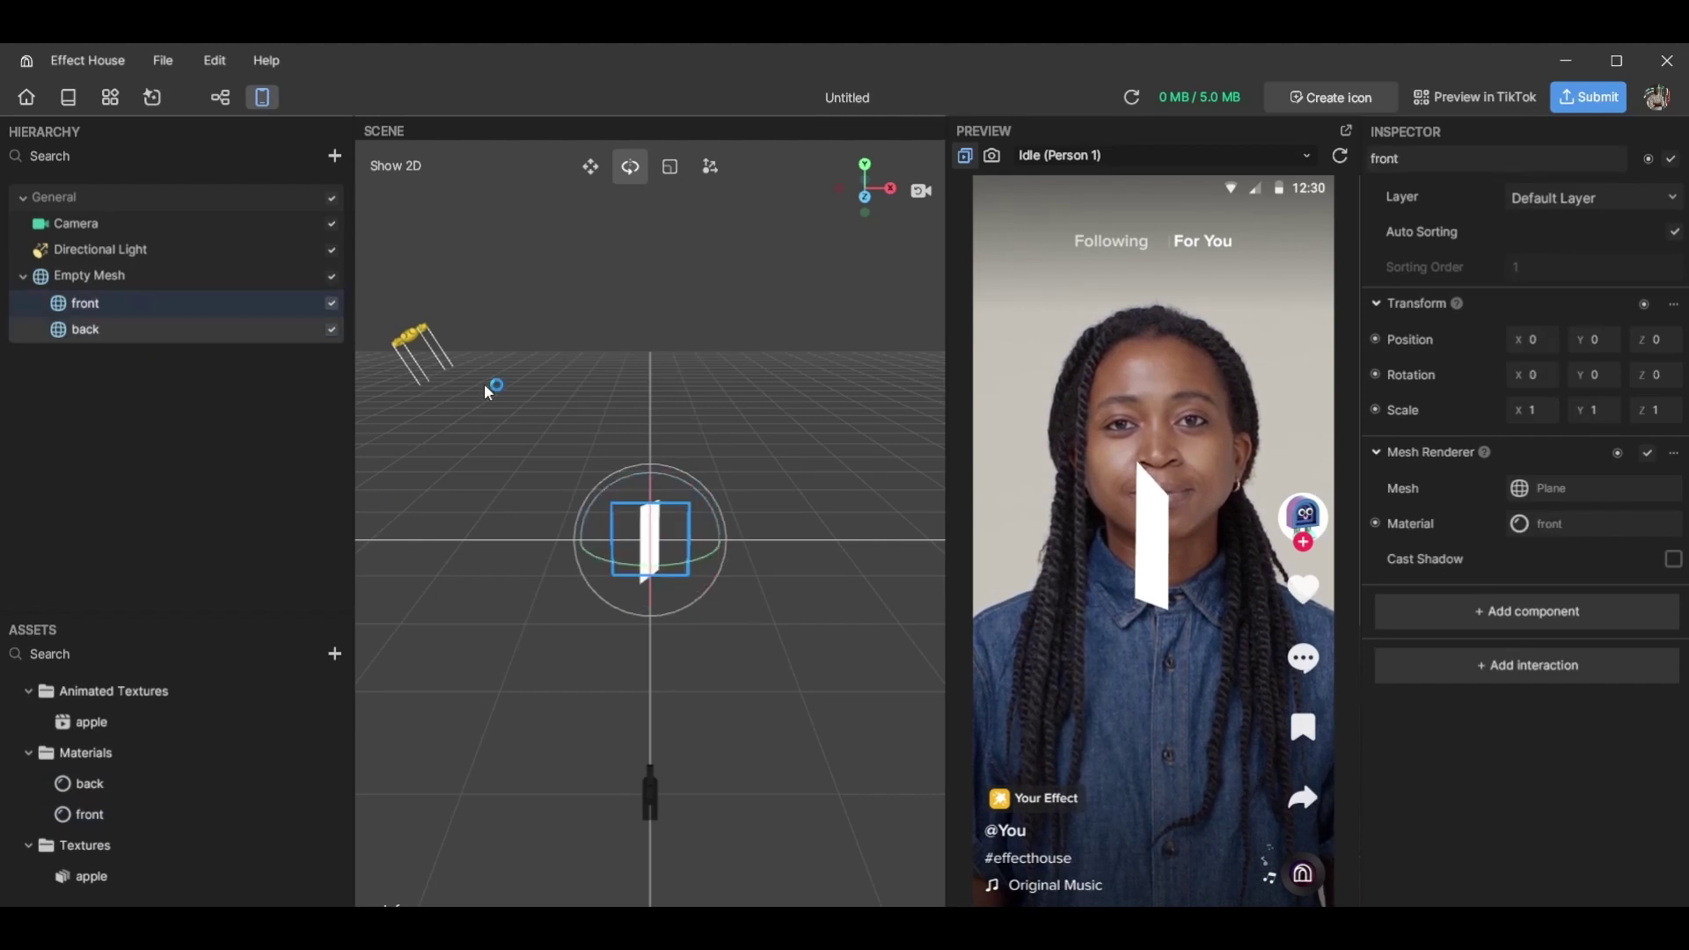
left_click(103, 330)
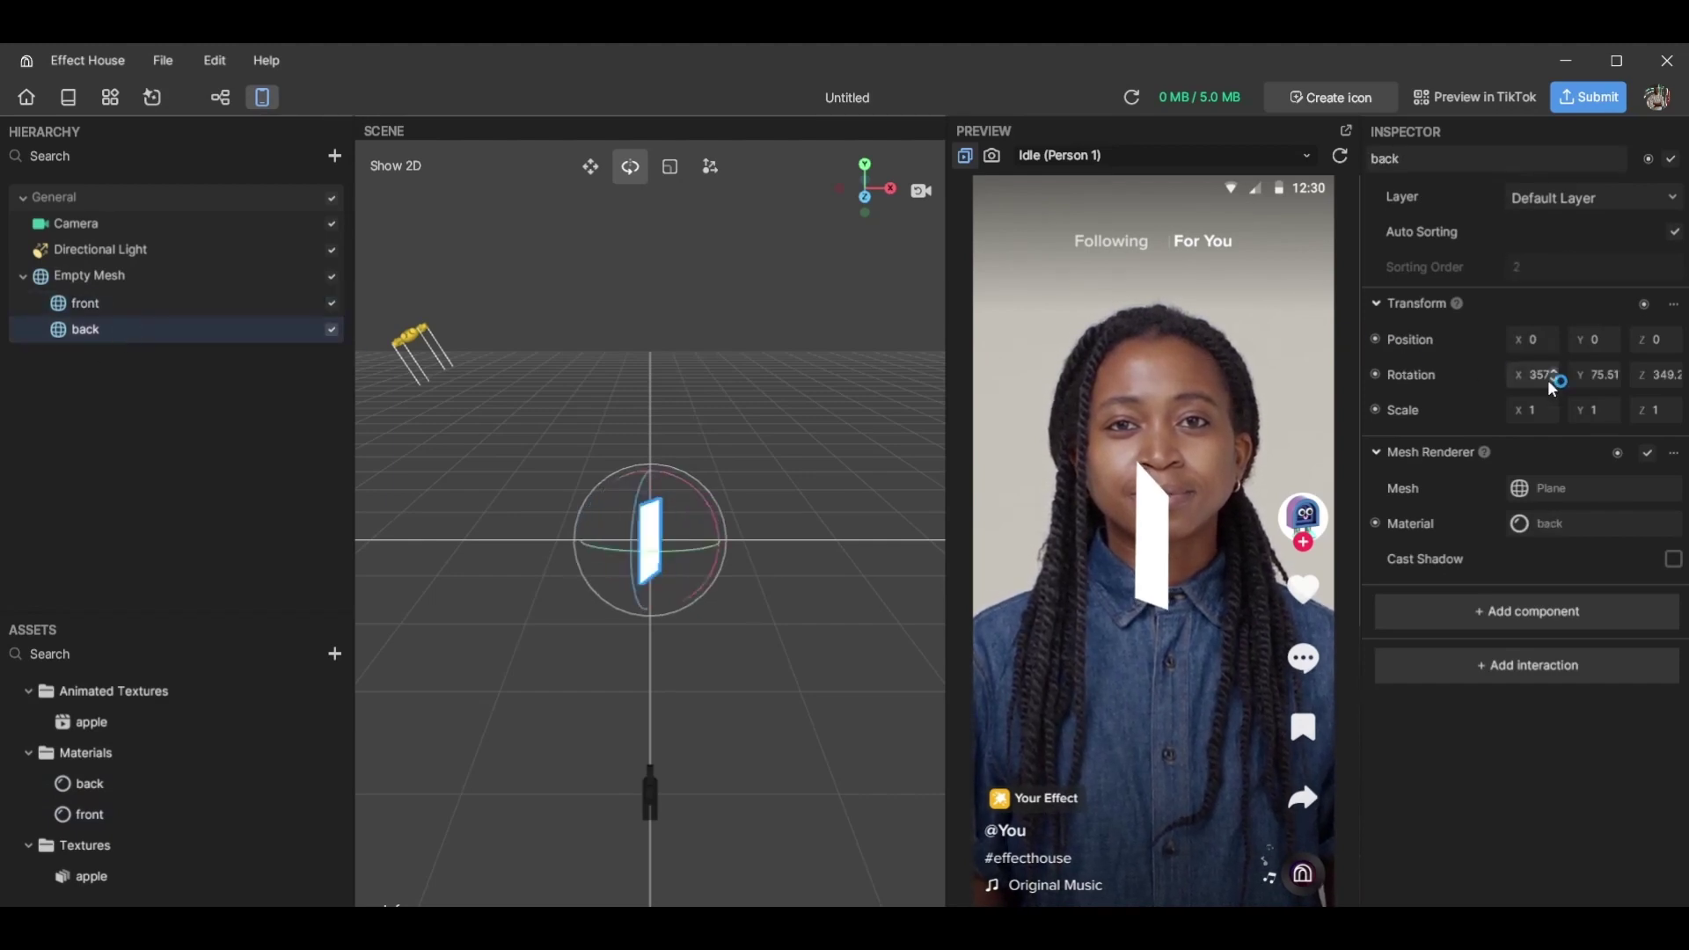
type("0")
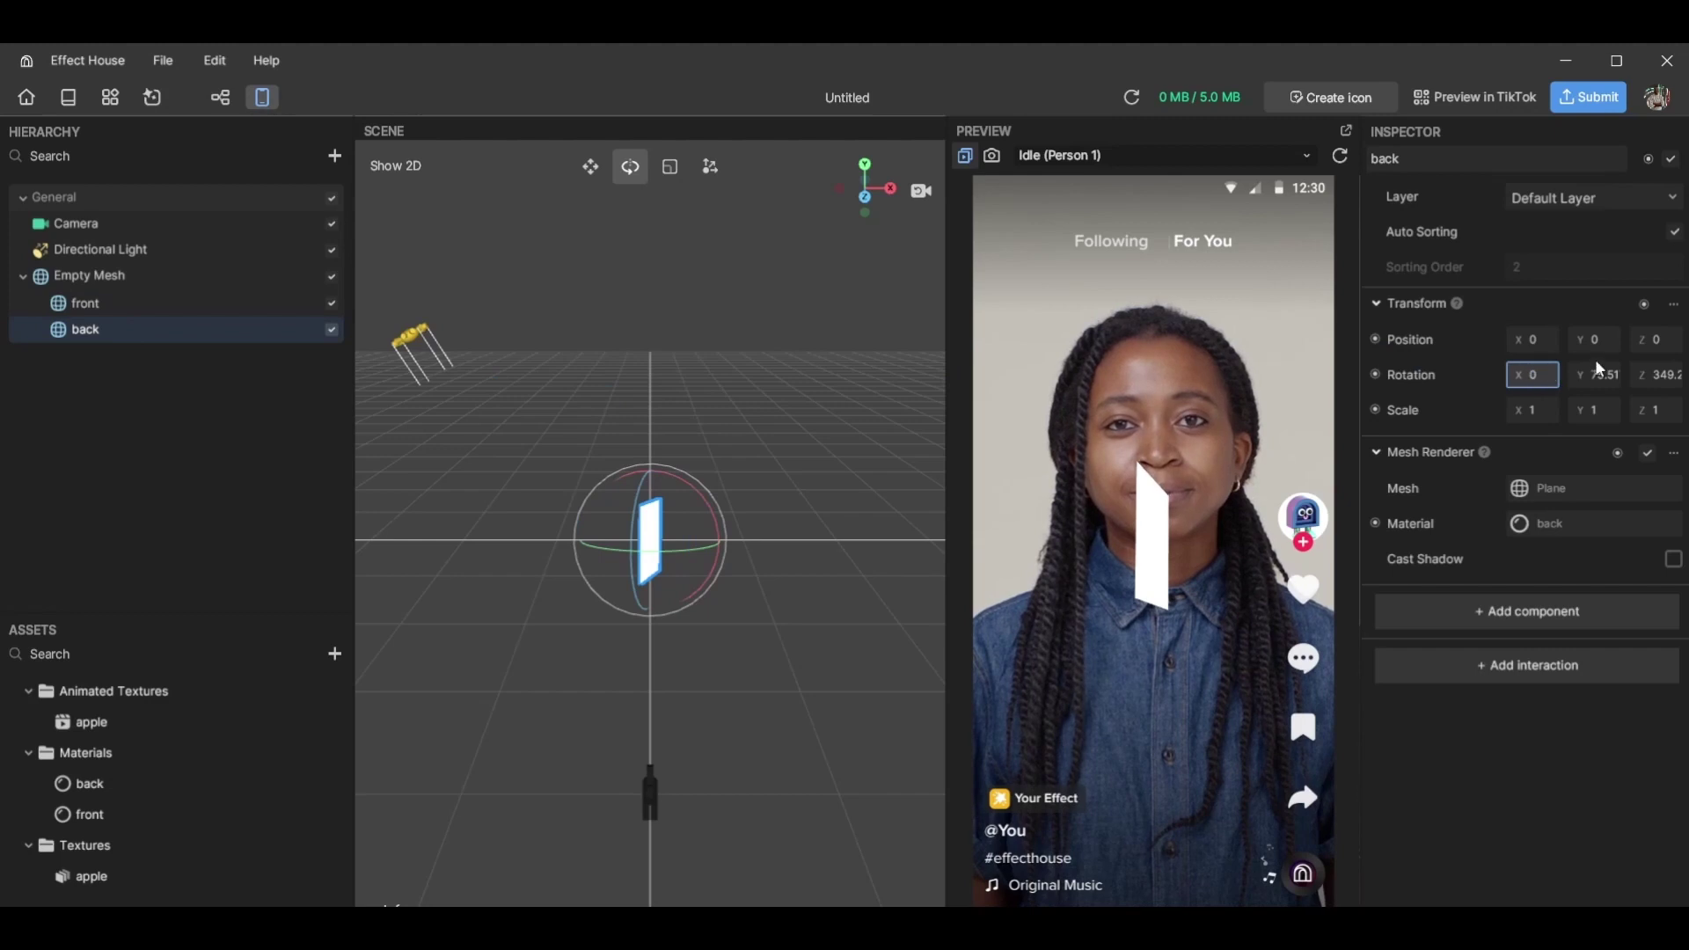
key("Return")
double_click(1613, 376)
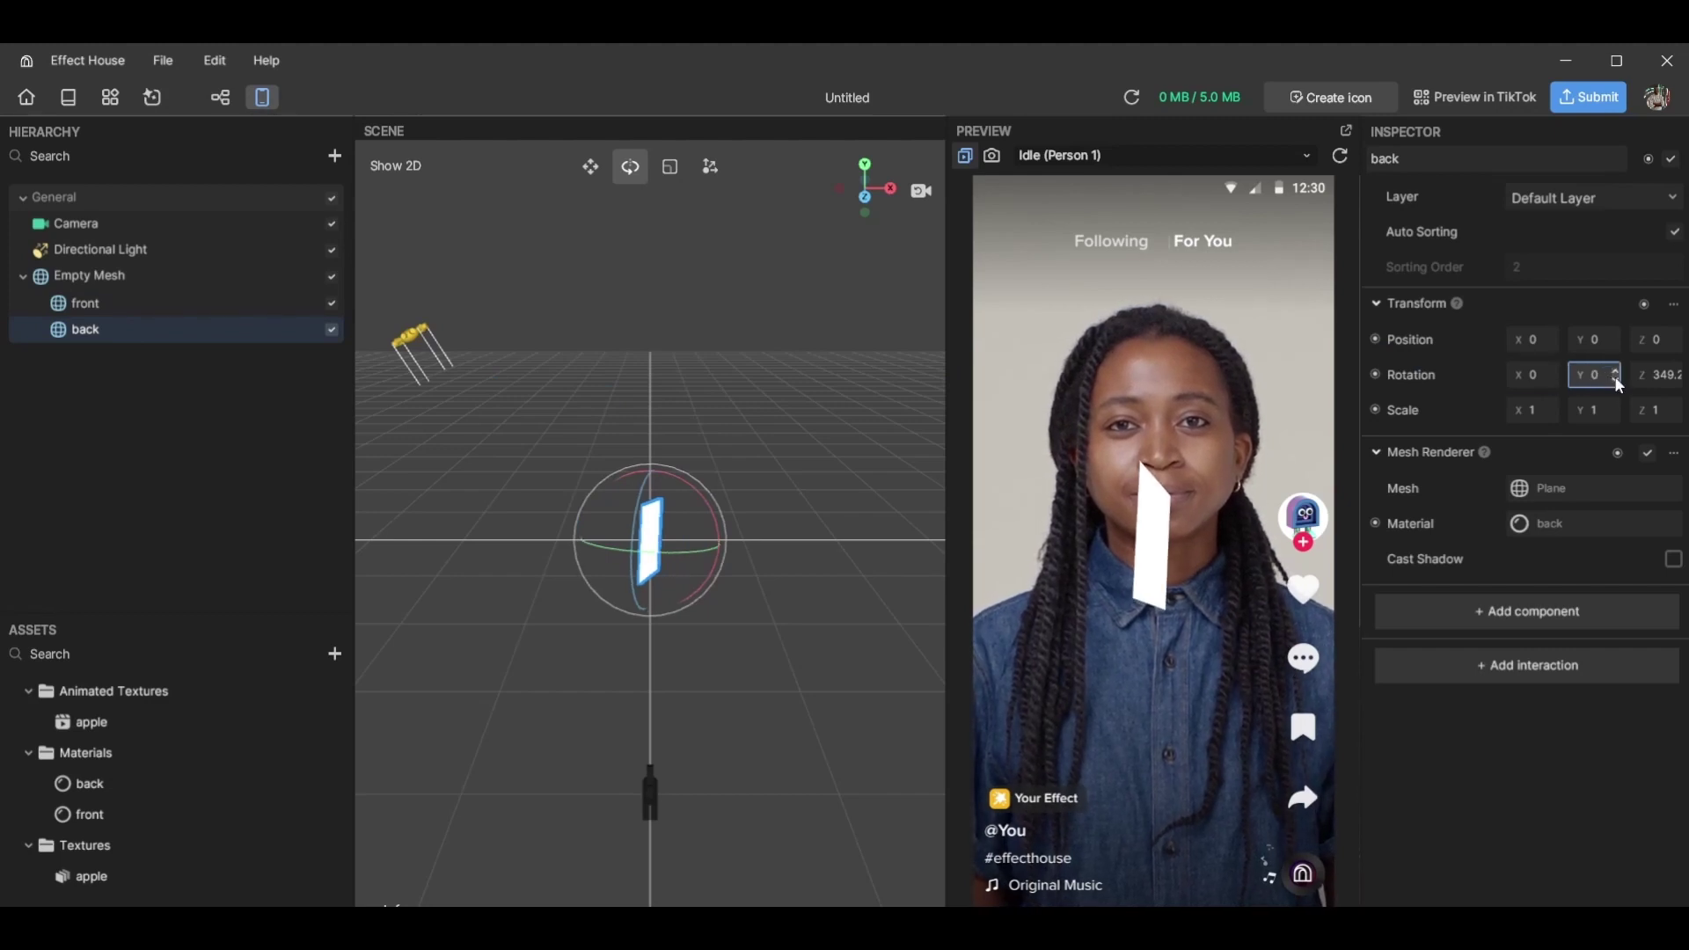
type("0")
left_click(1660, 377)
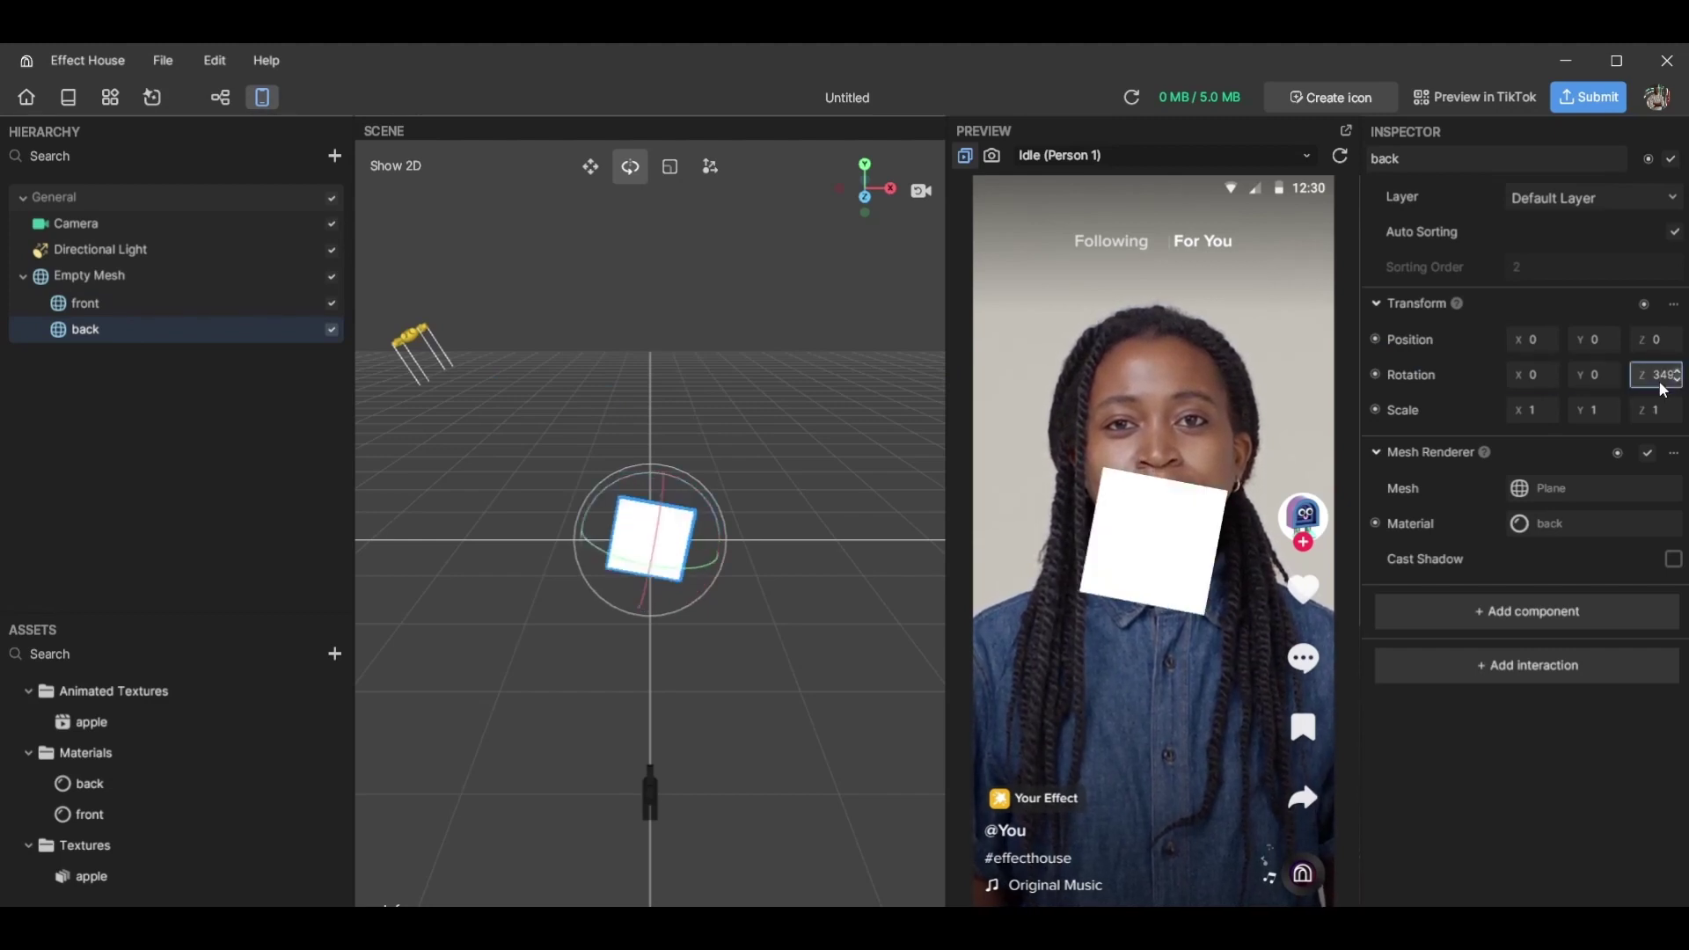
type("0")
key("Return")
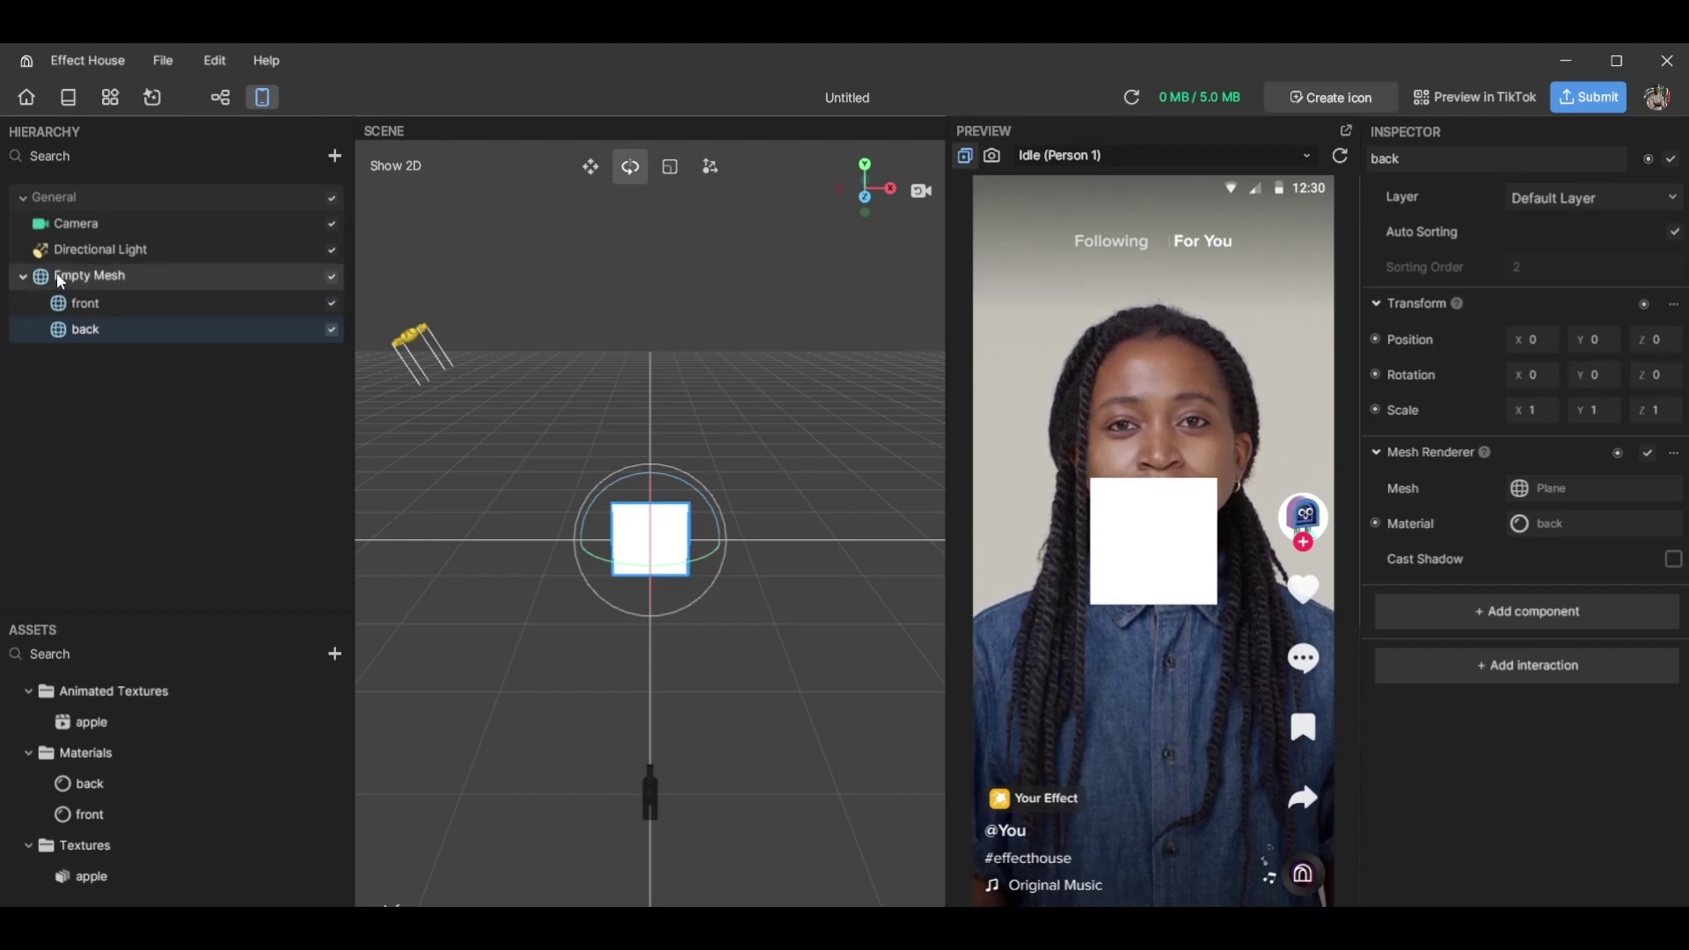
Rotate the Empty Mesh group about its Y axis as a test and set its Y rotation back to 0
left_click(88, 275)
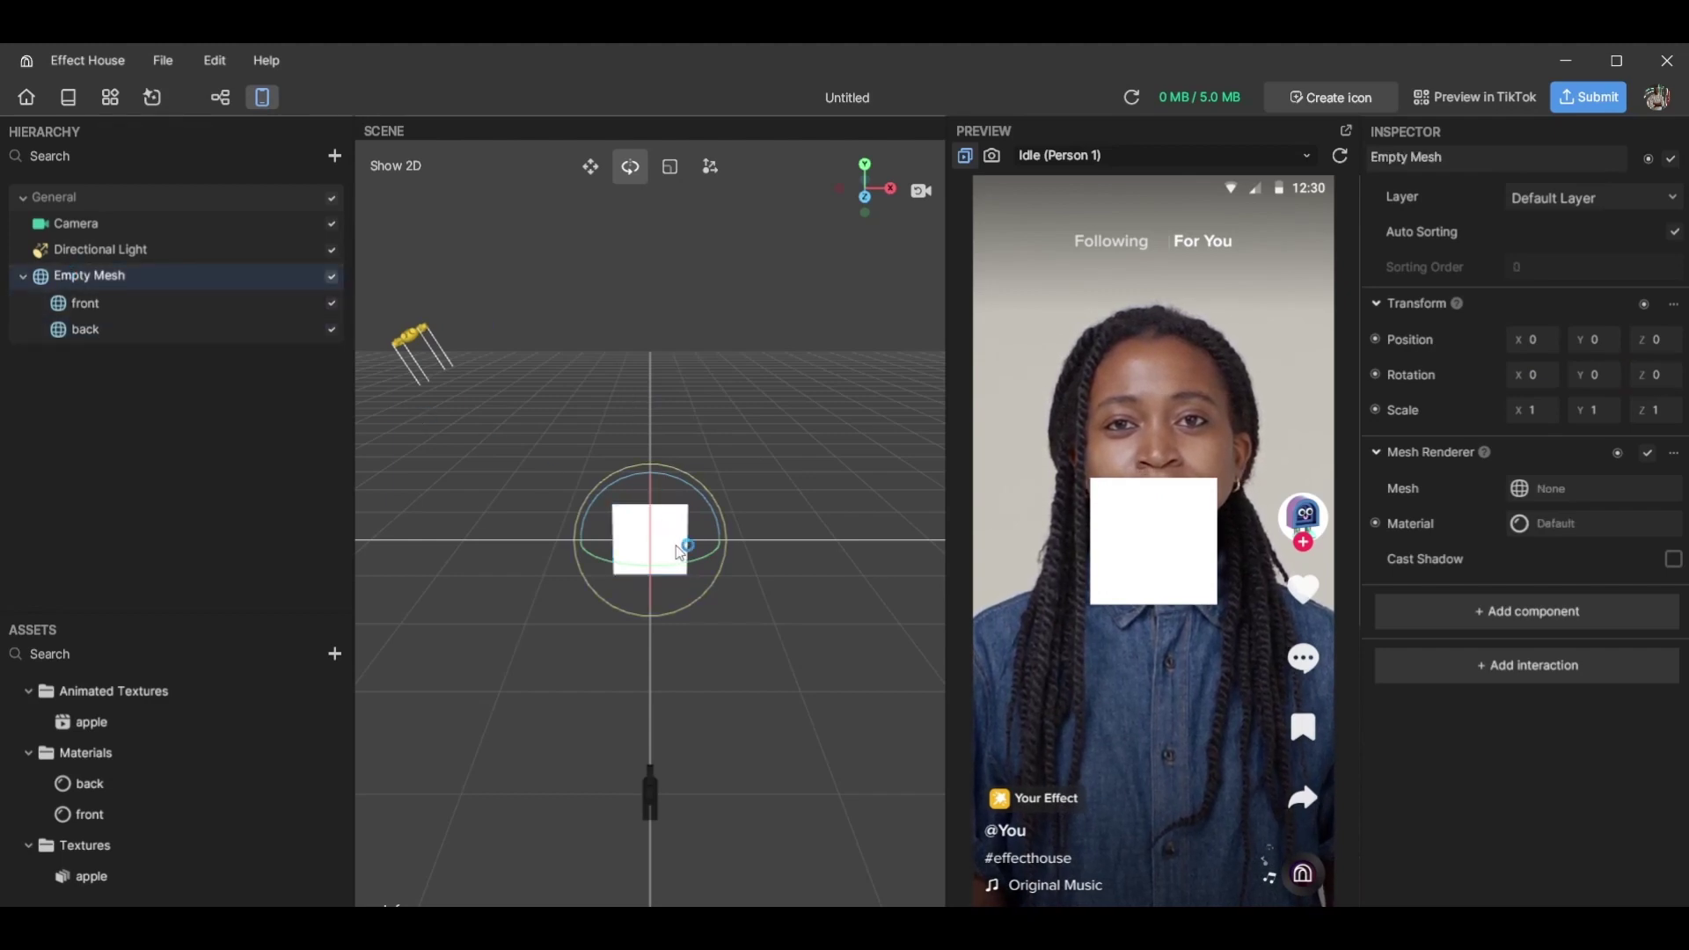
left_click_drag(701, 558, 648, 536)
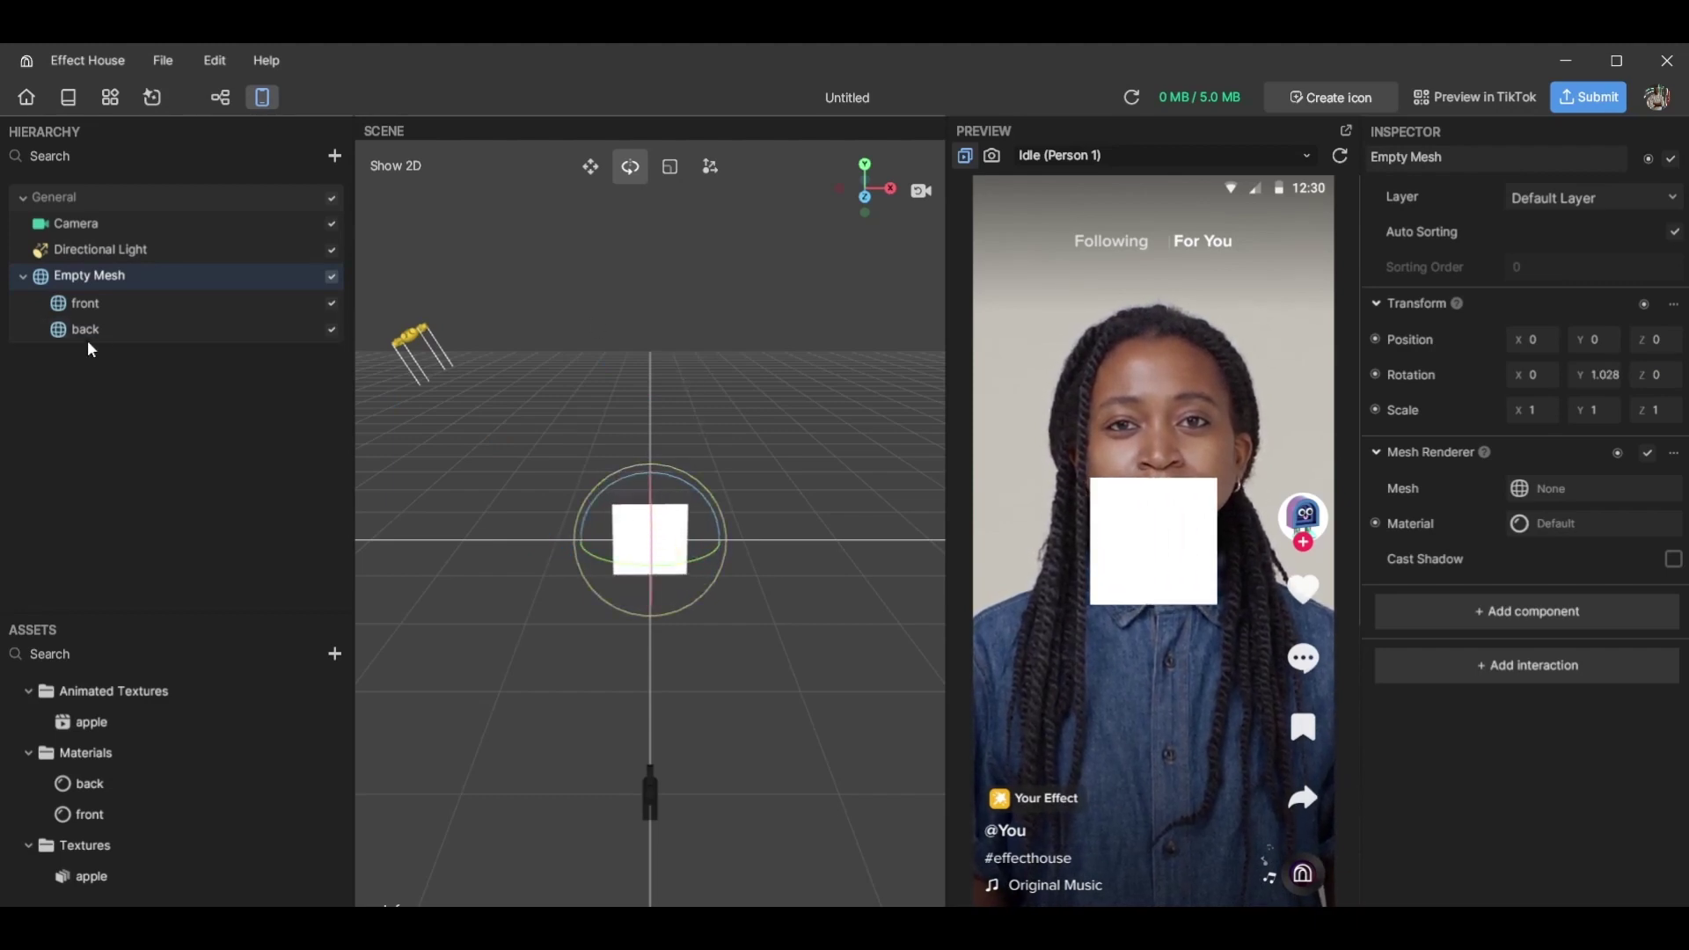
double_click(1583, 375)
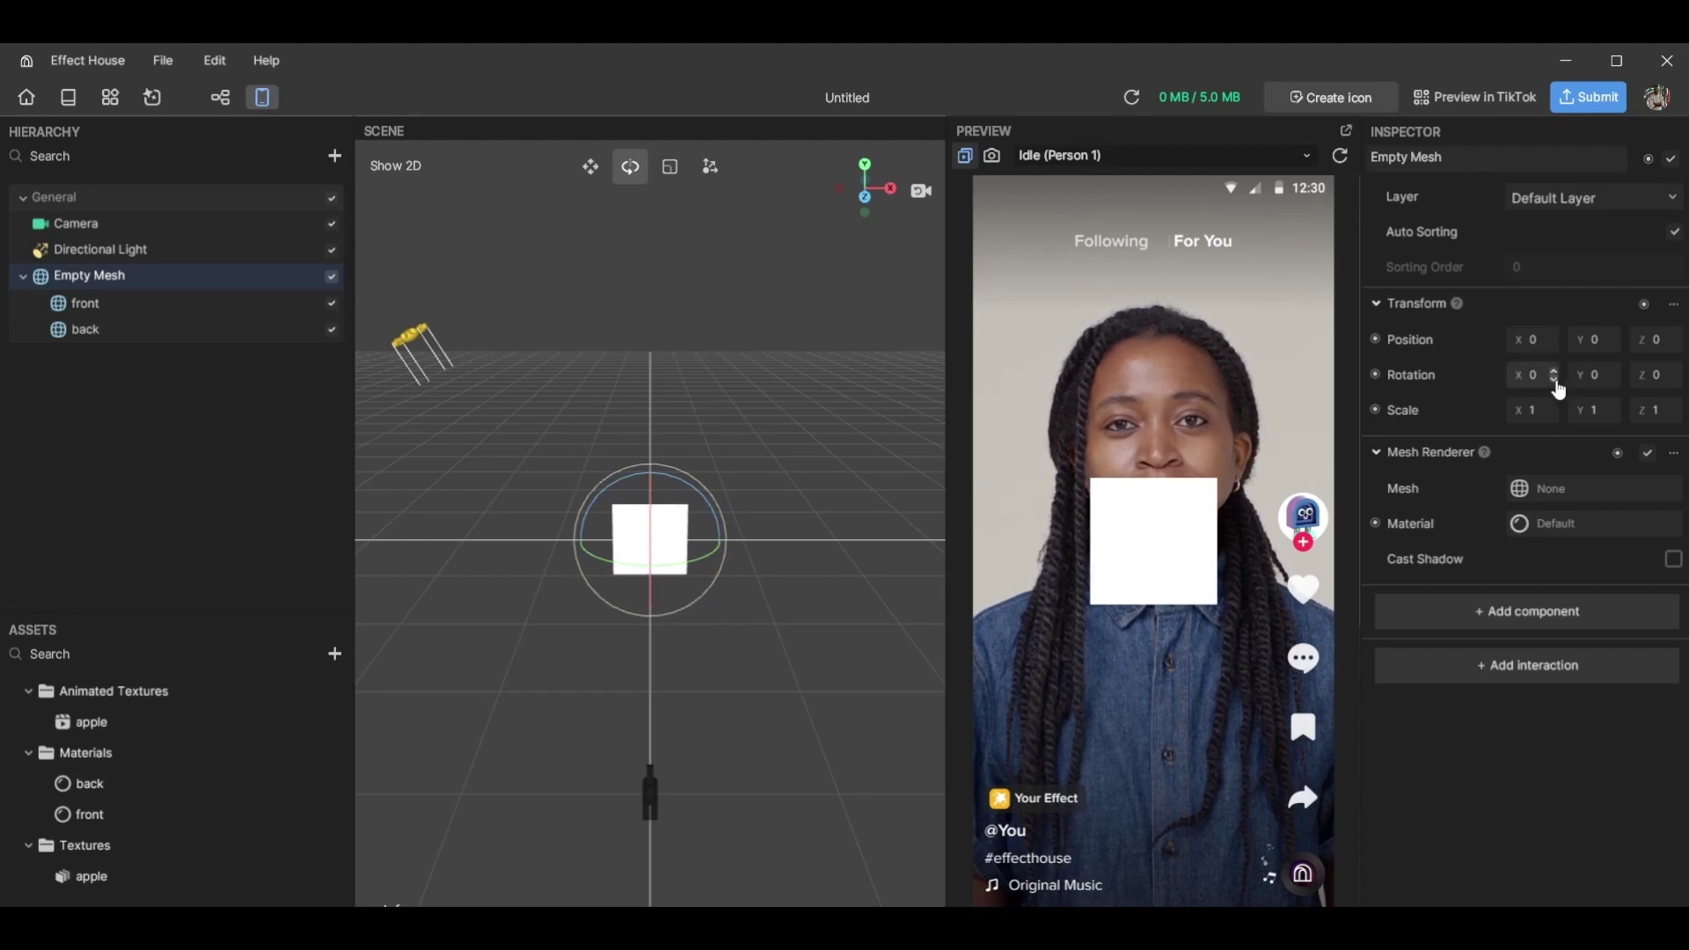
type("0")
key("Return")
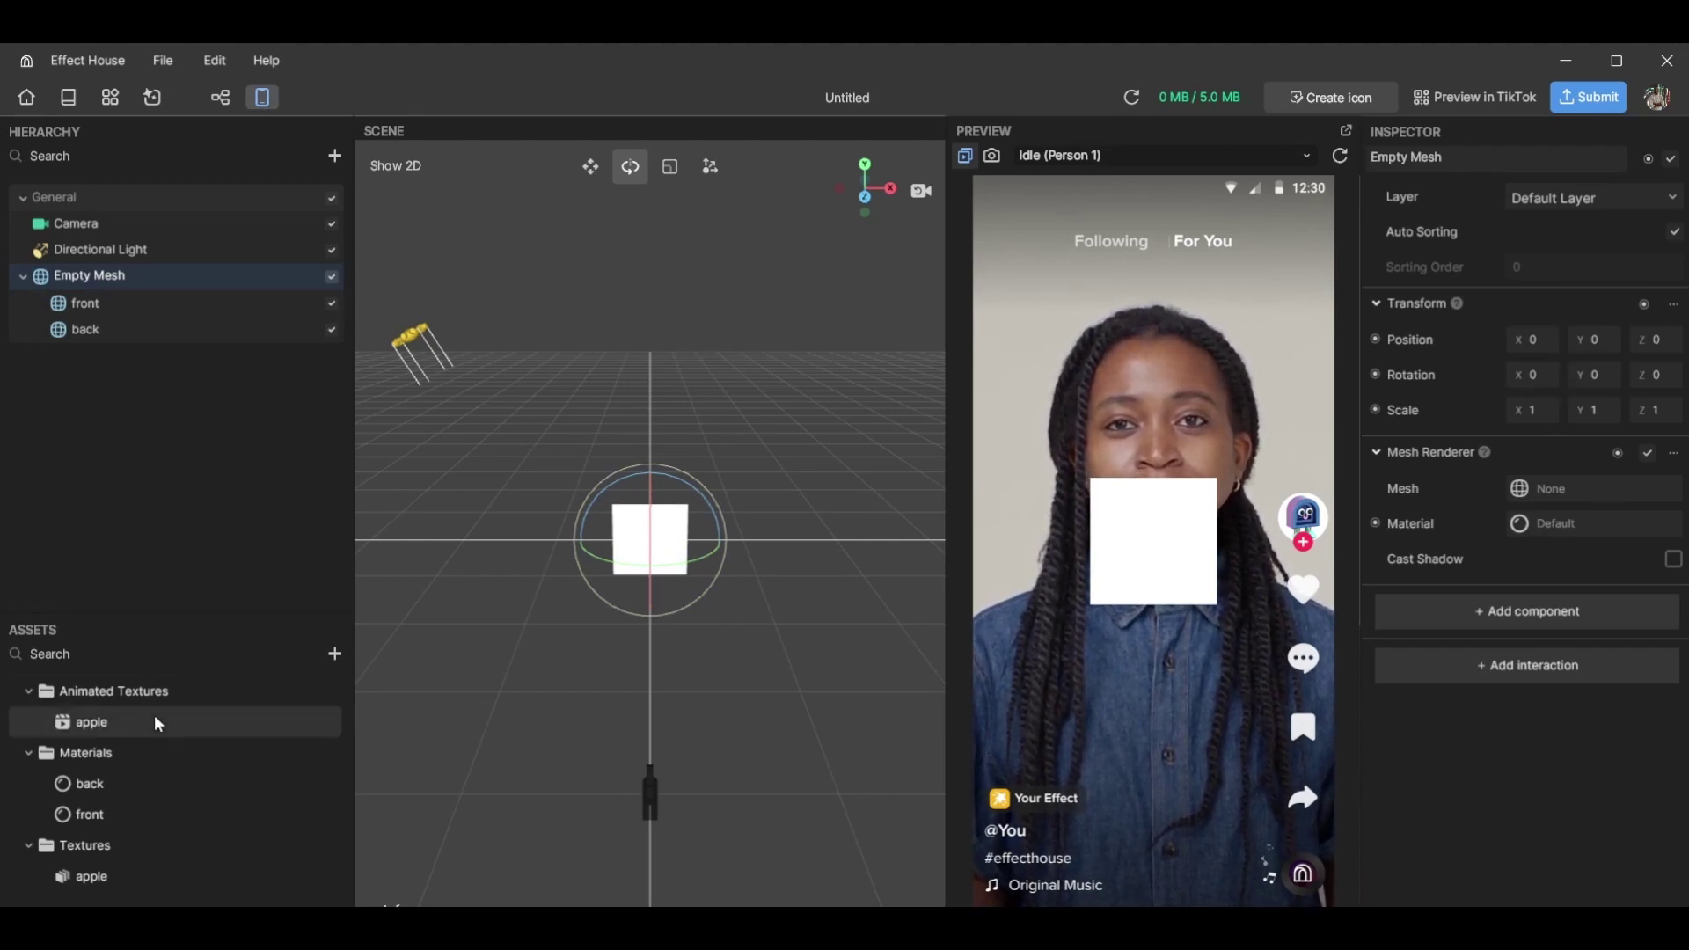
Import the plate image from the My favorite snacks folder on the computer as a texture
left_click(117, 313)
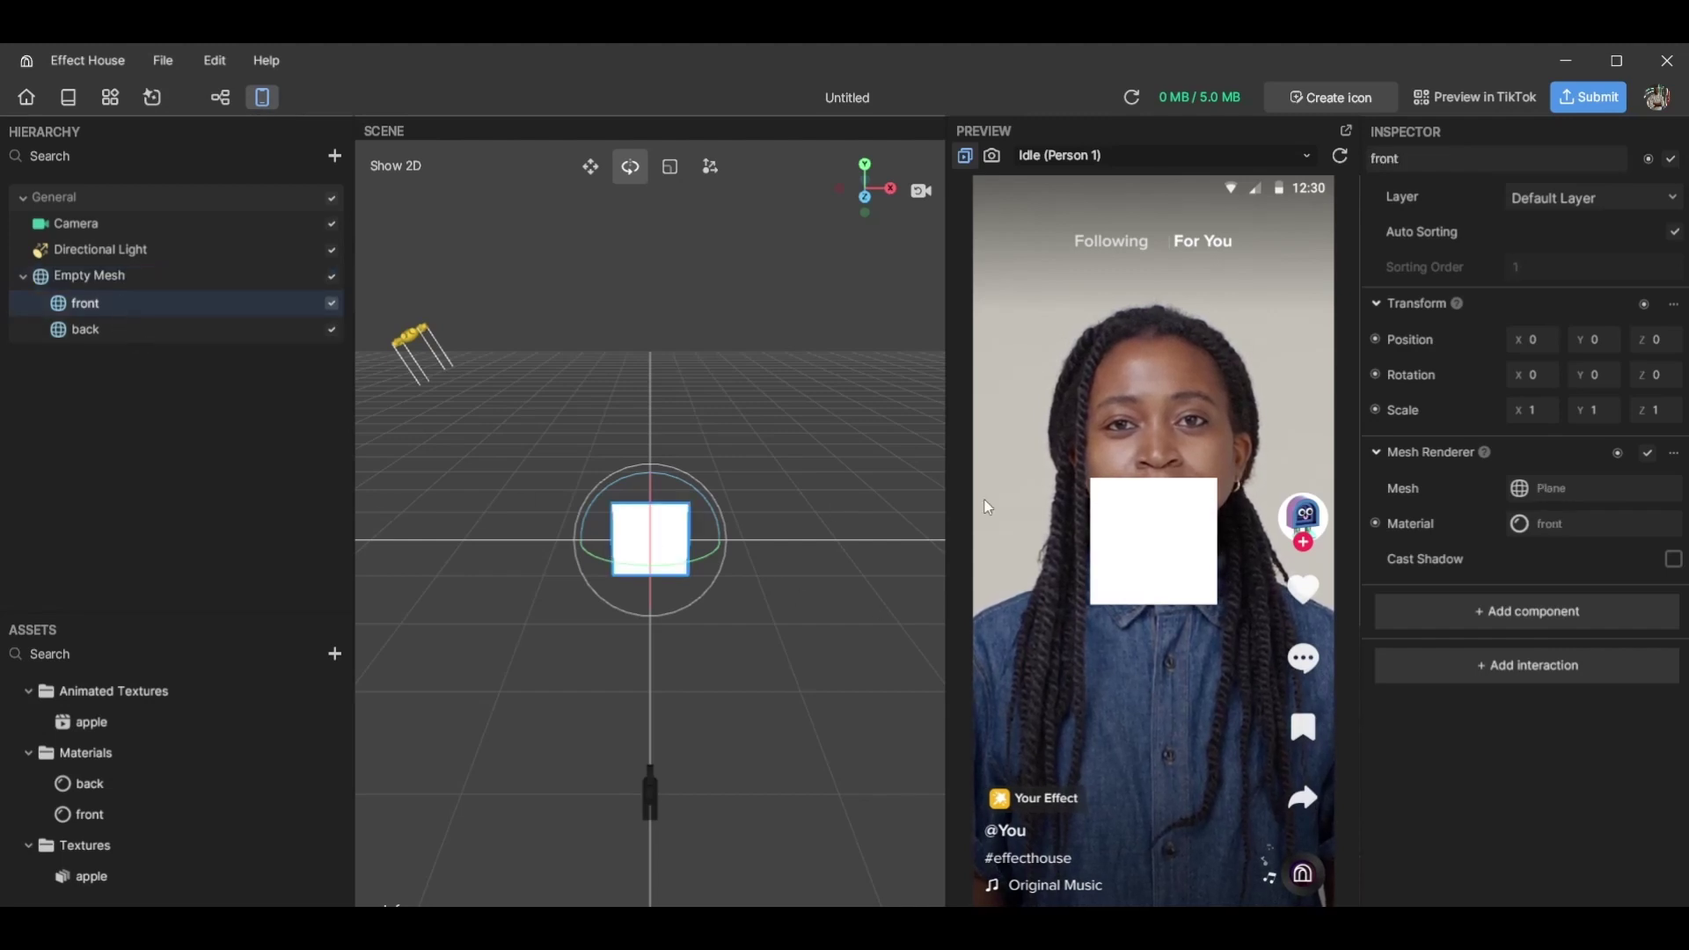
left_click(337, 651)
mouse_move(482, 630)
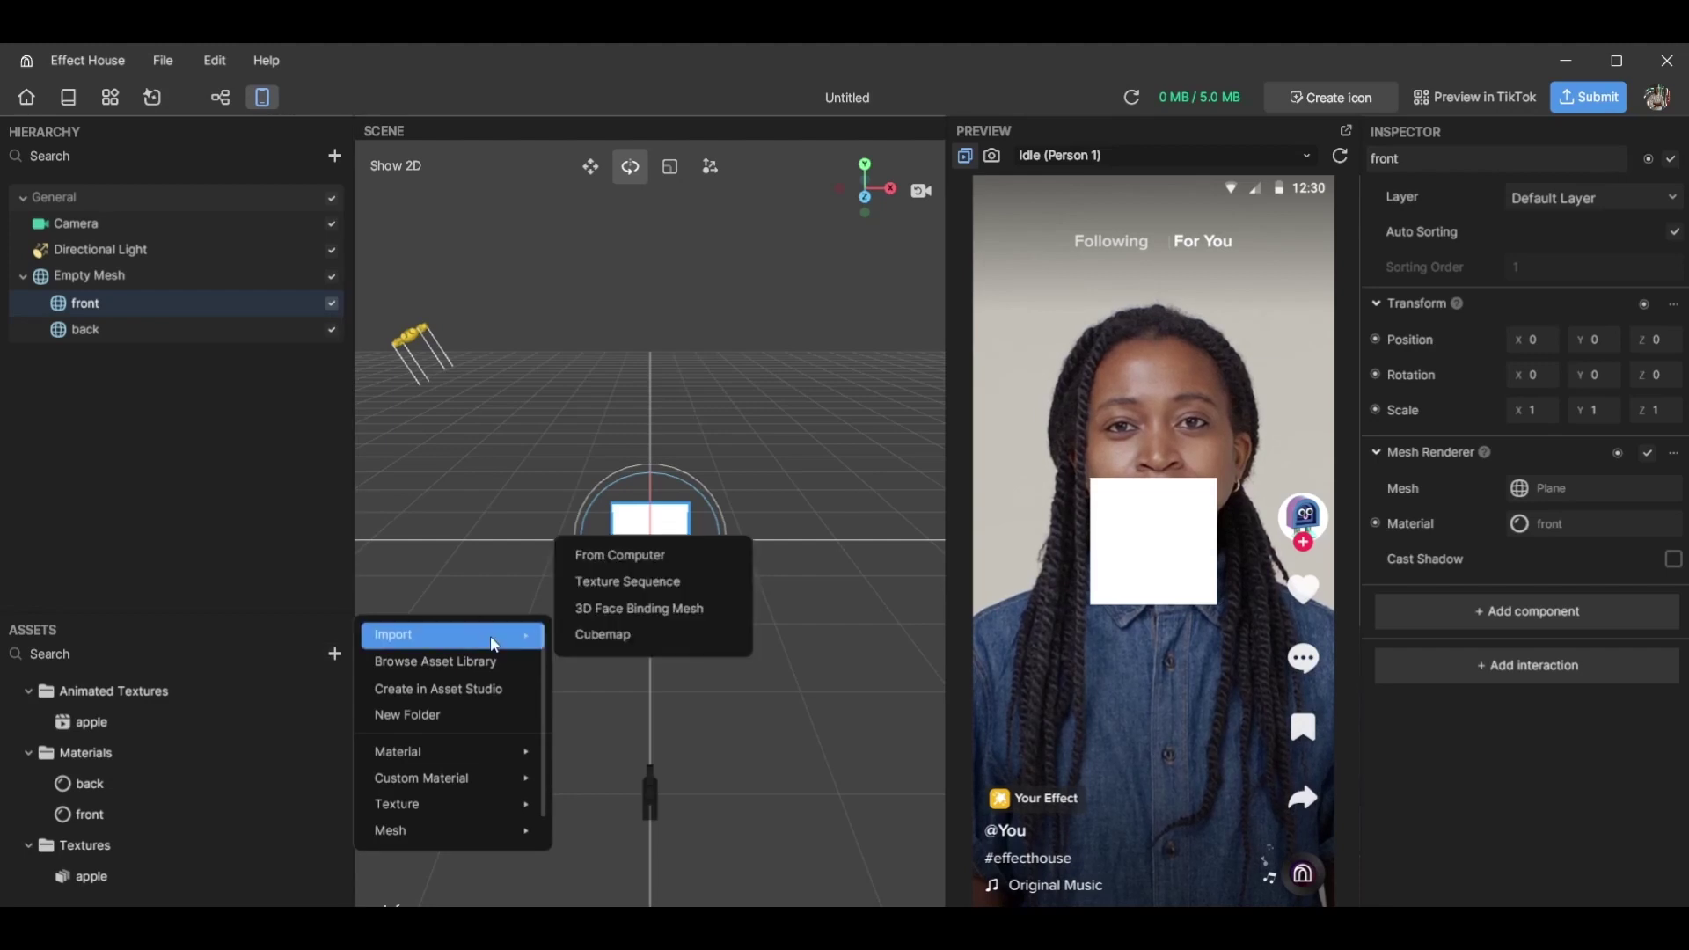
left_click(677, 562)
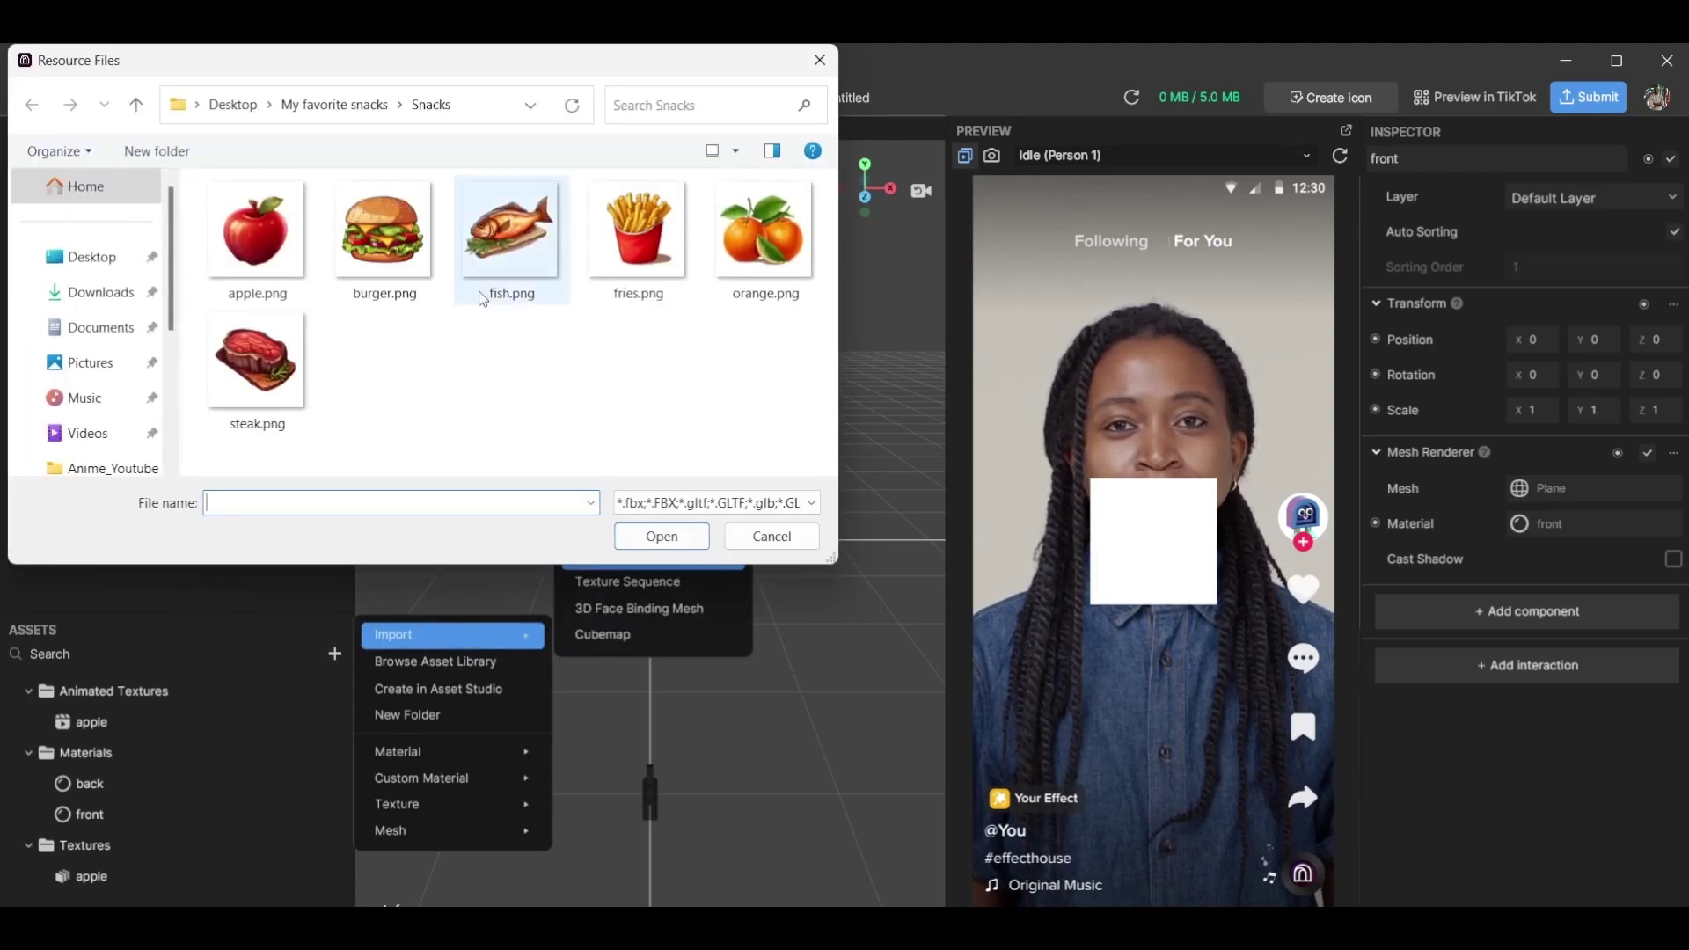
left_click(334, 105)
left_click(387, 239)
left_click(660, 535)
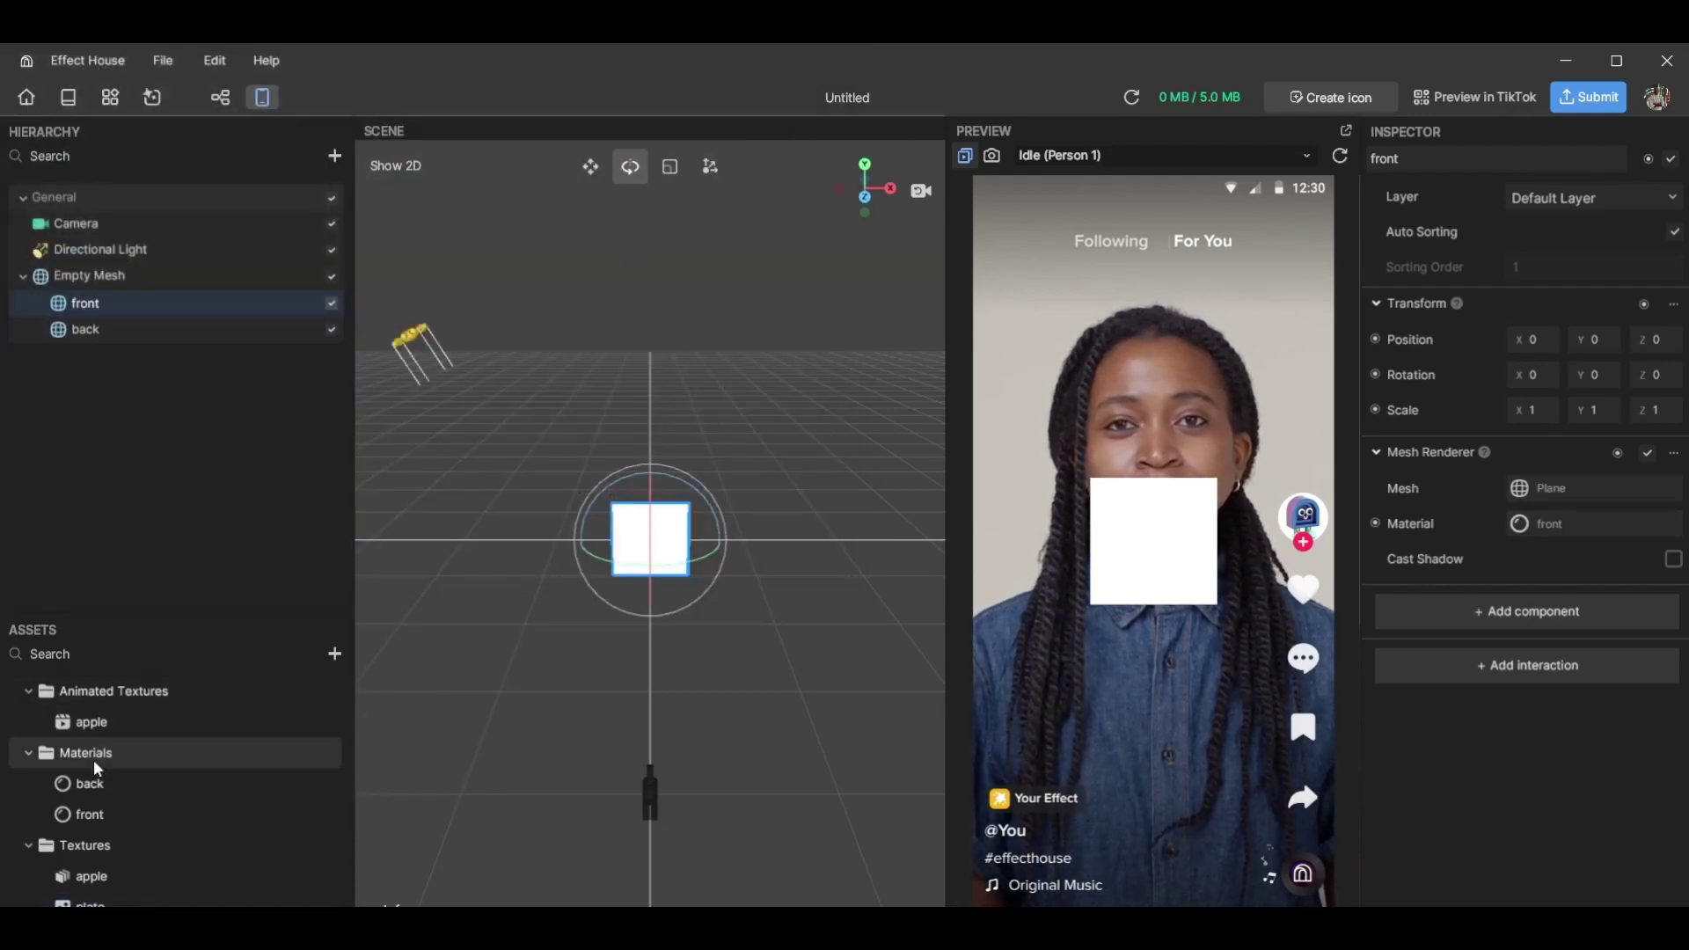
Turn on the albedo texture of the front material and assign the plate texture to it
left_click(102, 819)
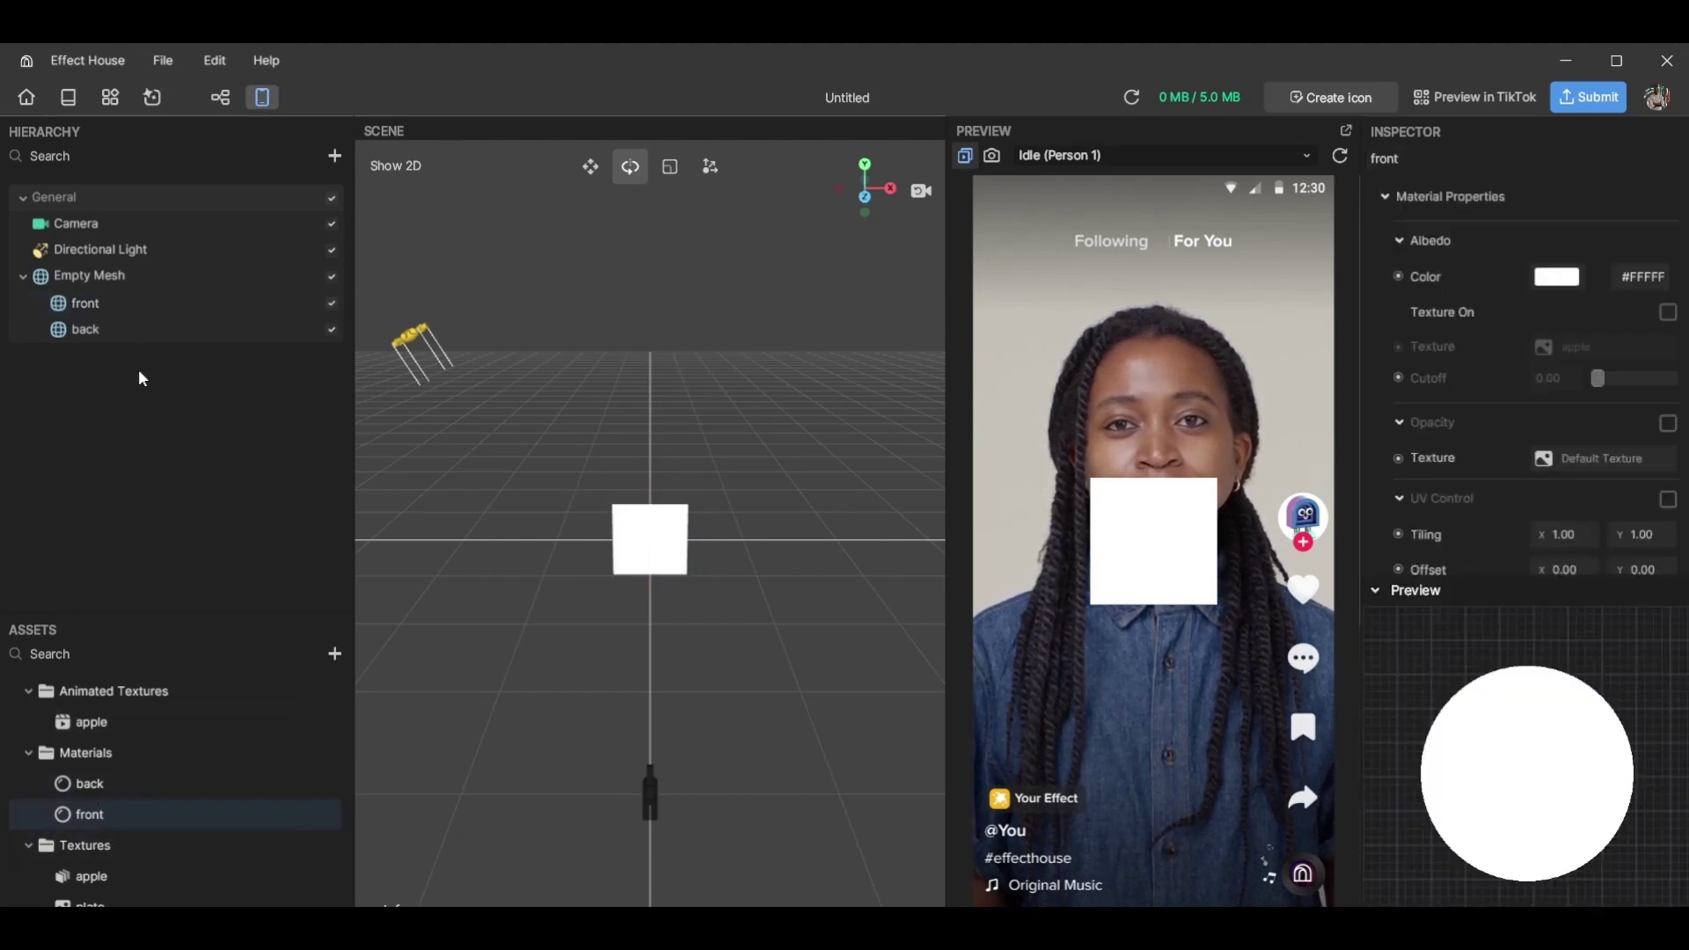
left_click(120, 303)
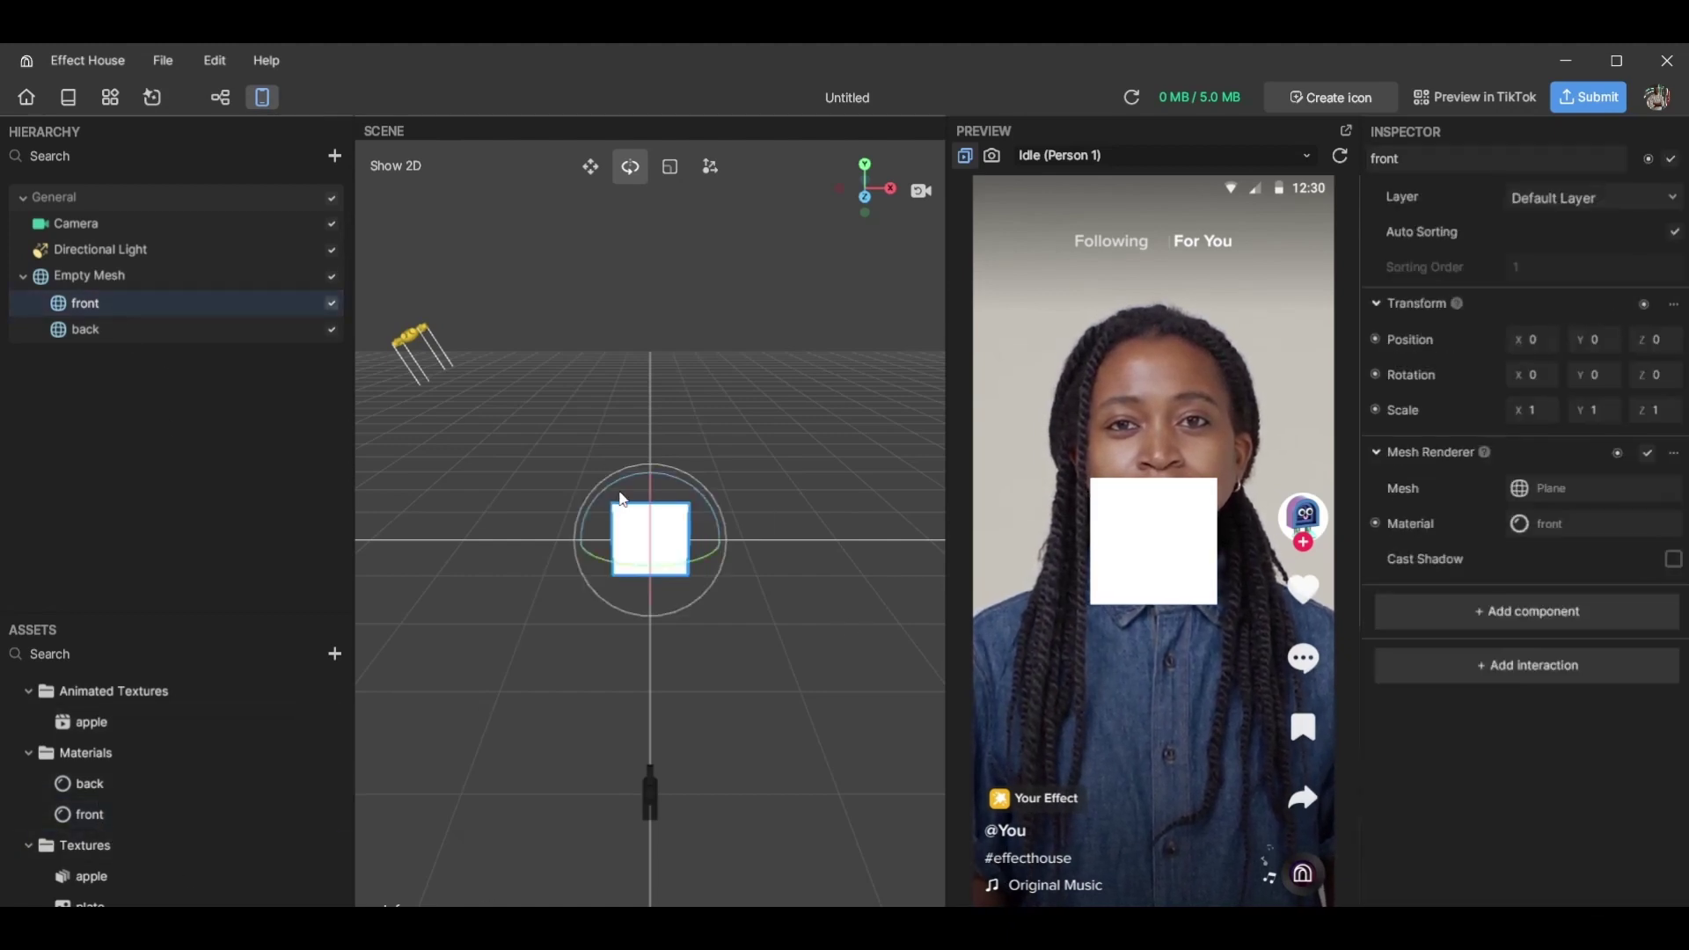
left_click(94, 784)
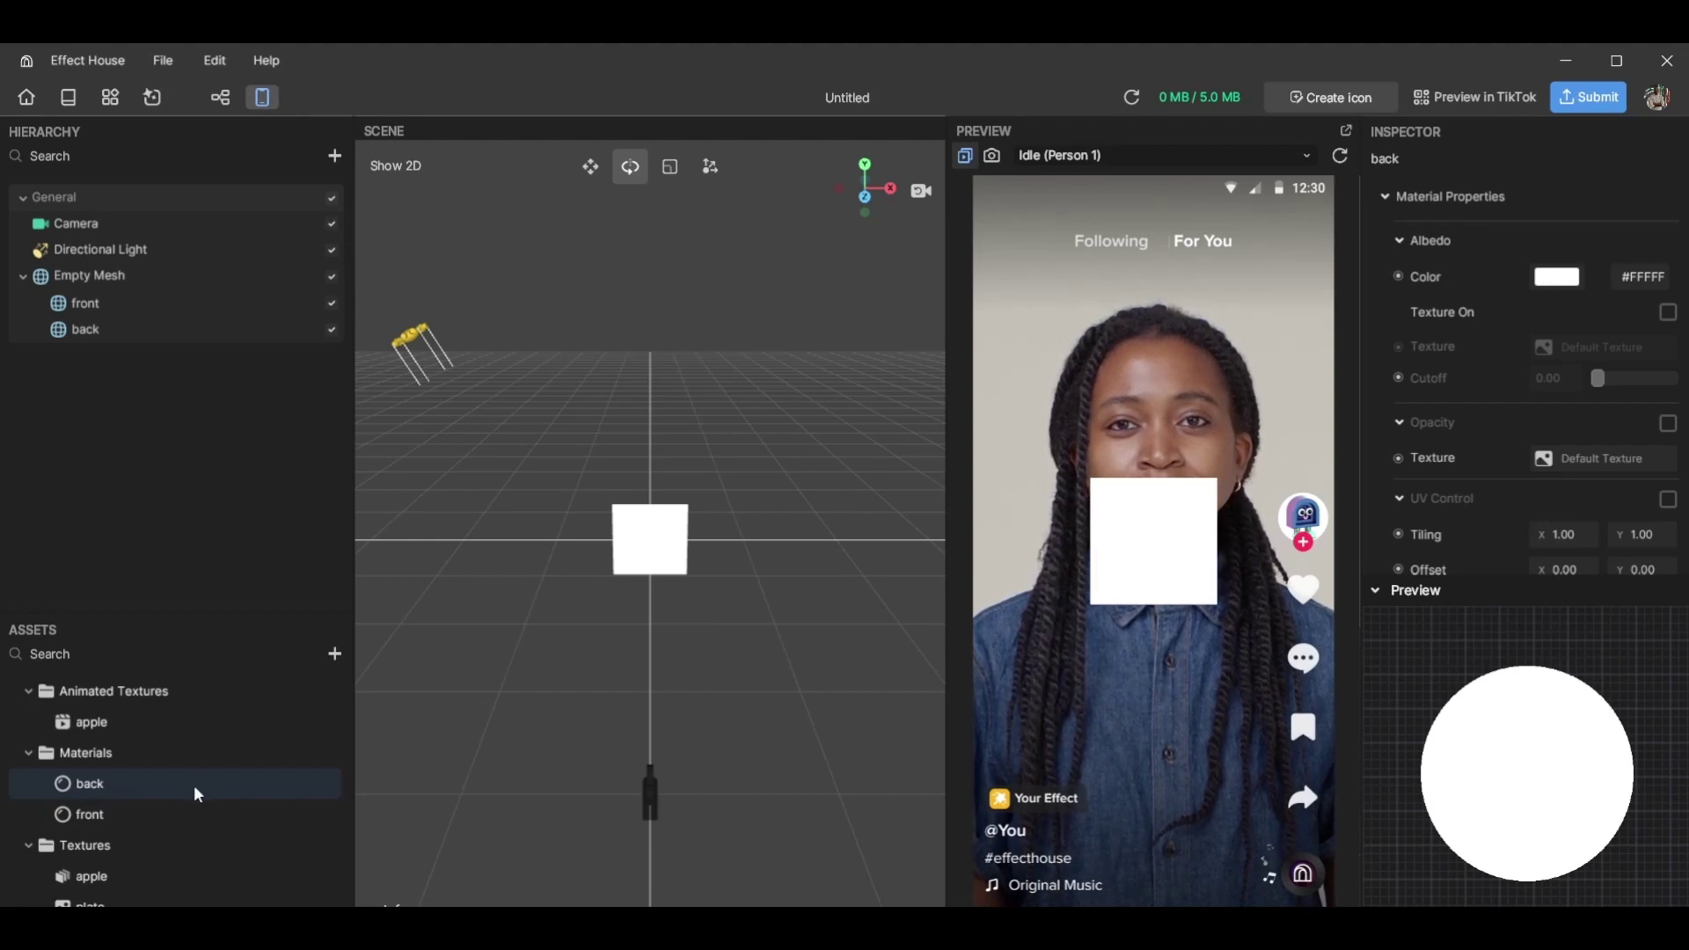
left_click(107, 806)
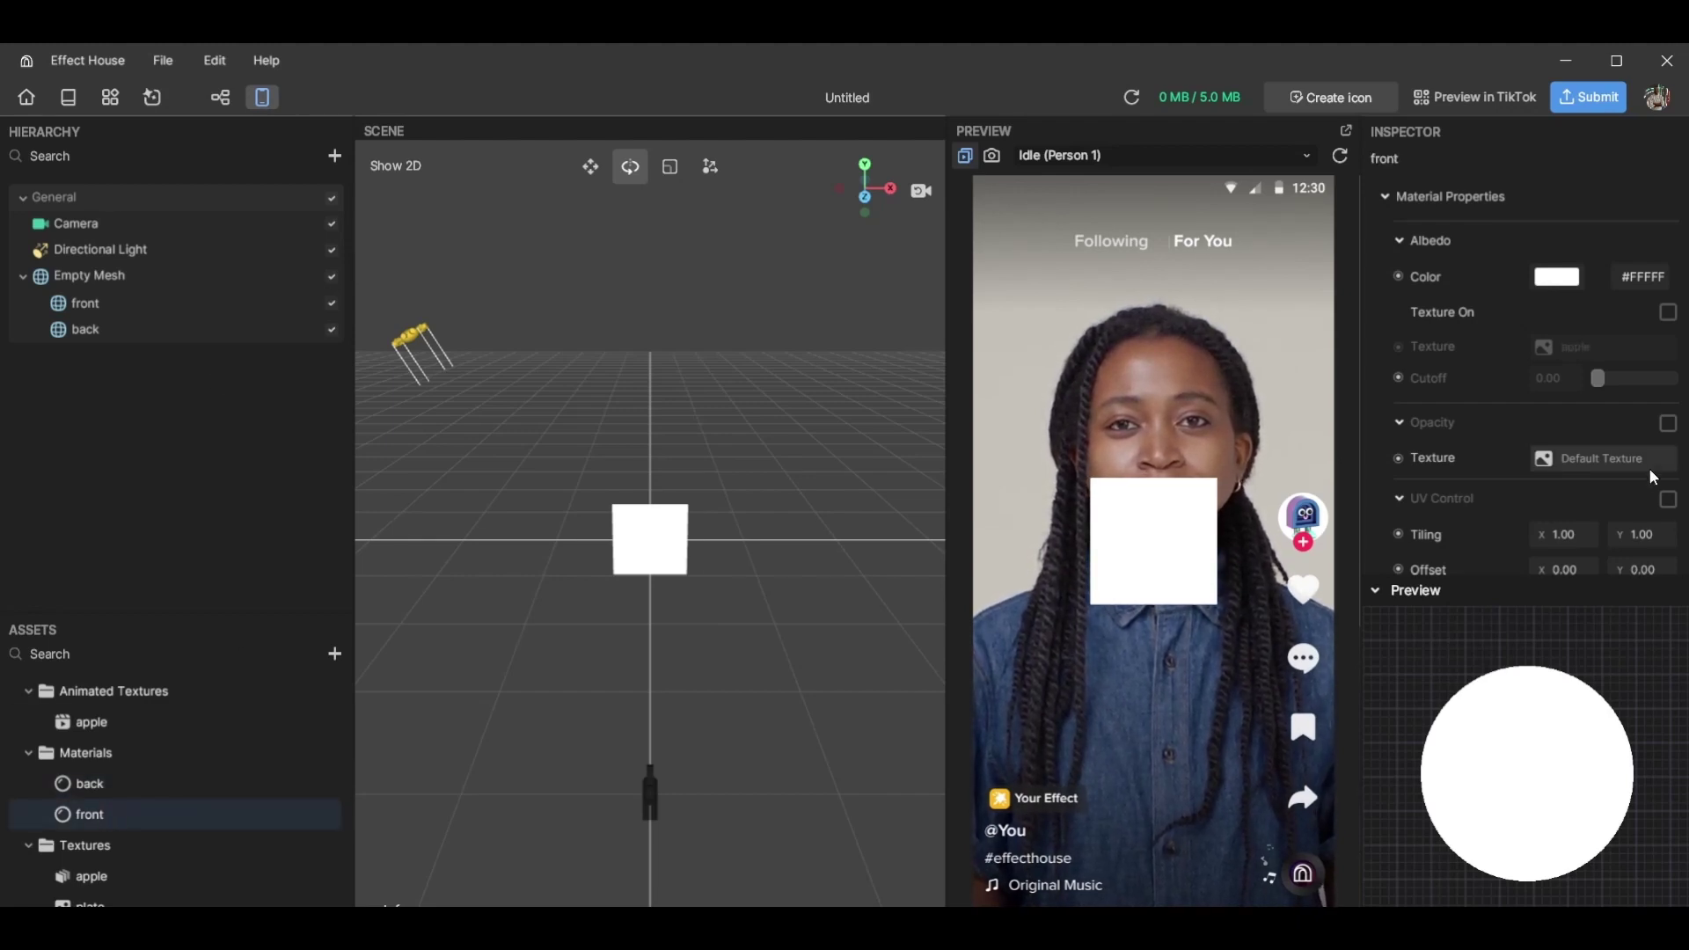
left_click(1668, 314)
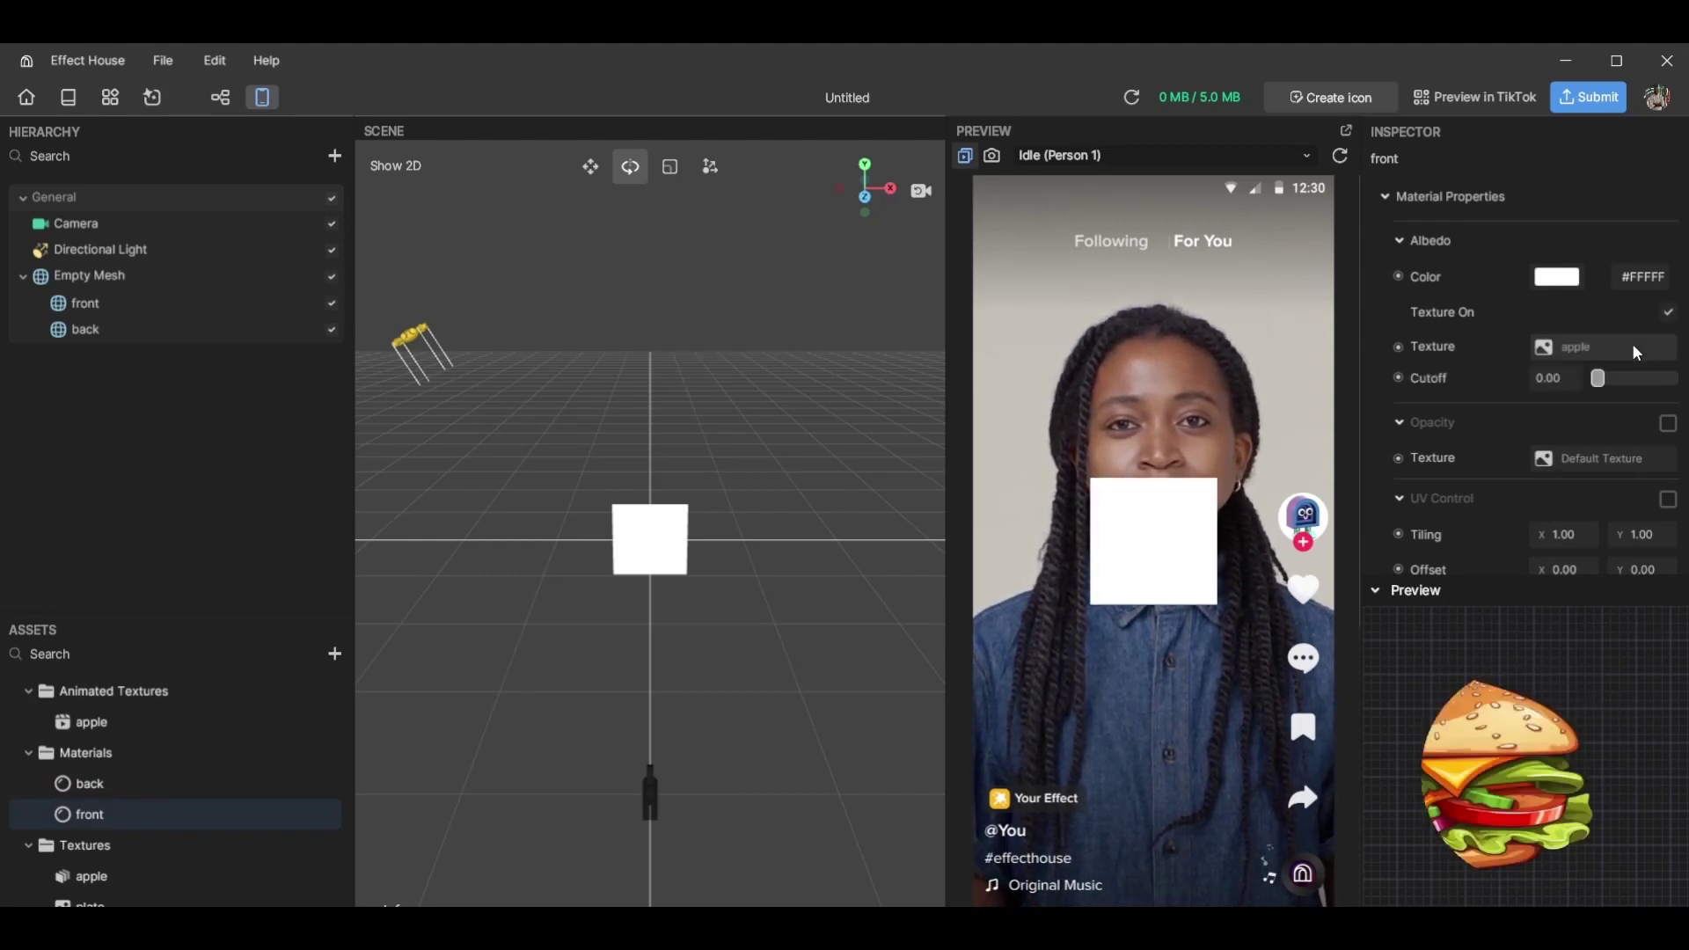
left_click(1633, 348)
left_click(941, 294)
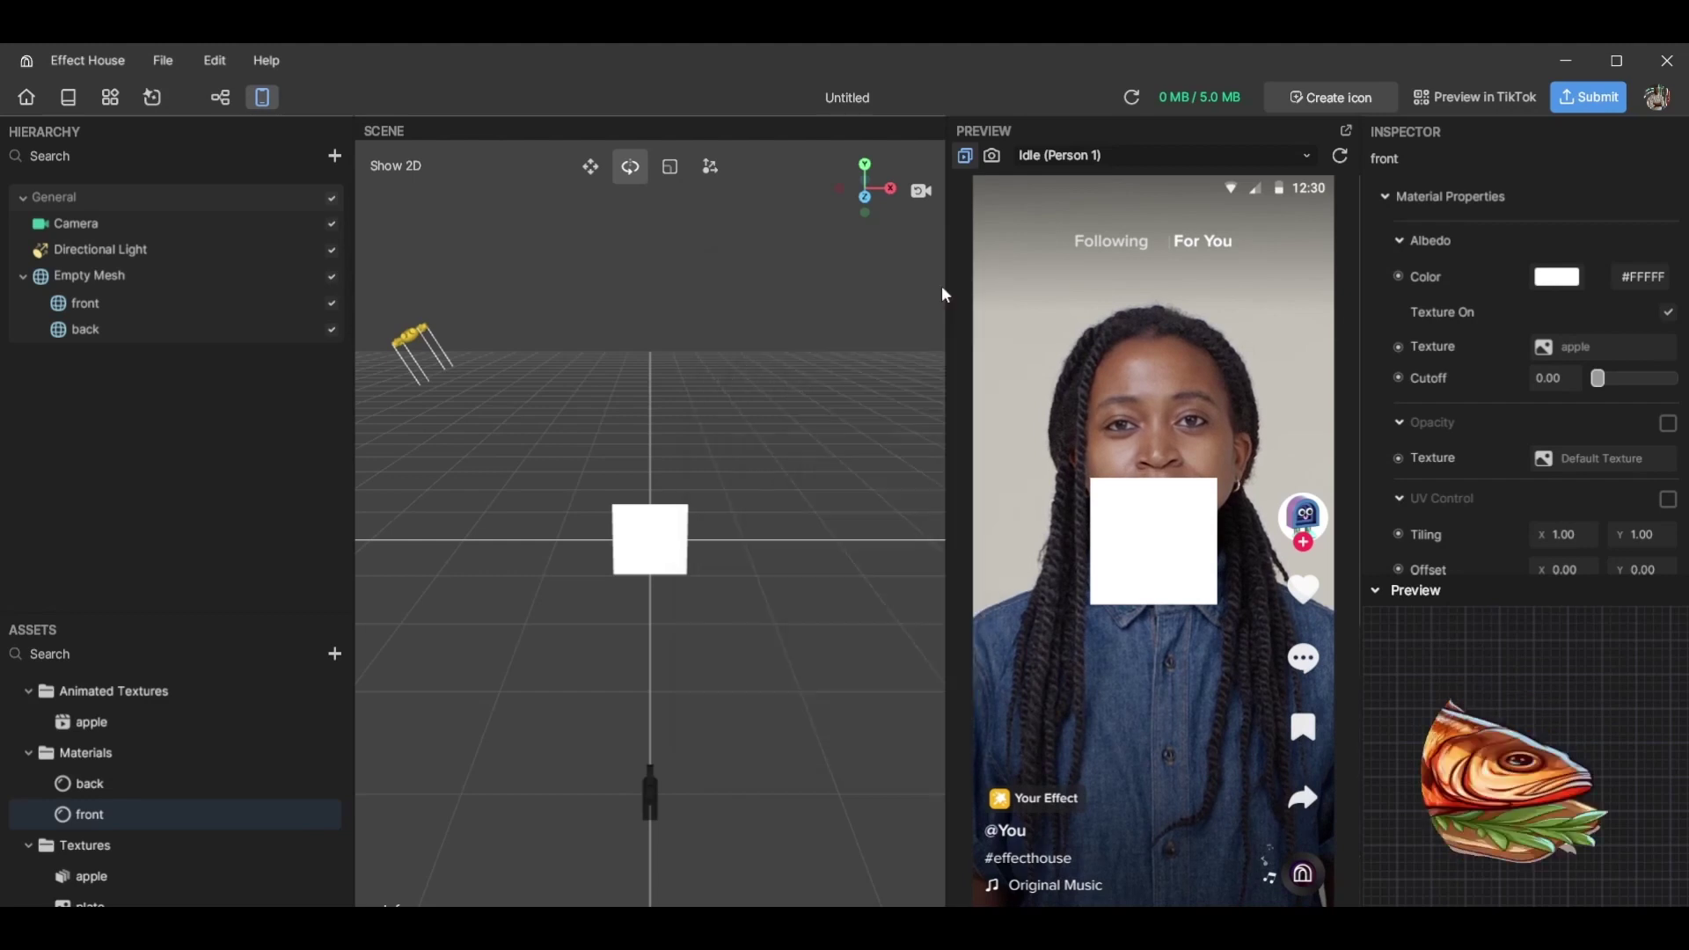
left_click(1619, 354)
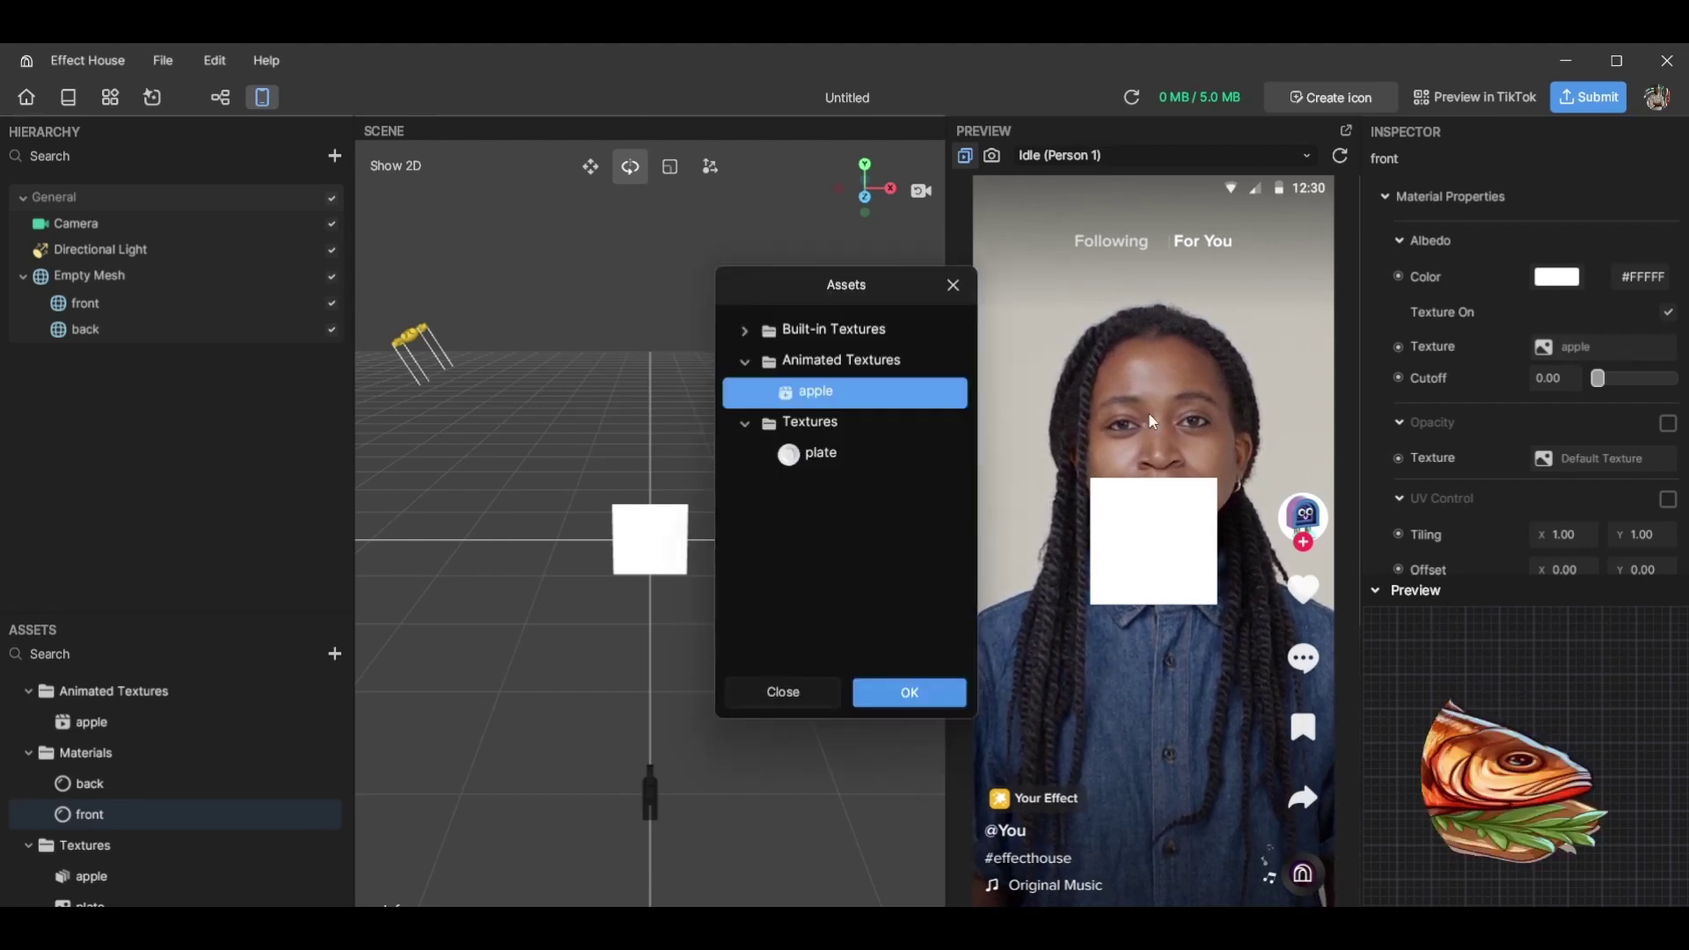
left_click(871, 454)
left_click(909, 695)
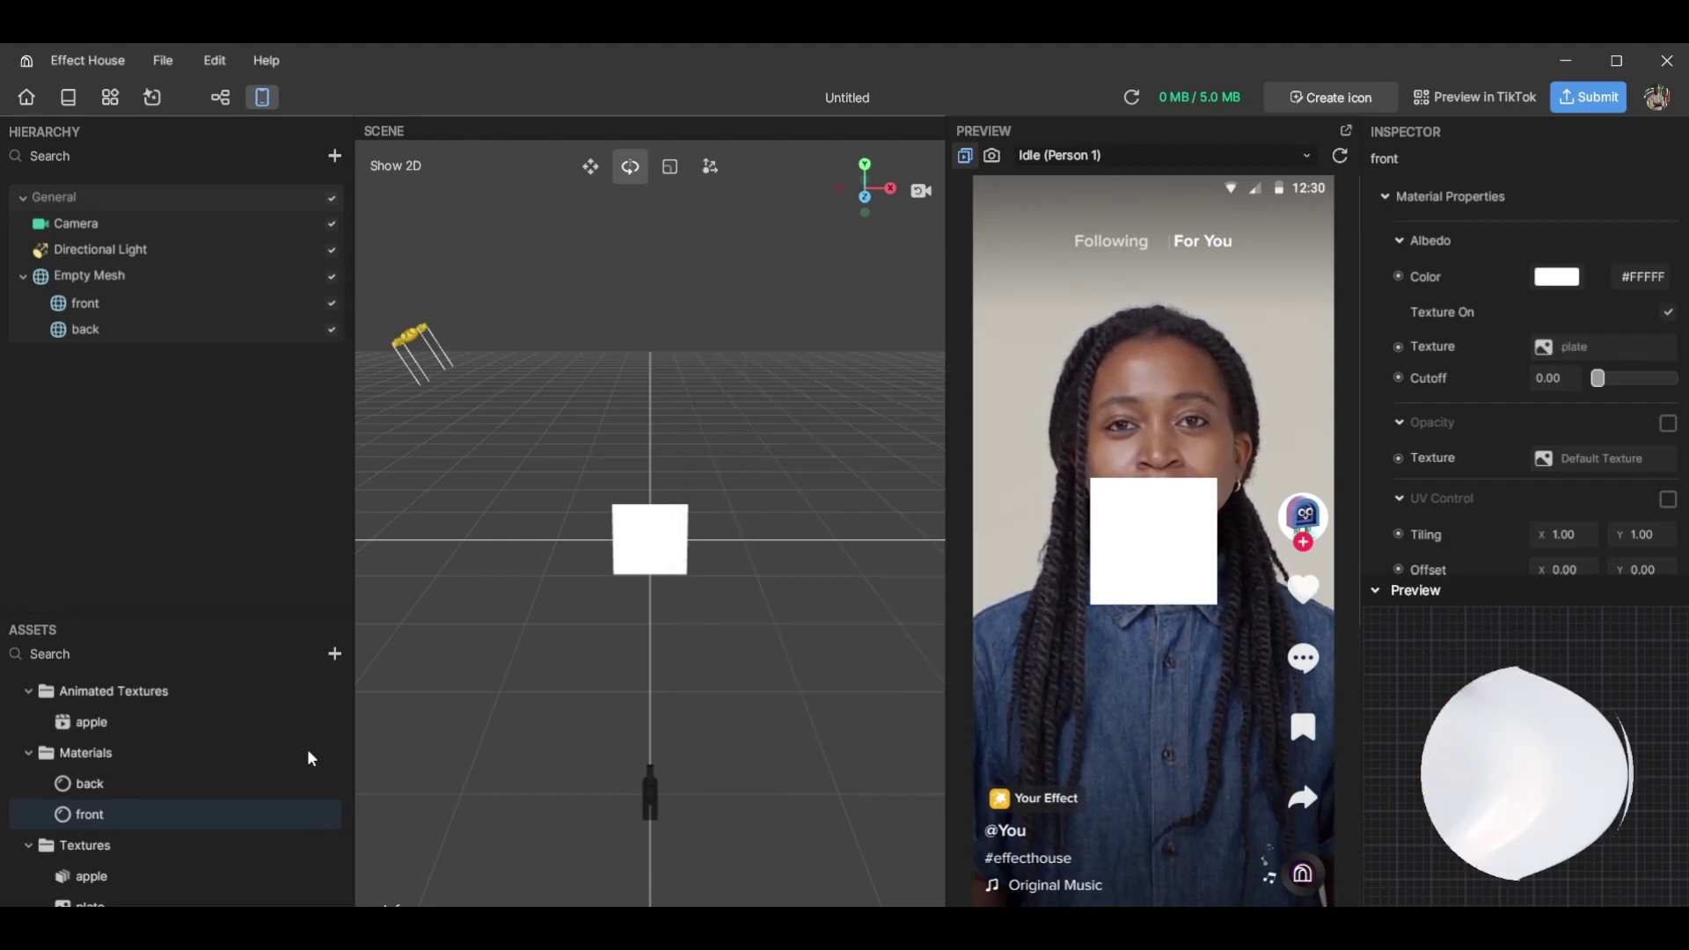
Turn on the albedo texture of the back material and assign the plate texture to it
left_click(166, 788)
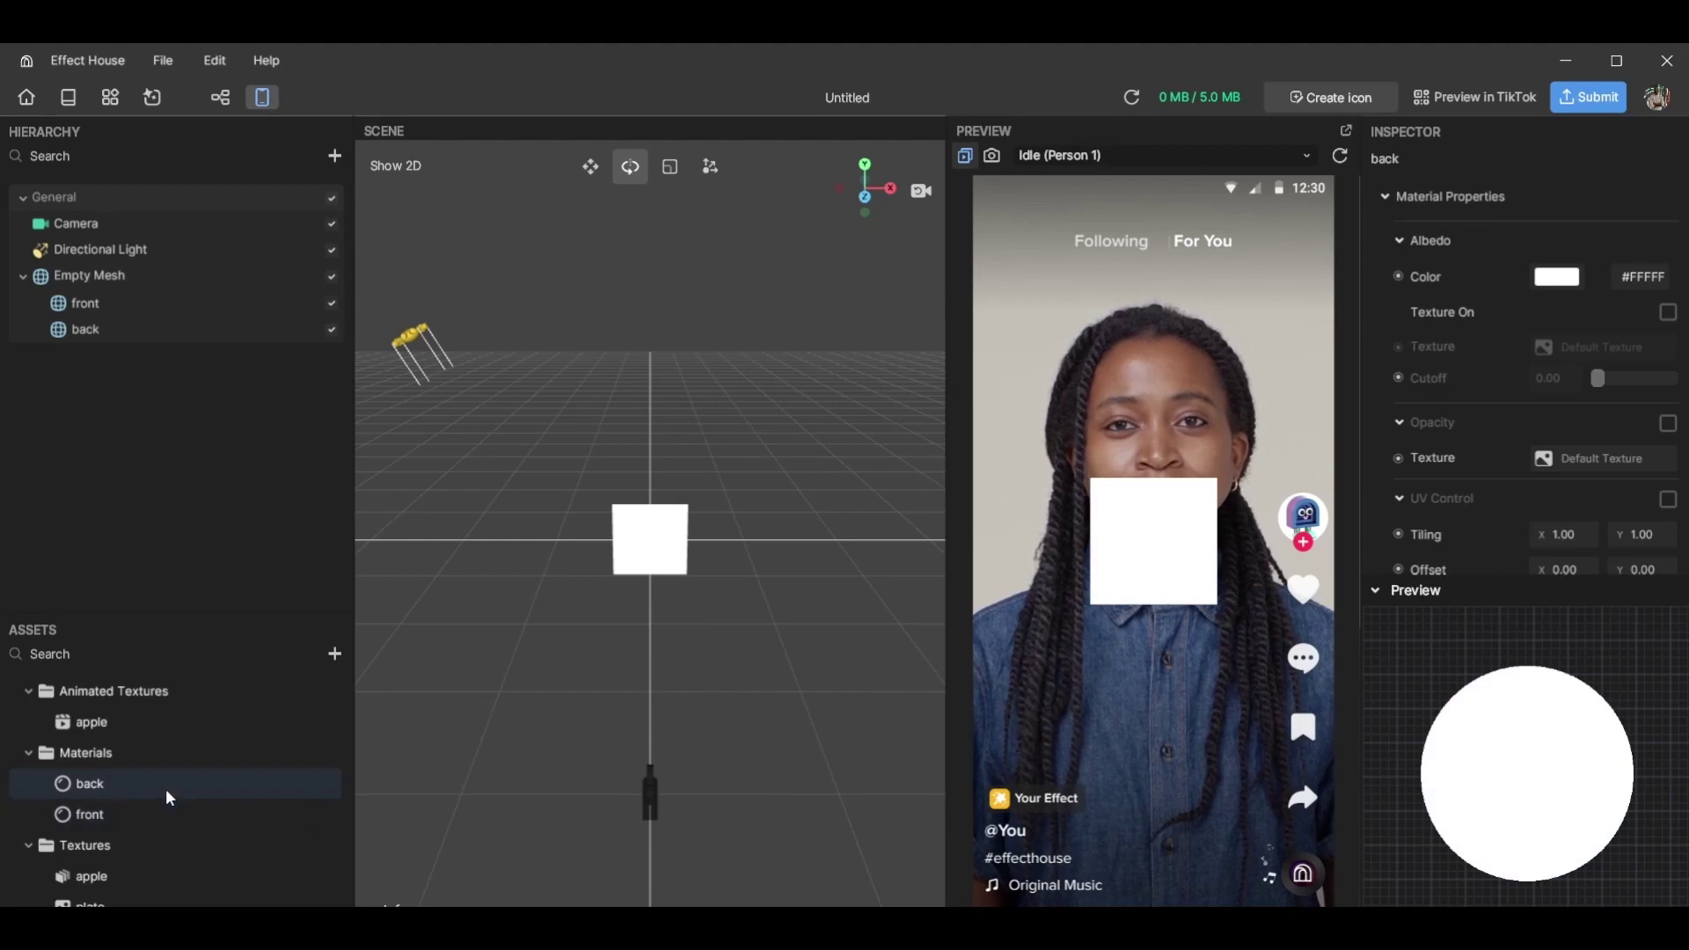
left_click(1666, 313)
left_click(1634, 345)
scroll(888, 556, "down", 5)
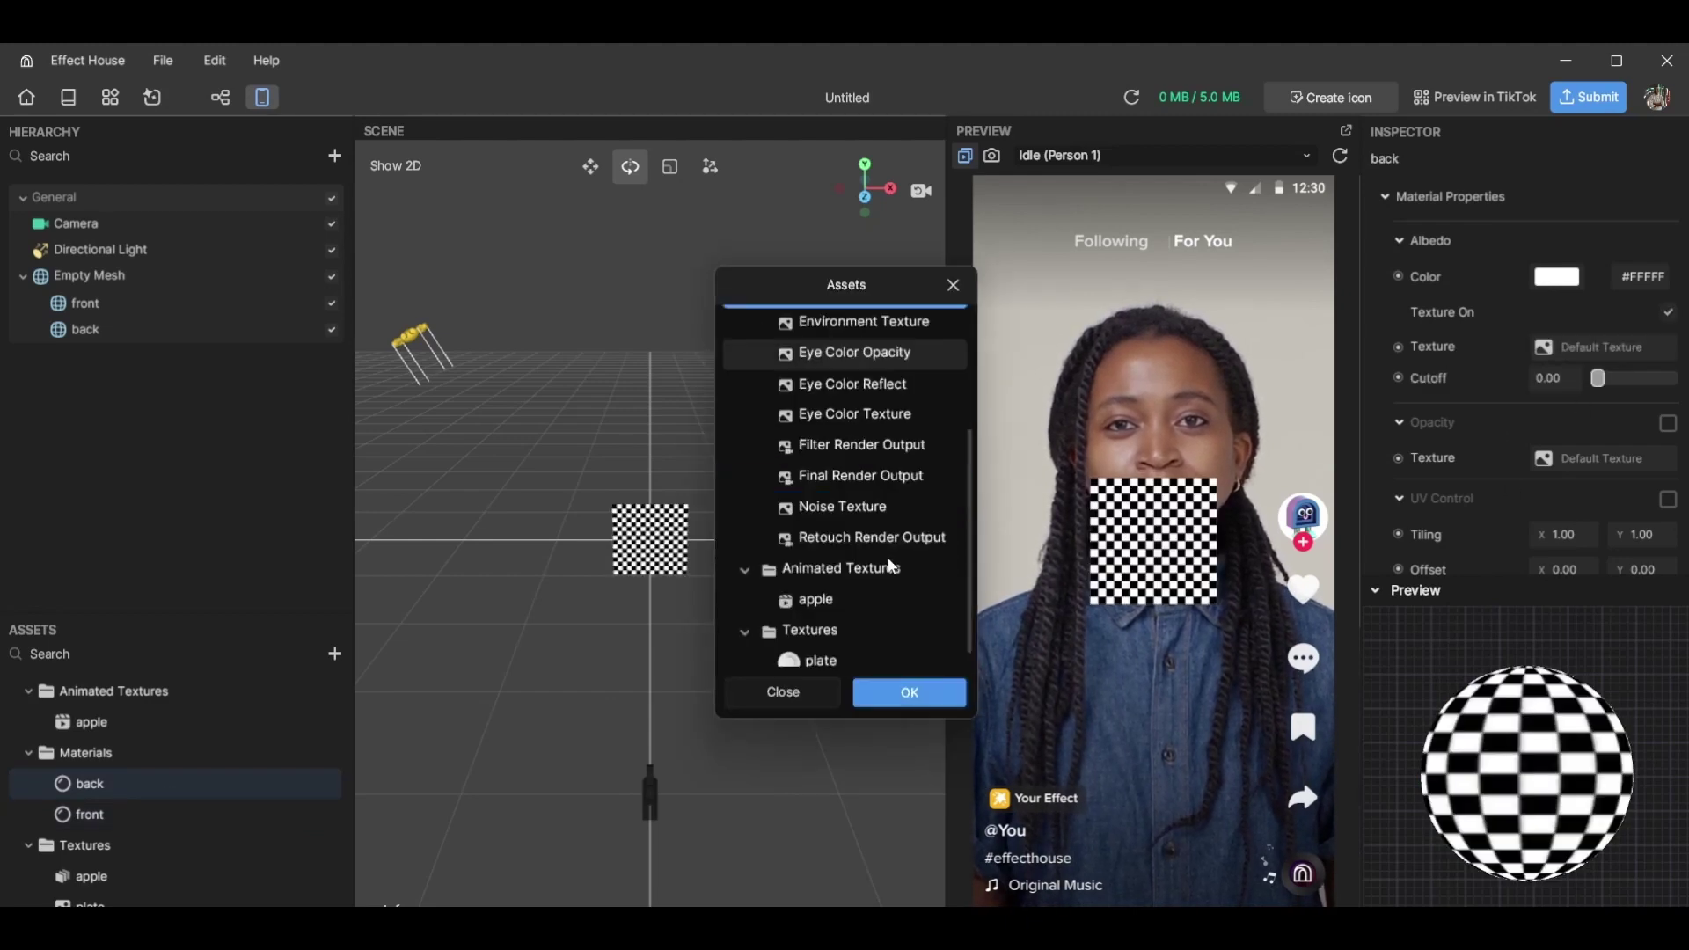
left_click(868, 649)
left_click(908, 695)
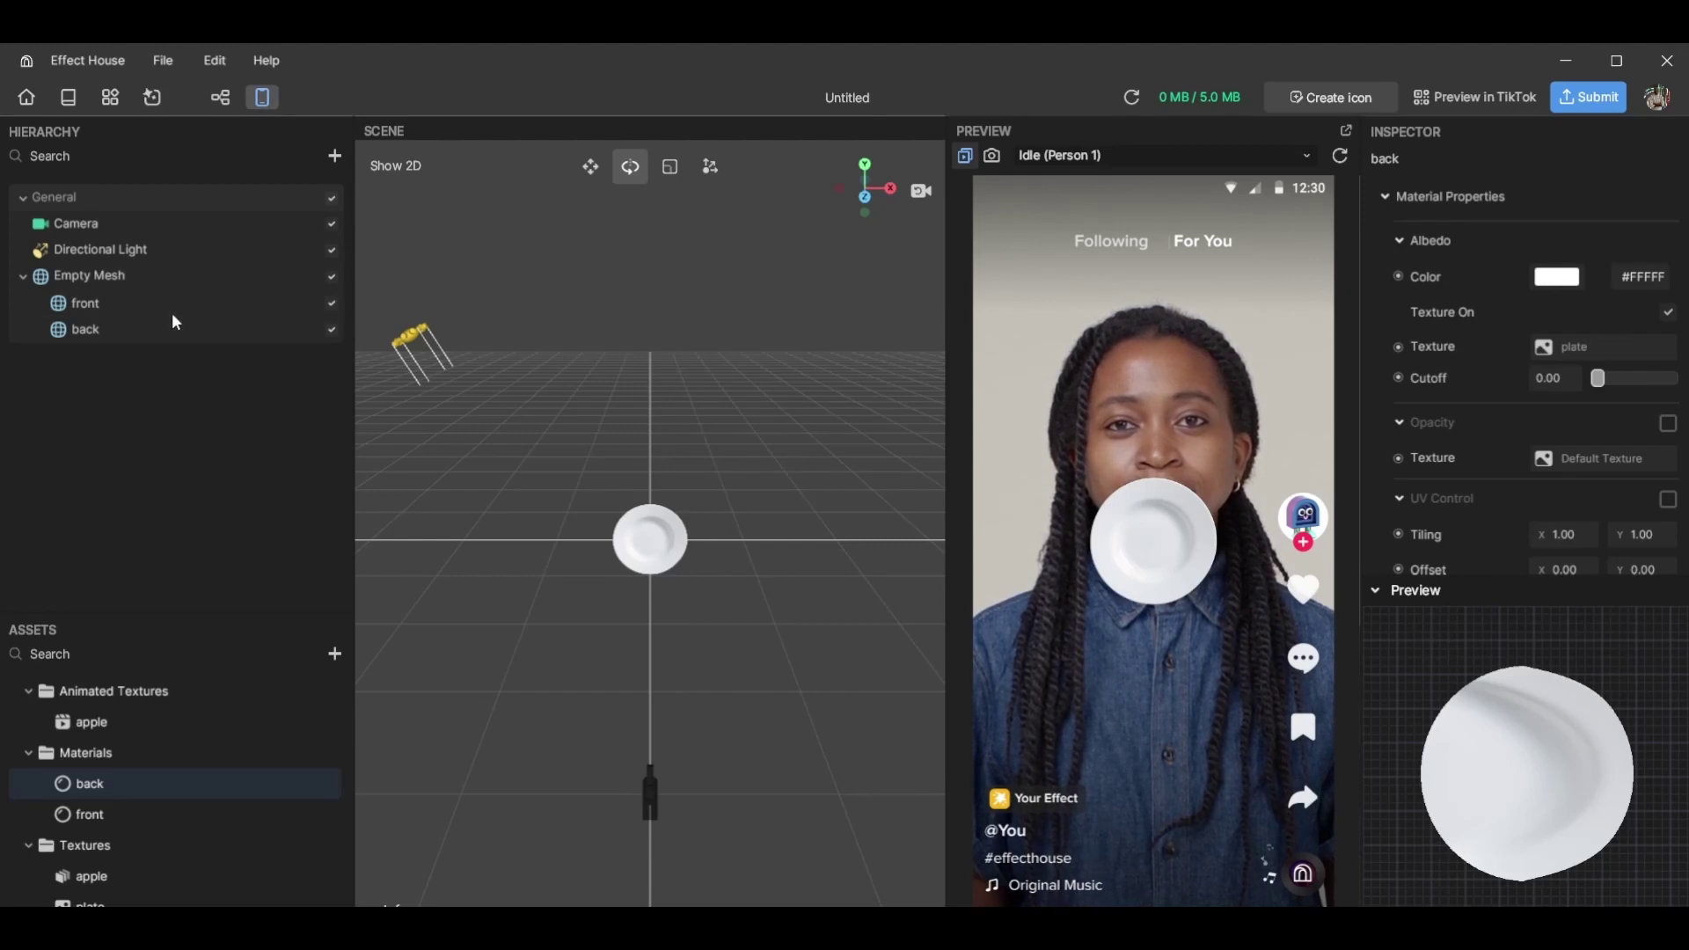
Rotate the Empty Mesh group about its Y axis as a test and undo the rotation
left_click(117, 273)
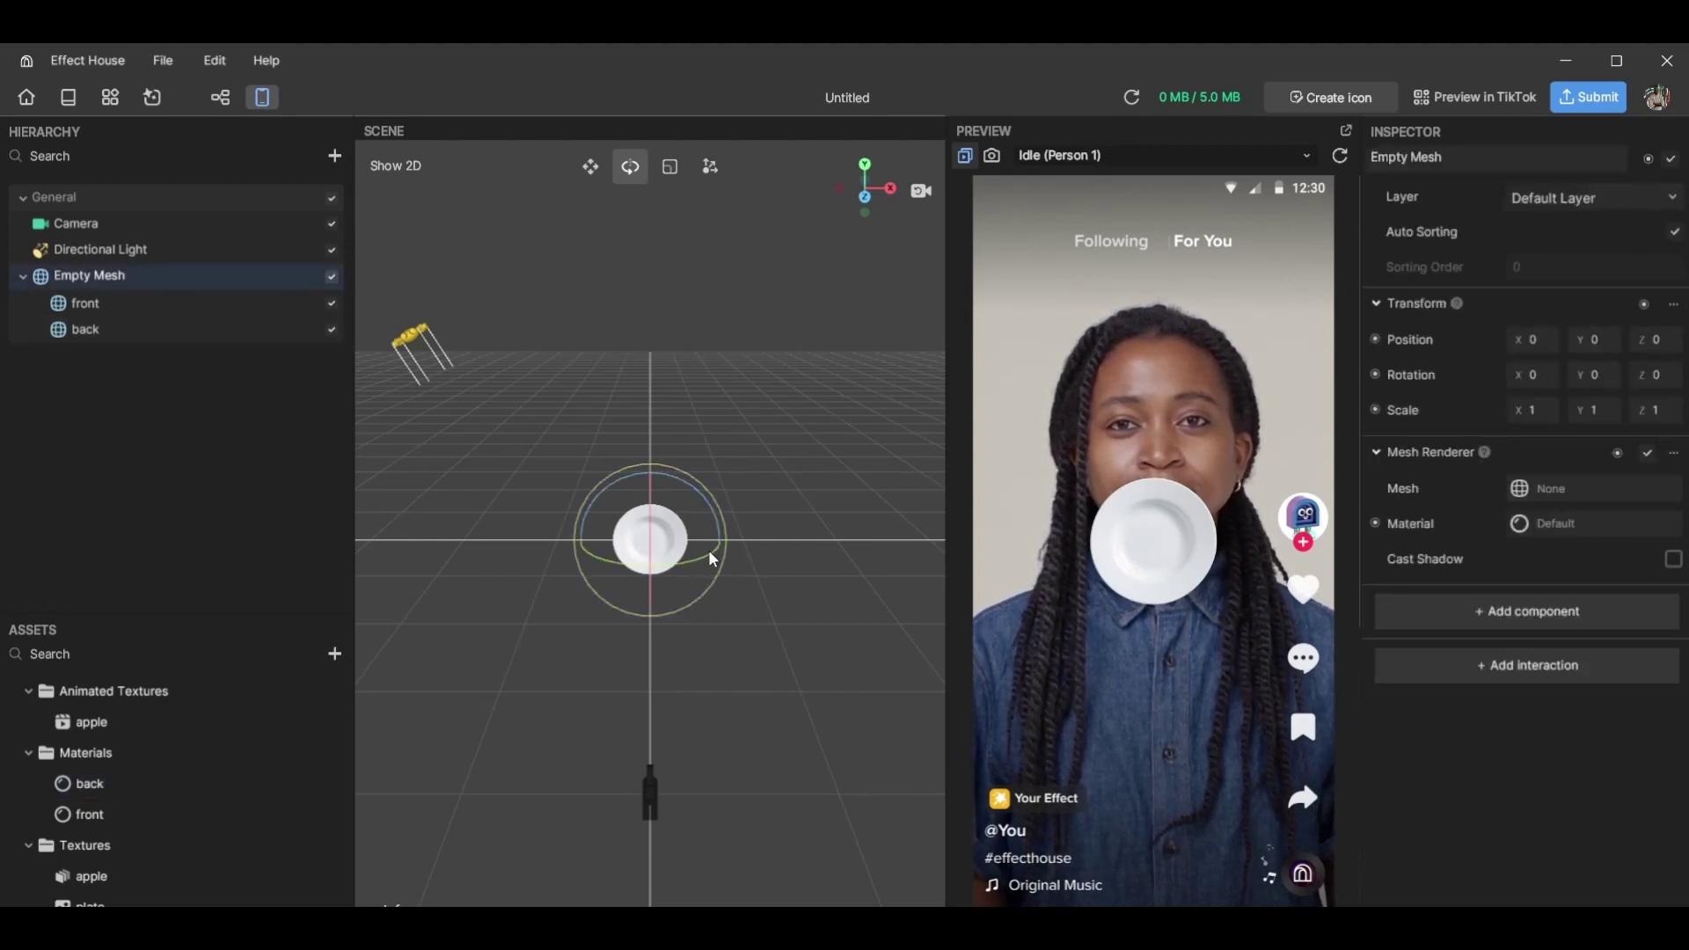
left_click_drag(709, 551, 514, 520)
key("ctrl+z")
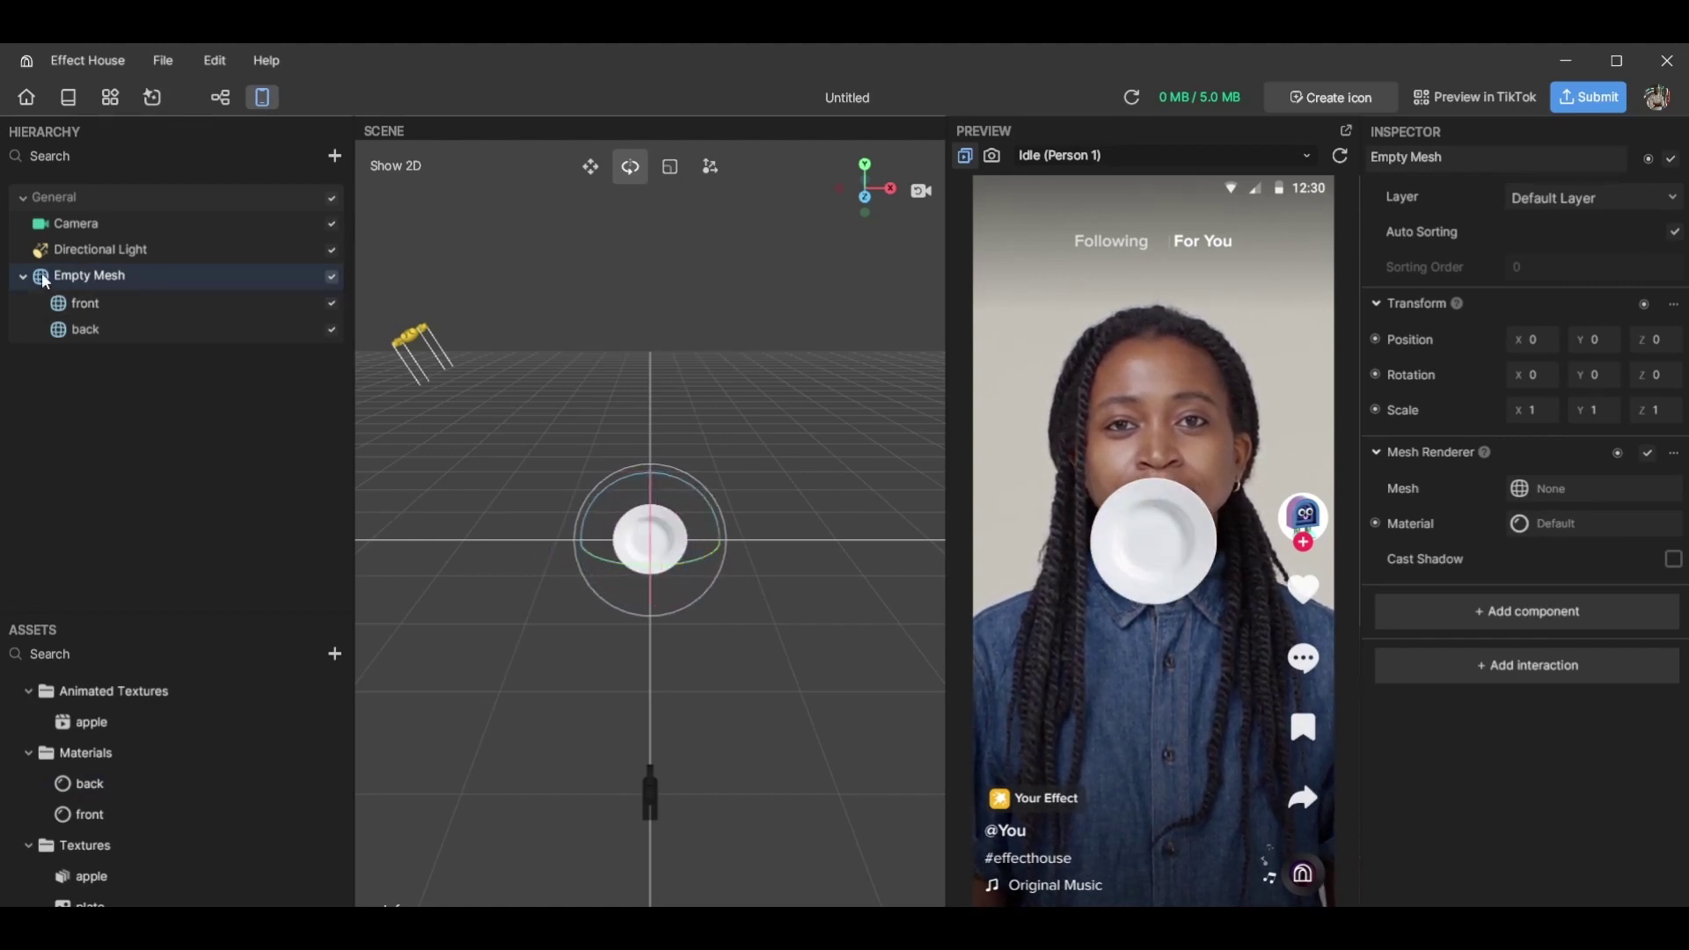
Rename the Empty Mesh group as flip 1
right_click(78, 276)
left_click(128, 328)
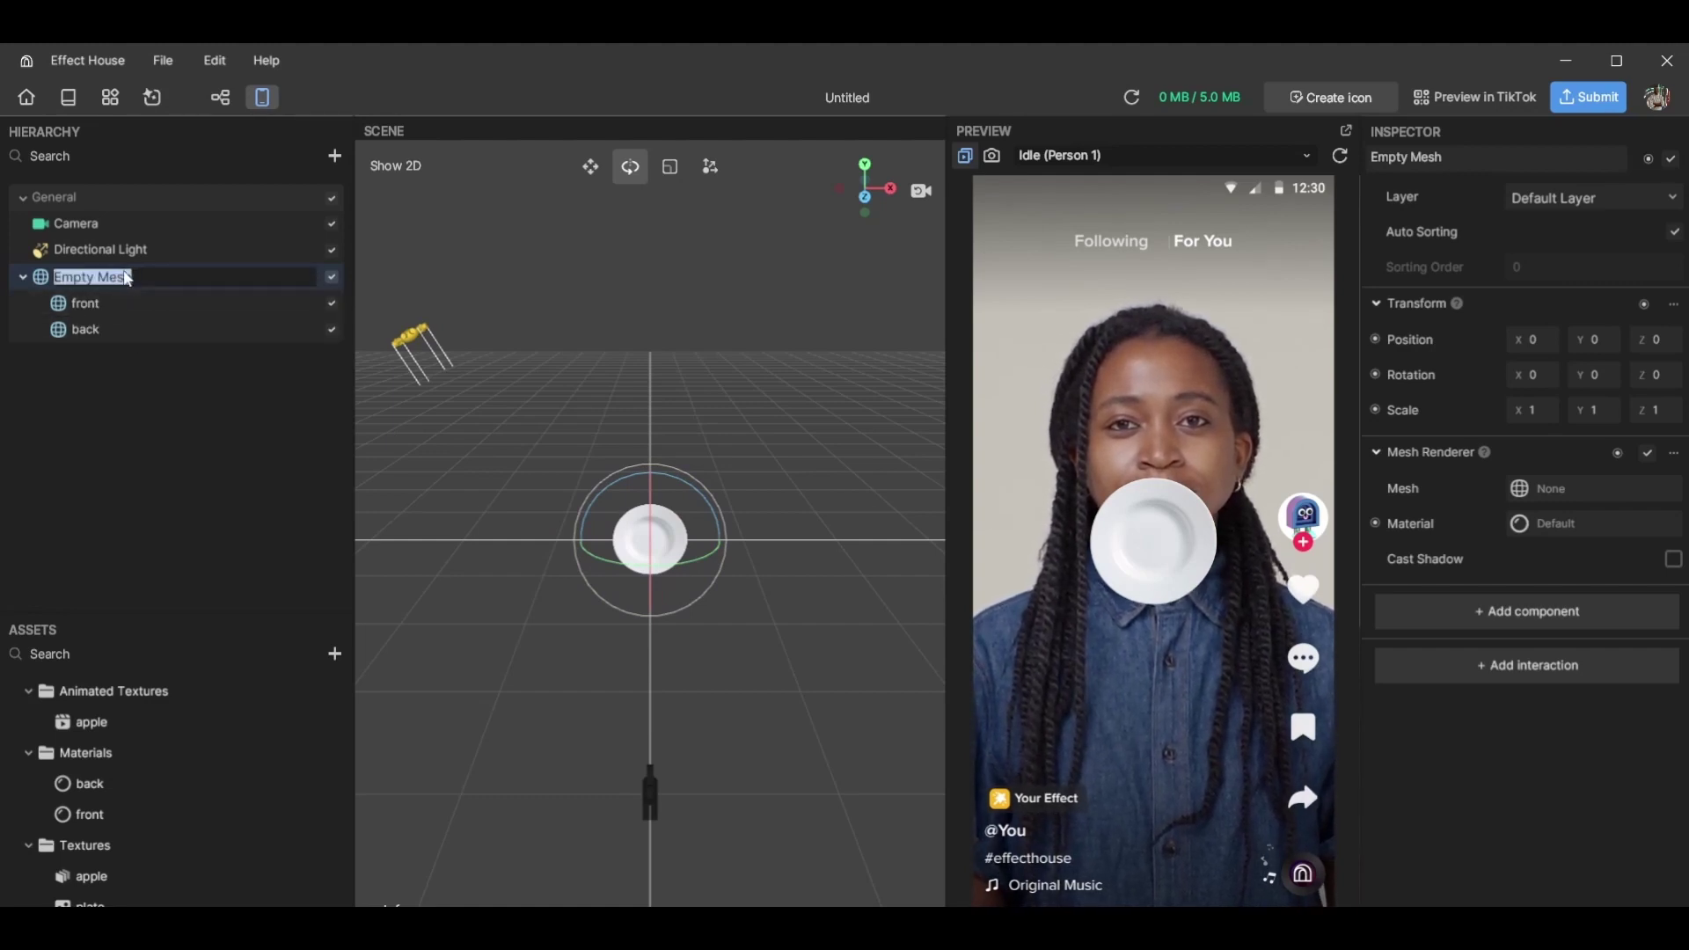
type("flip 1")
key("Return")
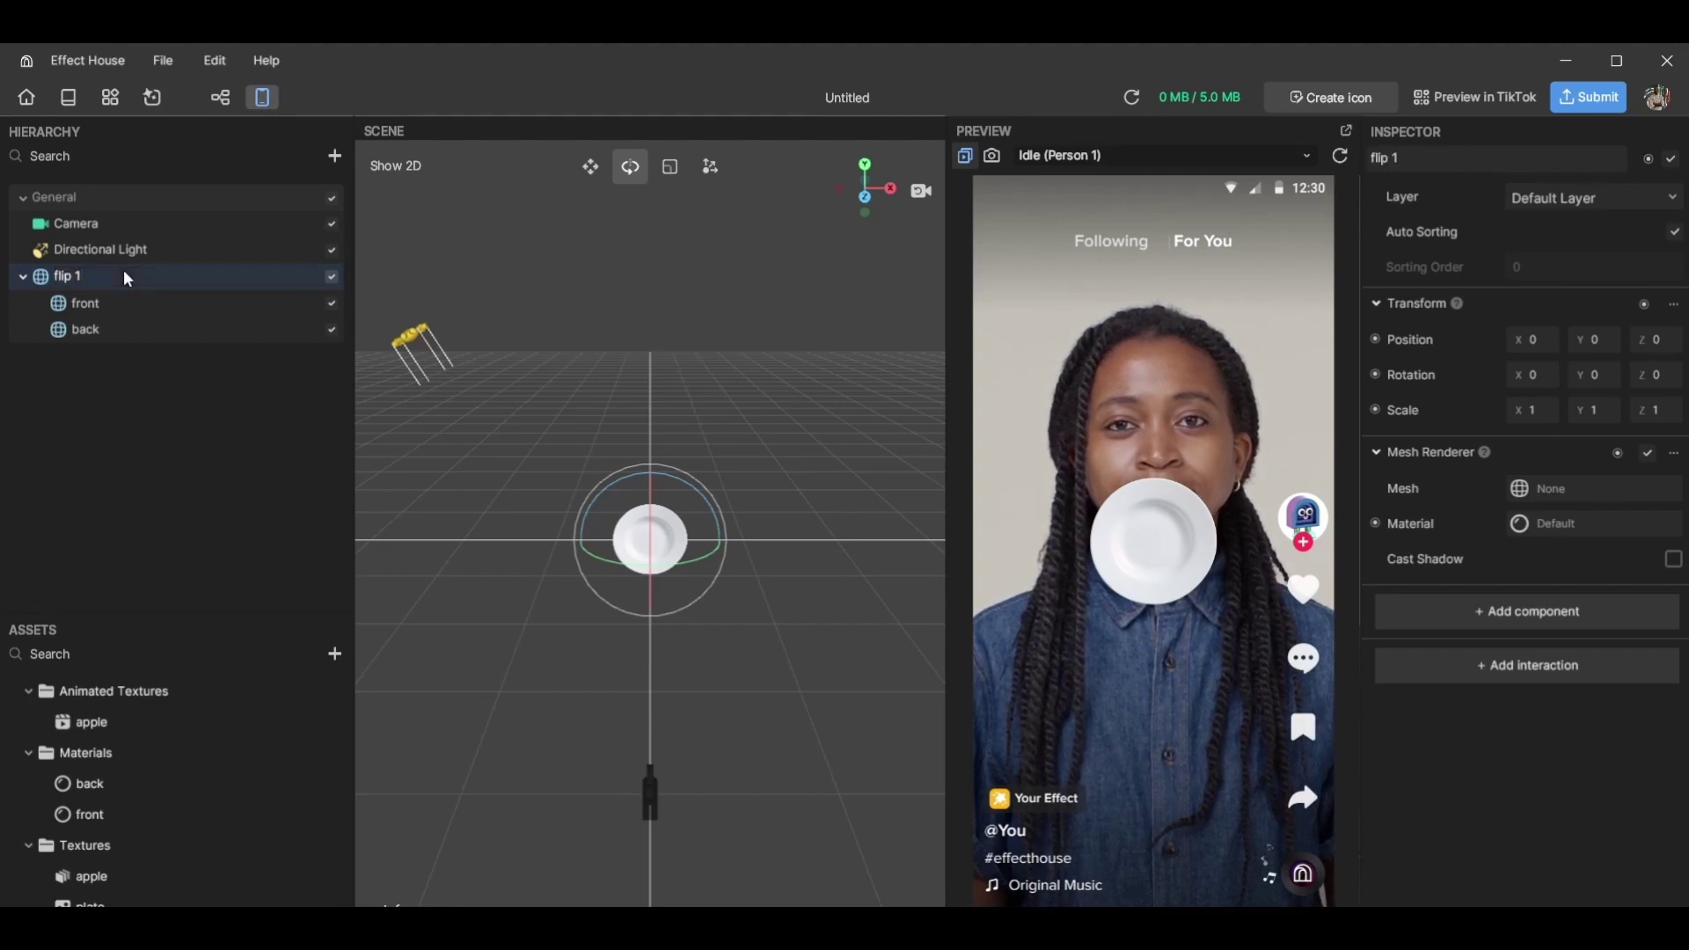
Rename the group holding the front and back planes as plate 1
right_click(86, 272)
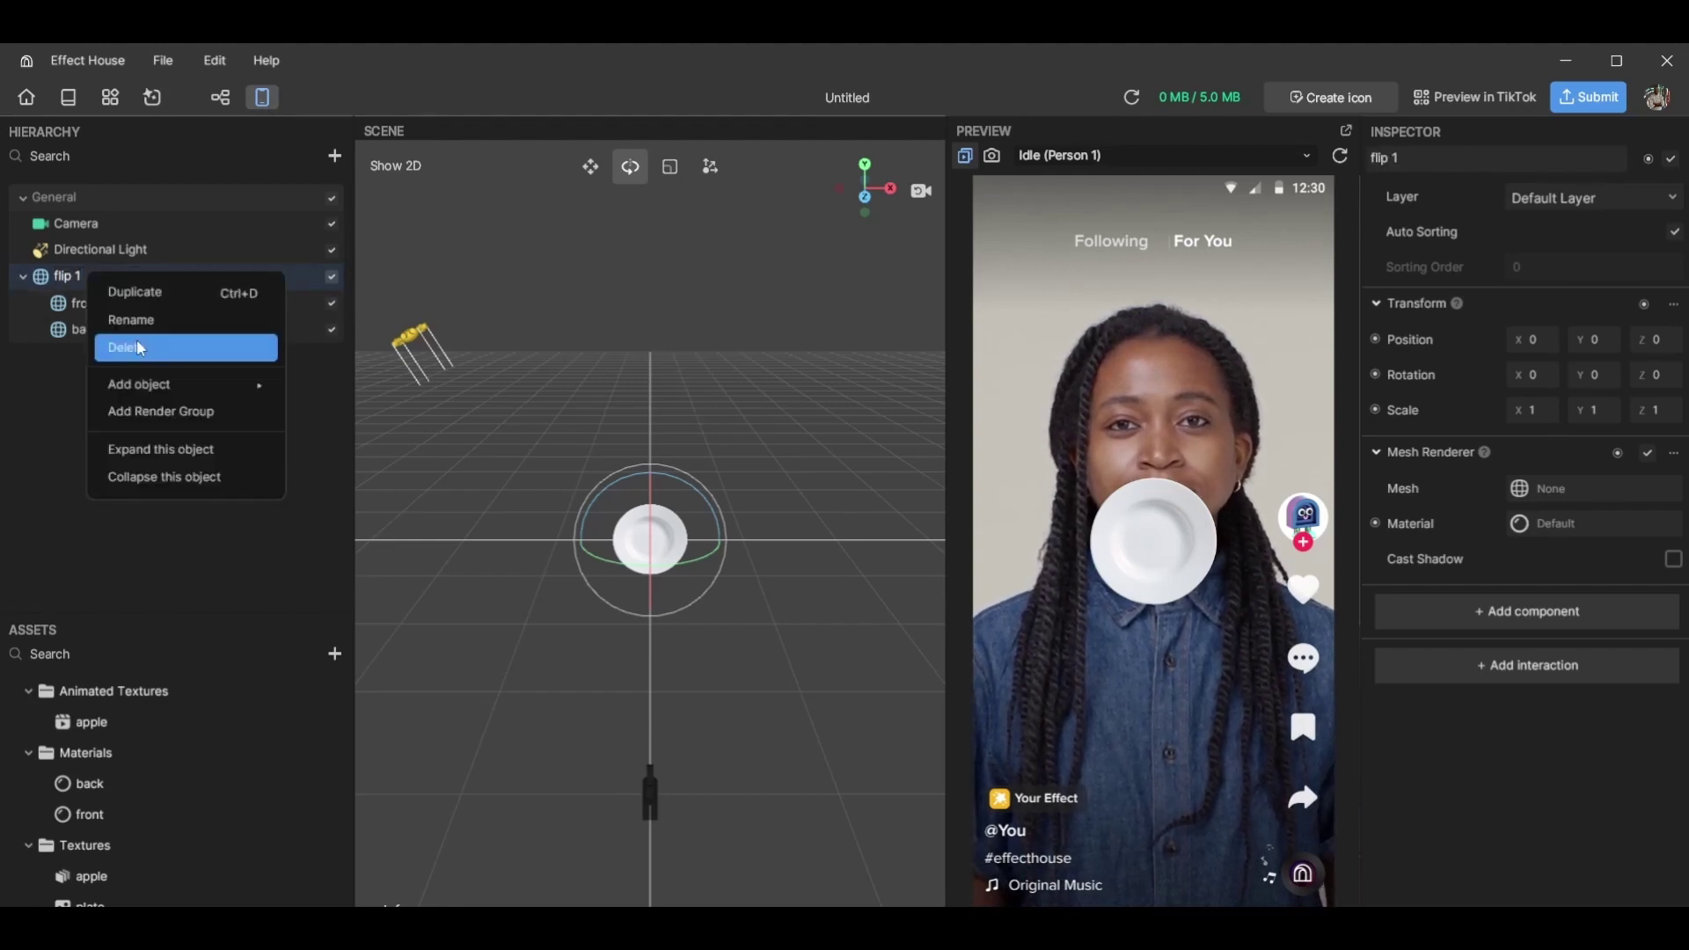
left_click(135, 329)
type("plate")
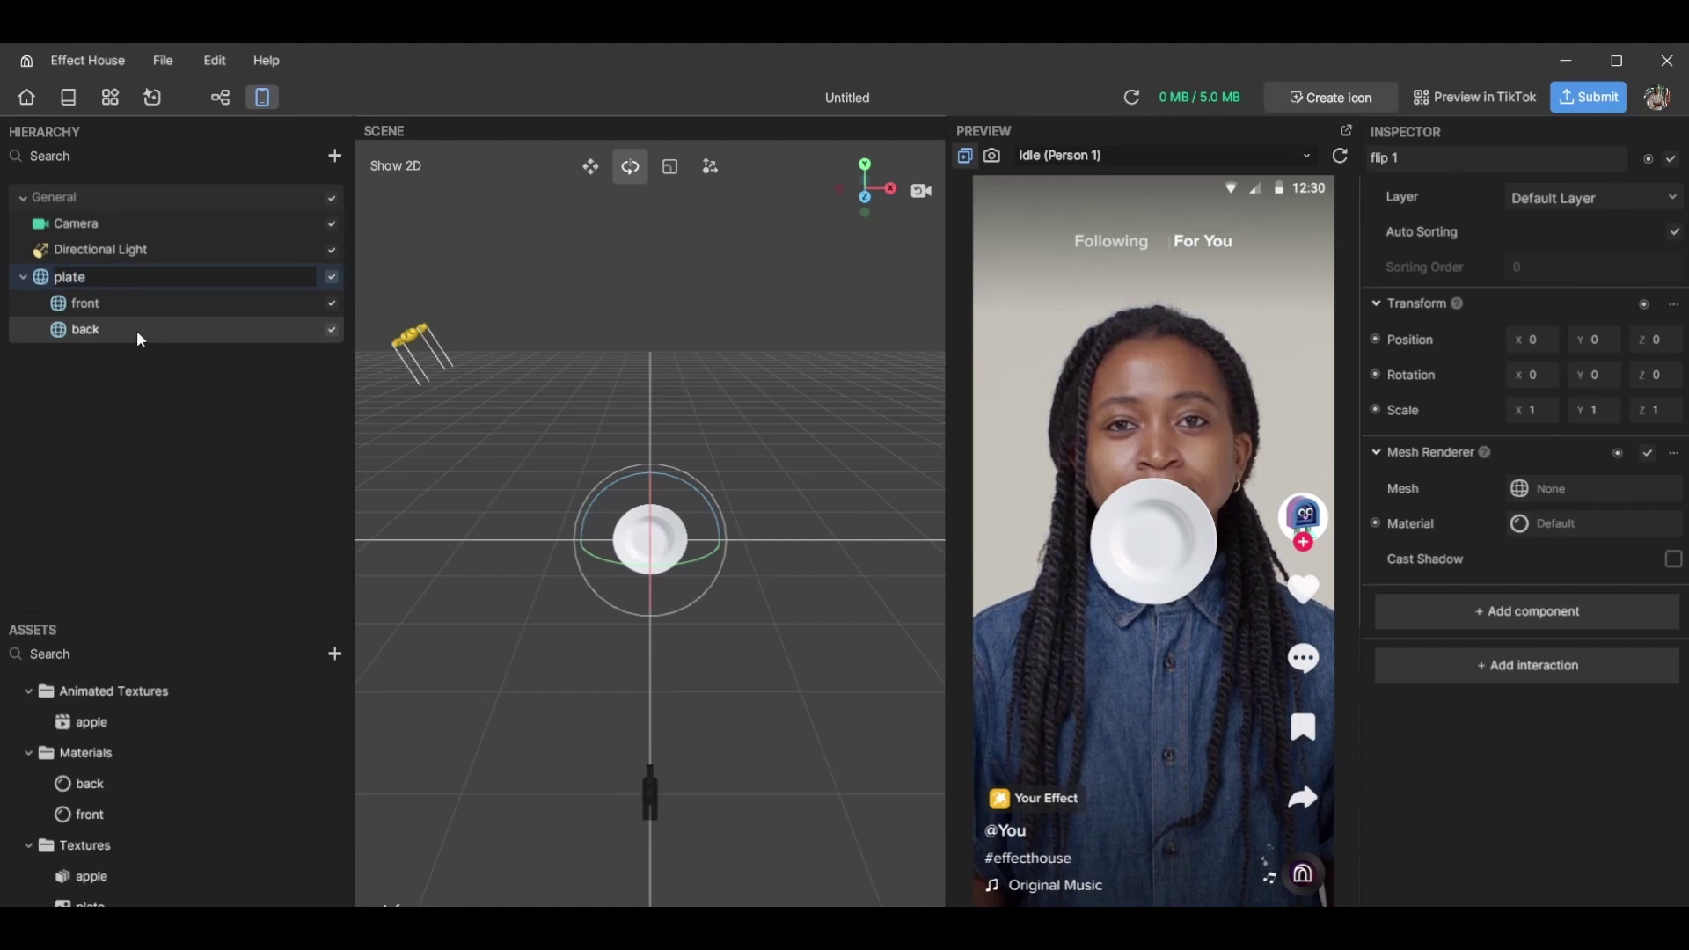
type(" 1")
key("Return")
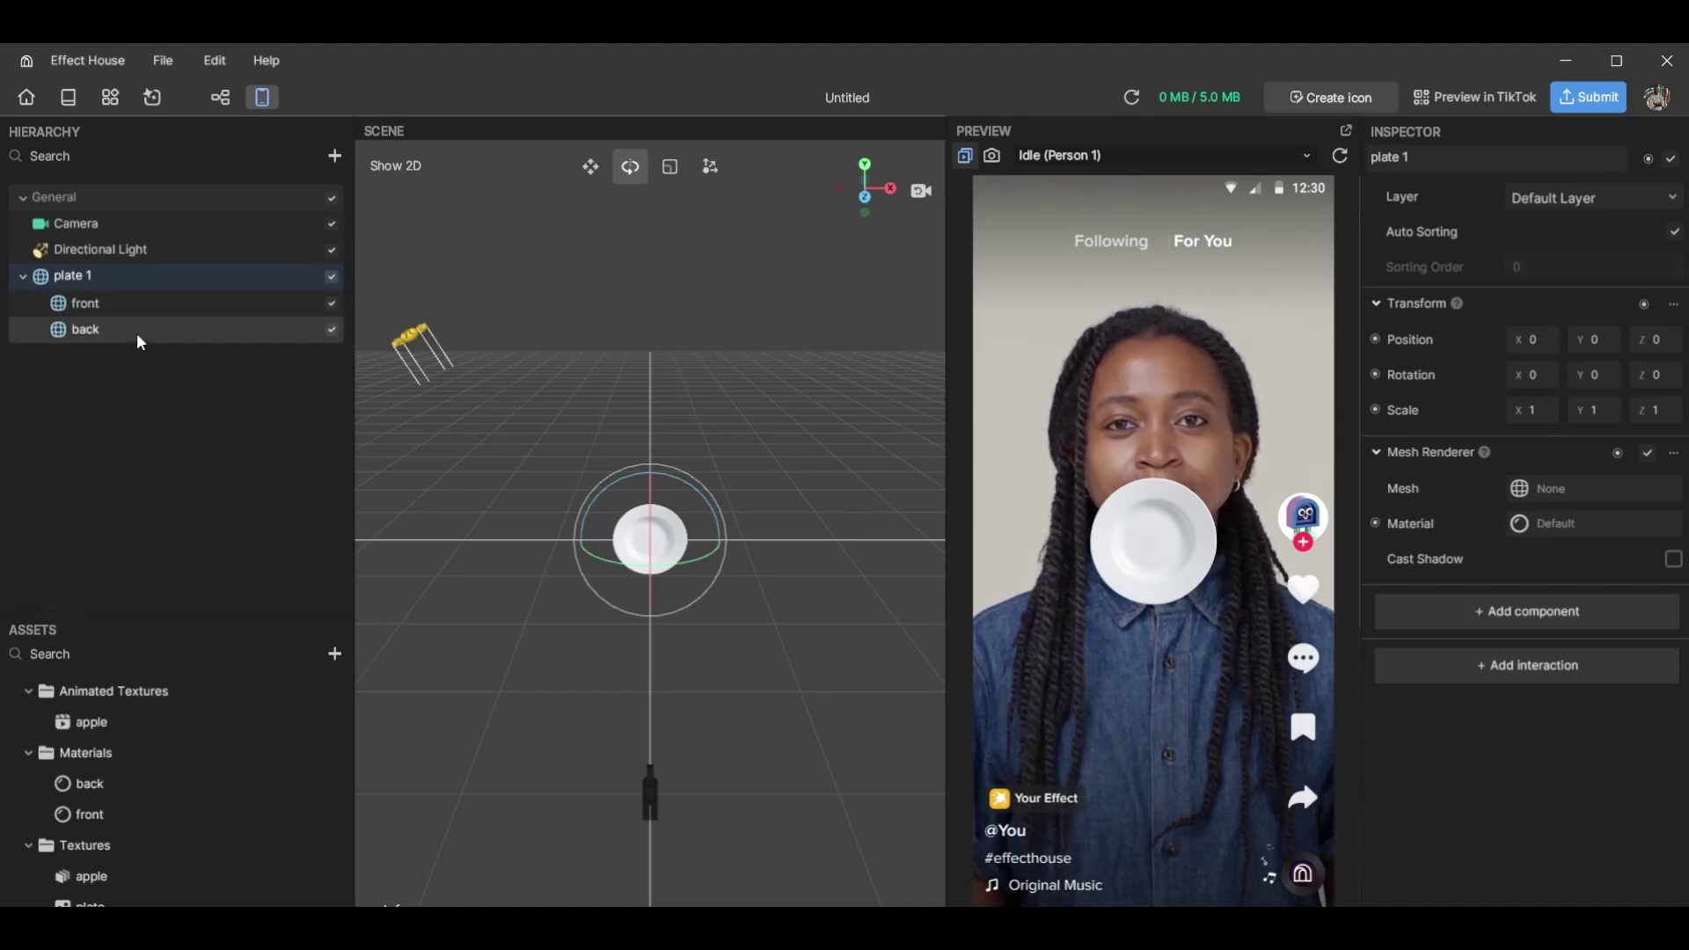
Duplicate the front plane inside the plate 1 group and rename the copy as food
left_click(137, 336)
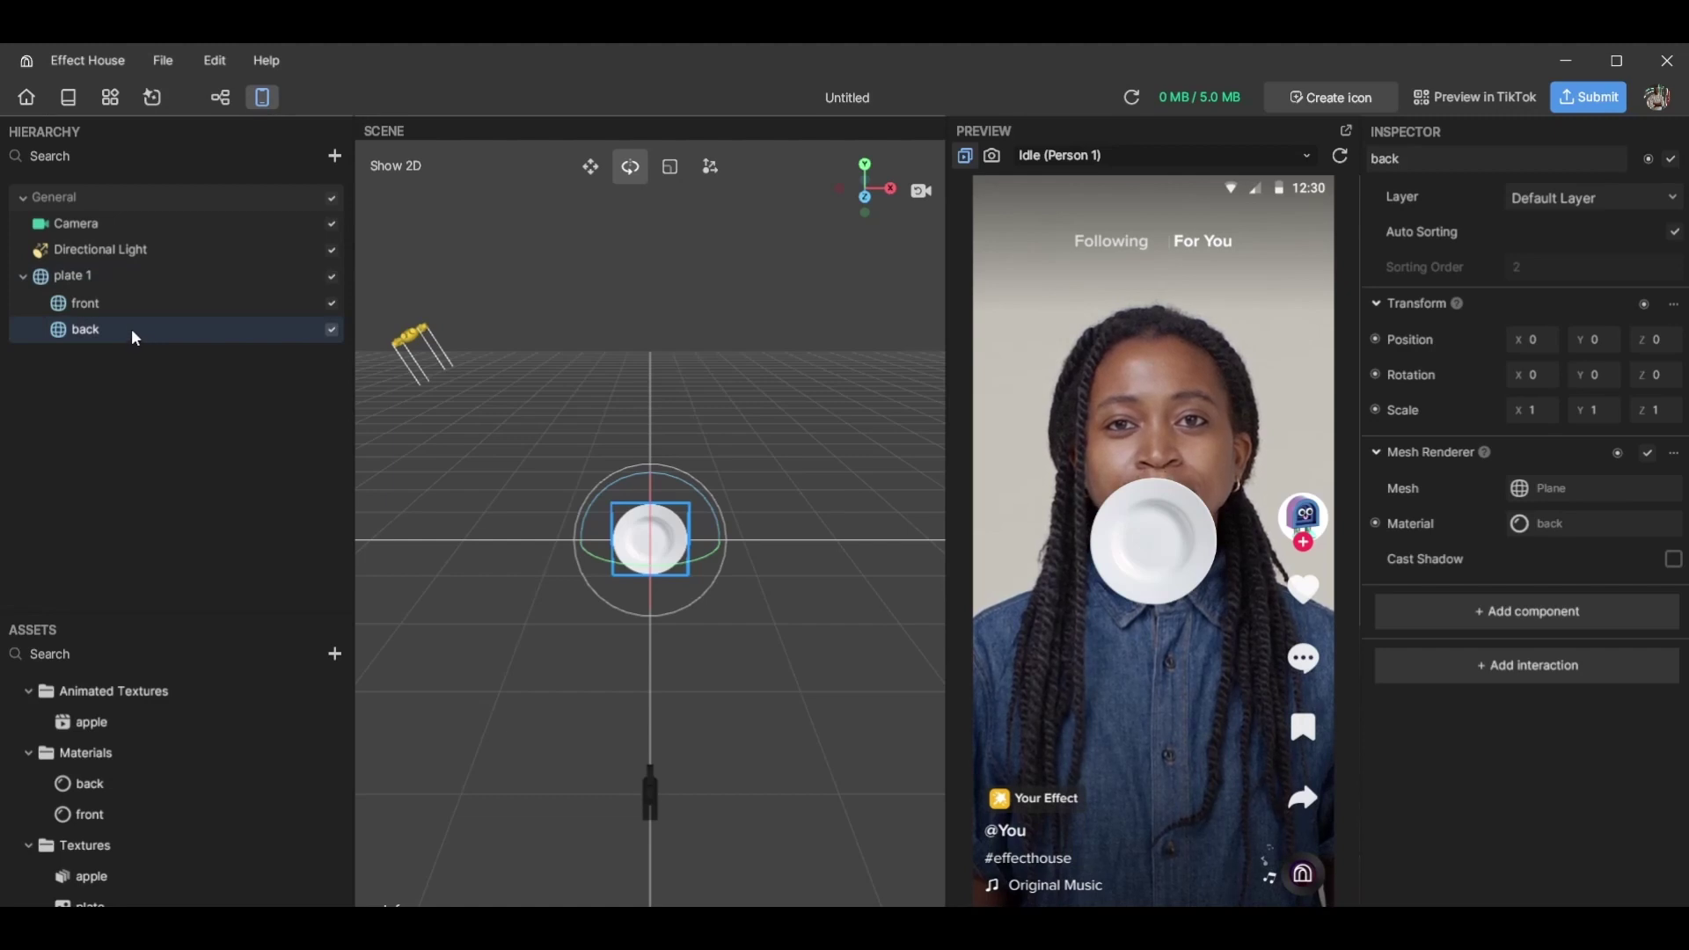
left_click(118, 308)
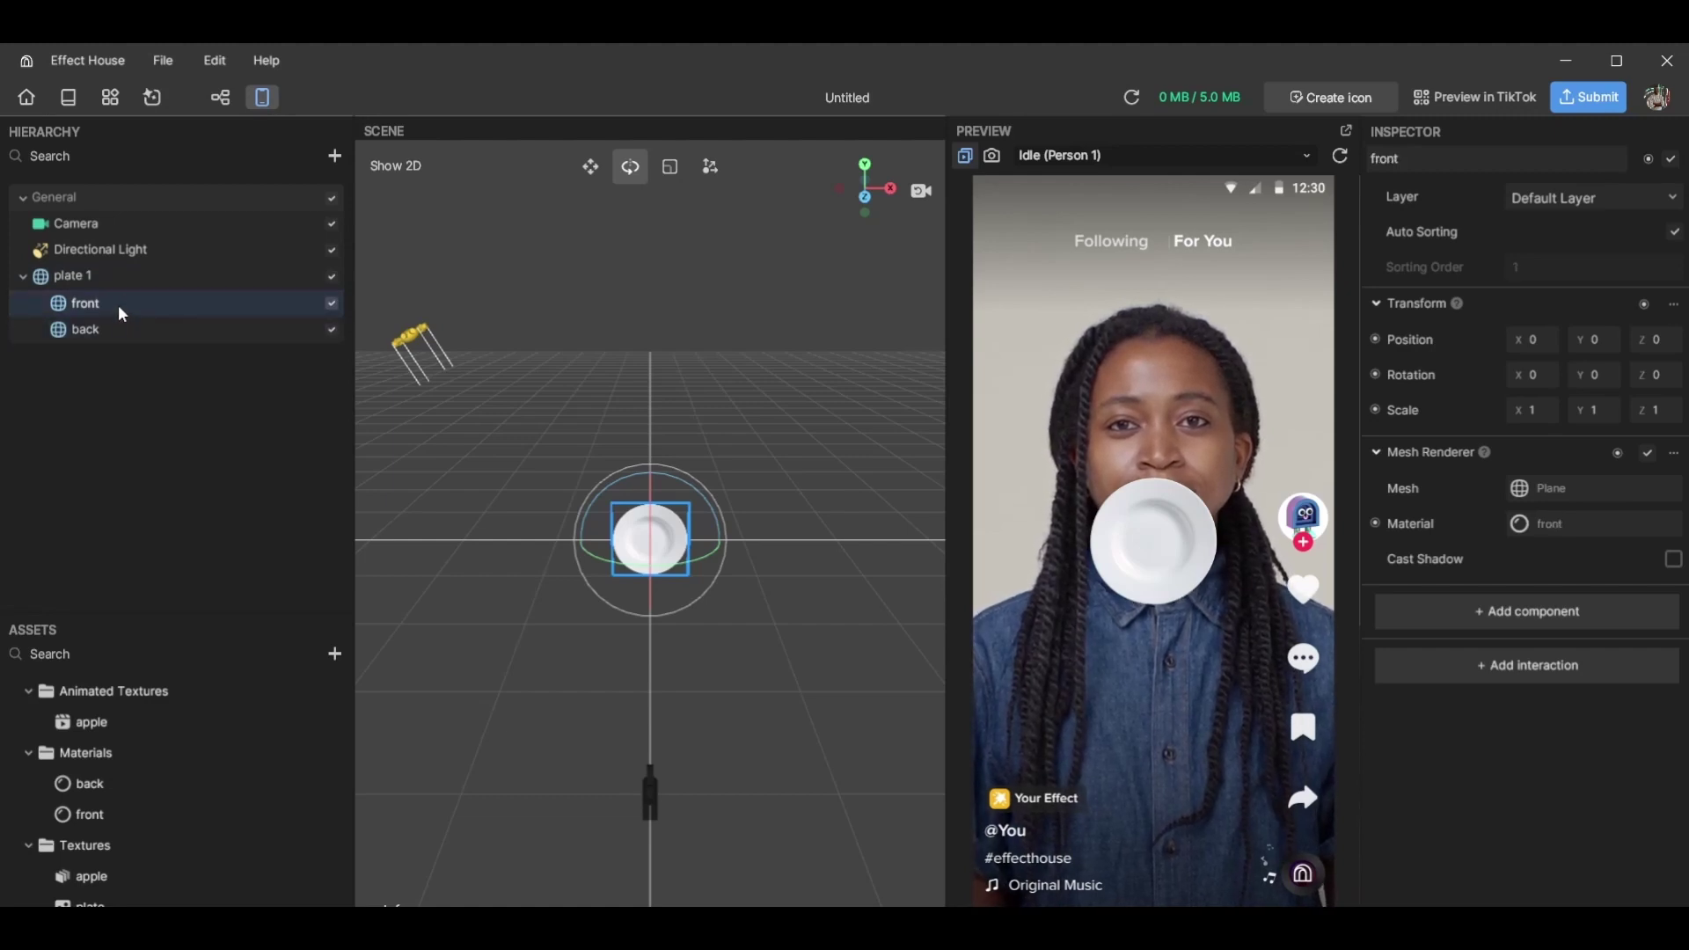
key("ctrl+d")
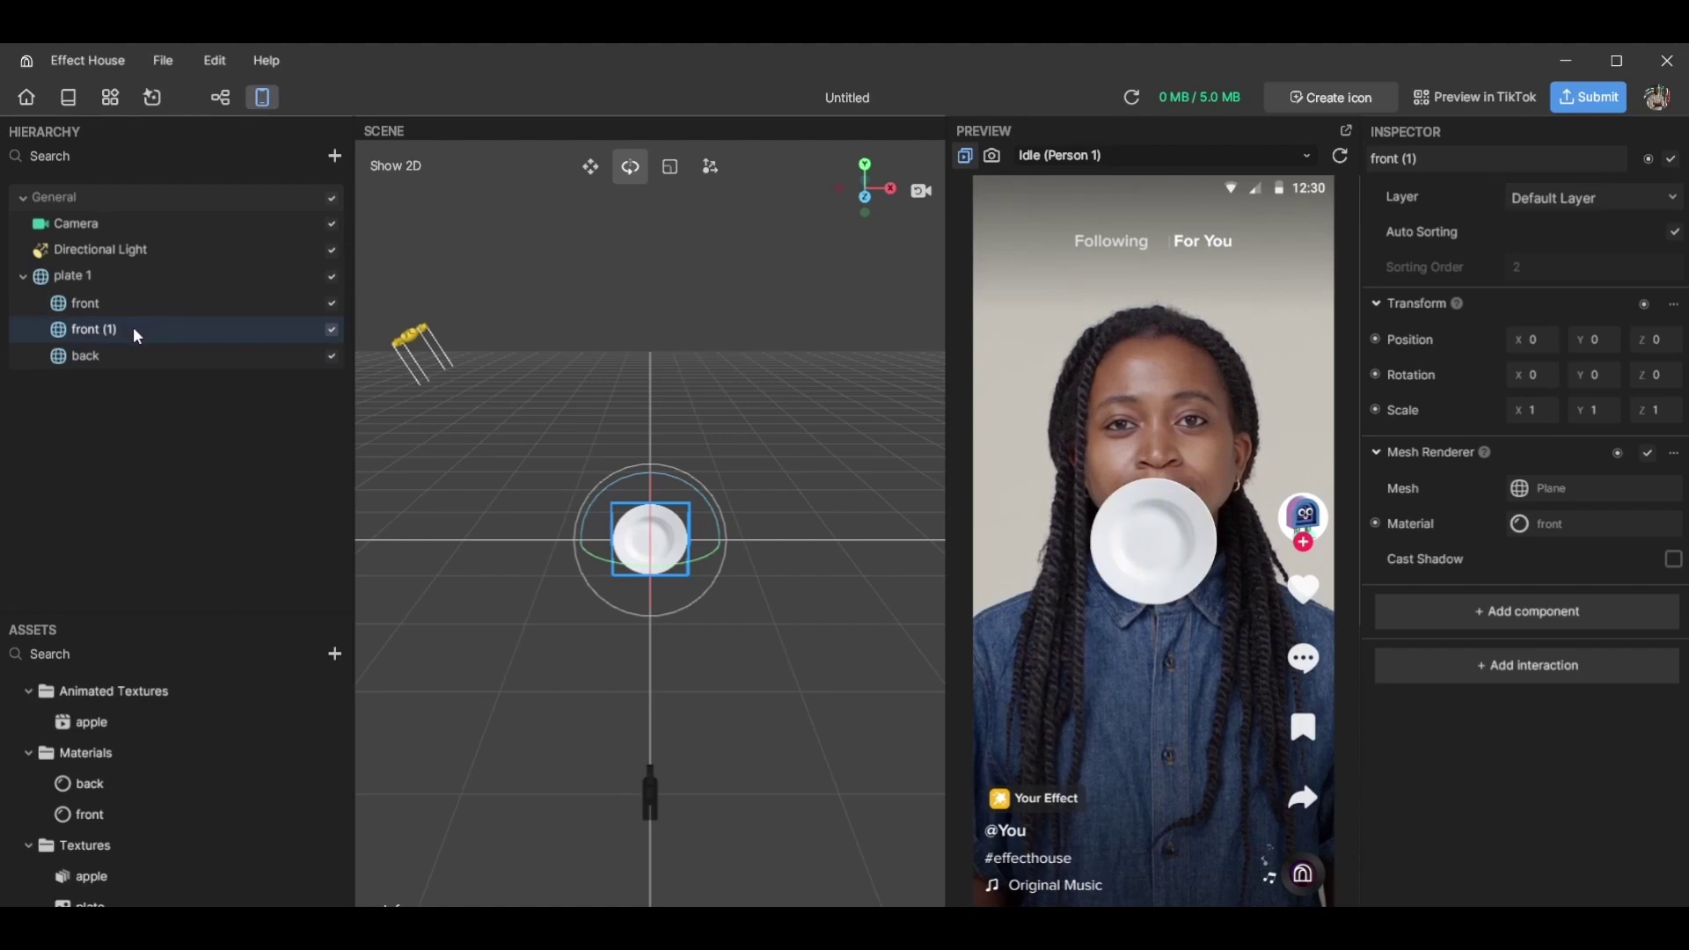
right_click(134, 325)
left_click(194, 384)
type("food")
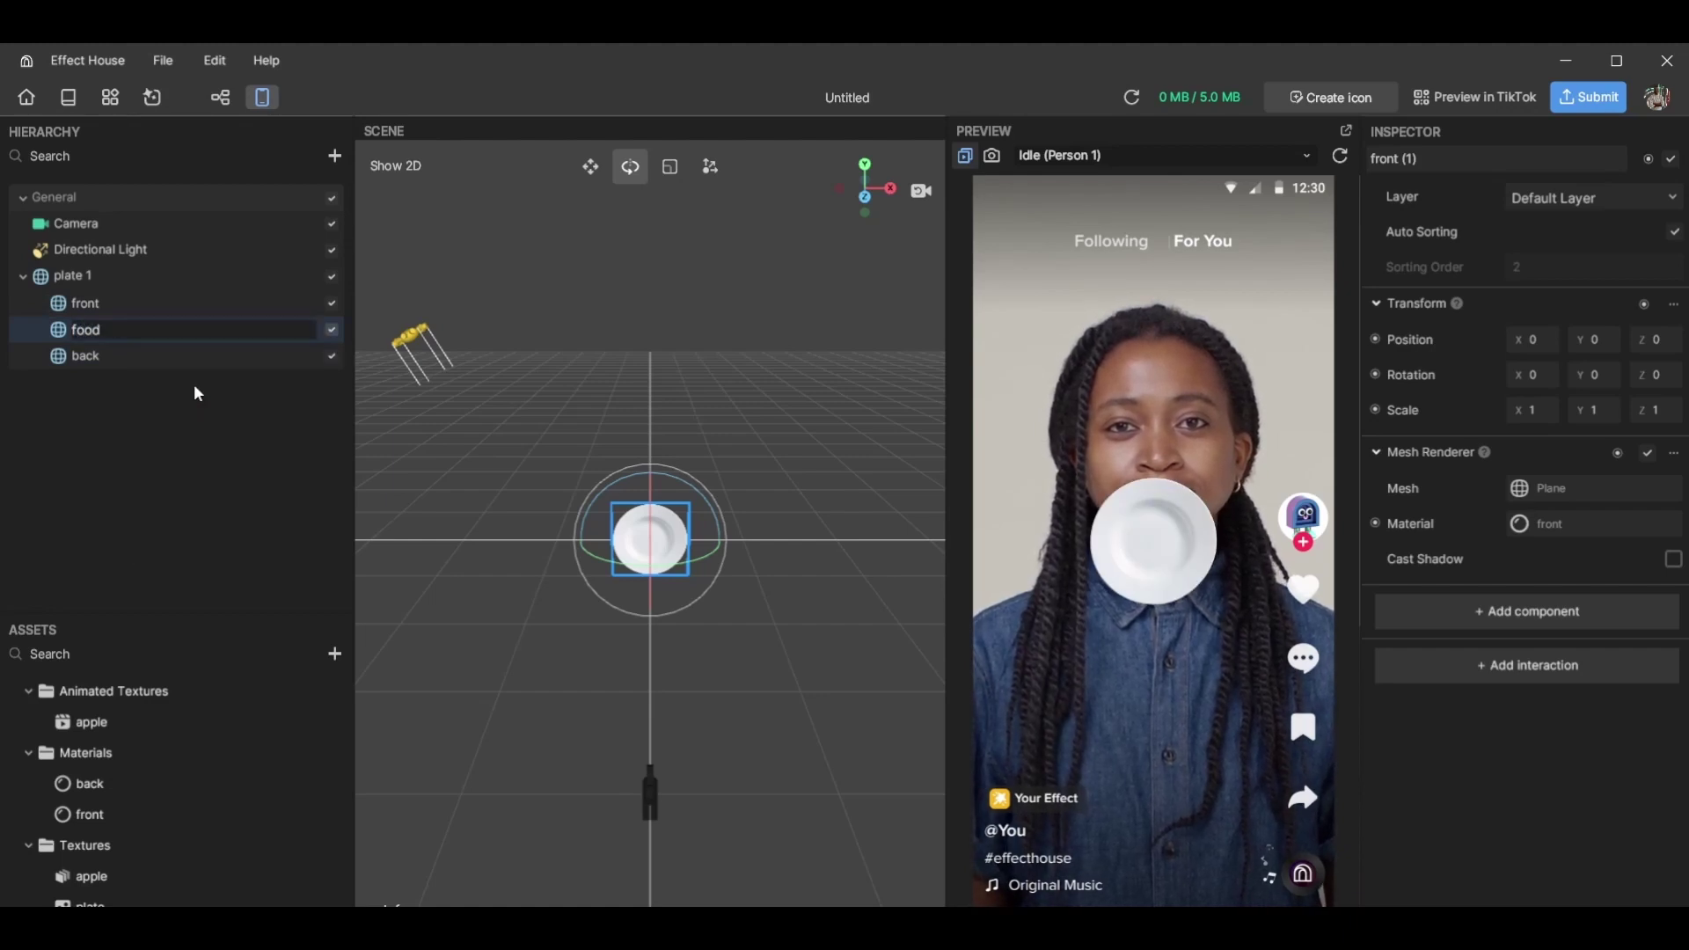
key("Return")
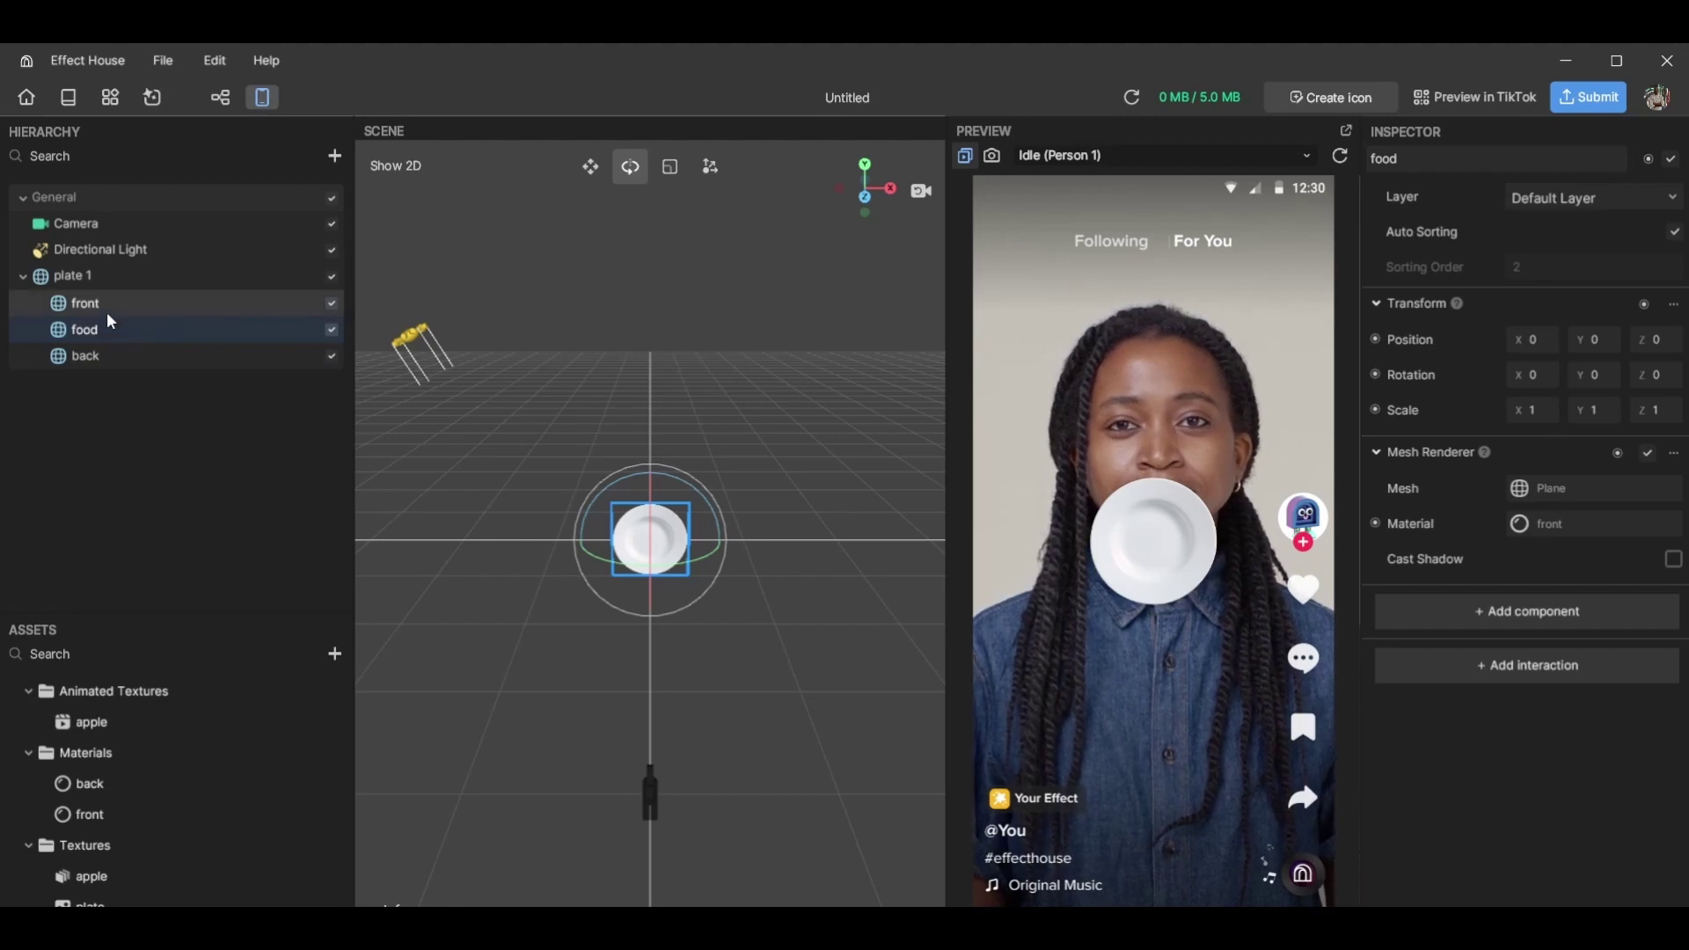
Hide the food plane and rotate the plate 1 group about its Y axis as a test
left_click(331, 329)
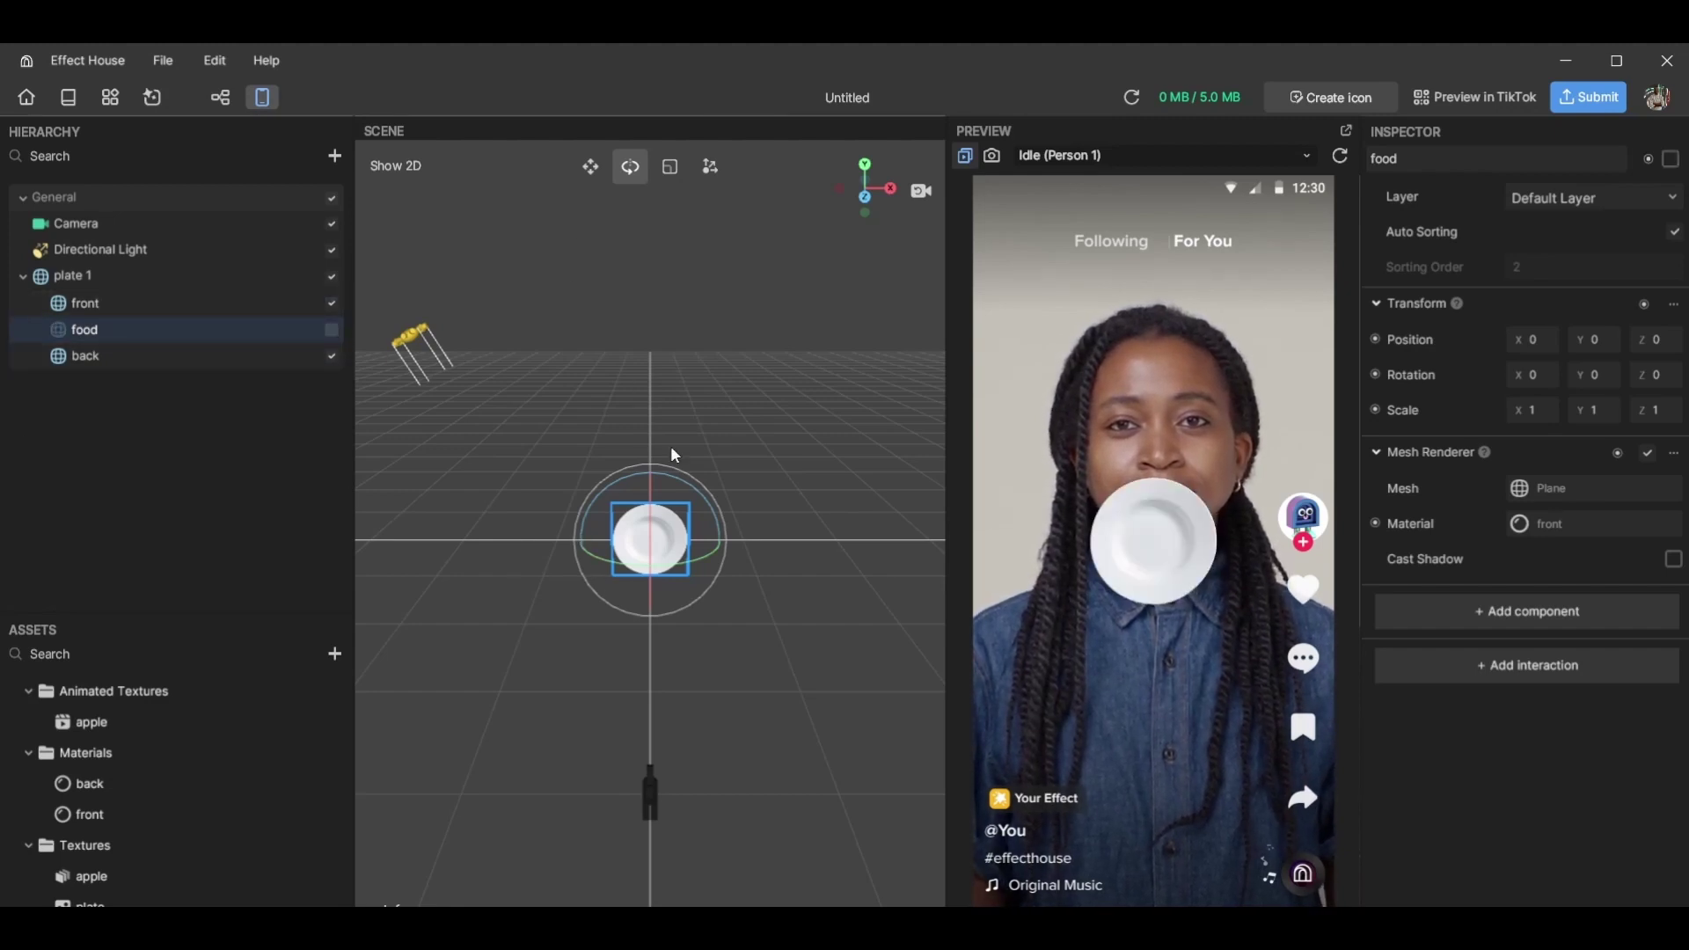
left_click(171, 273)
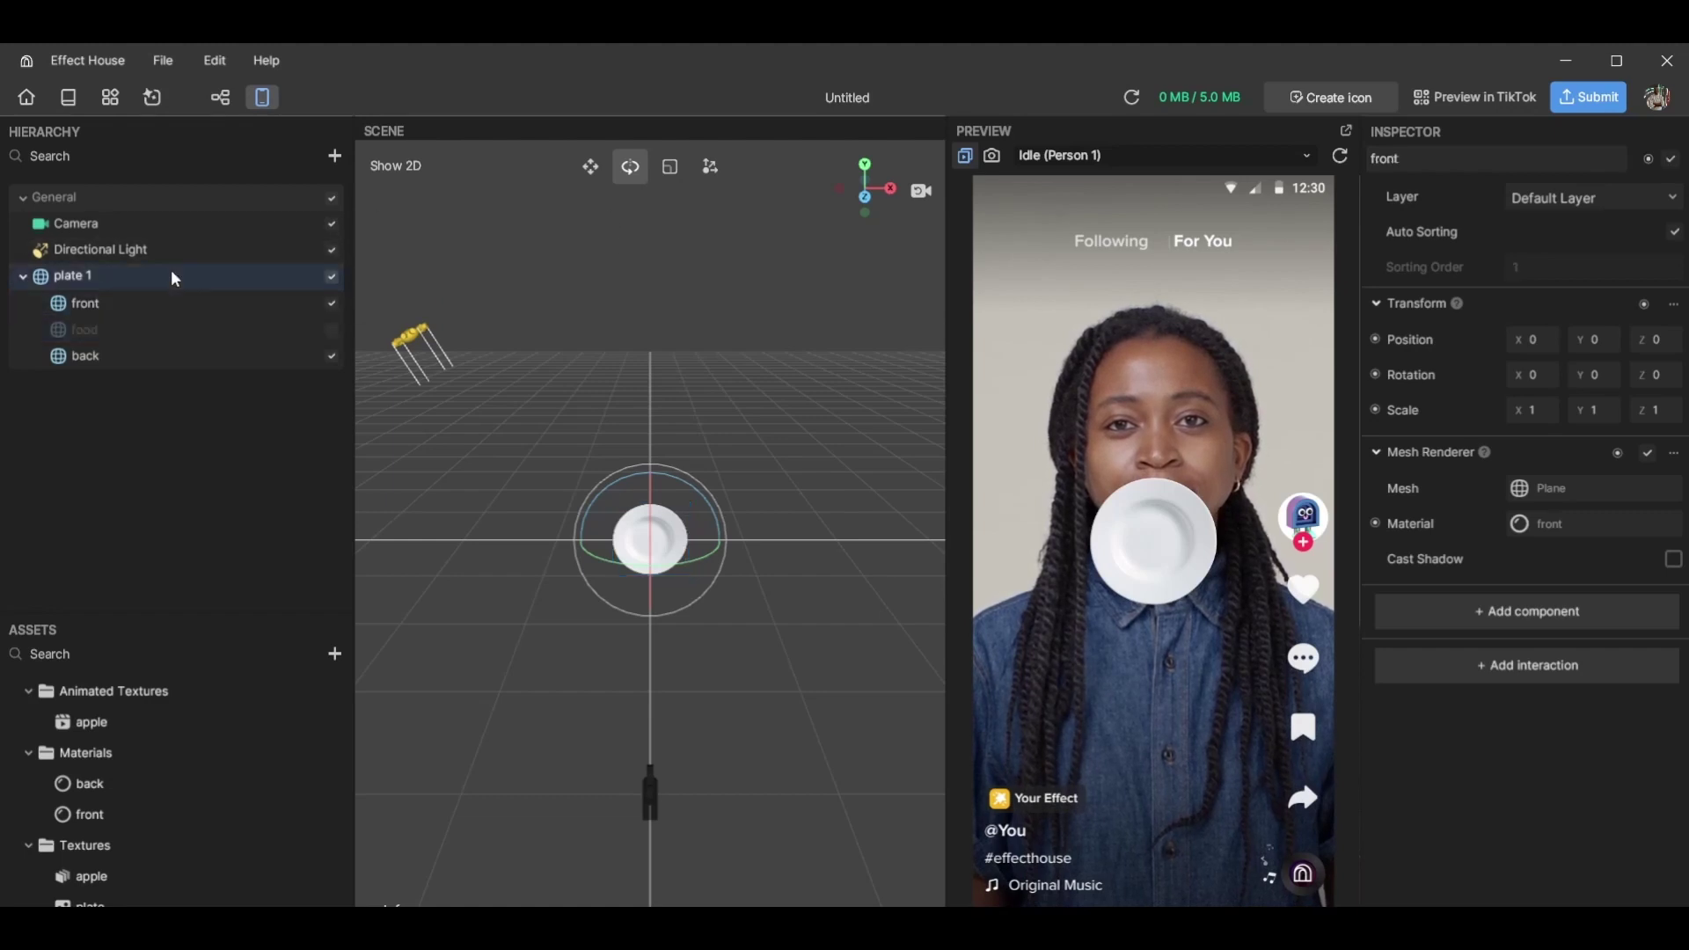
mouse_move(698, 557)
left_mouse_down()
mouse_move(592, 556)
mouse_move(494, 510)
mouse_move(689, 546)
left_mouse_up()
Nest the food plane under the front plane as its child and make it visible
left_click(159, 327)
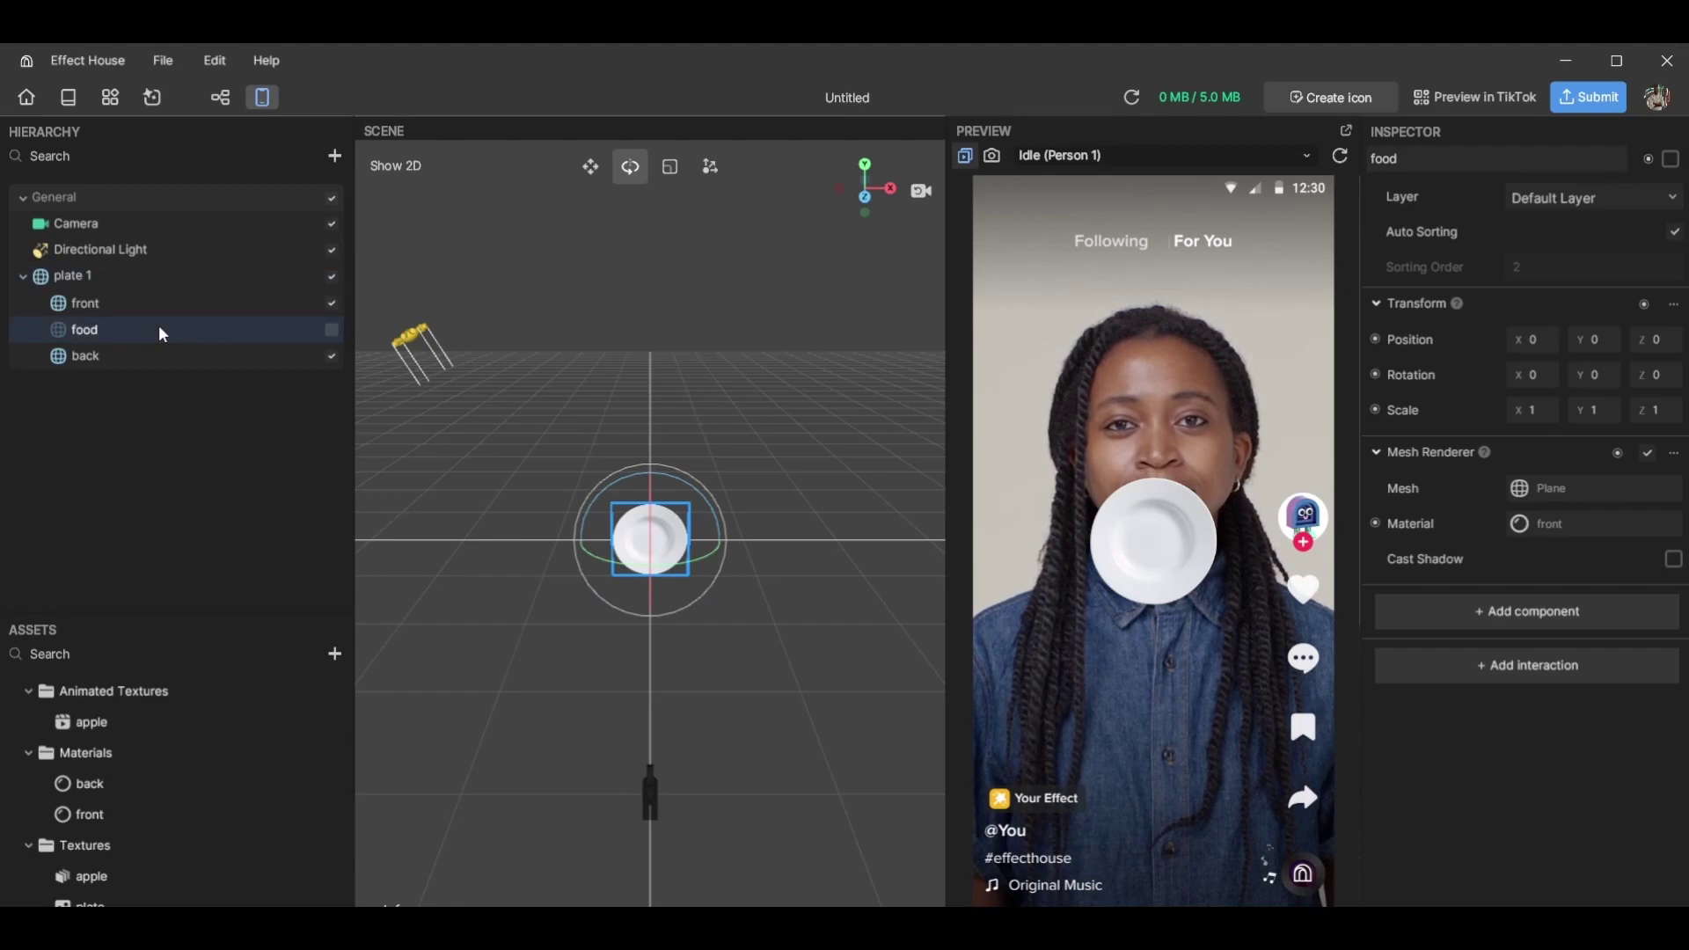
left_click_drag(159, 327, 174, 302)
left_click(332, 328)
Duplicate the front material and rename the copy as food
left_click(220, 811)
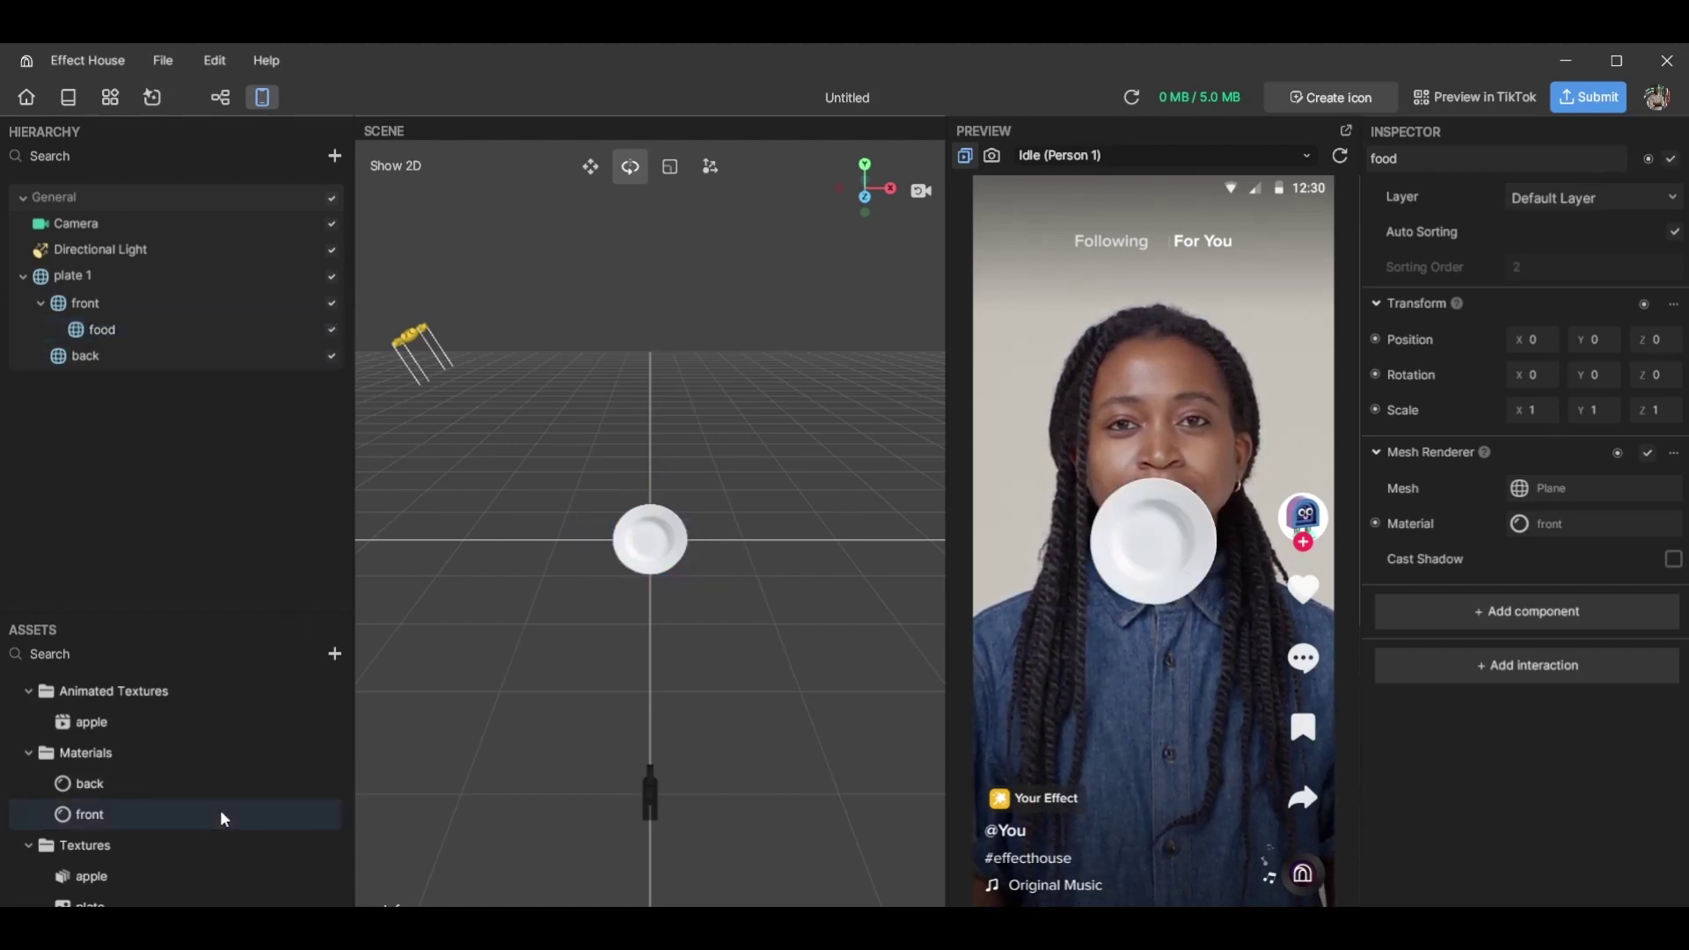
key("ctrl+d")
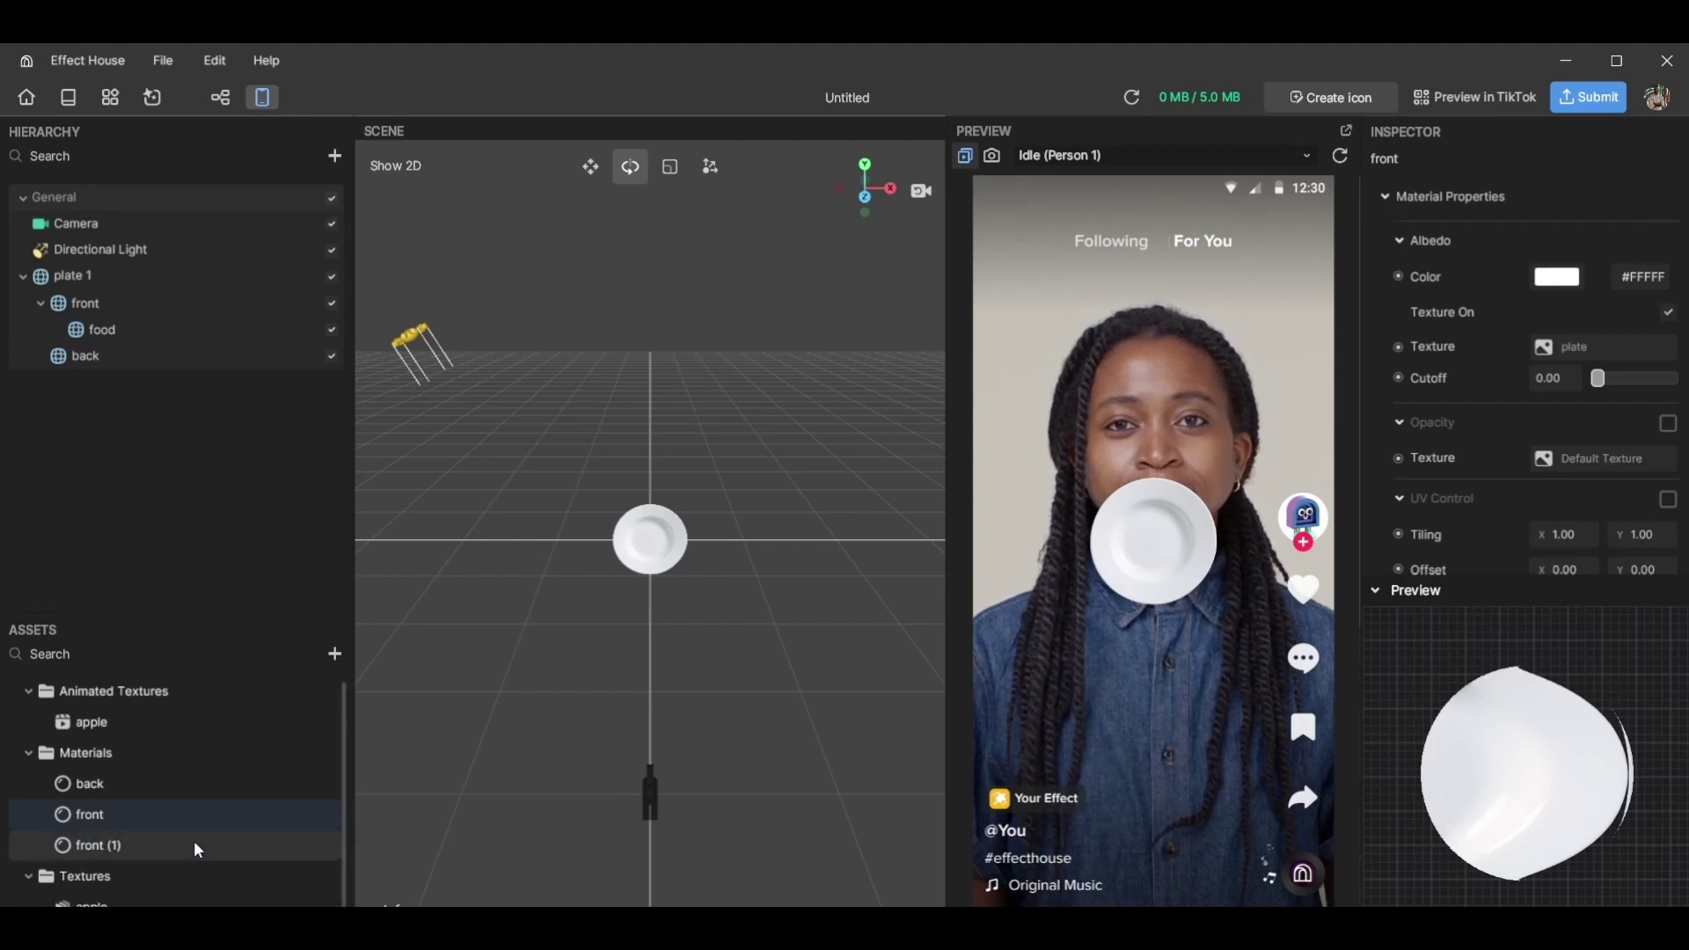
left_click(194, 842)
right_click(193, 842)
left_click(223, 895)
type("food")
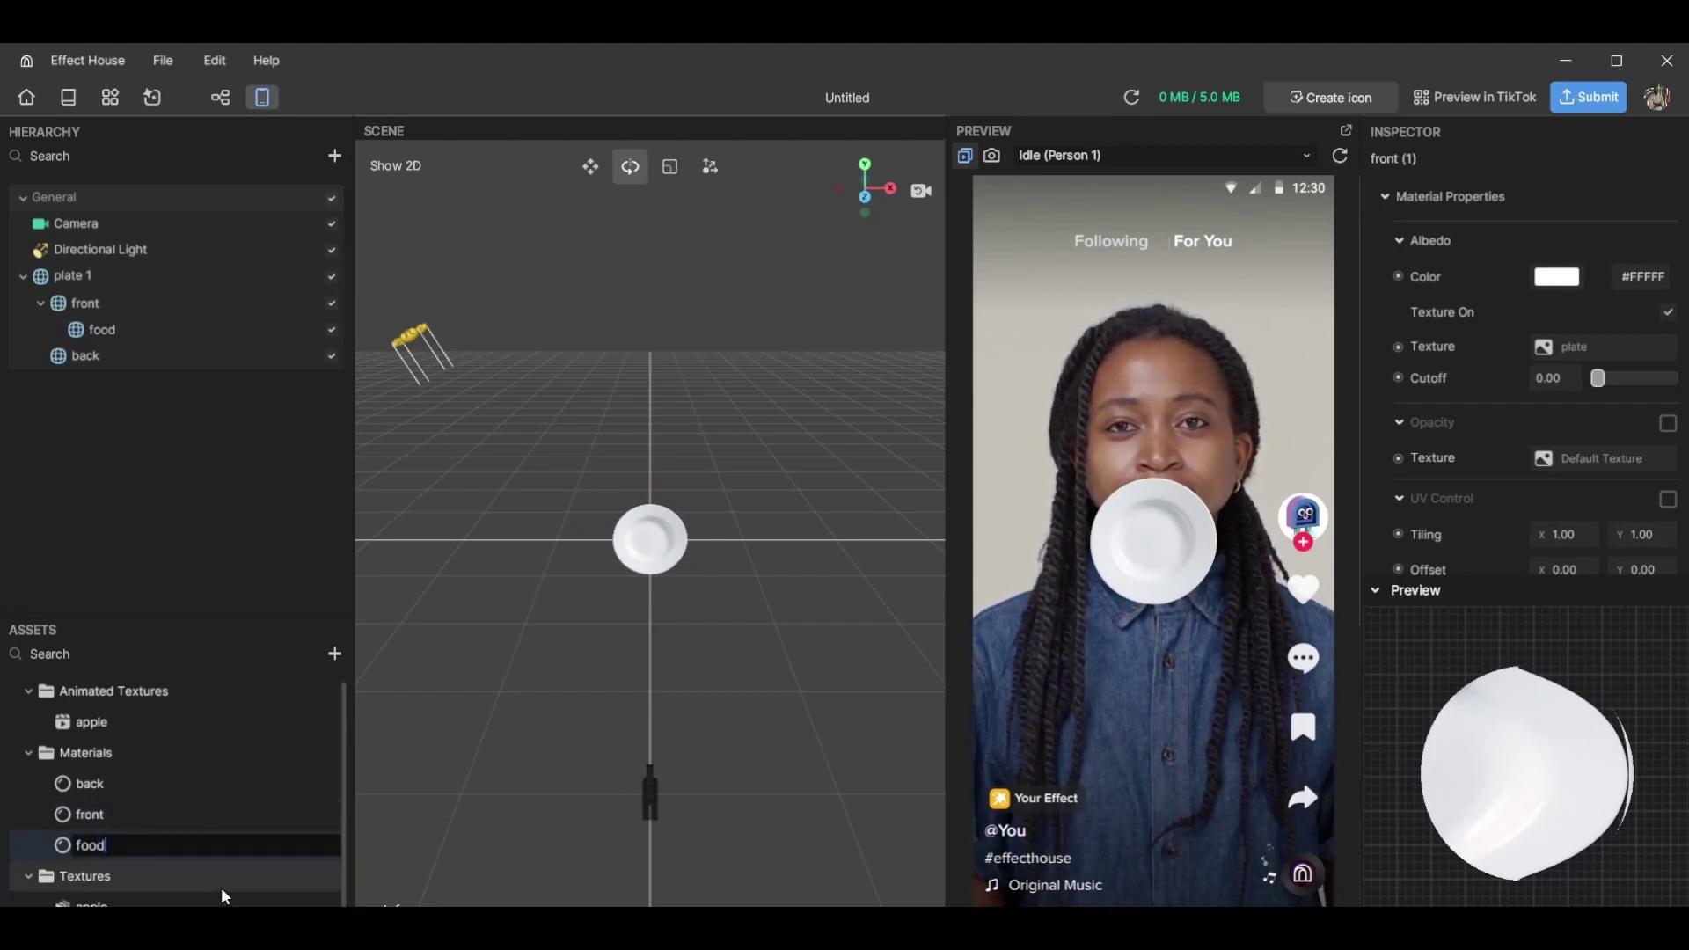
key("Return")
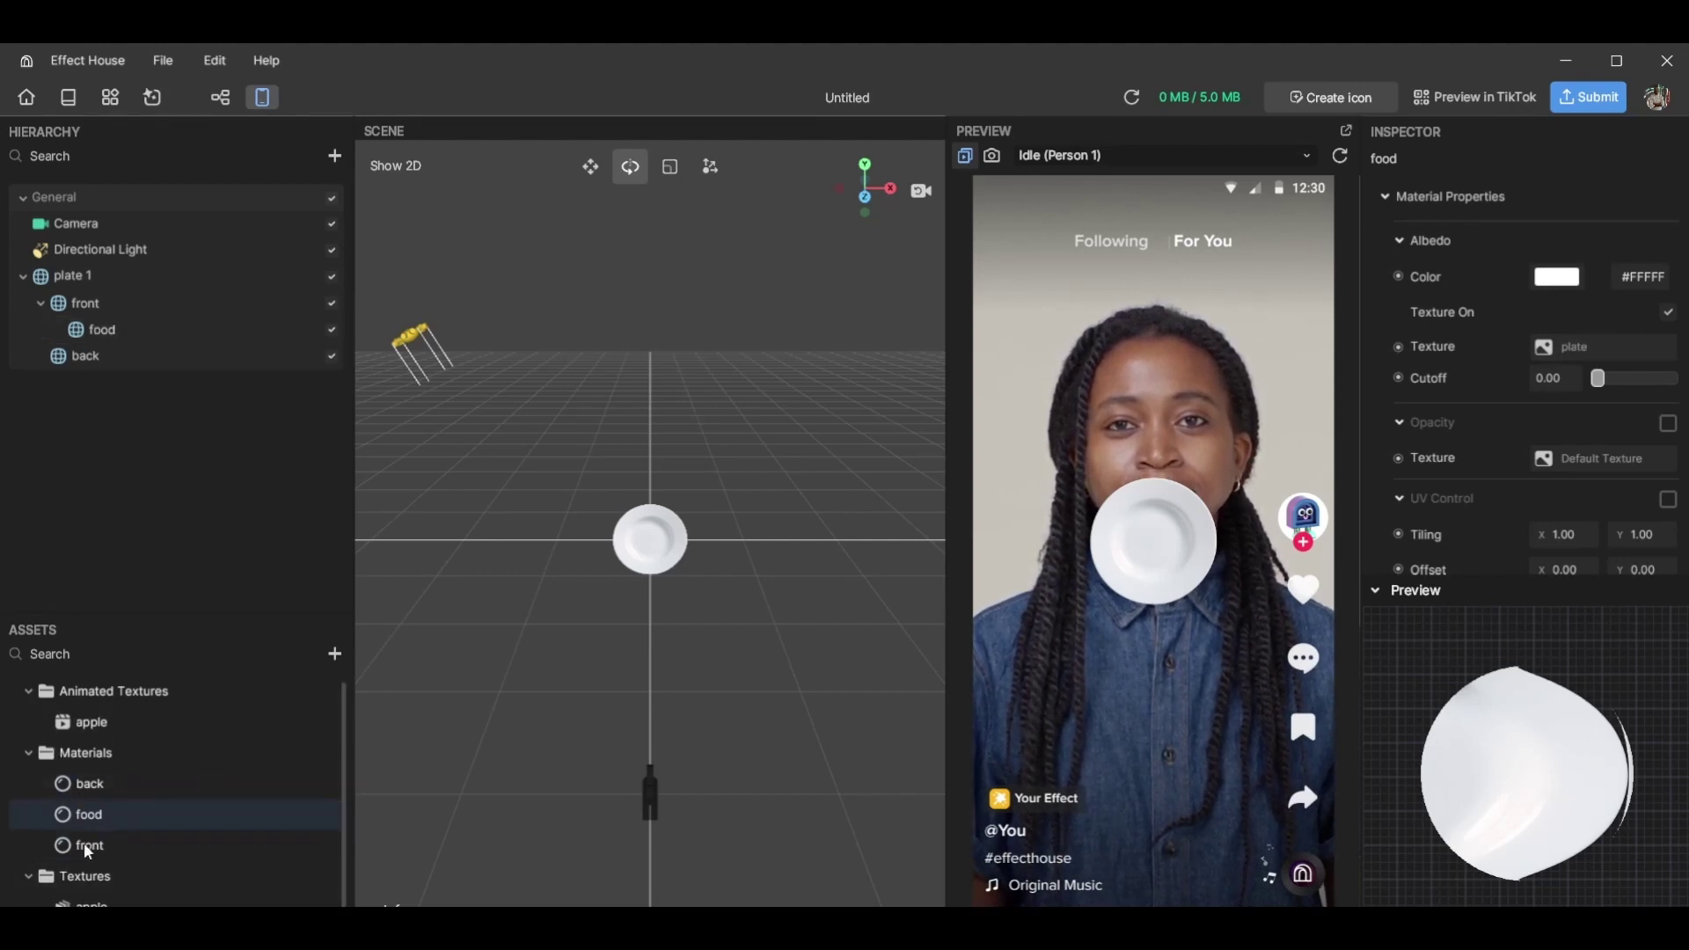
Set the food material's albedo texture to the apple animated texture
left_click(1586, 347)
left_click(830, 393)
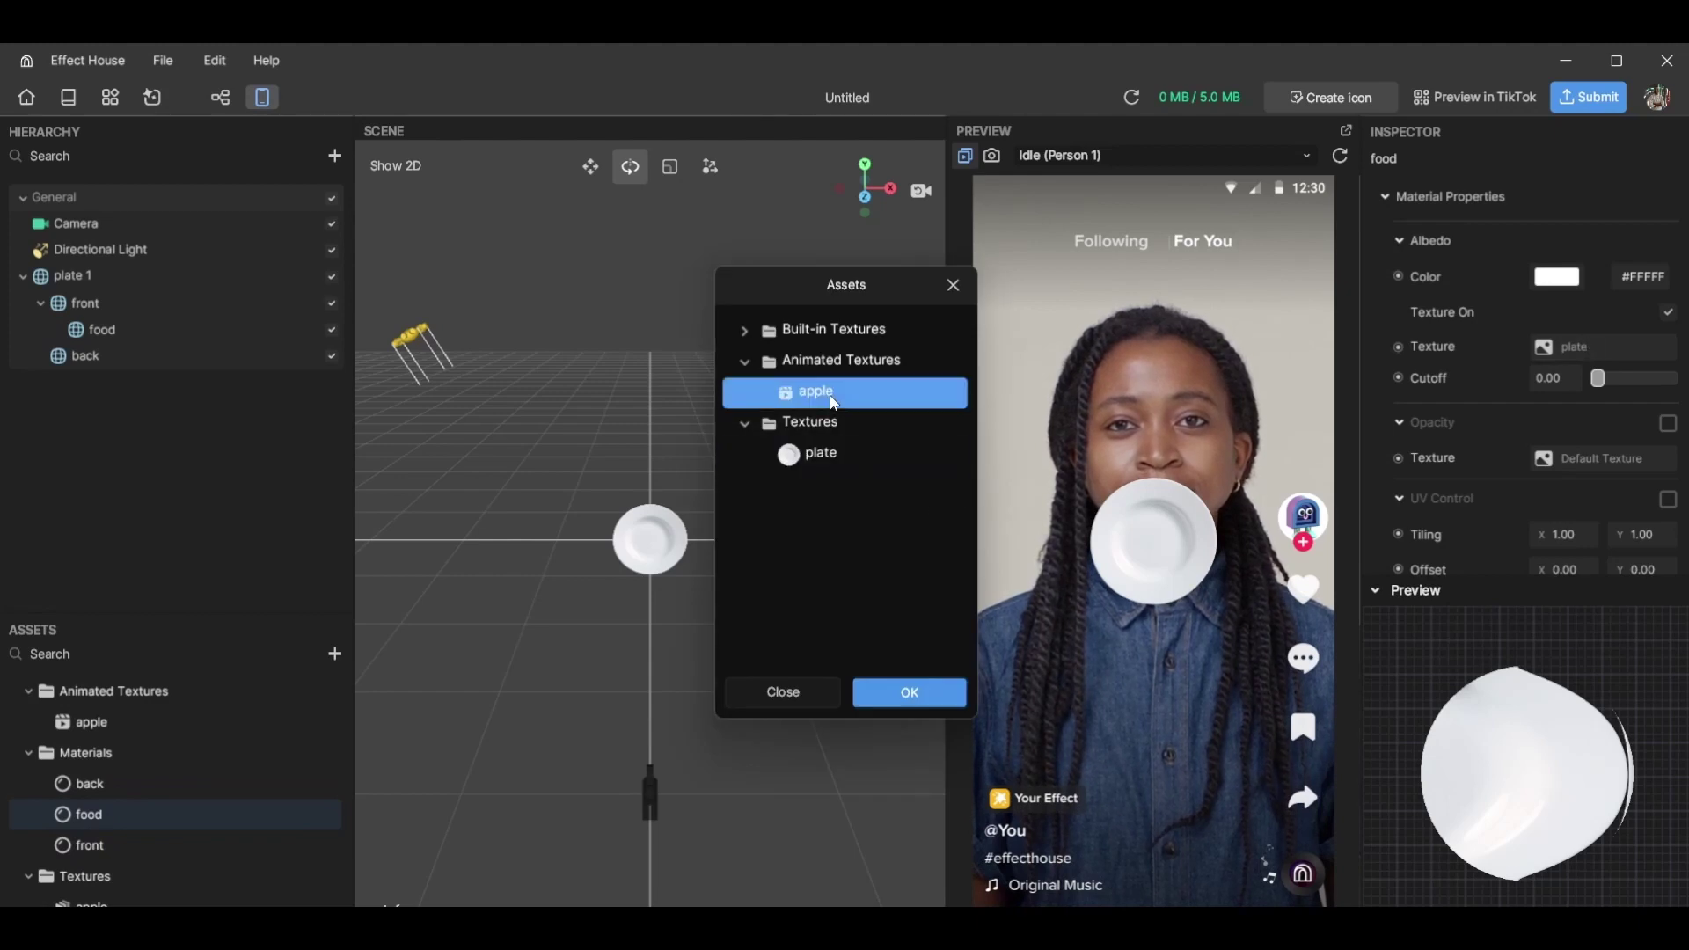
left_click(920, 694)
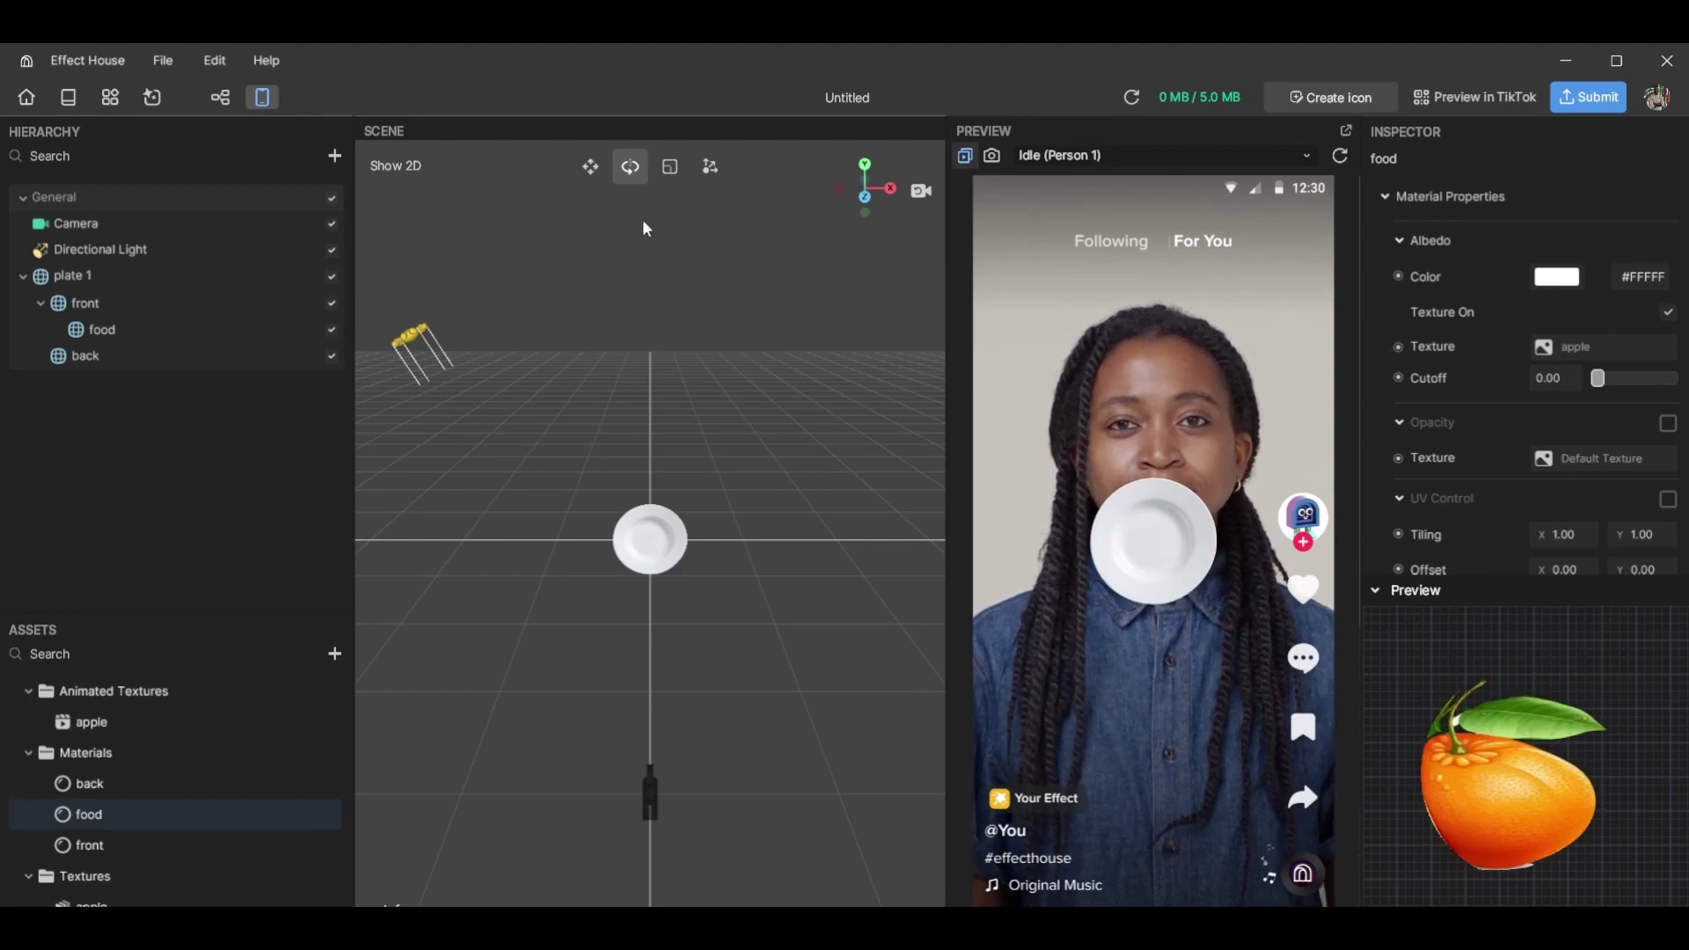
Collapse the plate 1 group in the hierarchy and rotate it about its Y axis to about 182.7 degrees
left_click(22, 276)
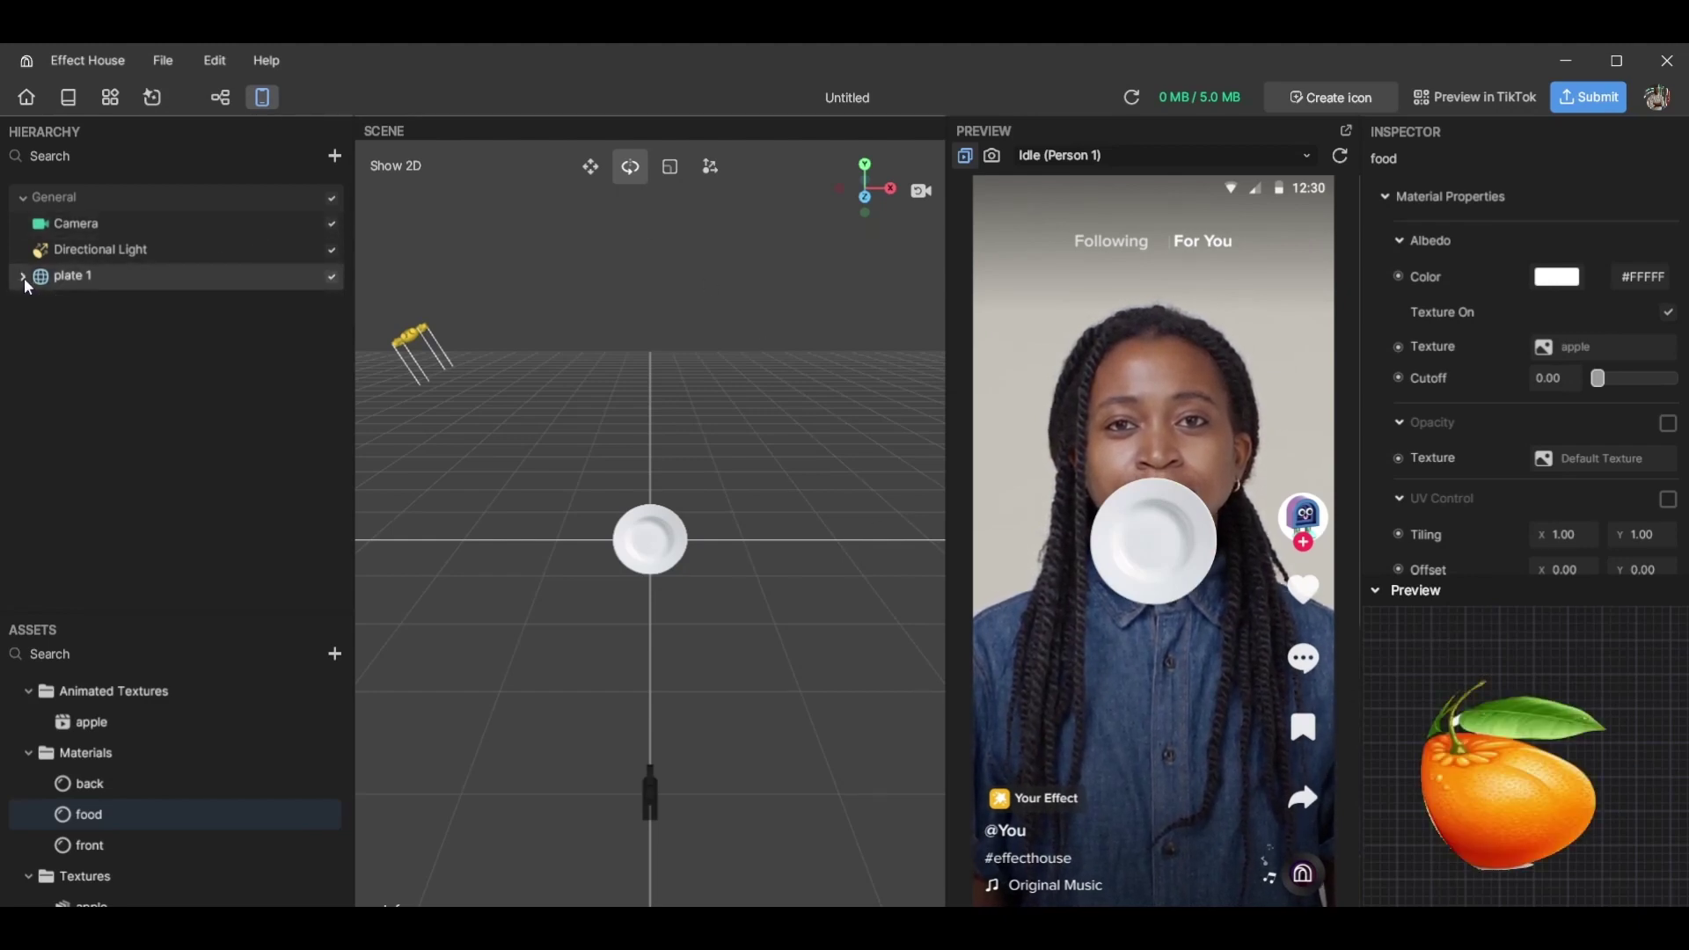
left_click(74, 286)
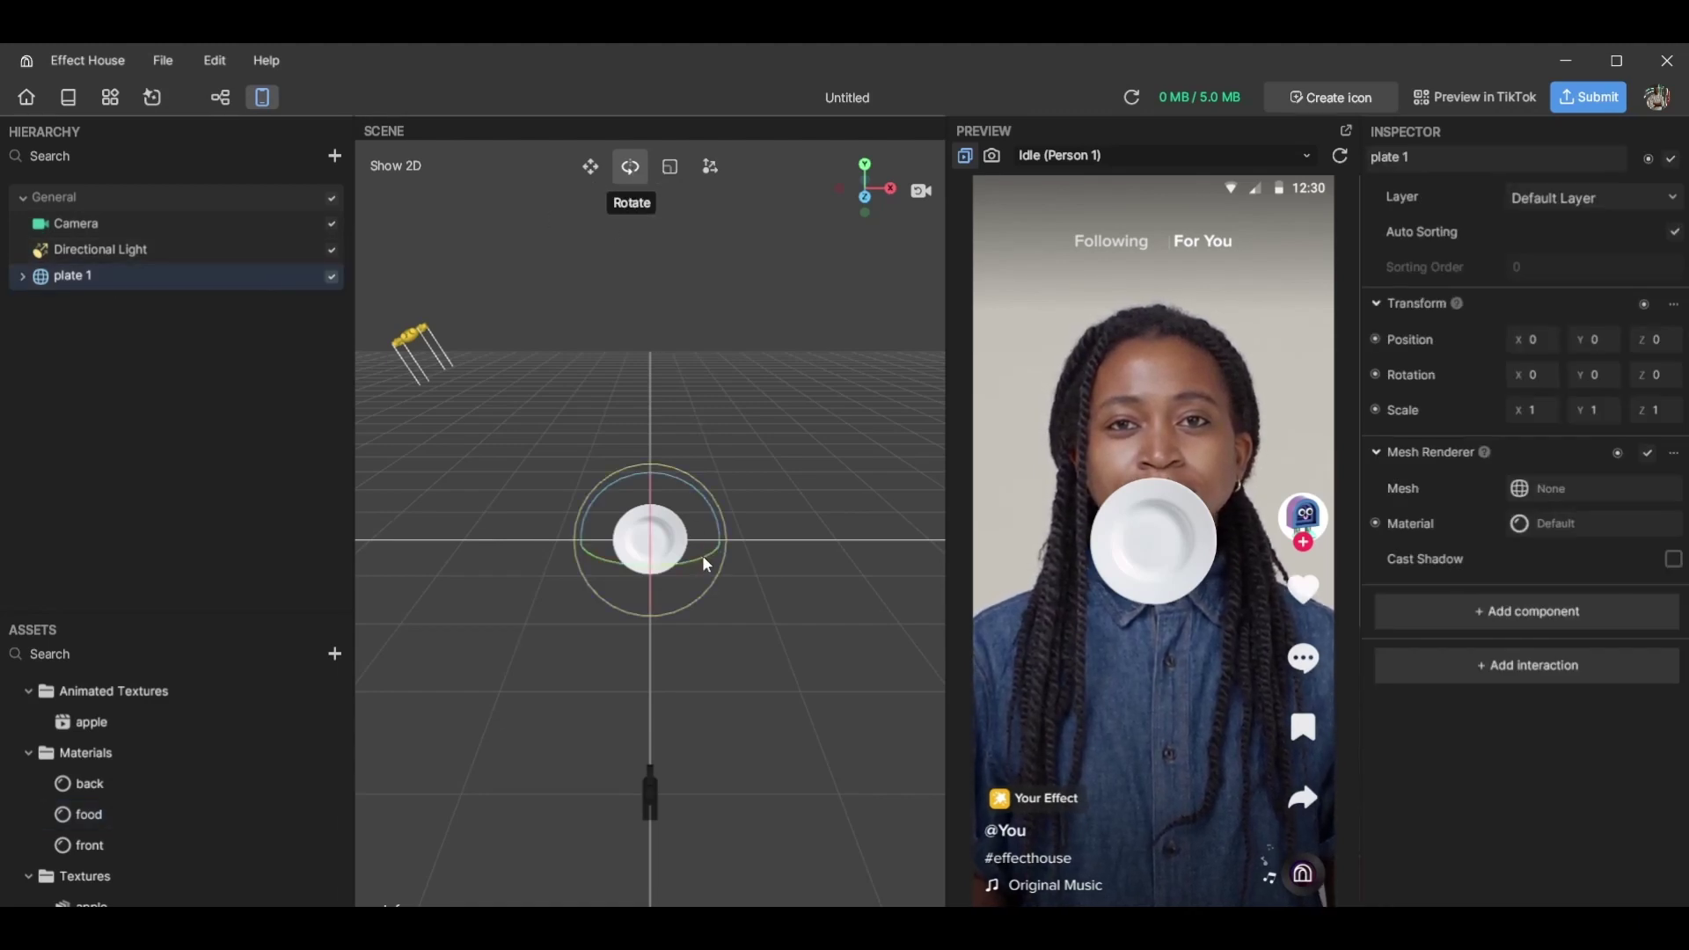
left_click_drag(702, 556, 389, 469)
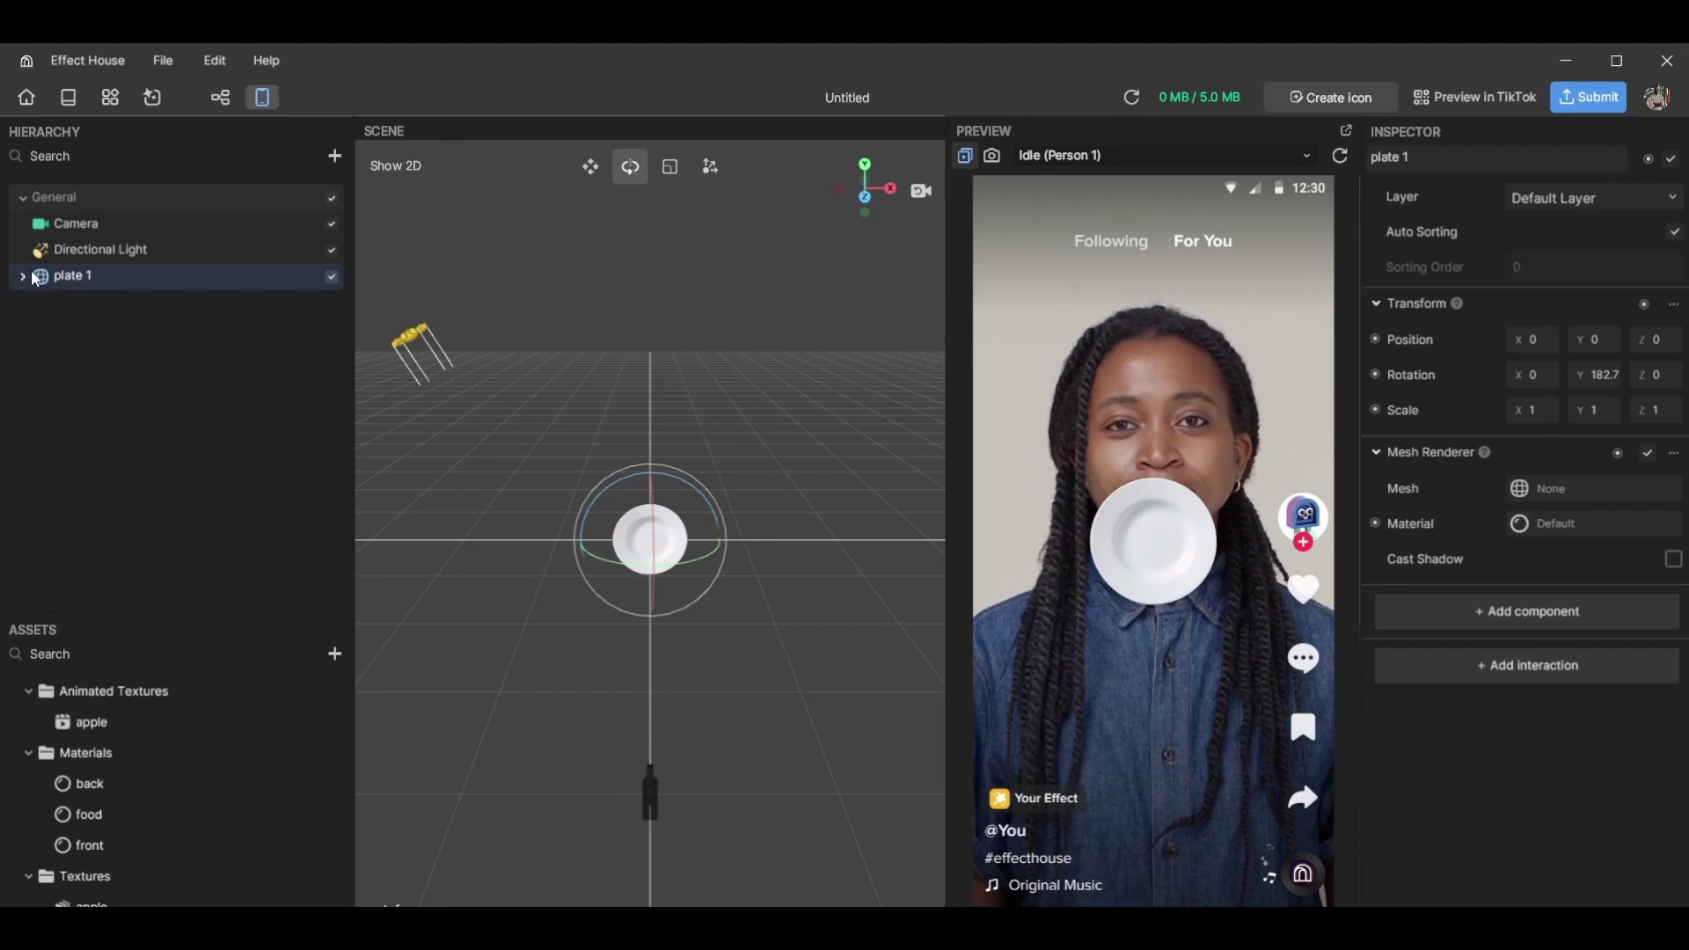
Expand the plate 1 group and assign the food material to the food plane
left_click(32, 277)
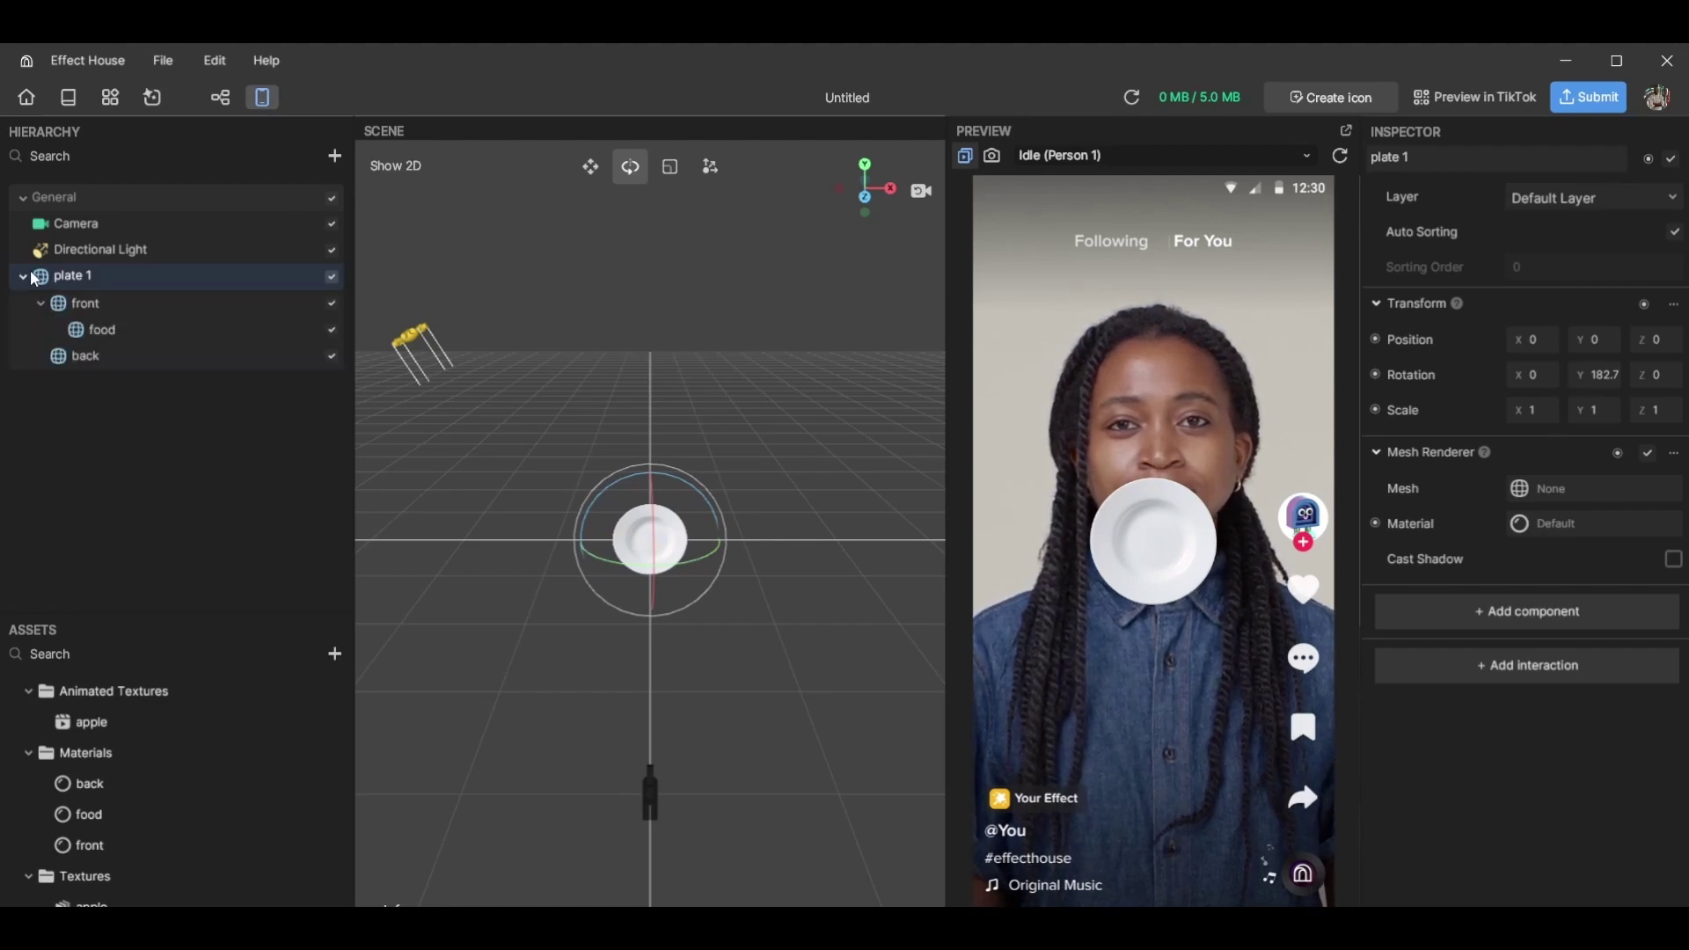
left_click(134, 331)
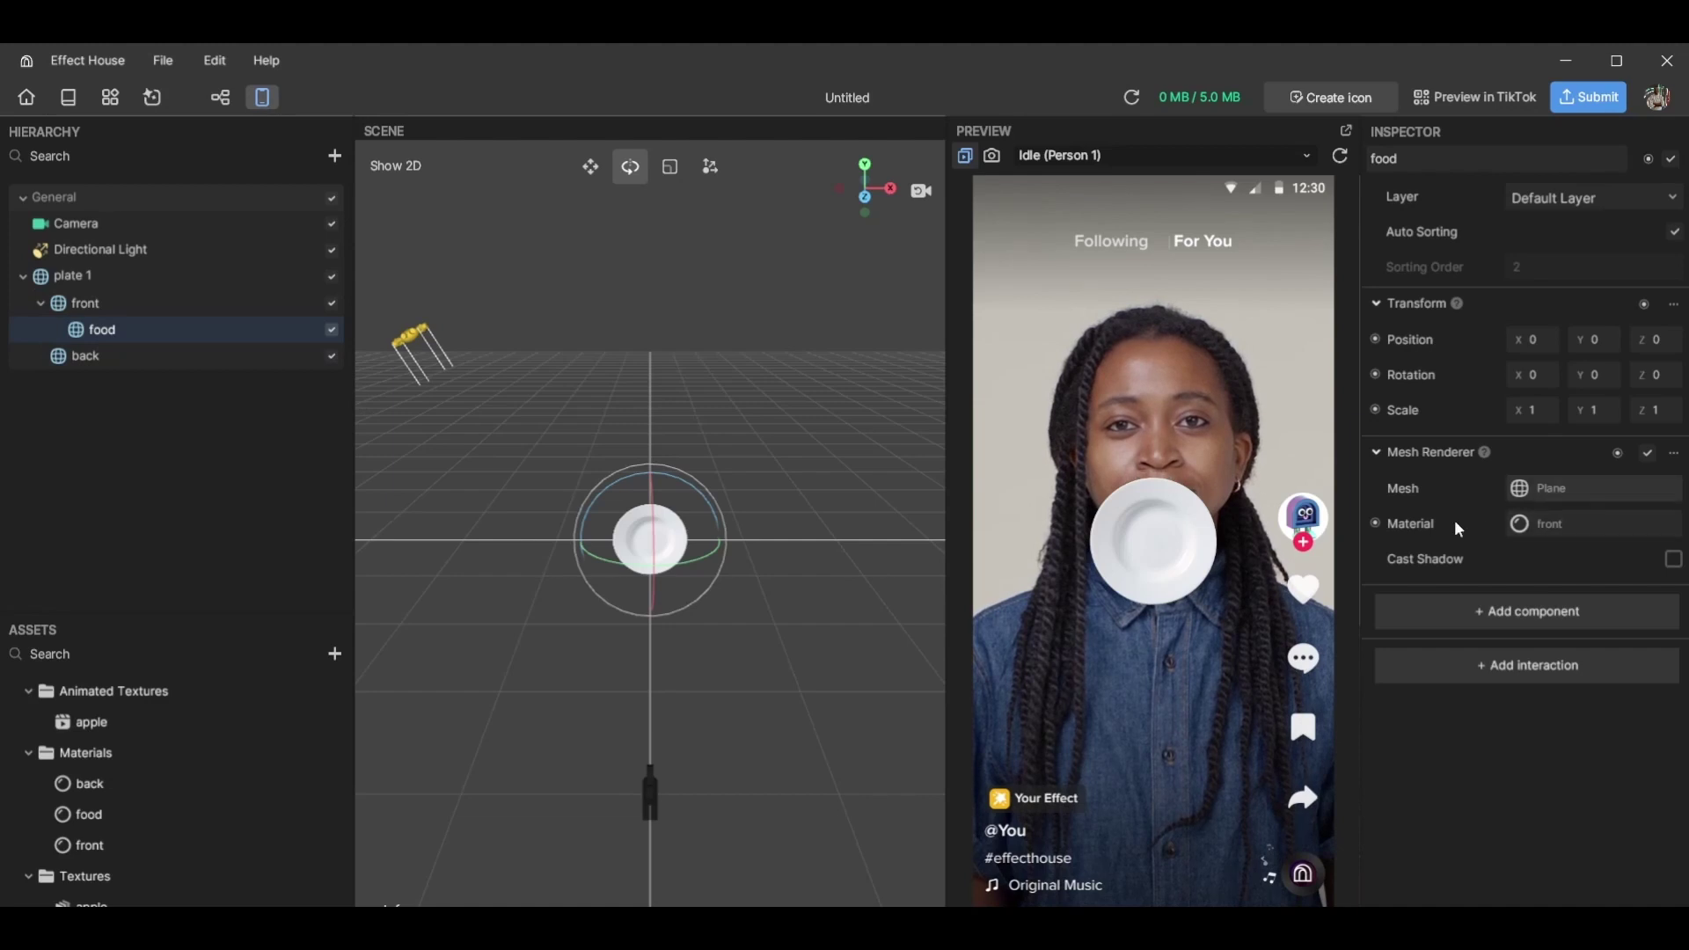
left_click(1548, 521)
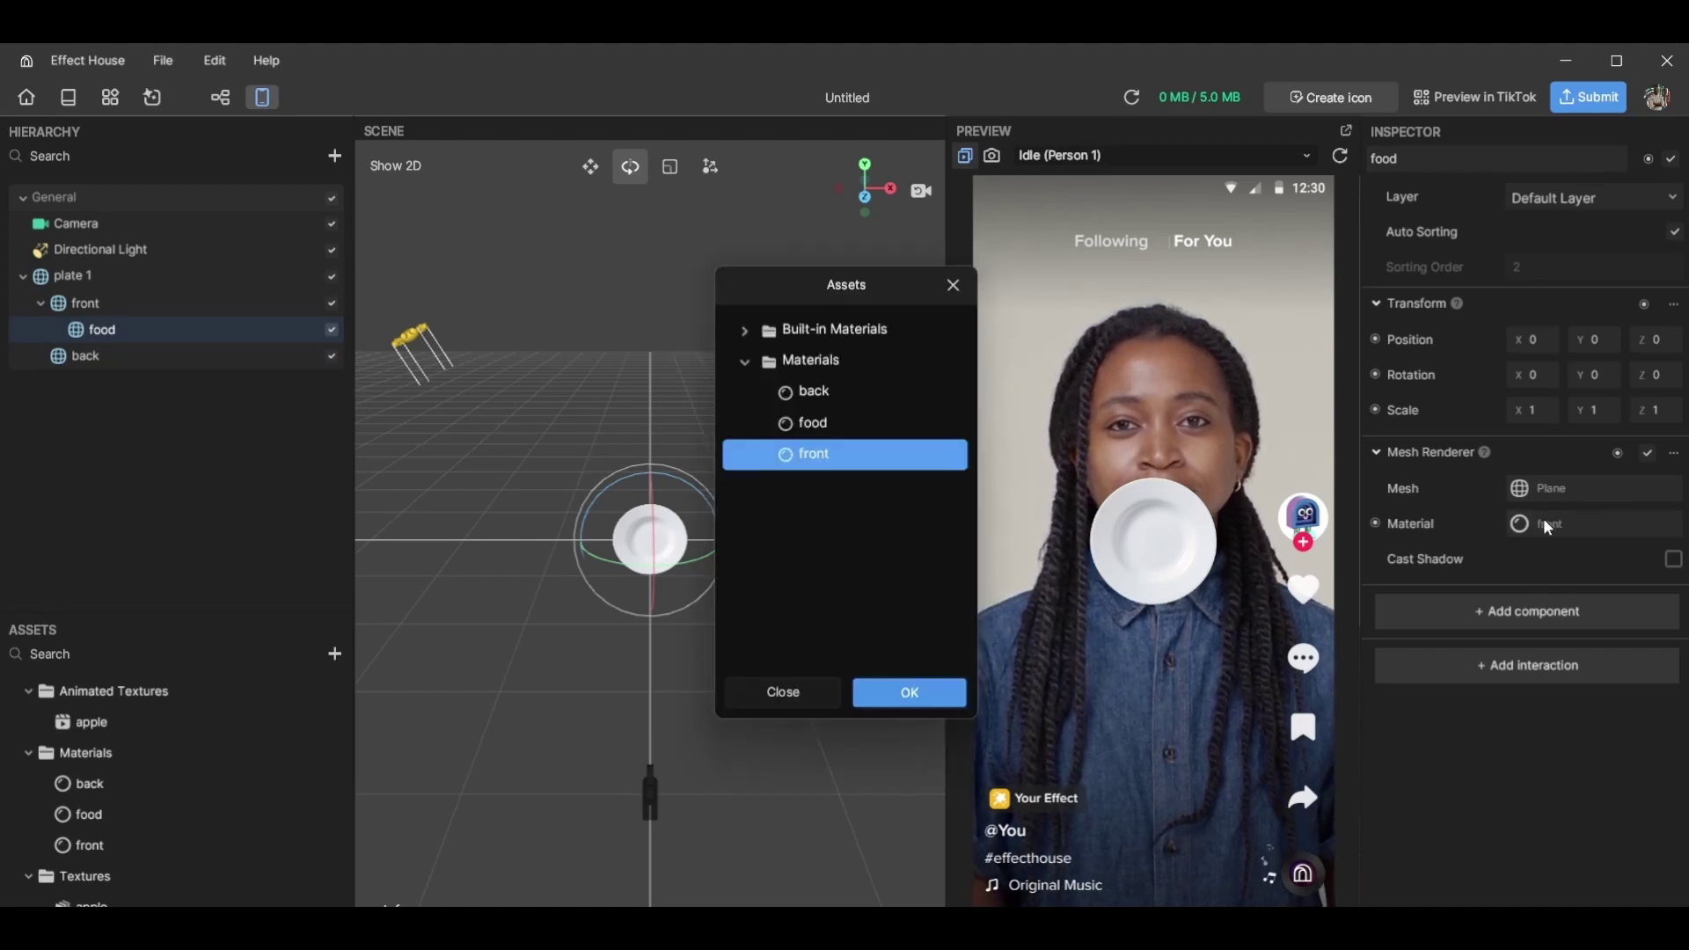
left_click(850, 429)
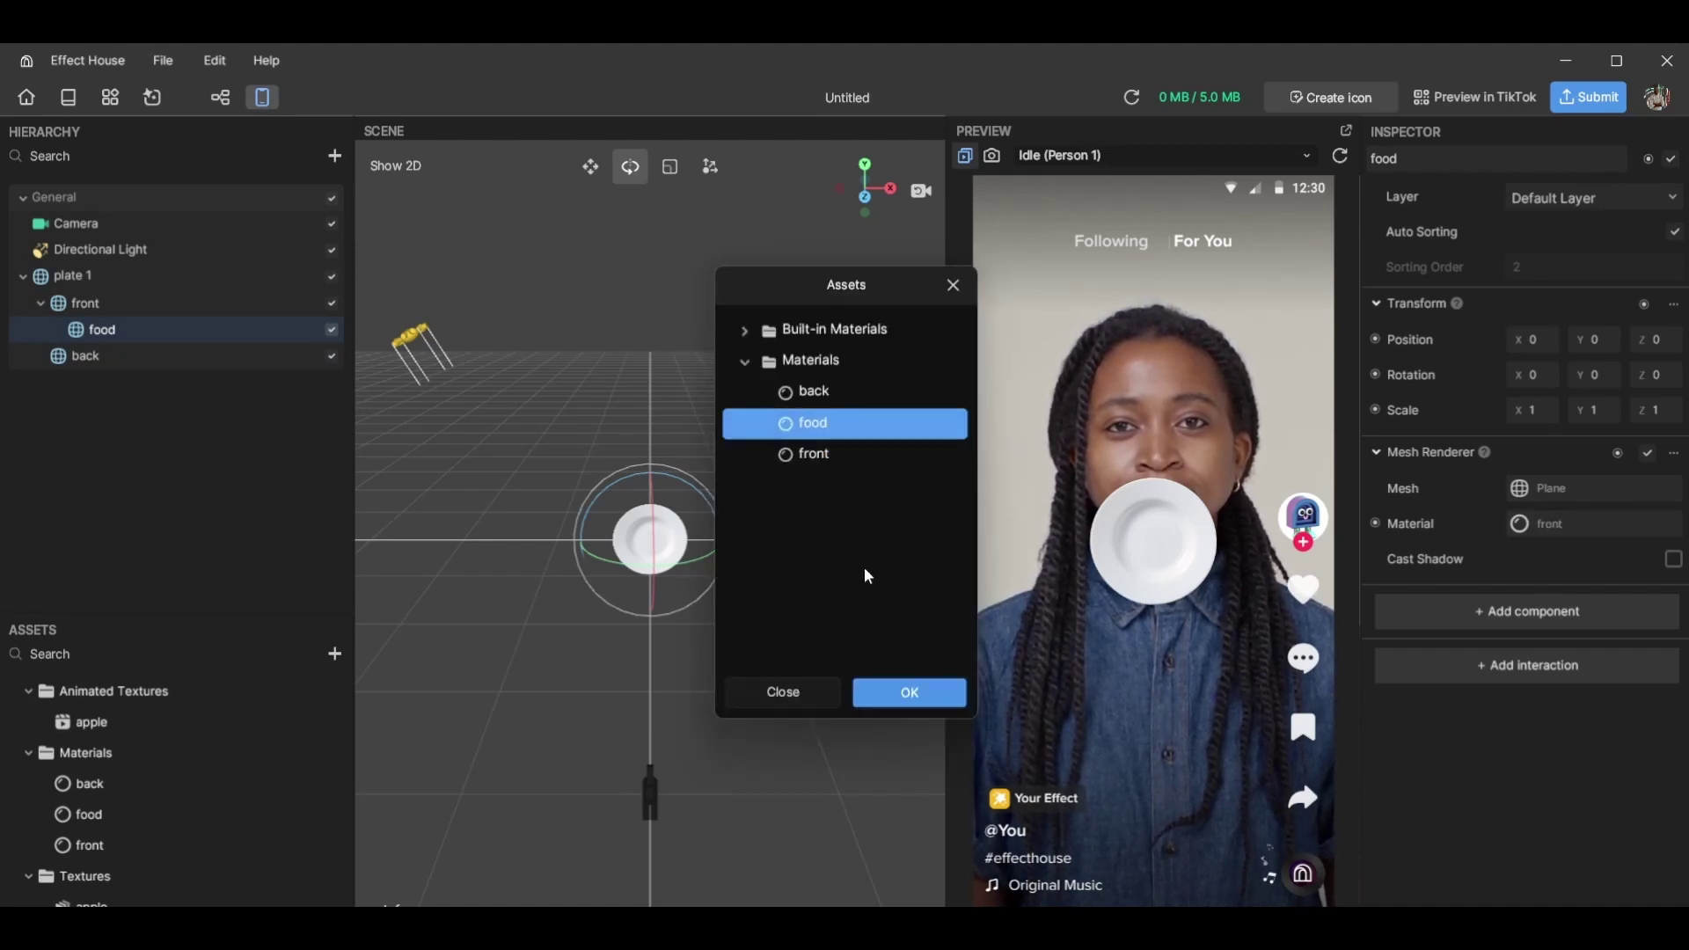
left_click(909, 695)
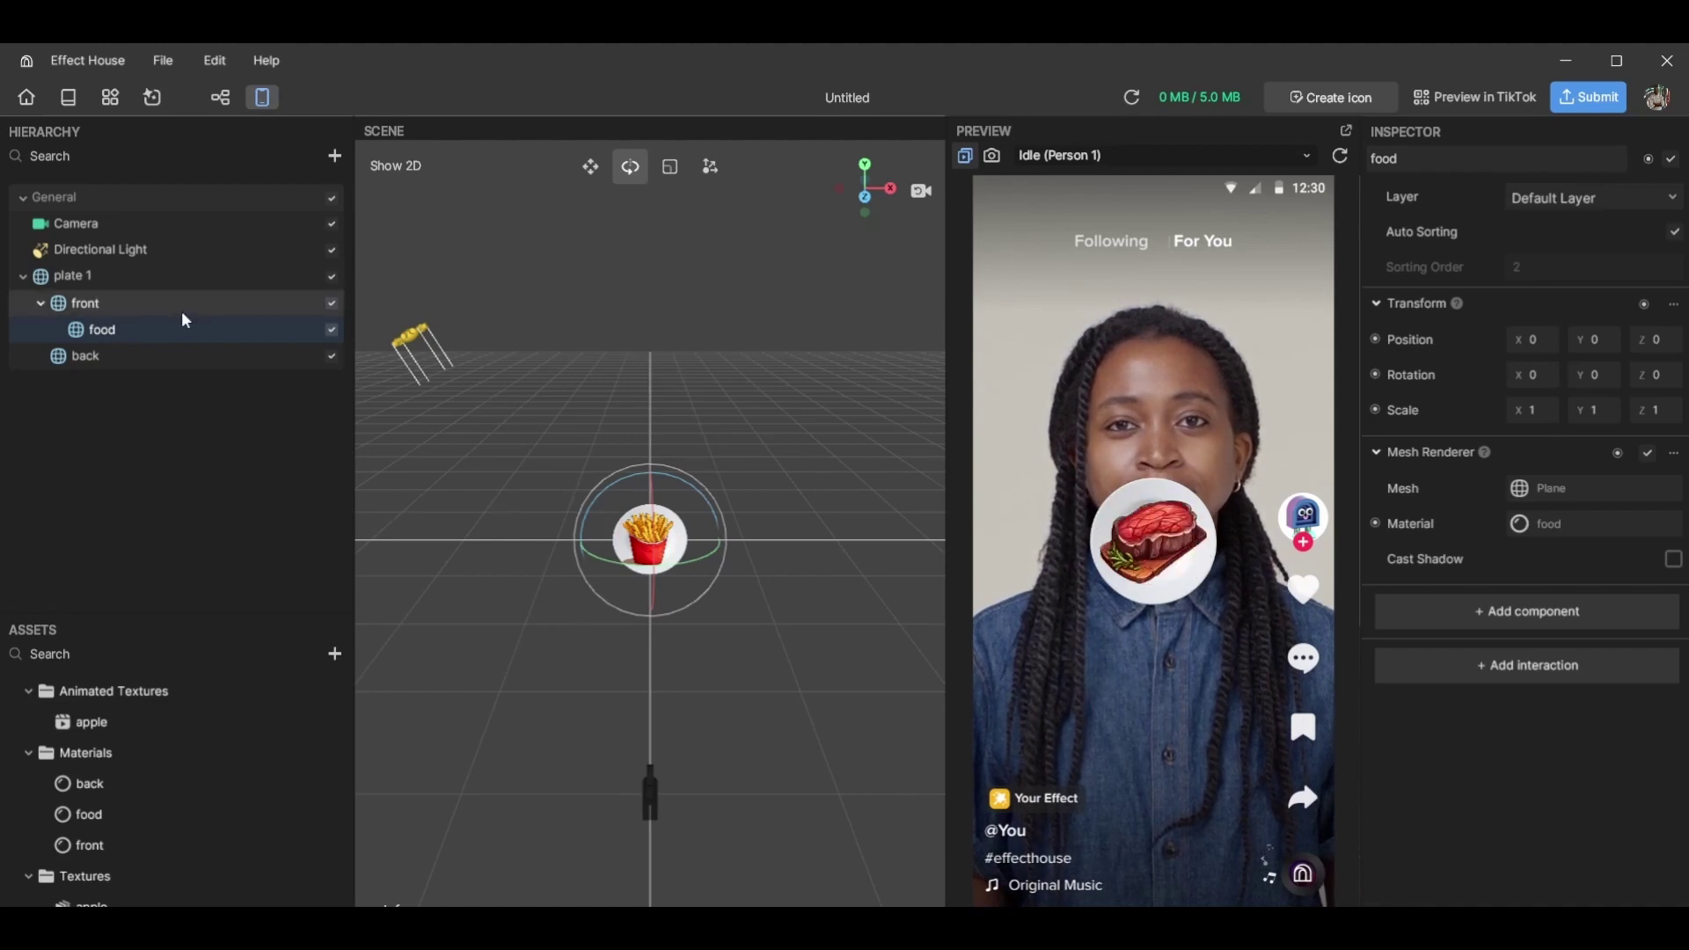
Scale the food plane to 0.6 on the X, Y and Z axes
left_click(670, 176)
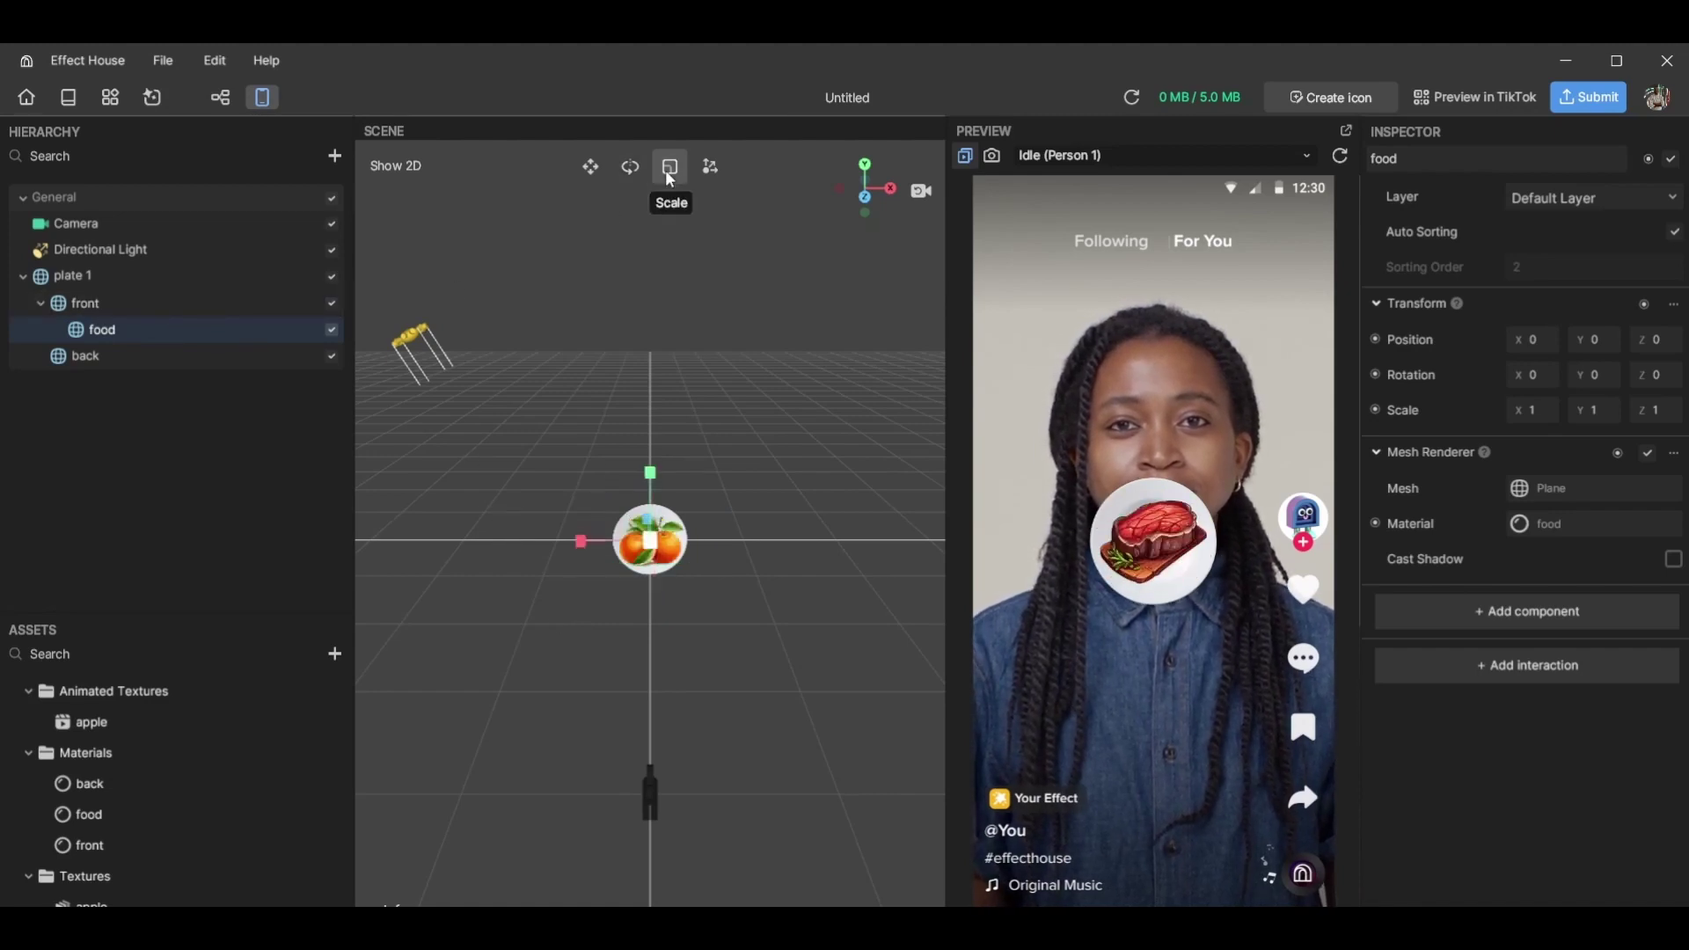
left_click(1537, 407)
type("0")
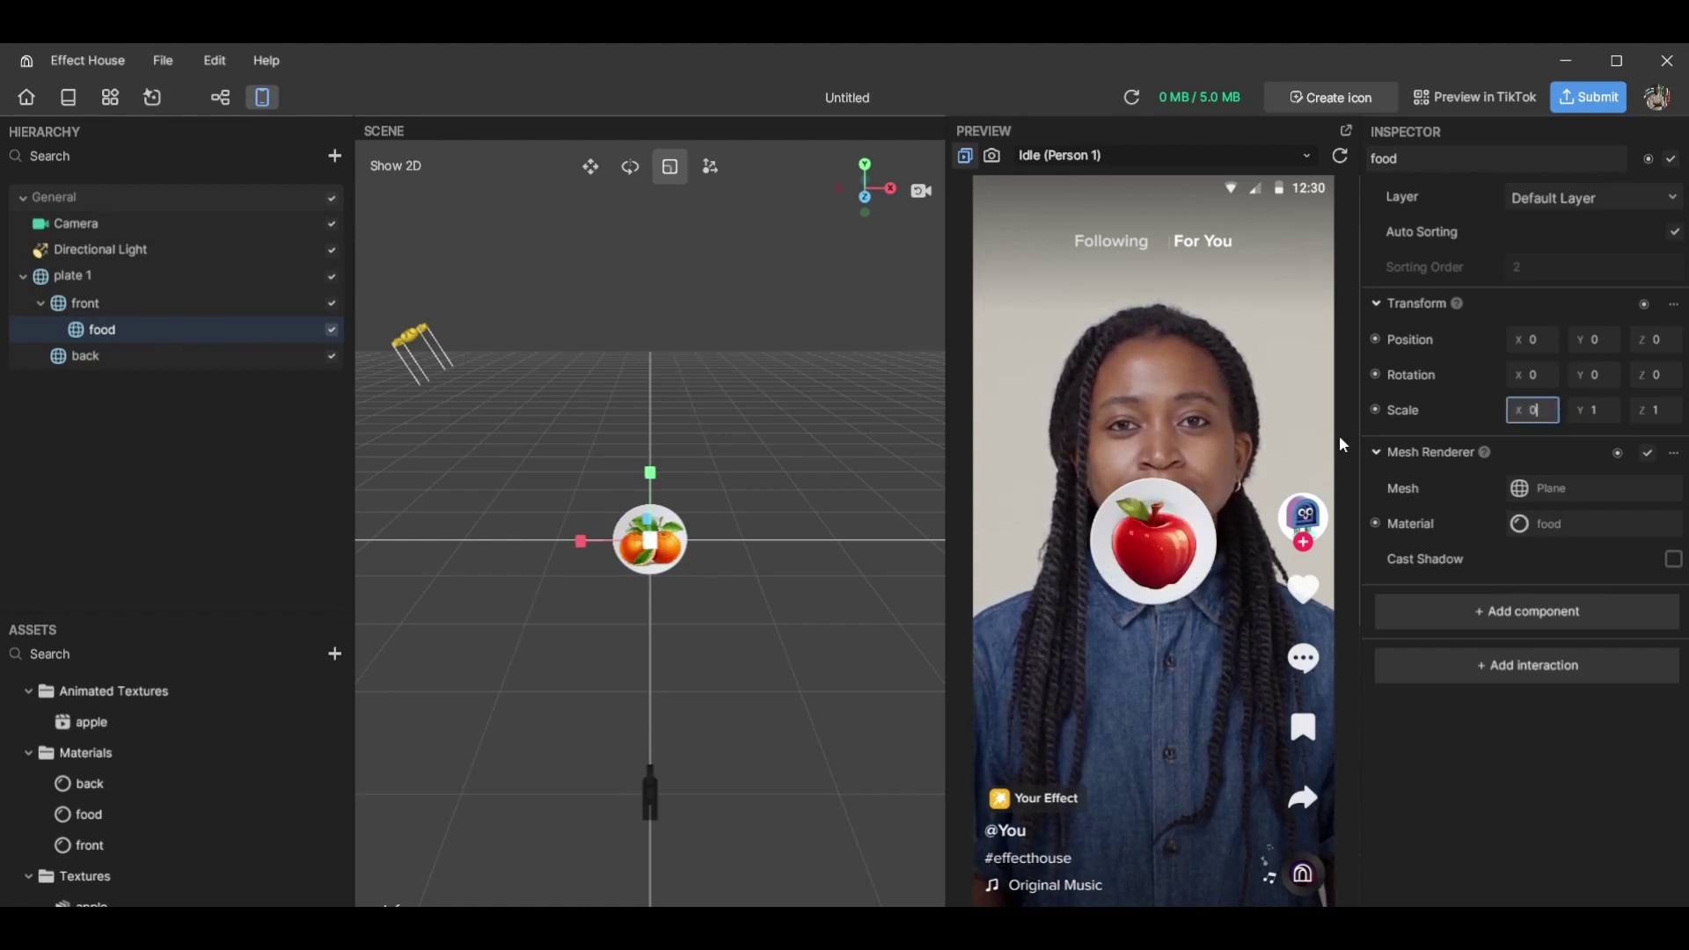
type(".6")
key("Return")
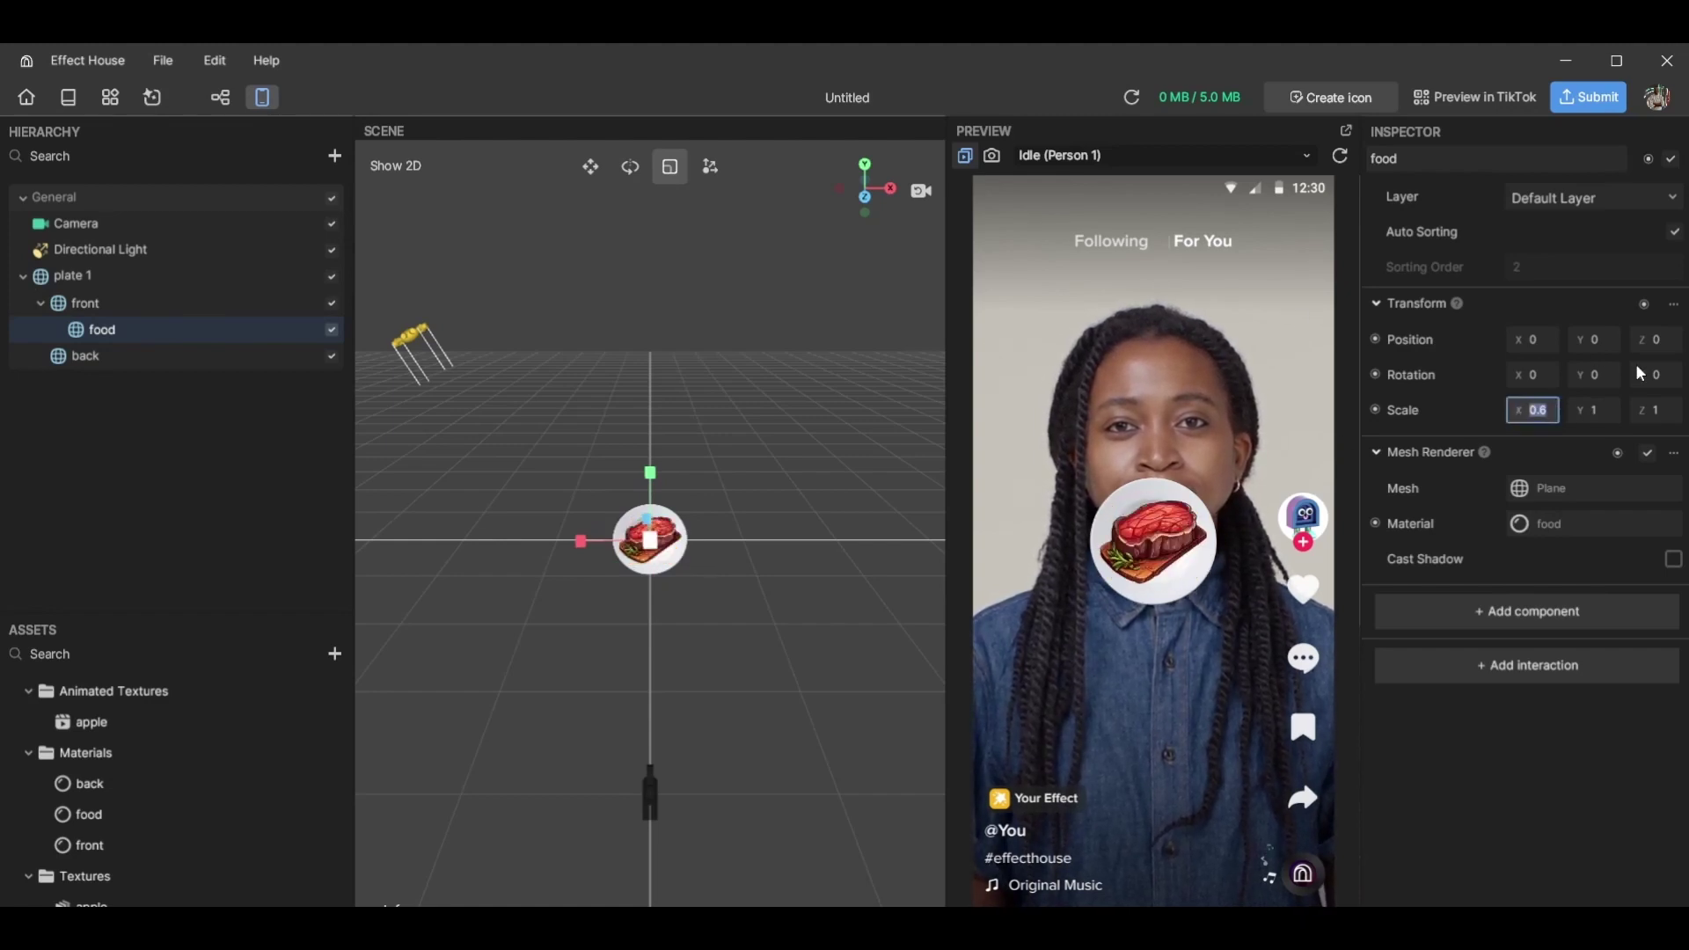
left_click(1596, 412)
type("0.6")
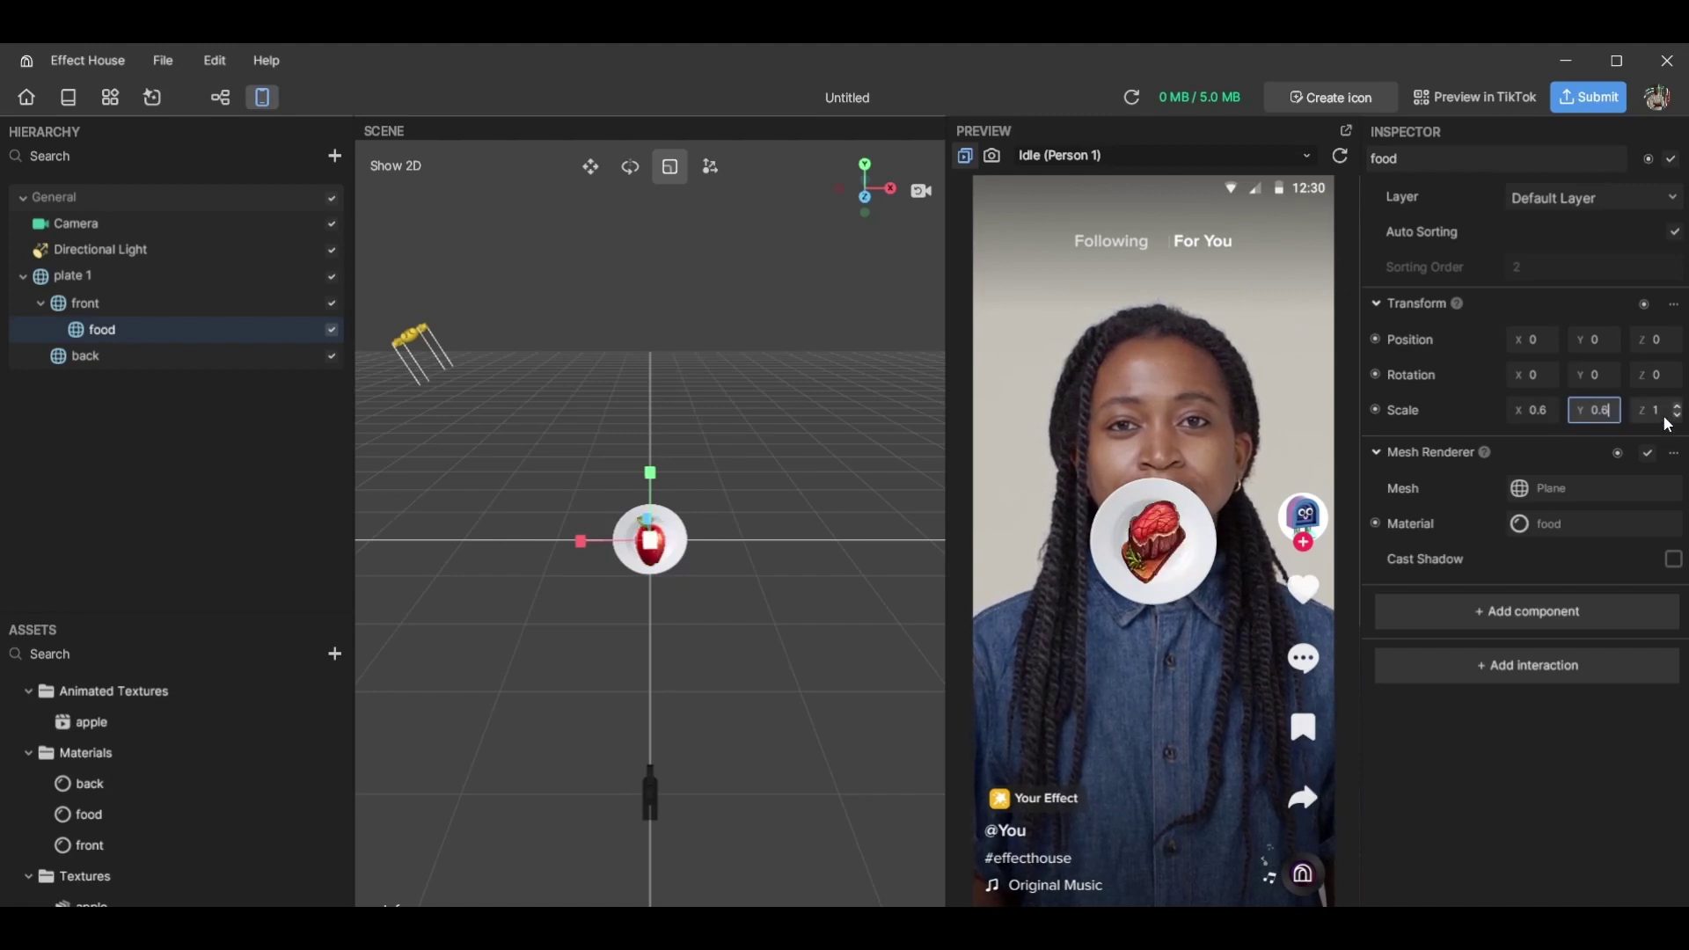
left_click(1666, 415)
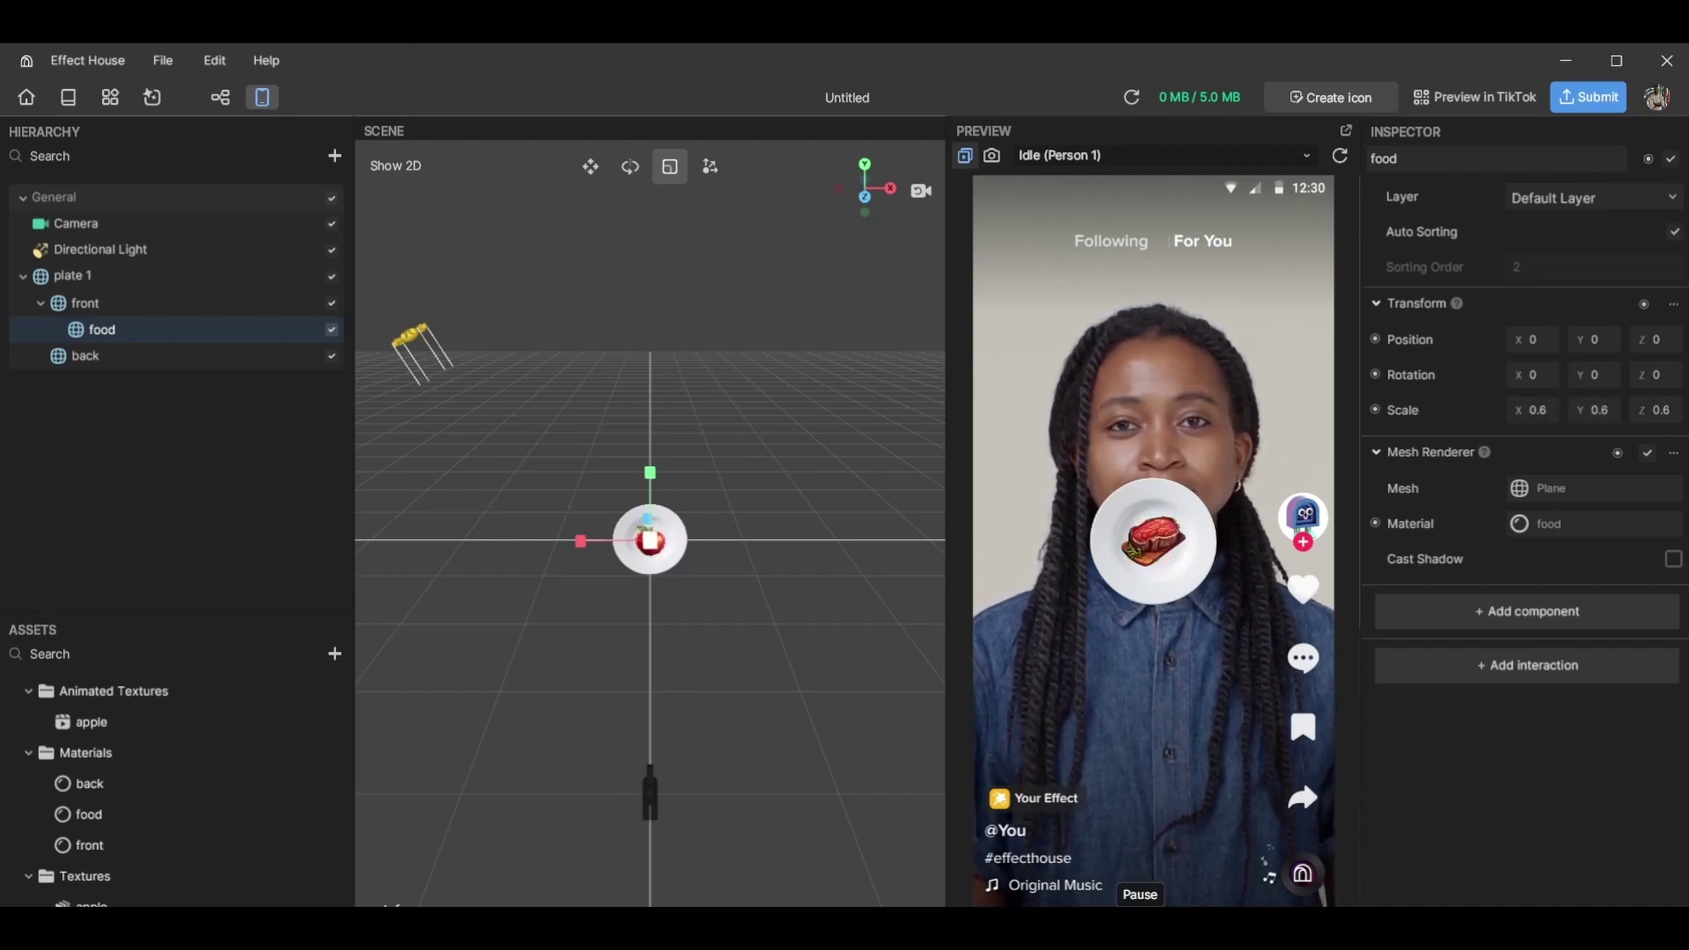
Set the plate 1 group's Y rotation to 0 and resume the preview playback
left_click(20, 281)
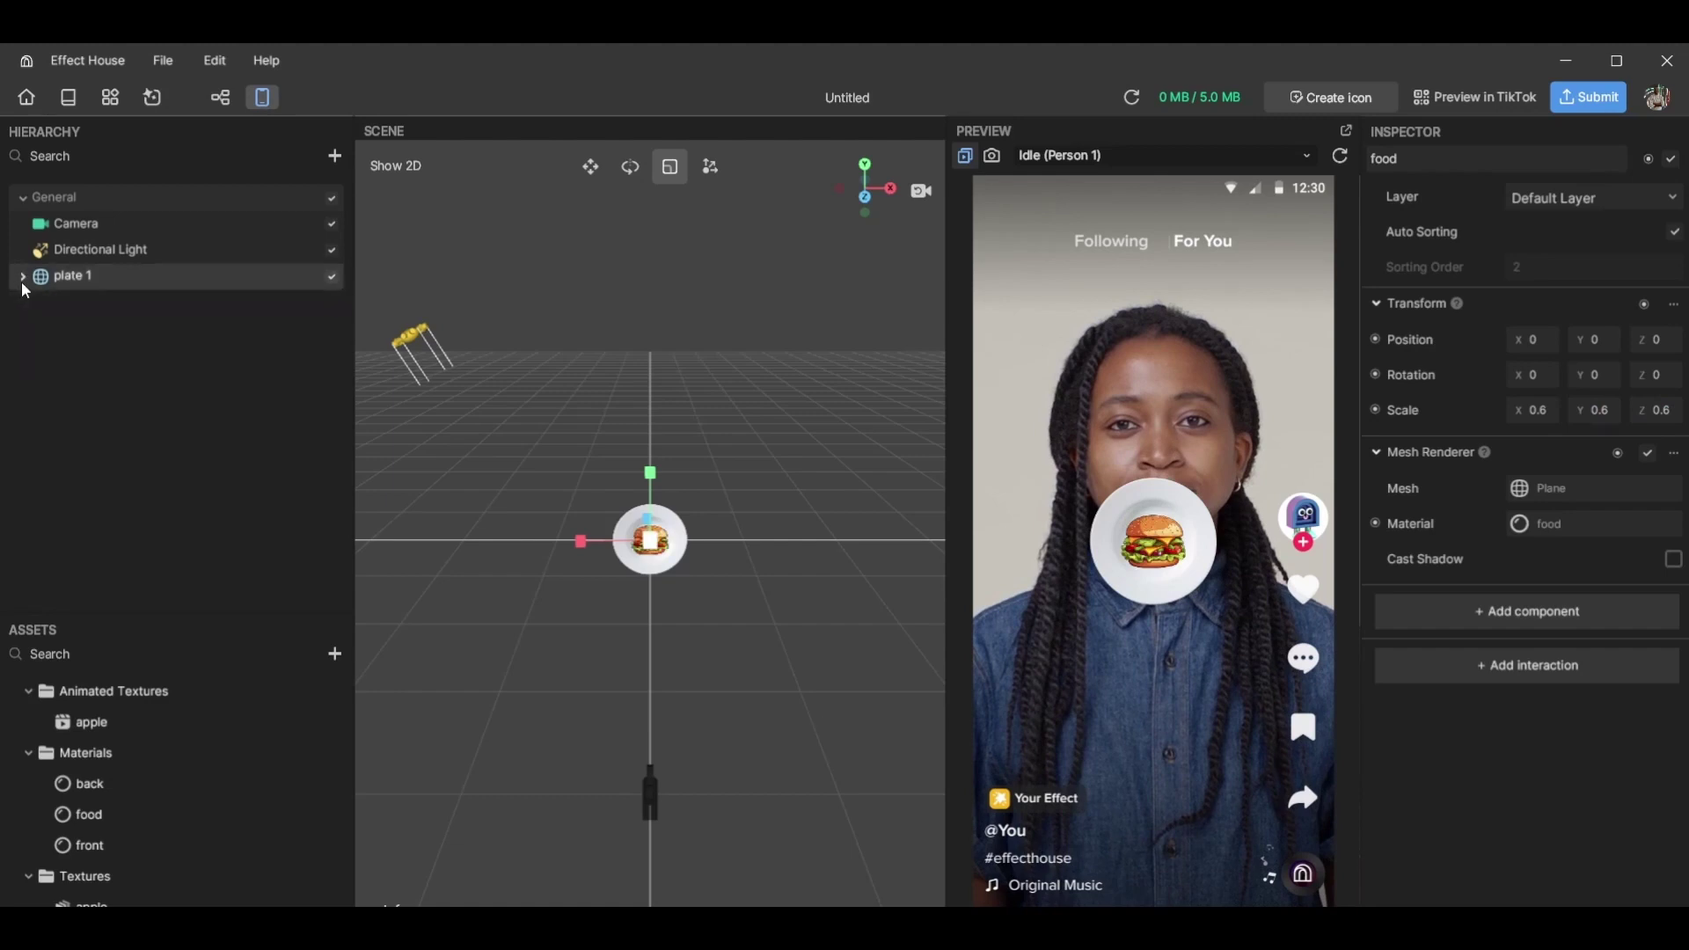
left_click(58, 279)
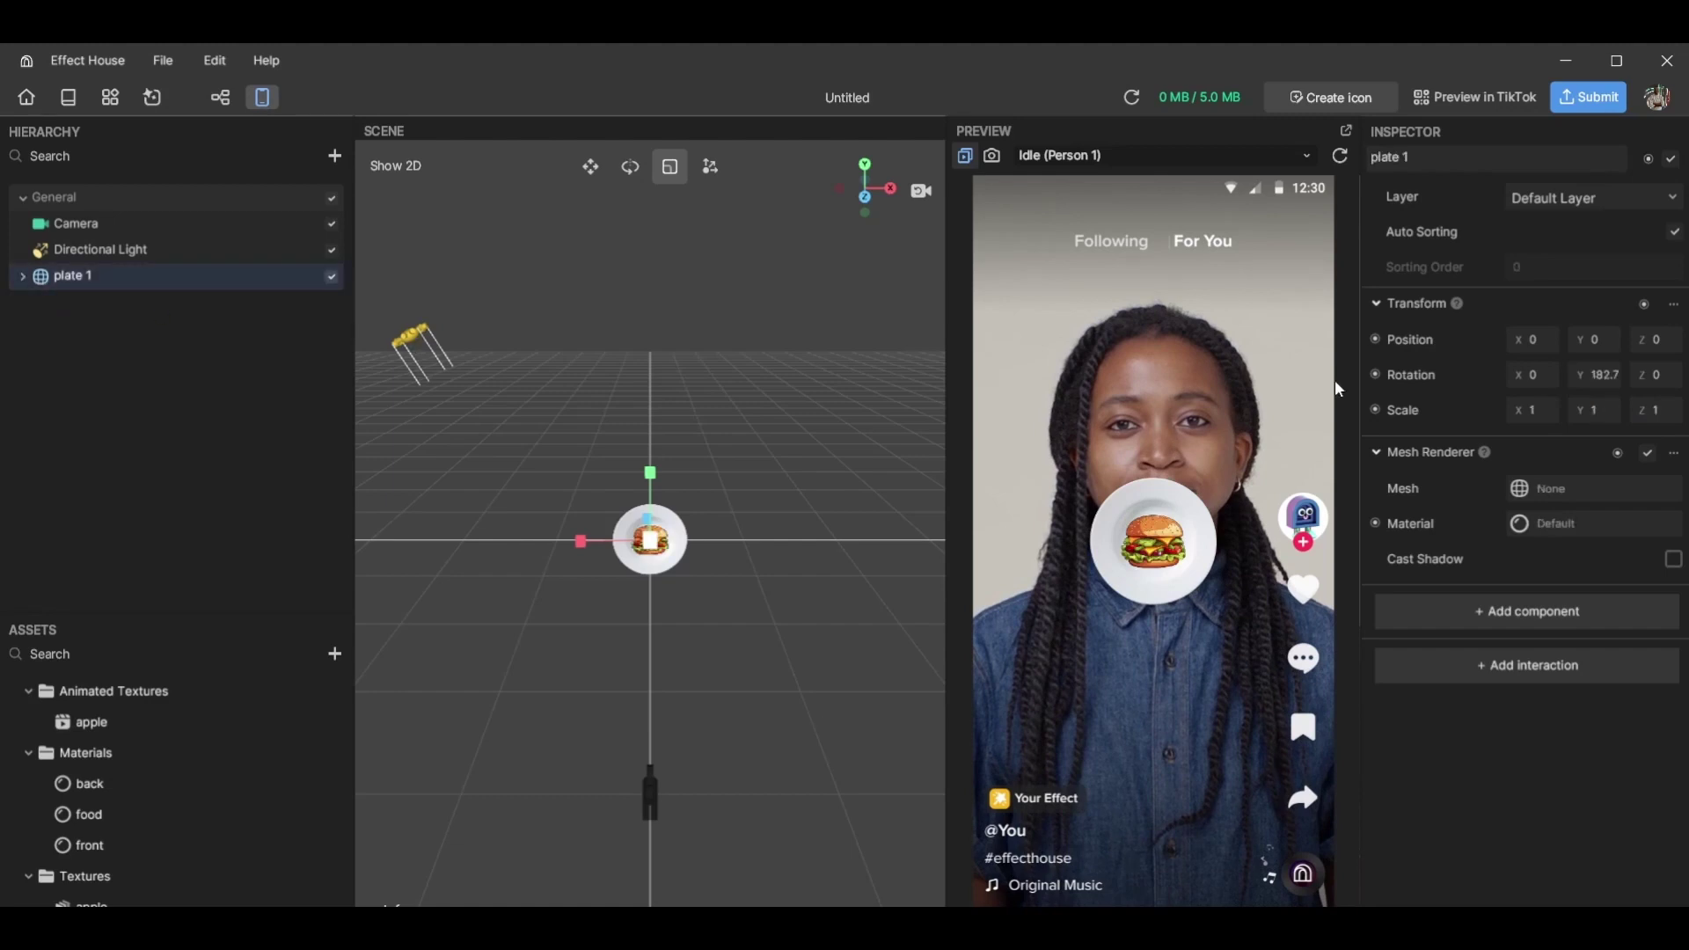
left_click(1605, 387)
type("182.7")
key("Return")
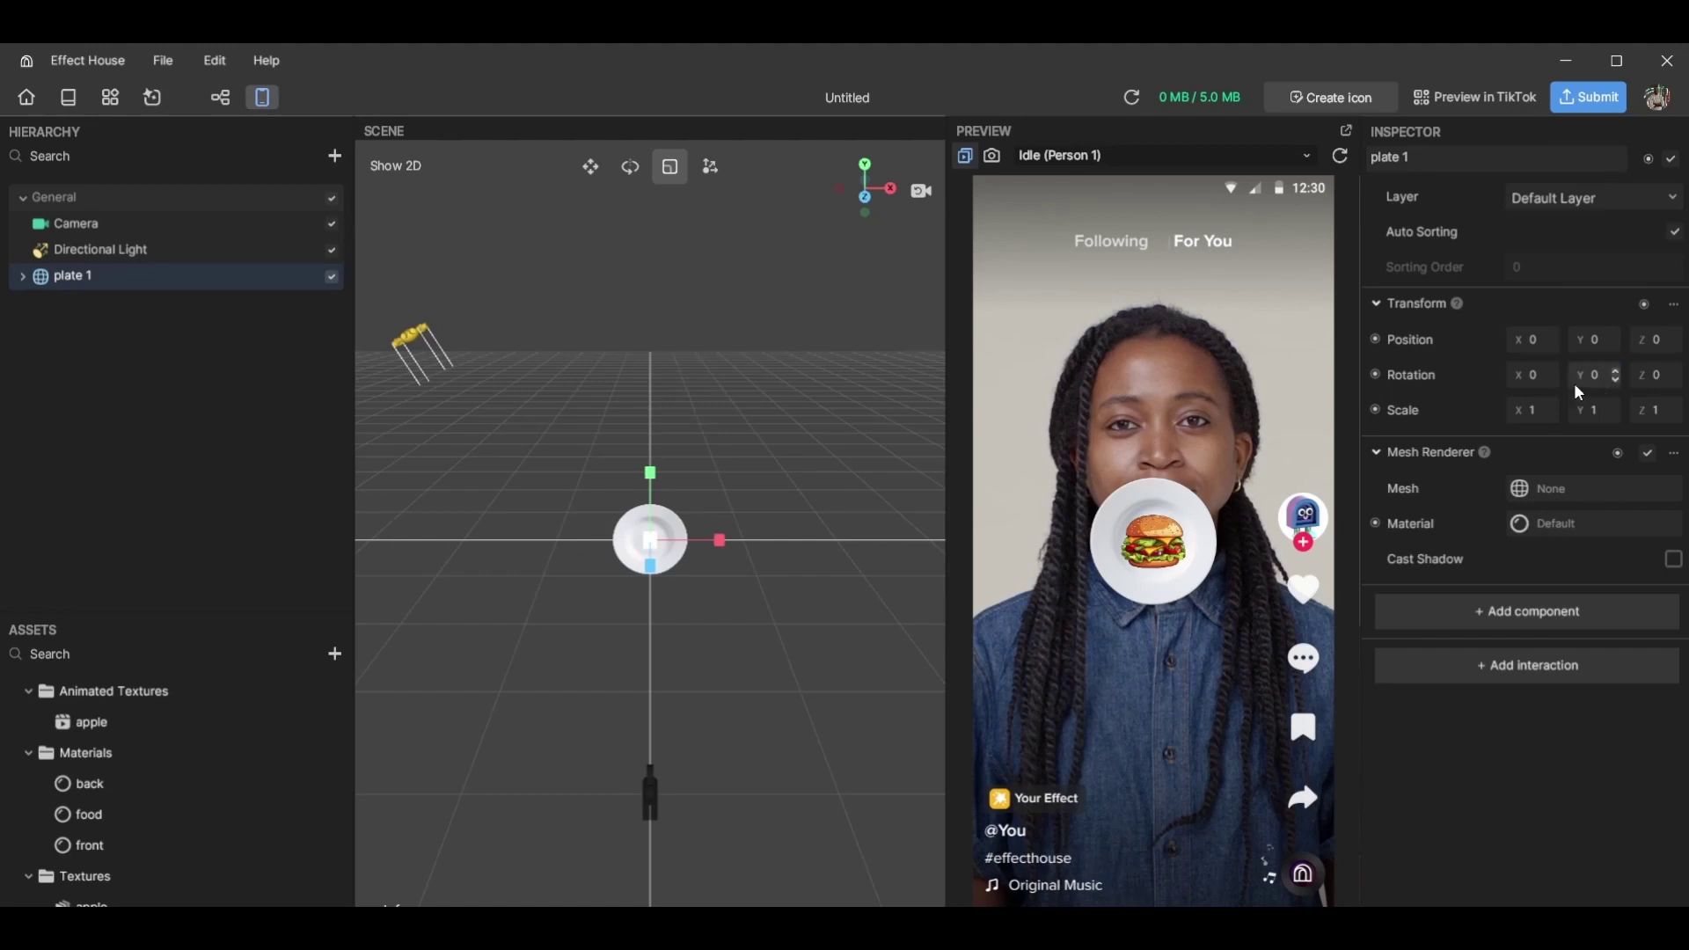
left_click(1143, 893)
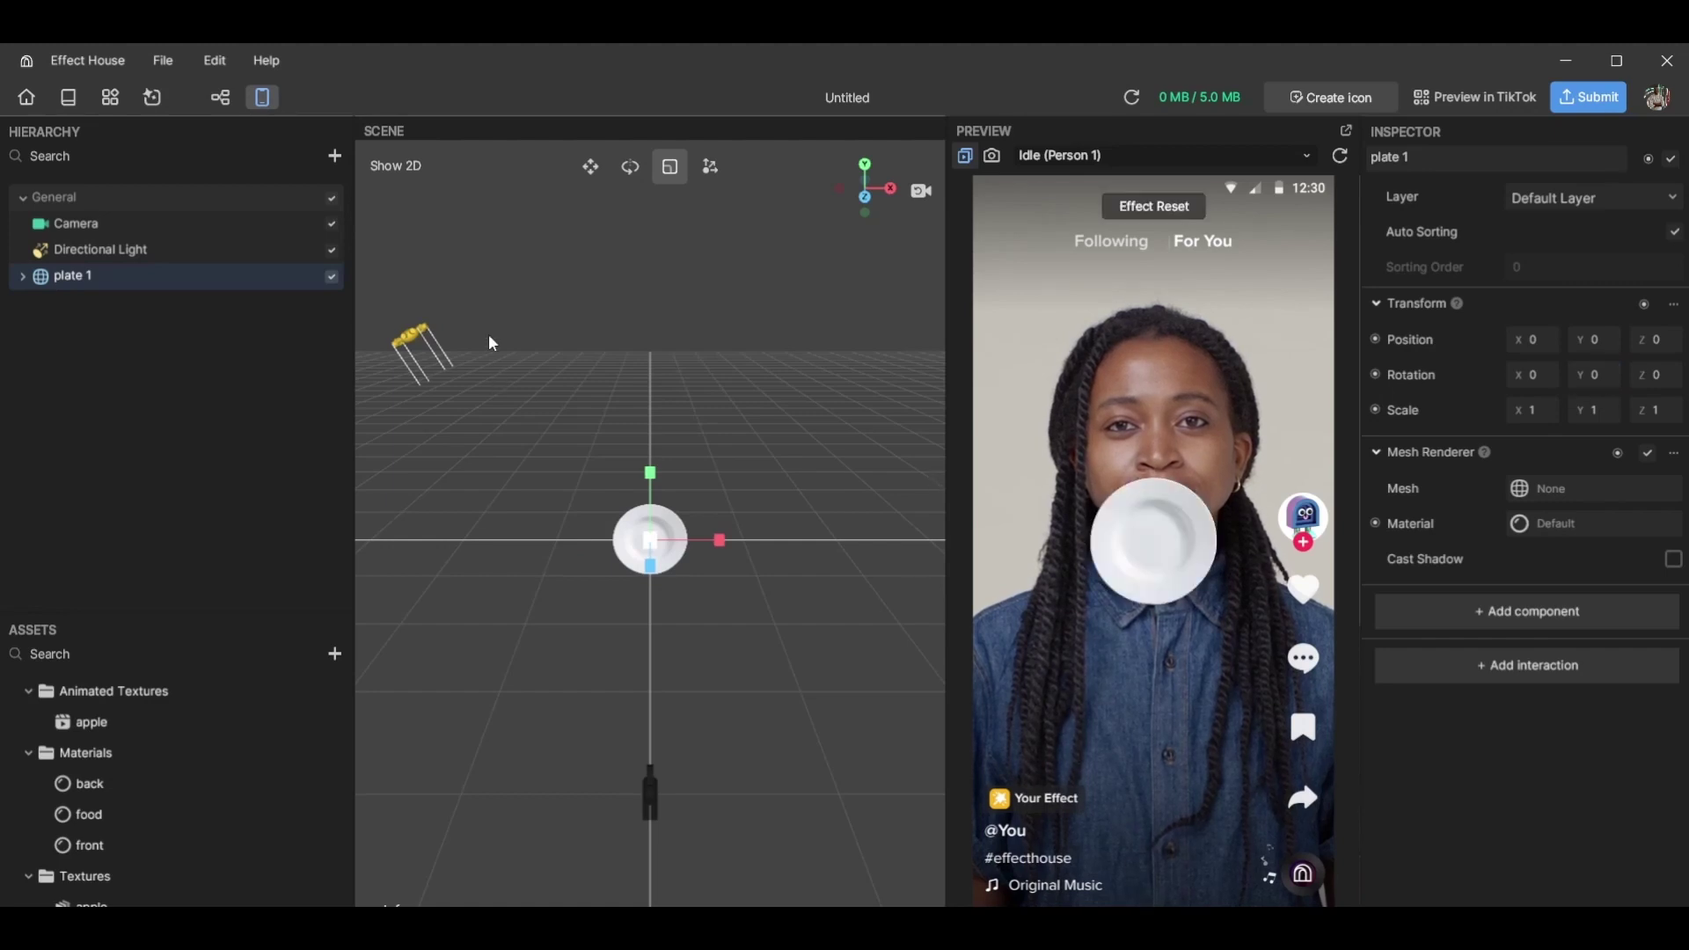
Move the plate 1 group above one side of the head, to about X -5.18 and Y 12.43
left_click(589, 179)
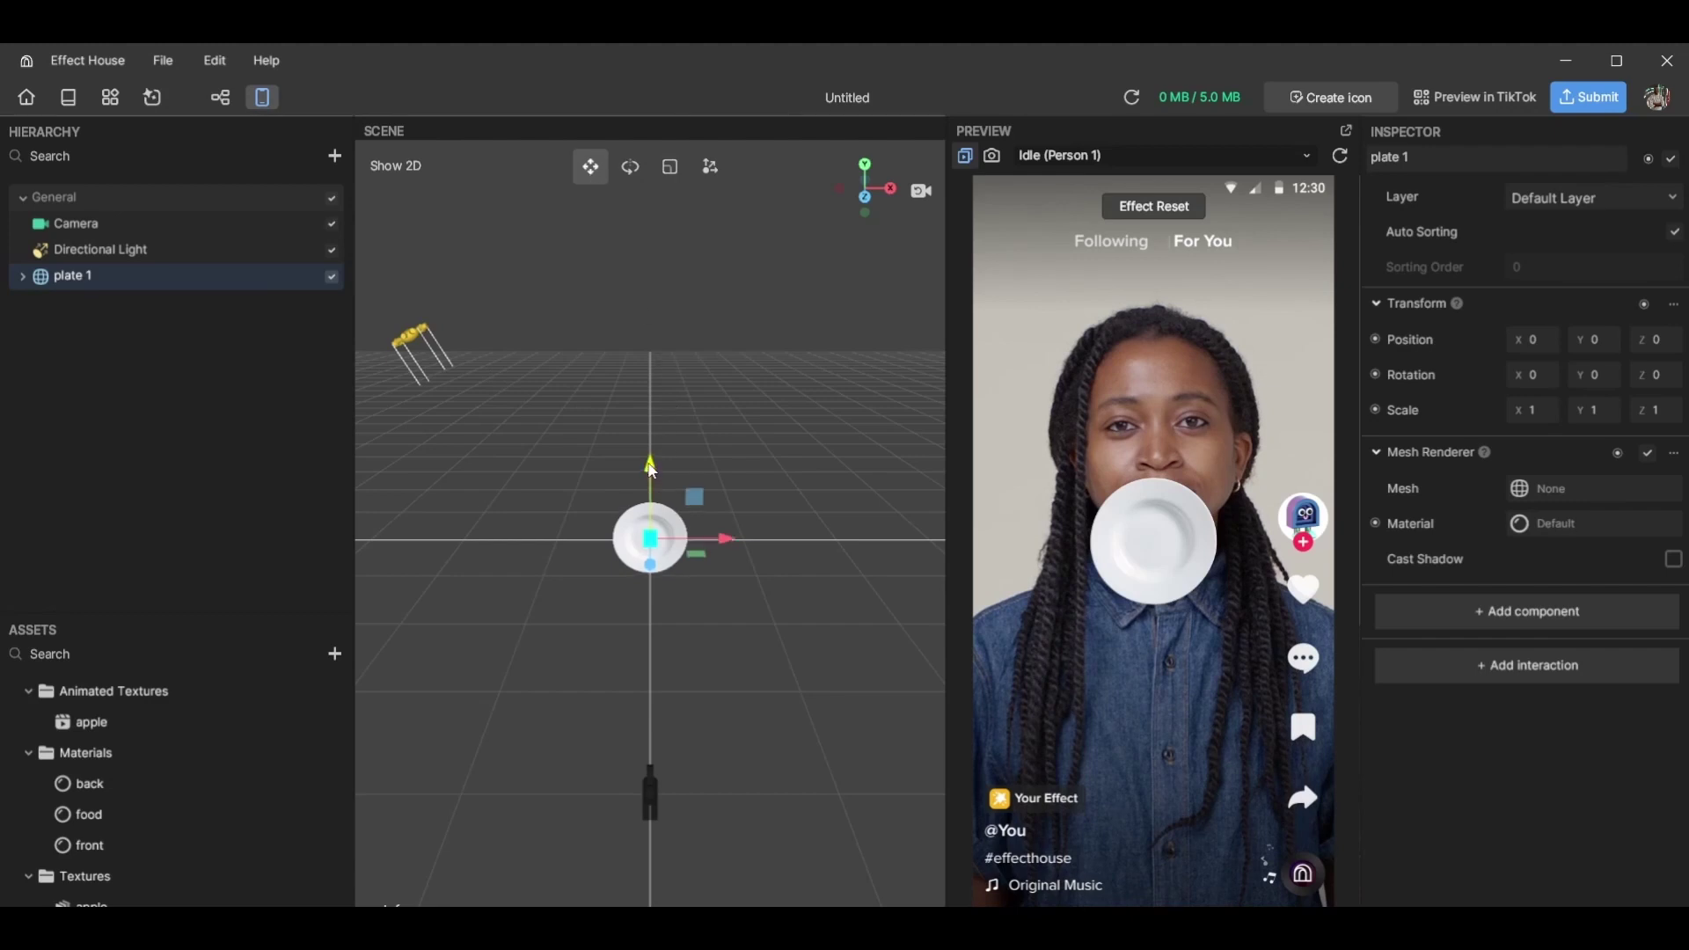
left_click_drag(650, 469, 651, 380)
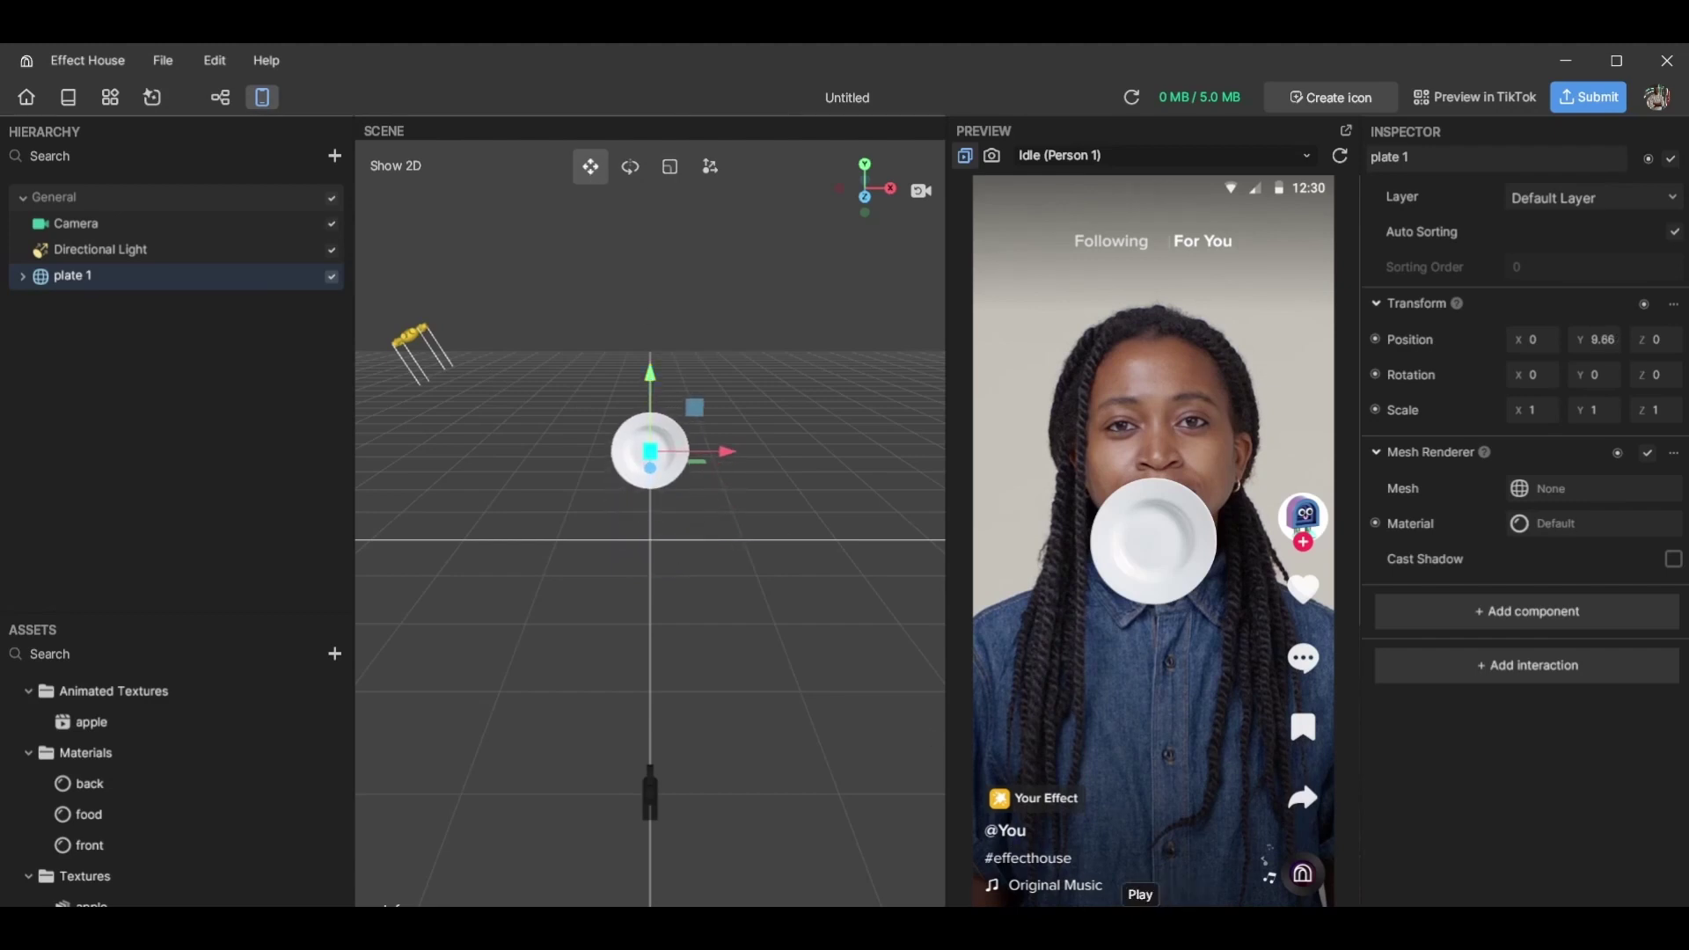
mouse_move(651, 376)
left_mouse_down()
mouse_move(651, 330)
mouse_move(651, 361)
left_mouse_up()
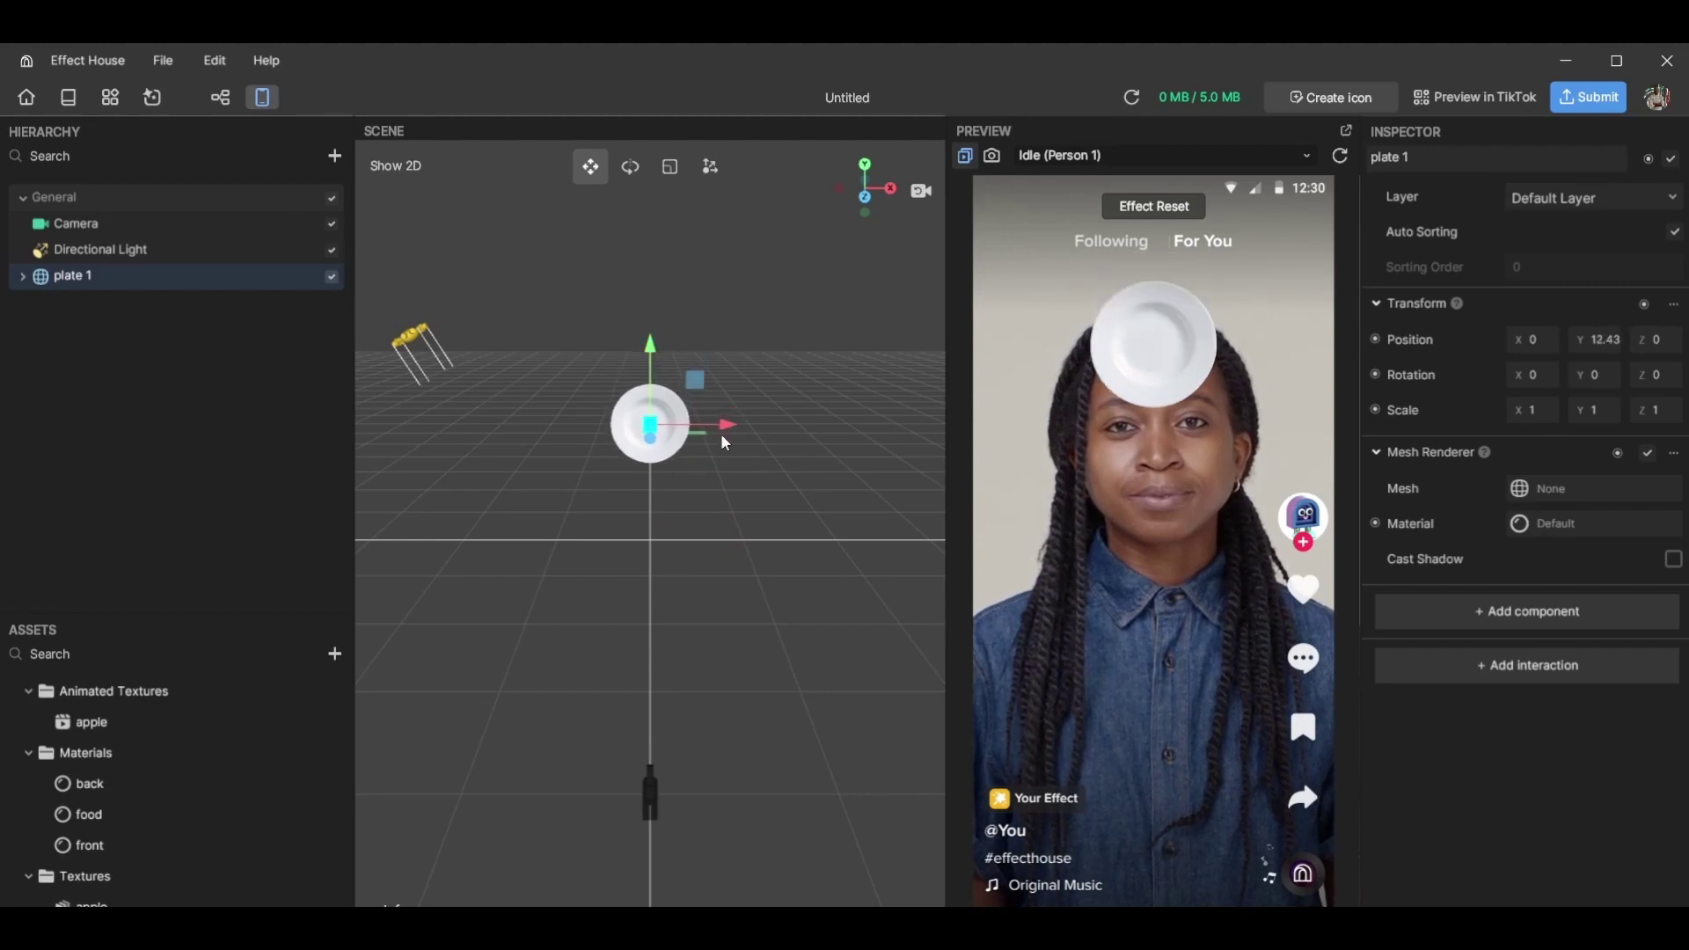
left_click_drag(721, 428, 675, 432)
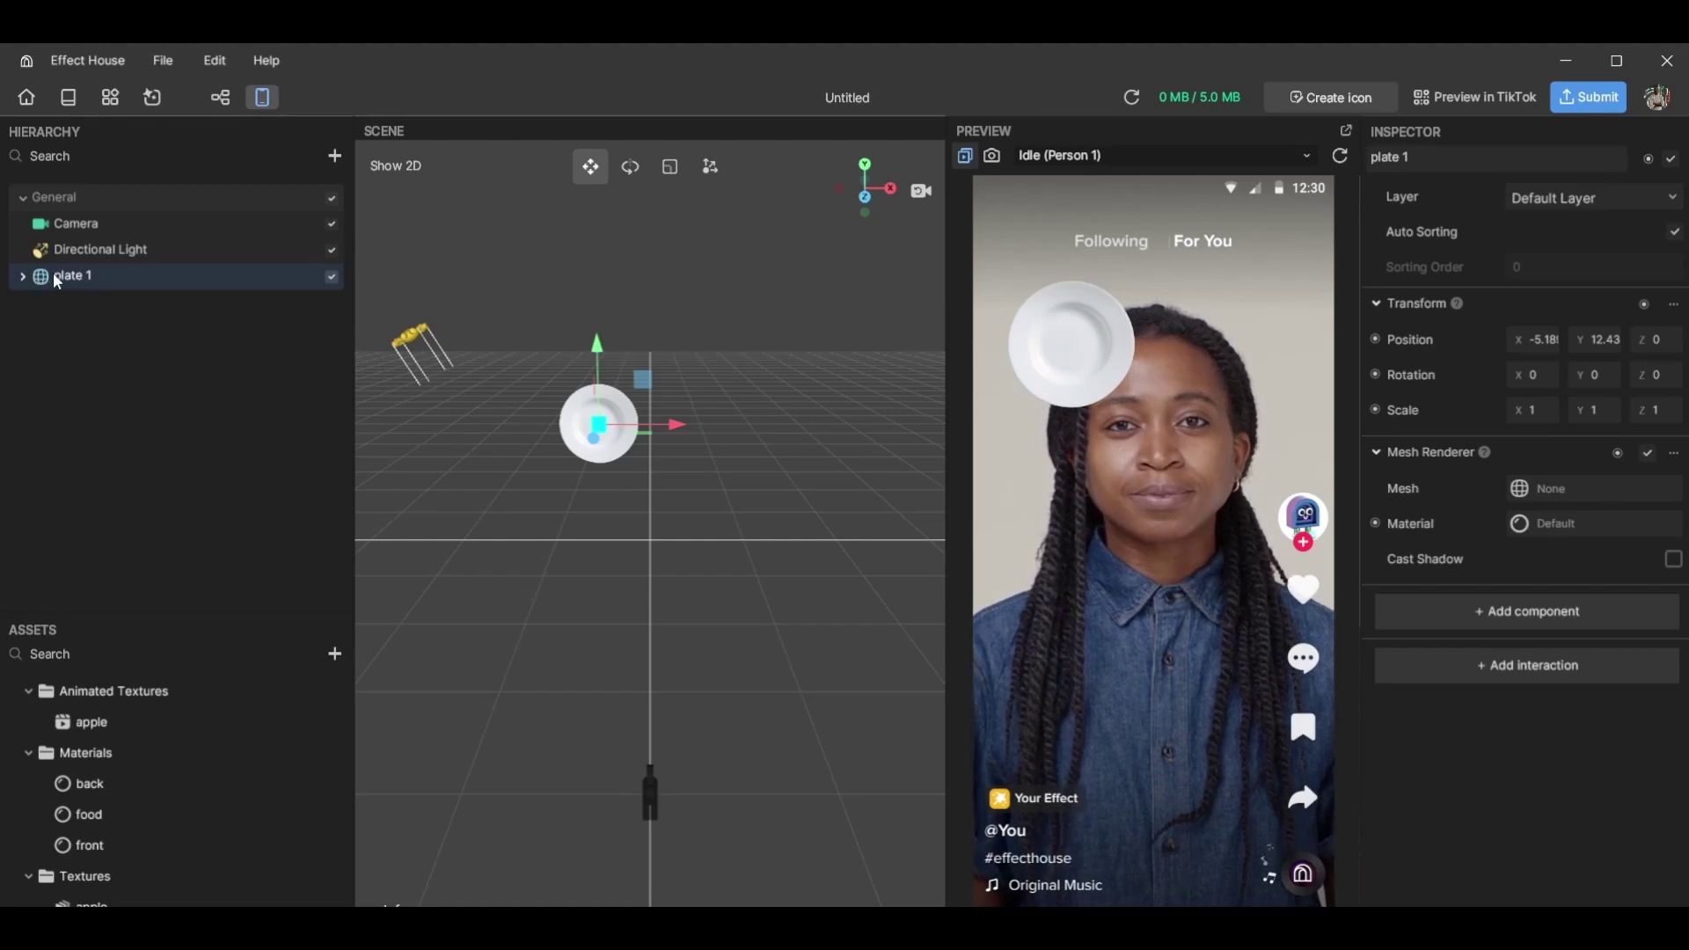
Duplicate the plate 1 group and rename the copy as plate 2
key("ctrl+d")
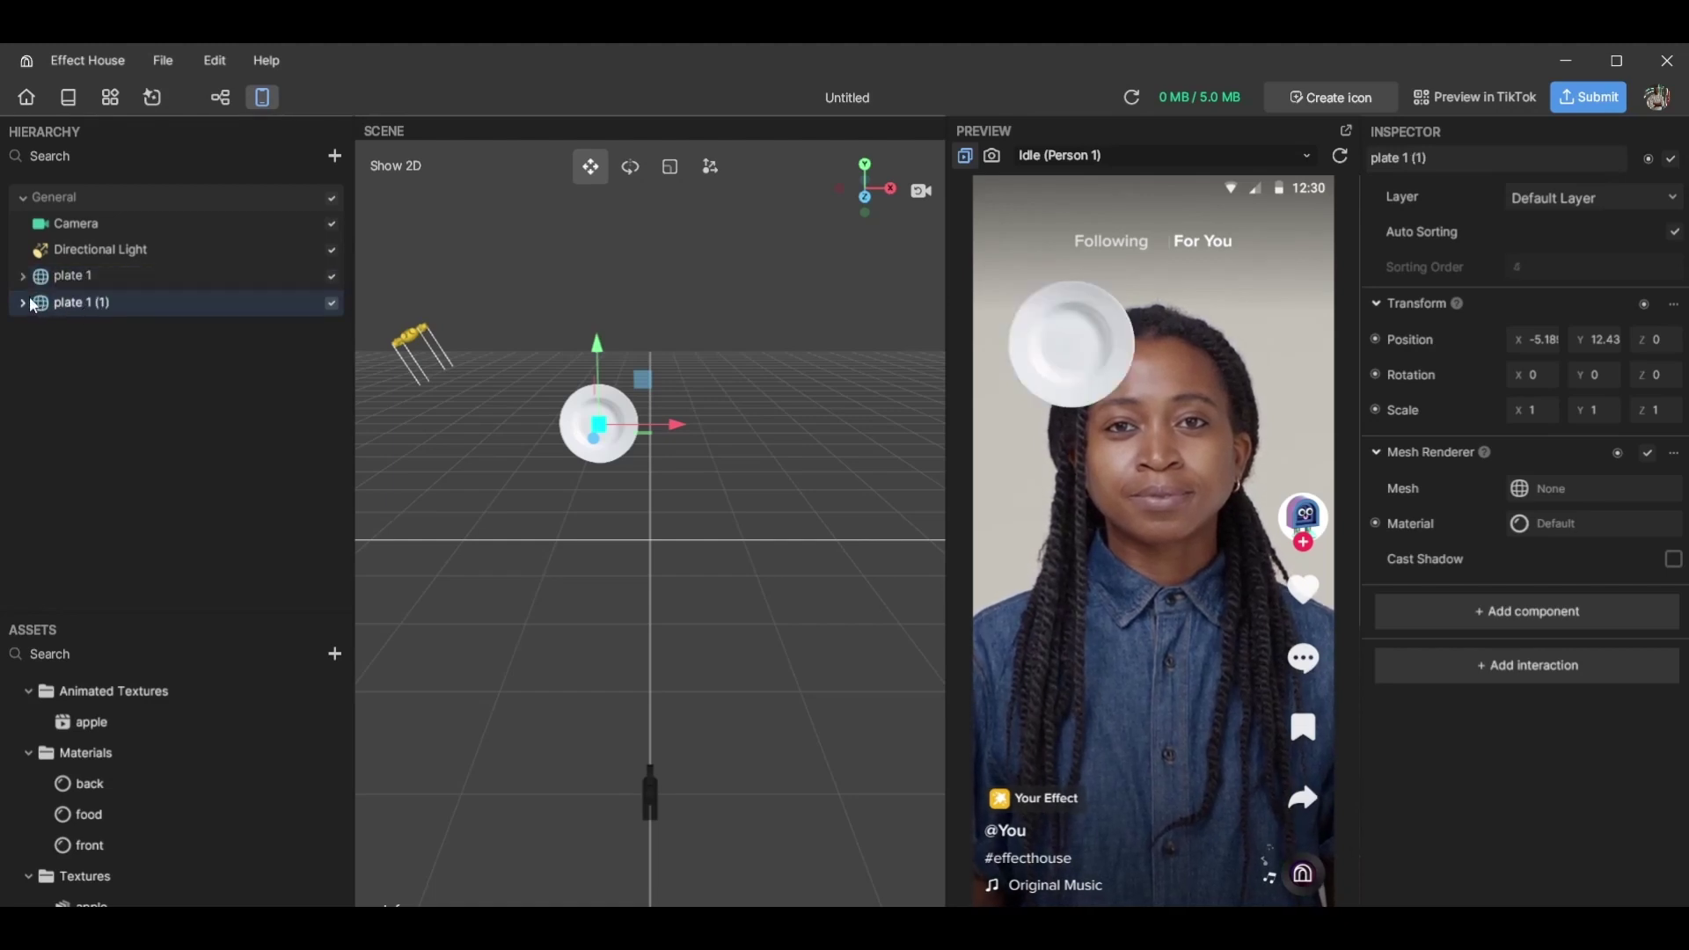
left_click(23, 301)
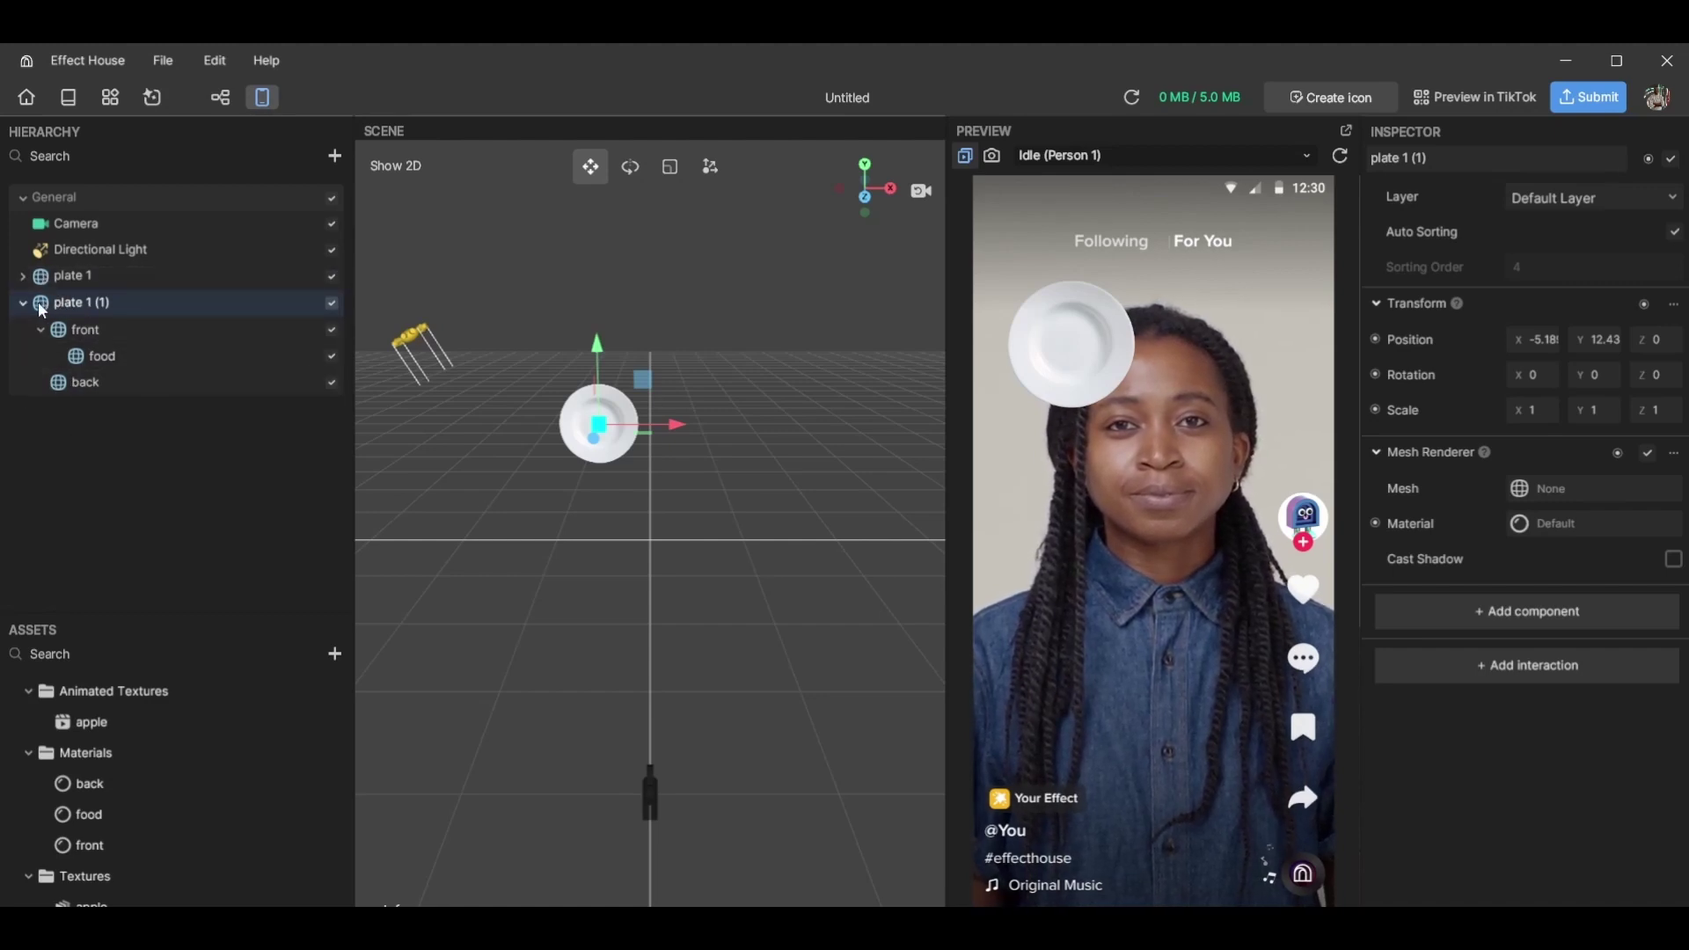
right_click(64, 303)
left_click(128, 355)
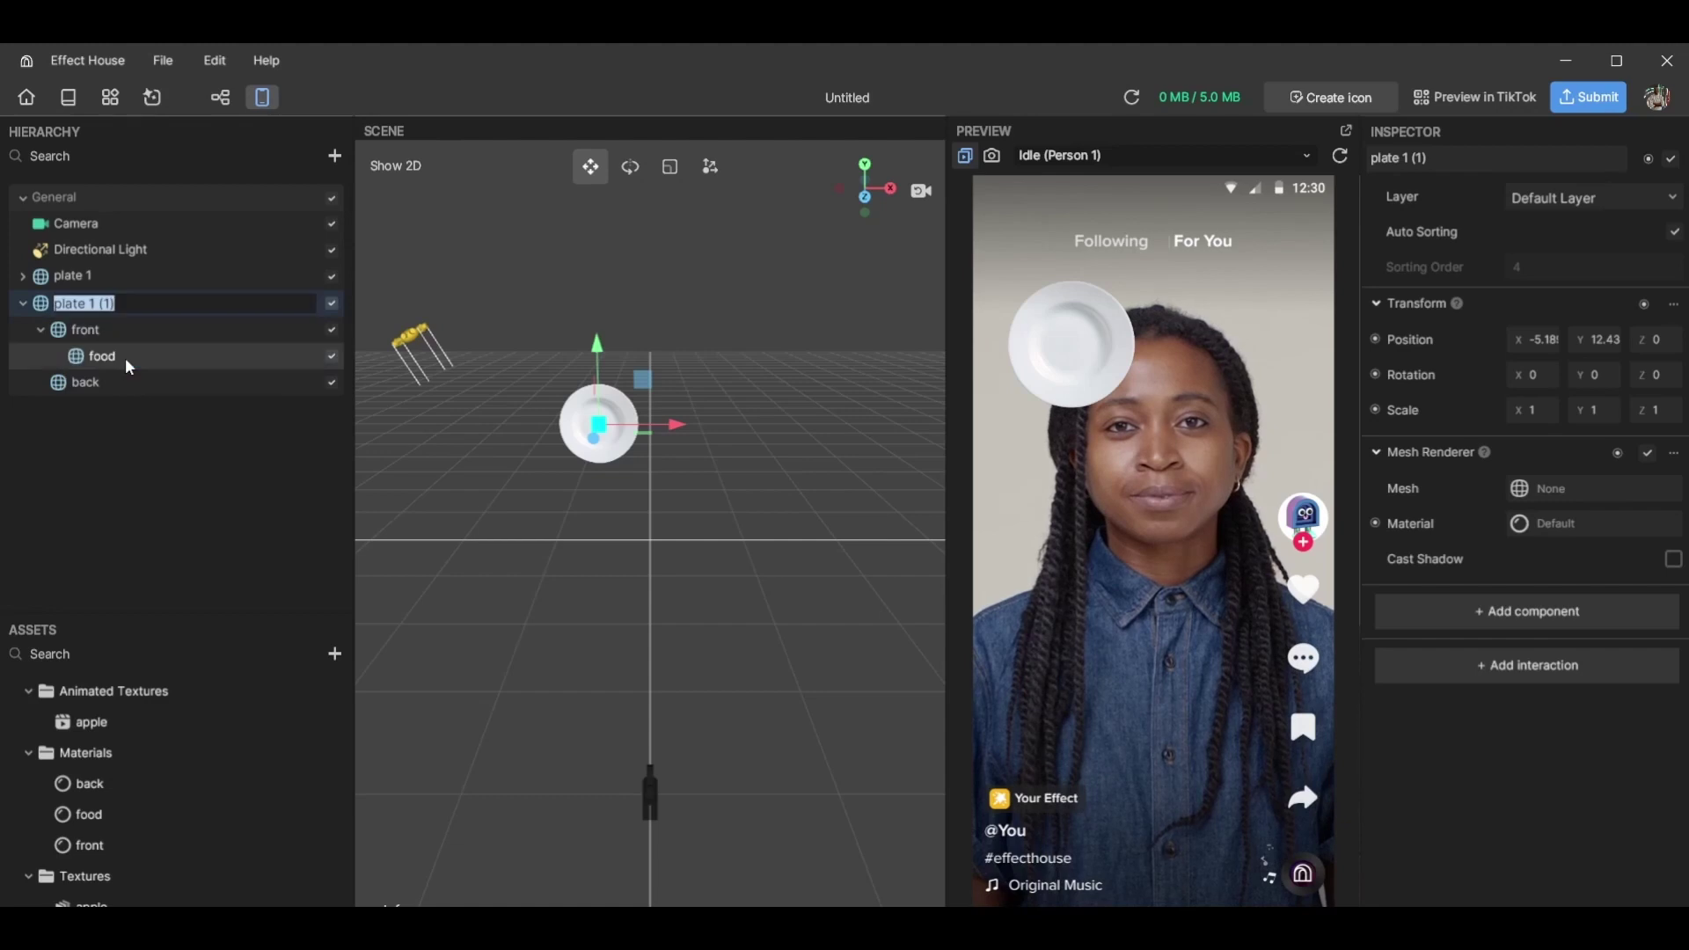
type("plate")
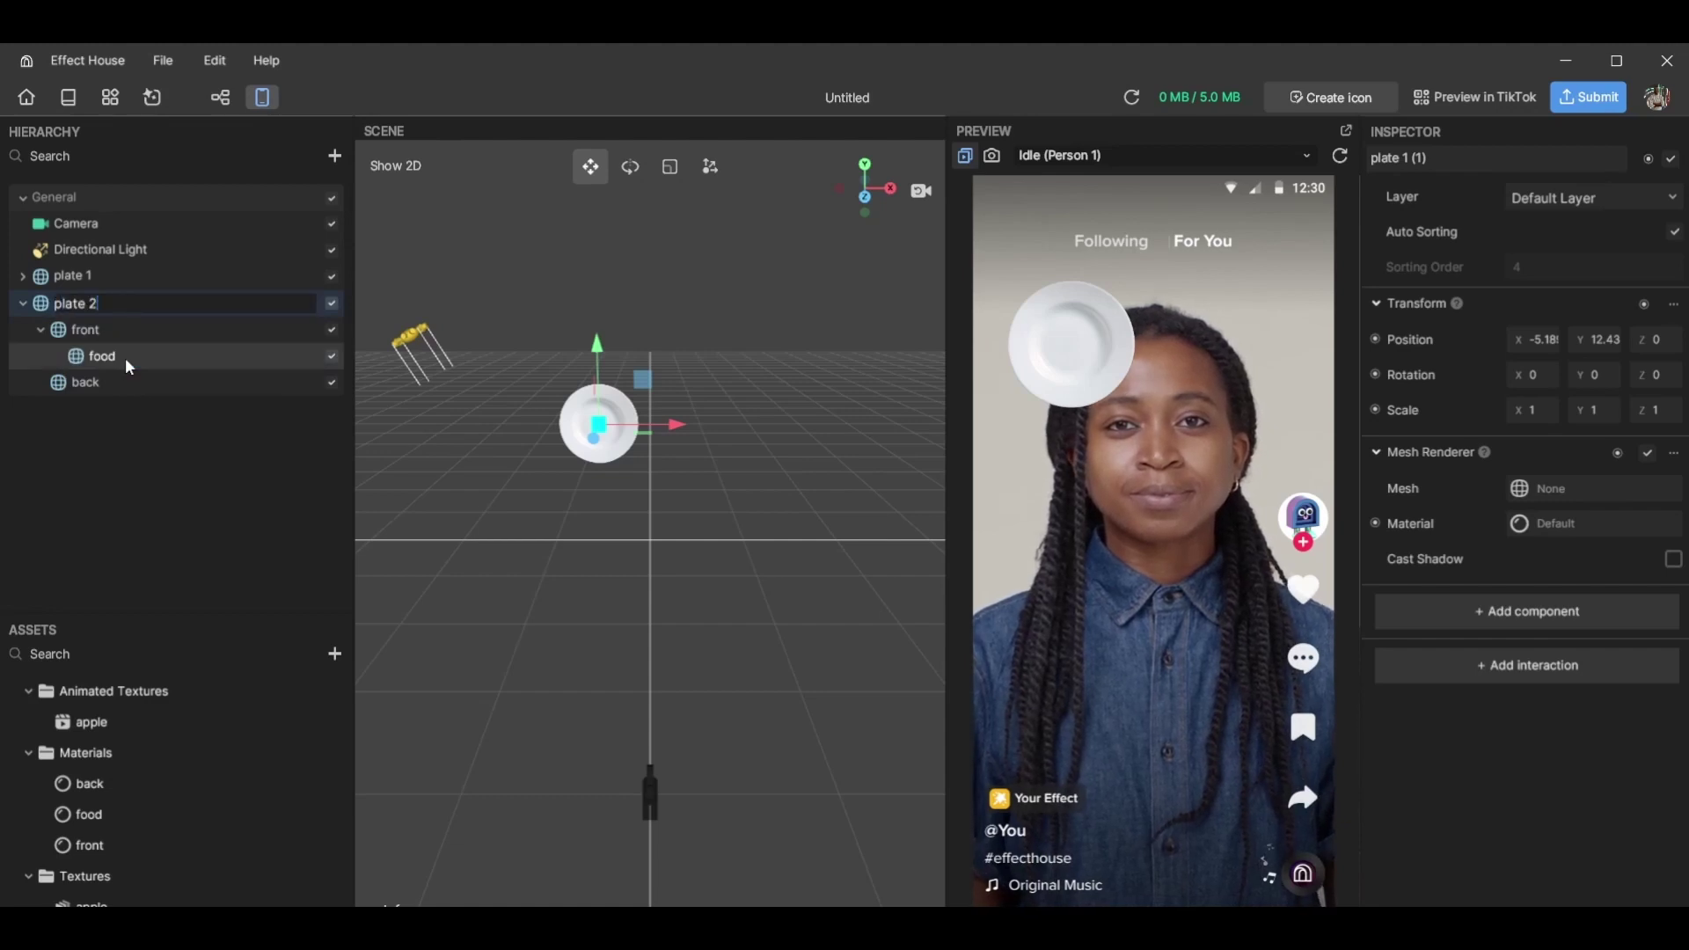
type(" 2")
key("Return")
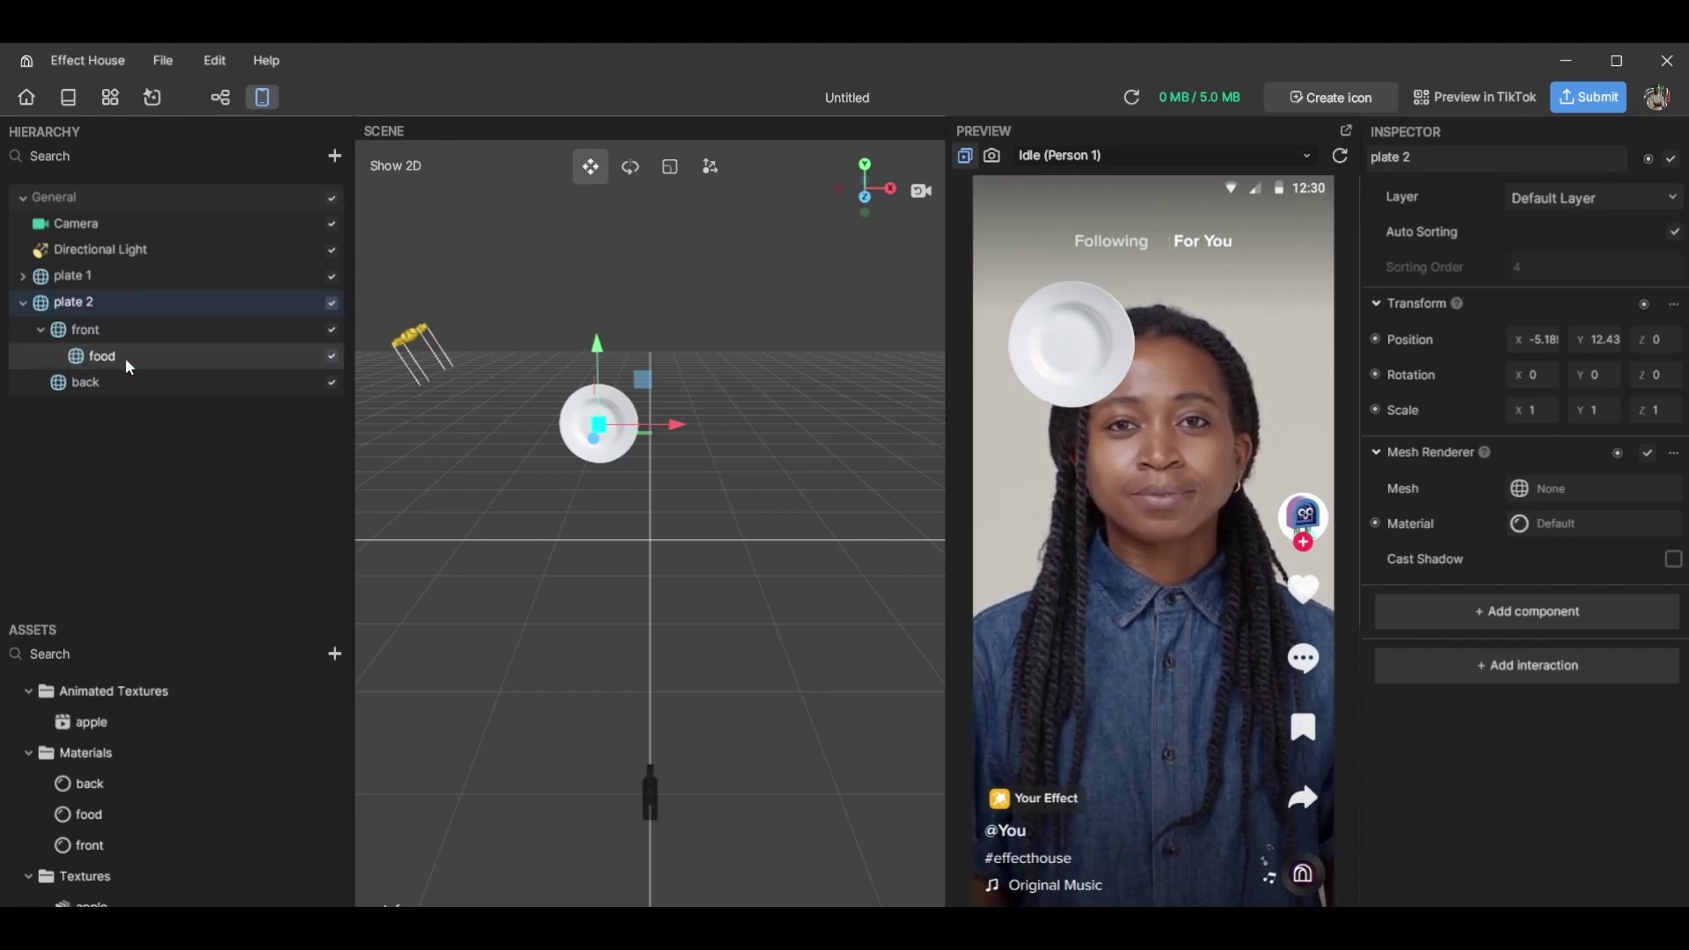
Collapse the plate 2 group and move it along X to about 4.6, beside the first plate
left_click(21, 303)
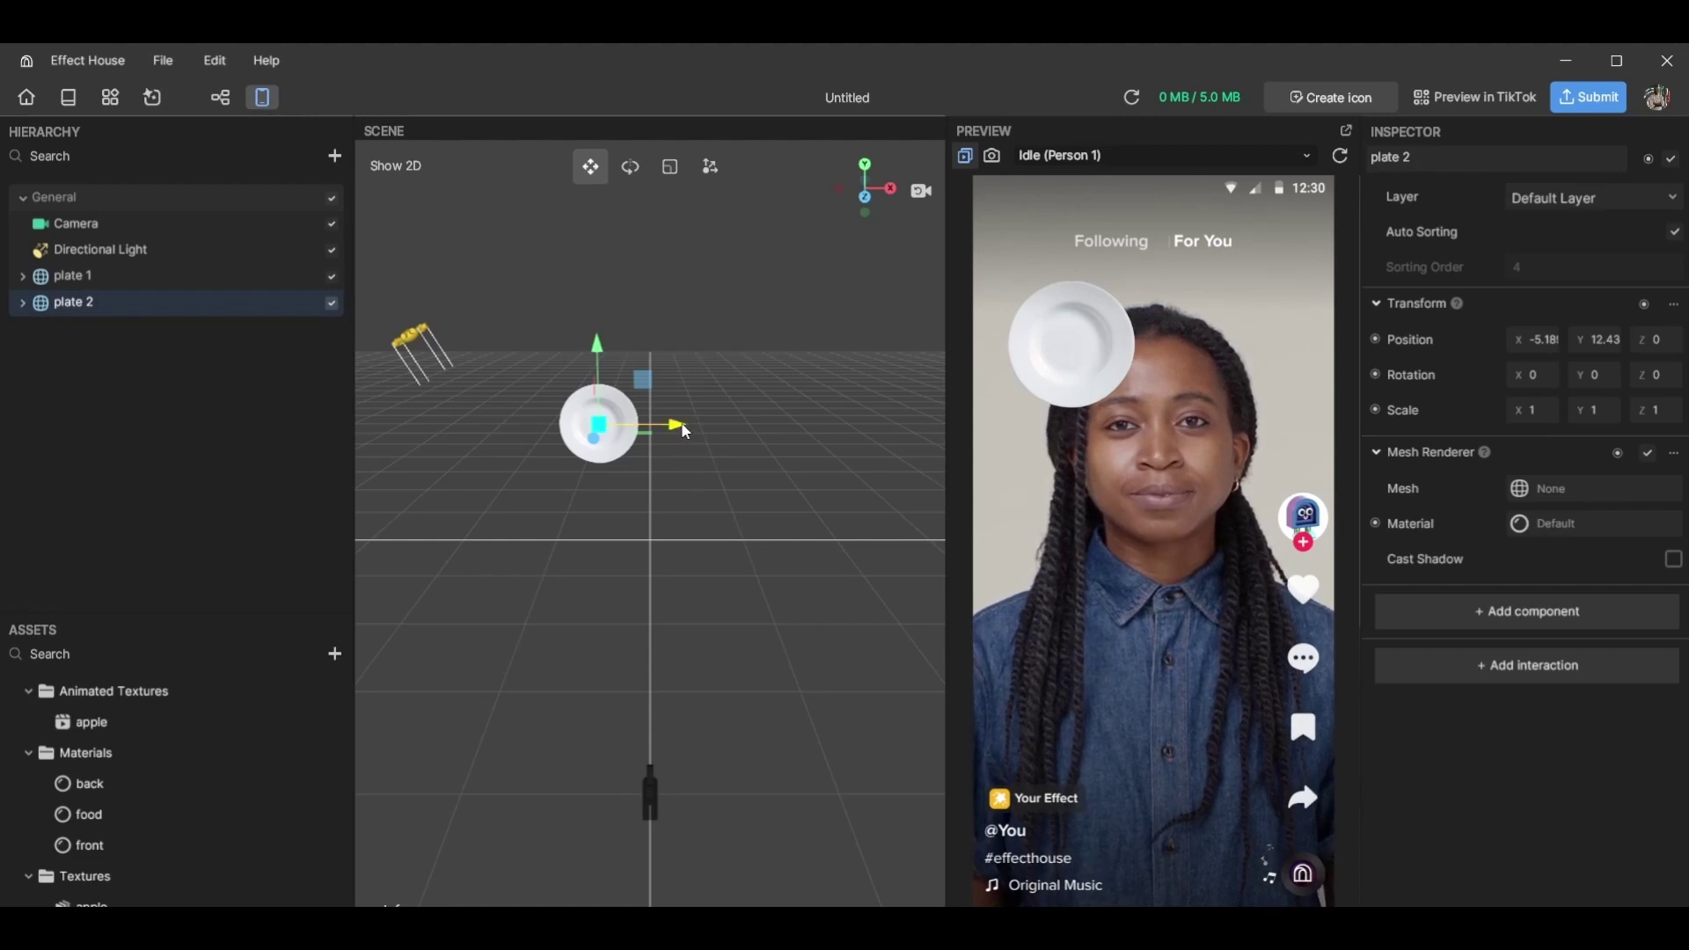
left_click_drag(681, 424, 777, 428)
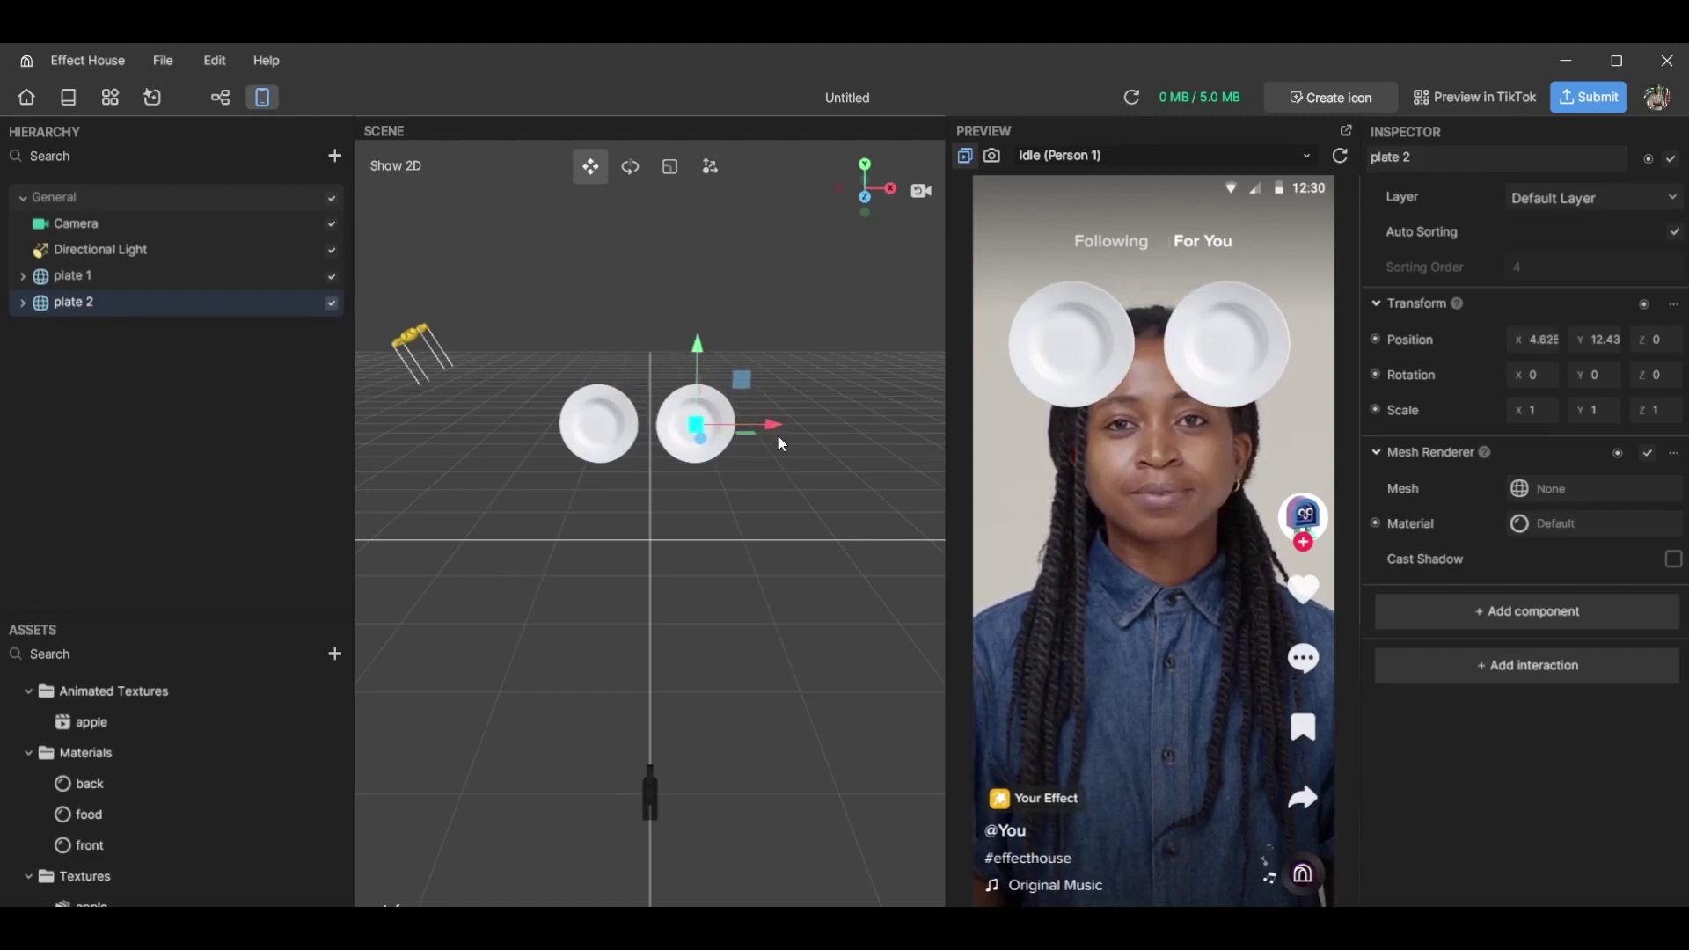
Open the visual scripting editor, add a Video Record node to the main graph and place it near the graph's left edge
left_click(217, 98)
scroll(652, 654, "down", 5)
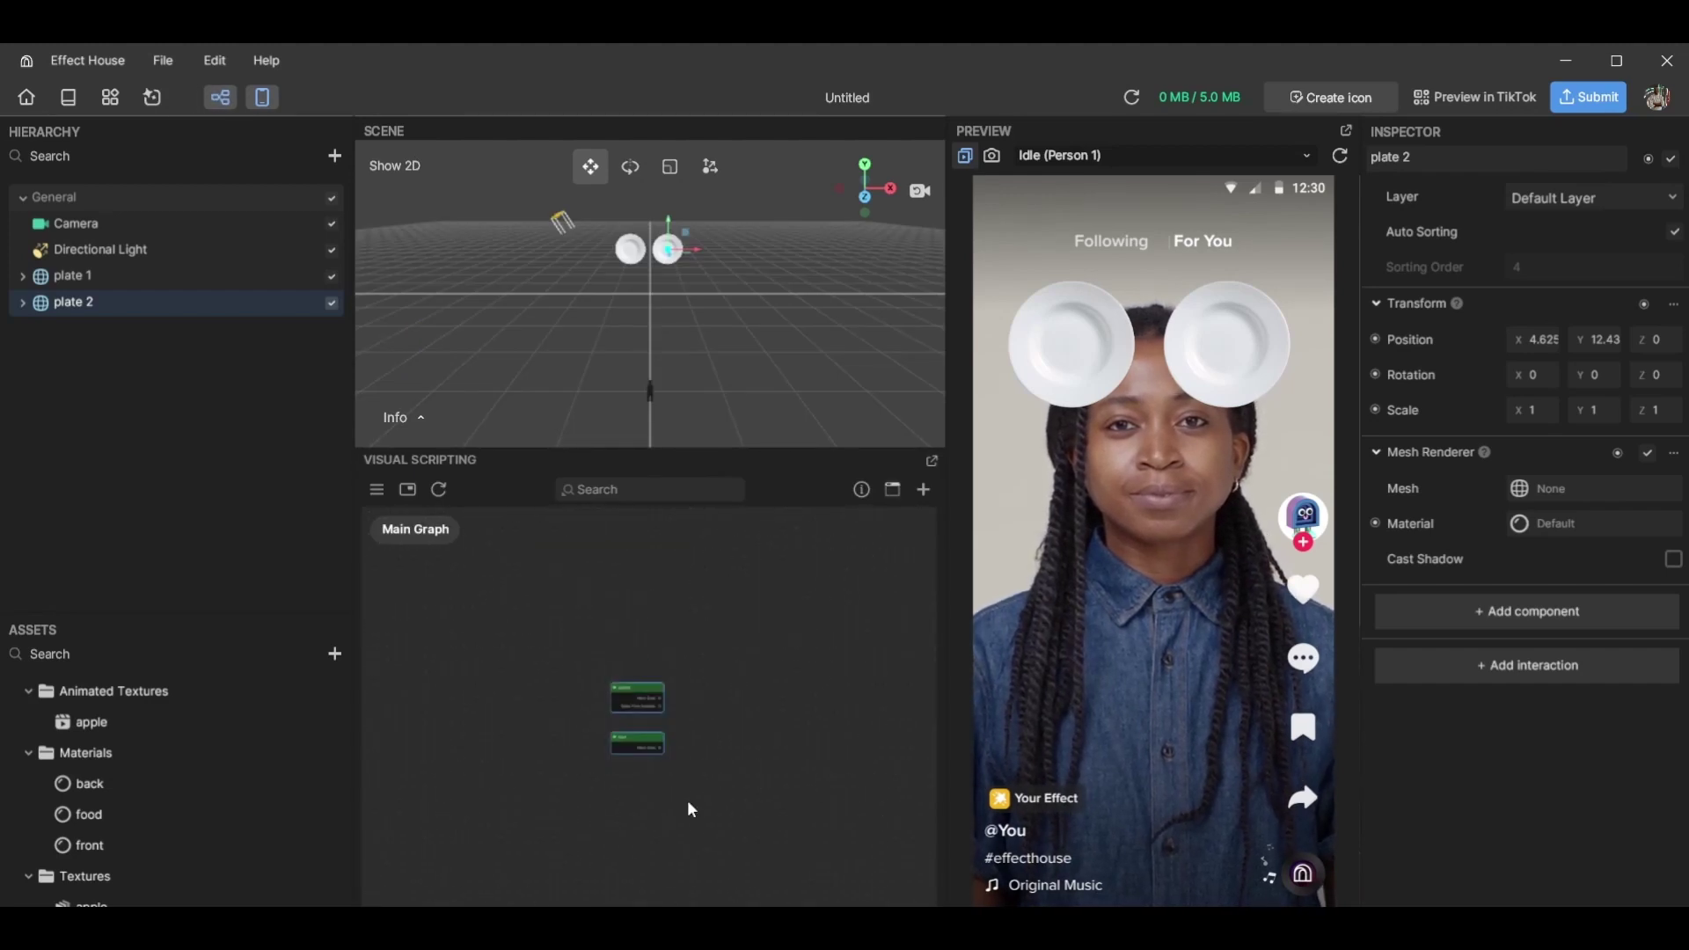
scroll(685, 802, "down", 2)
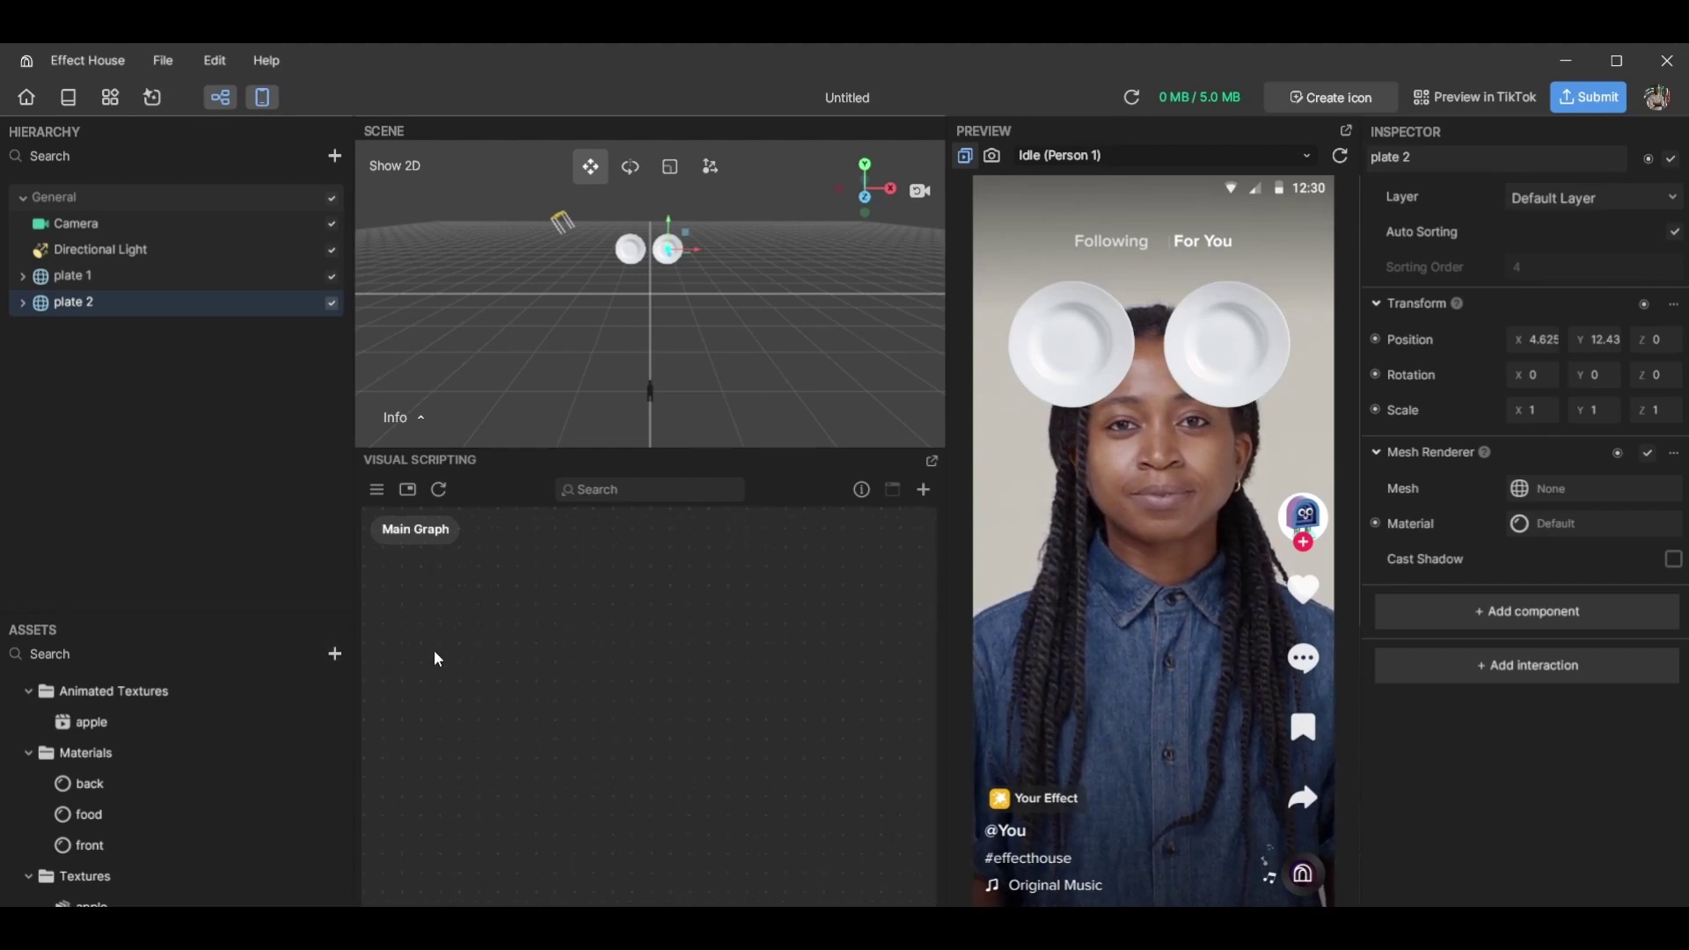
right_click(494, 625)
left_click(517, 645)
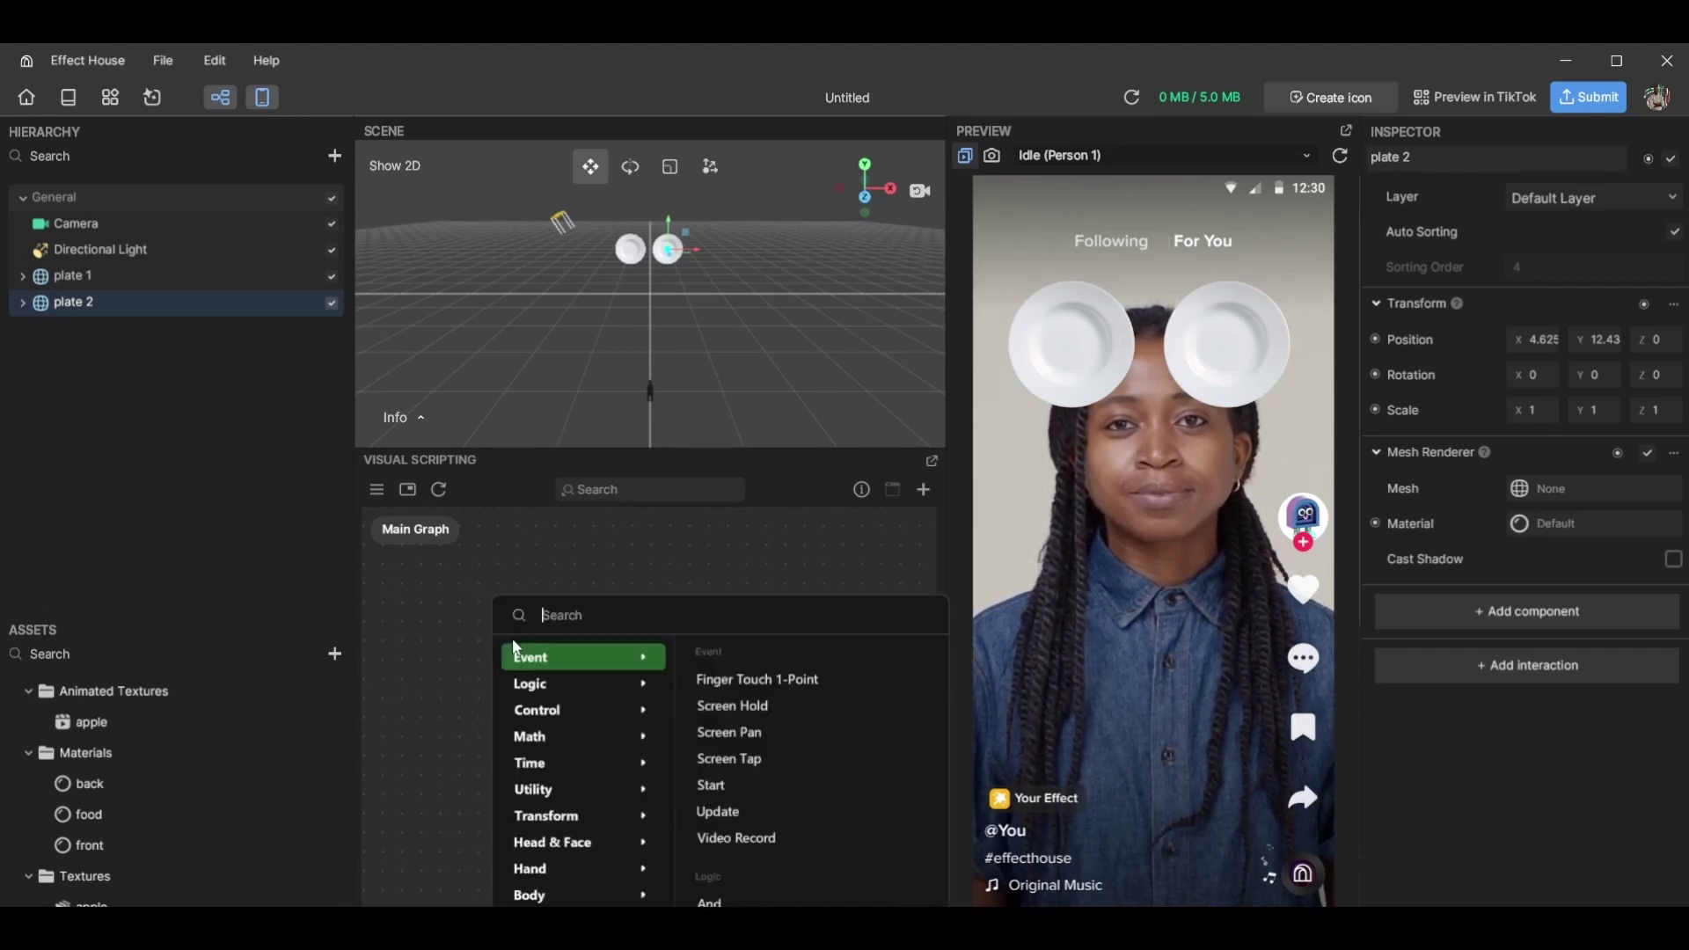
type("video")
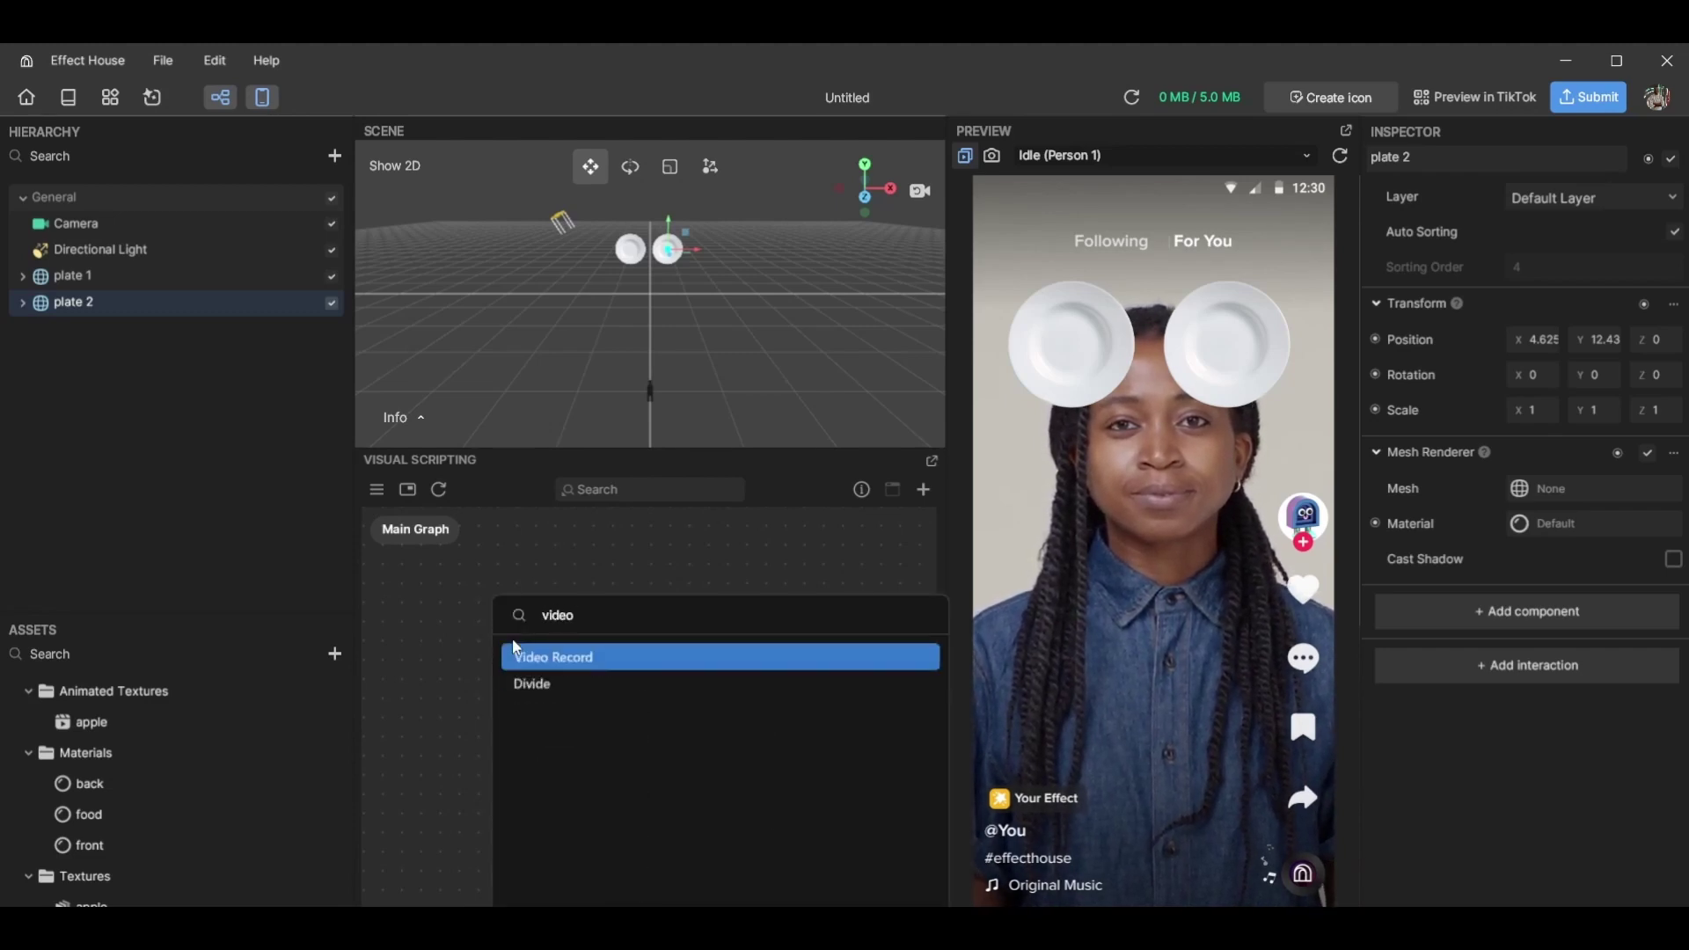
key("Return")
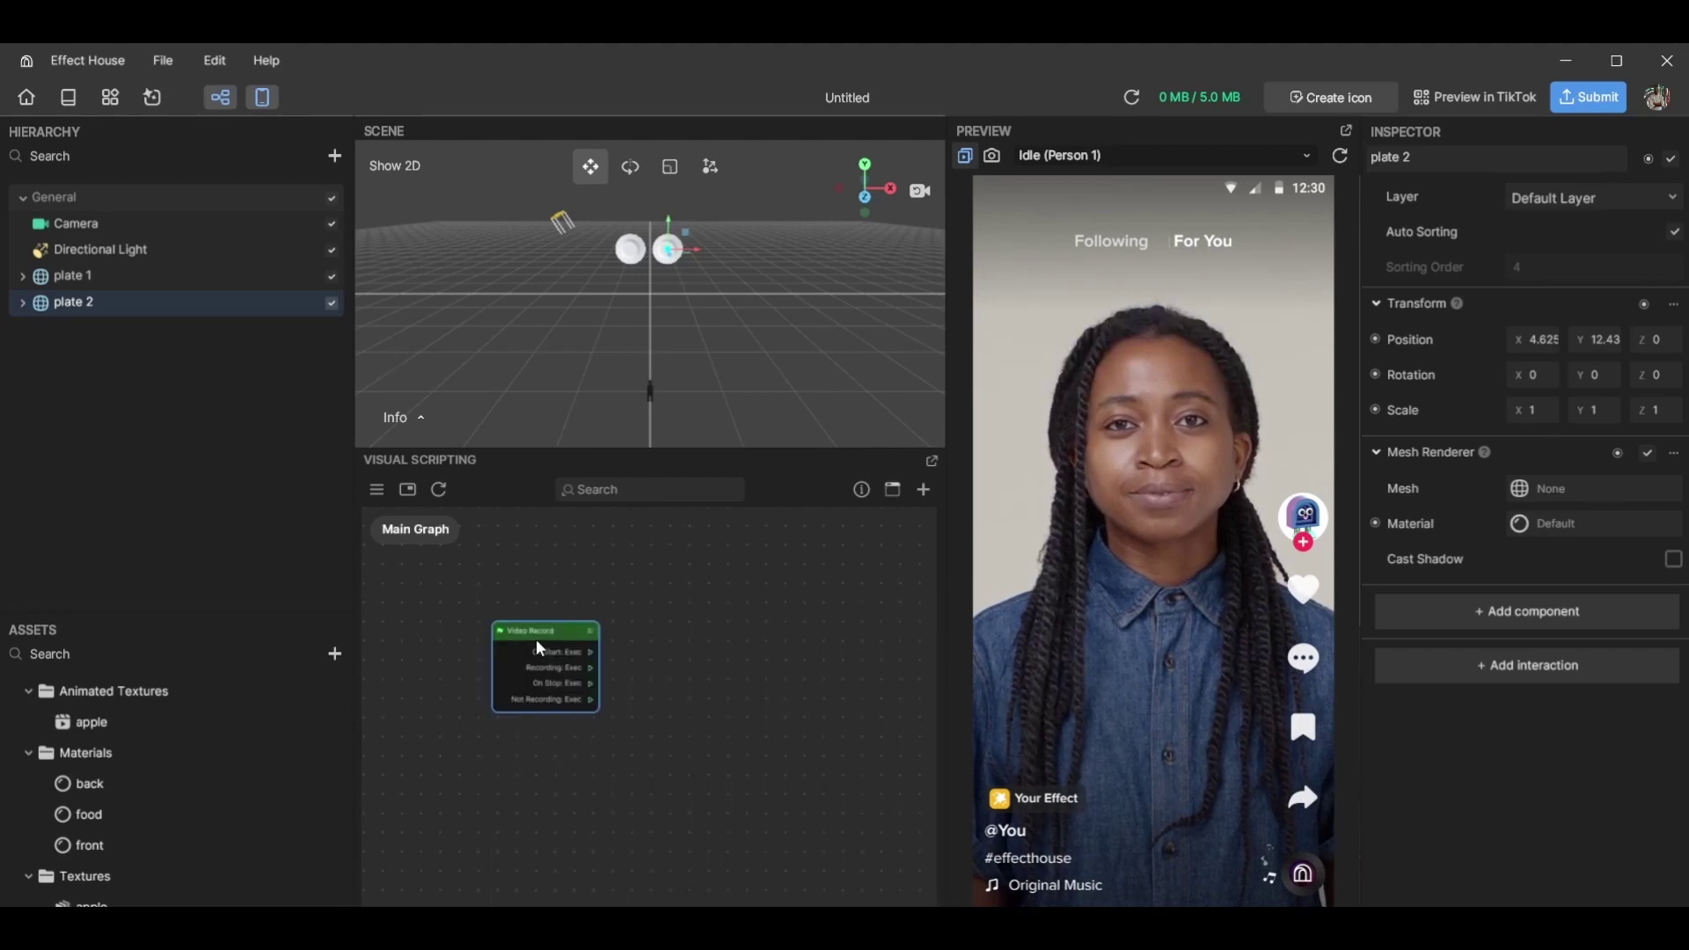
left_click_drag(546, 631, 530, 628)
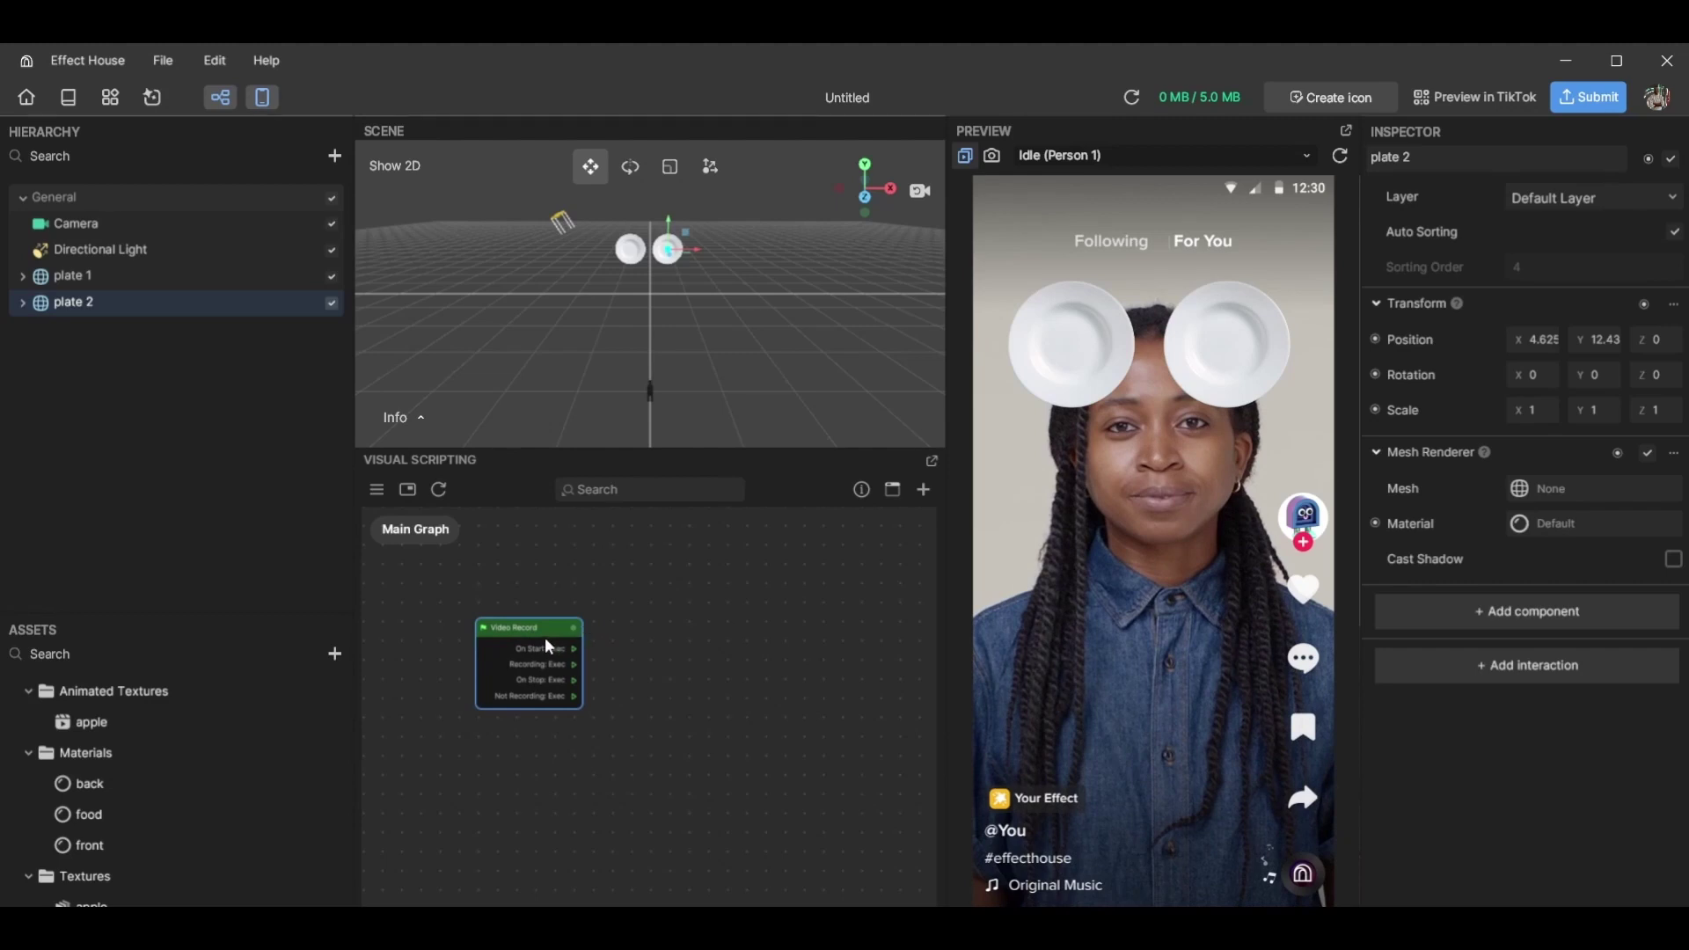
left_click_drag(547, 647, 494, 658)
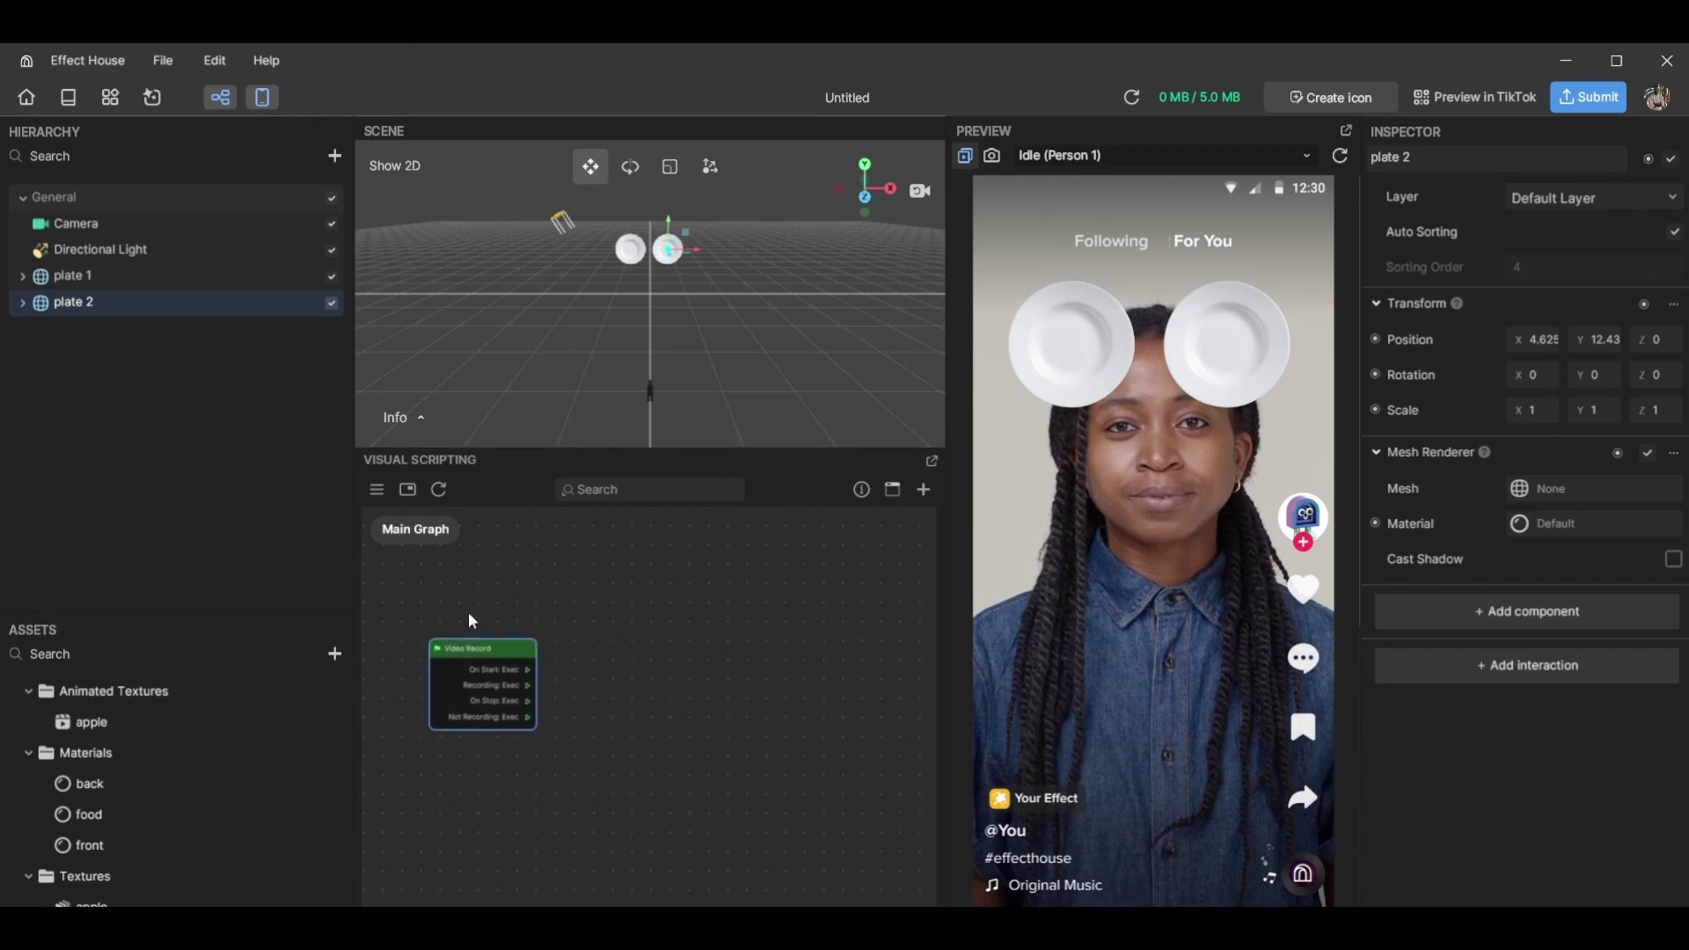
Open the Video Record node's description and read what each of its outputs does
left_click(468, 619)
scroll(522, 658, "up", 2)
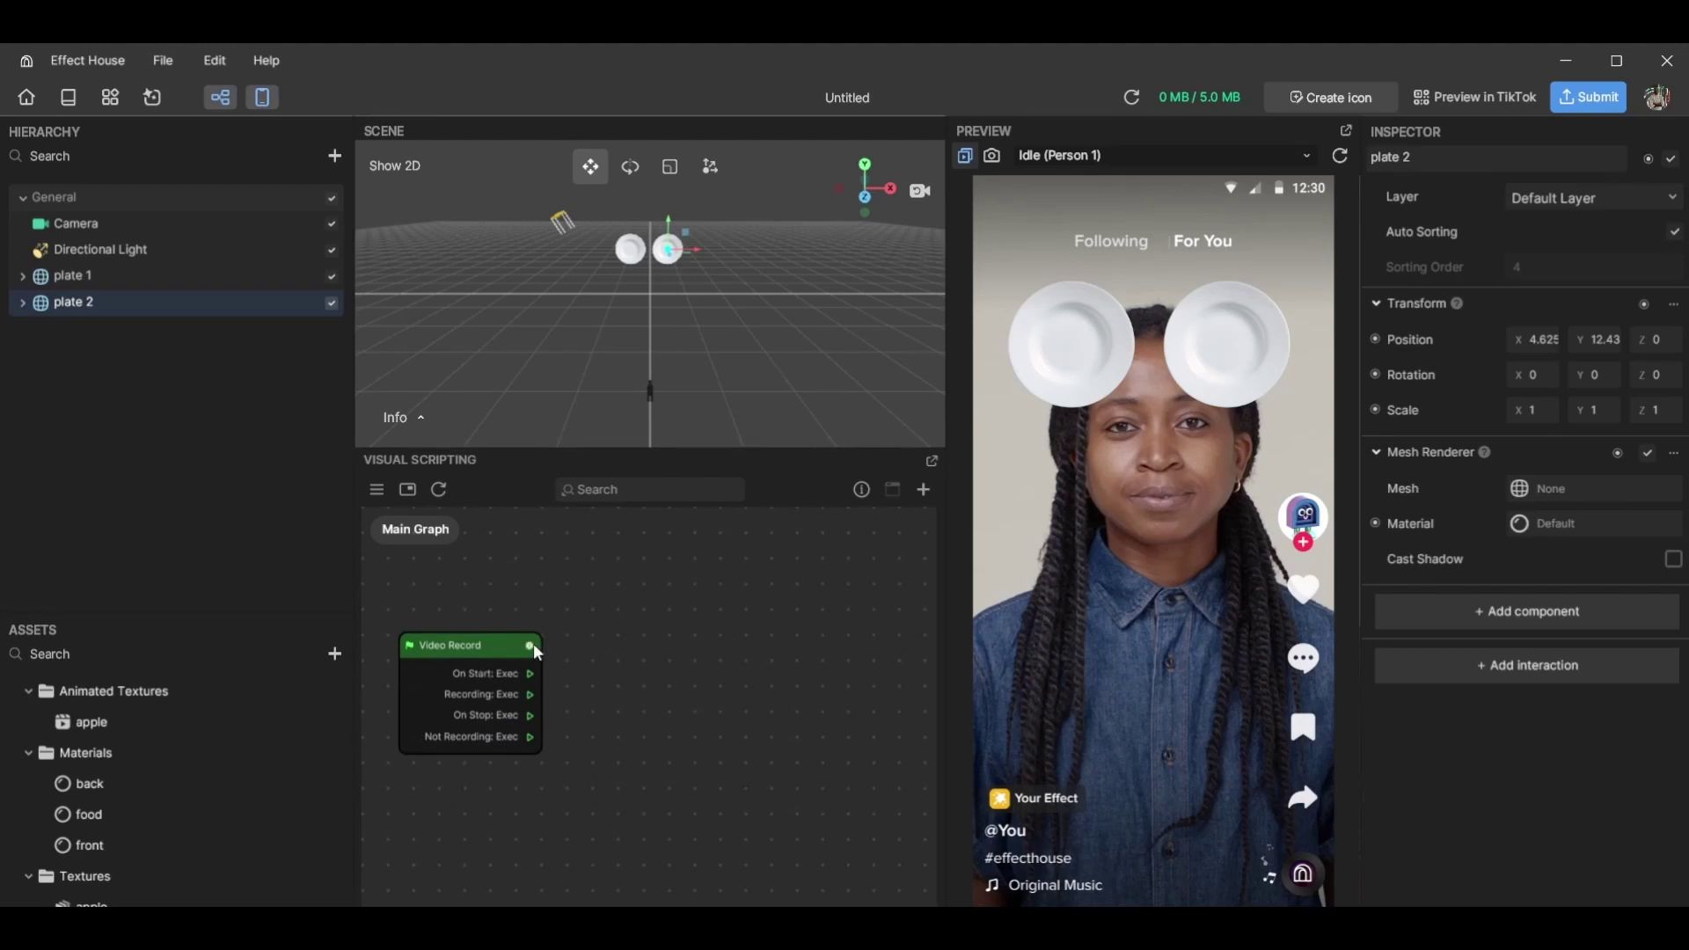
left_click(530, 646)
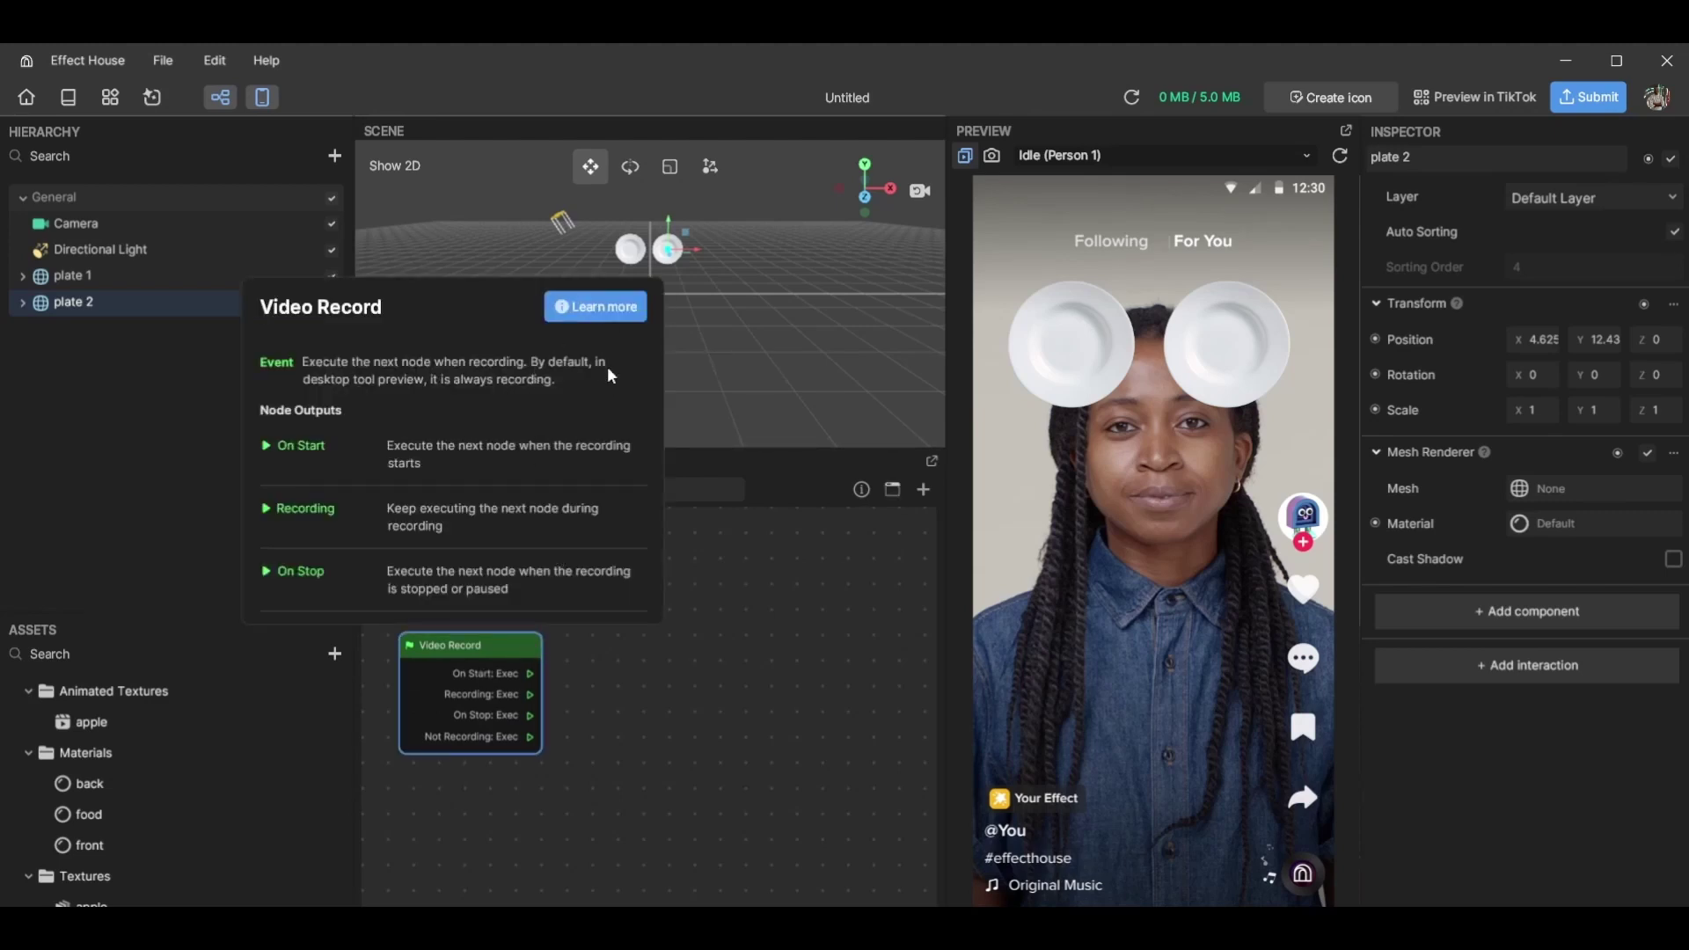
scroll(464, 535, "down", 1)
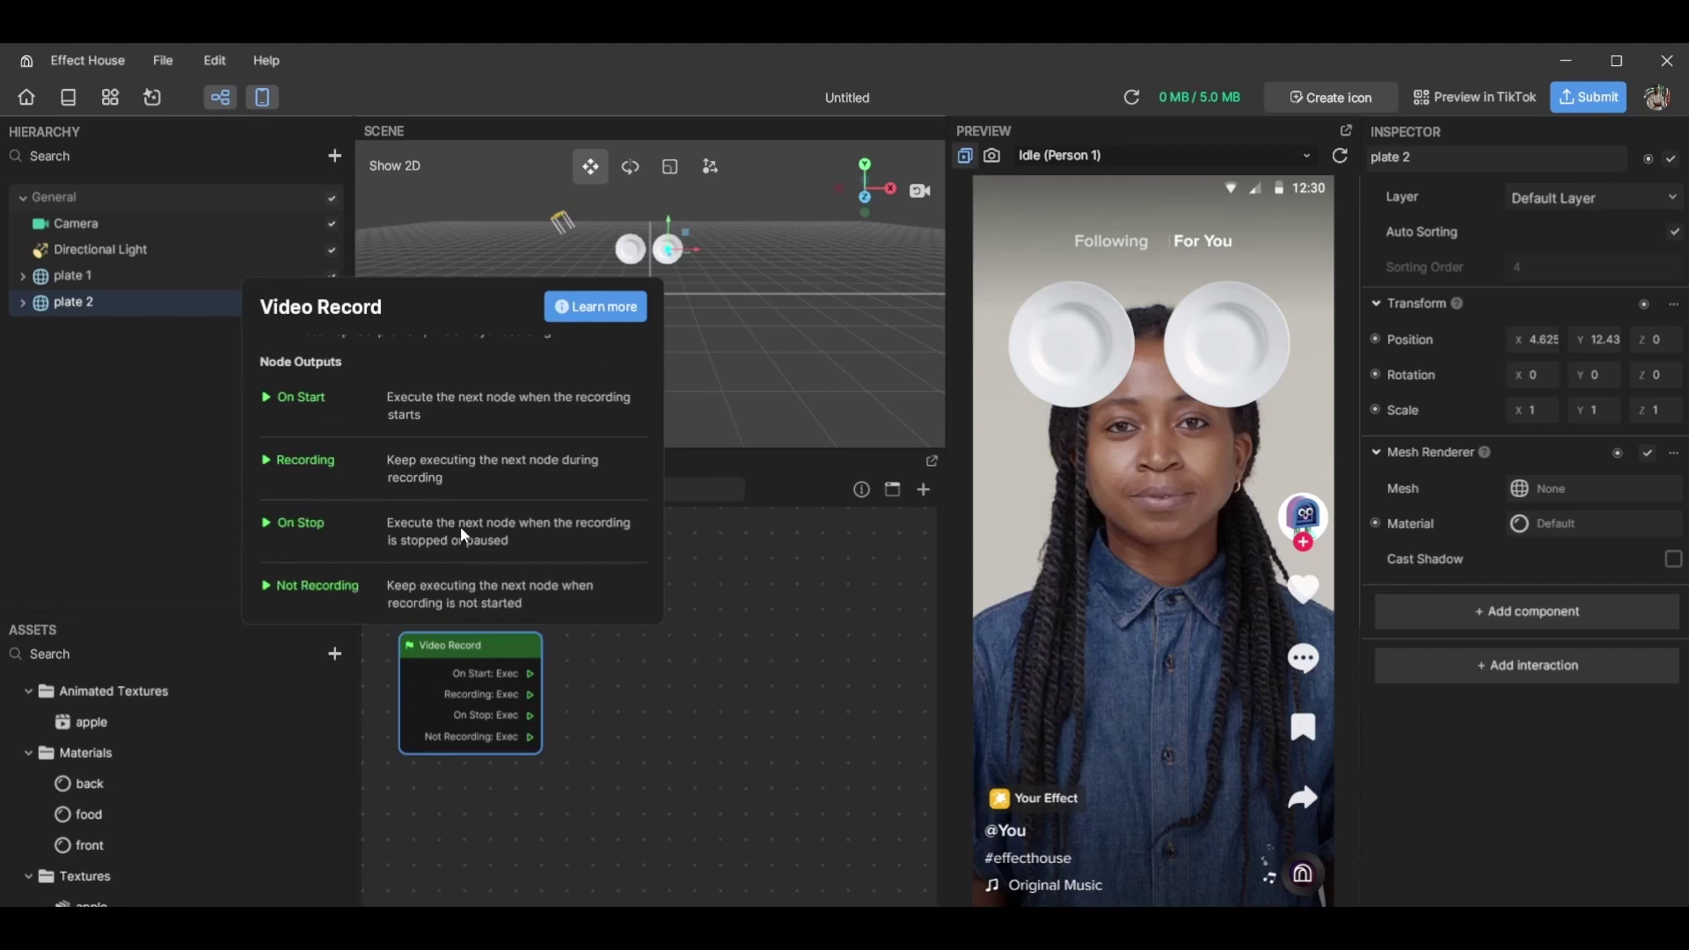
Close the node description and add a Transit by Time node driven by the Video Record node's On Start output
scroll(467, 572, "up", 1)
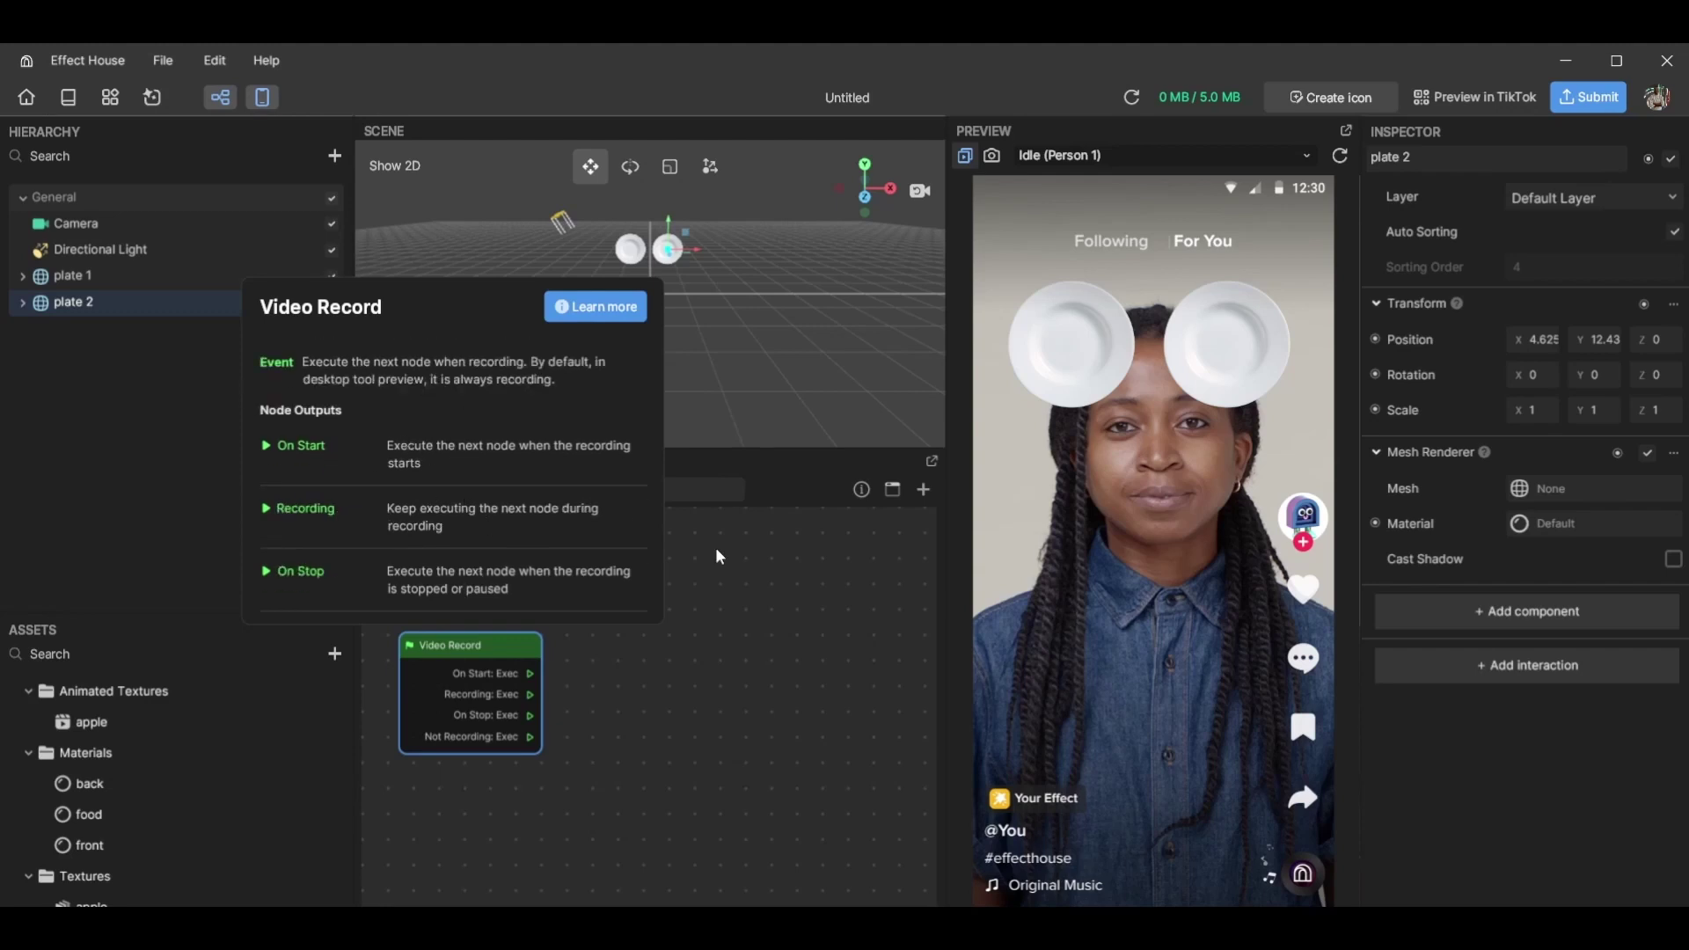
left_click(683, 793)
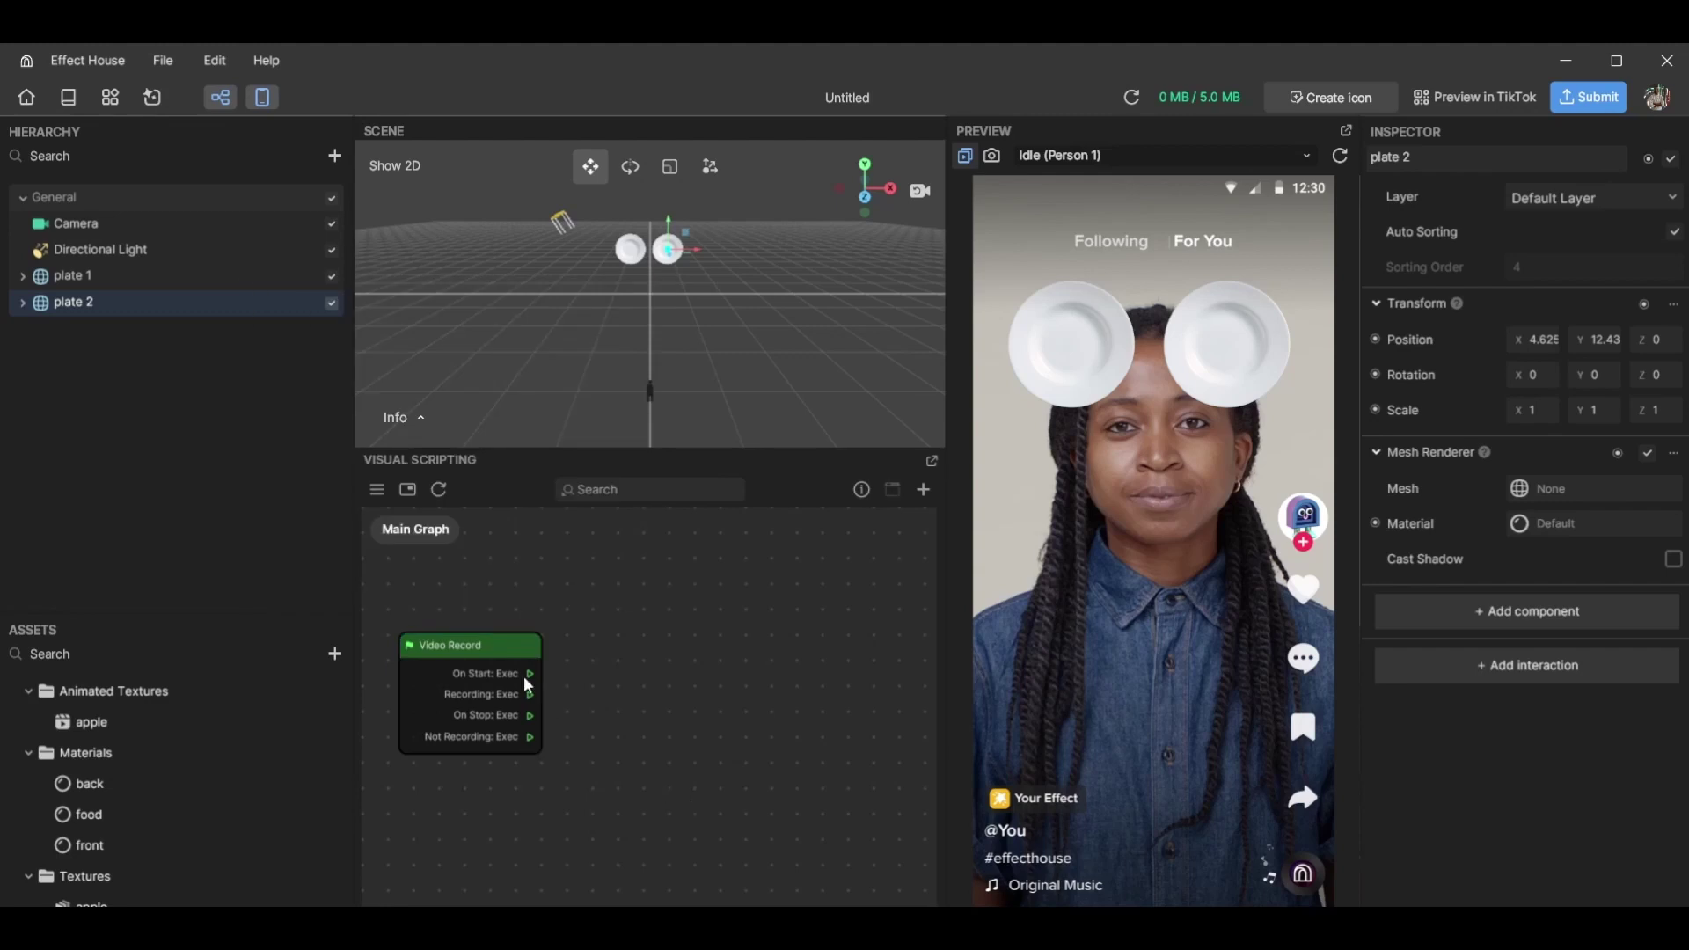
left_click_drag(493, 640, 482, 719)
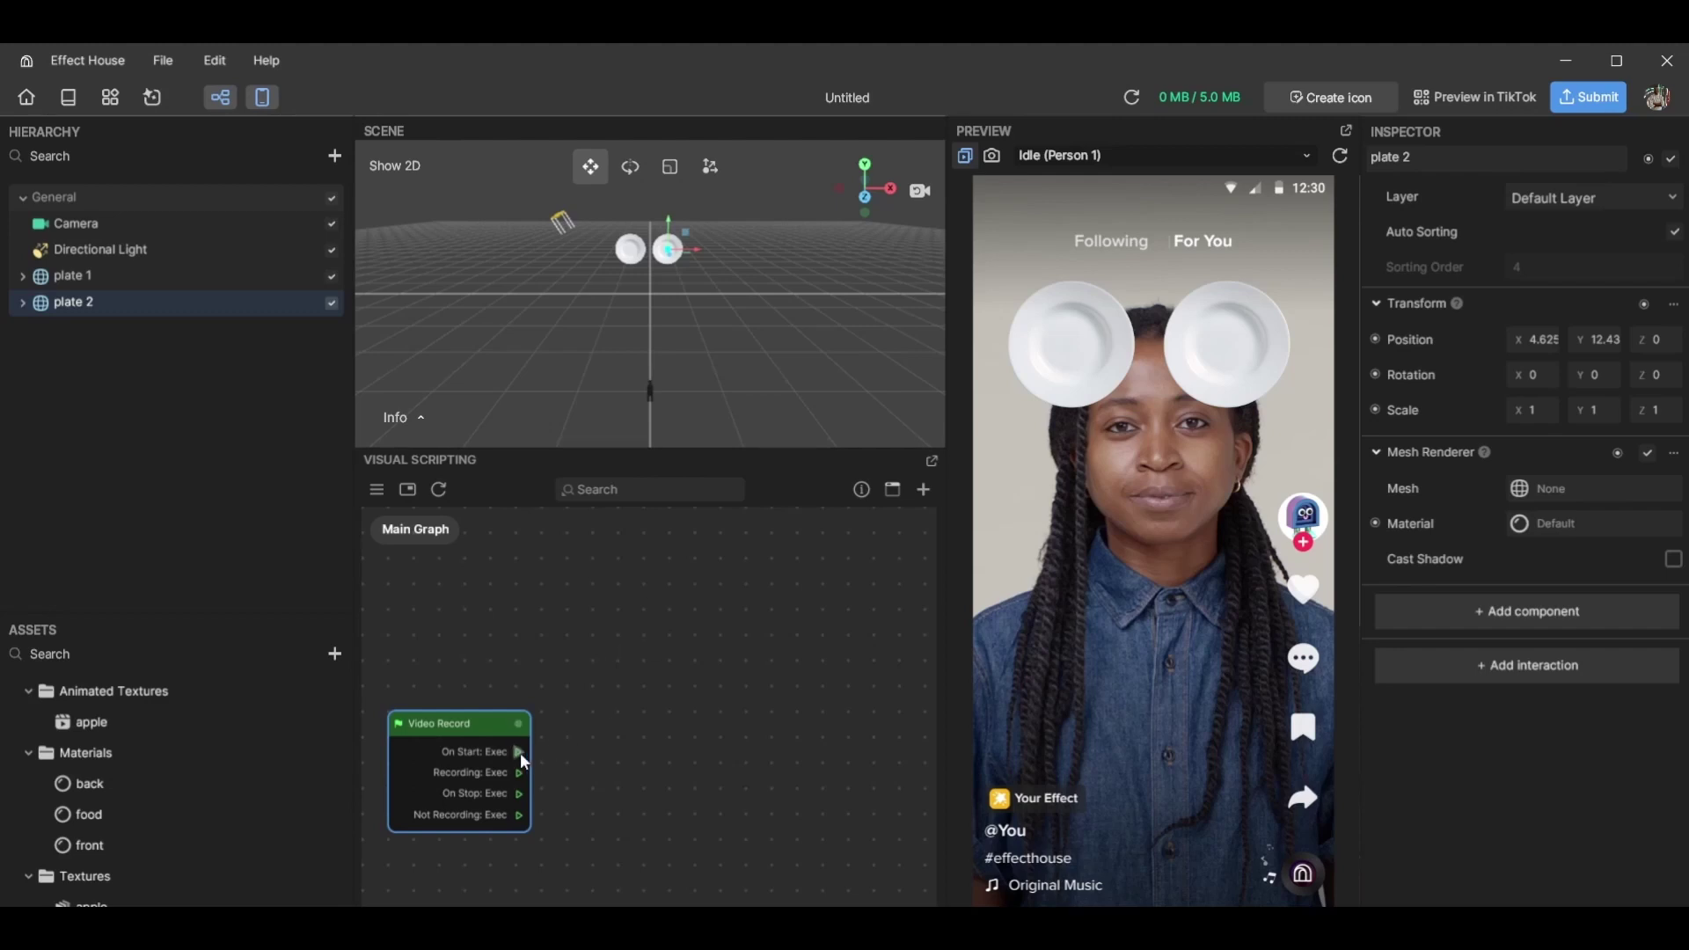
left_click_drag(520, 752, 610, 651)
type("trn")
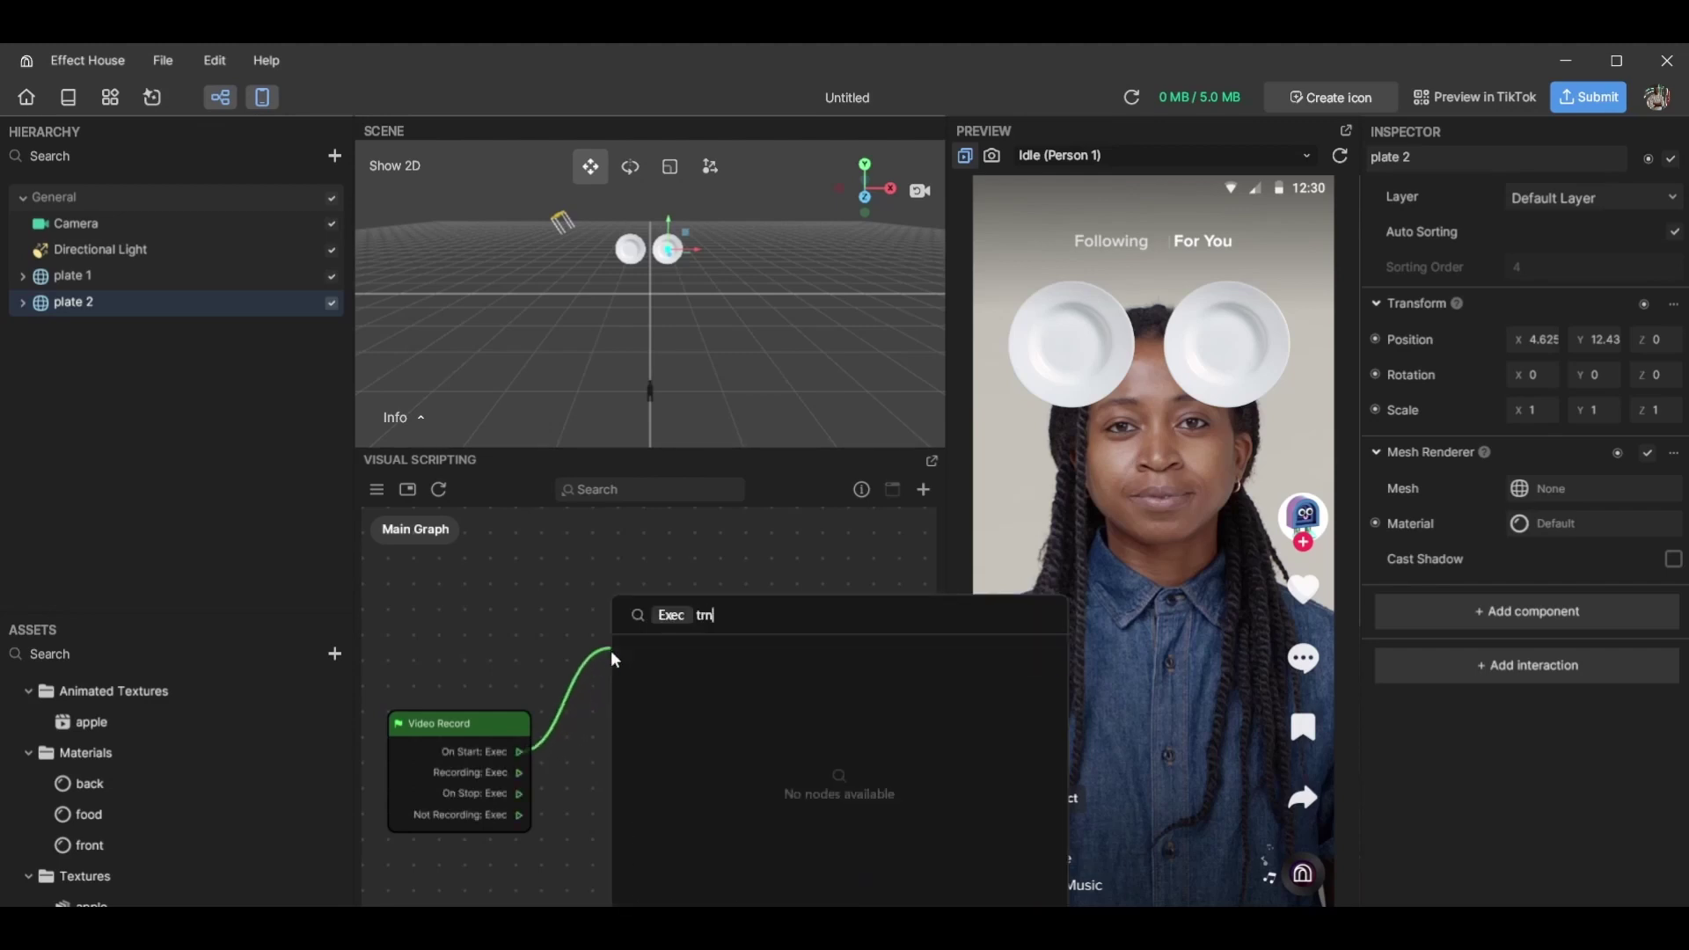
key("Return")
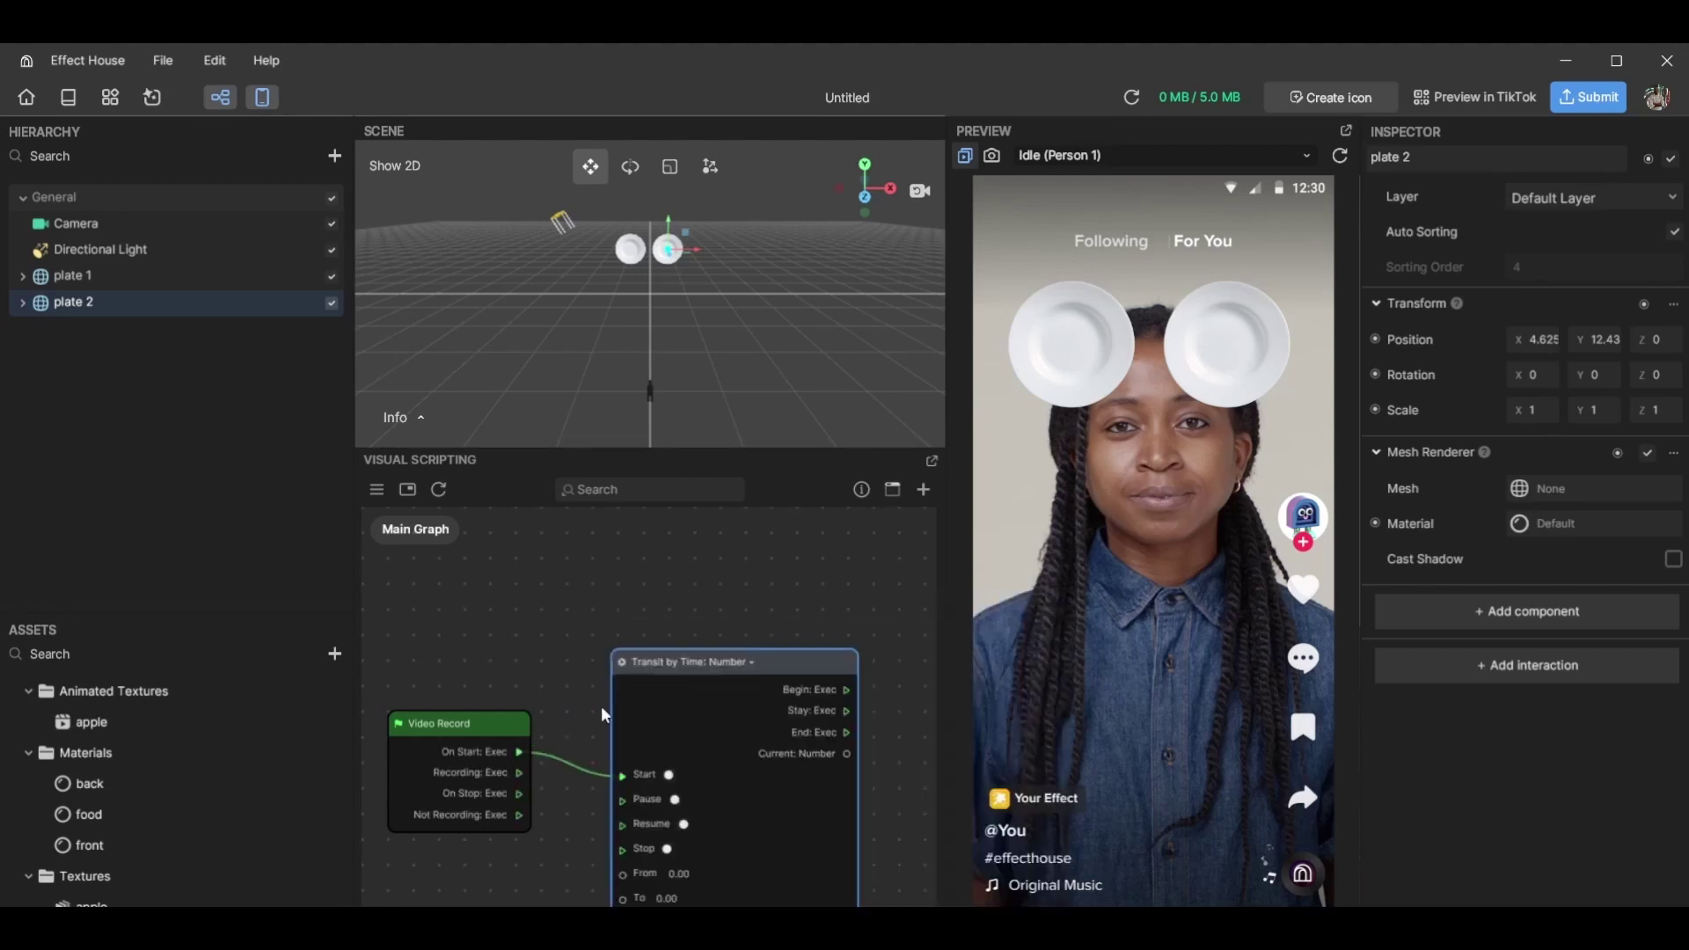
left_click_drag(789, 658, 797, 572)
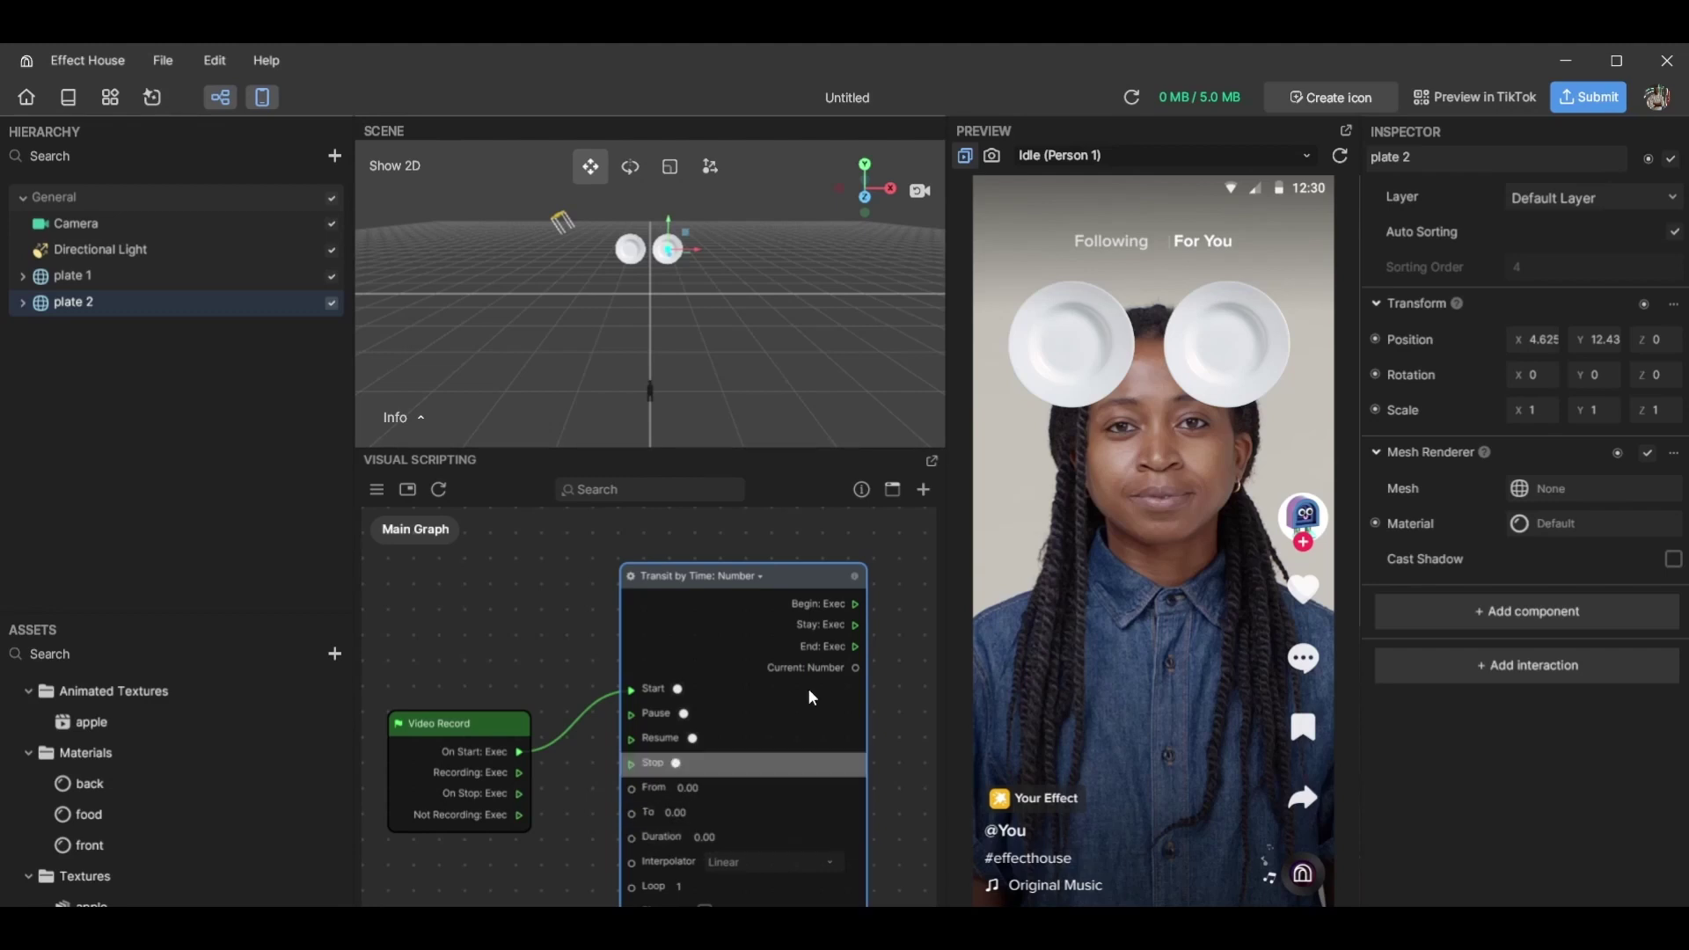
Select plate 1, switch the Transit by Time node's data type to Vec3, and move the node closer to Video Record
left_click(68, 278)
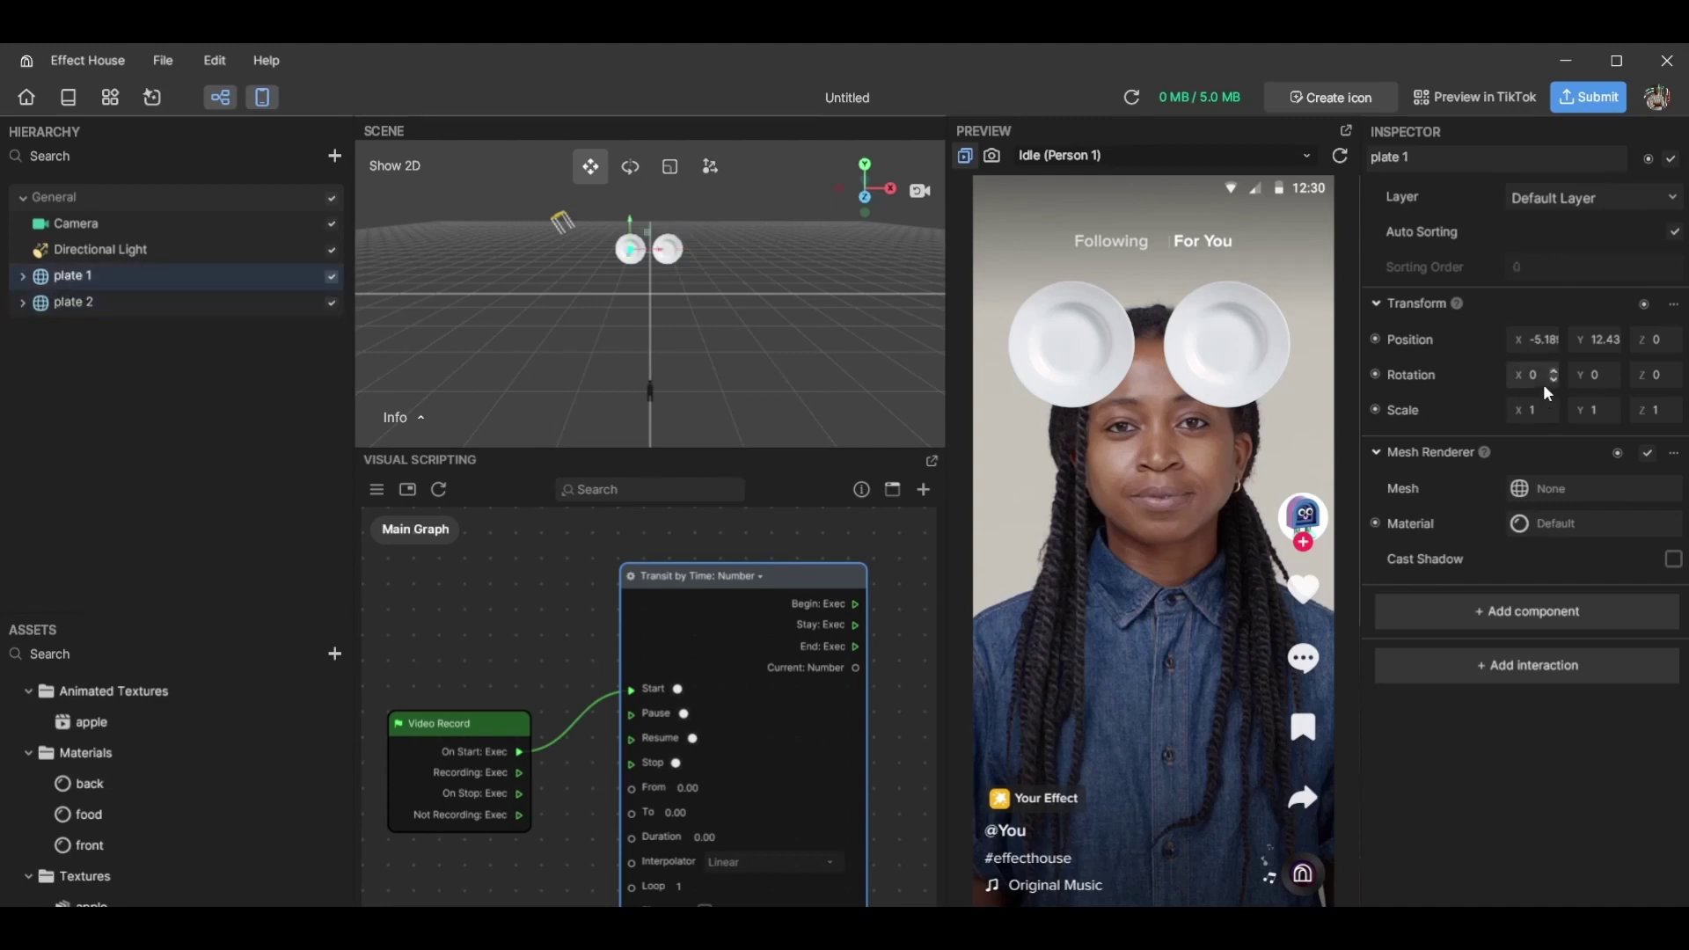
left_click(750, 577)
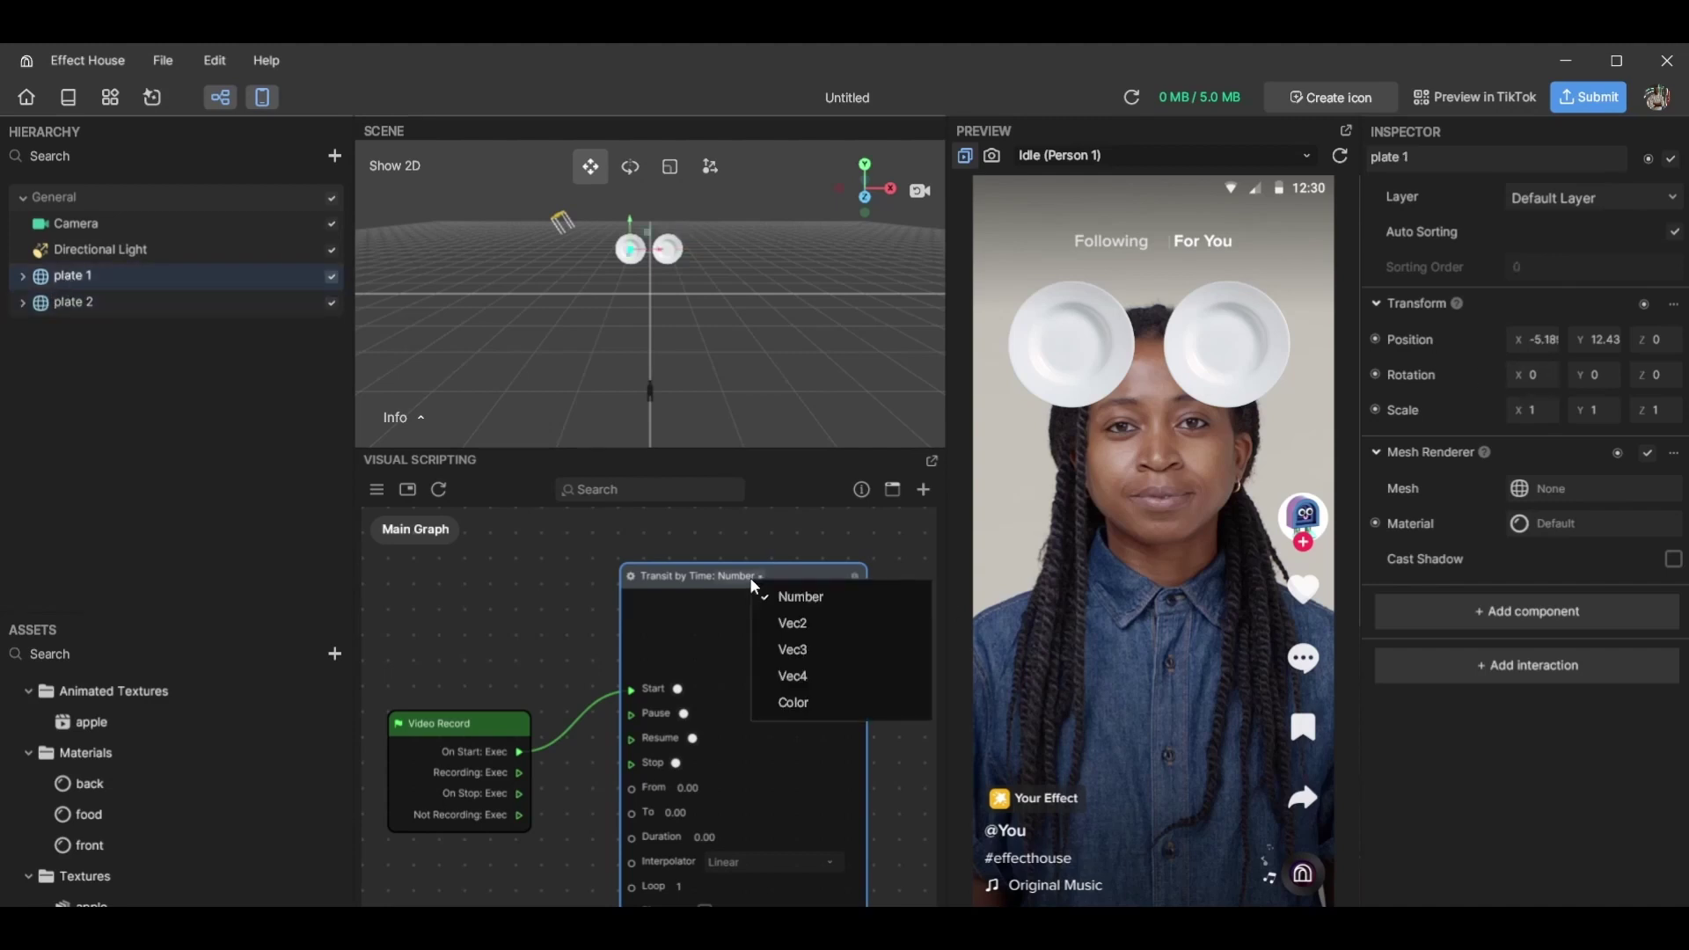
left_click(796, 652)
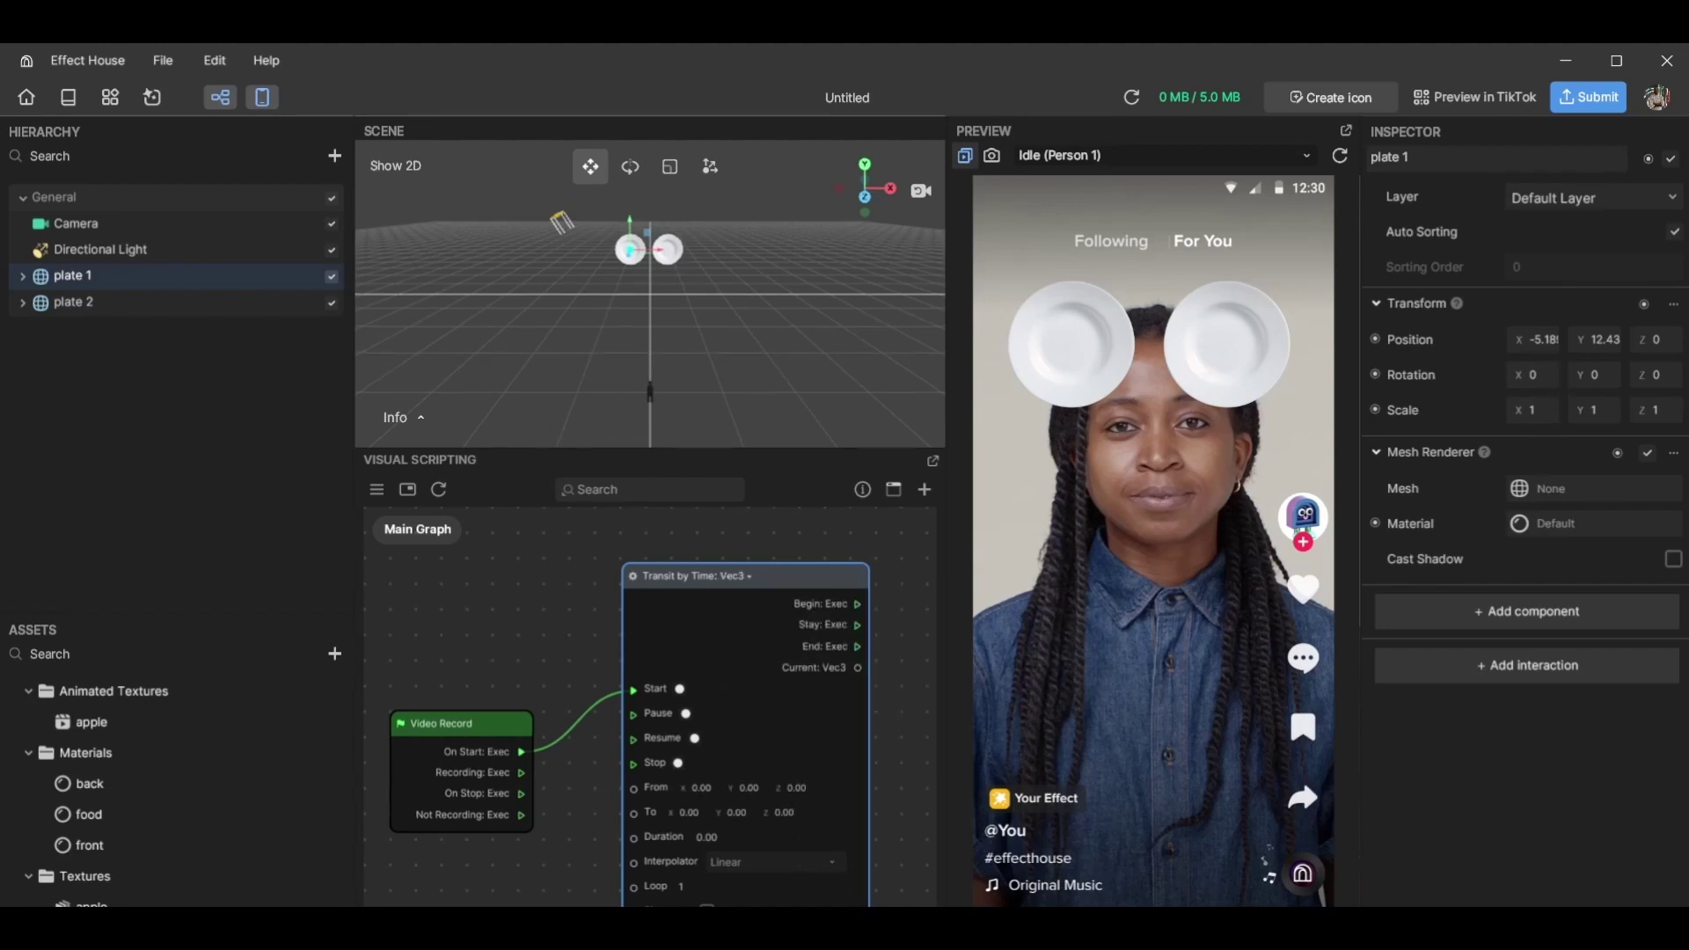
scroll(899, 572, "down", 3)
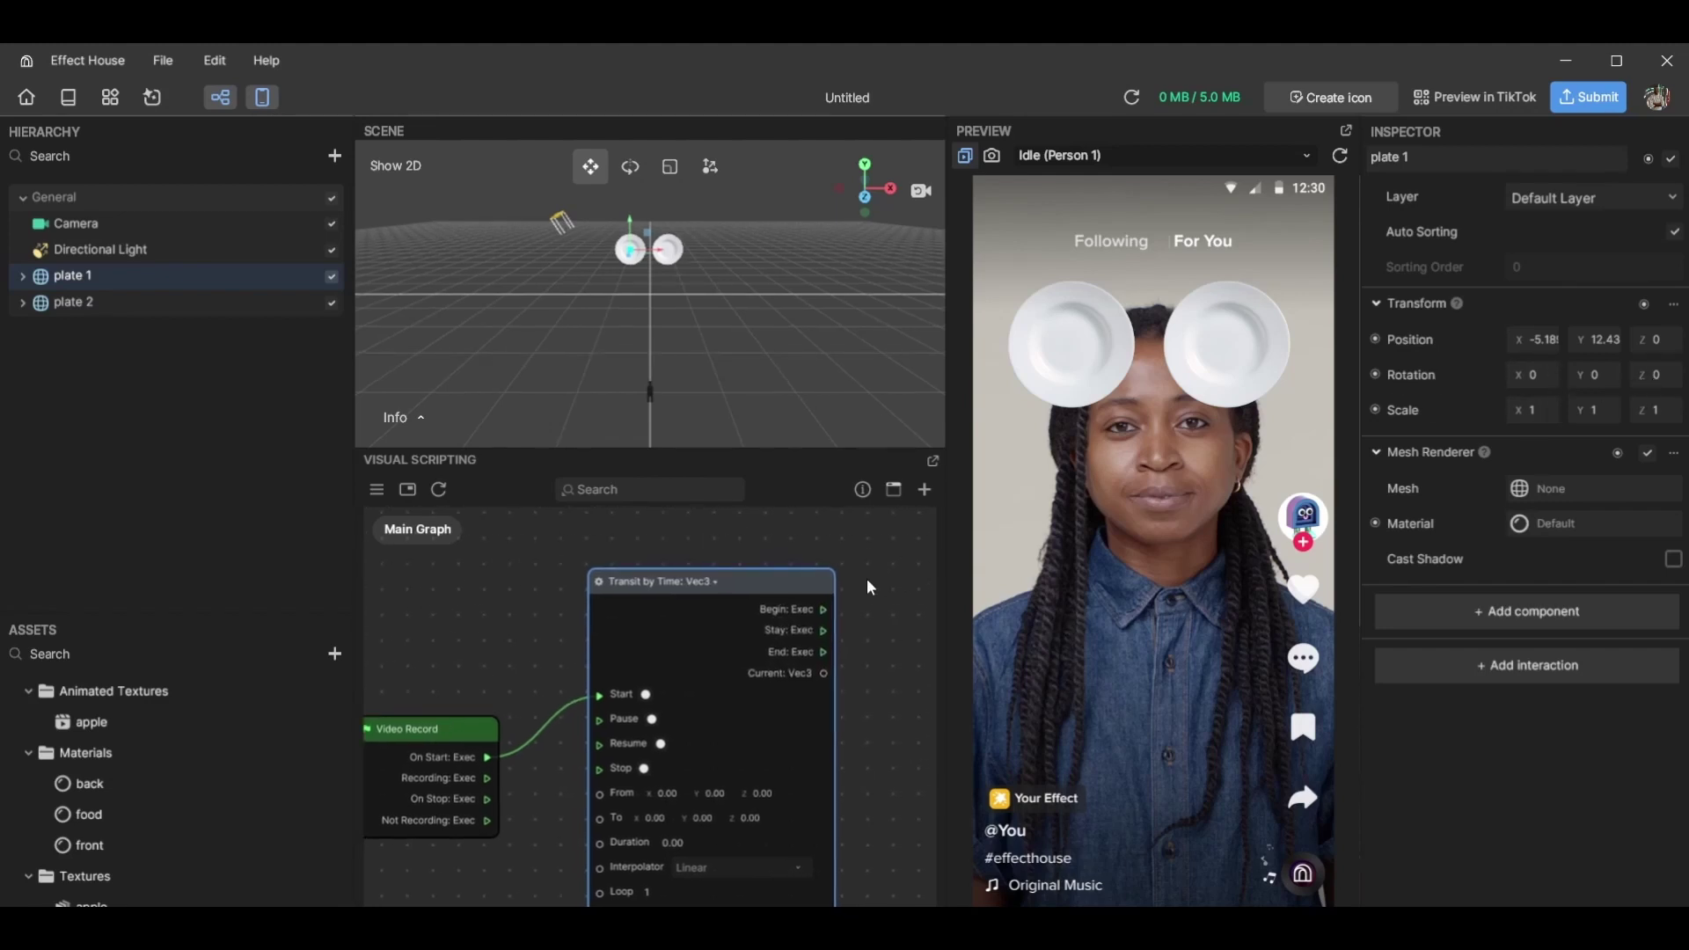
left_click_drag(594, 704, 544, 702)
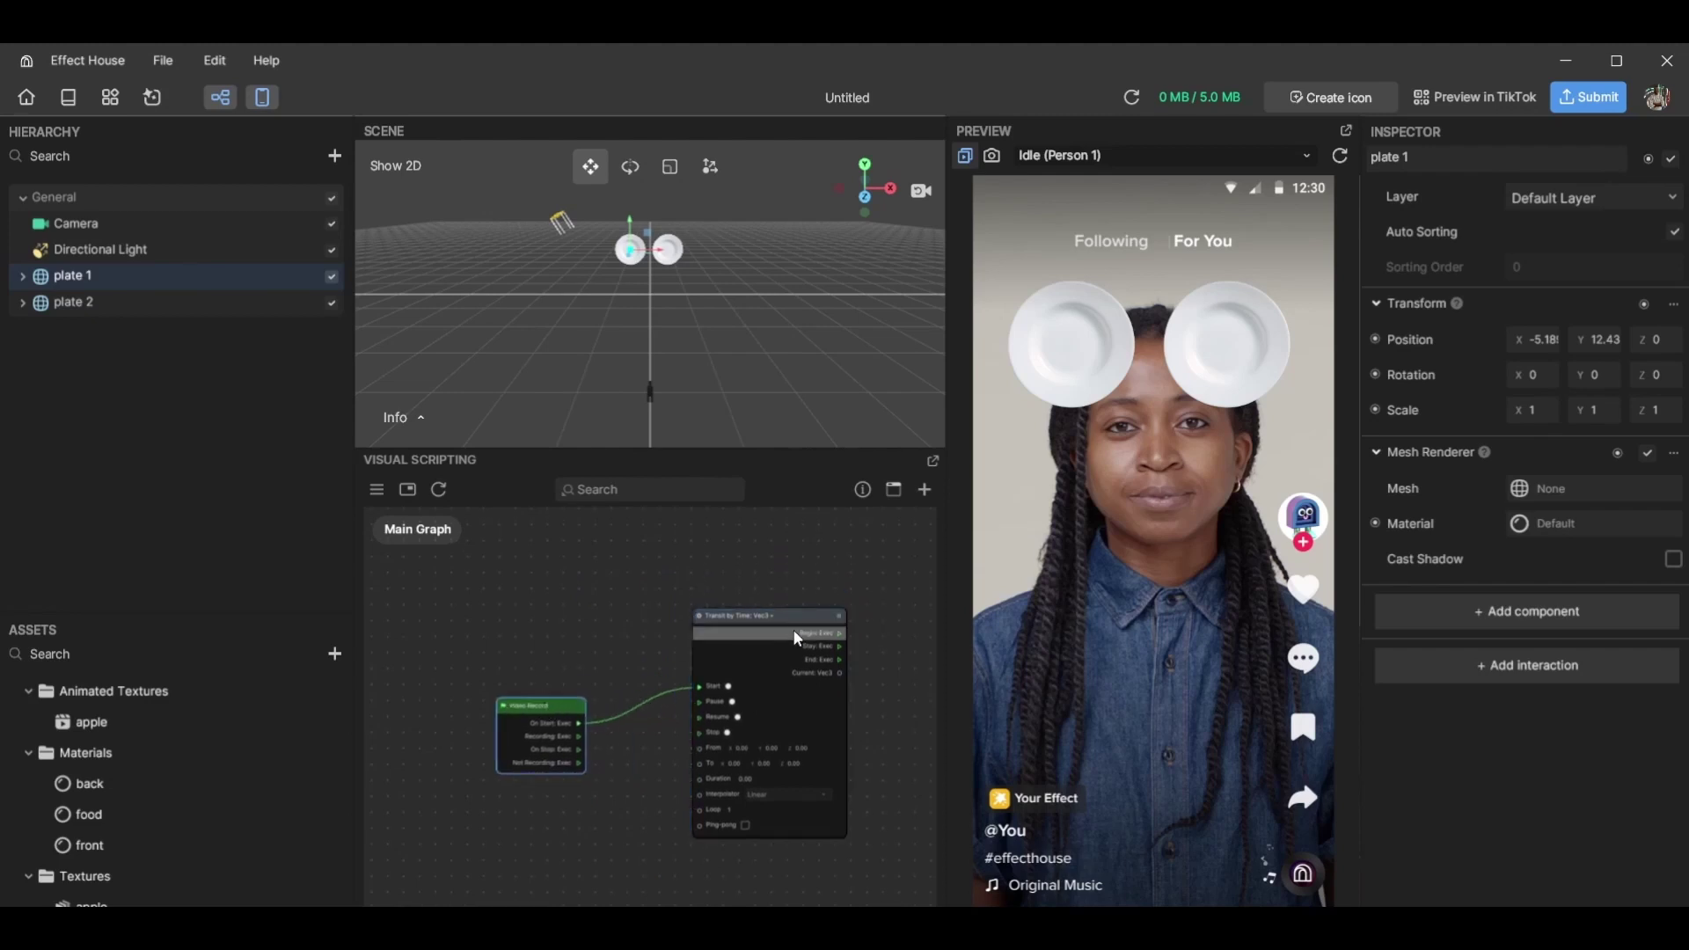
left_click_drag(796, 626, 737, 605)
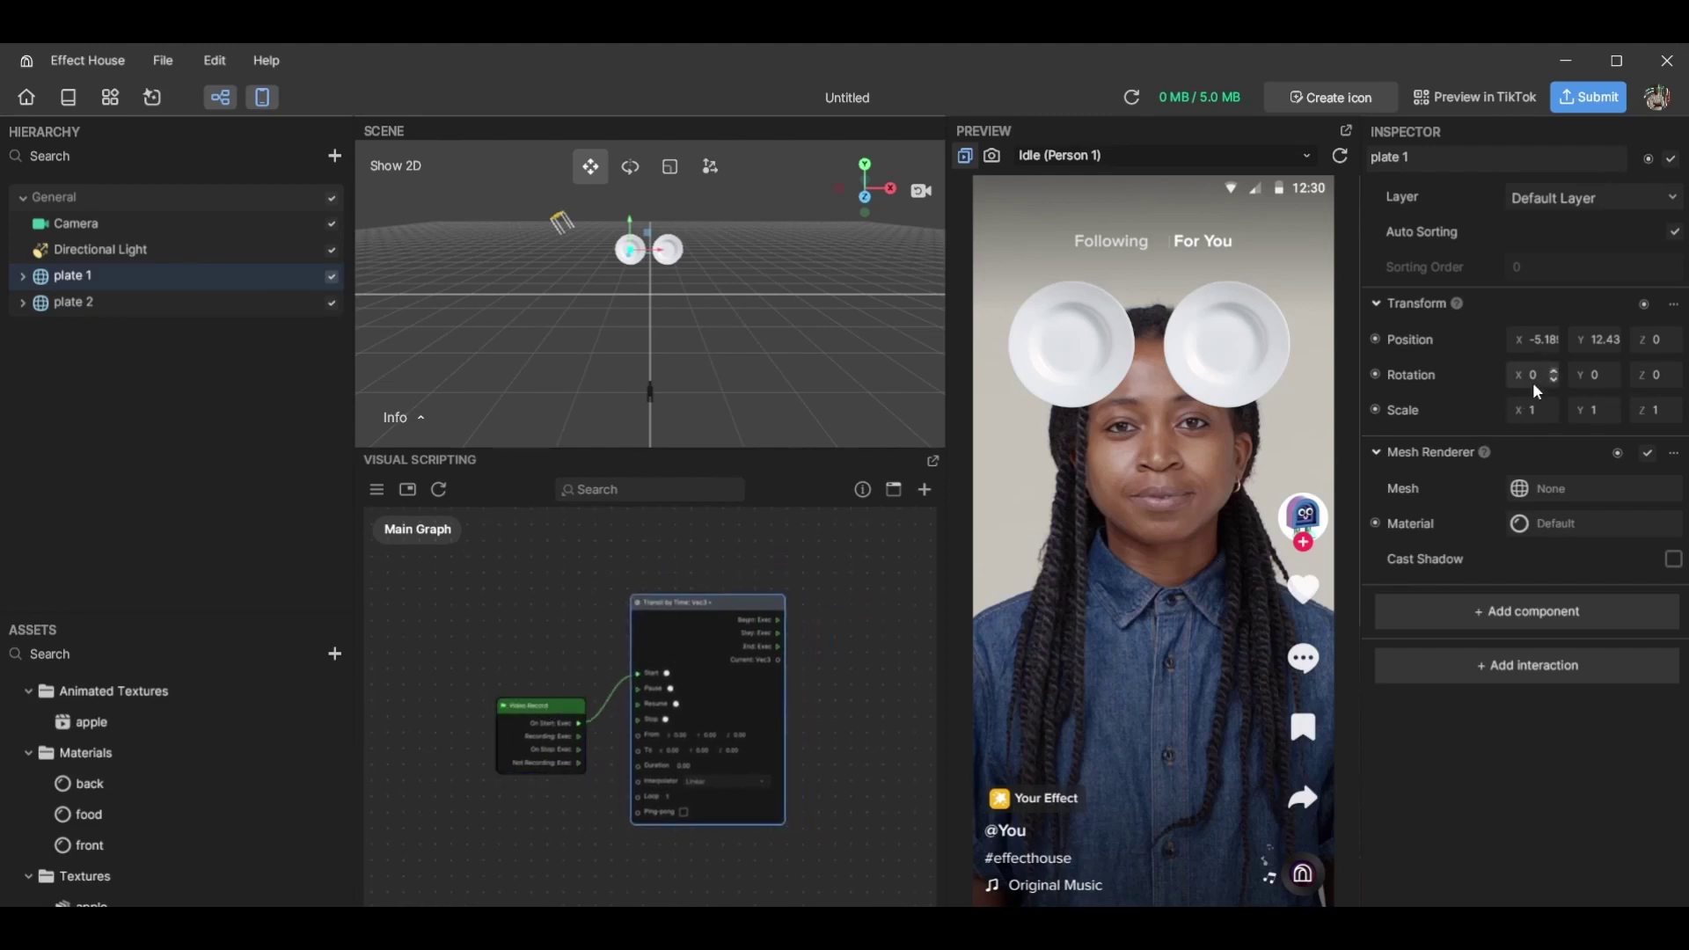
Try rotating plate 1 in the scene with the Rotate tool, and undo the rotation
left_click(630, 168)
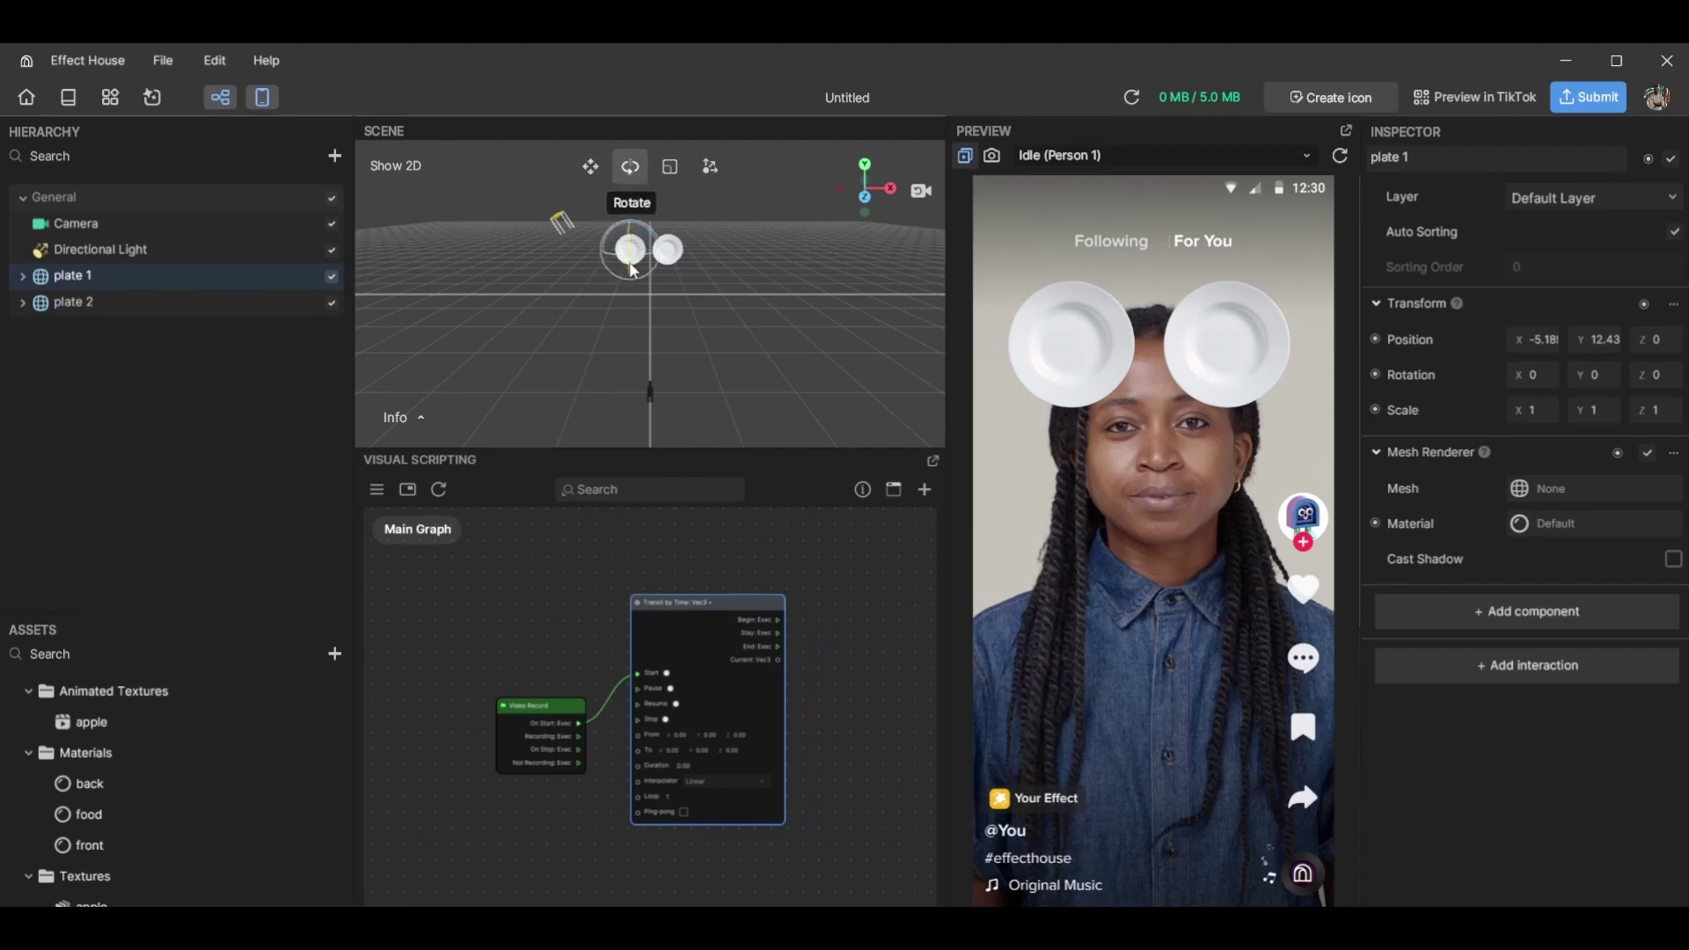
left_click_drag(642, 263, 630, 266)
key("ctrl+z")
Set the Transit by Time node's To Y value to 359 and its Duration to 1
scroll(708, 722, "up", 4)
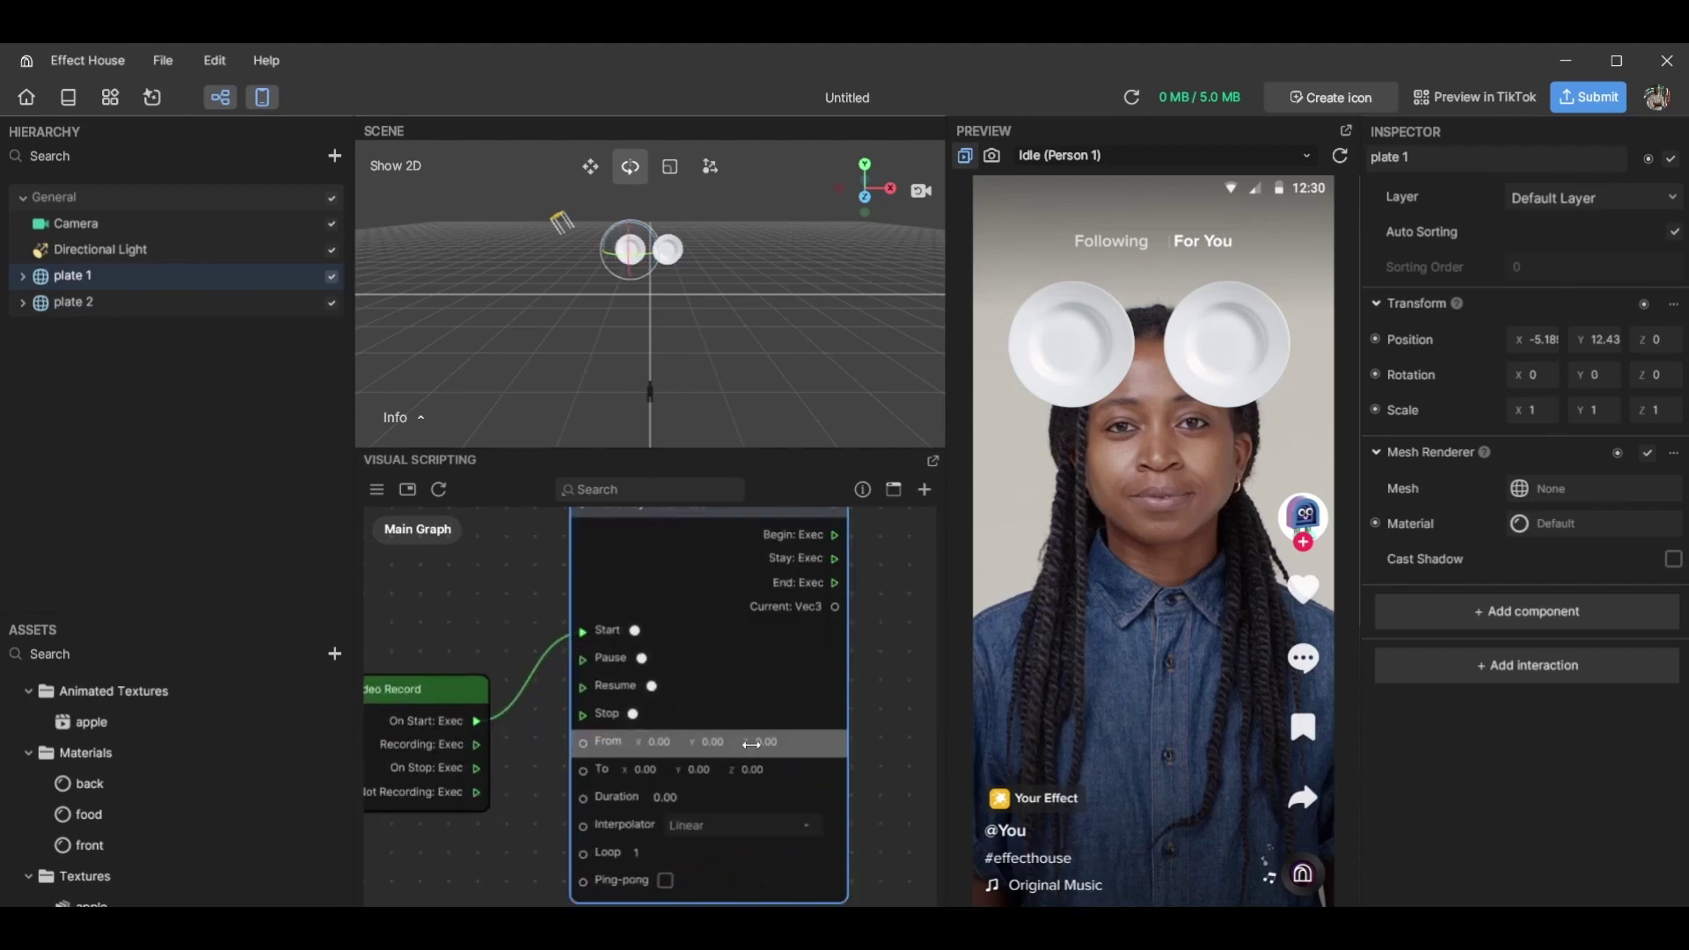
left_click(686, 772)
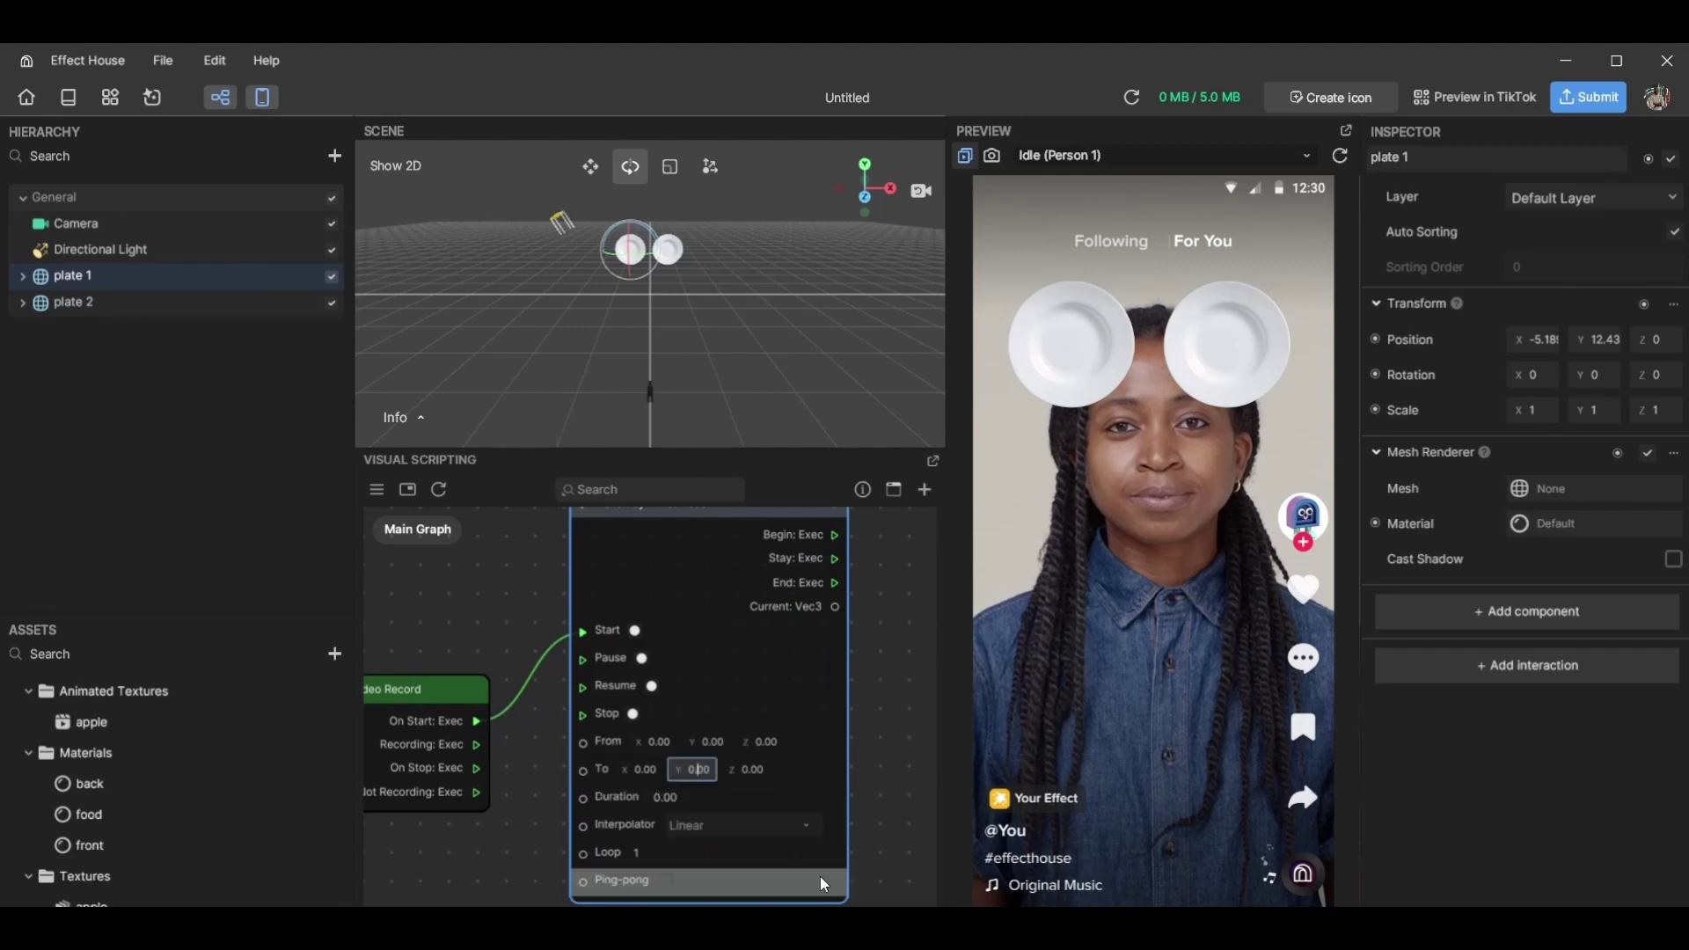
type("359")
key("Tab")
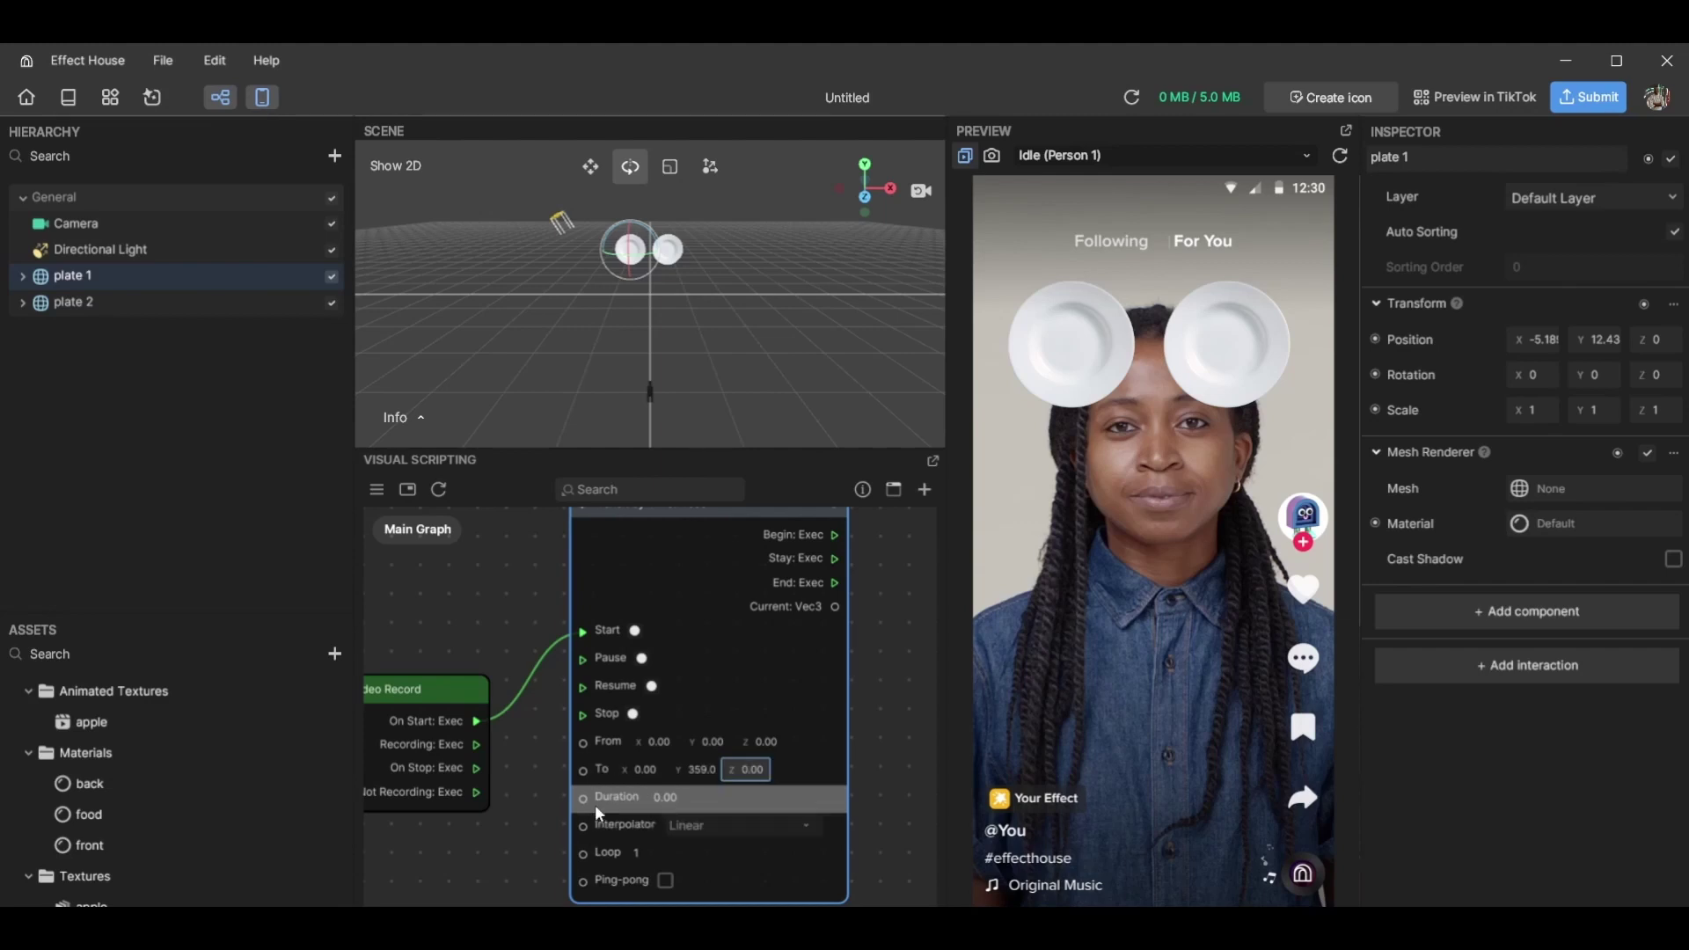
left_click(682, 801)
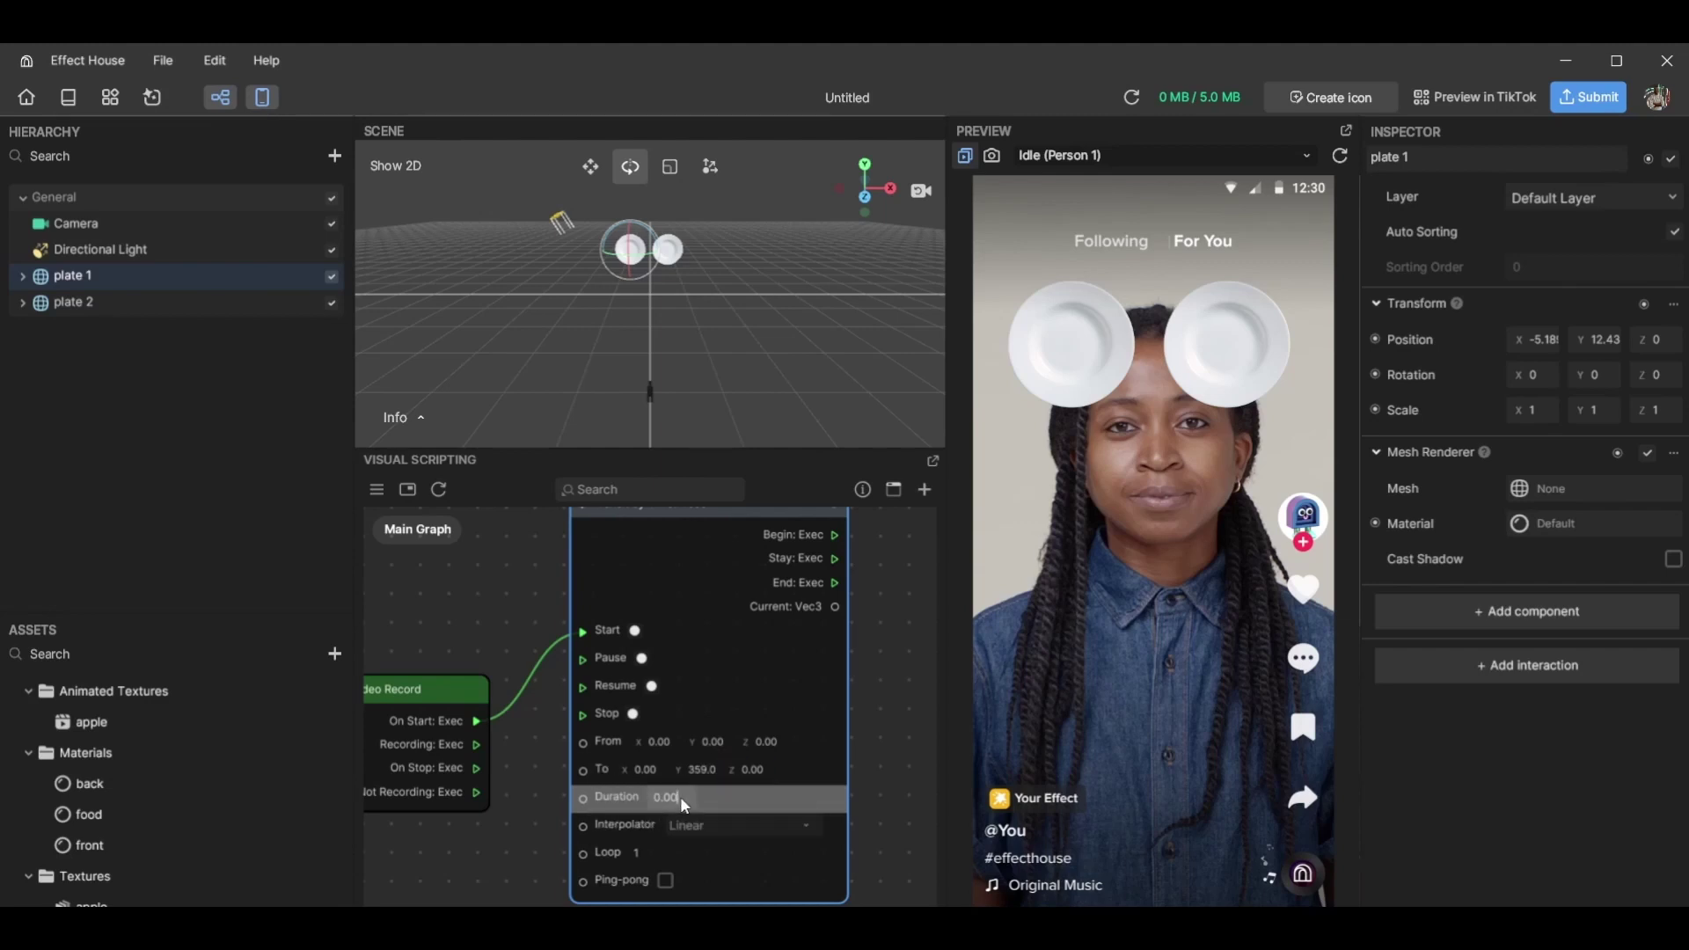
left_click_drag(656, 799, 653, 799)
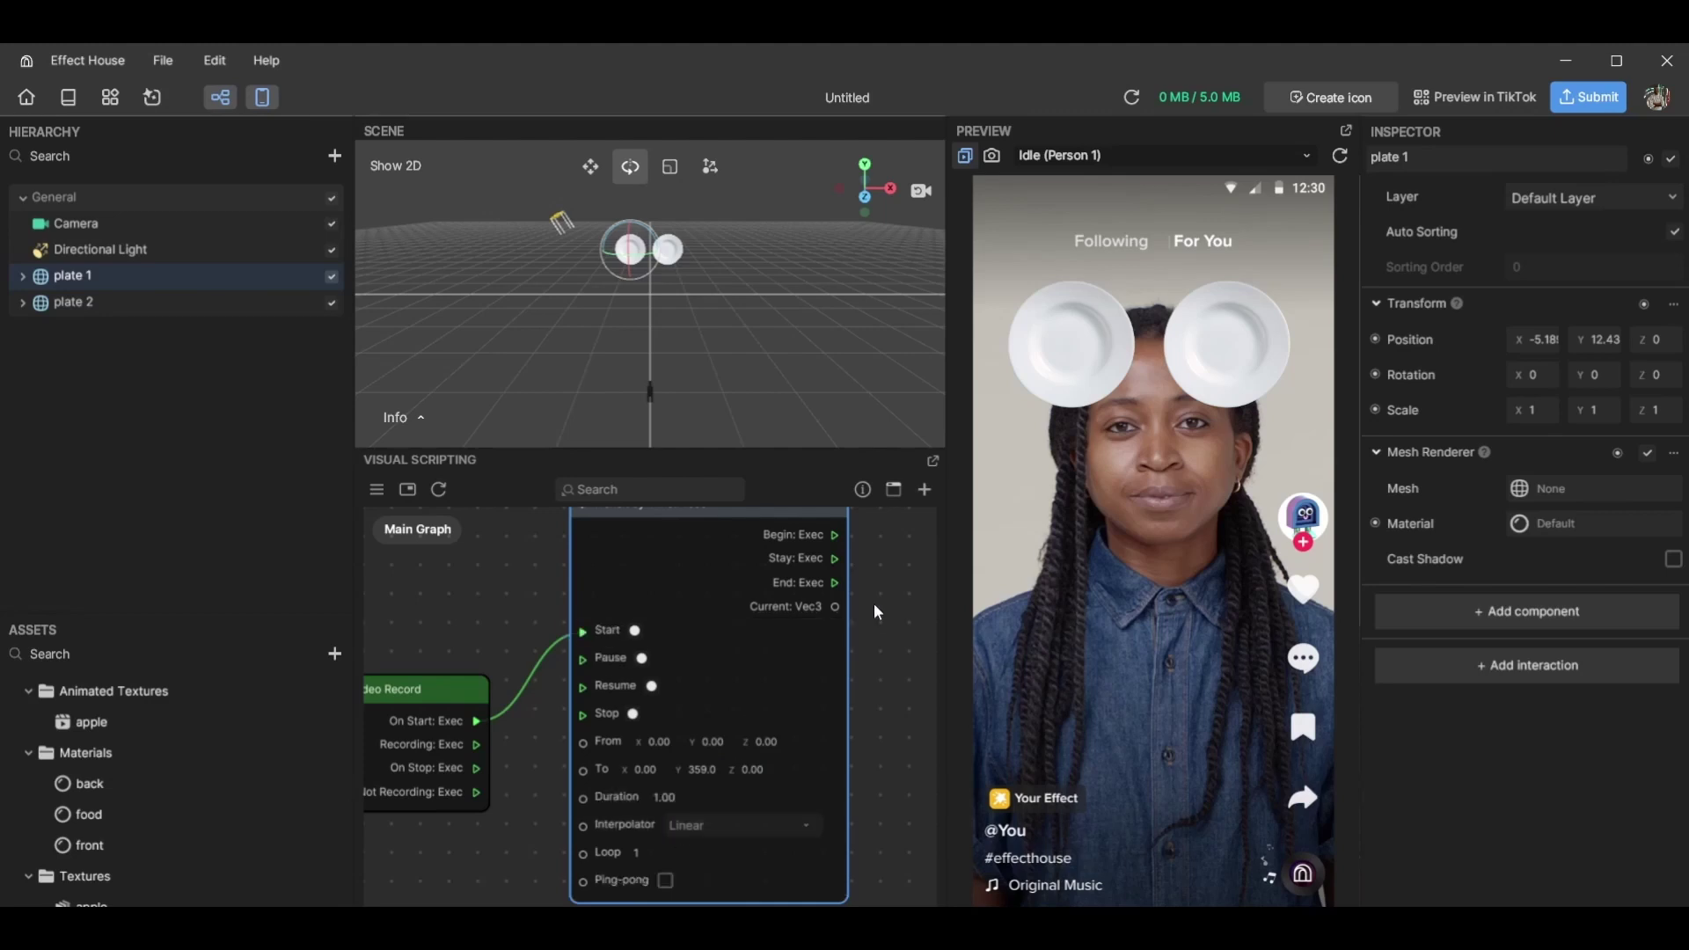
Rearrange the Video Record and Transit by Time nodes in the graph to leave free space beside the transit outputs
left_click_drag(873, 603, 841, 697)
scroll(841, 704, "down", 3)
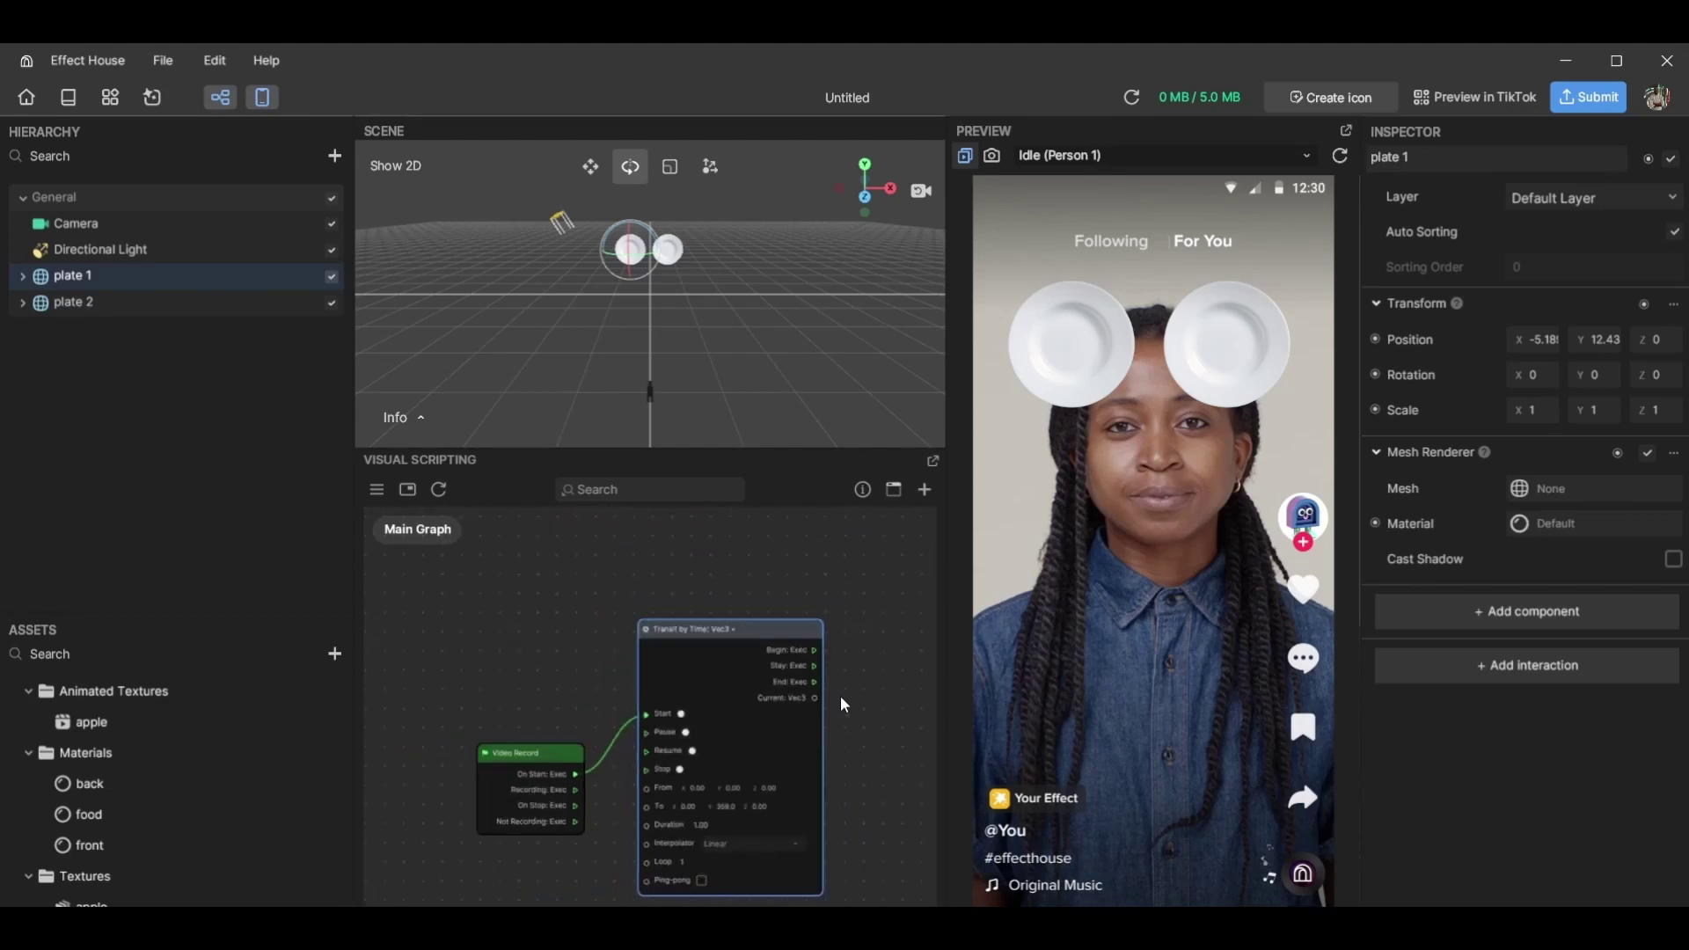
right_click(503, 651)
mouse_move(665, 816)
left_click(484, 582)
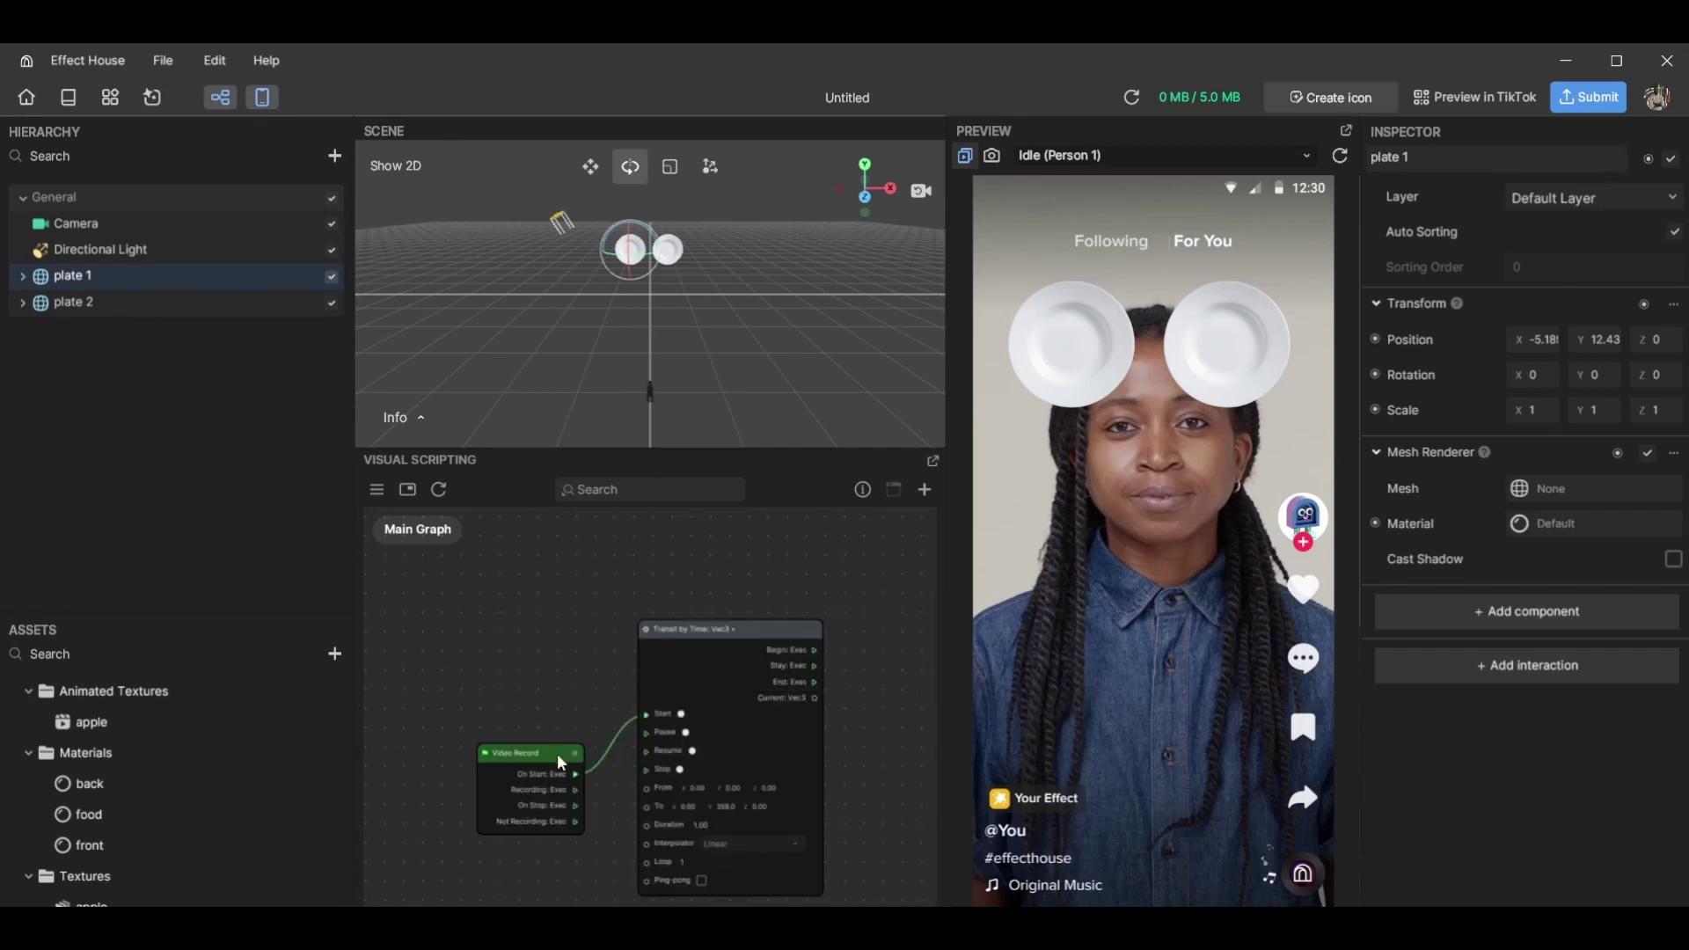
left_click_drag(557, 753, 501, 721)
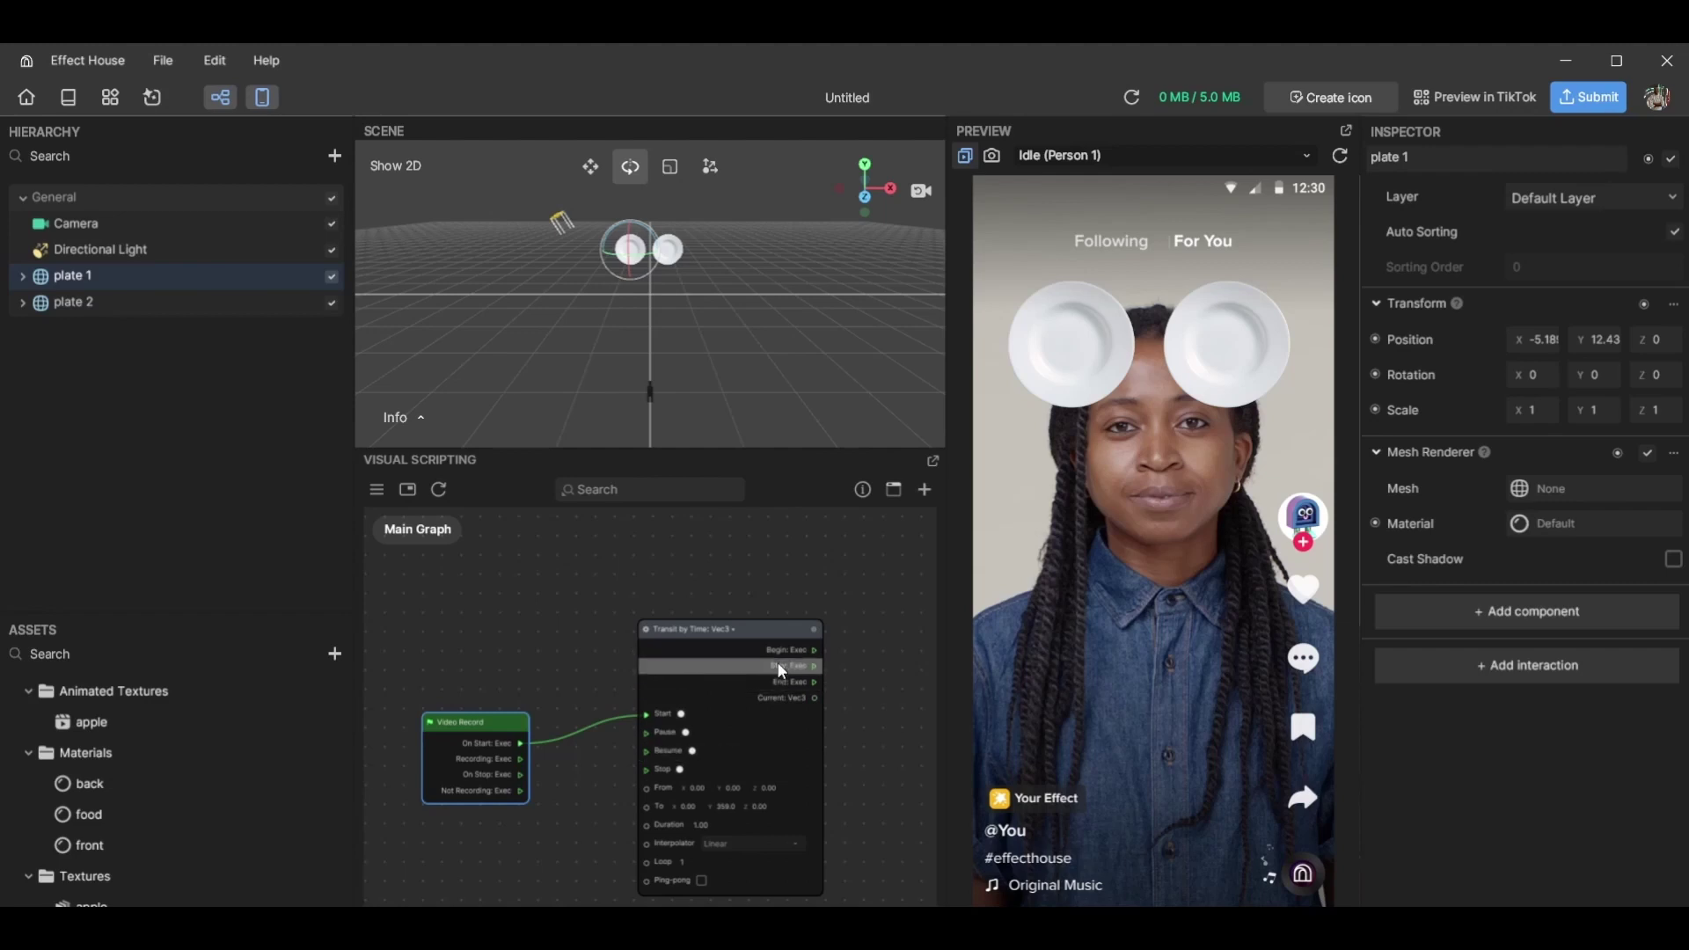
left_click_drag(762, 625, 703, 602)
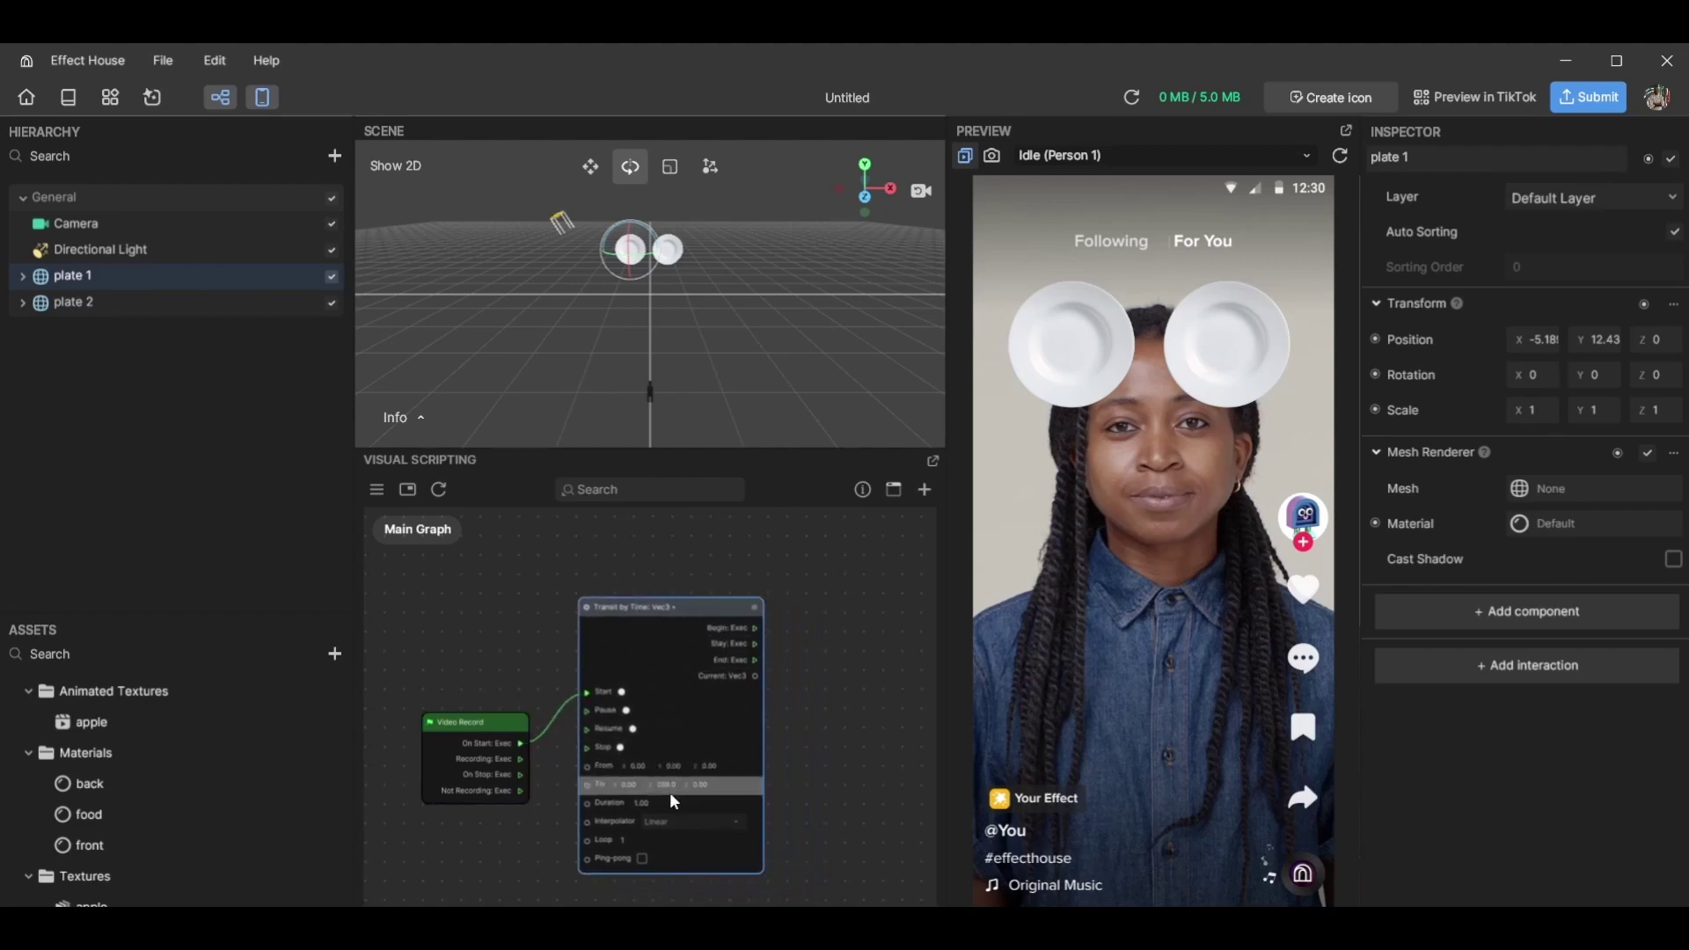
key("Return")
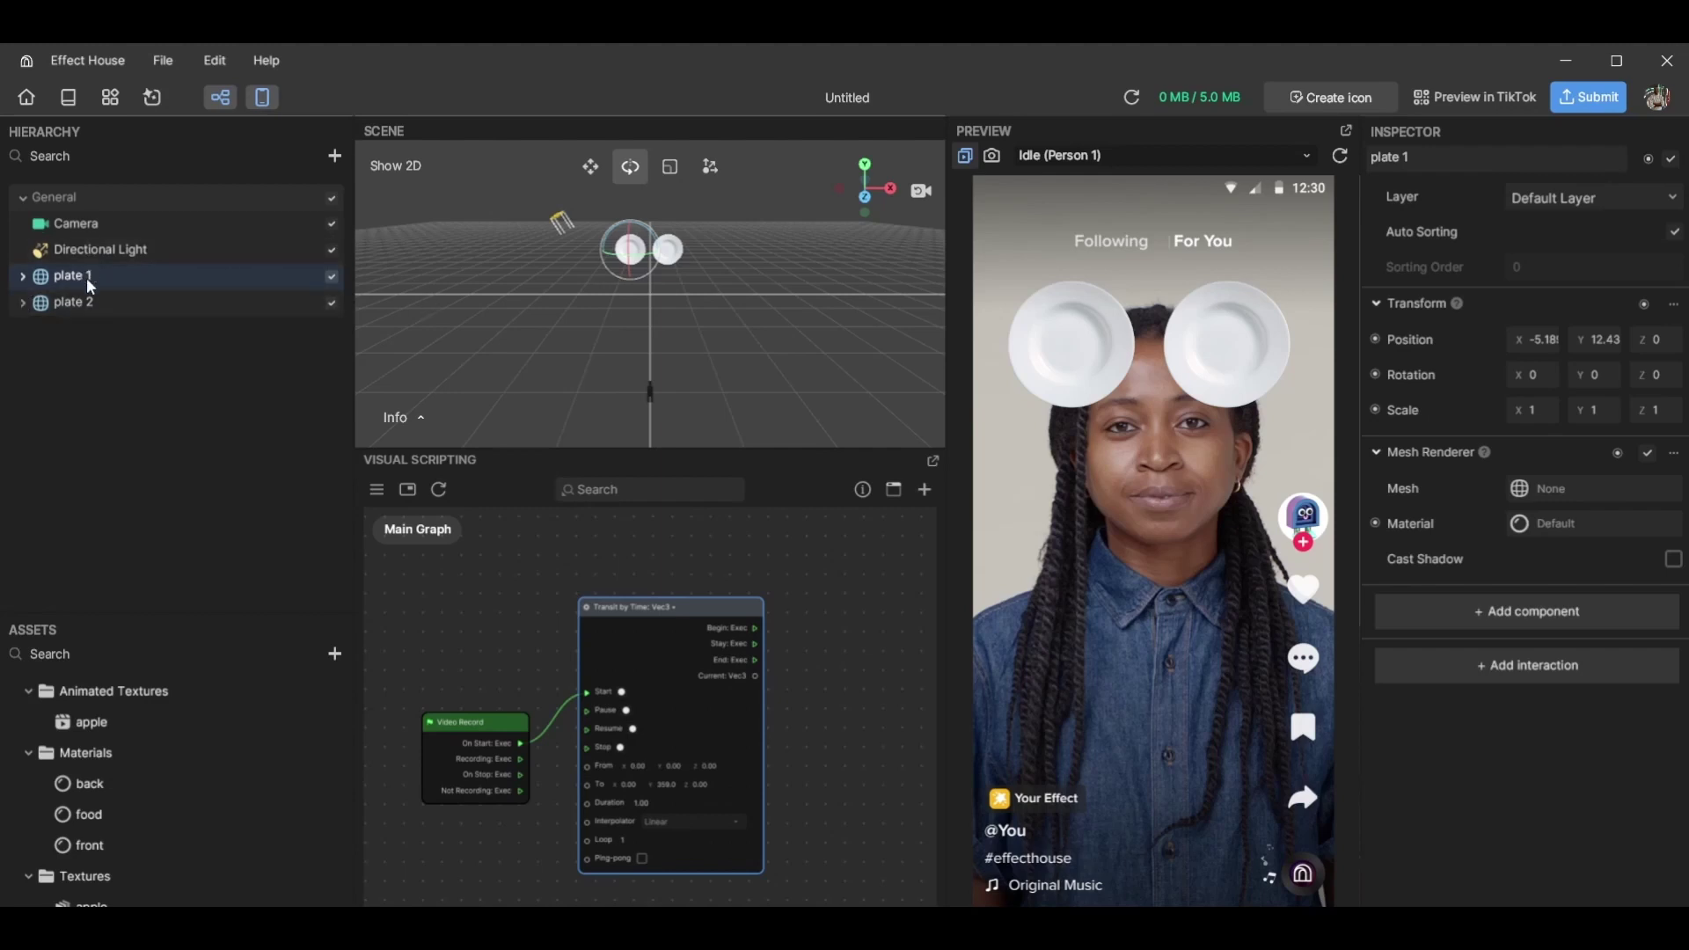
Add a Set Rotation node for plate 1 and connect the transit node's Stay to Set and Current to Value
left_click(1376, 372)
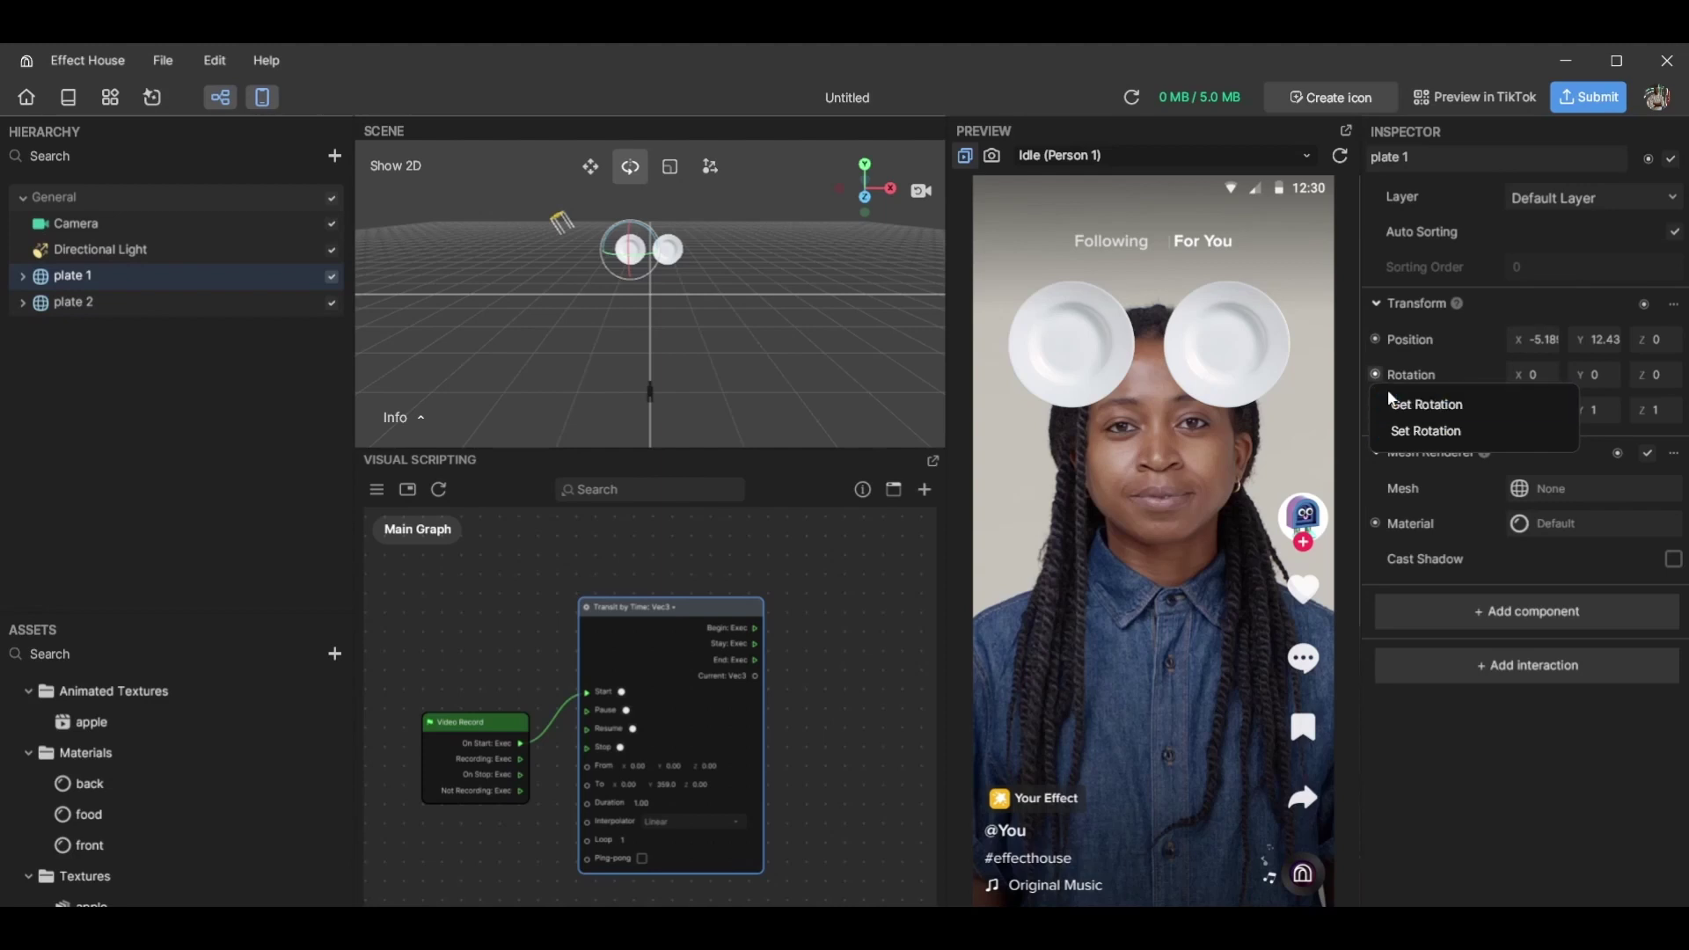
left_click(1419, 432)
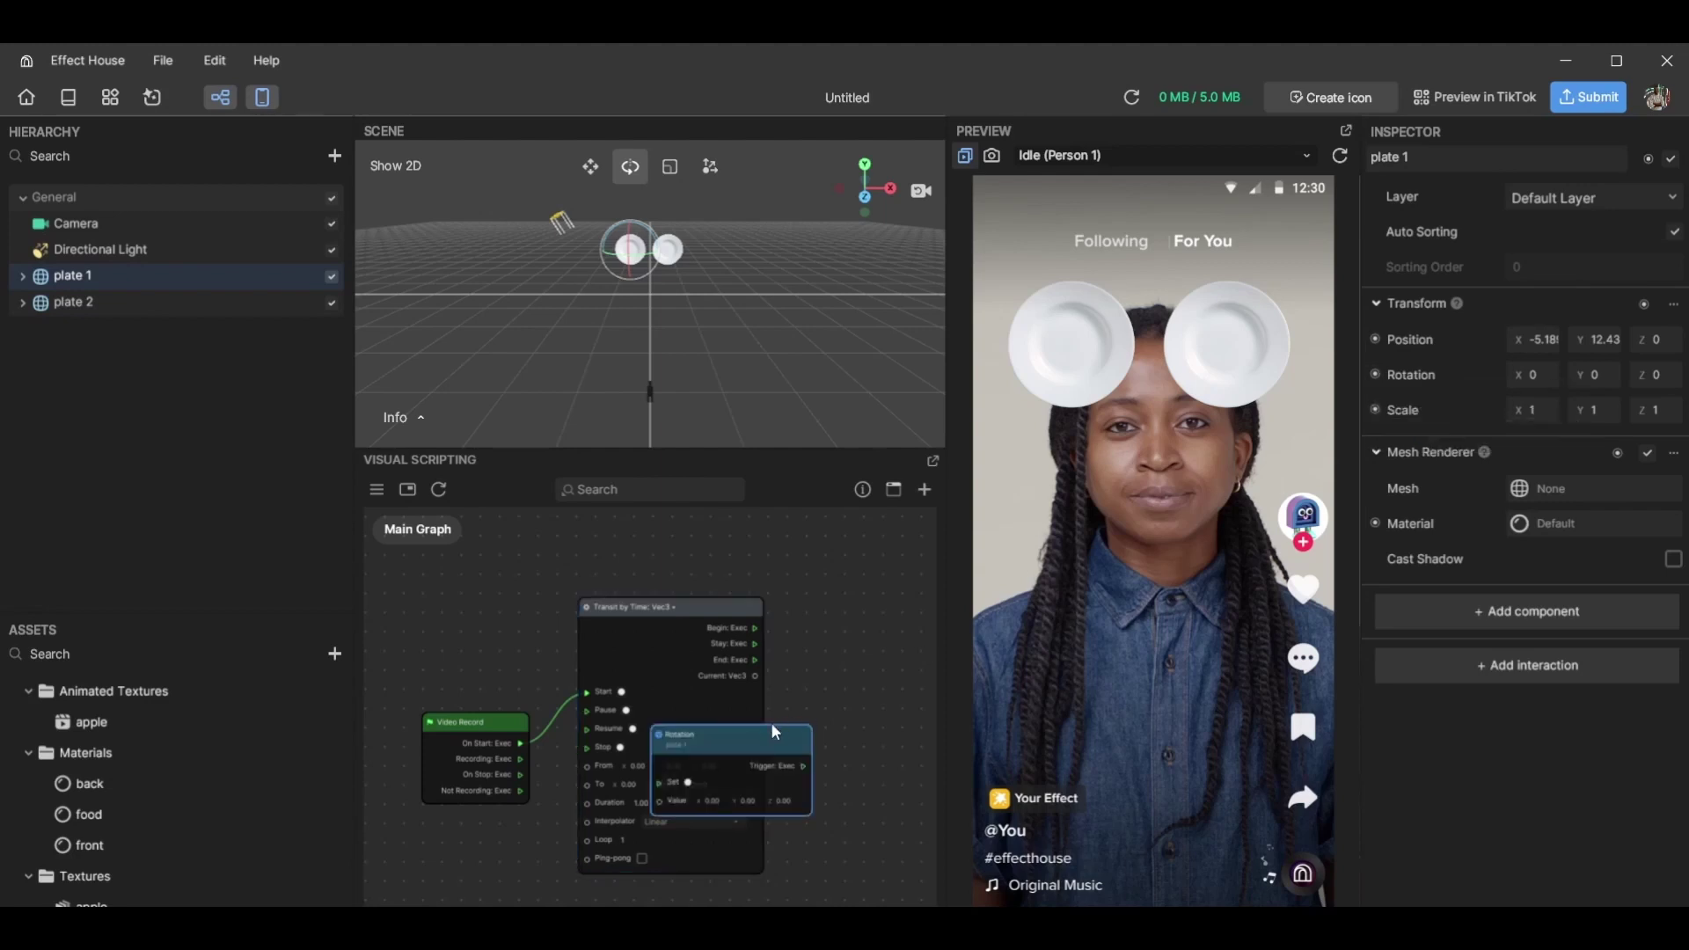
left_click_drag(772, 728, 892, 579)
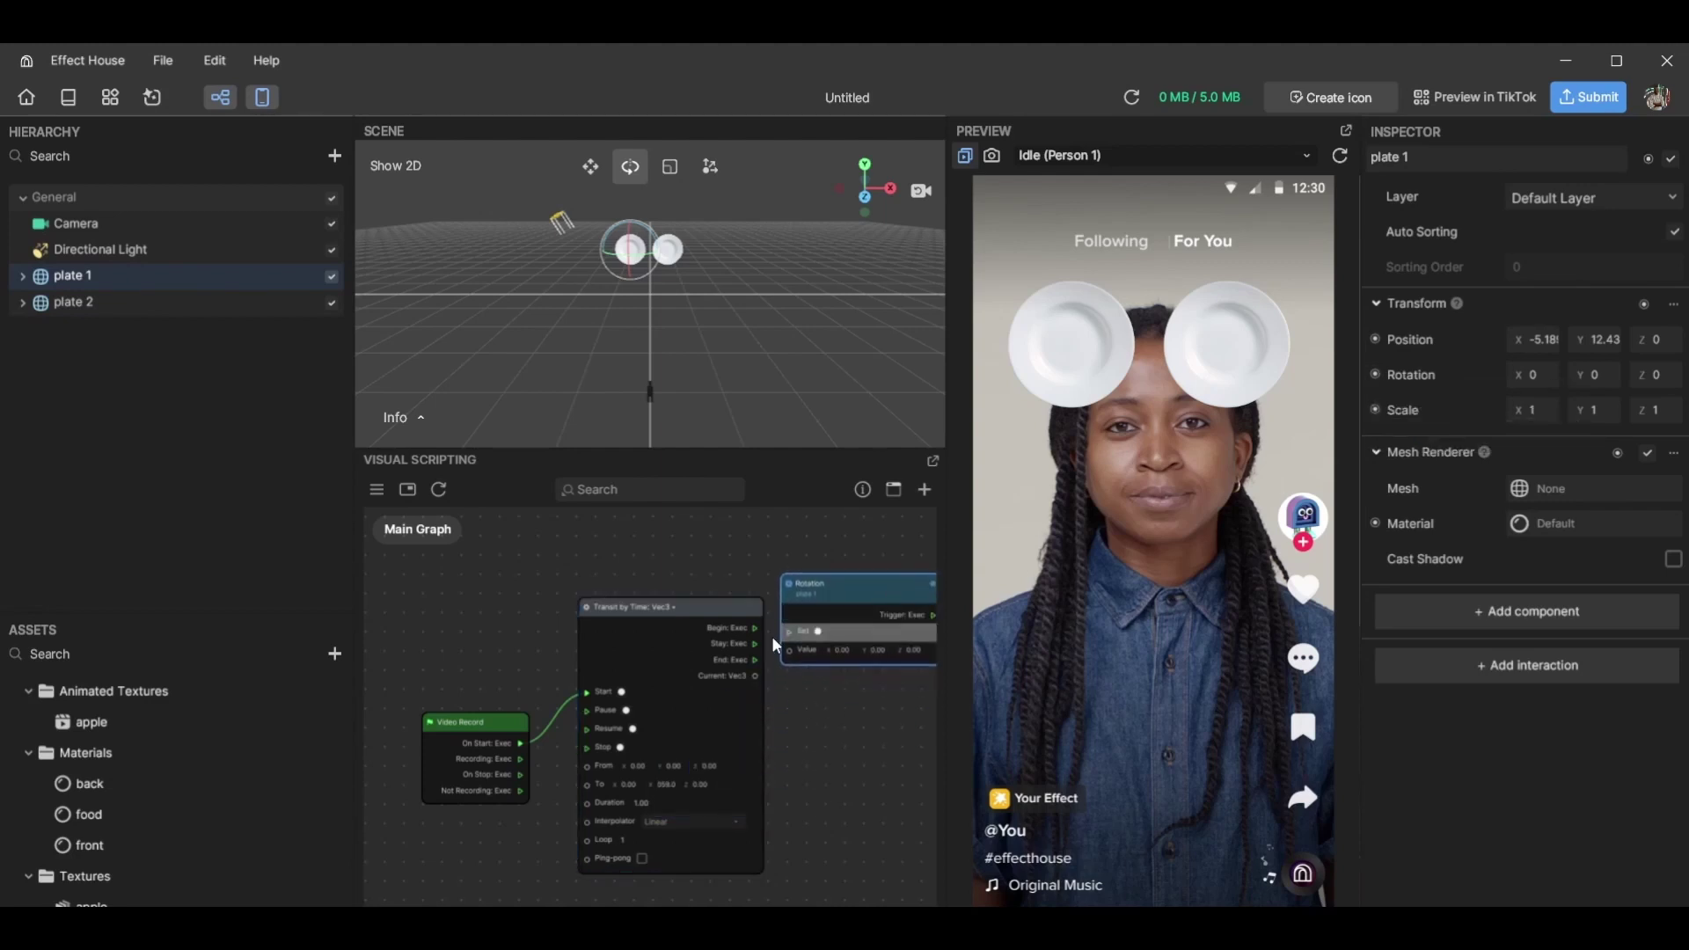
left_click_drag(759, 649, 787, 634)
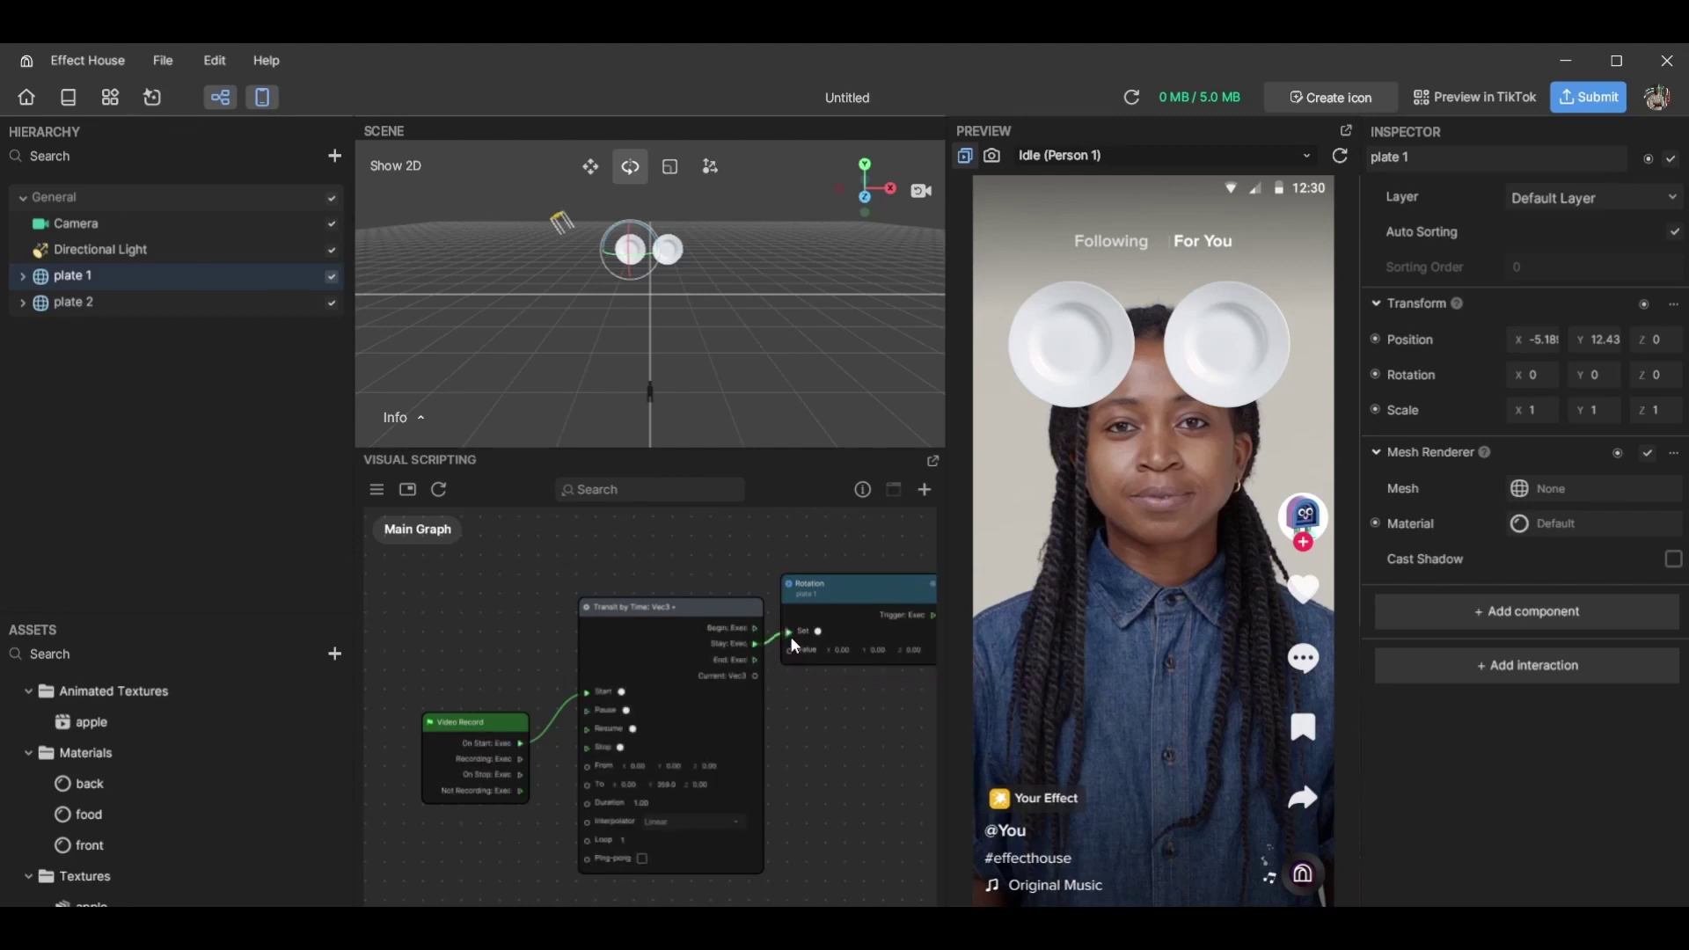
scroll(779, 673, "up", 4)
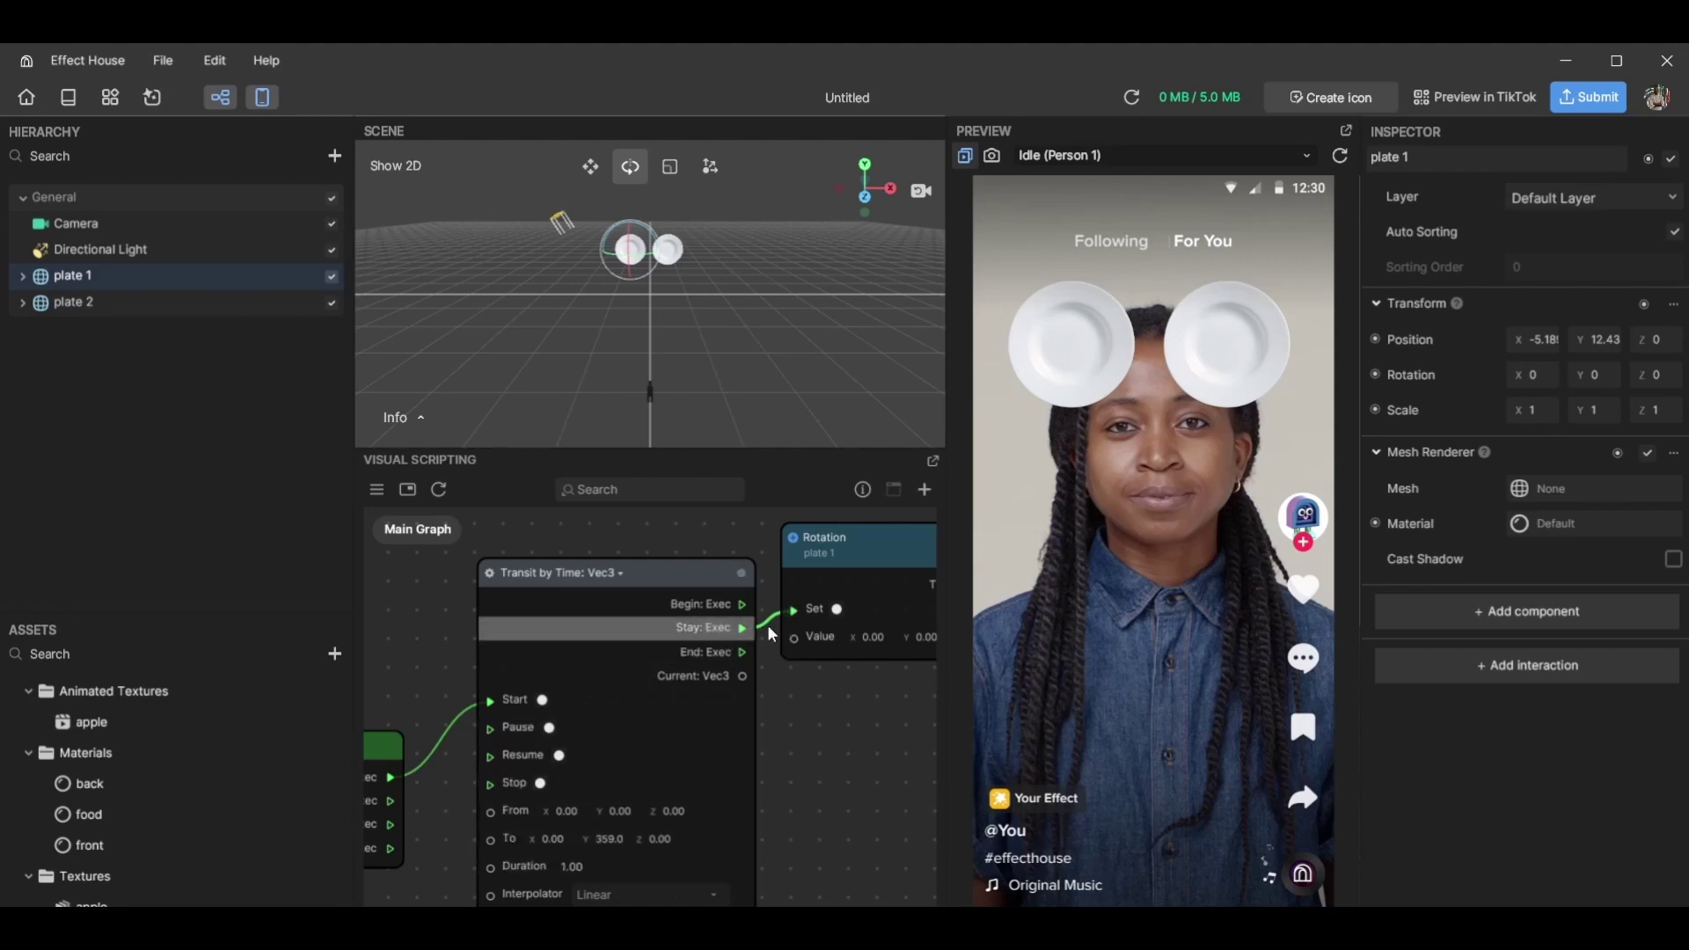
left_click_drag(741, 684, 794, 640)
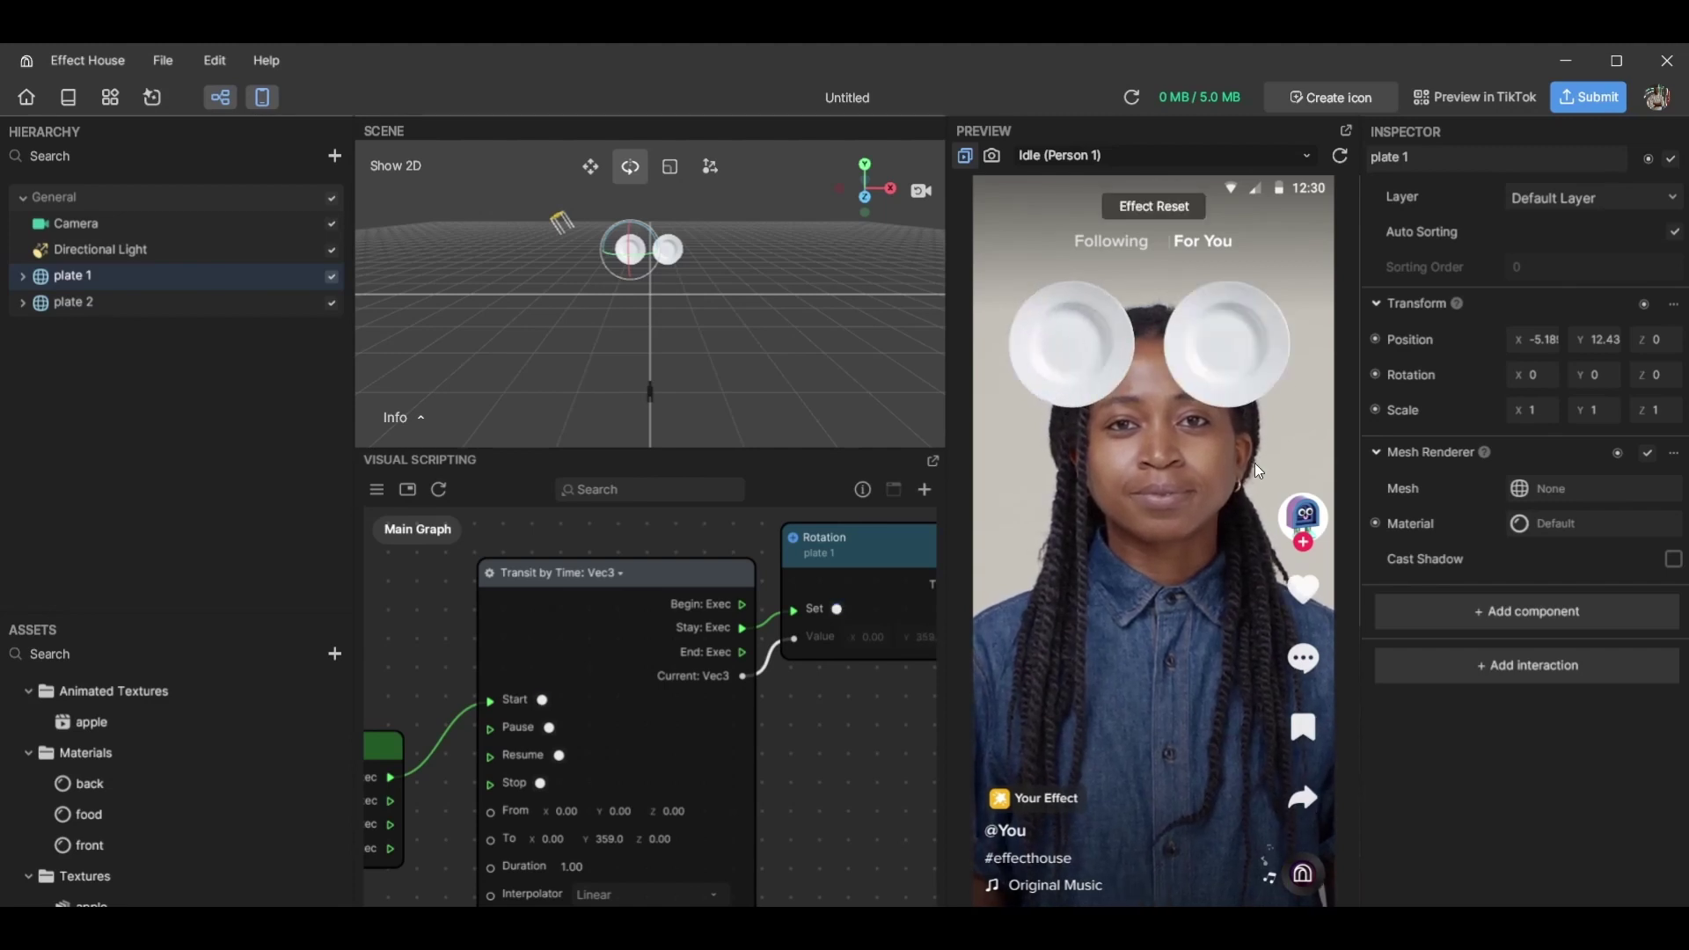
Restart the effect preview to check plate 1's rotation, and review the transit node's settings
left_click(1337, 156)
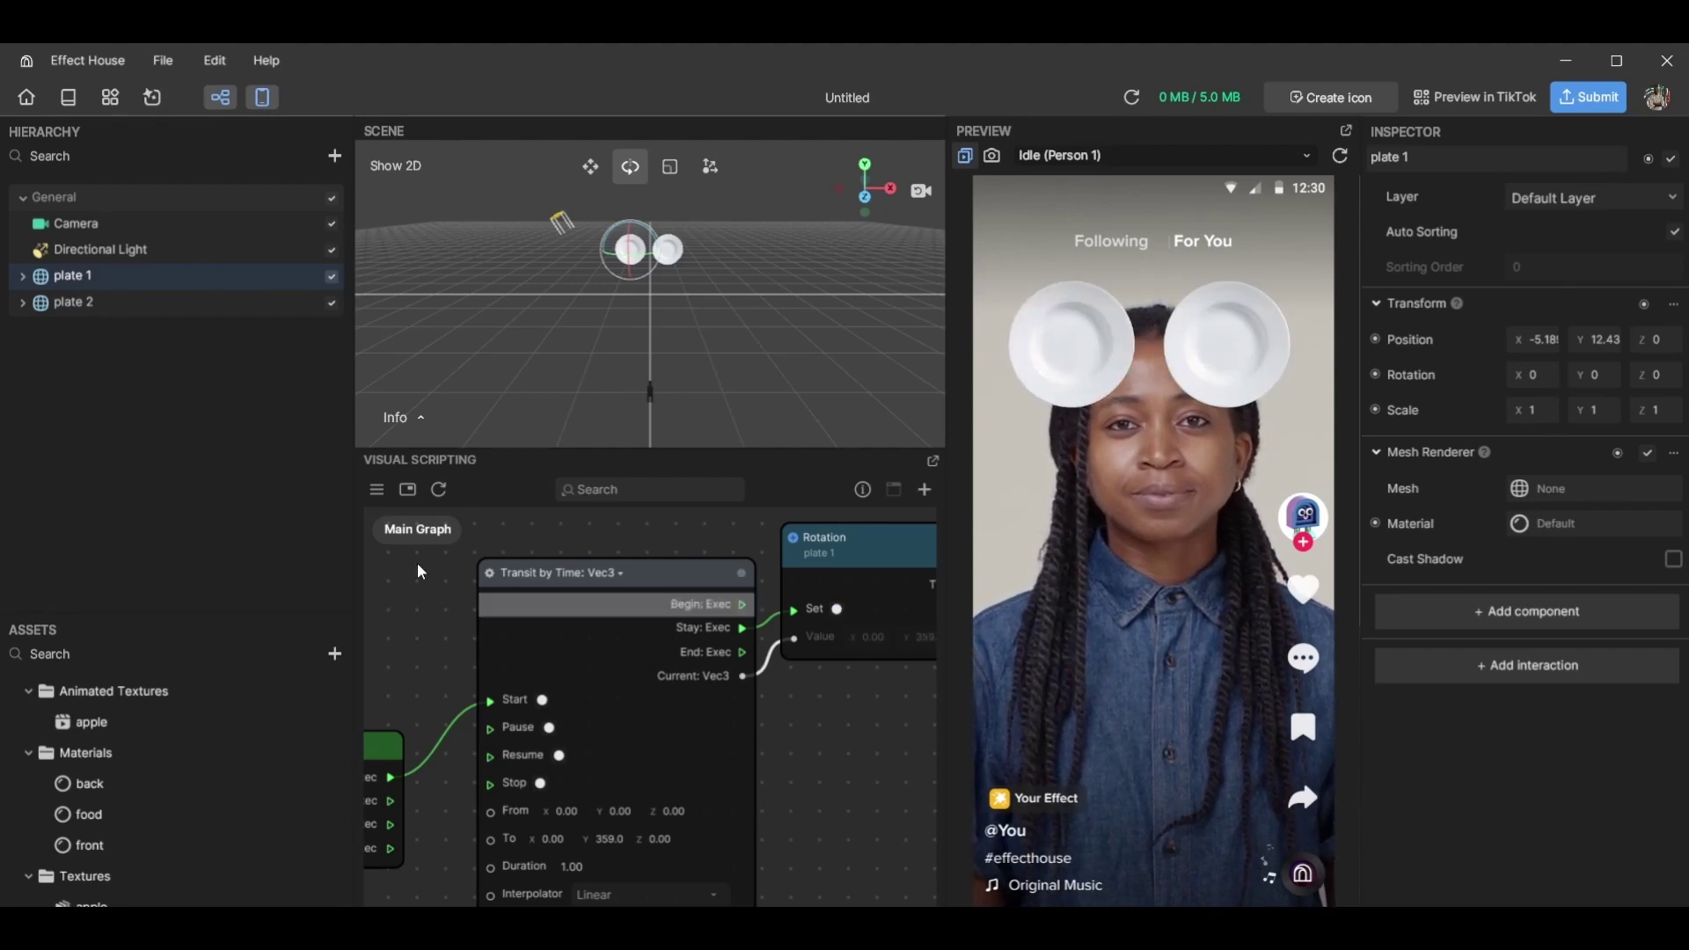
scroll(793, 853, "down", 3)
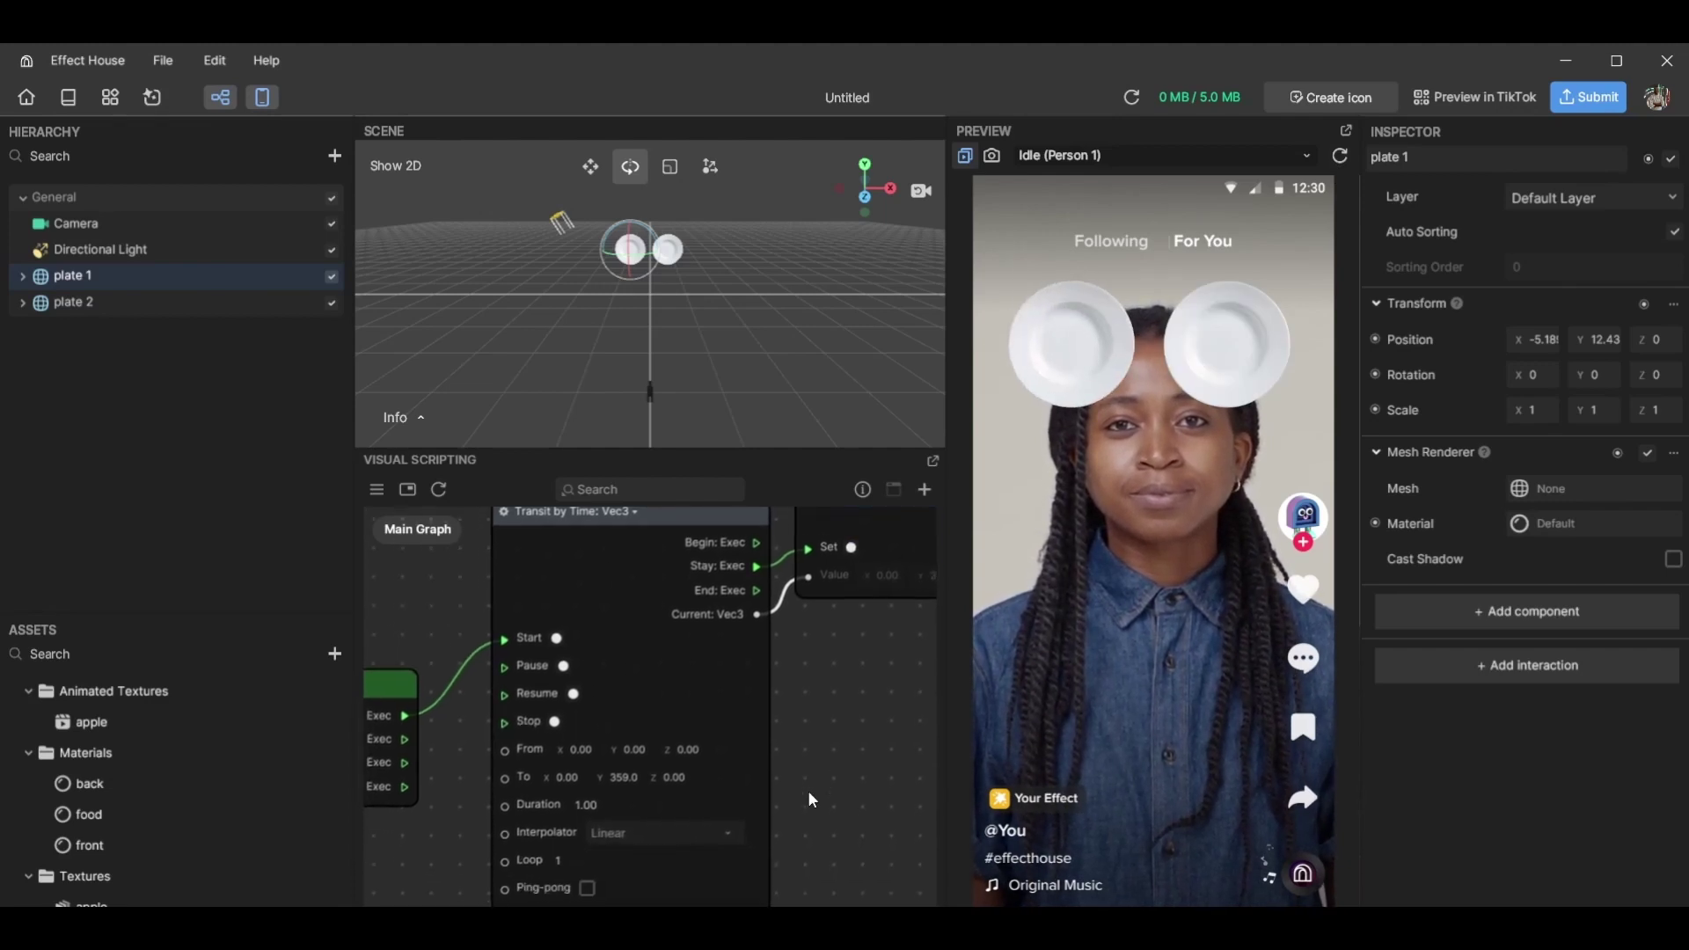
scroll(809, 792, "up", 3)
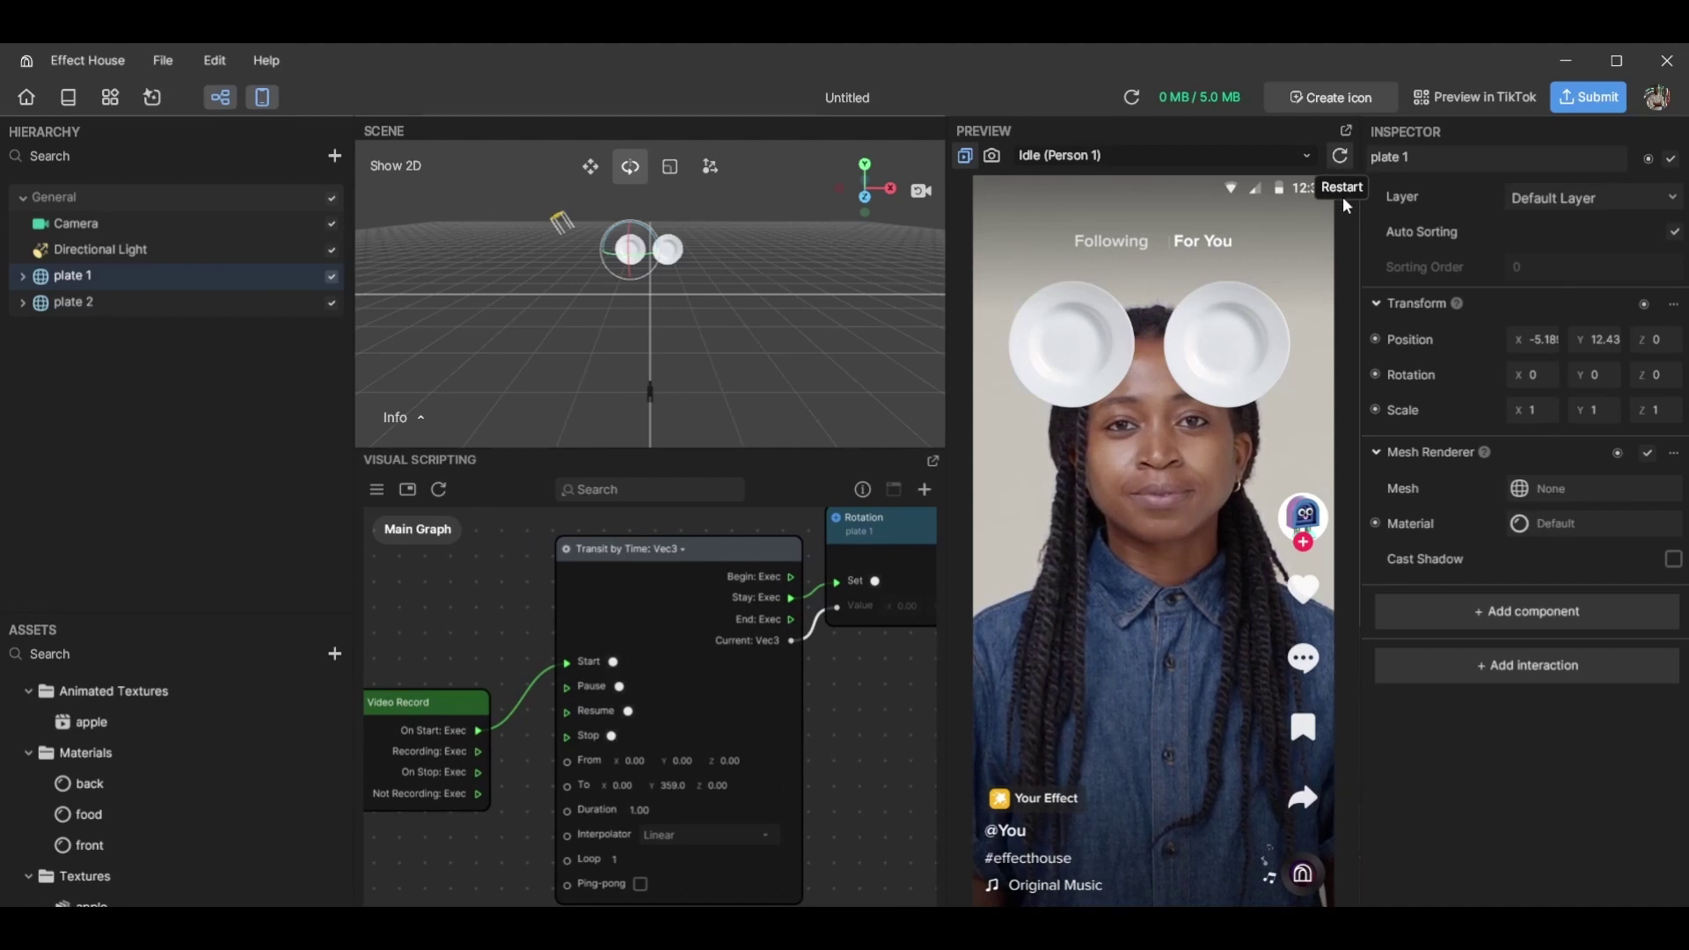
left_click(1339, 156)
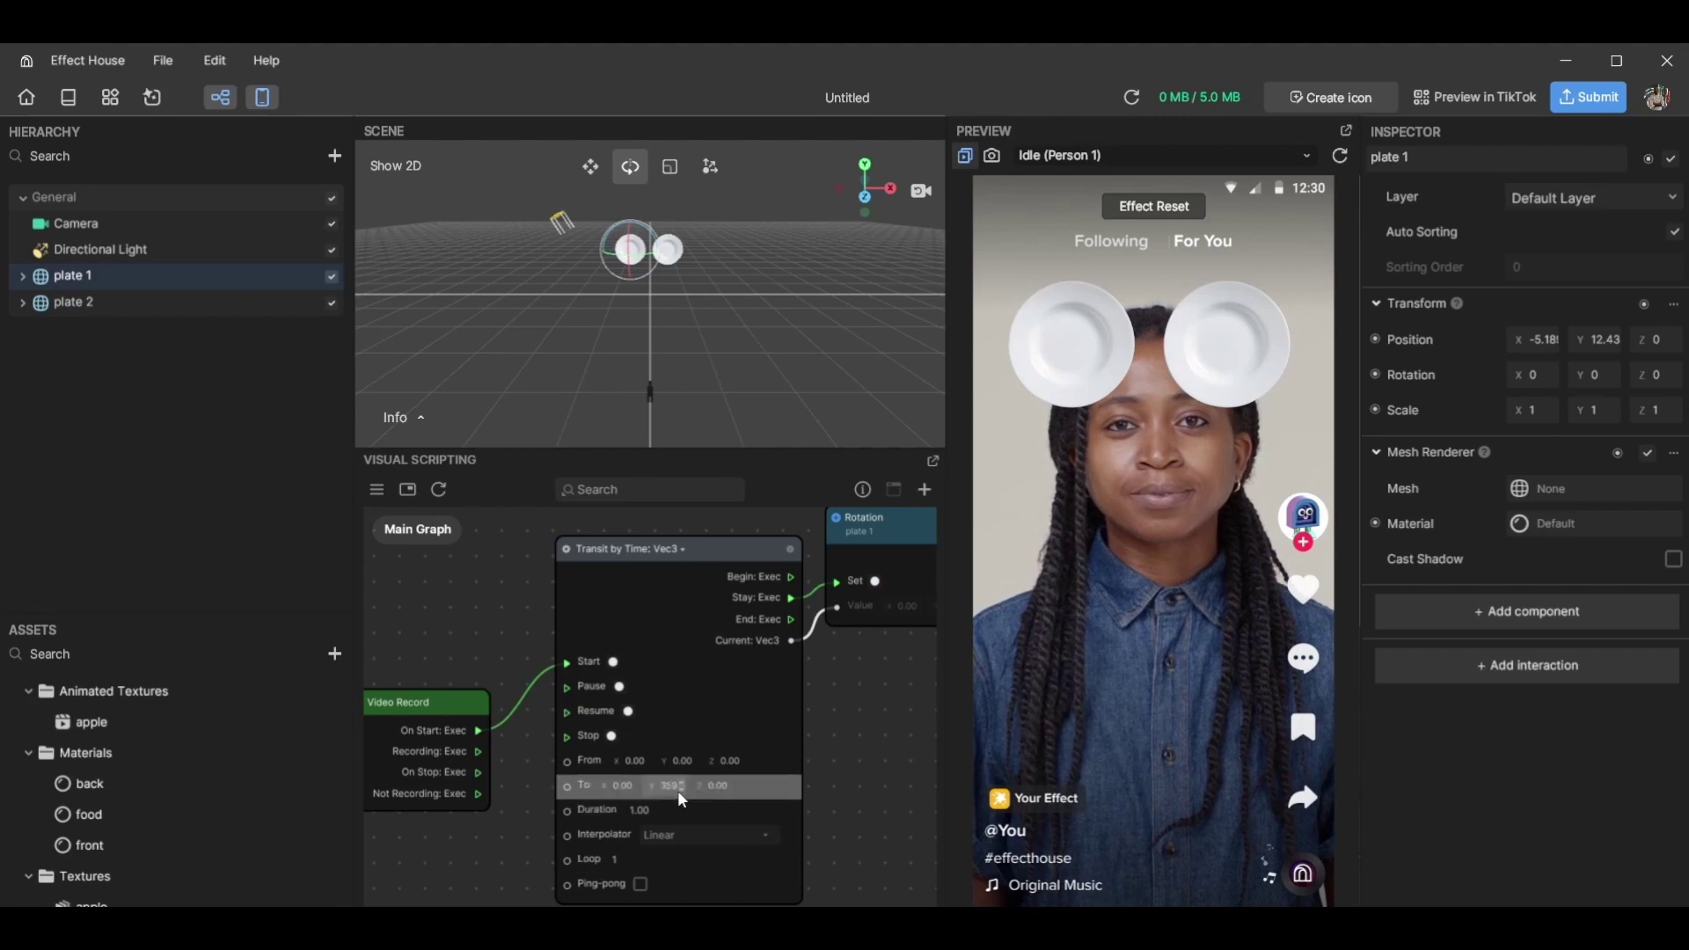
Set the Transit by Time node's To Y value to 180
type("180")
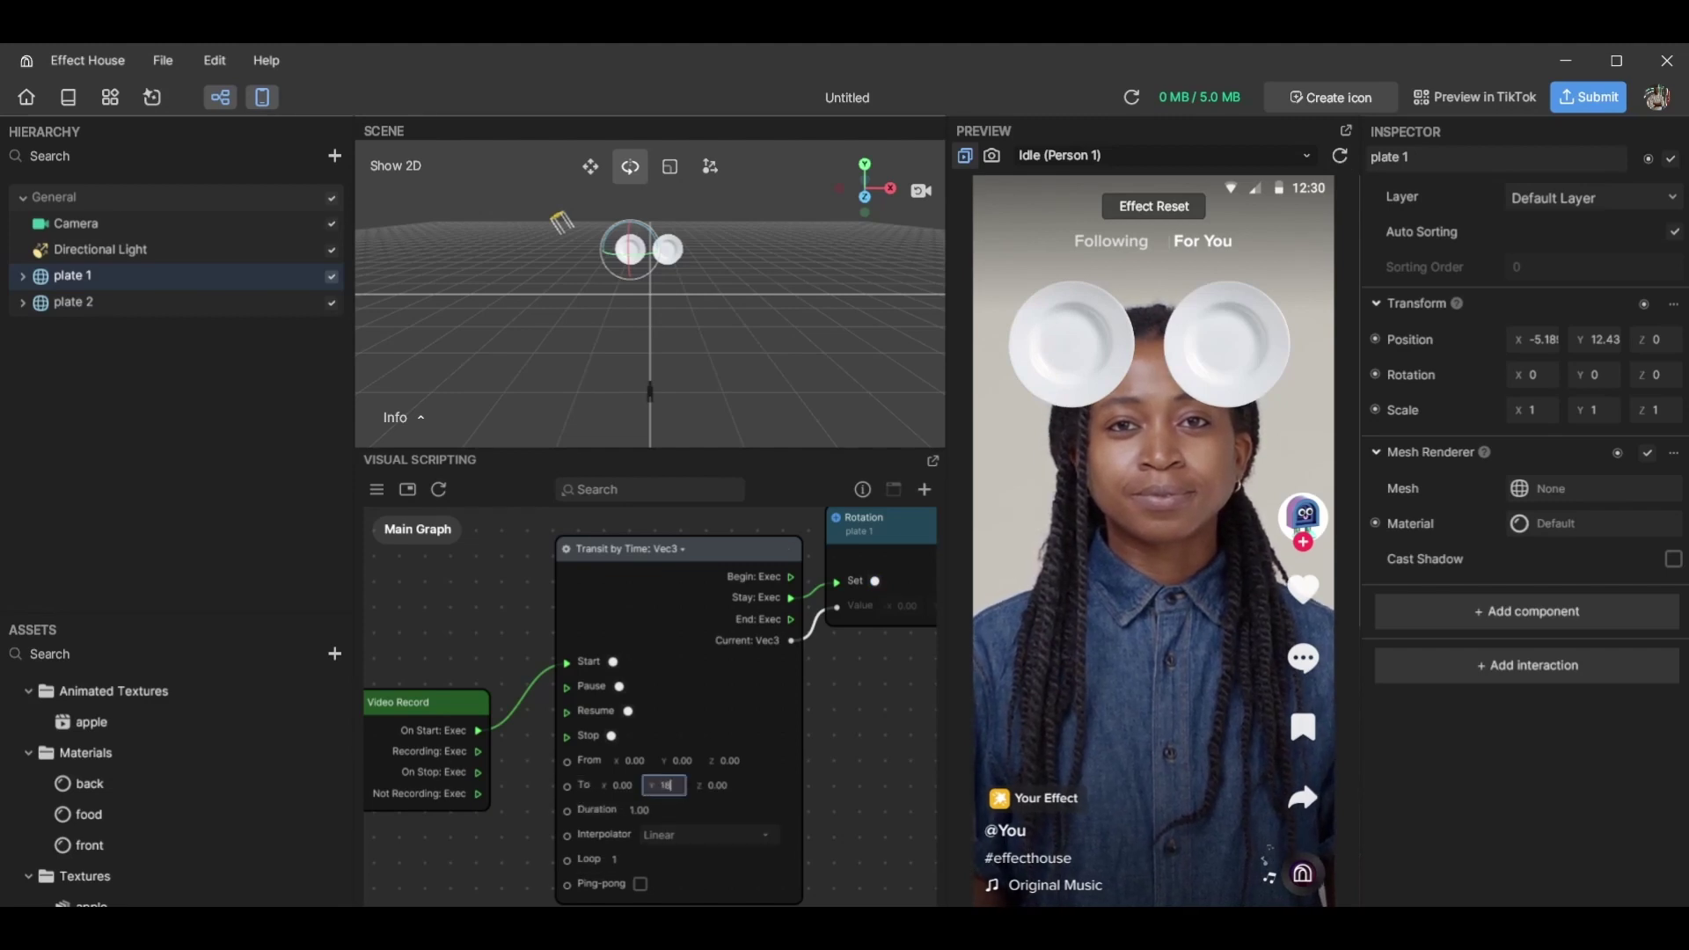
key("Return")
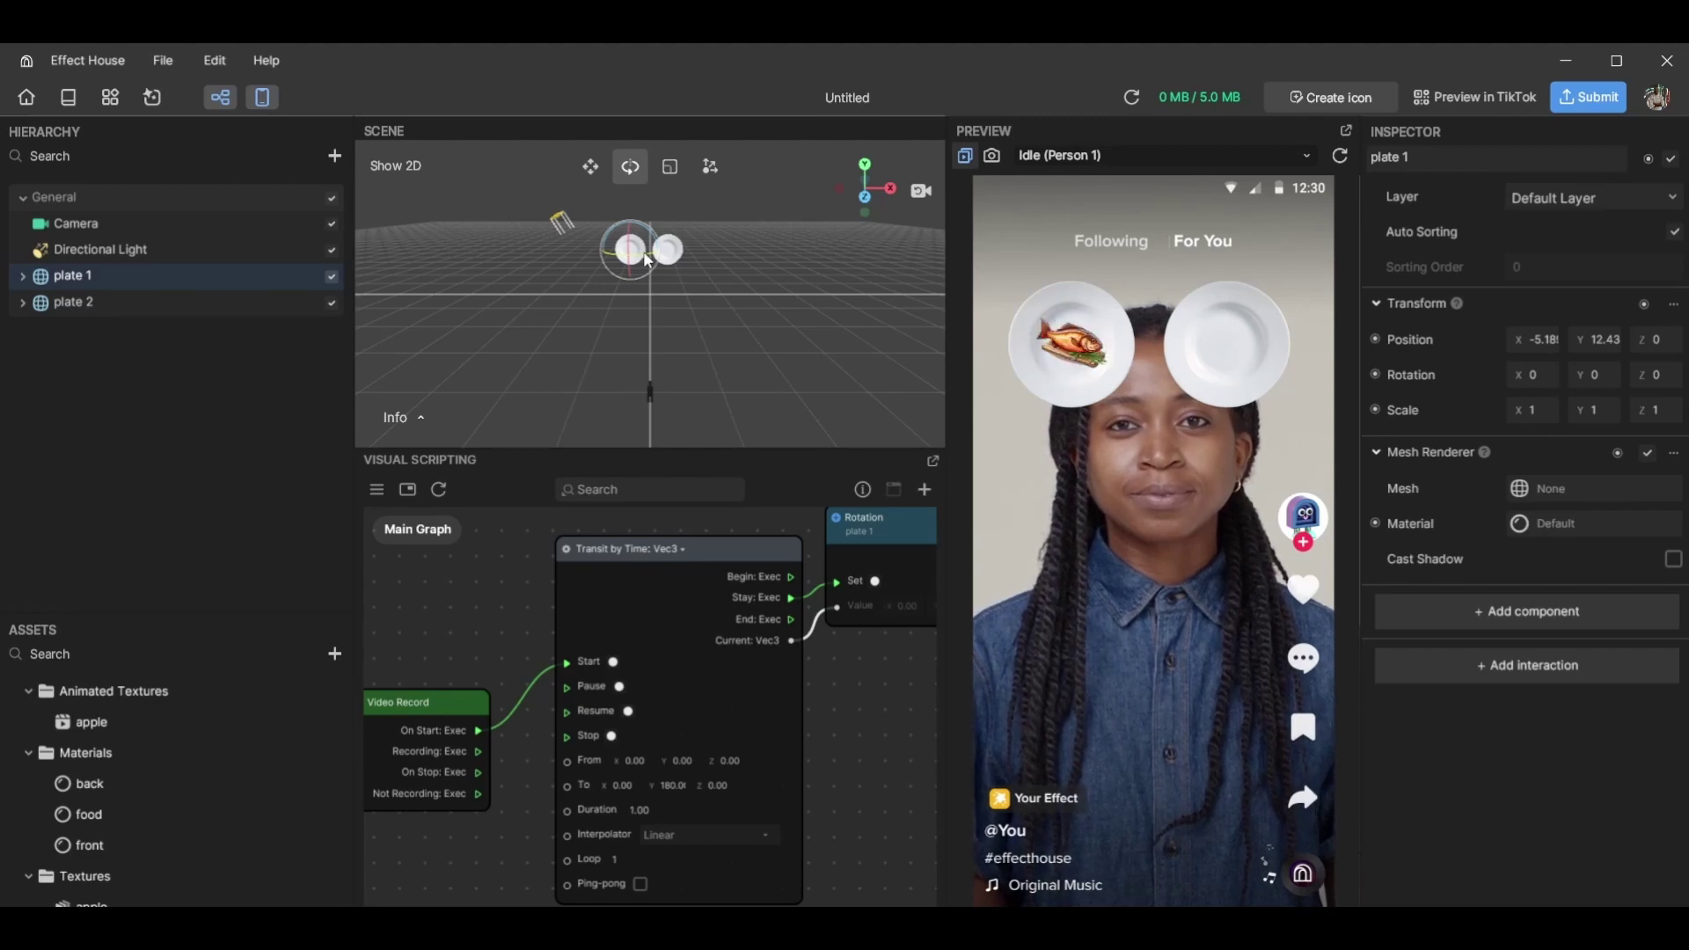
Add a second Video Record node to the graph in the free space below the existing Video Record node
scroll(546, 661, "down", 4)
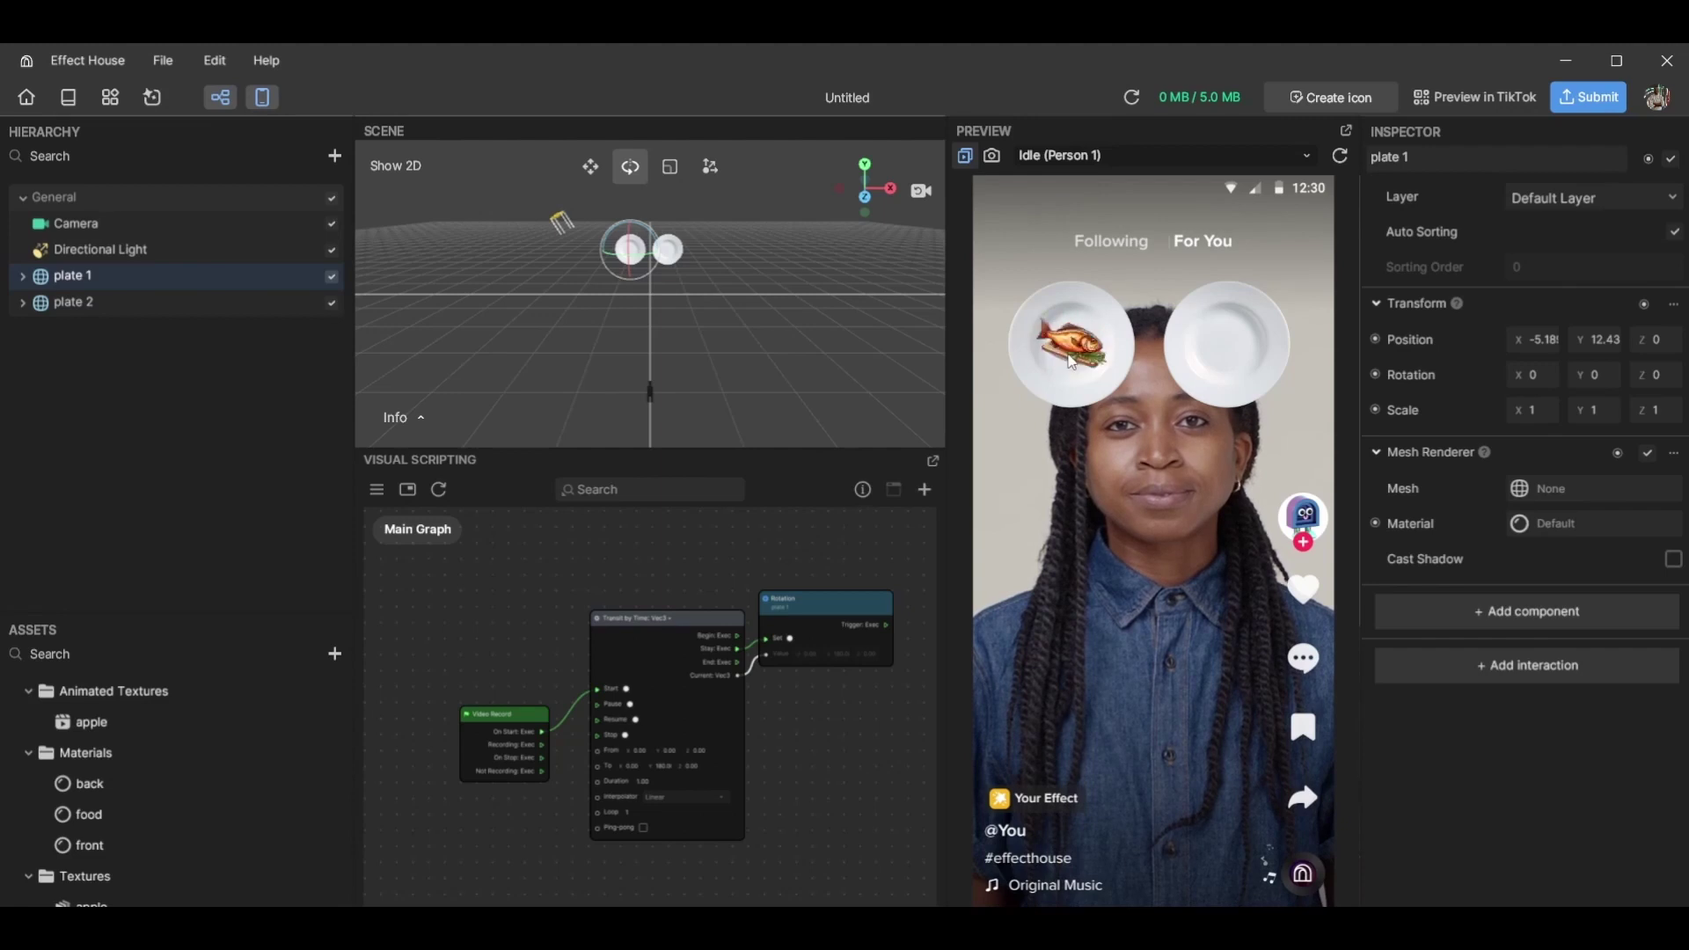
left_click_drag(526, 711, 579, 588)
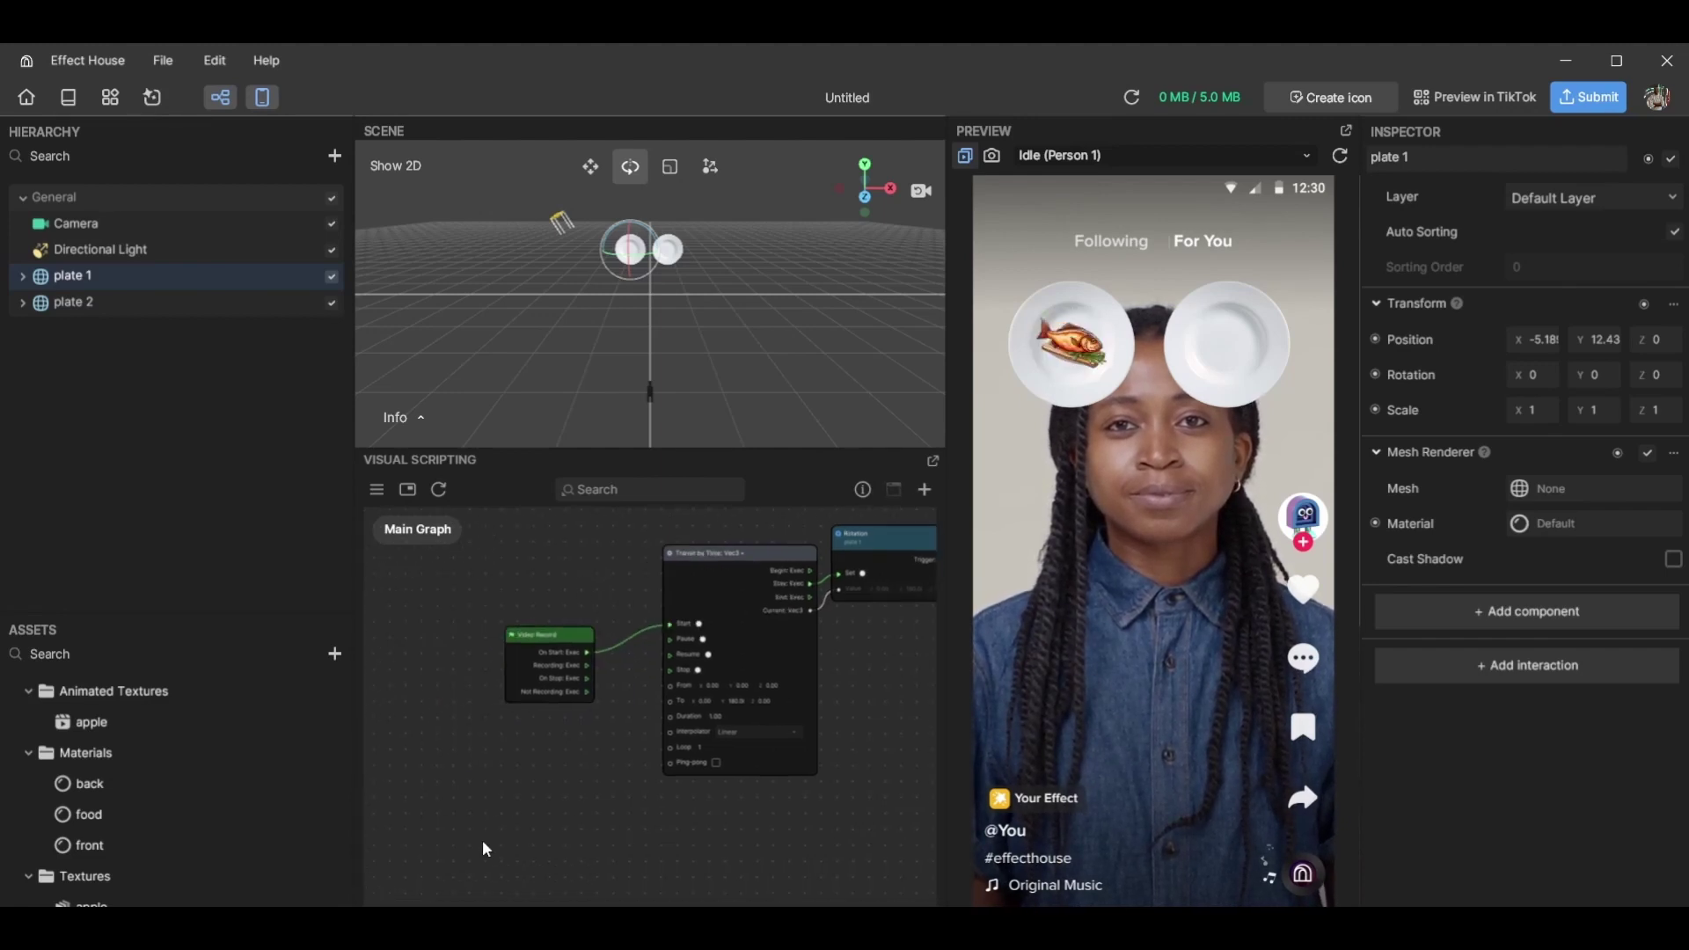
right_click(510, 858)
left_click(543, 873)
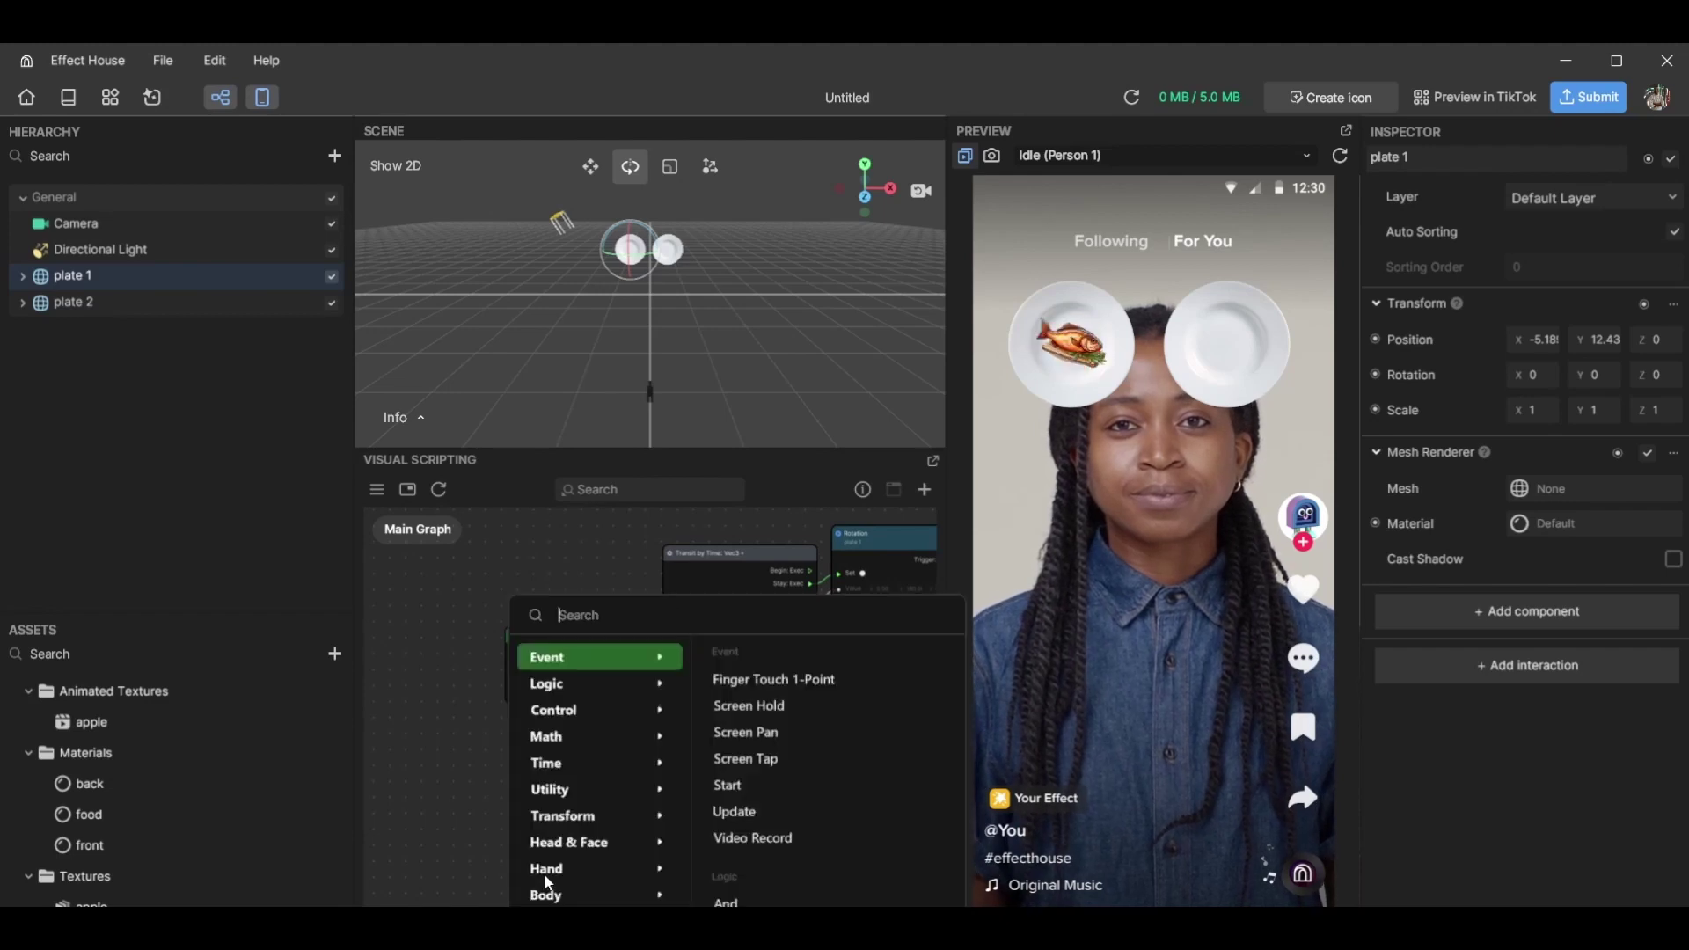
type("video")
key("Return")
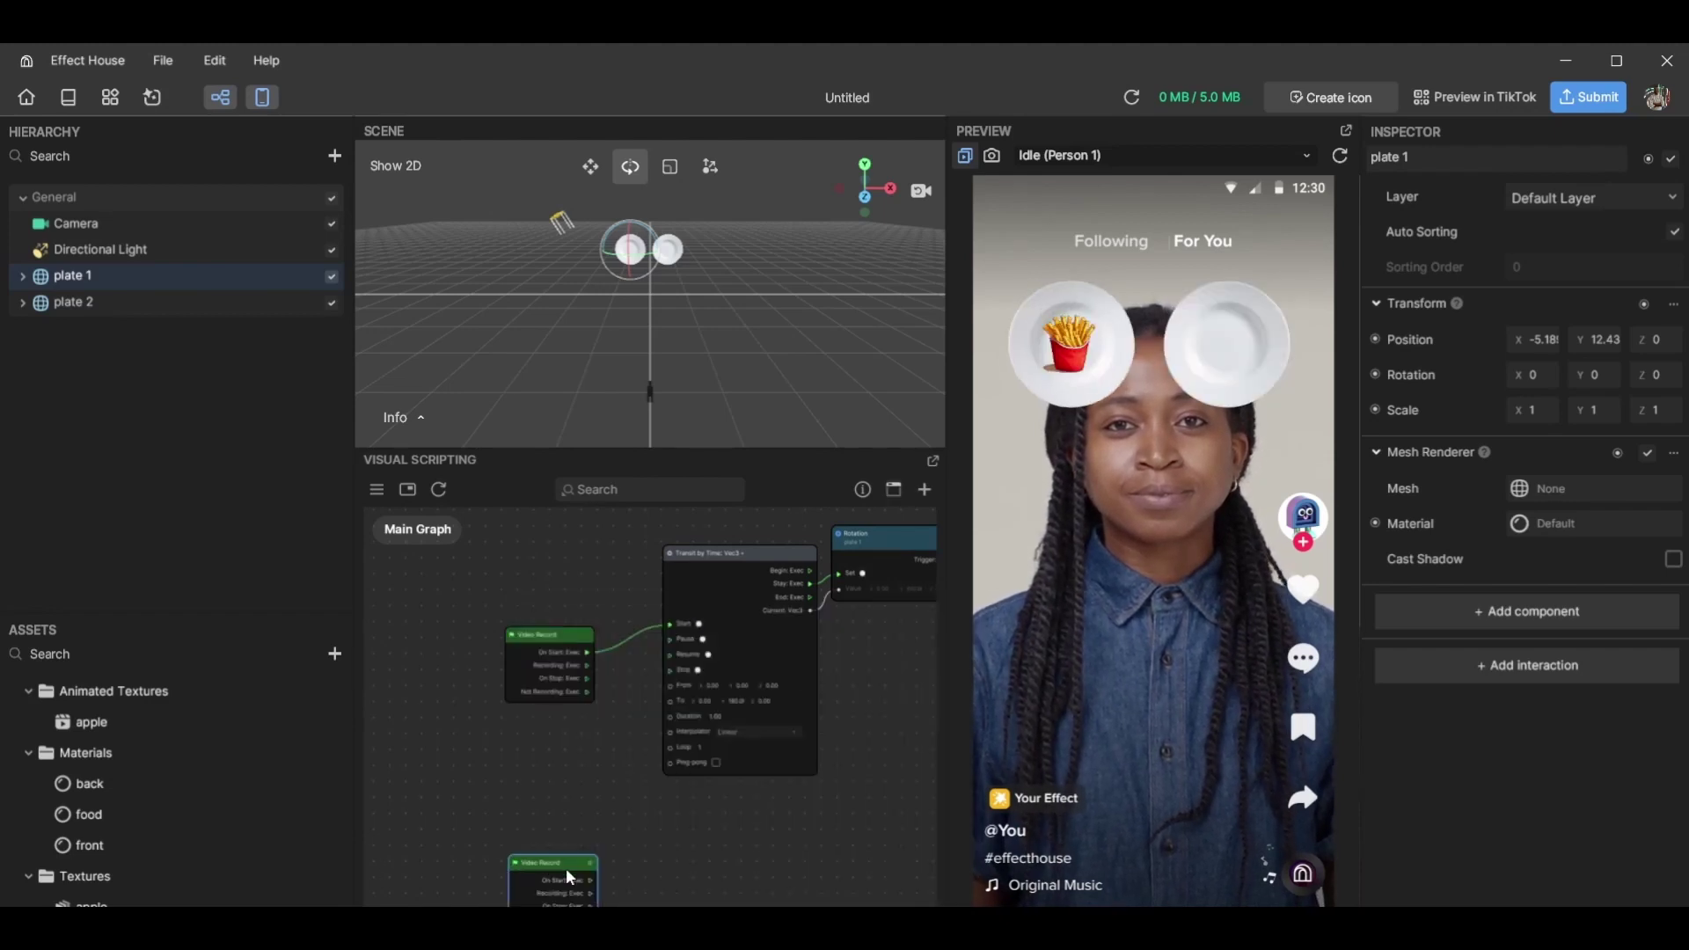
scroll(578, 881, "up", 2)
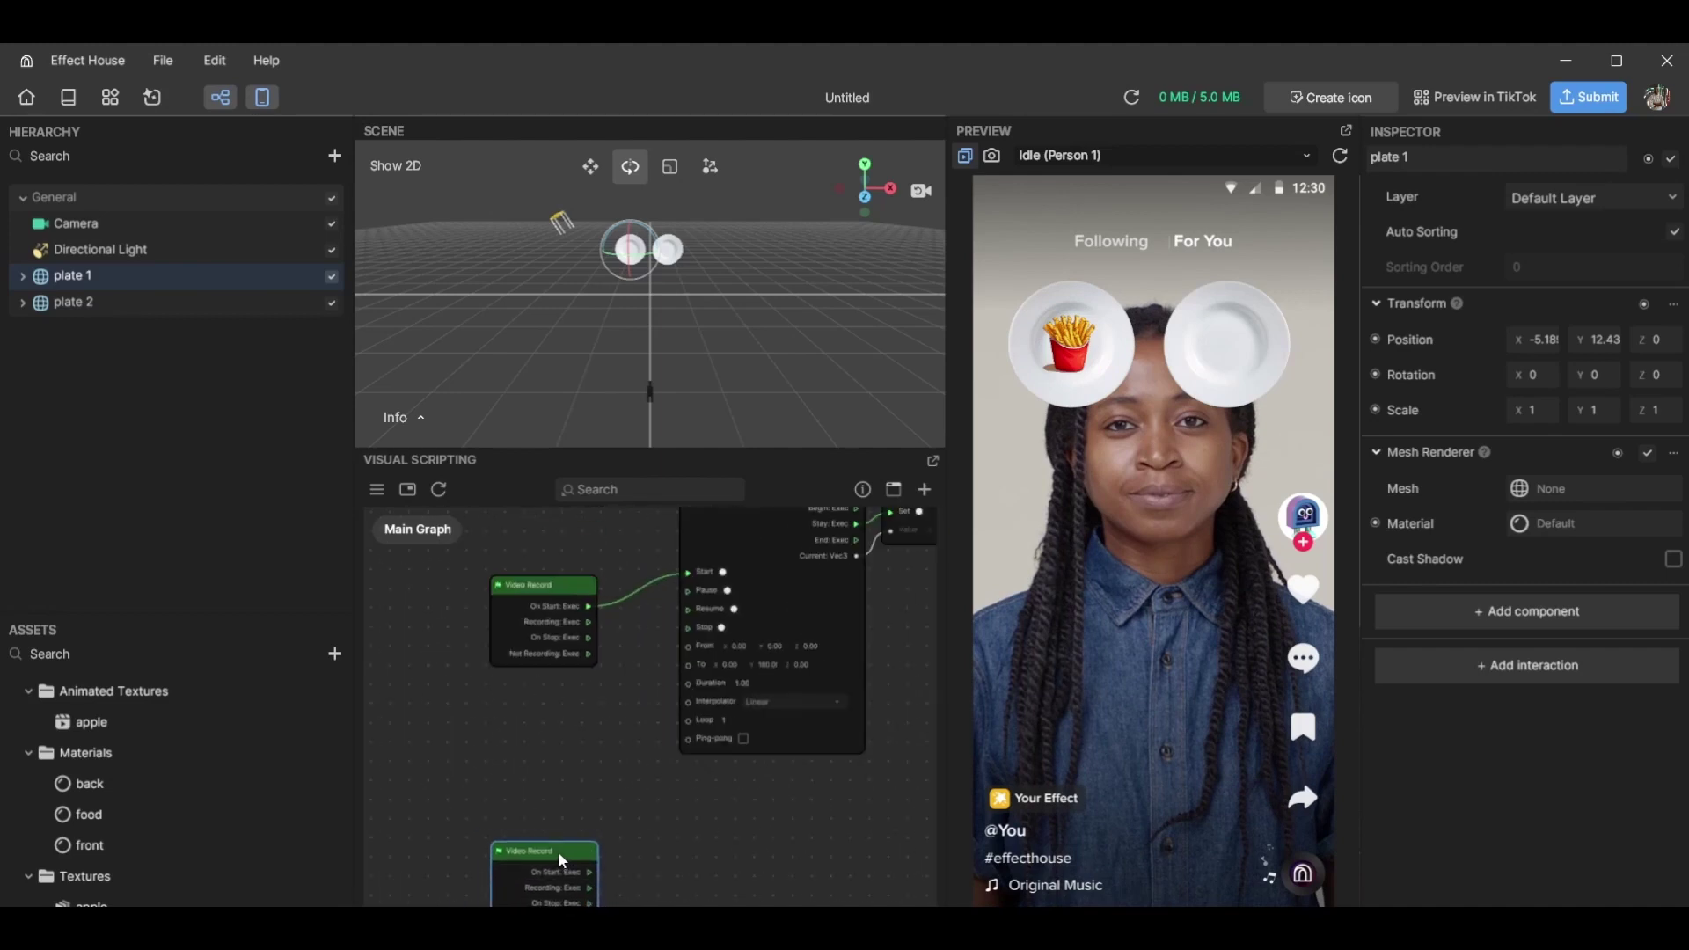
left_click_drag(562, 860, 559, 852)
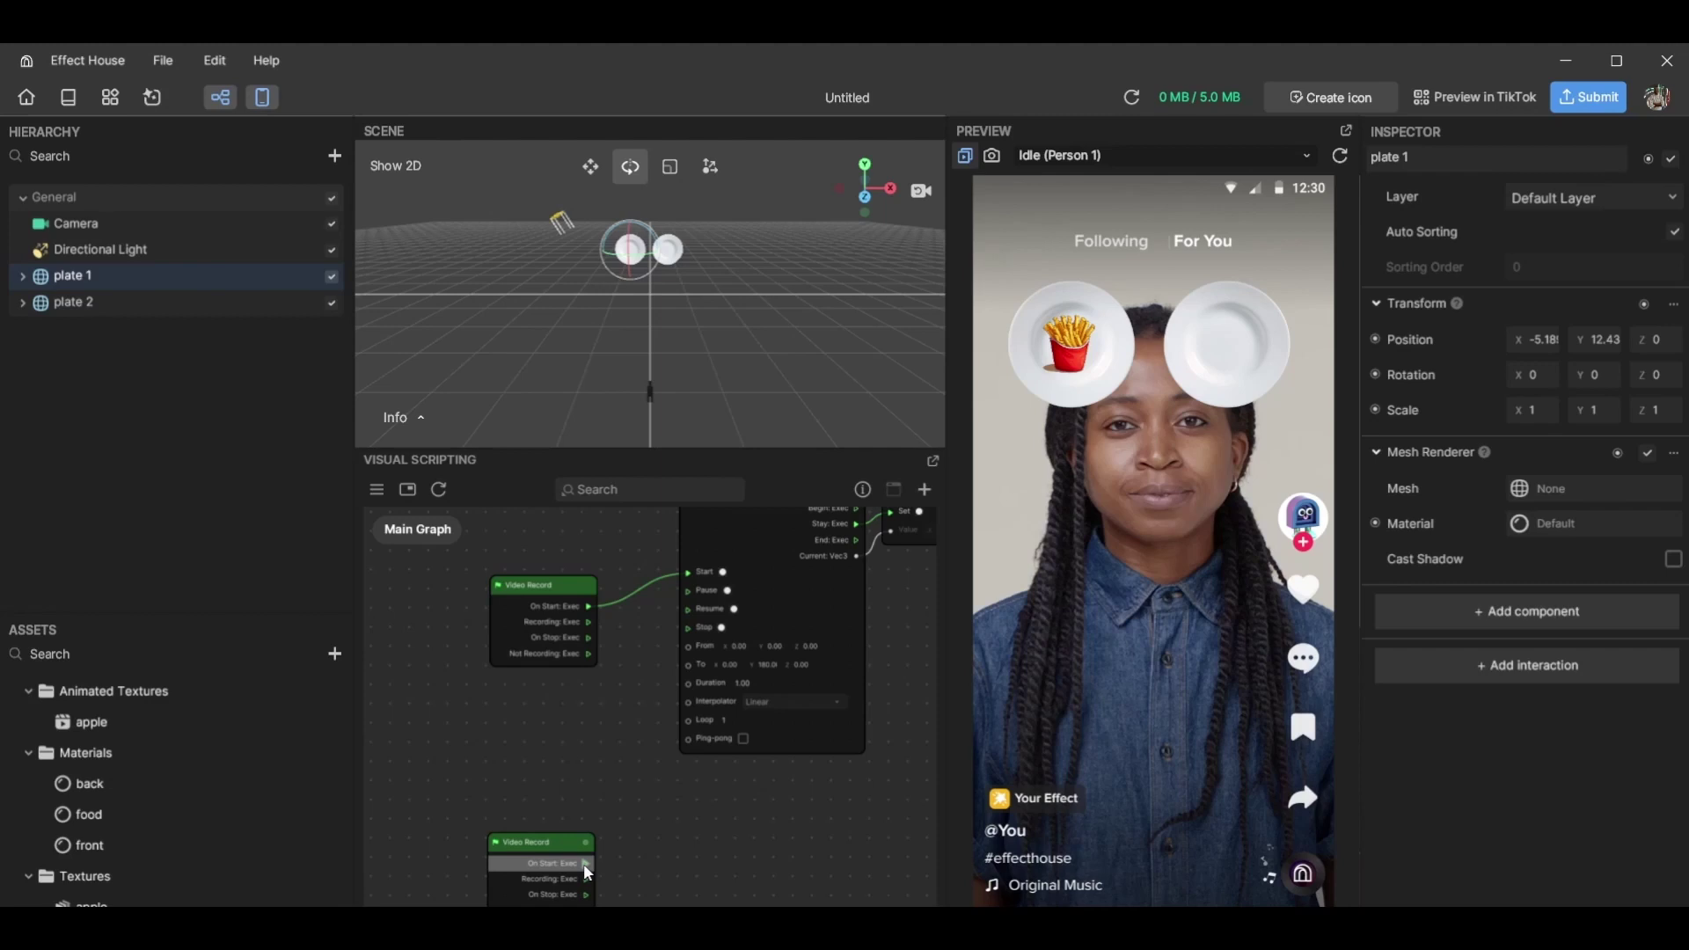
Add an Index Generator node fed by the lower Video Record's On Start output and place it beside that node
left_click_drag(584, 863, 695, 821)
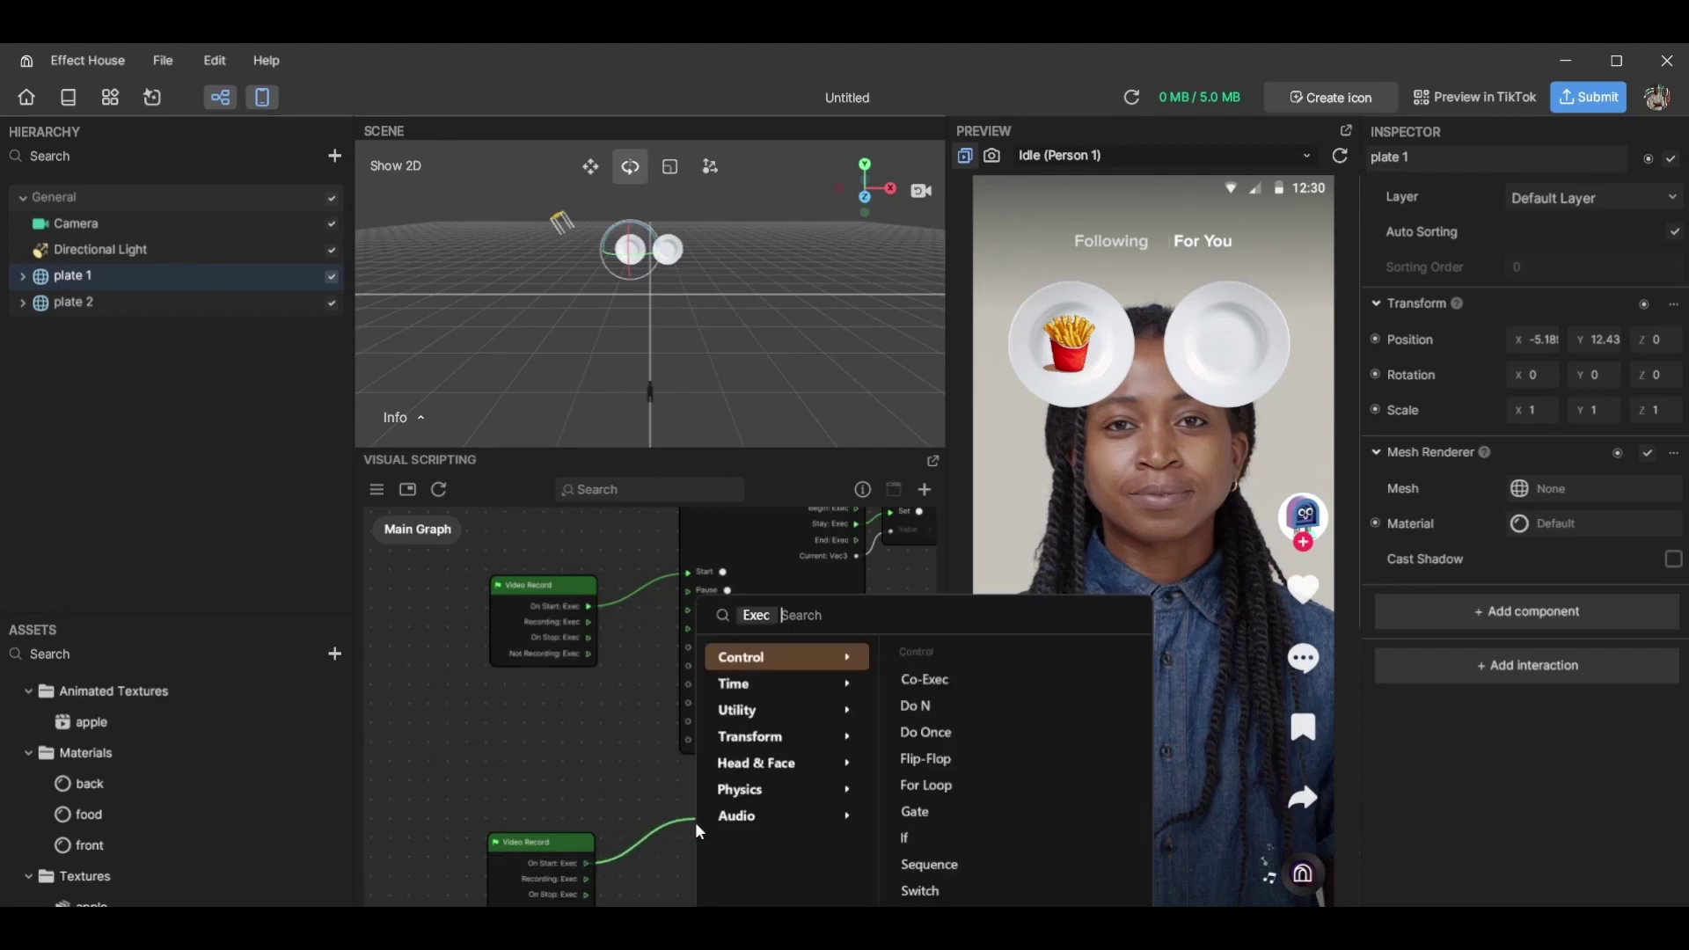
type("inde")
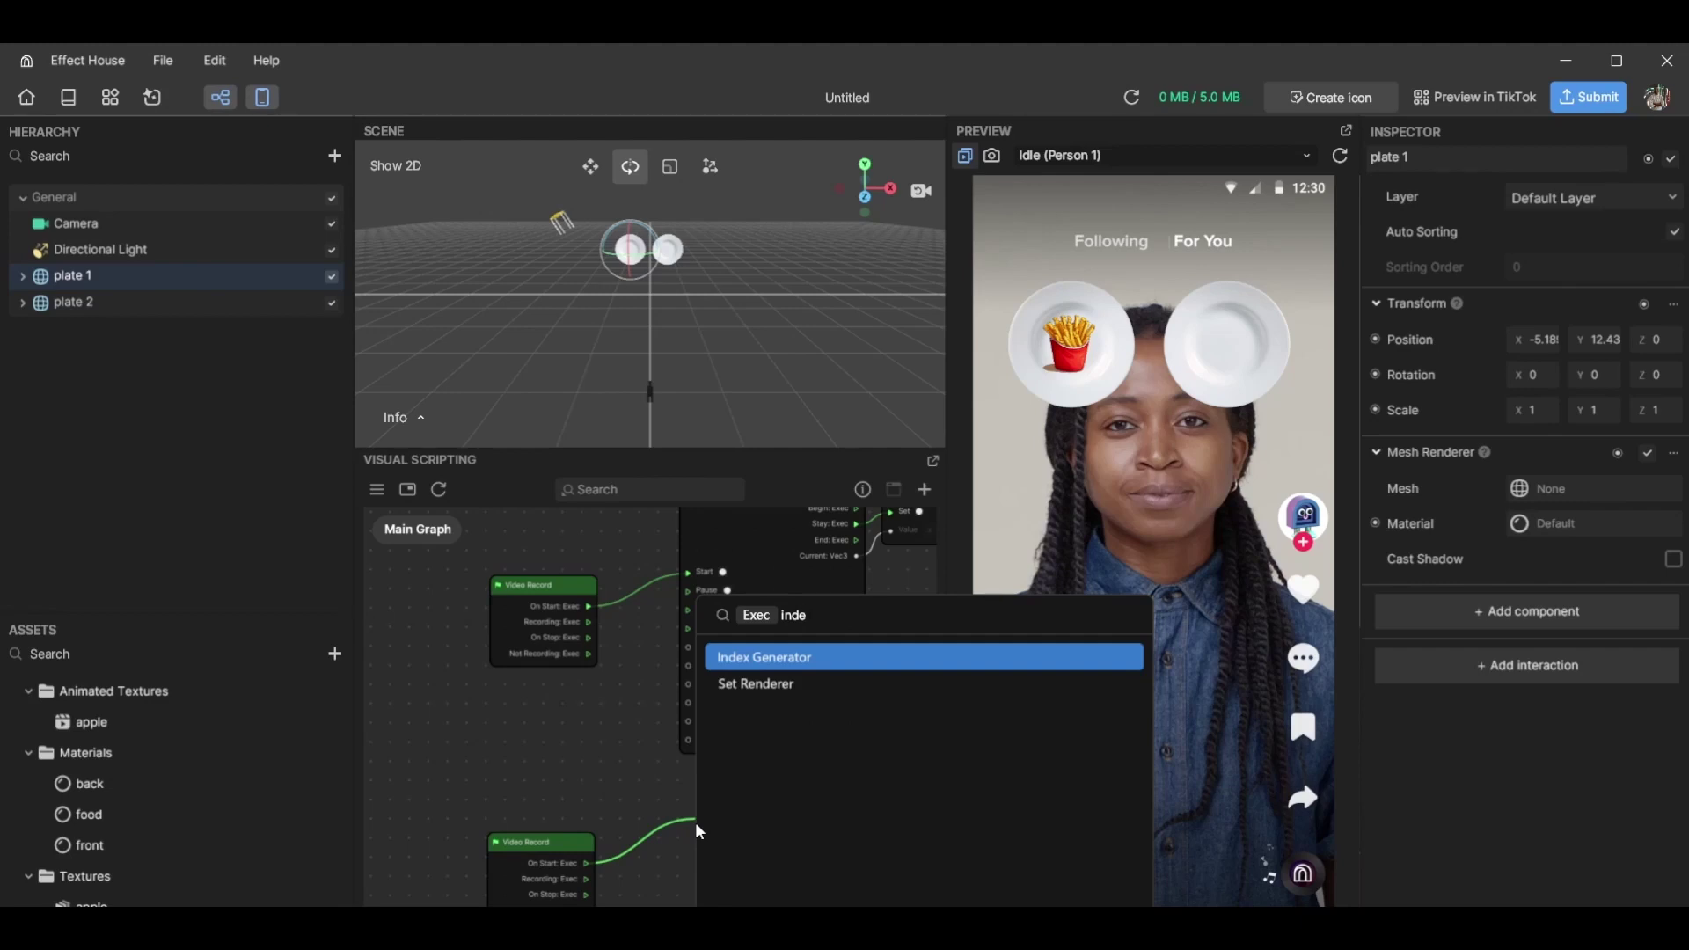
key("Return")
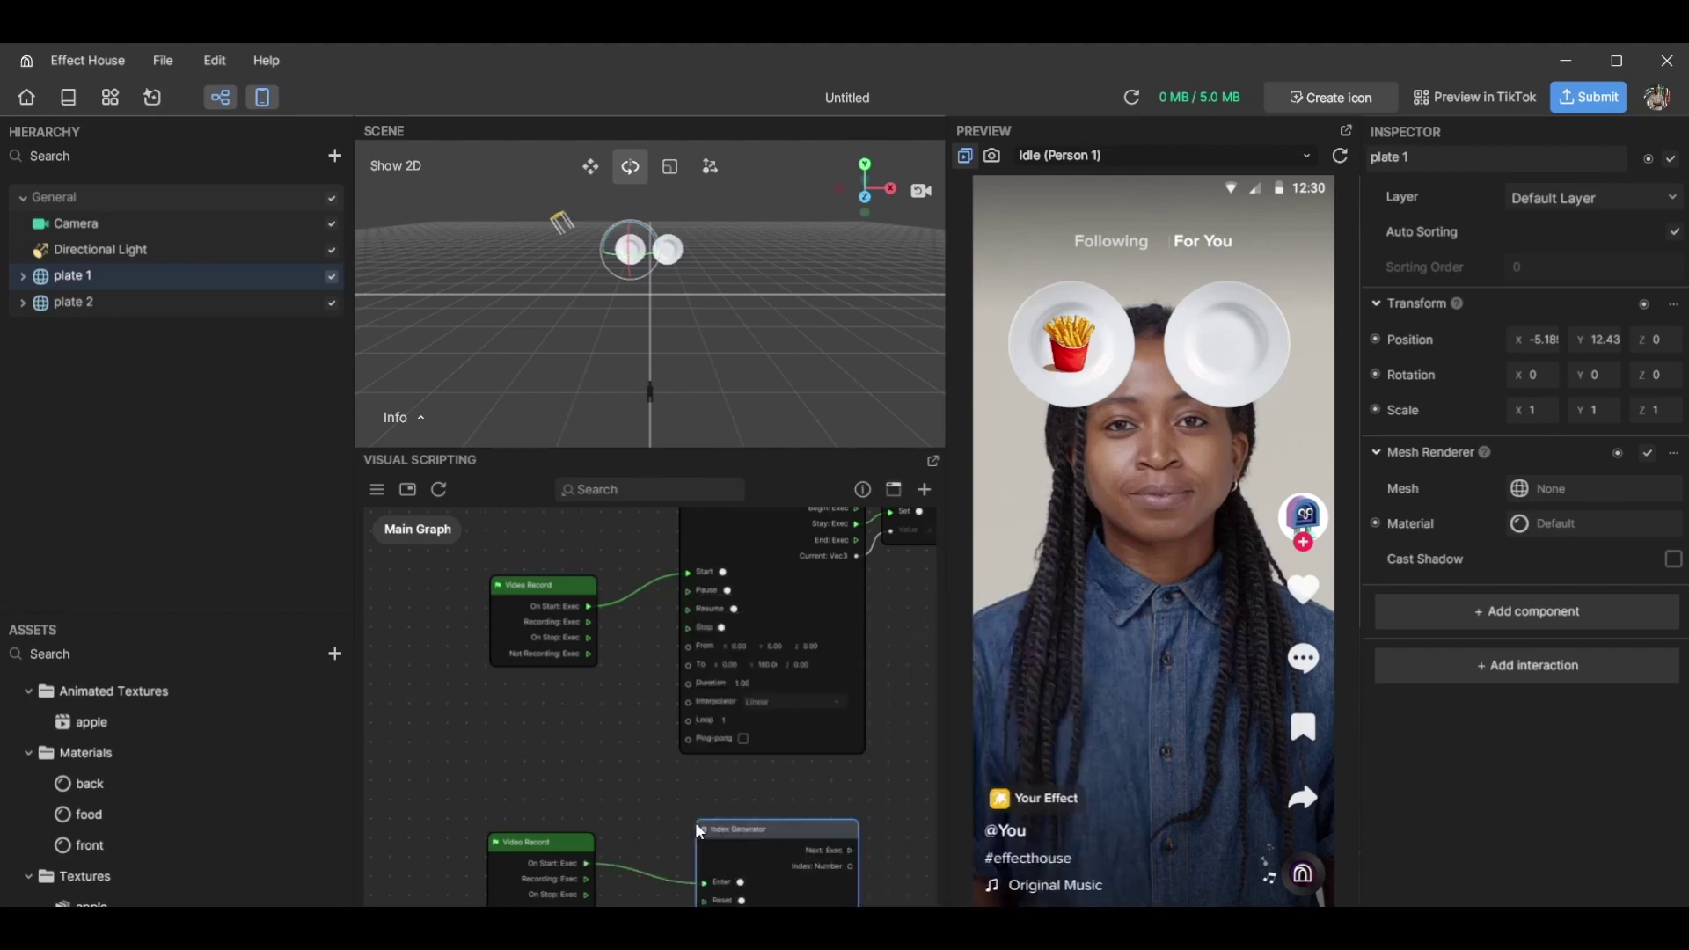
left_click_drag(749, 823, 731, 782)
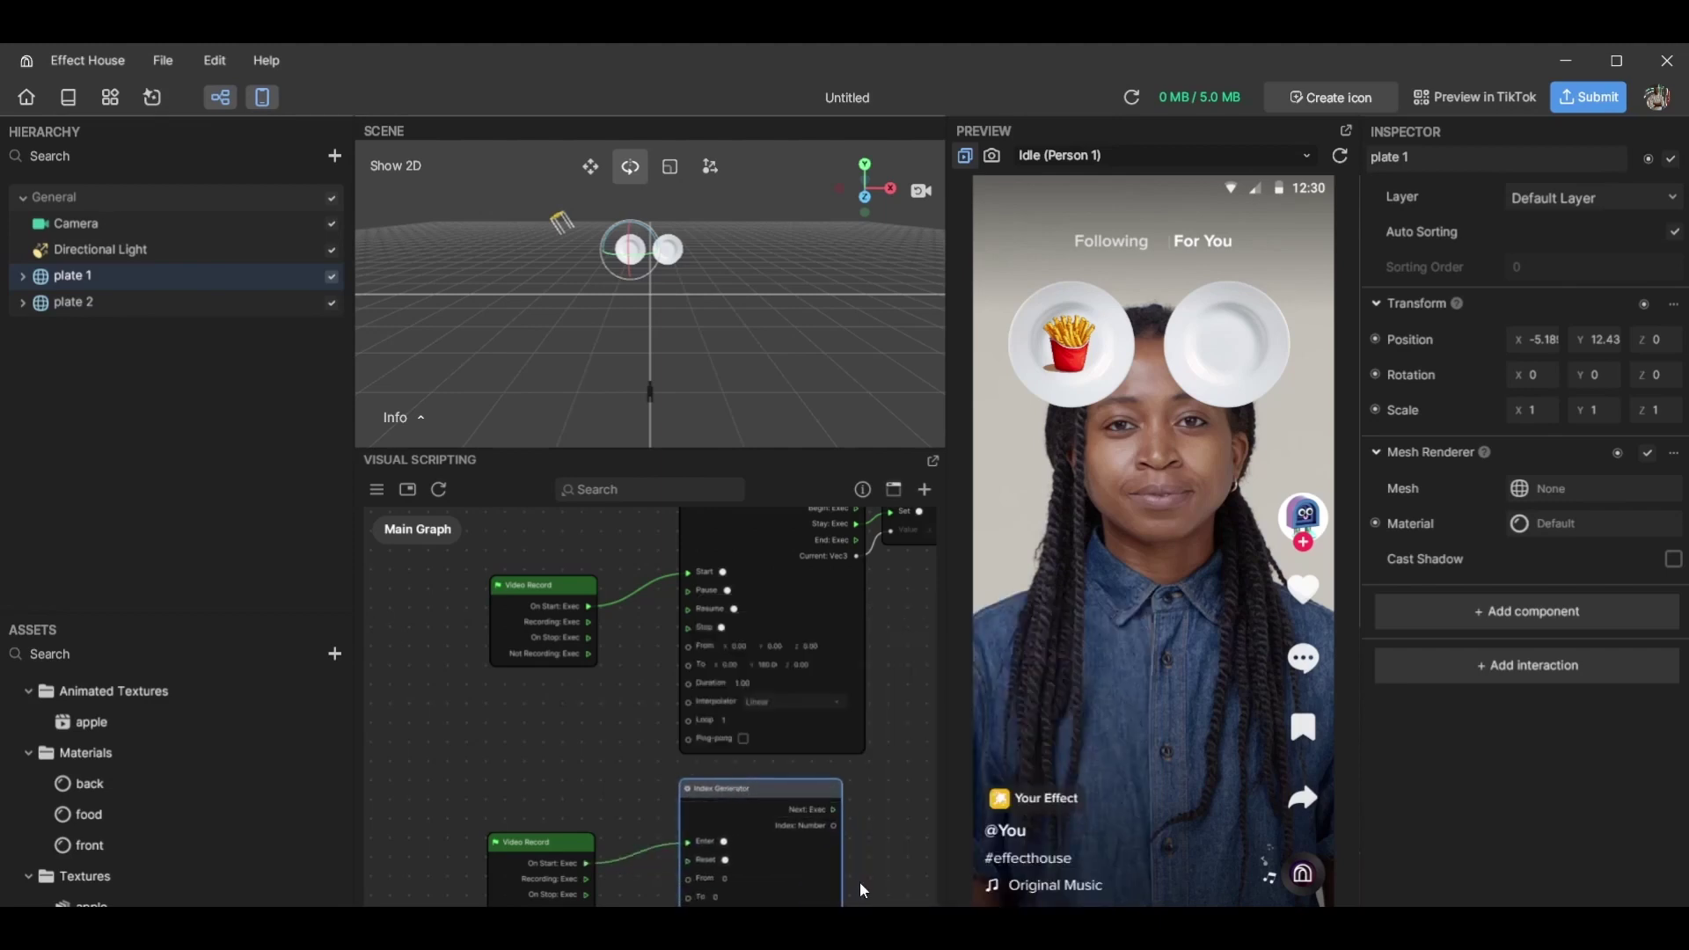
Set the Index Generator's To value to 5
middle_click_drag(859, 881, 827, 776)
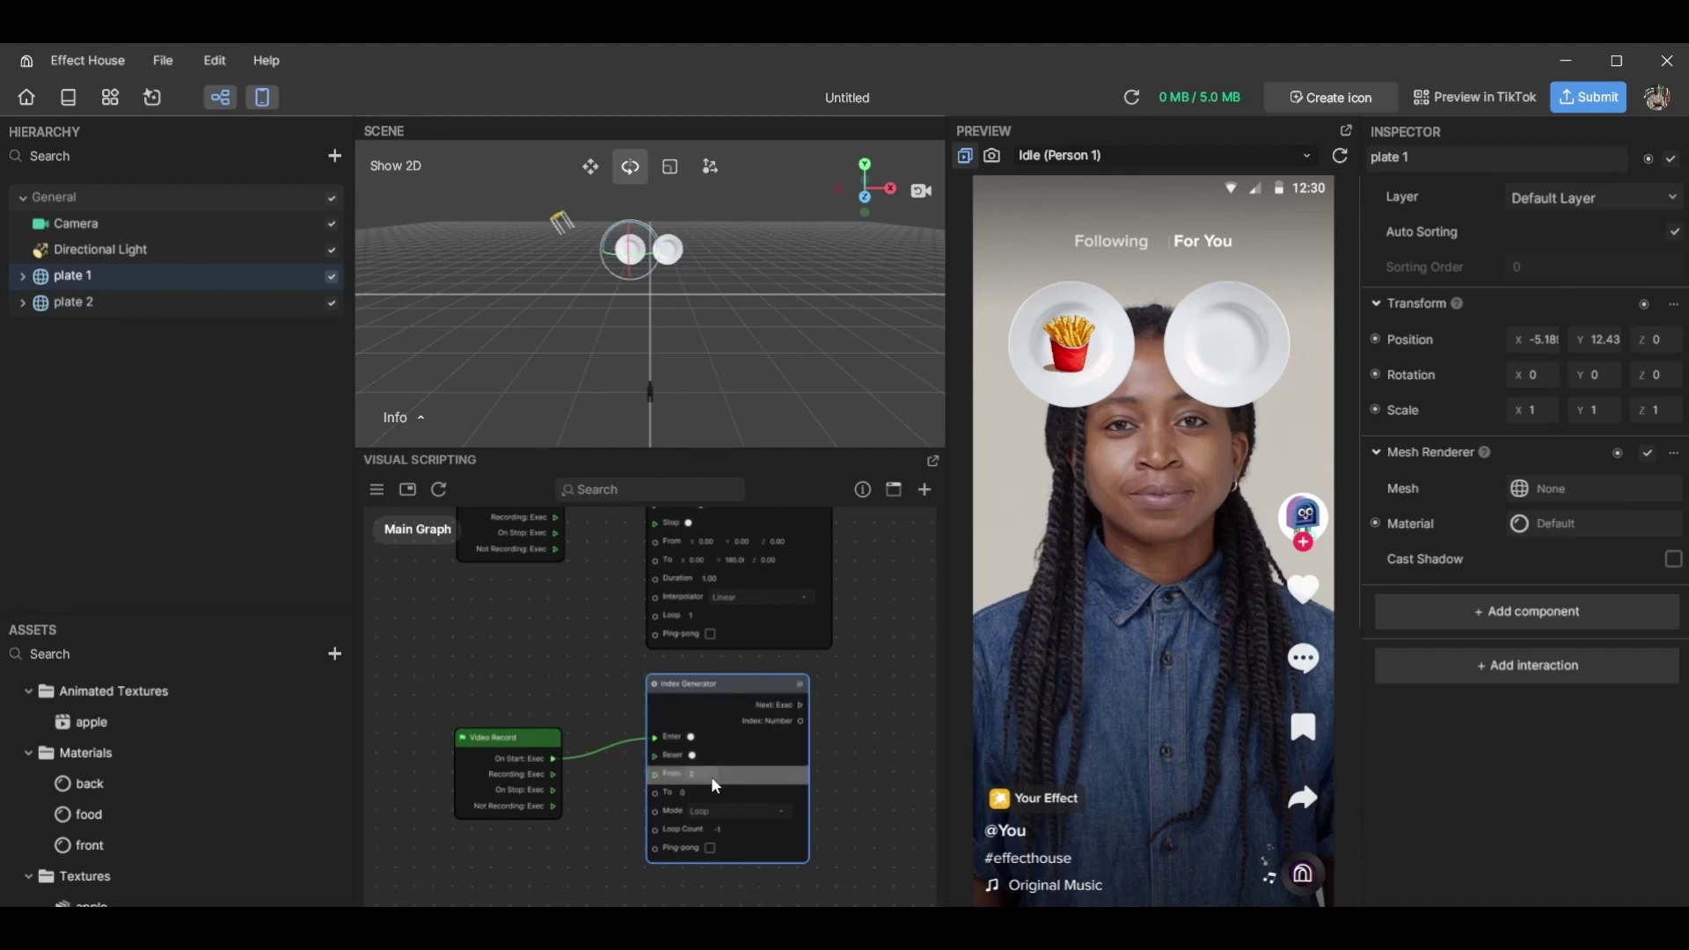
scroll(709, 776, "up", 3)
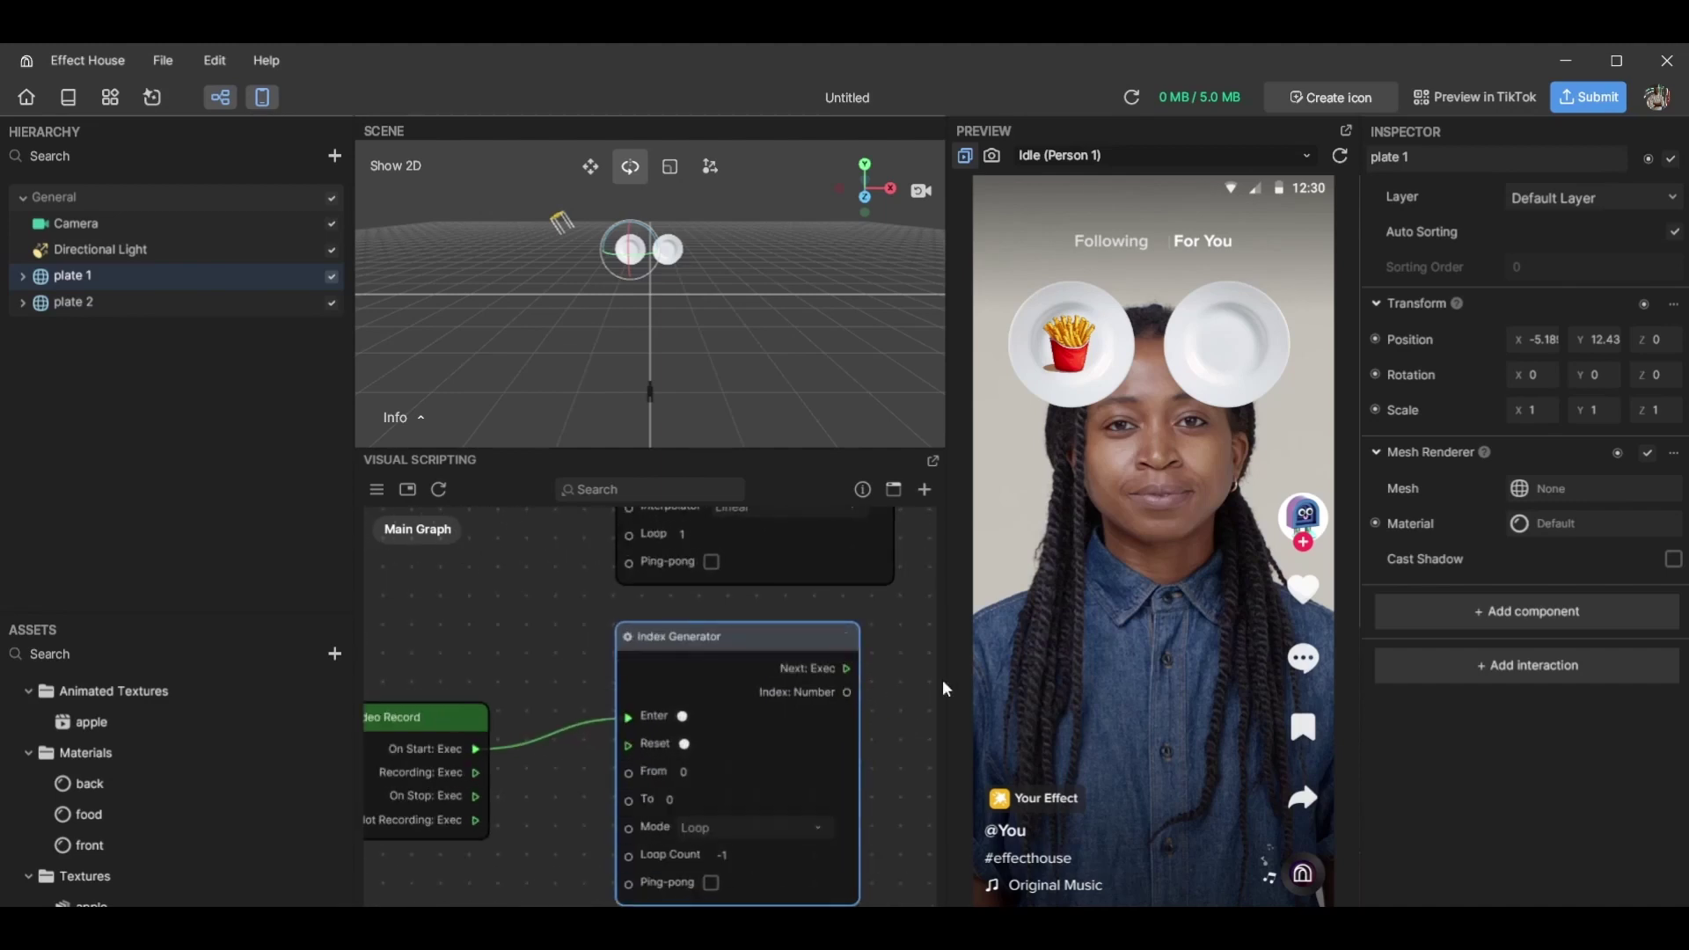
left_click_drag(432, 724, 446, 729)
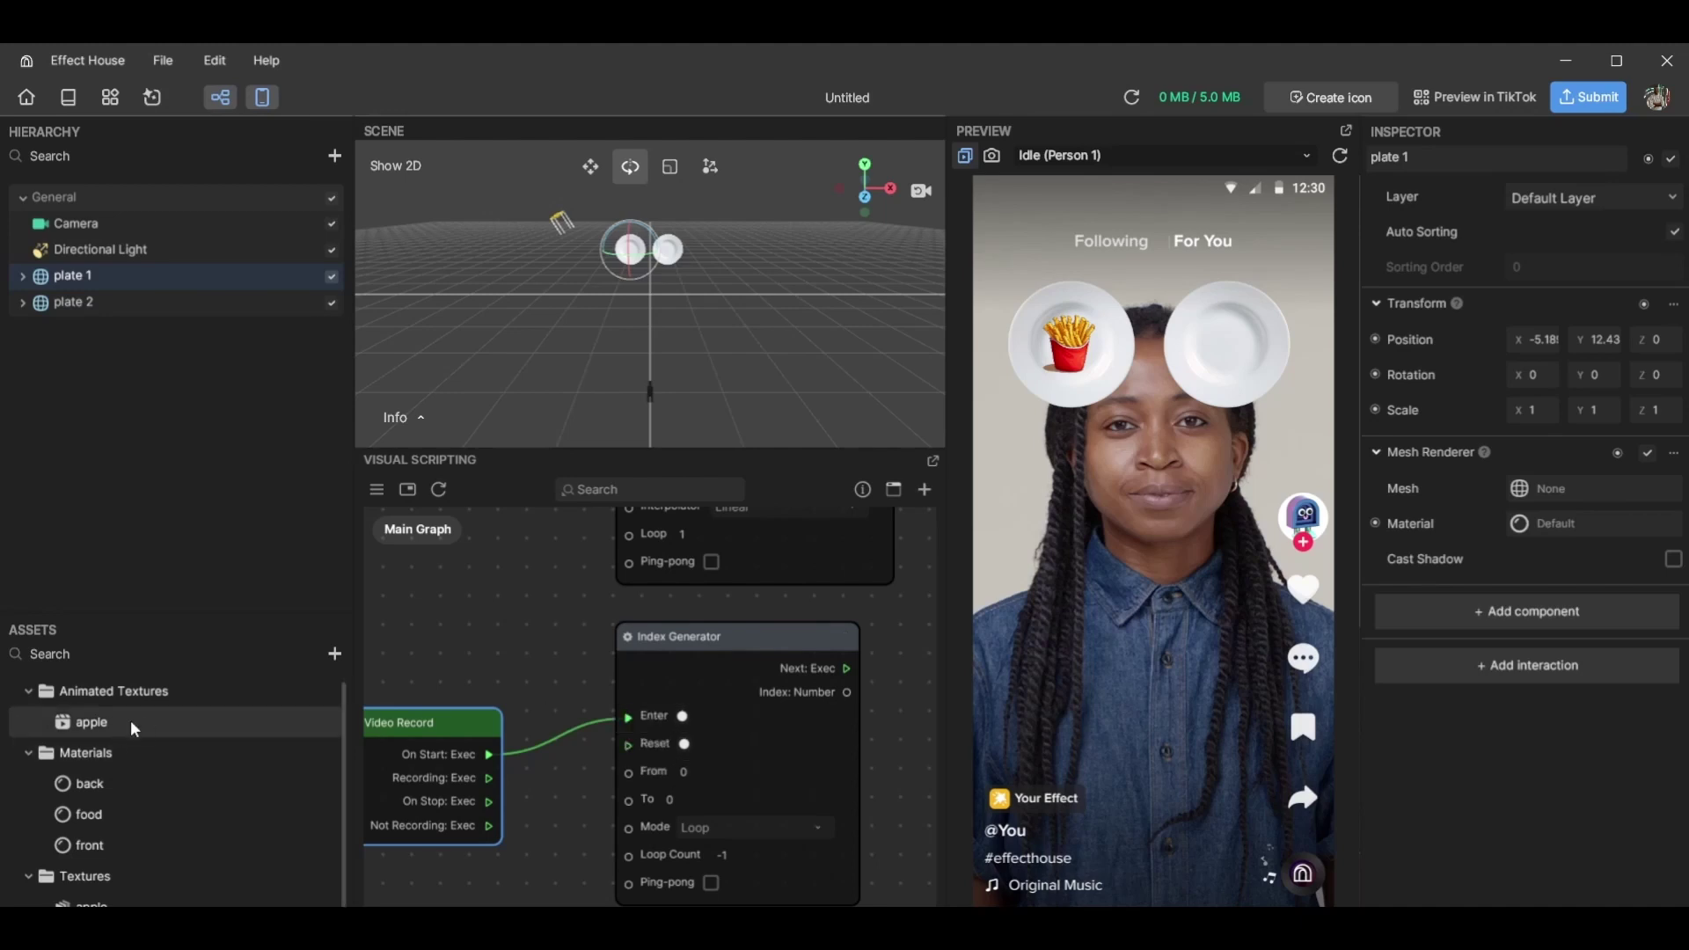
left_click(698, 797)
type("5")
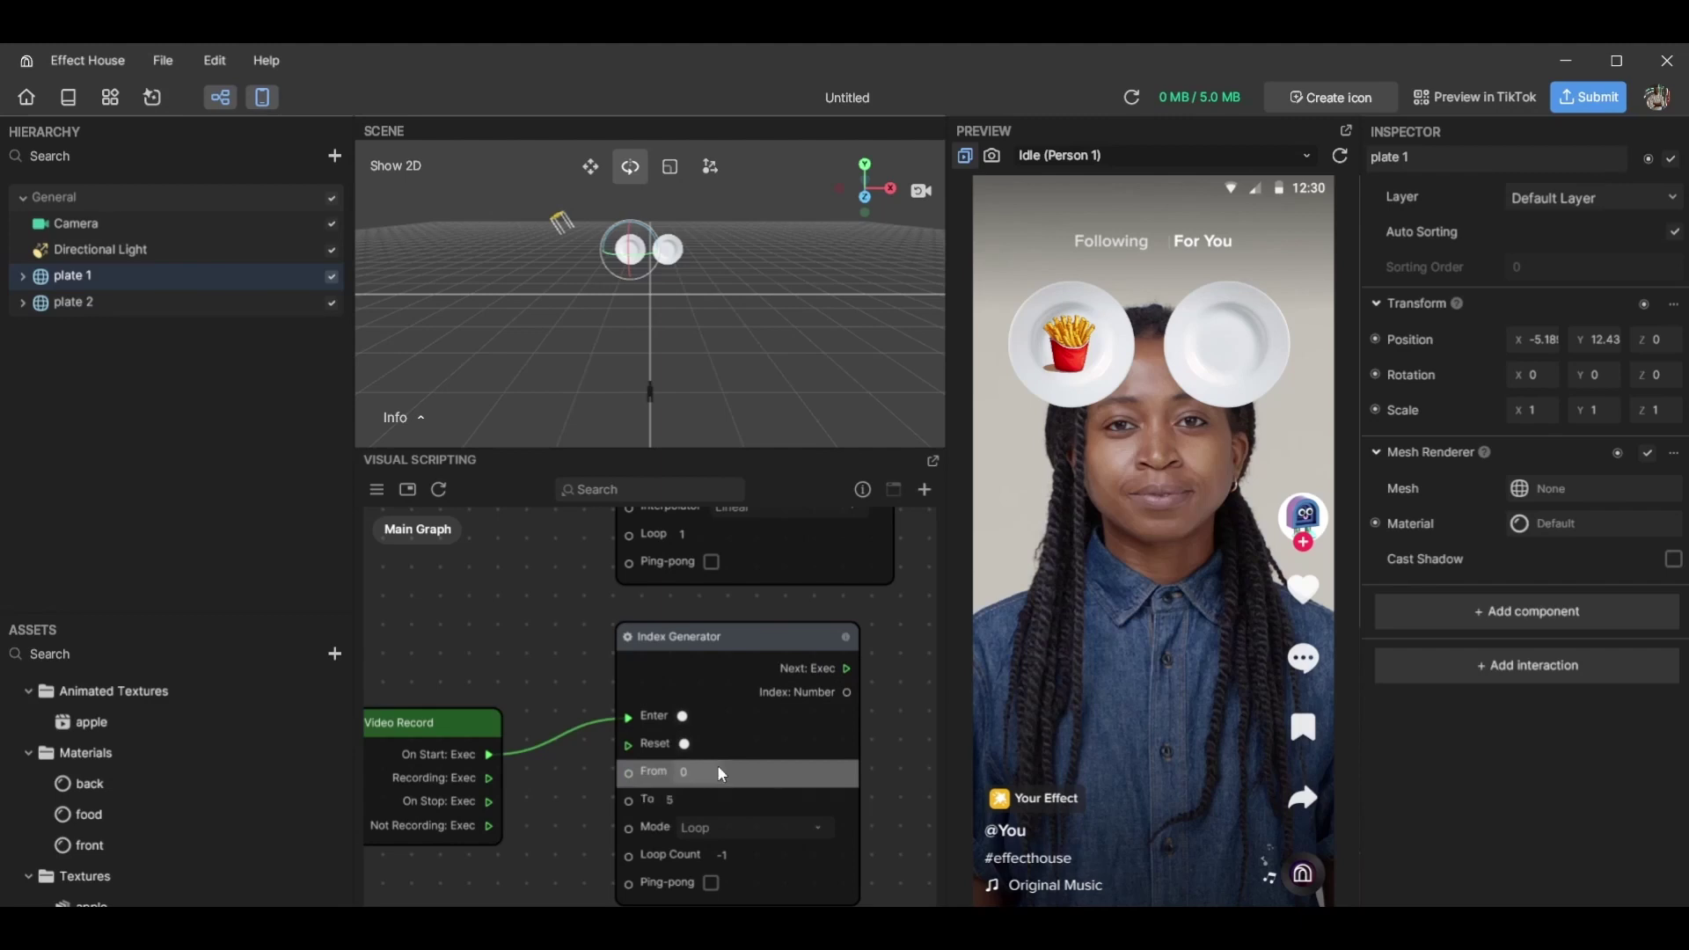
Add an Animated Texture Player node driven by the Index Generator's Next output
scroll(897, 790, "down", 2)
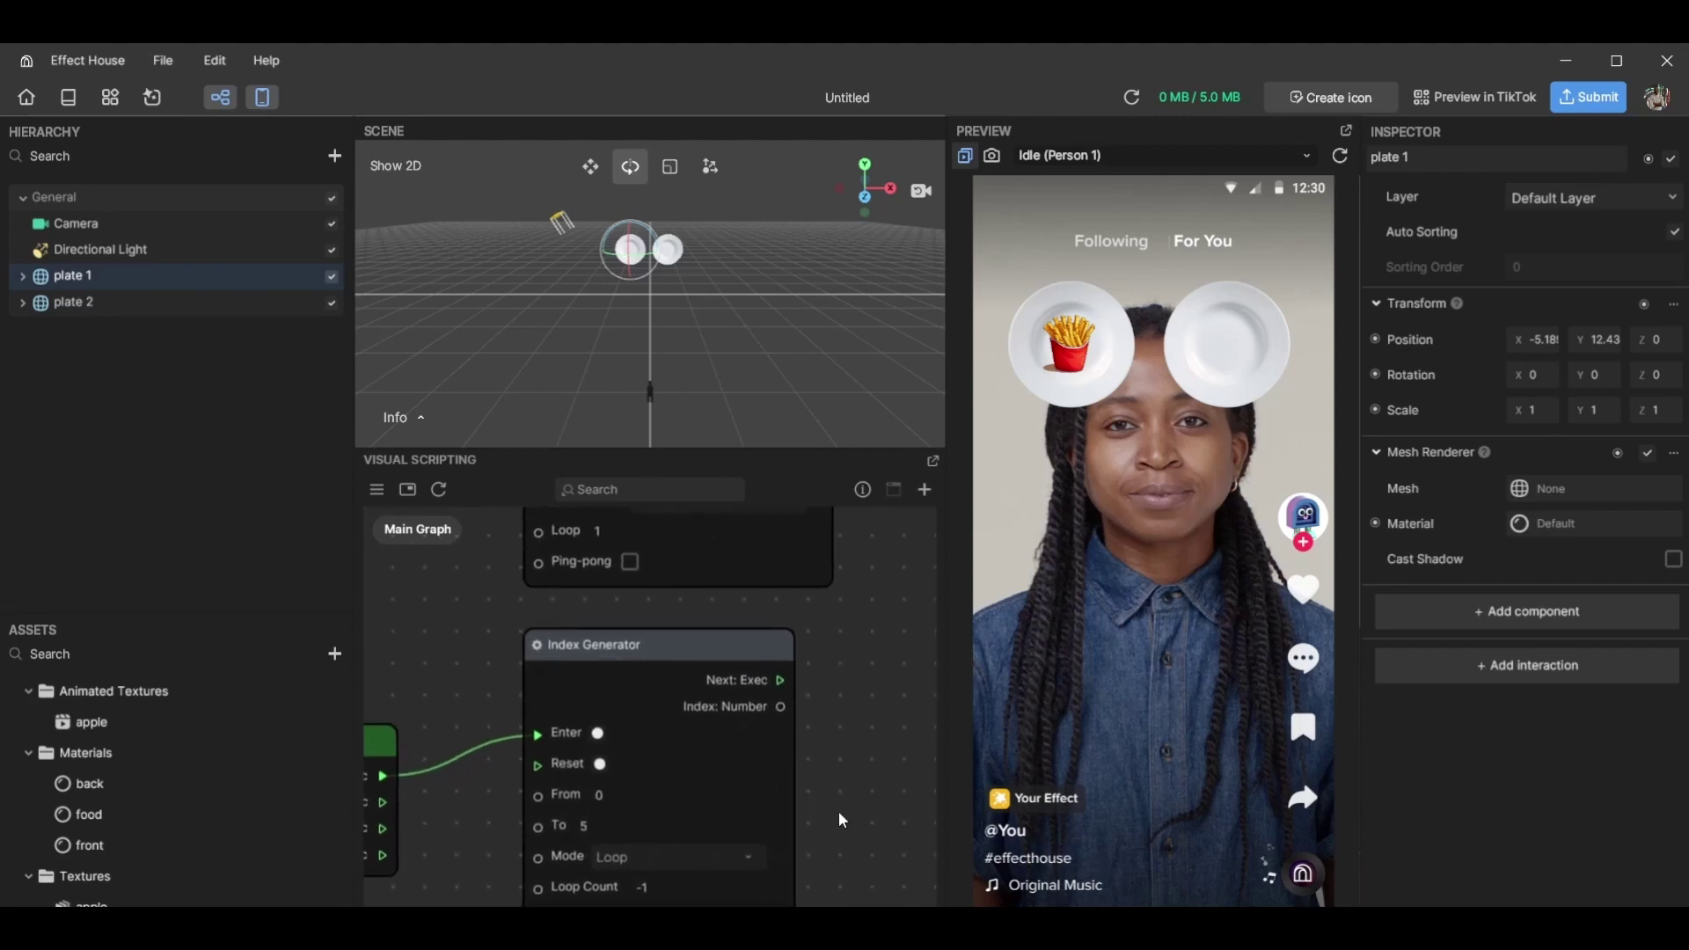
left_click_drag(765, 696, 714, 696)
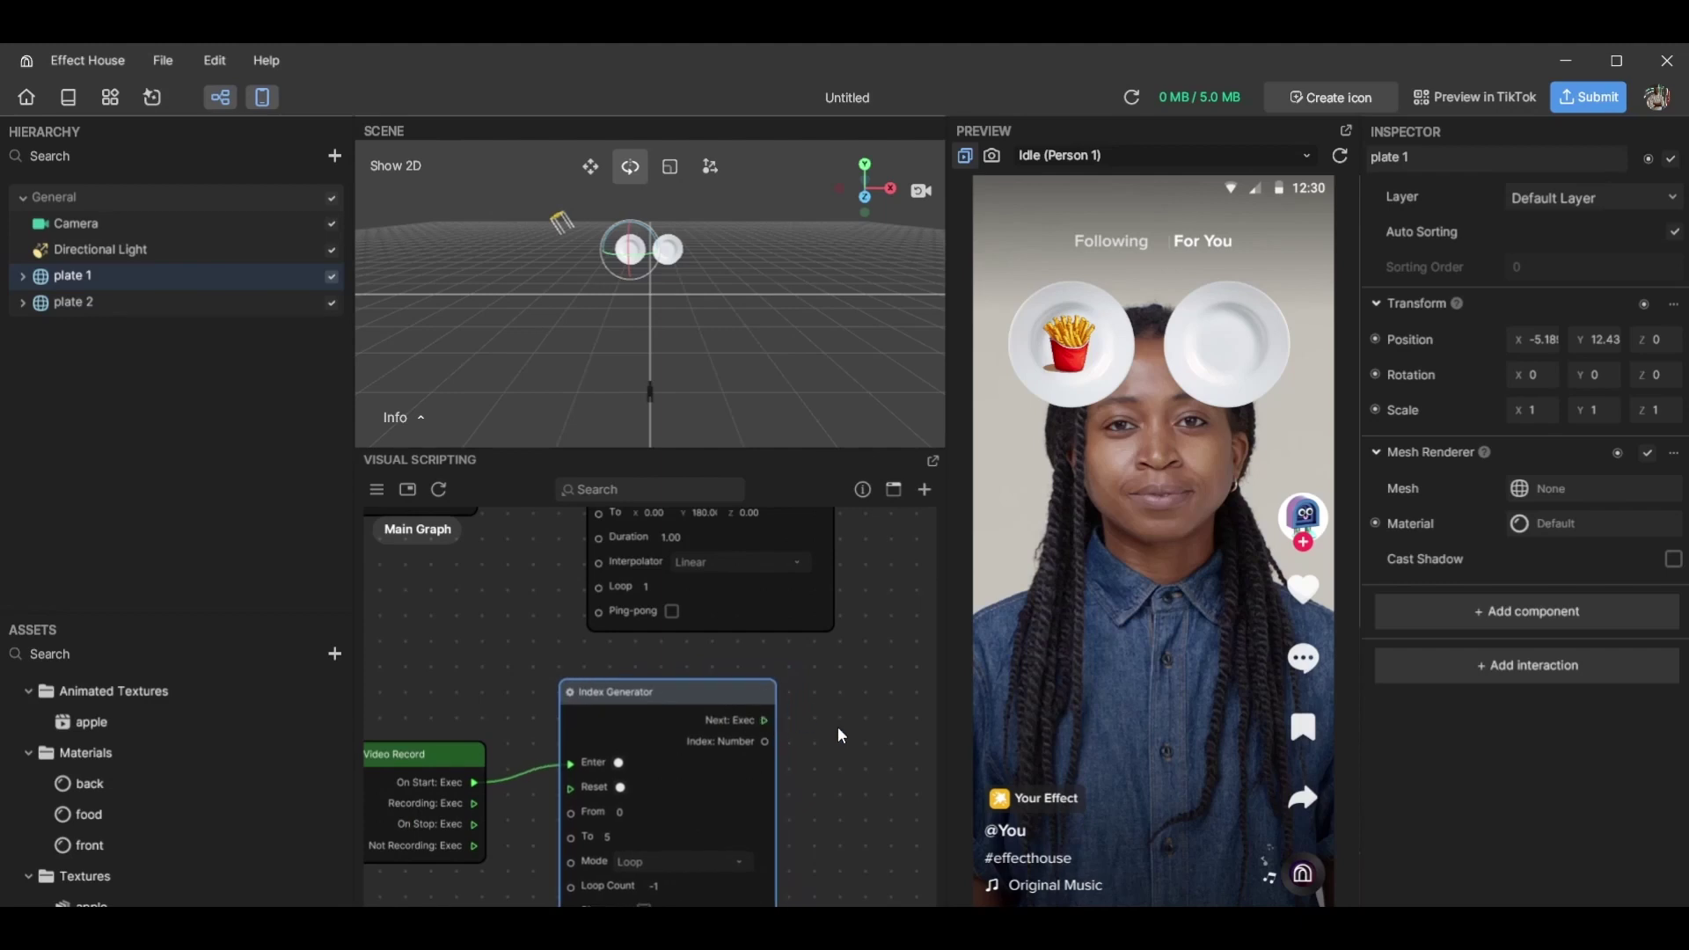
middle_click_drag(837, 726, 759, 747)
left_click_drag(697, 740, 821, 689)
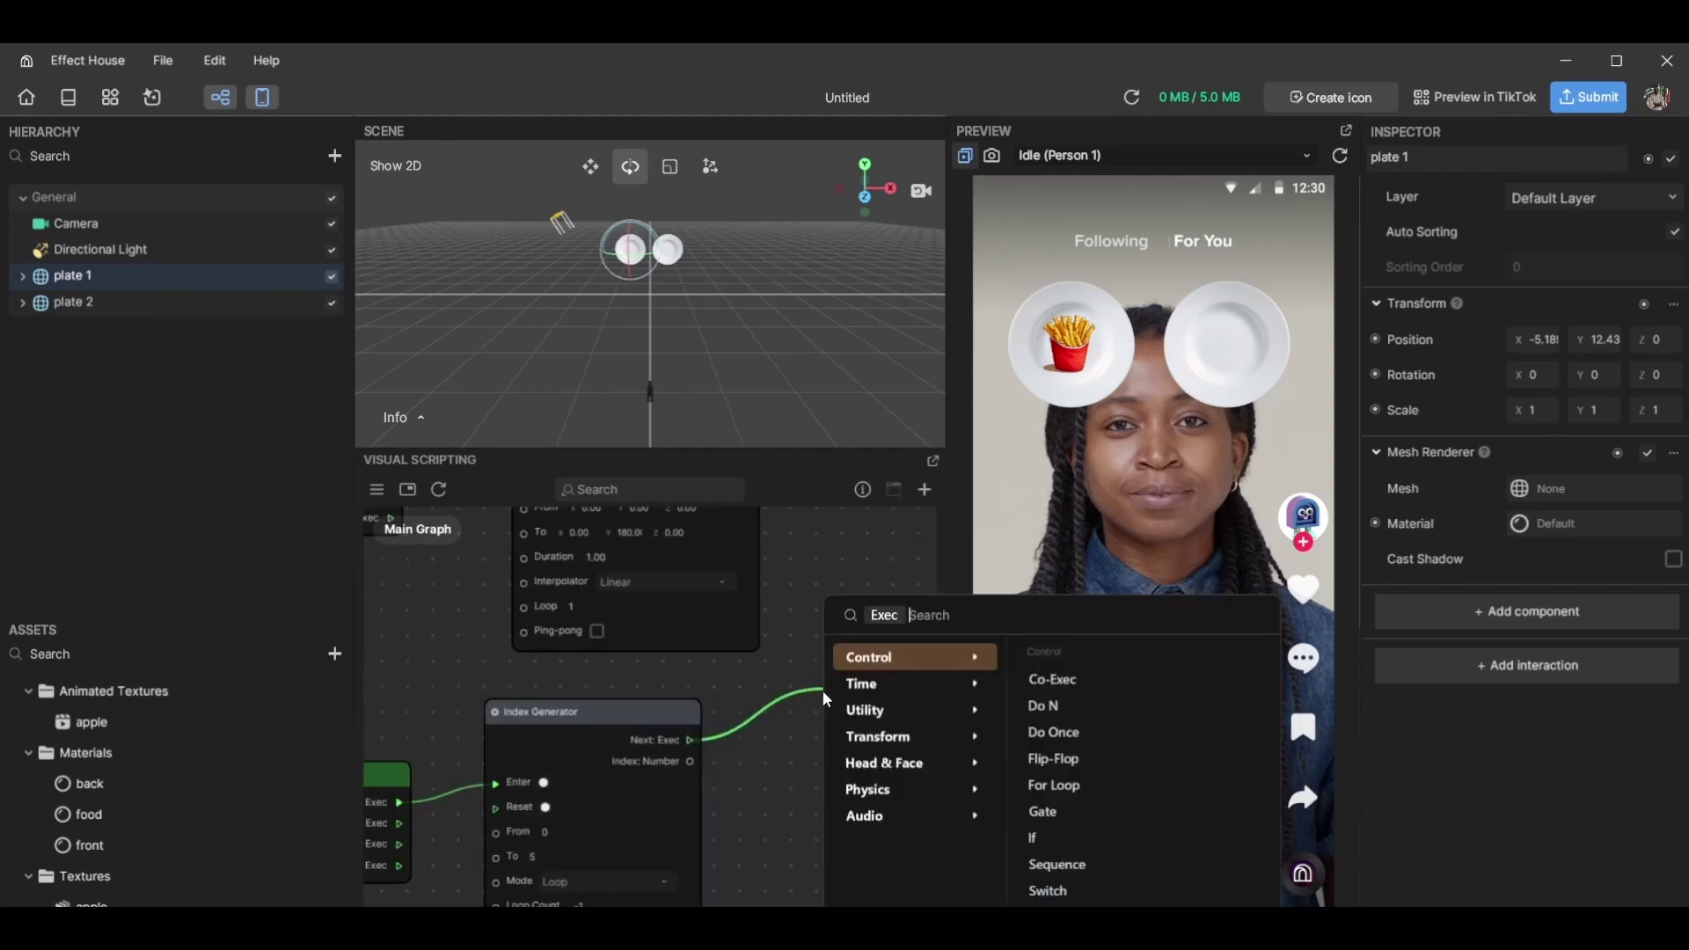
type("anim")
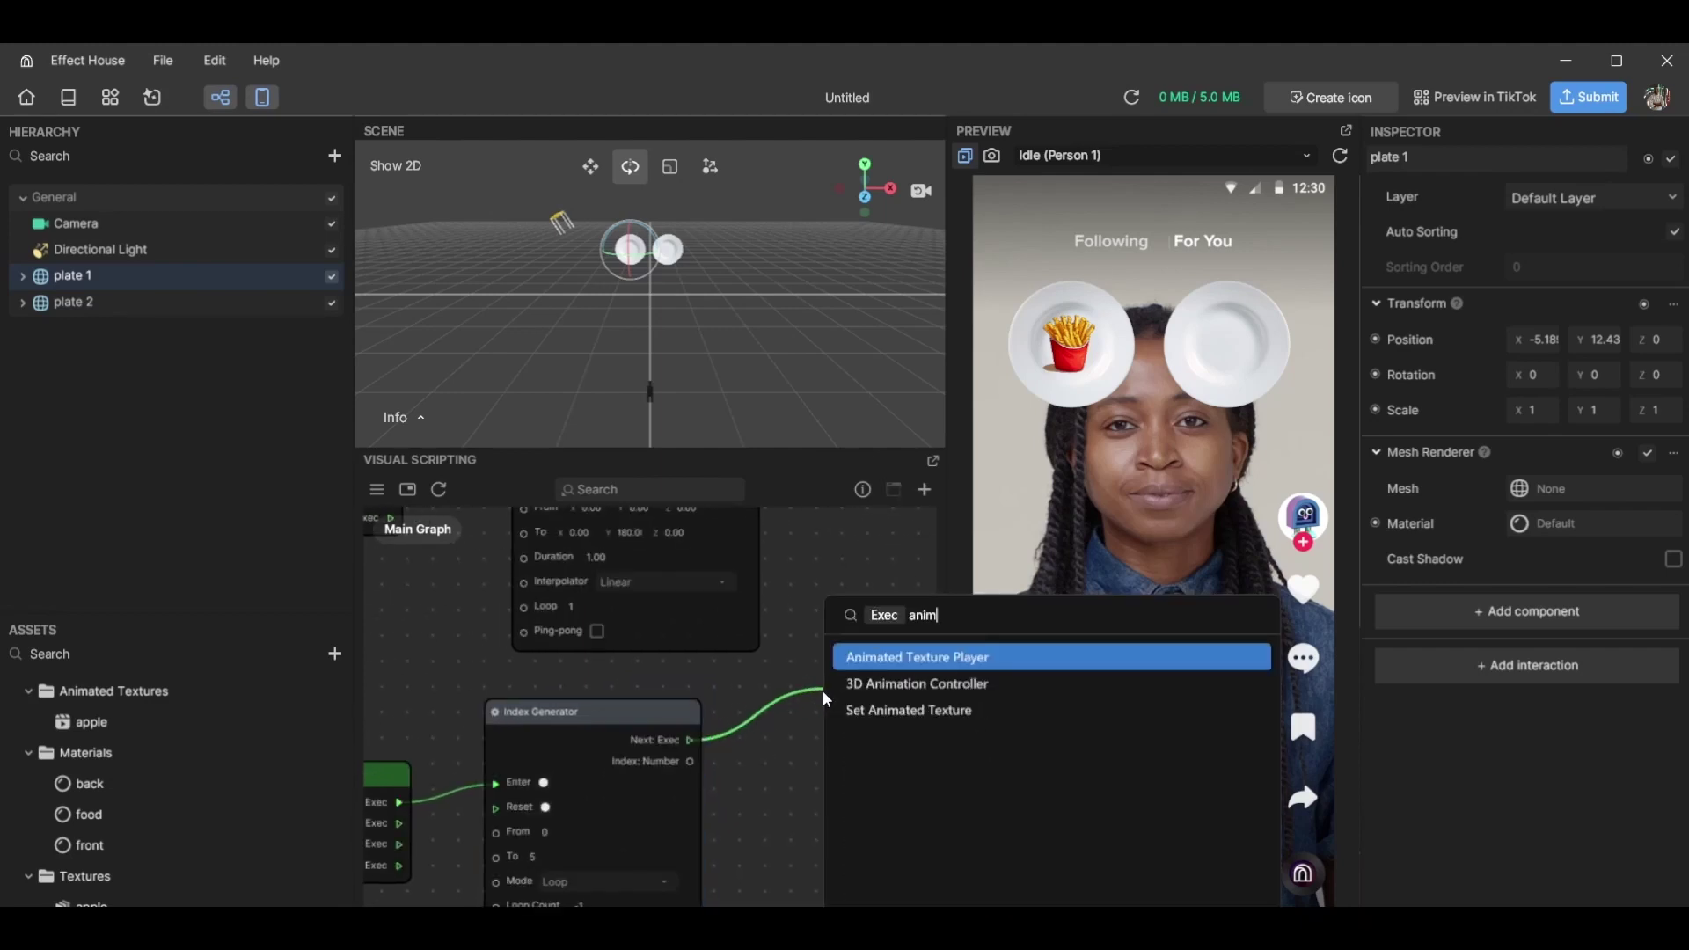
key("Return")
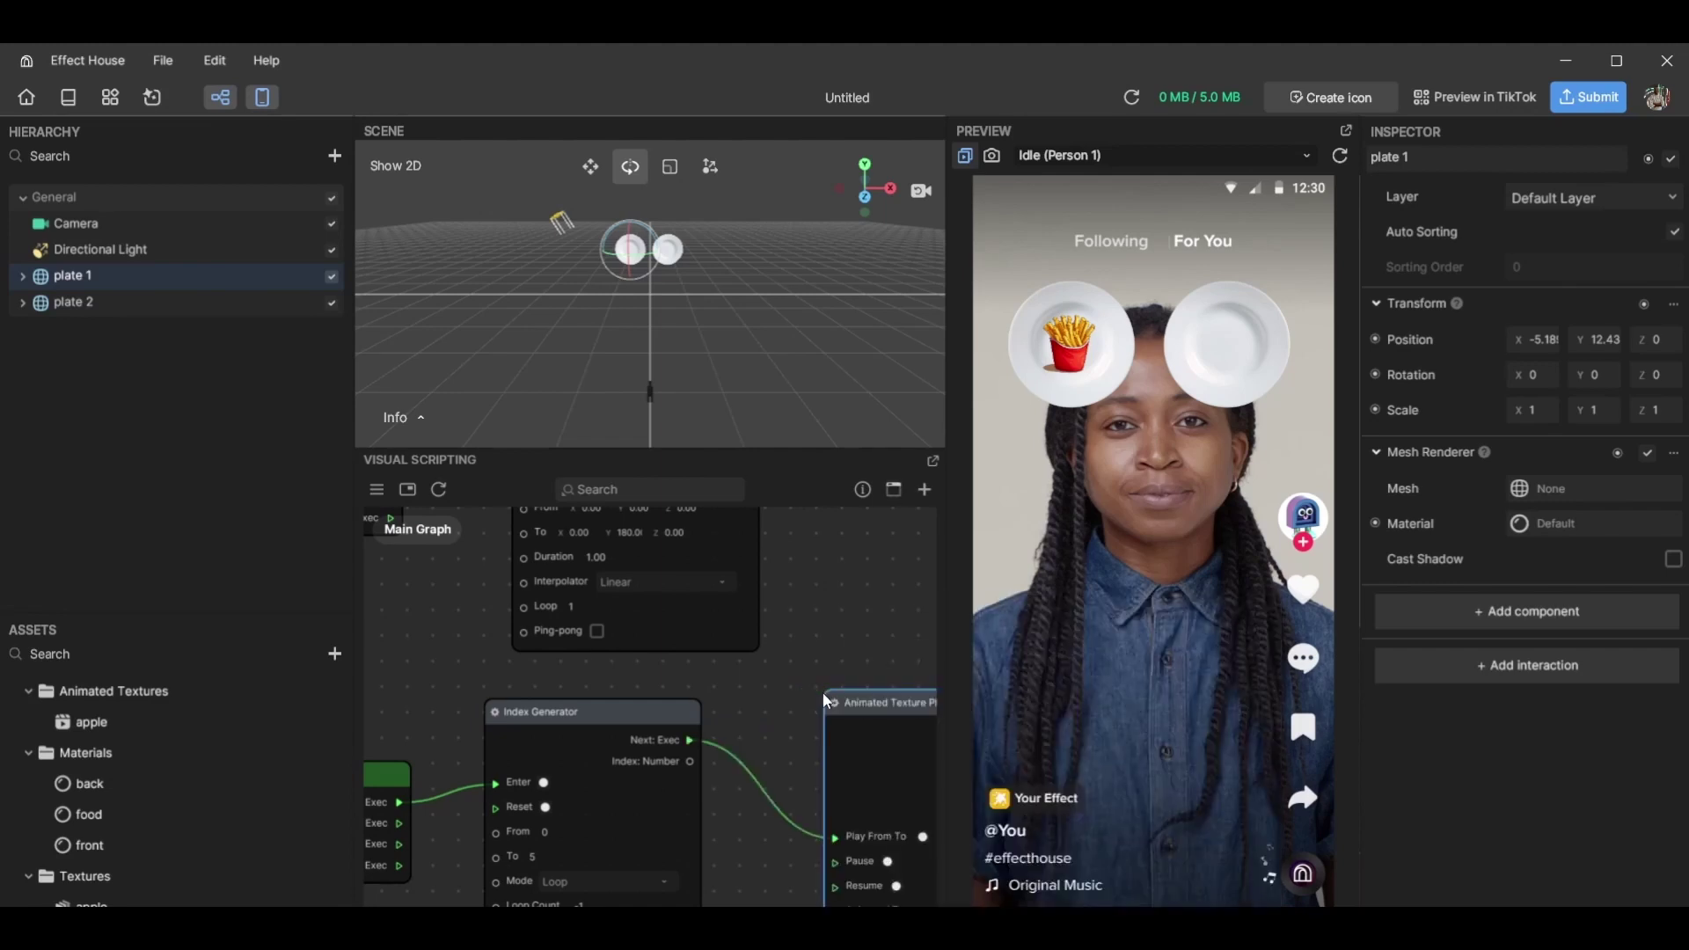
middle_click_drag(821, 693, 774, 613)
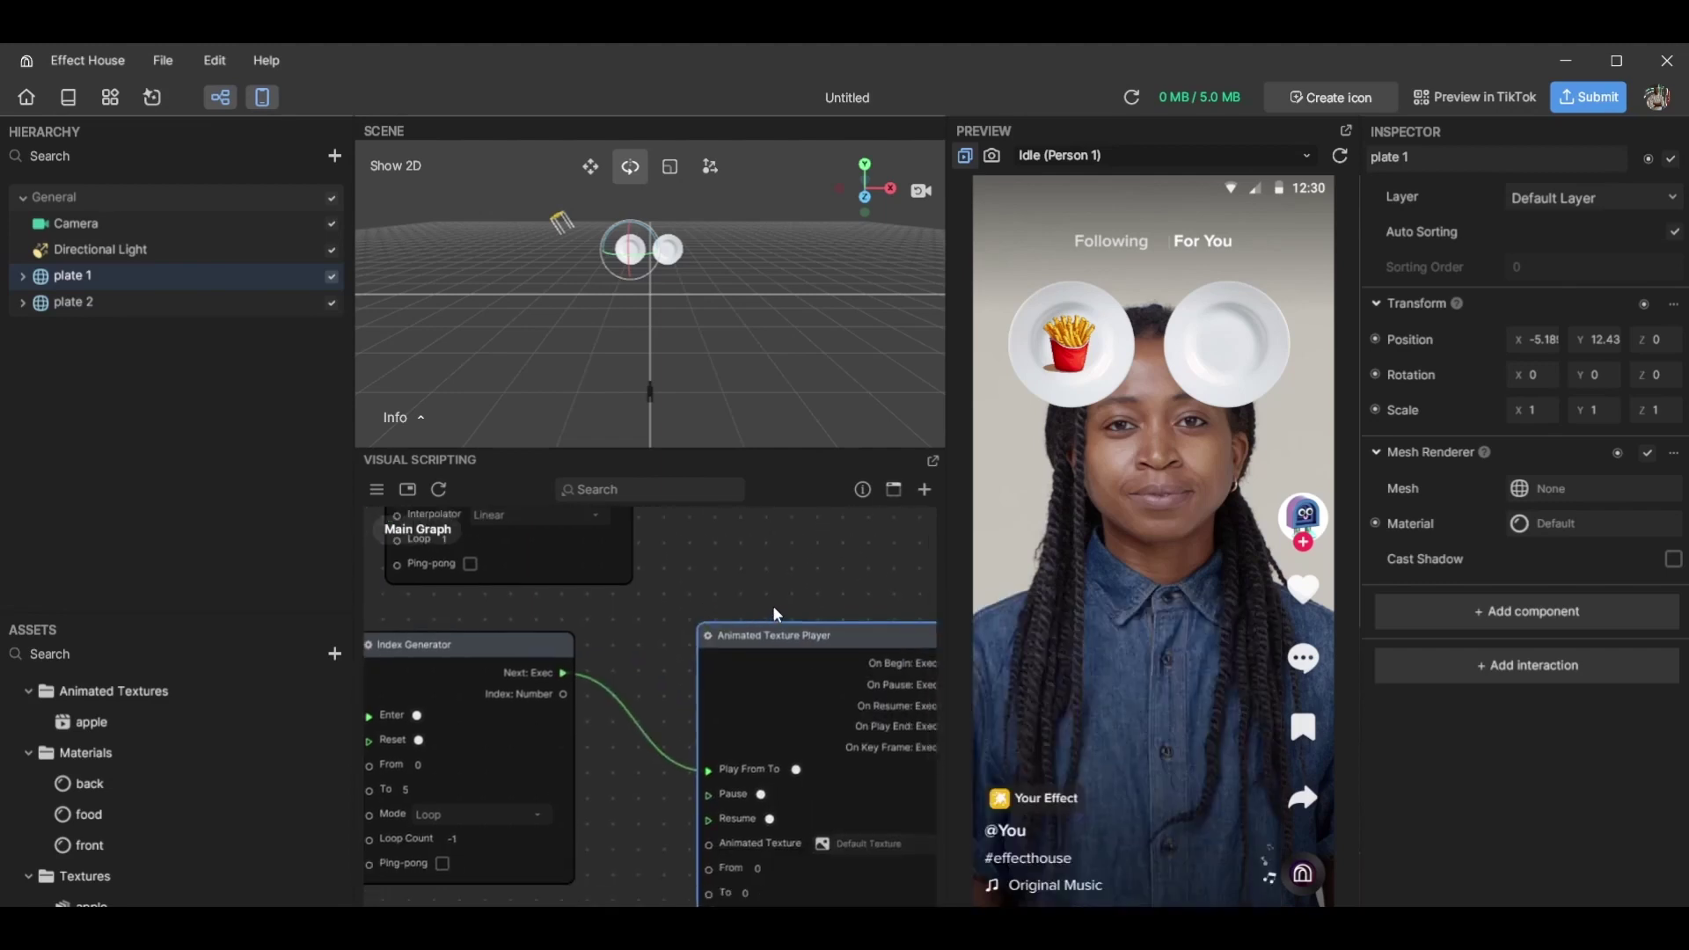
Show the apple animated texture's properties and move the Animated Texture Player node closer to the Index Generator
left_click(148, 721)
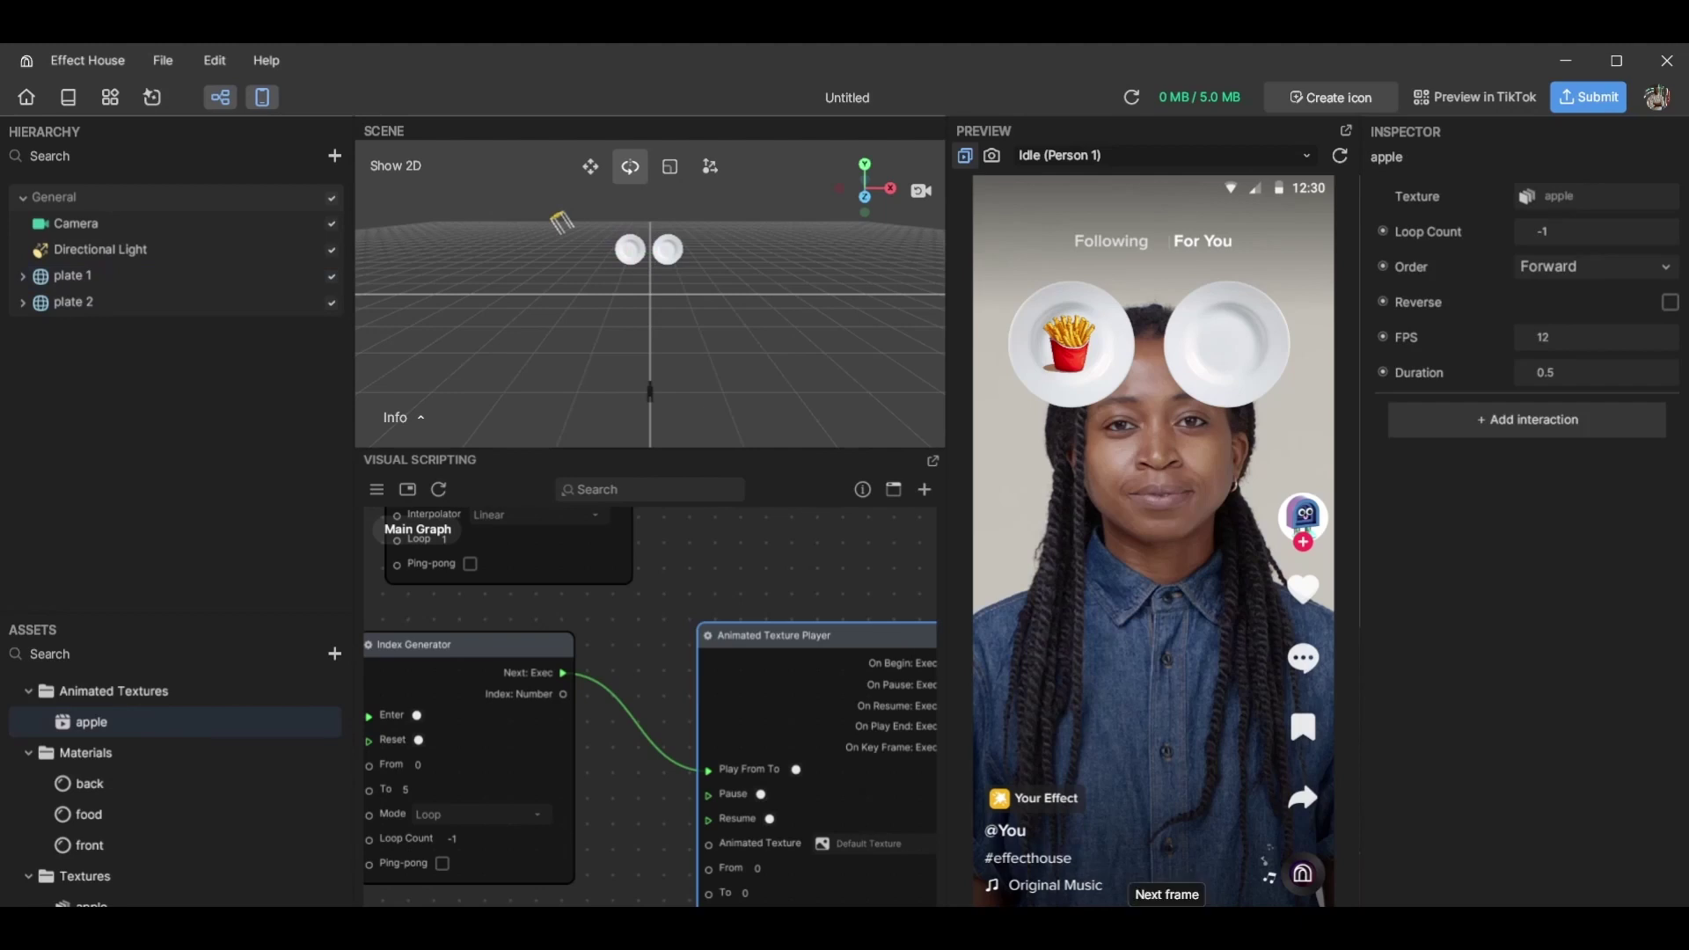
left_click(1039, 373)
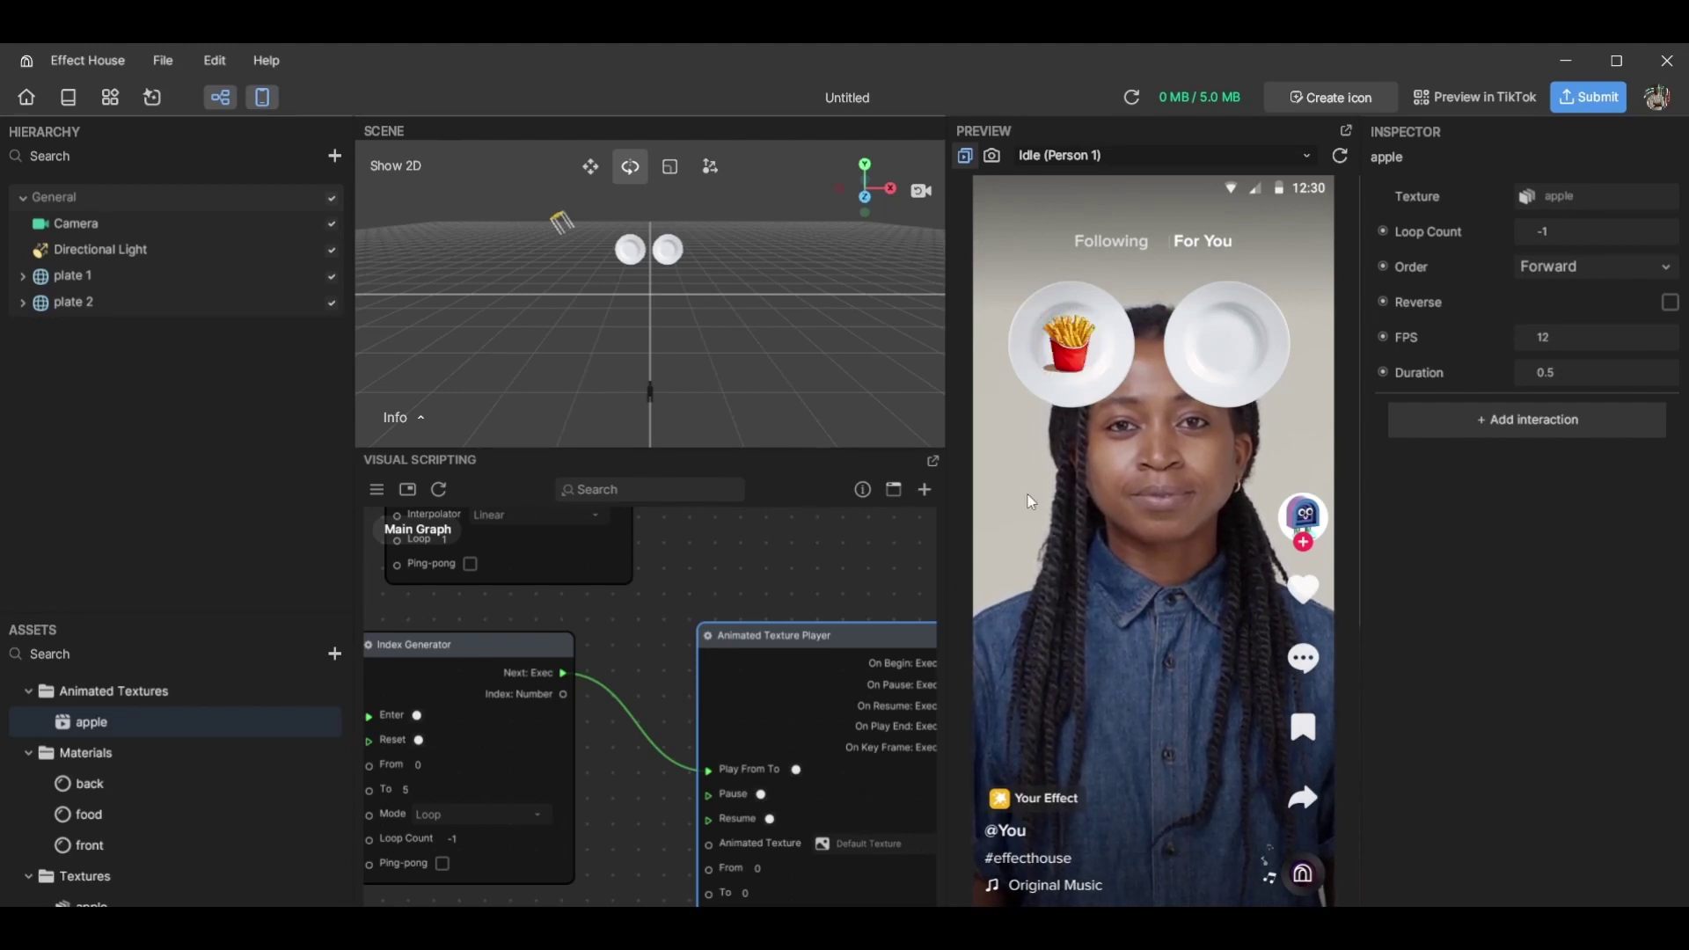
left_click_drag(879, 642, 827, 620)
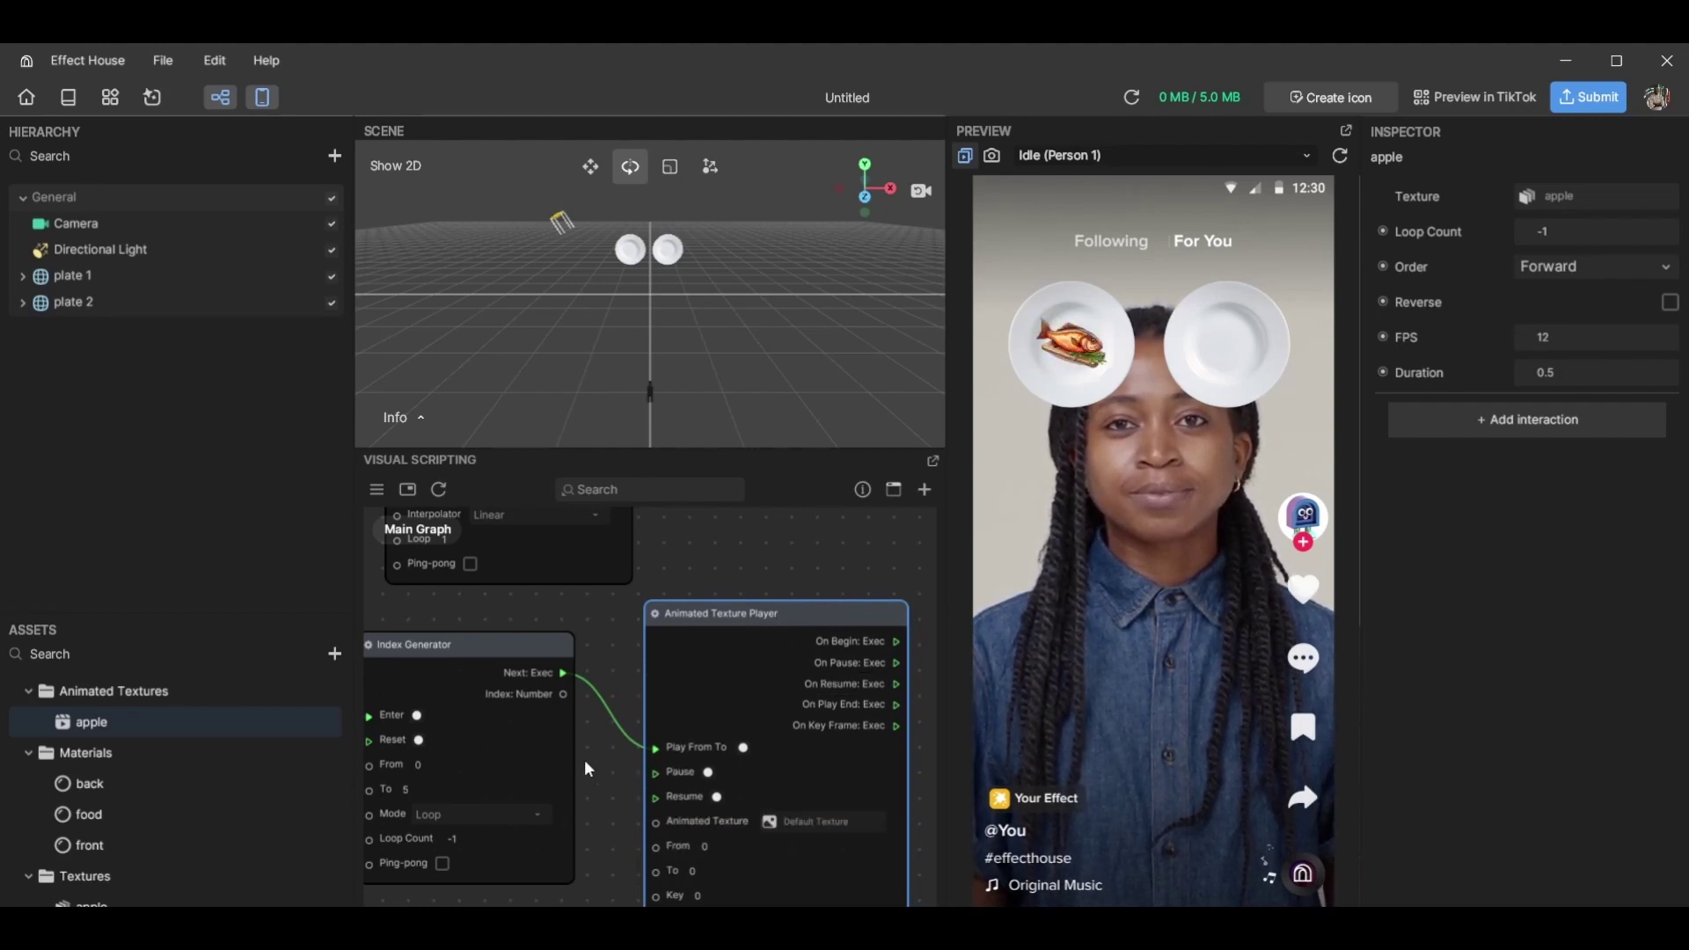
Connect the Index Generator's Index output to both the From and To inputs of the Animated Texture Player
left_click_drag(584, 758, 636, 673)
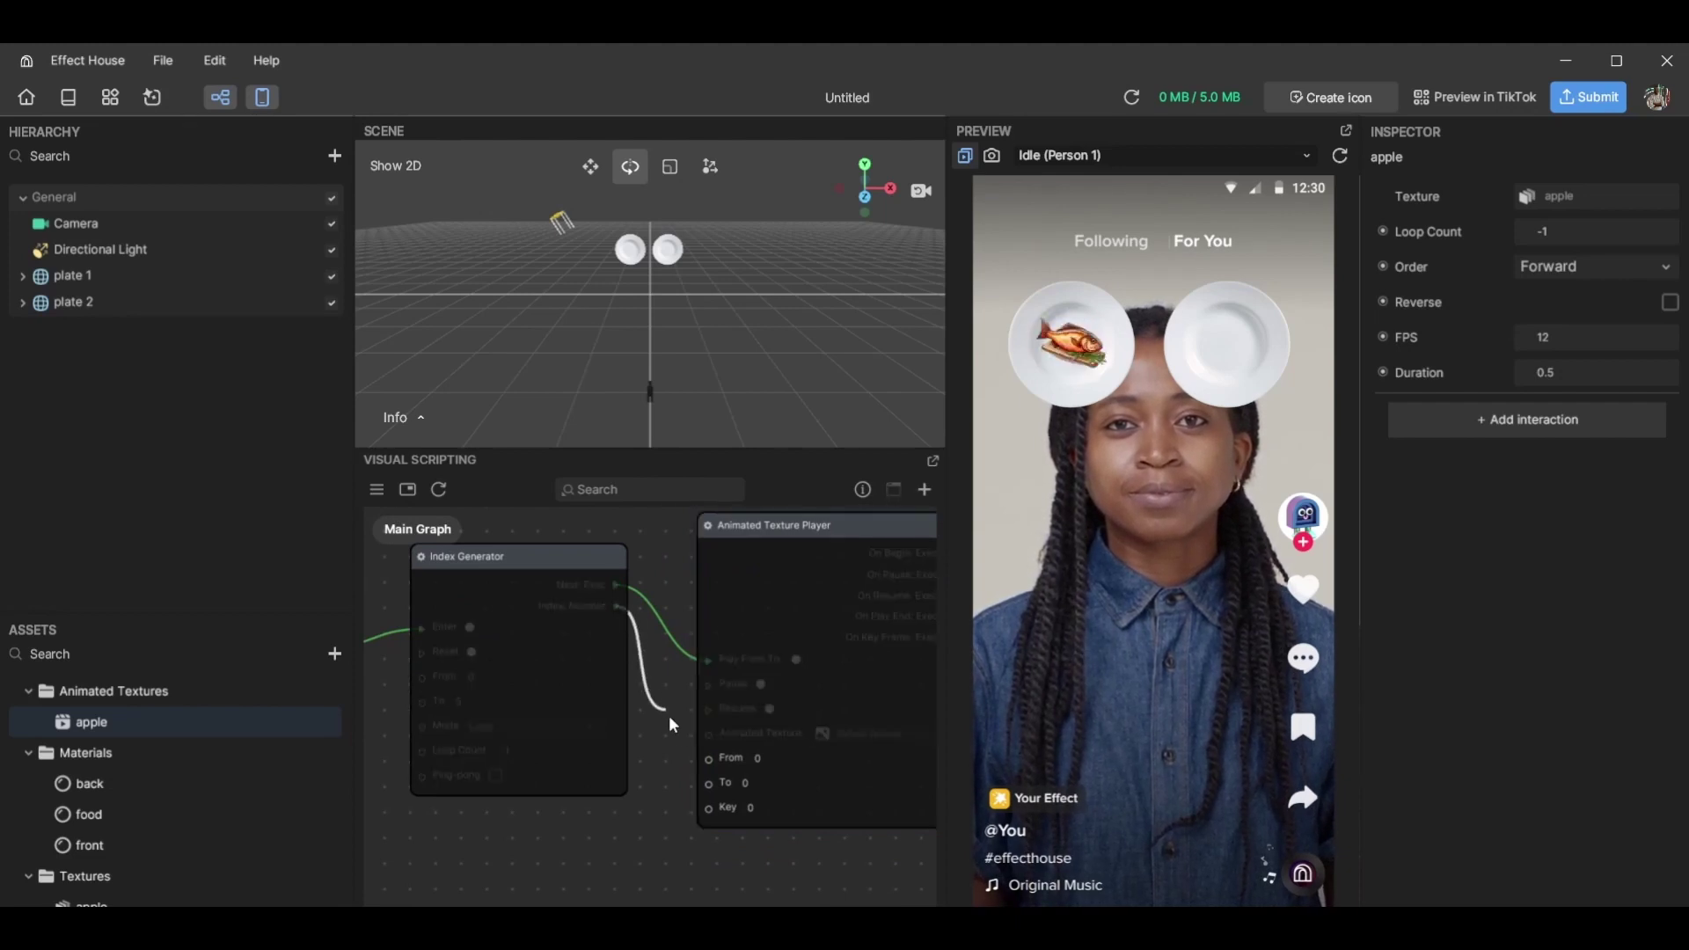
left_click_drag(668, 715, 707, 758)
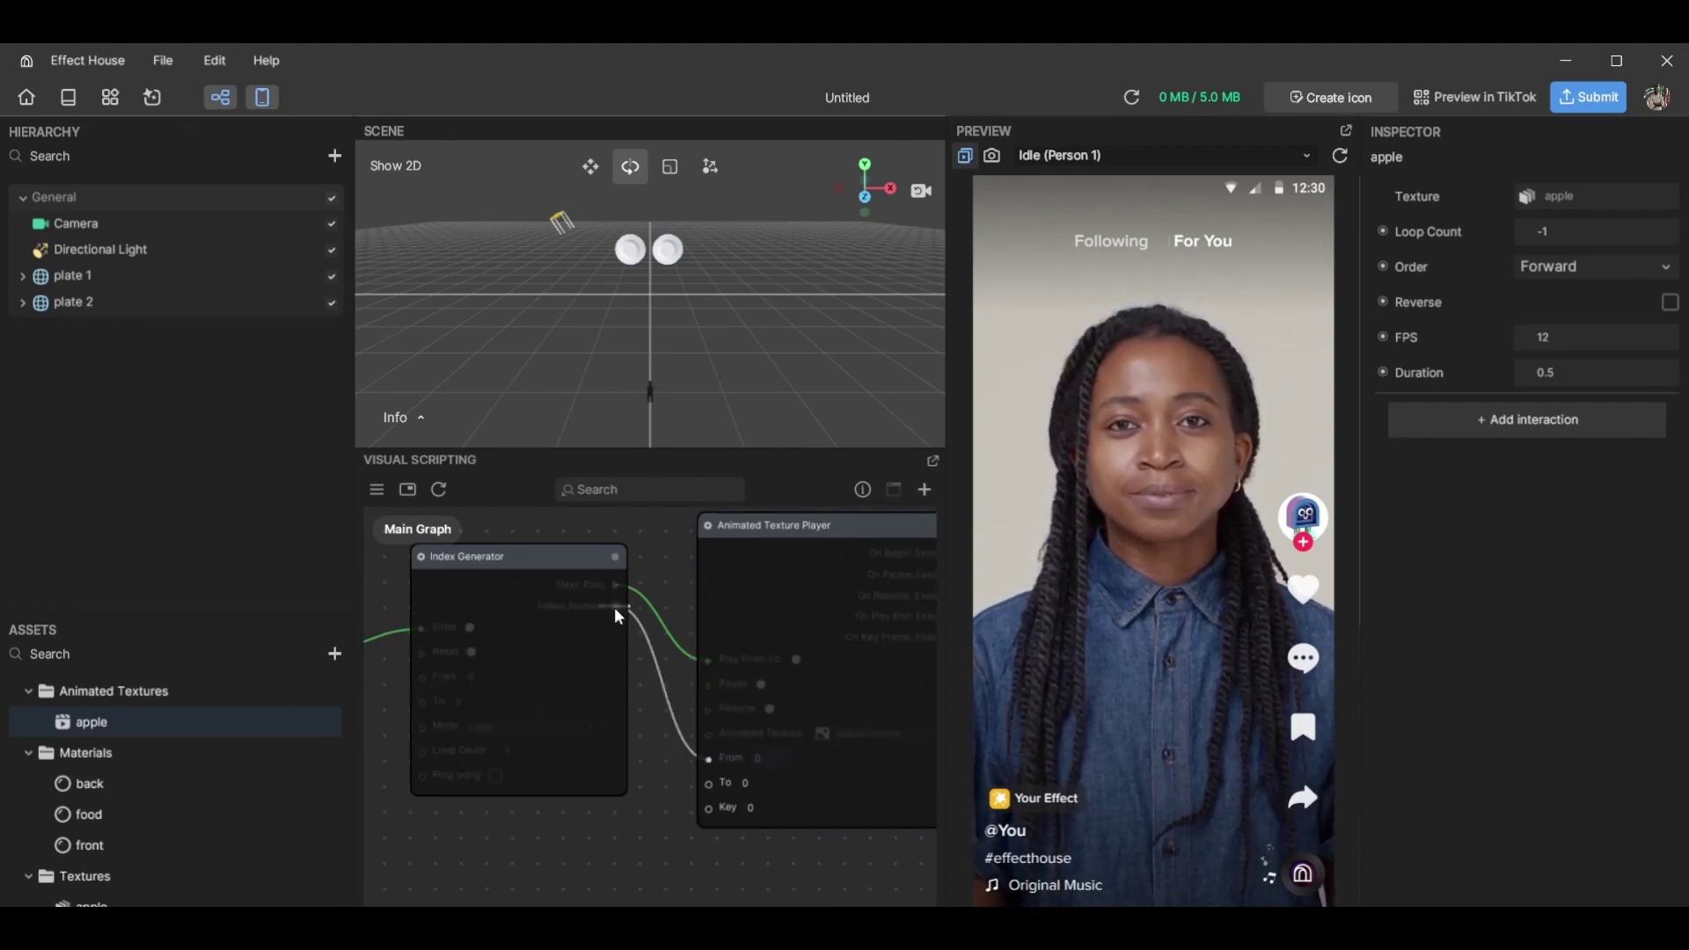
left_click_drag(614, 607, 707, 780)
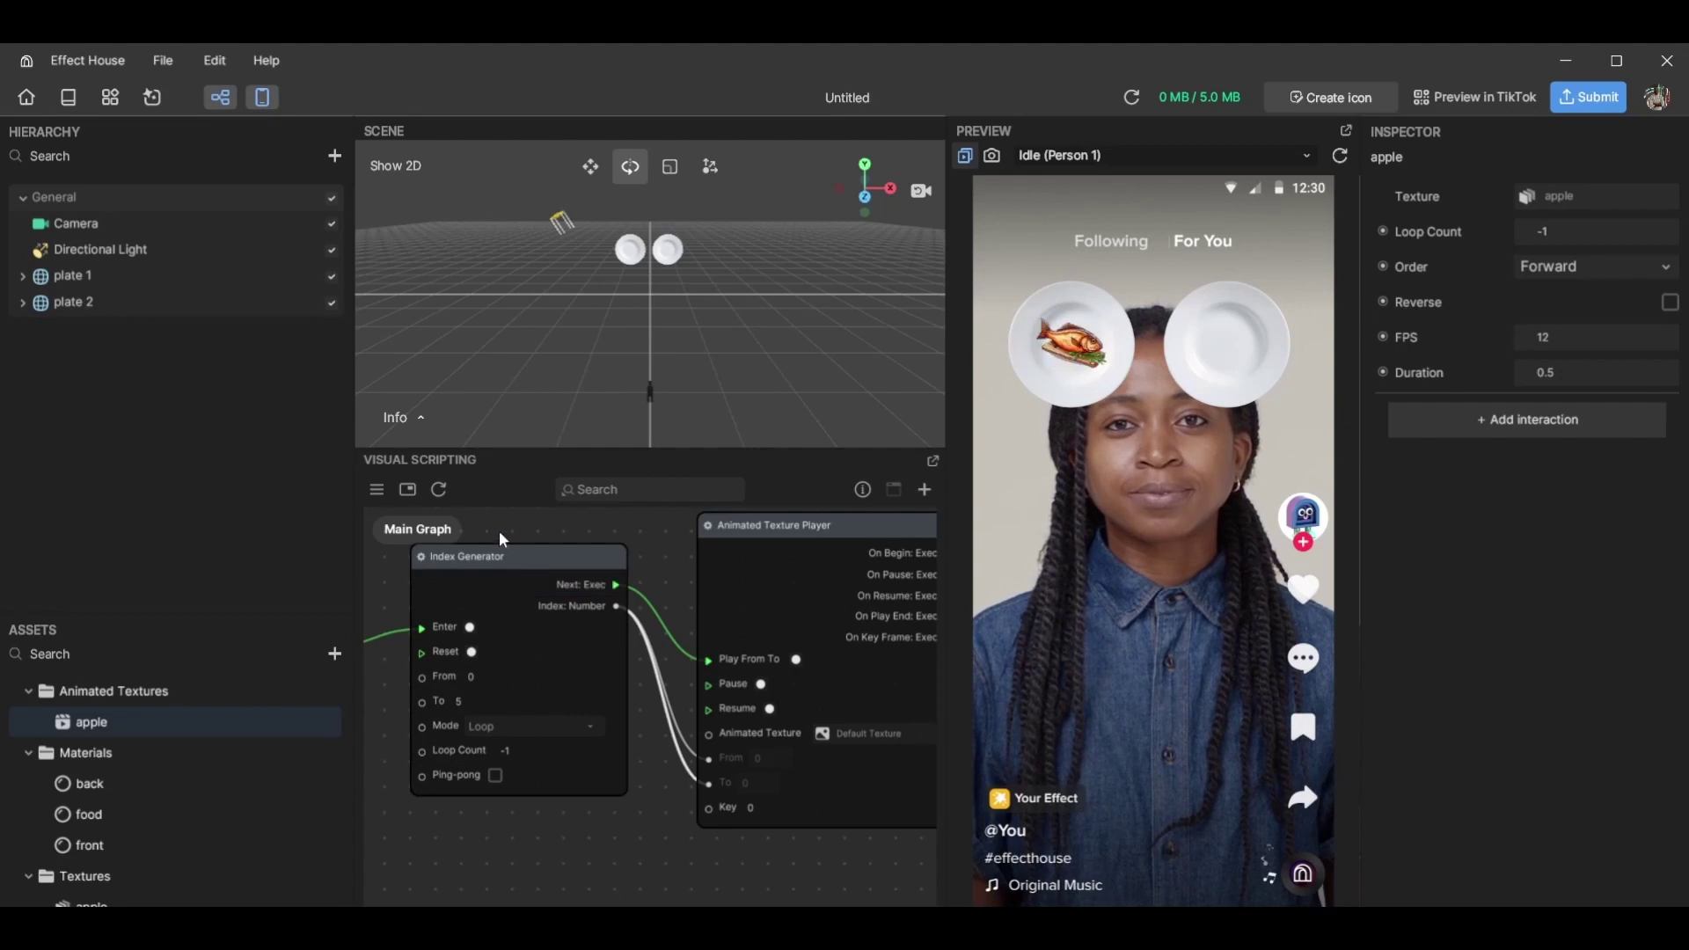
Adjust the position of the Animated Texture Player node slightly beside the Index Generator
left_click_drag(499, 531, 541, 546)
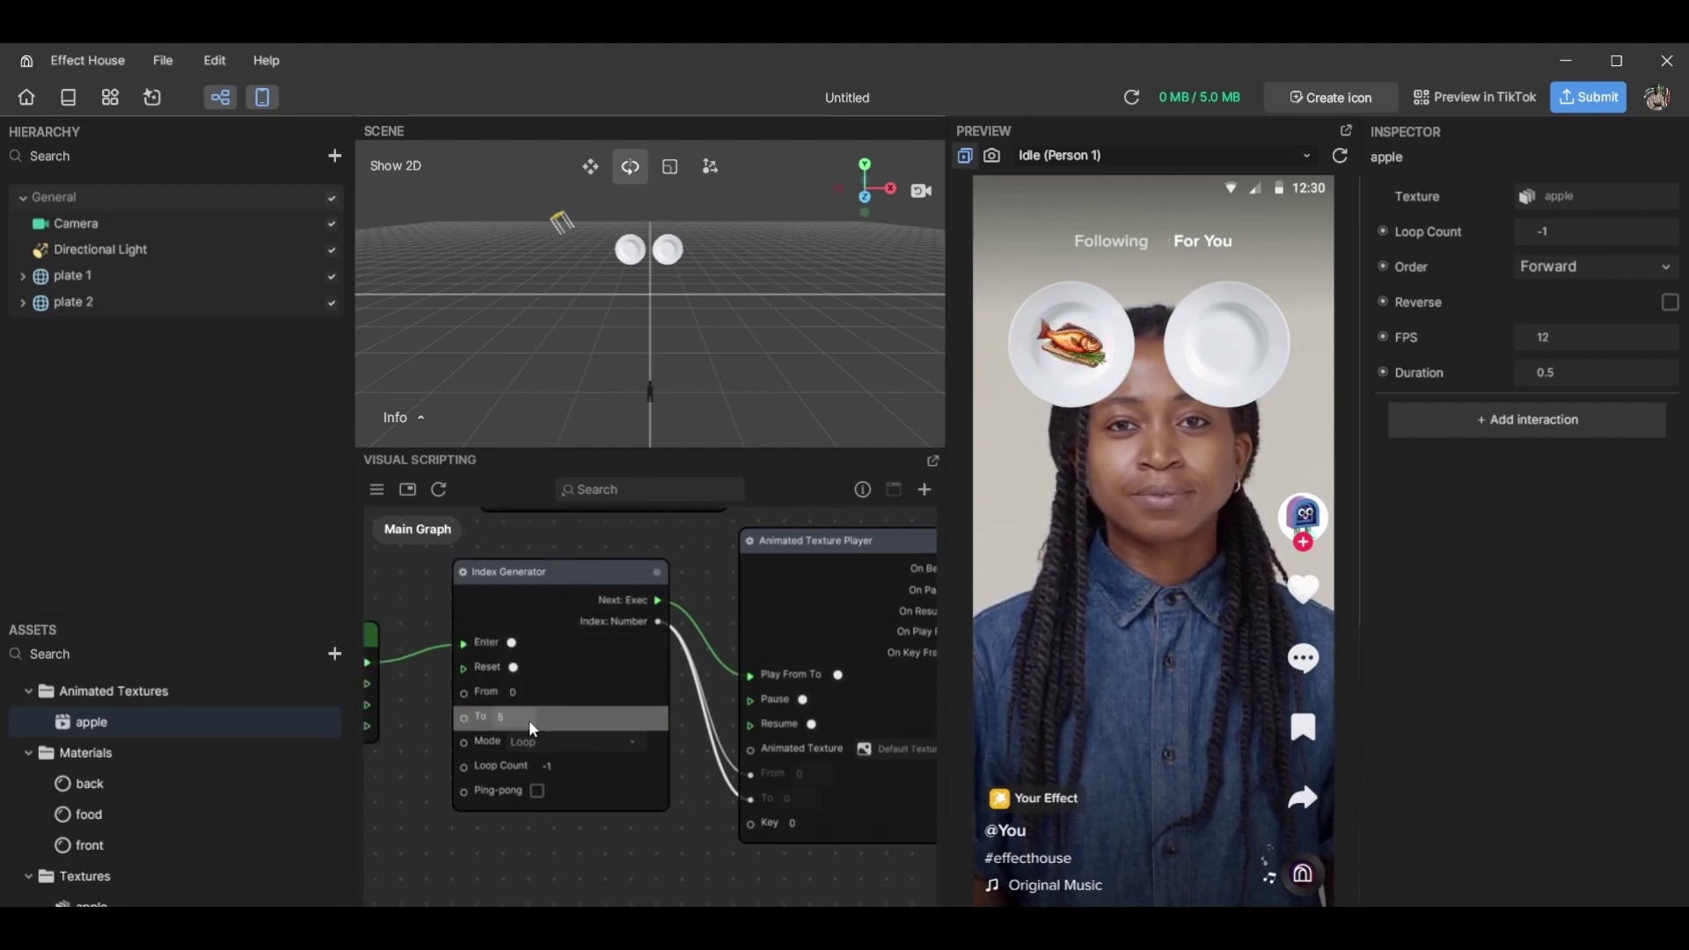
left_click_drag(732, 798, 654, 816)
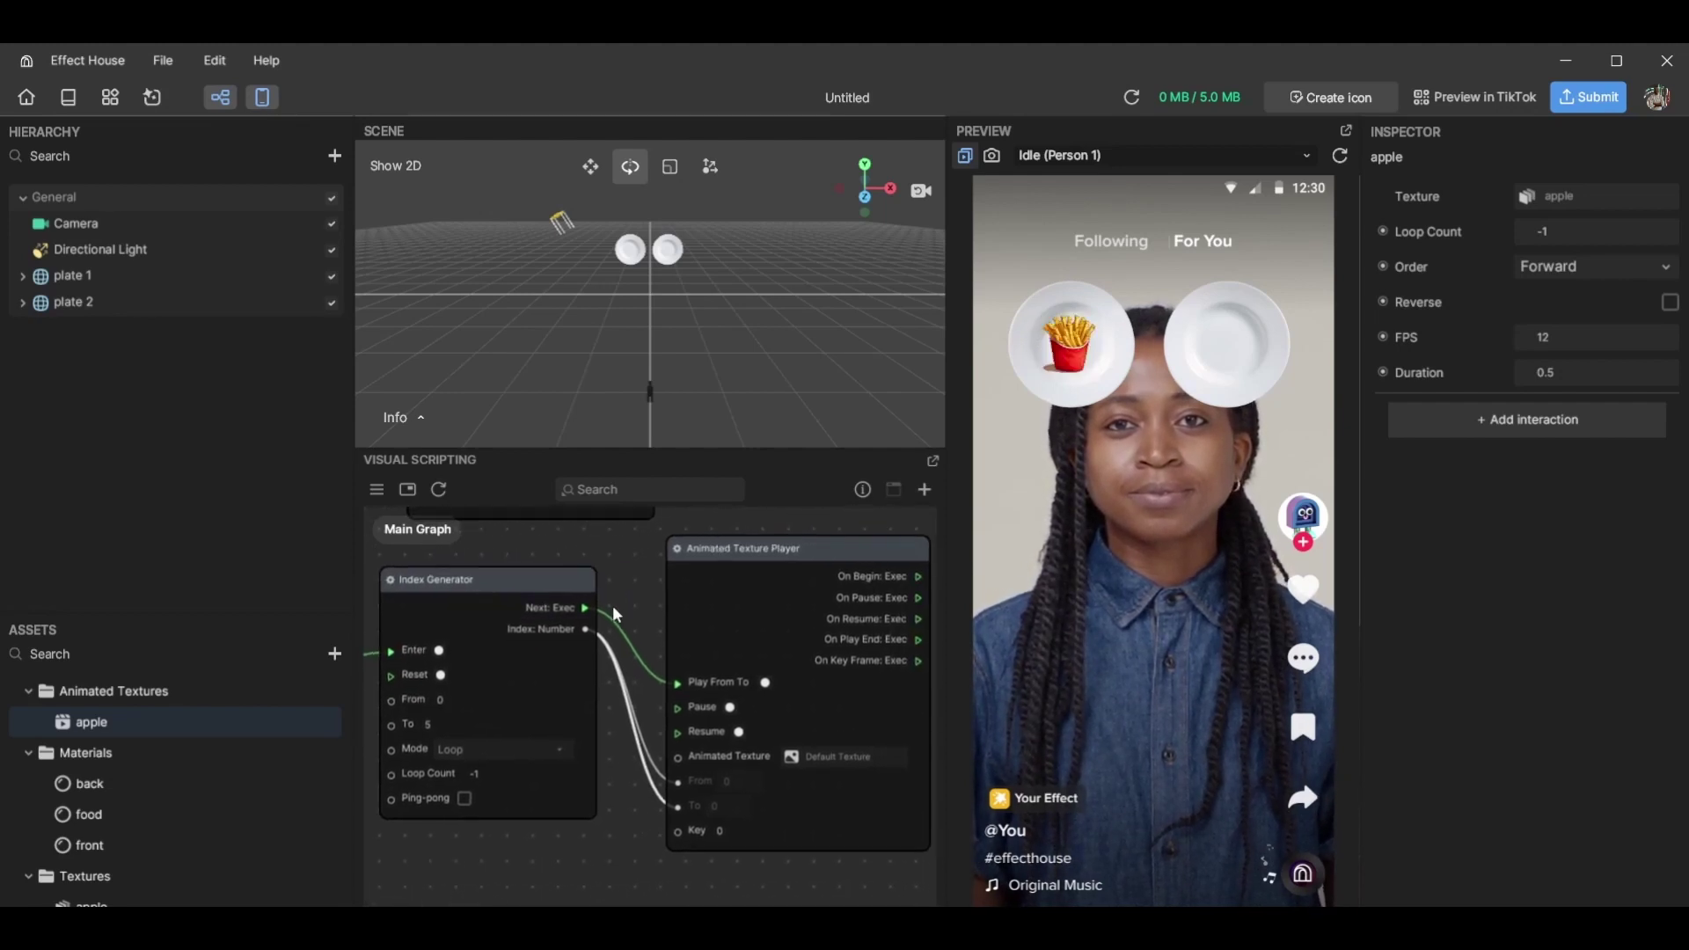
left_click_drag(748, 554, 740, 546)
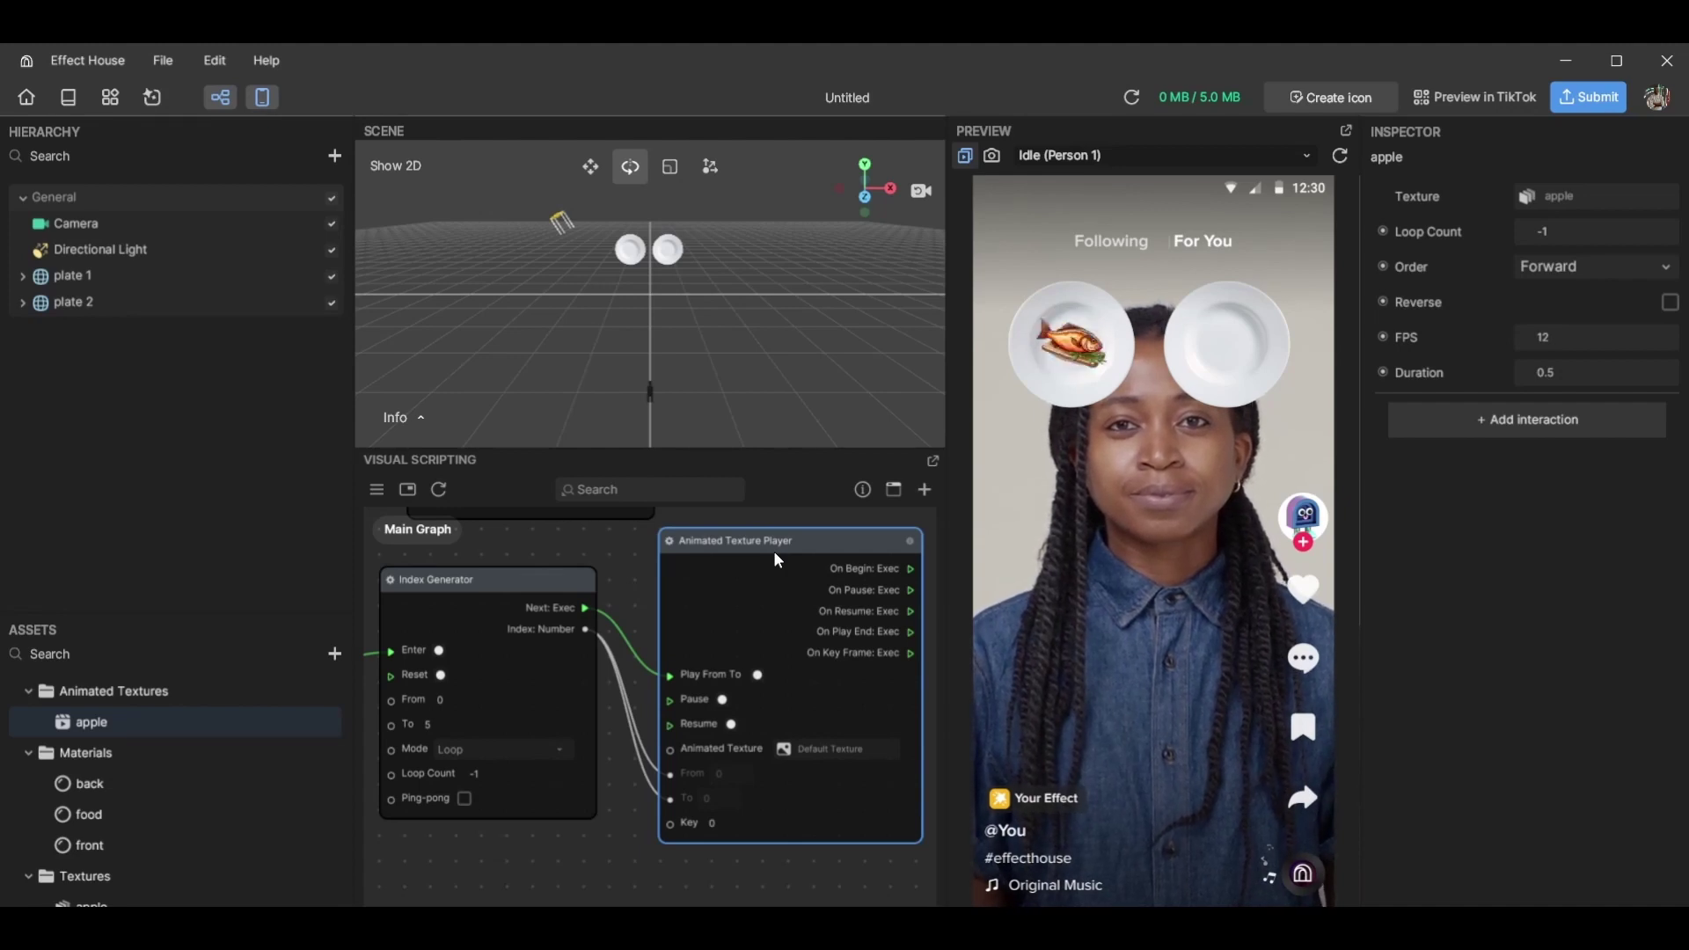
mouse_move(774, 551)
left_mouse_down()
mouse_move(731, 545)
mouse_move(785, 536)
left_mouse_up()
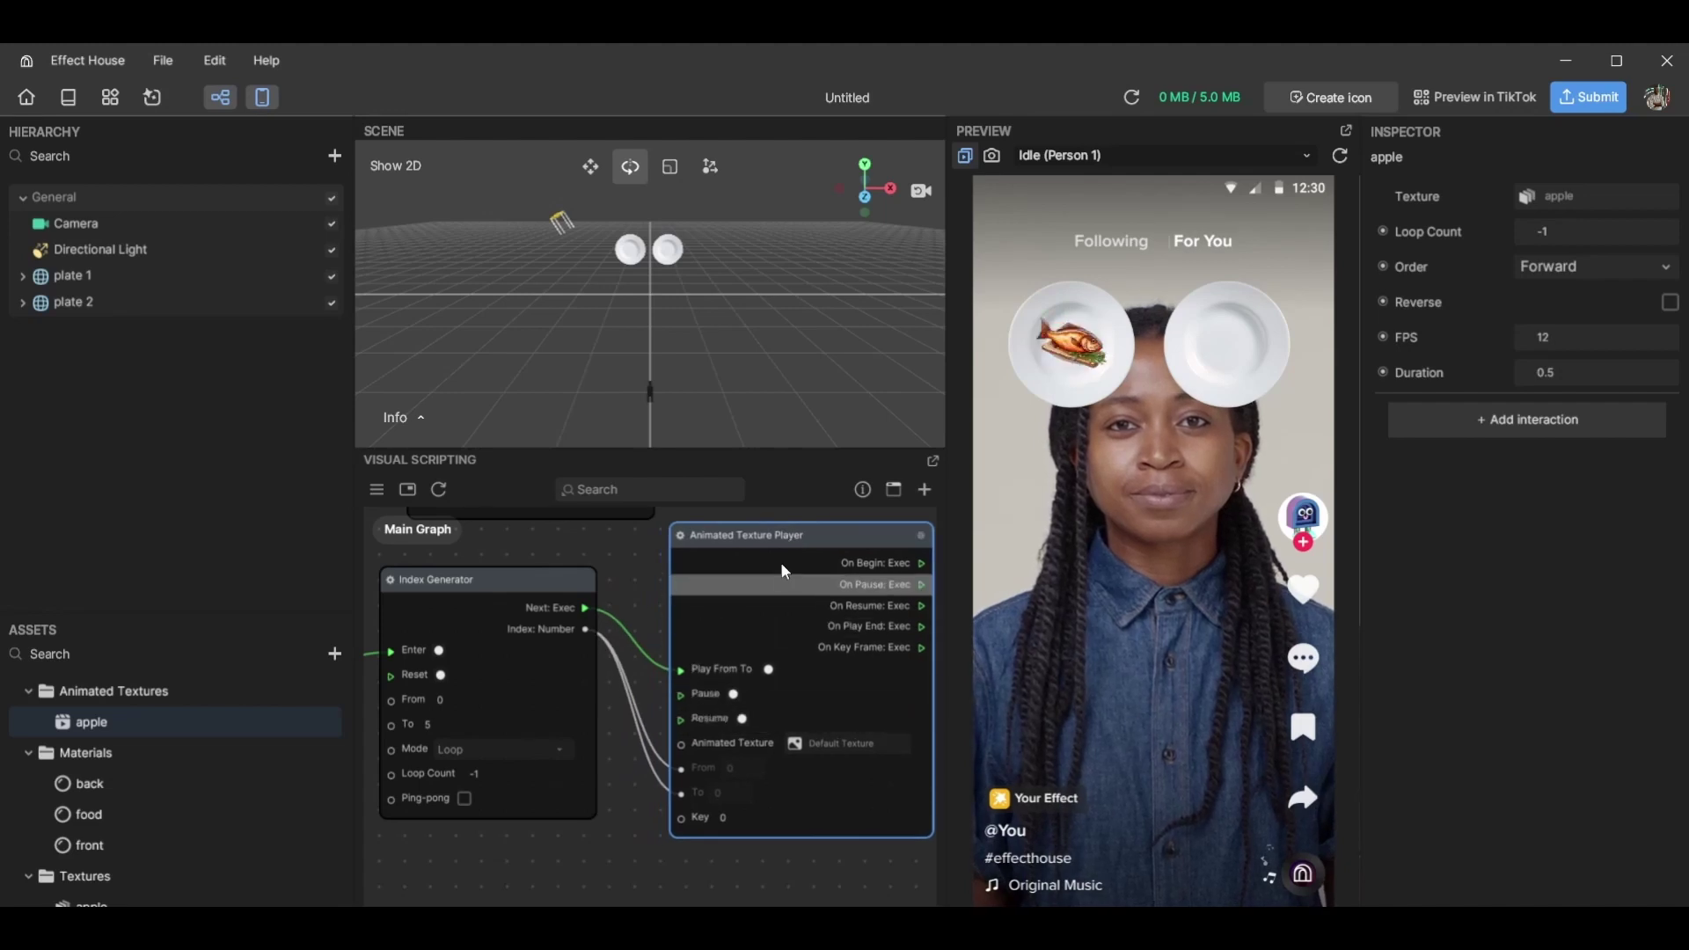
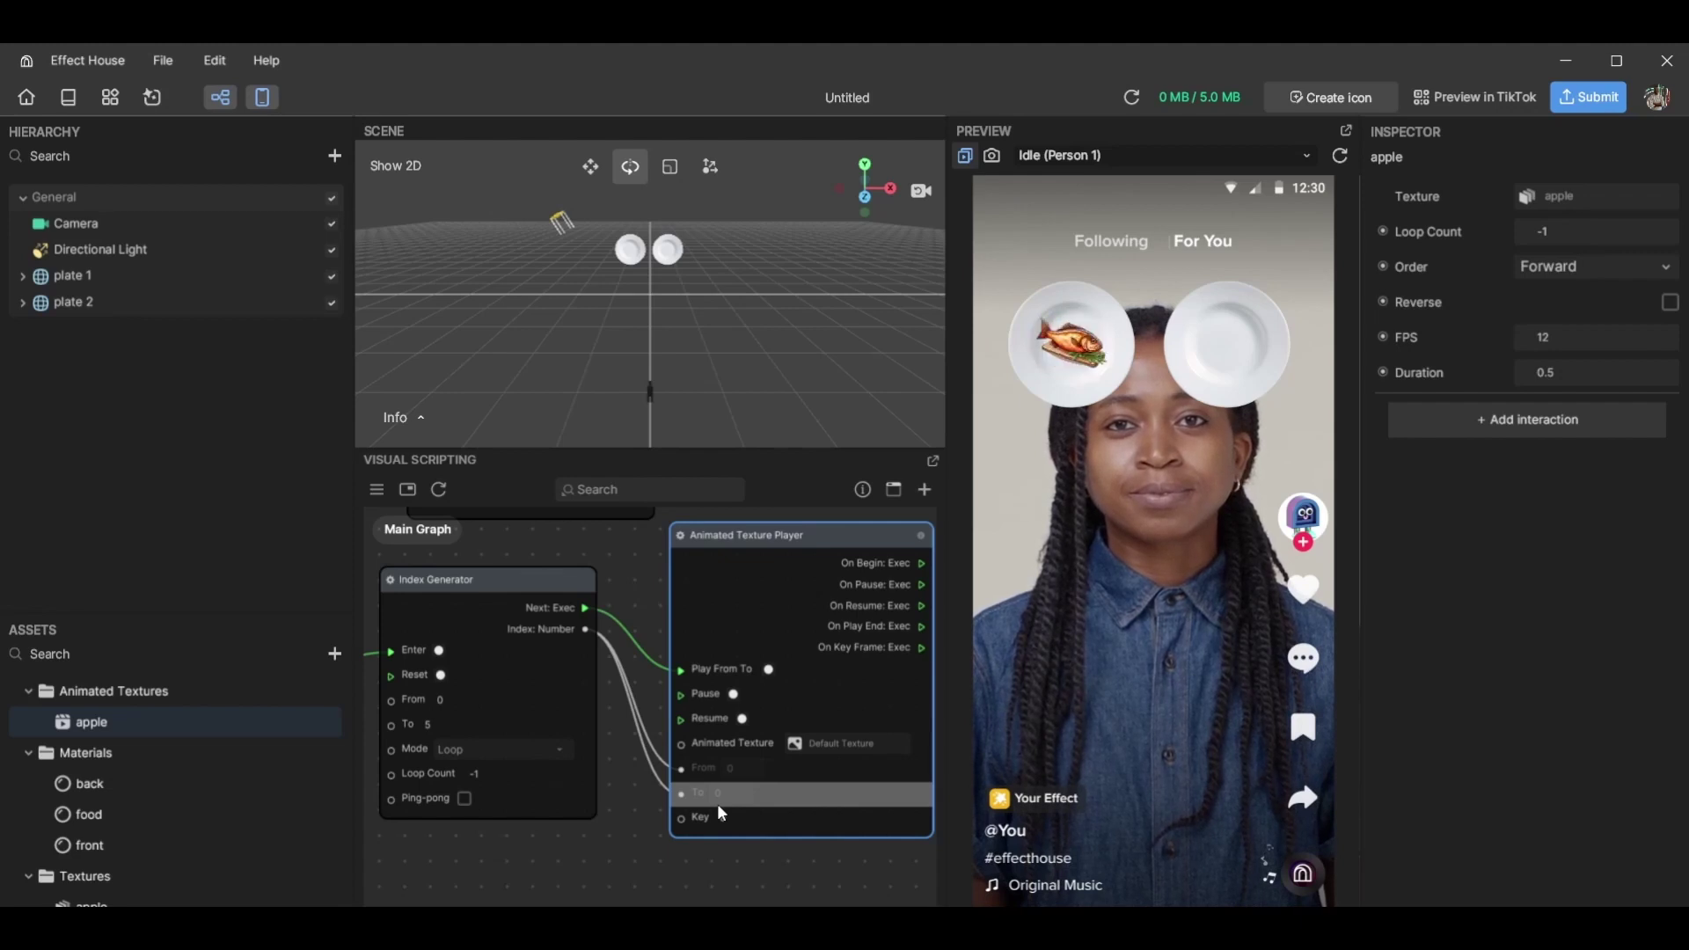
left_click_drag(524, 569, 585, 601)
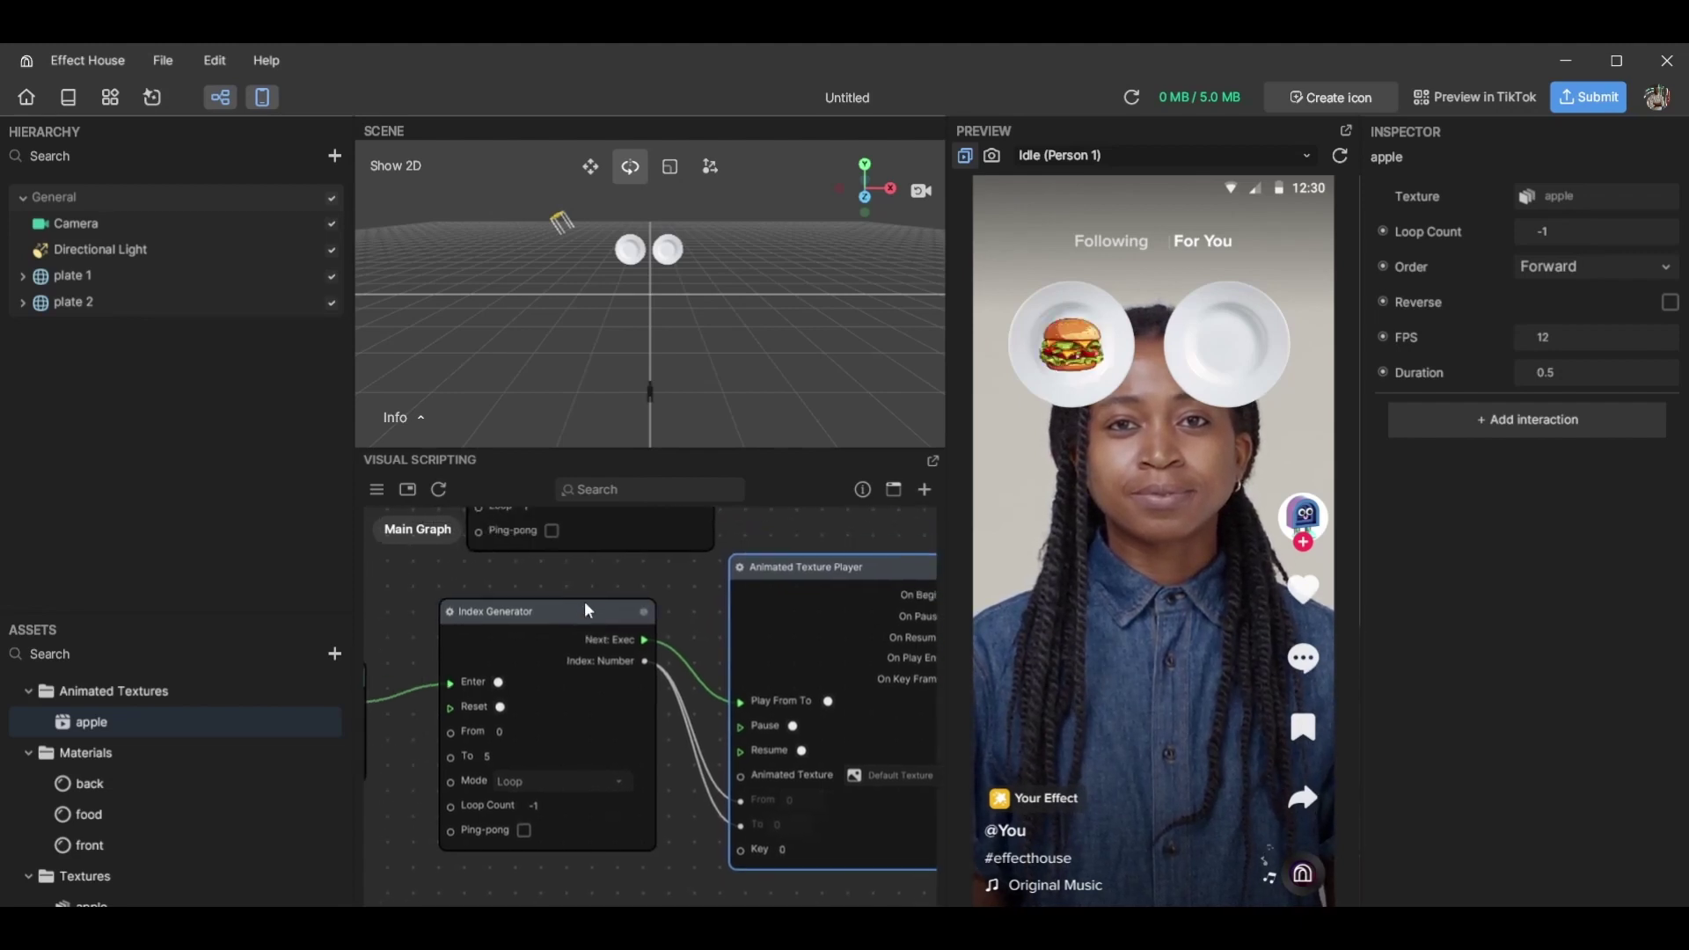
left_click_drag(408, 602, 513, 619)
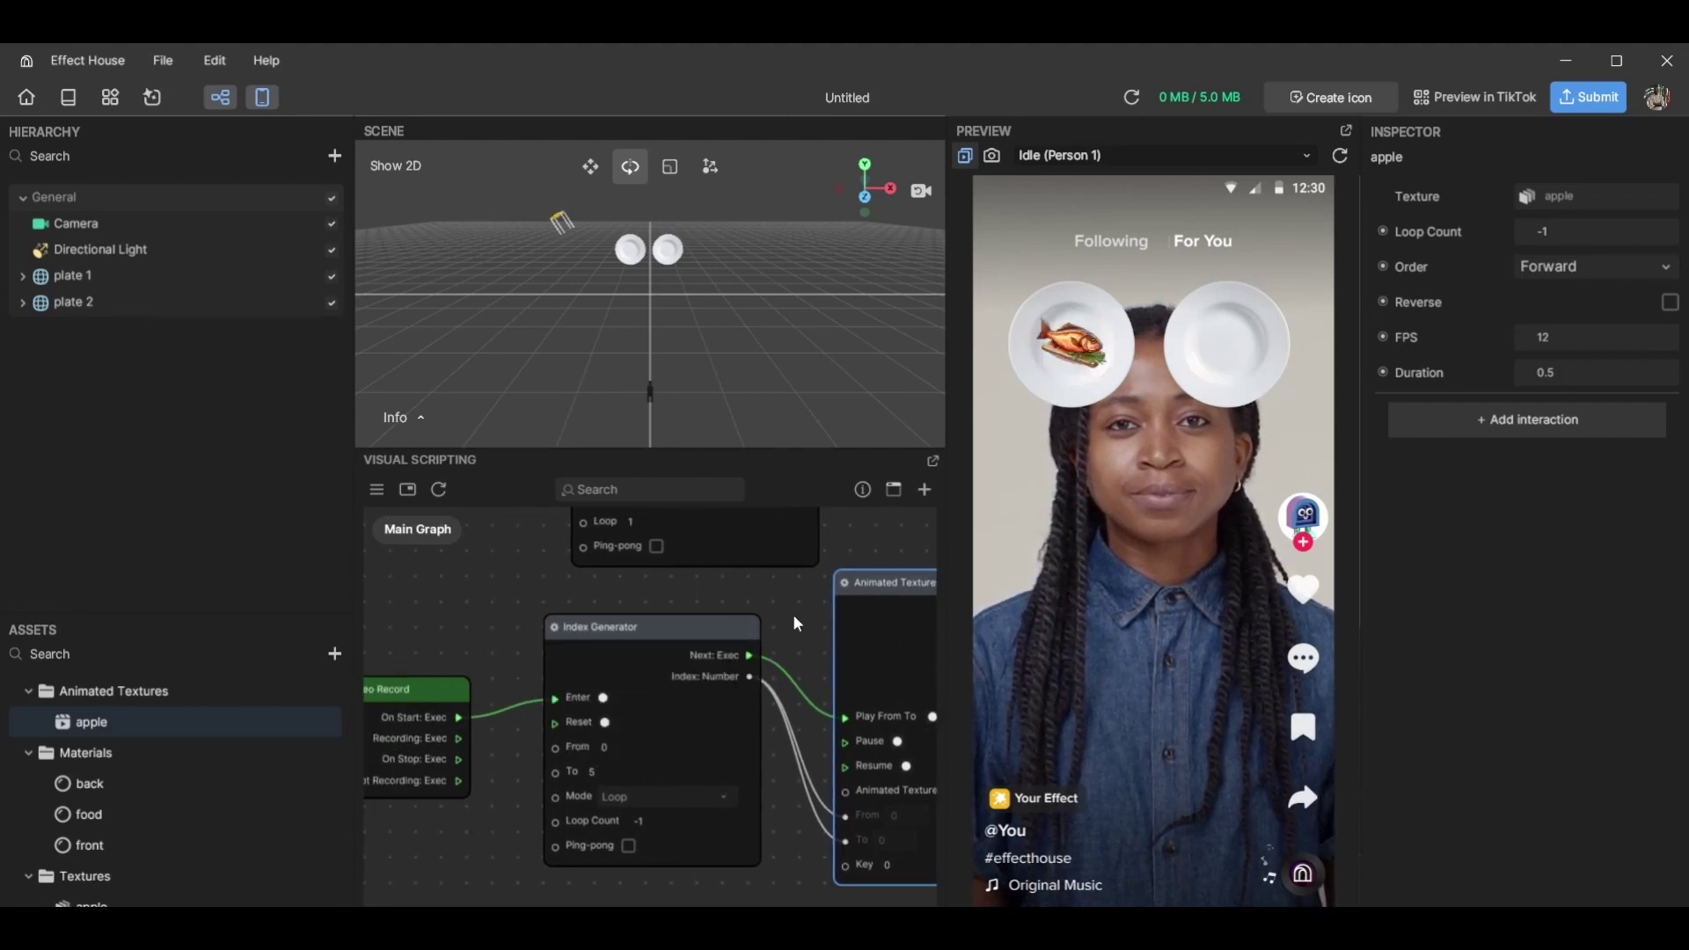
left_click_drag(793, 614, 628, 619)
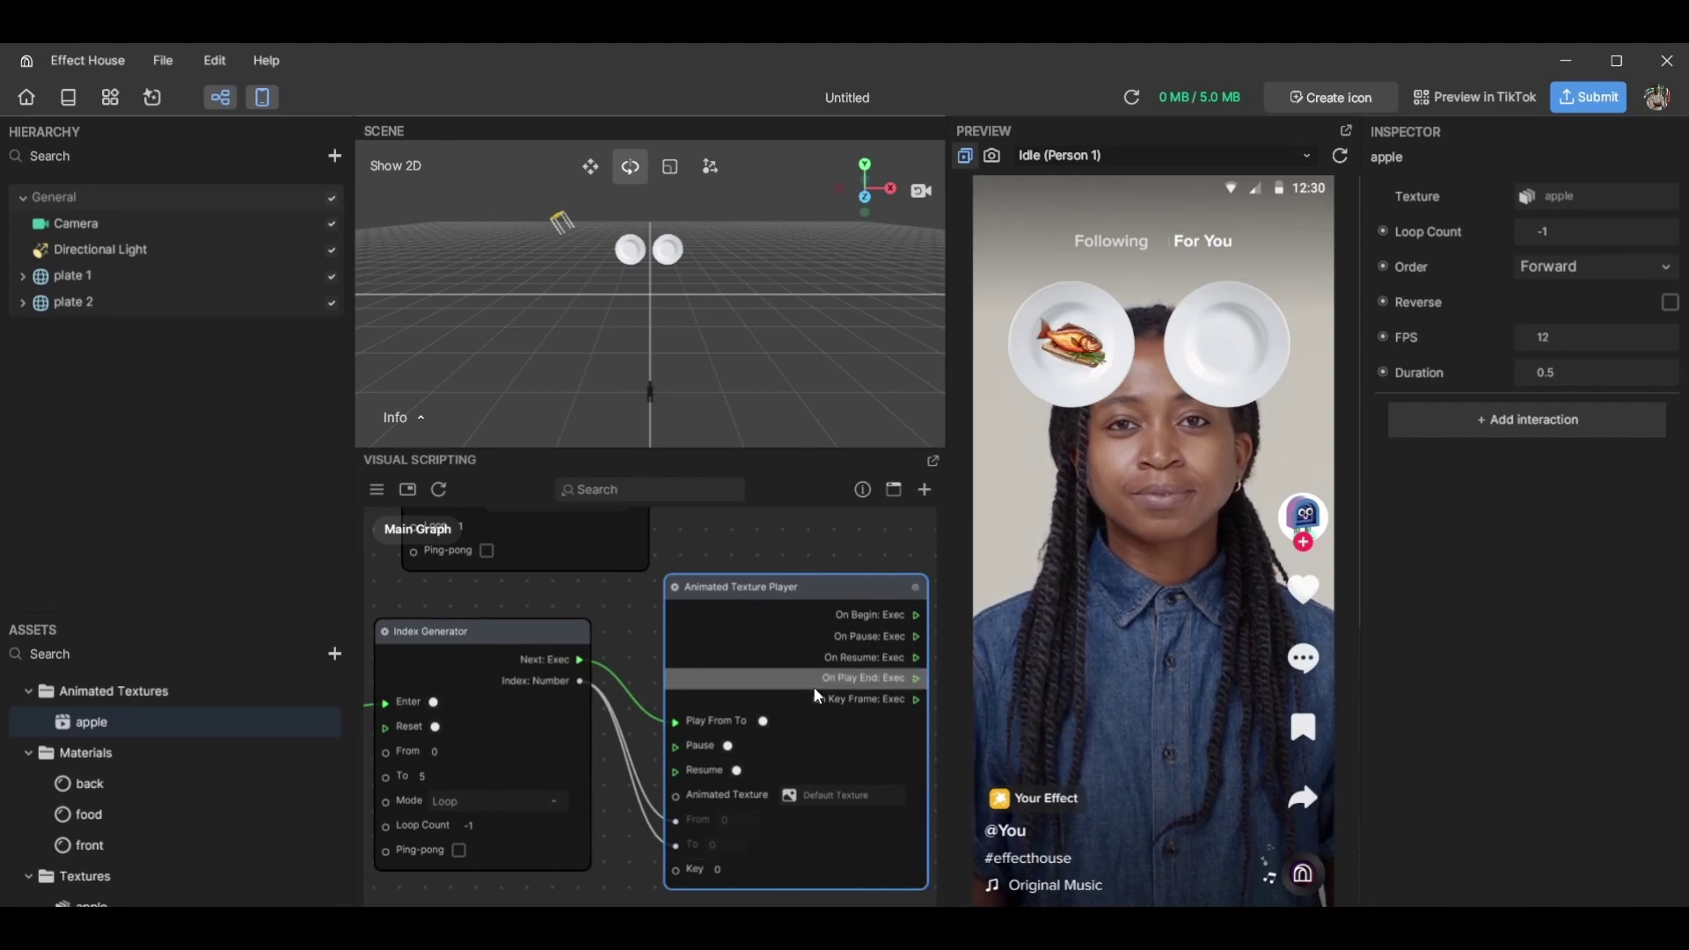
left_click(841, 798)
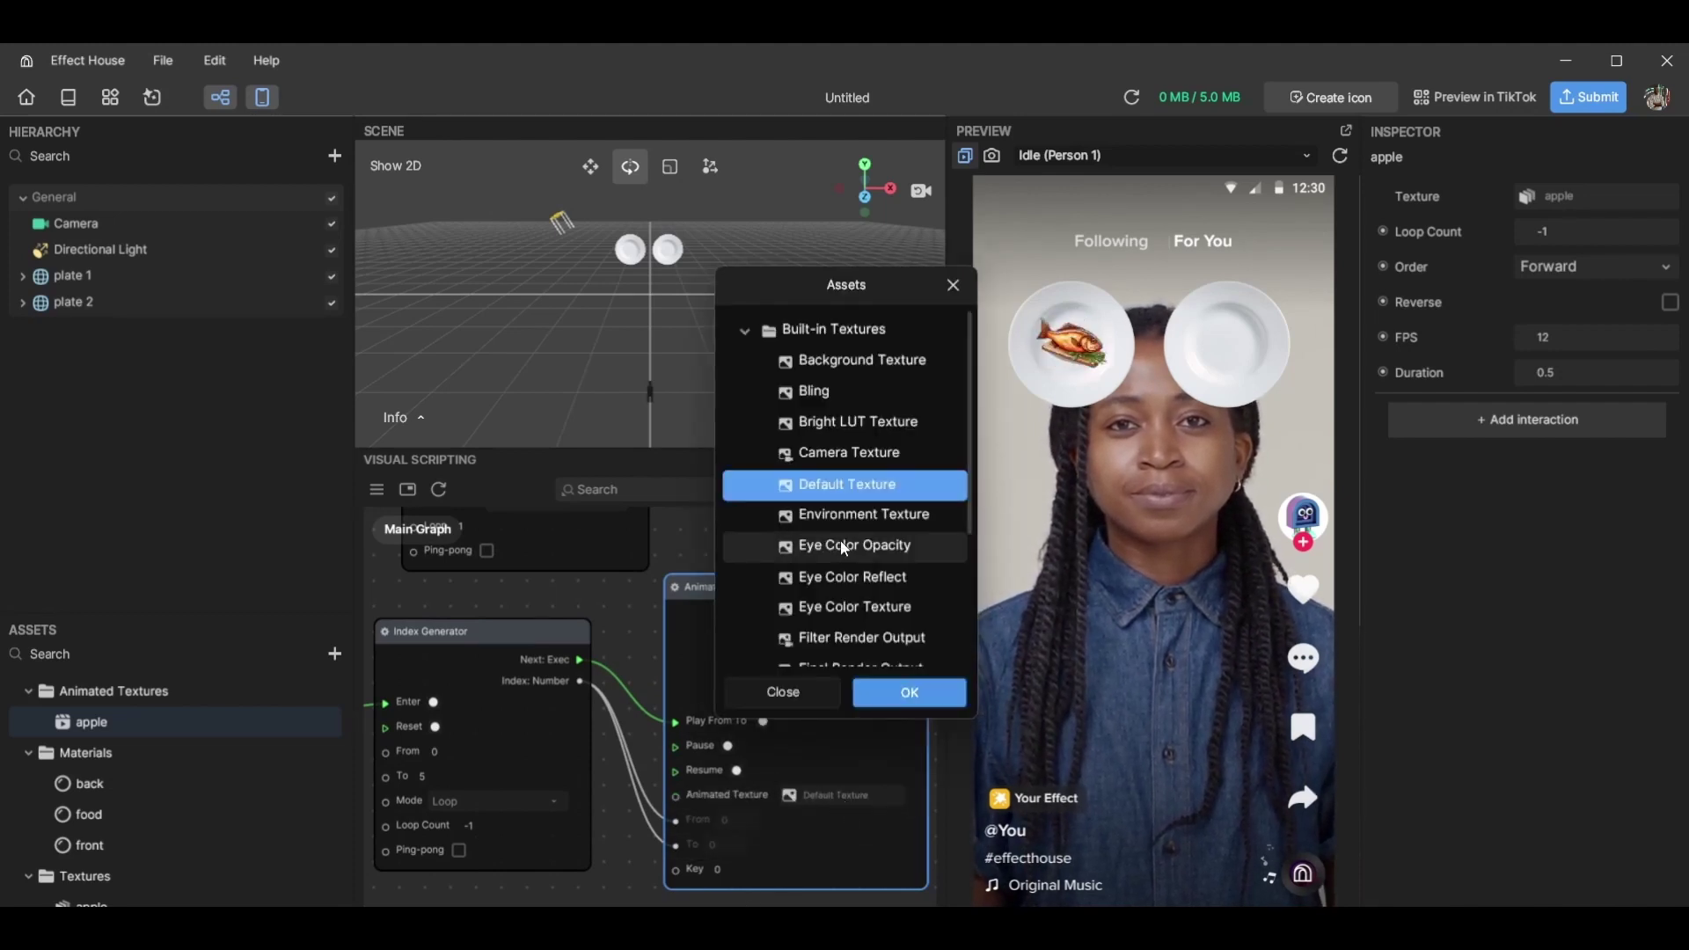
scroll(841, 540, "down", 3)
left_click(838, 591)
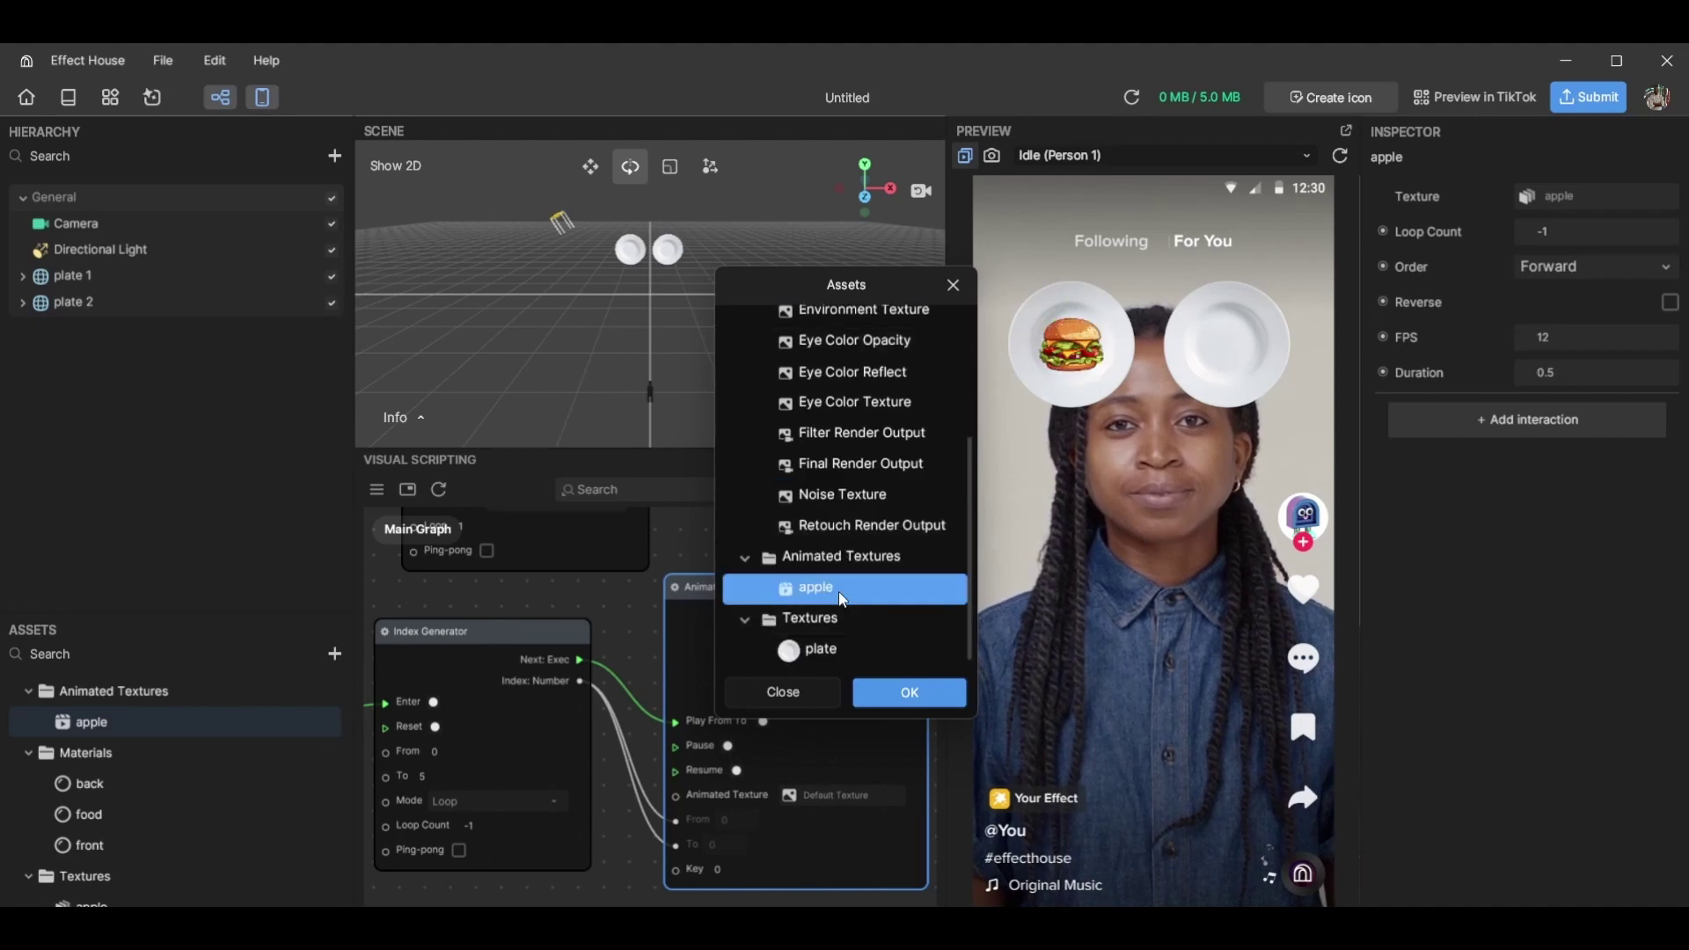
left_click(954, 284)
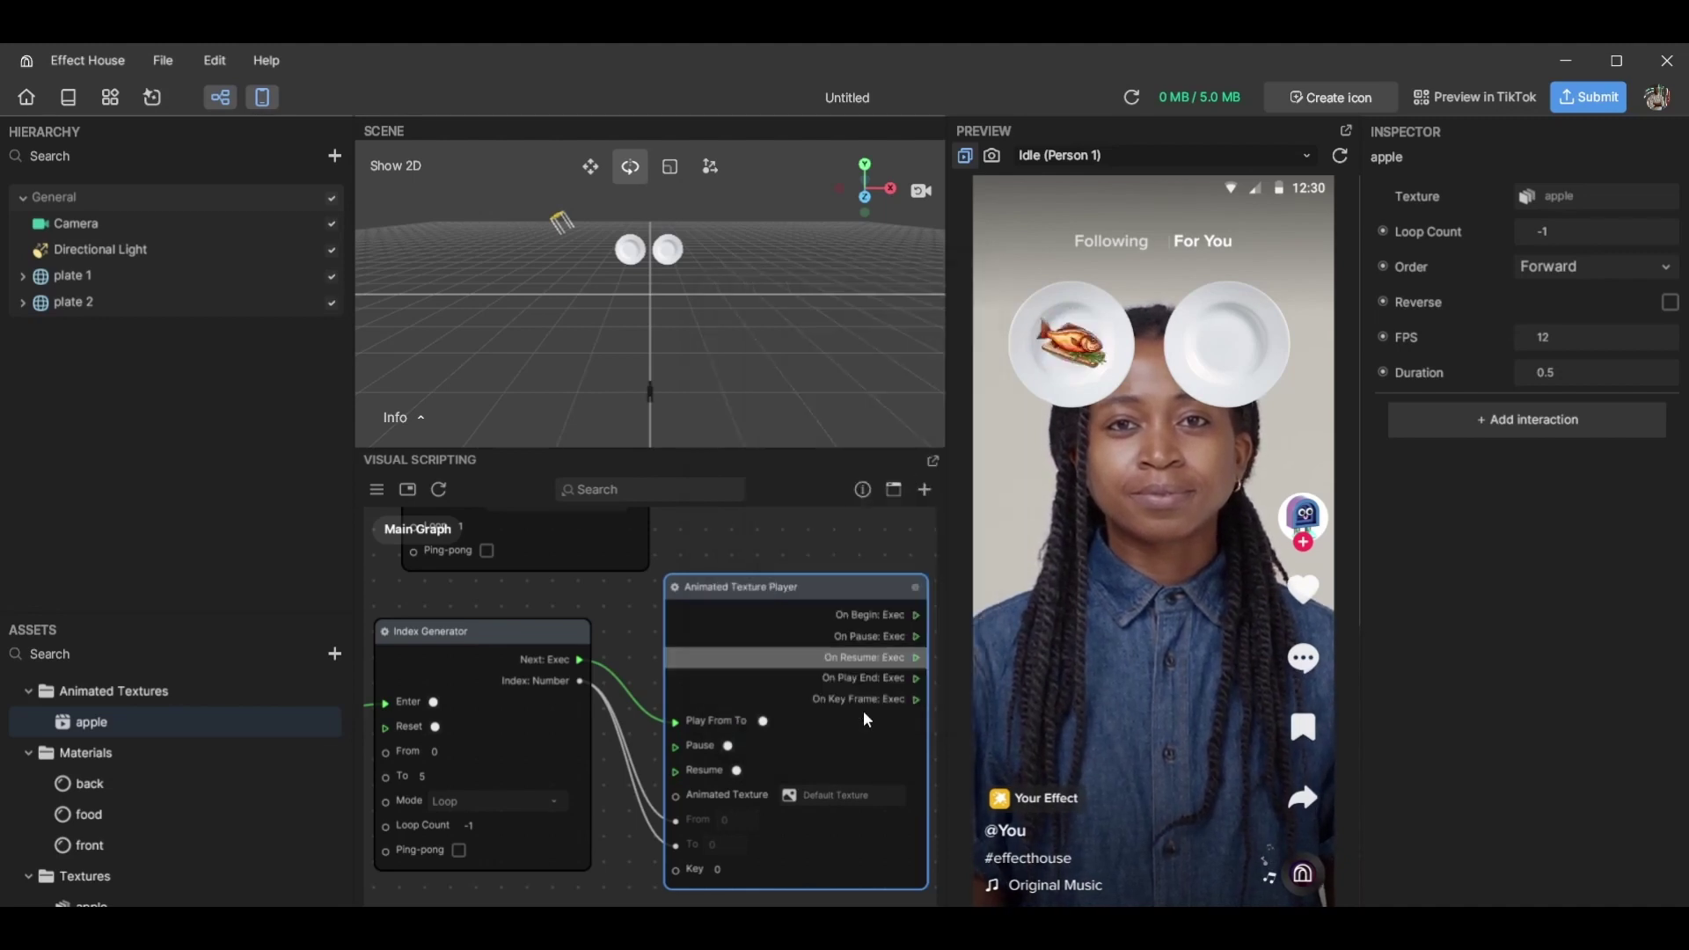
Assign the apple animated texture to the Animated Texture Player node
left_click(836, 795)
scroll(857, 628, "down", 3)
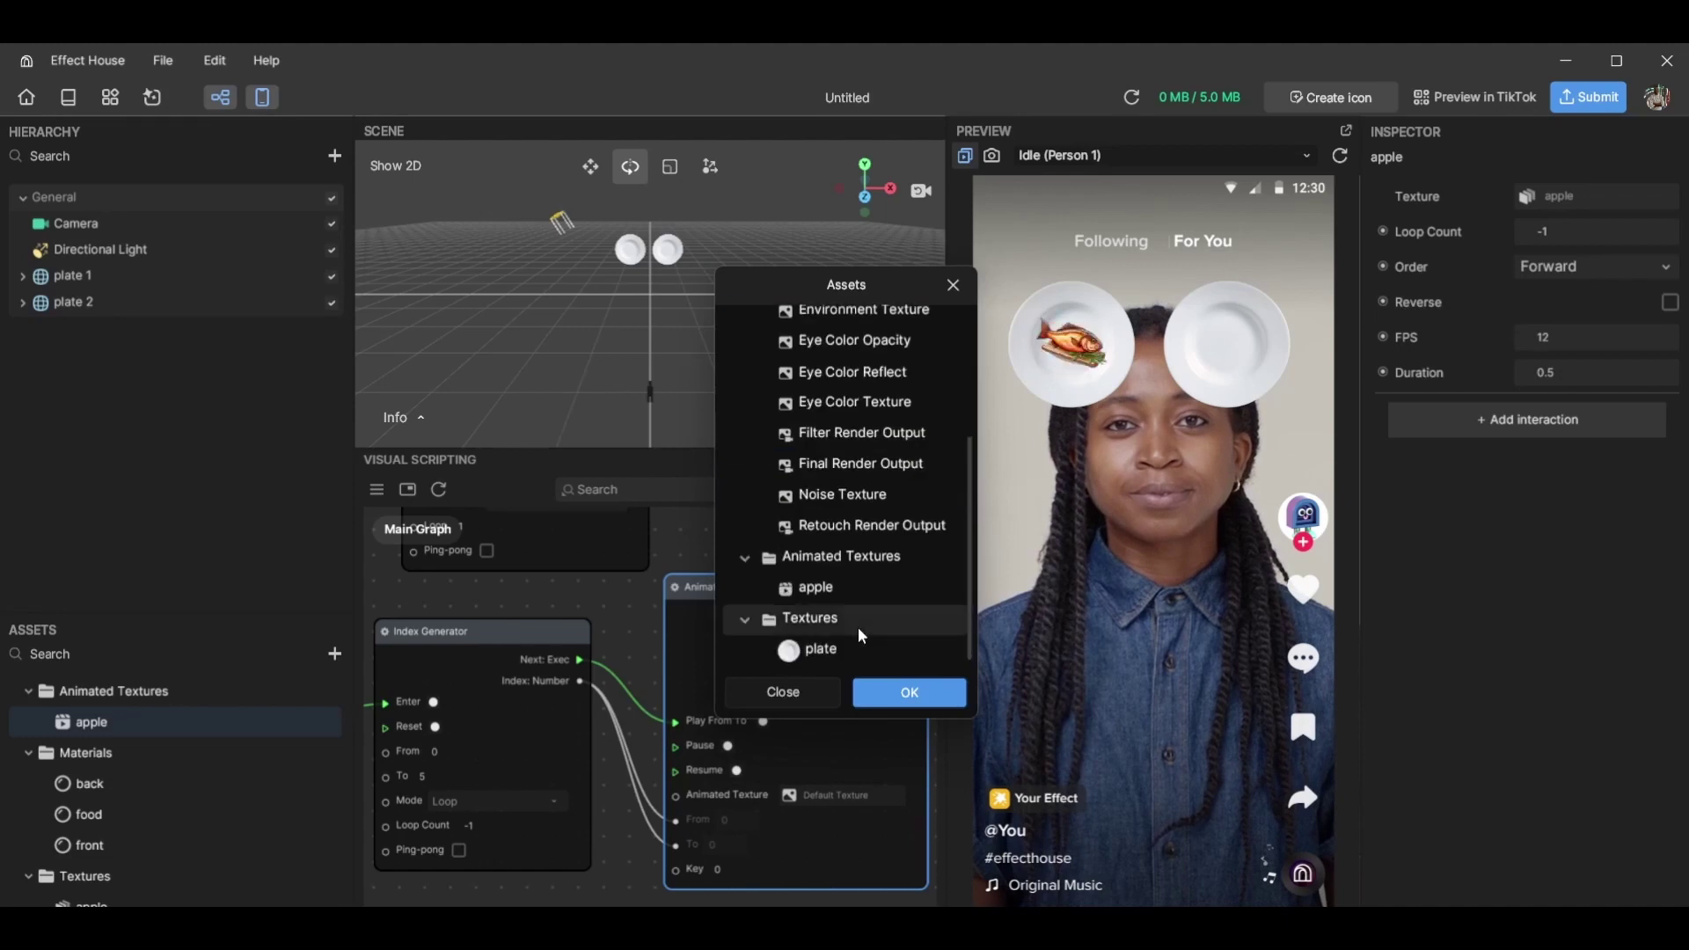
left_click(845, 602)
left_click(880, 695)
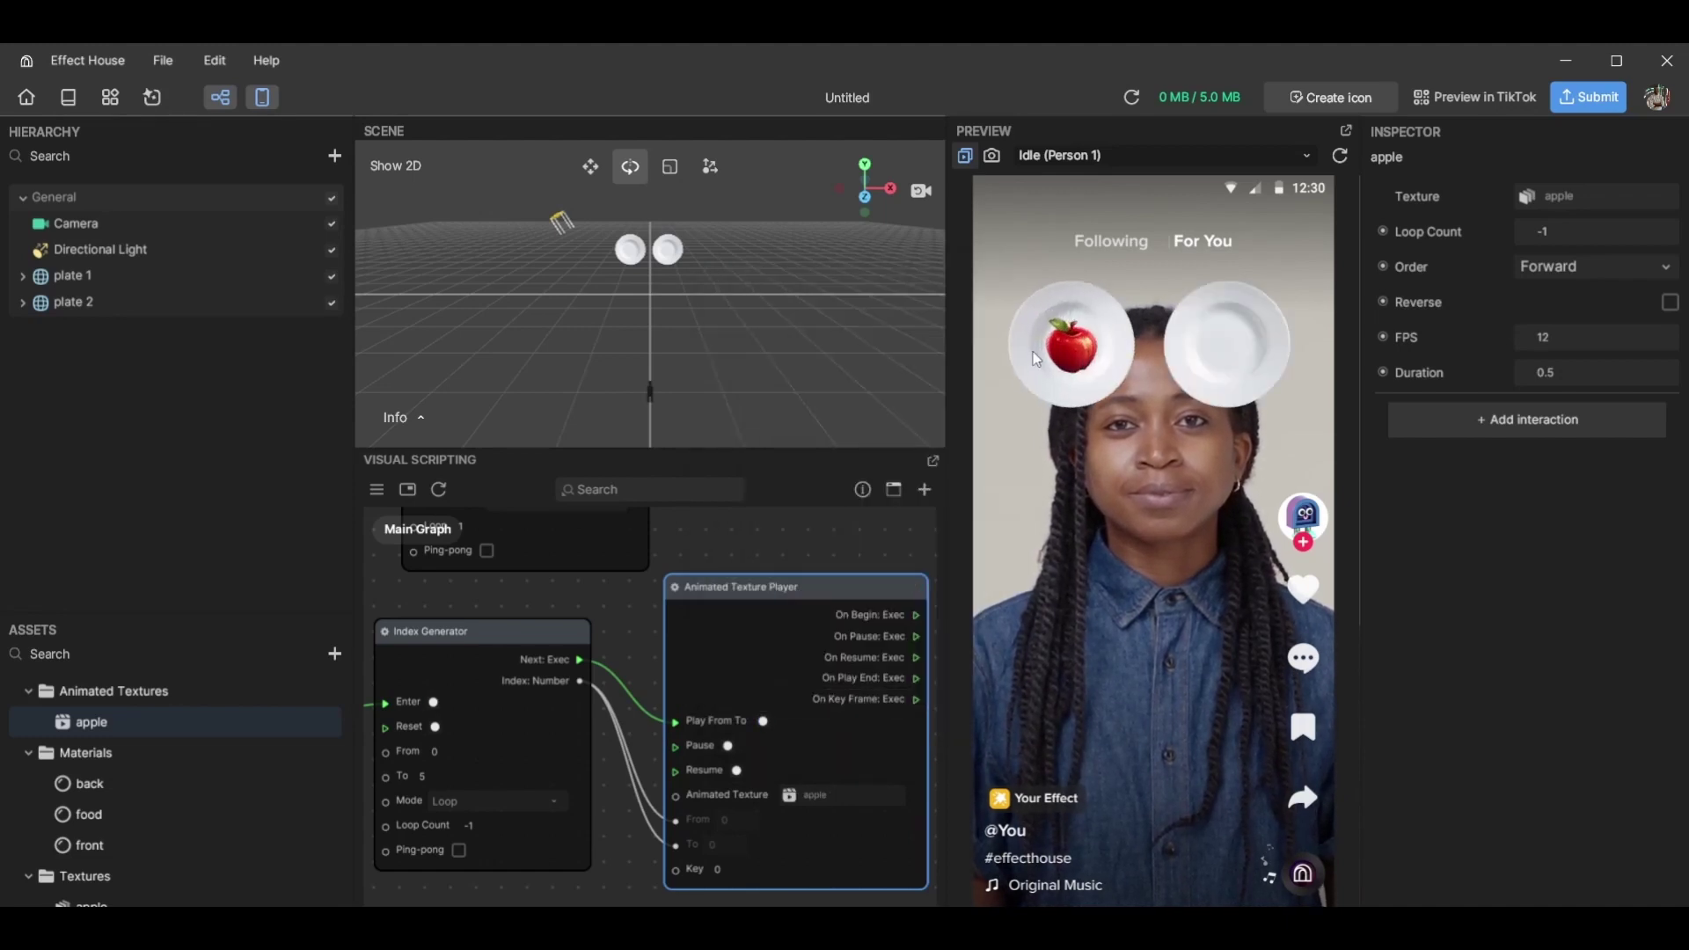
middle_click_drag(601, 614, 933, 611)
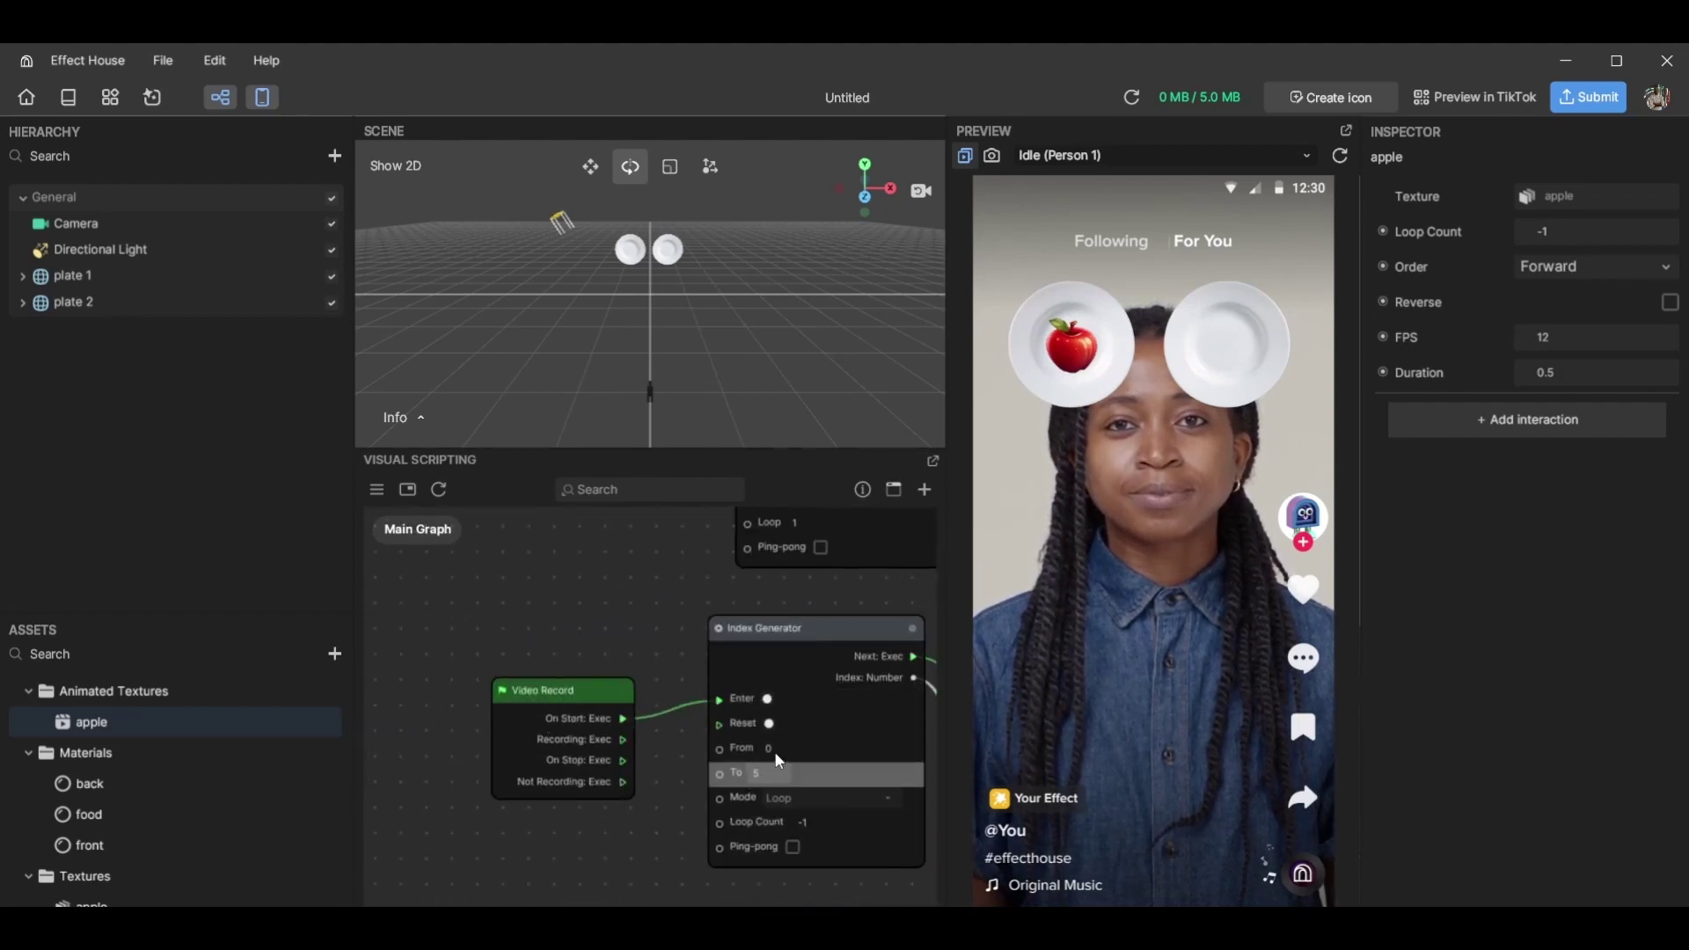
middle_click_drag(812, 619, 409, 578)
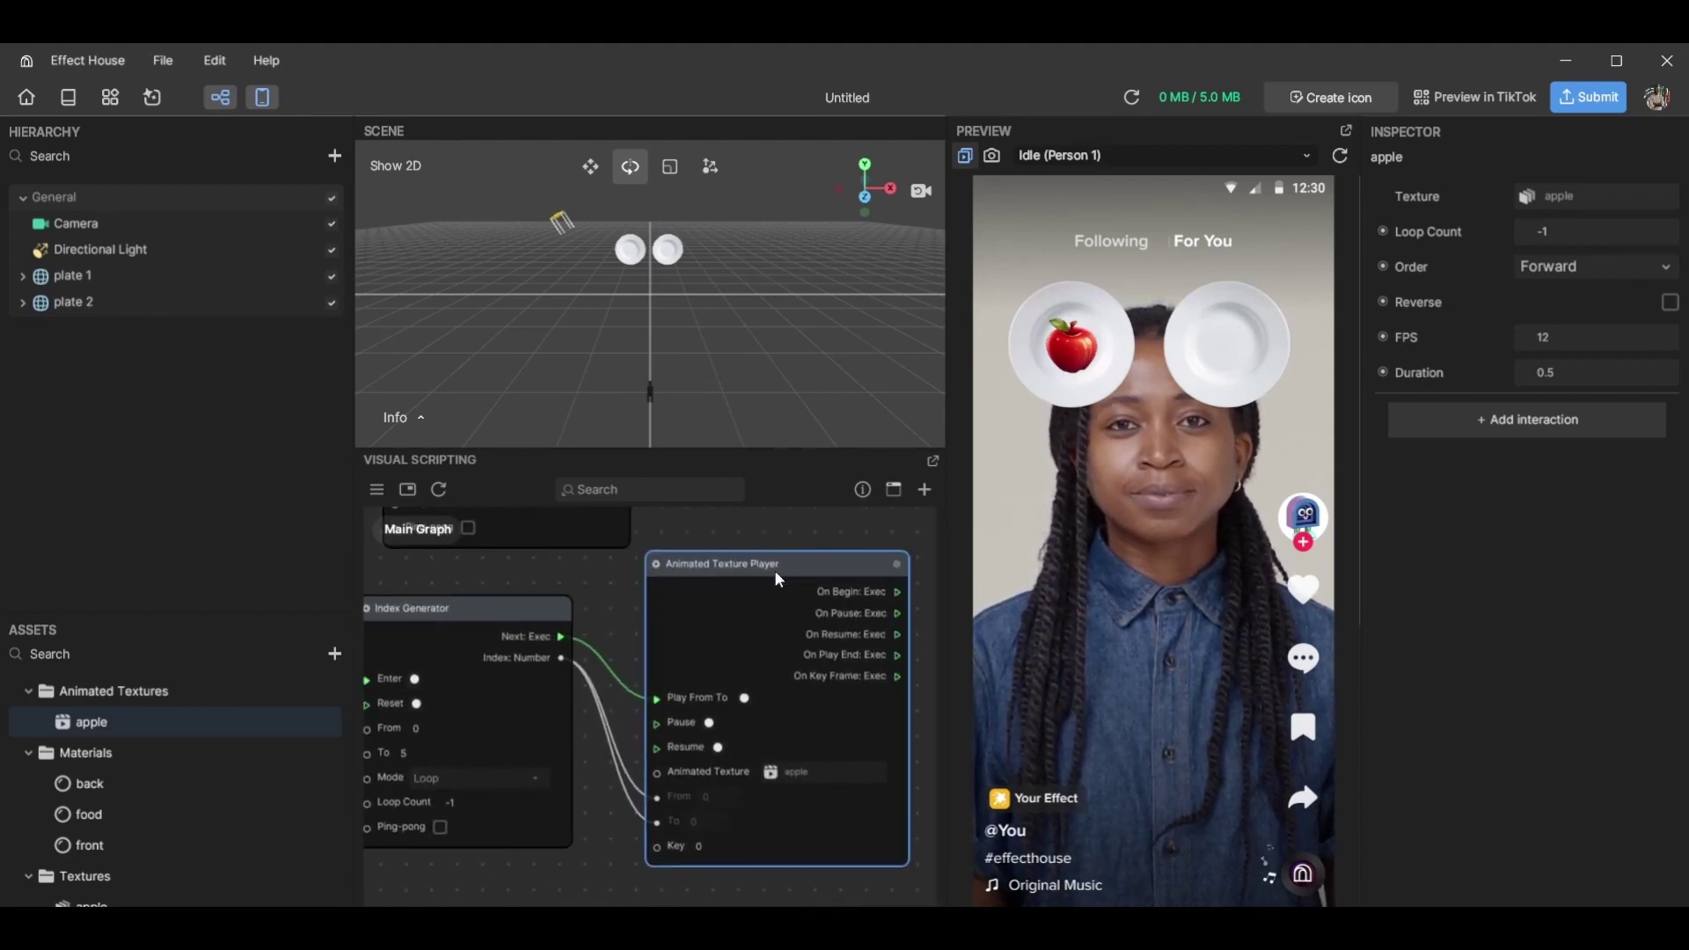
Move the Animated Texture Player node slightly upward beside the Index Generator and restart the effect preview
left_click_drag(775, 570, 783, 552)
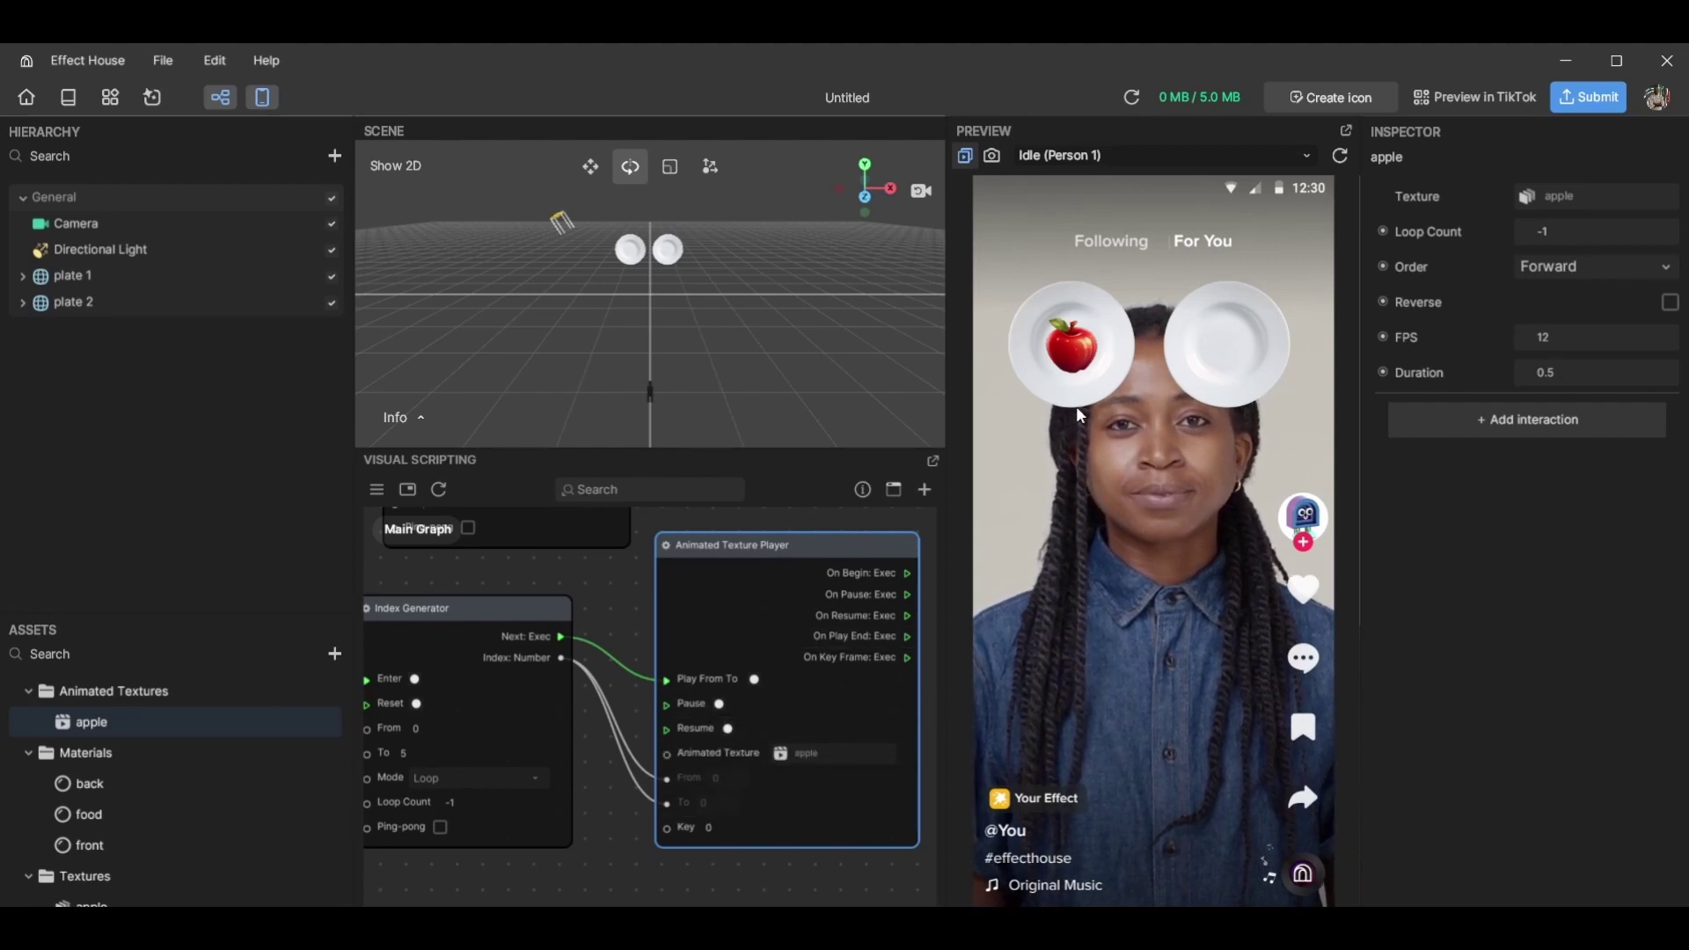
middle_click_drag(843, 521, 752, 548)
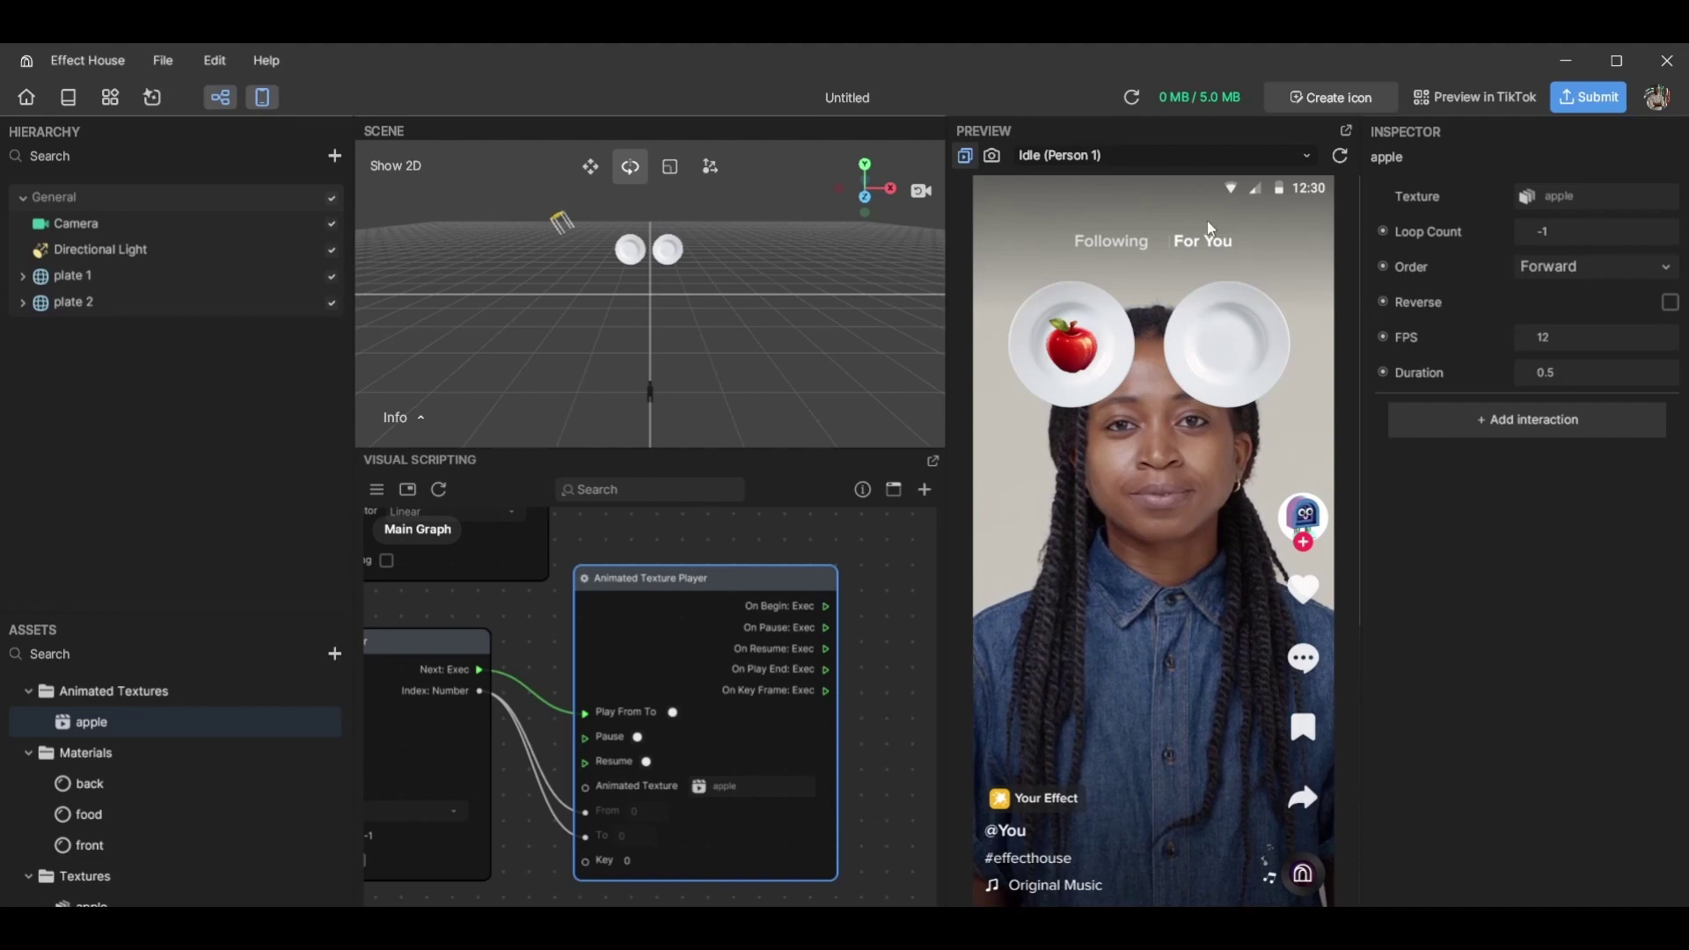
left_click(1352, 163)
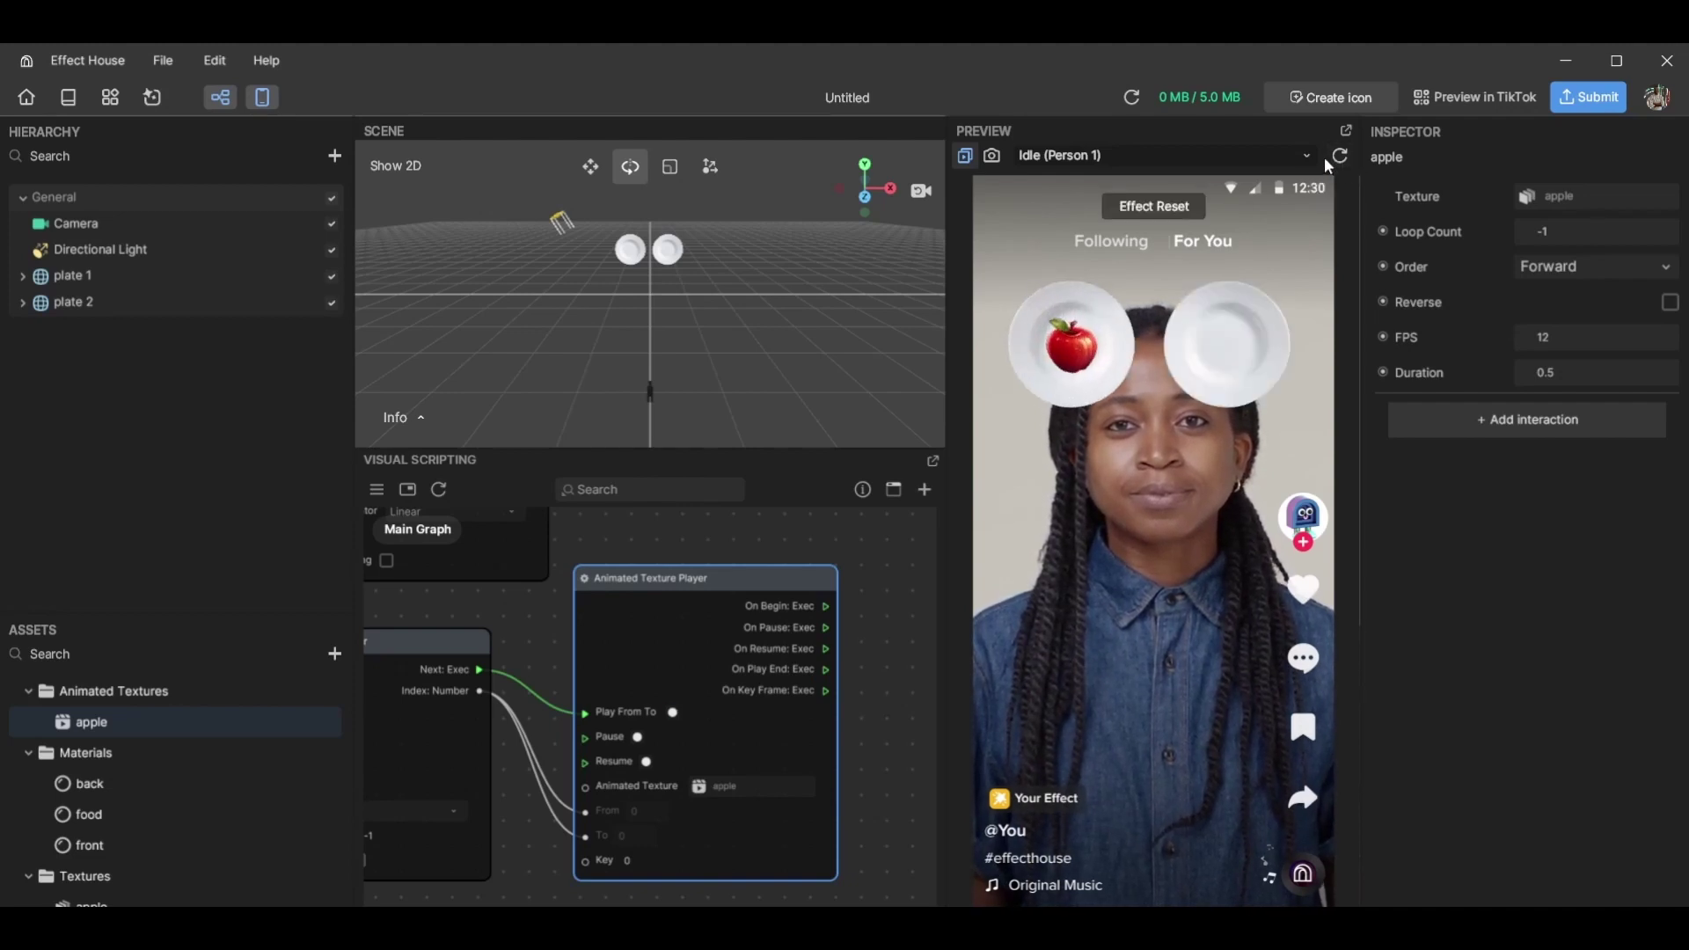
left_click(1337, 162)
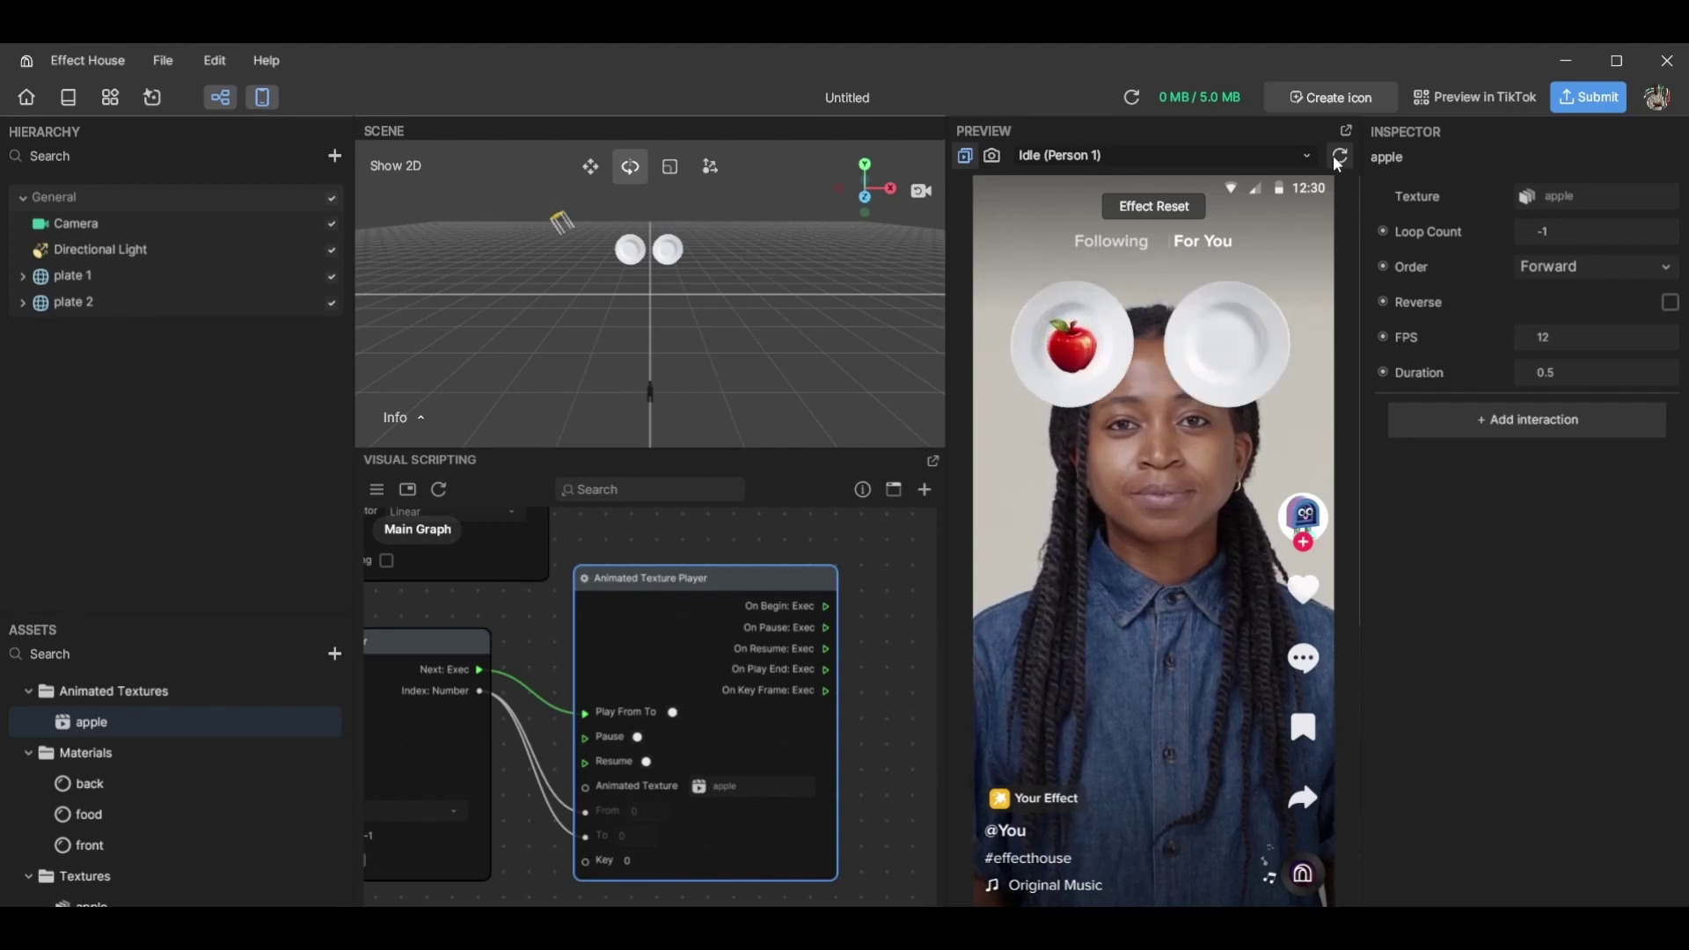
Read the Index Generator node's description and examine its available mode options
scroll(418, 632, "down", 2)
left_click_drag(417, 624, 658, 617)
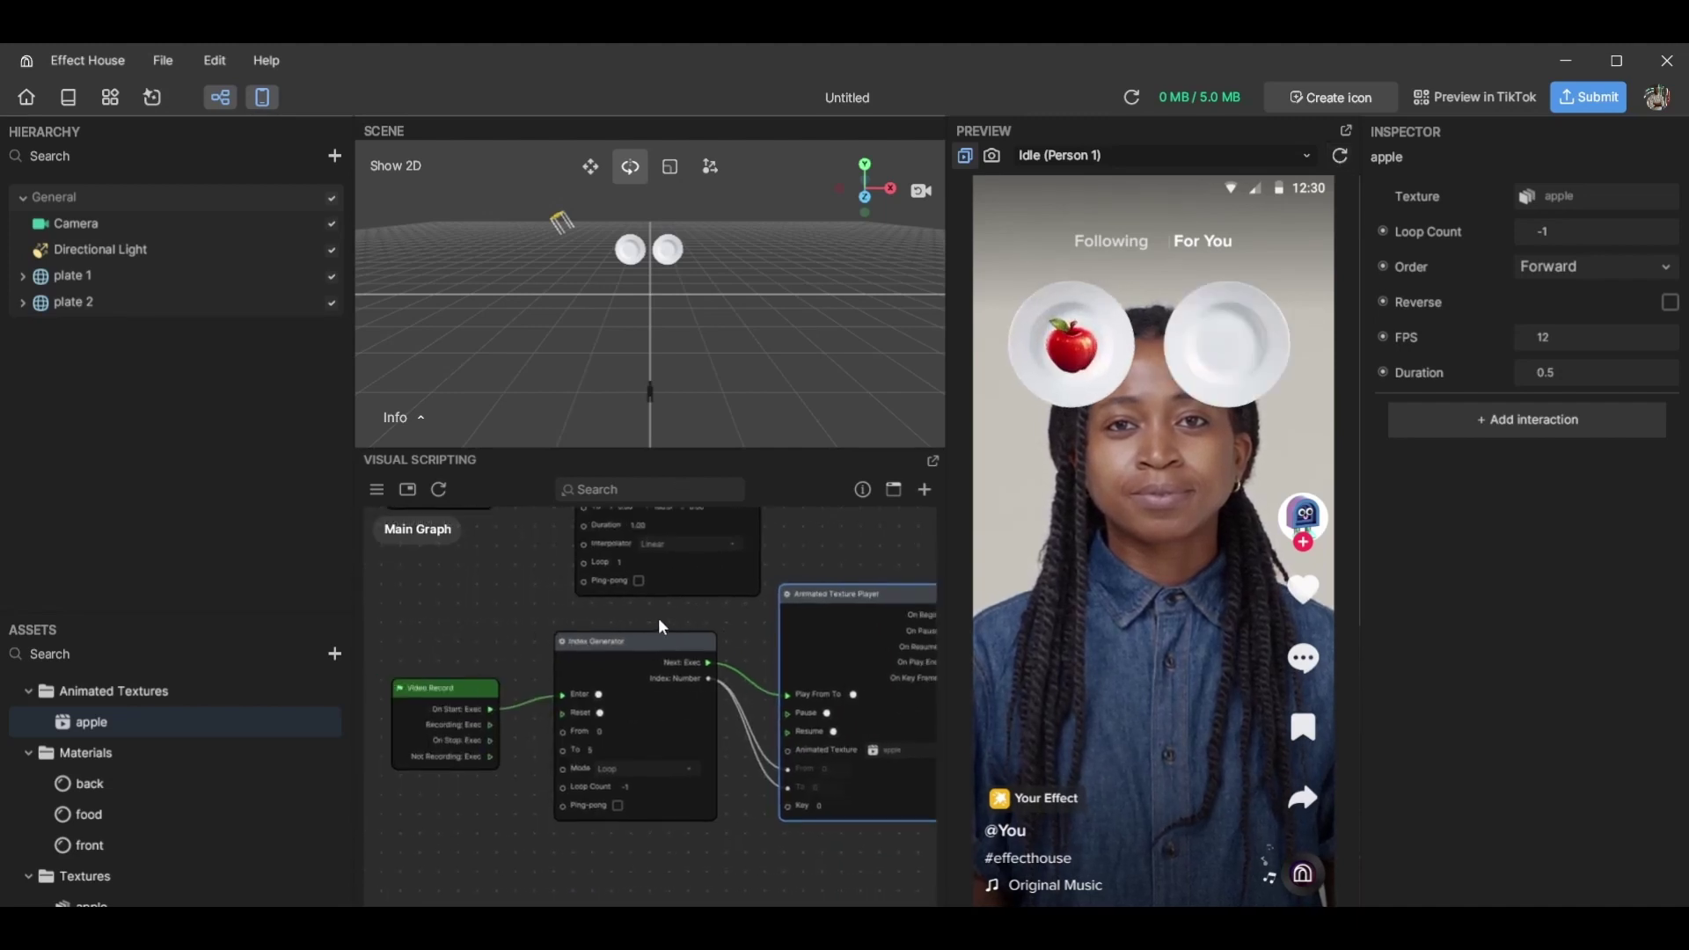
scroll(550, 762, "up", 3)
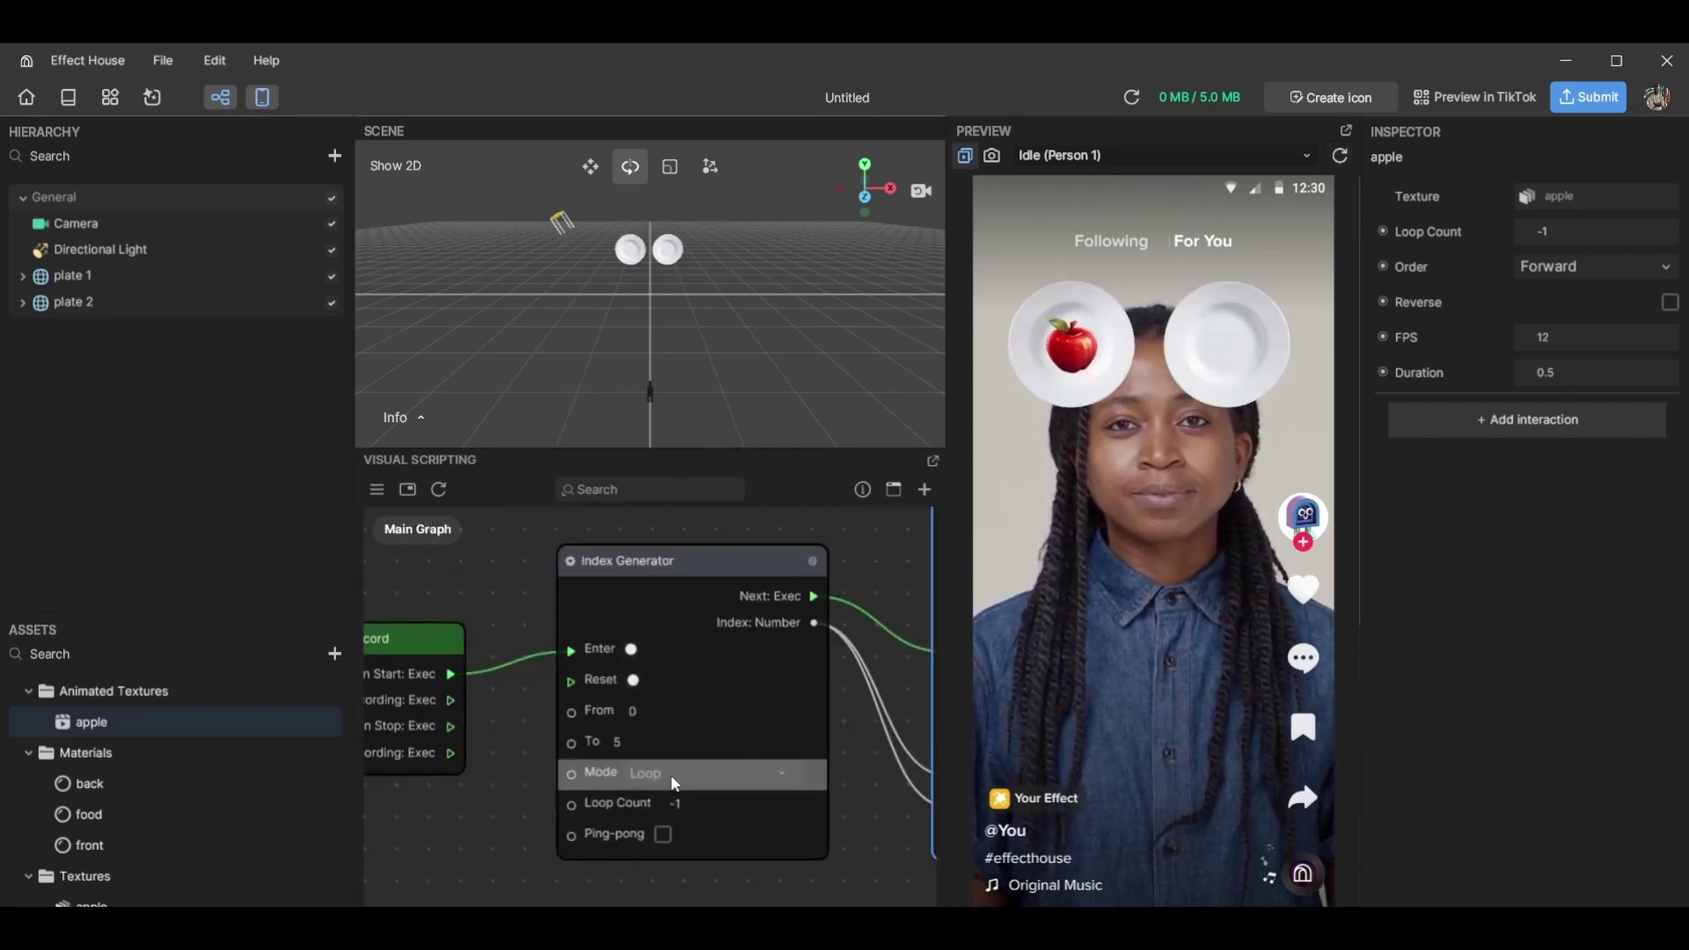
left_click(670, 775)
left_click(541, 788)
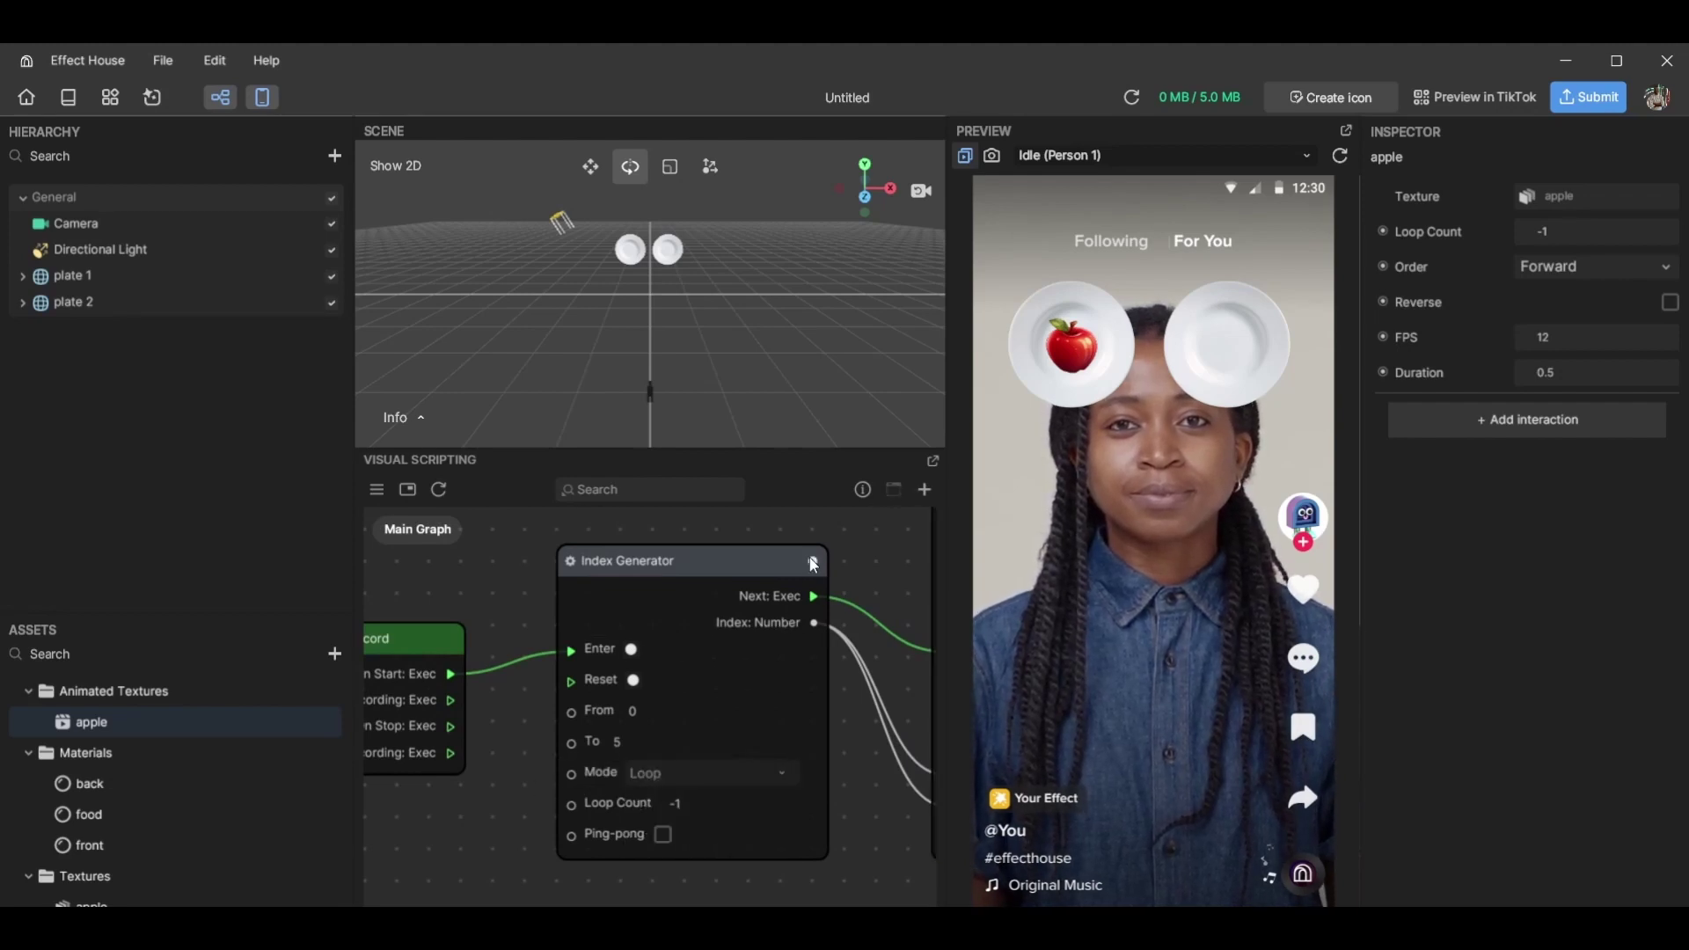
mouse_move(815, 563)
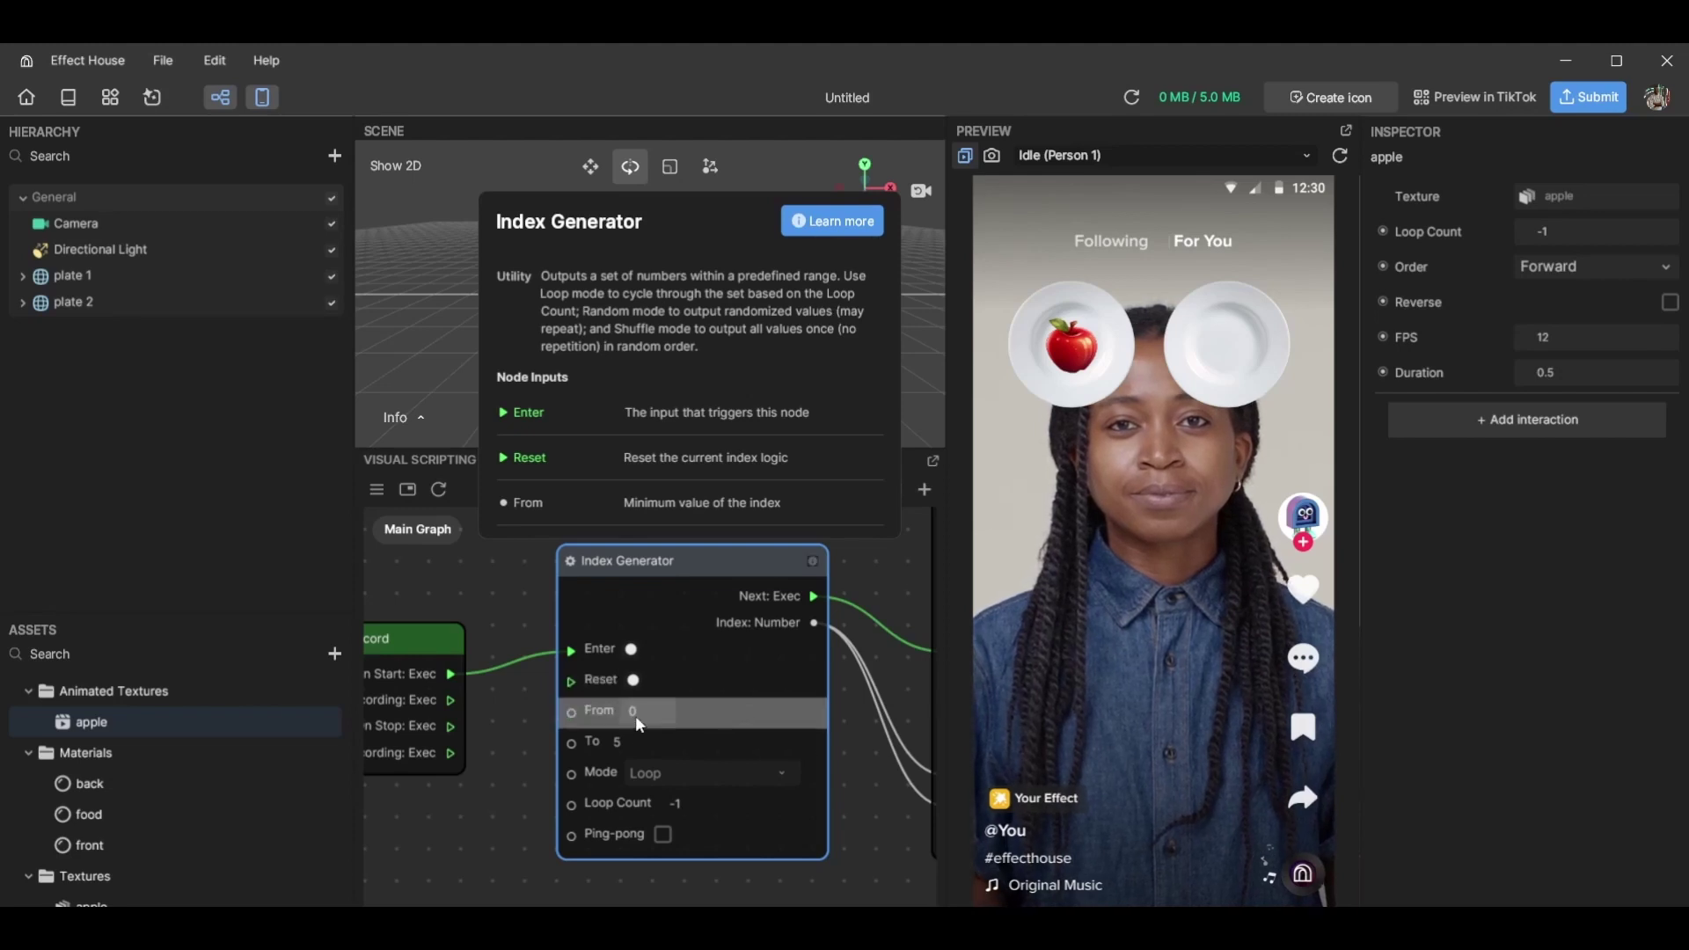
left_click(734, 772)
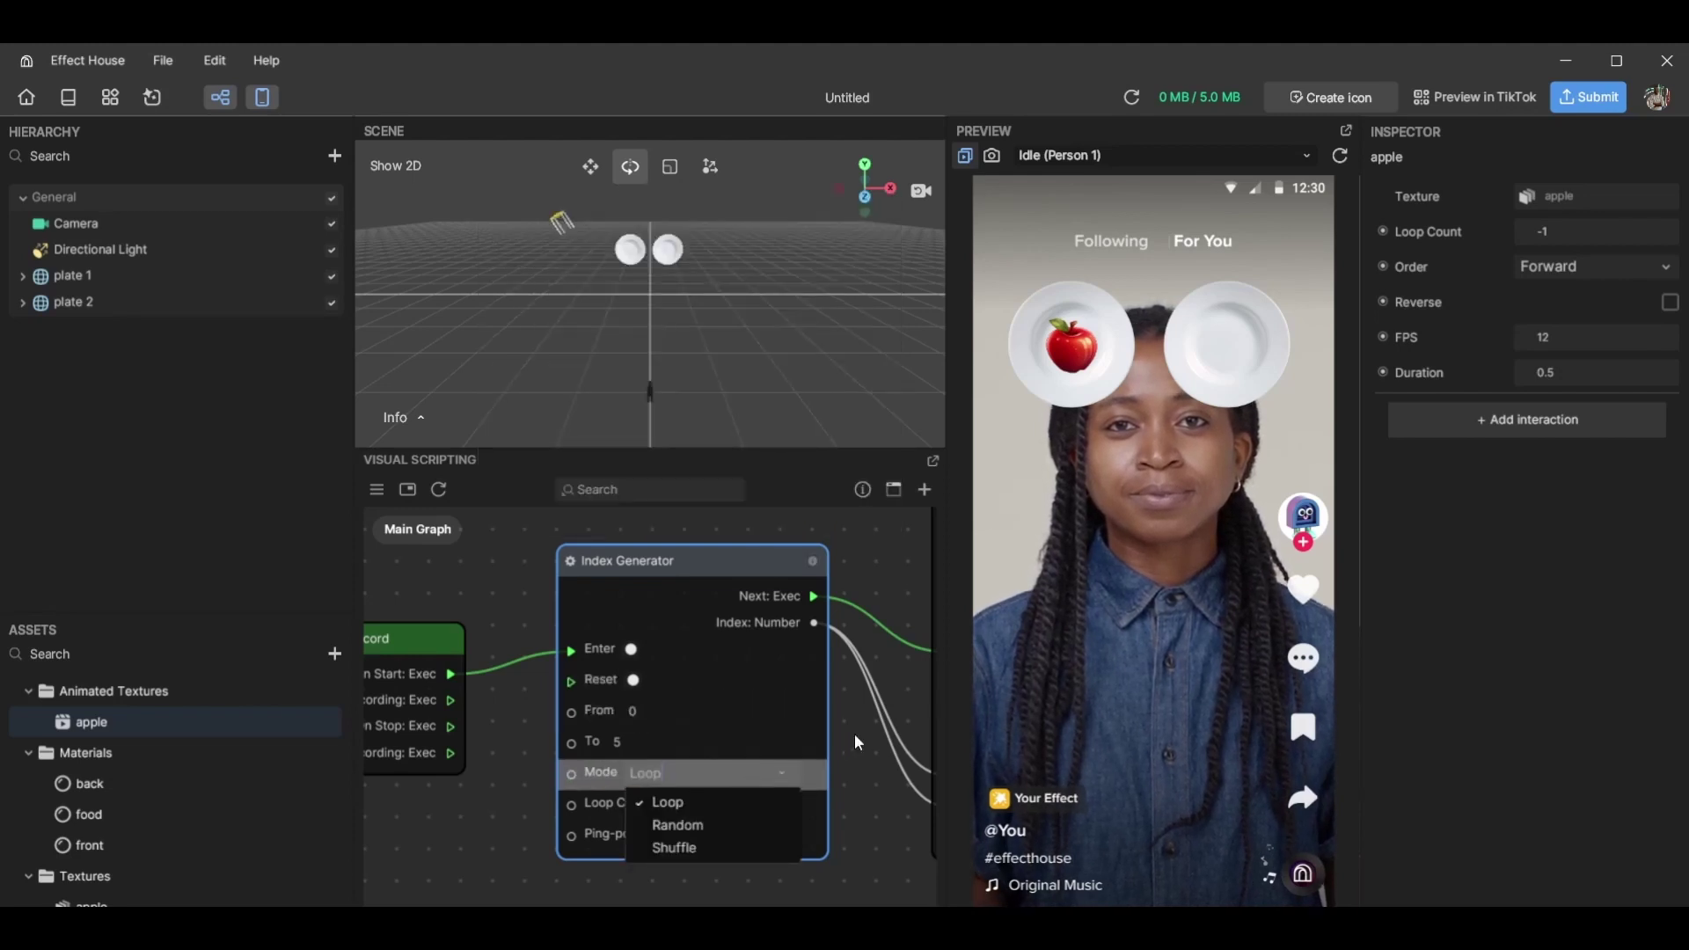
left_click(650, 712)
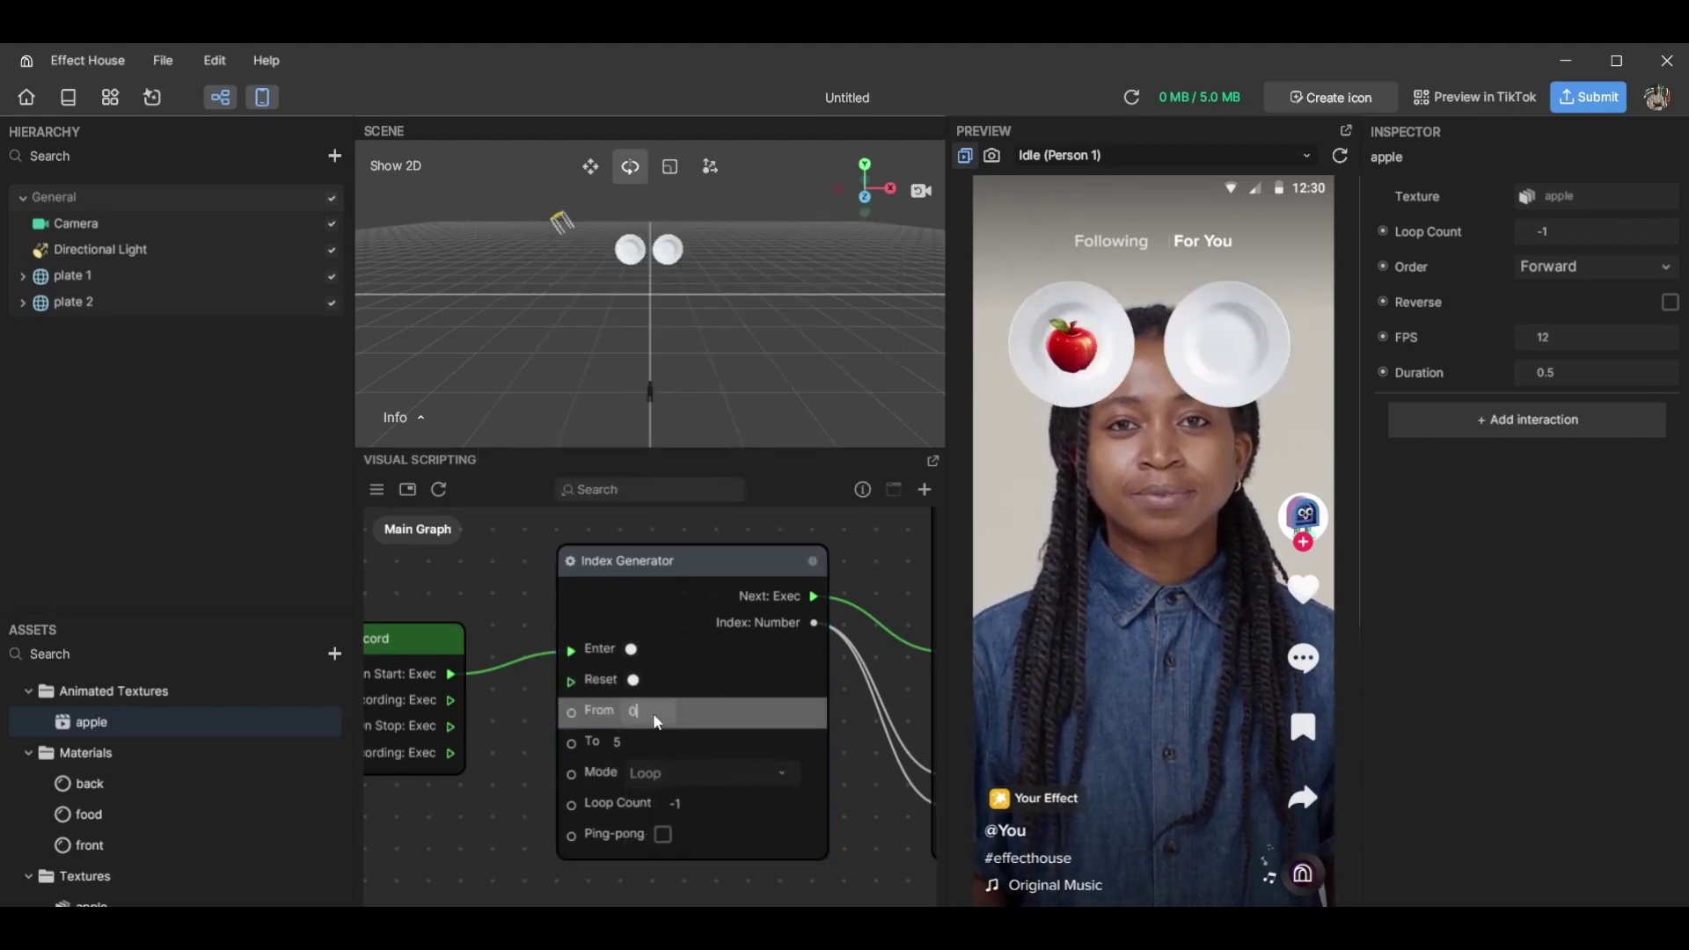
Try Random mode on the Index Generator, set its mode to Shuffle, and restart the effect preview
left_click(679, 786)
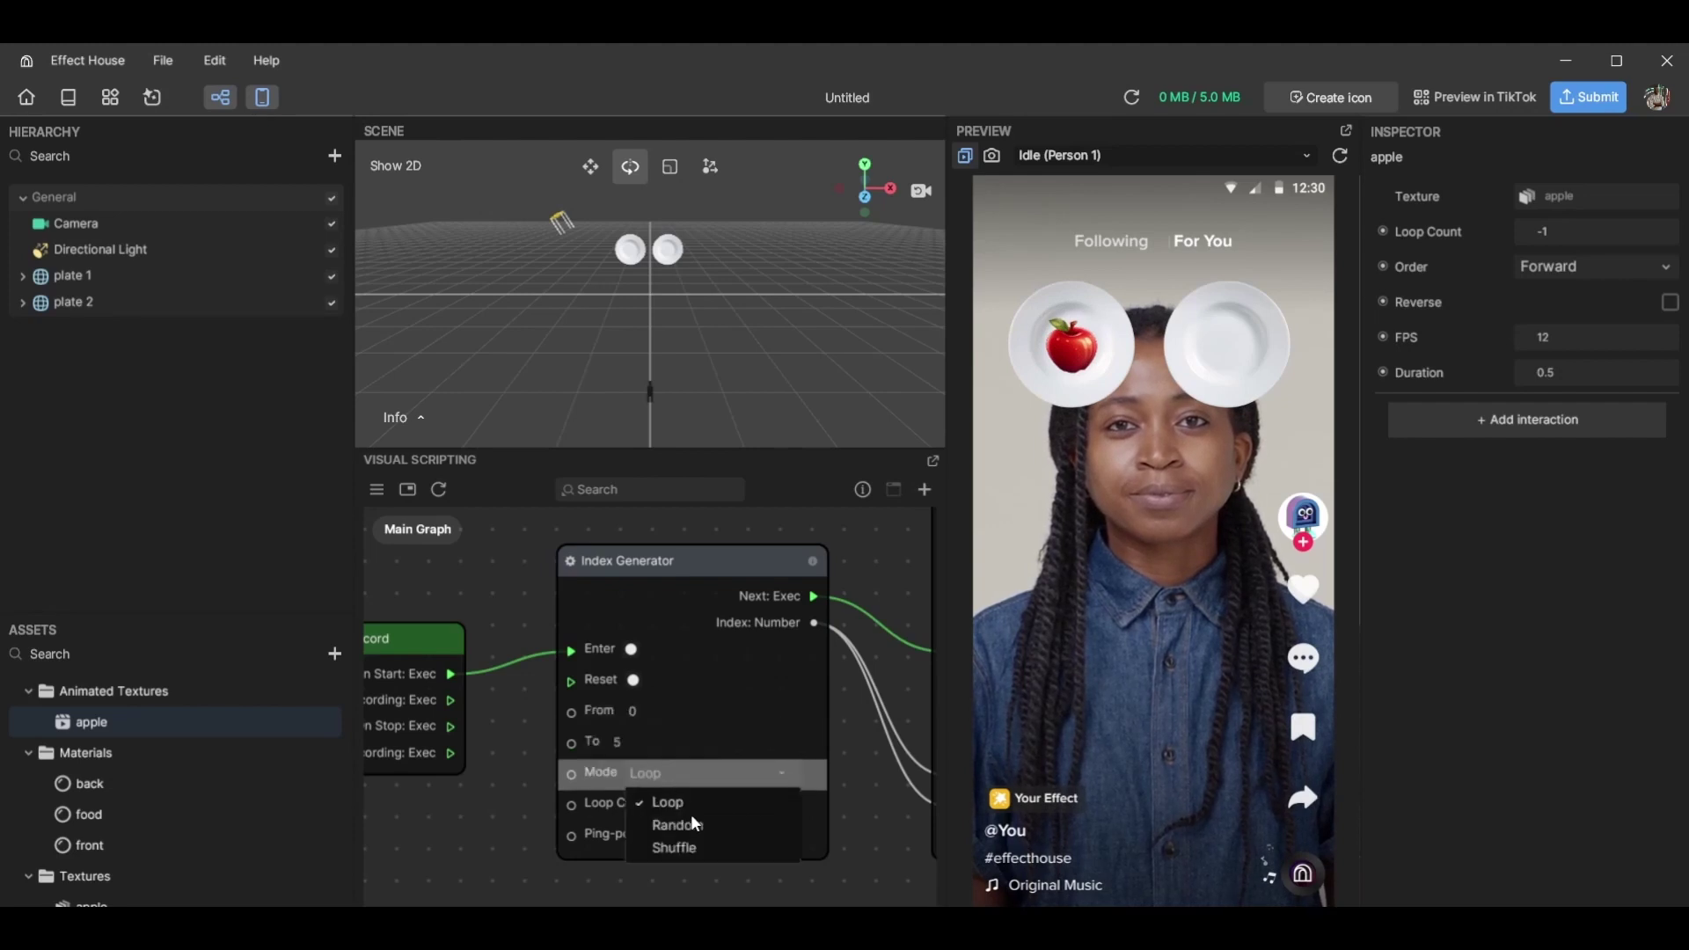
left_click(691, 818)
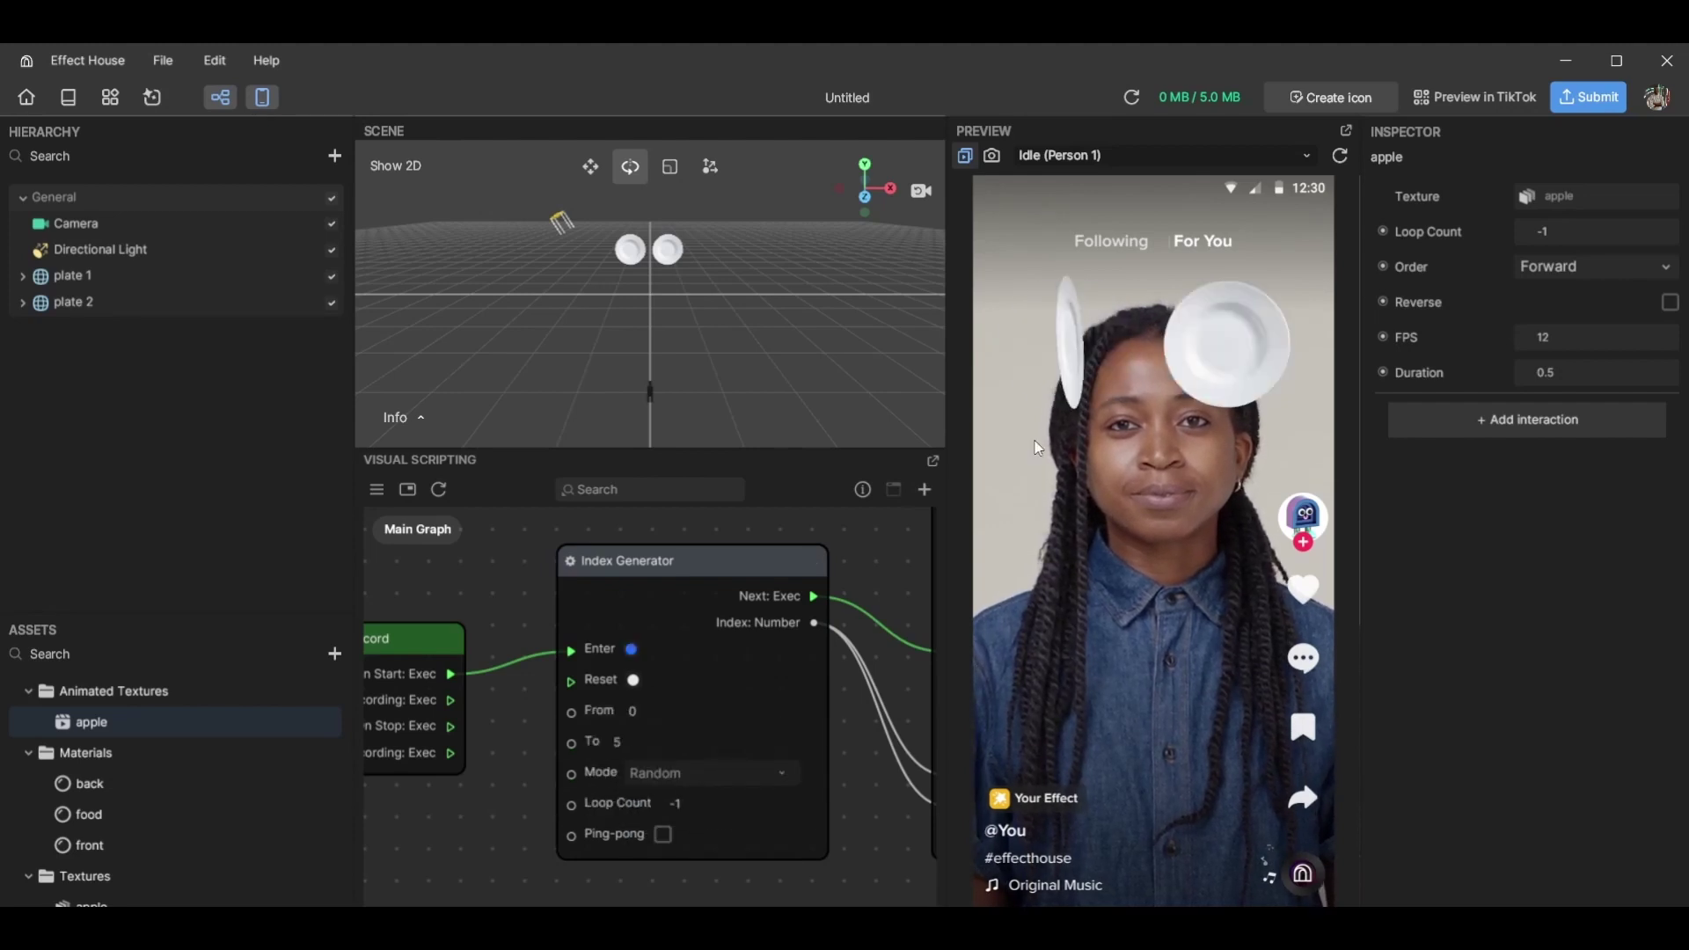
left_click(758, 768)
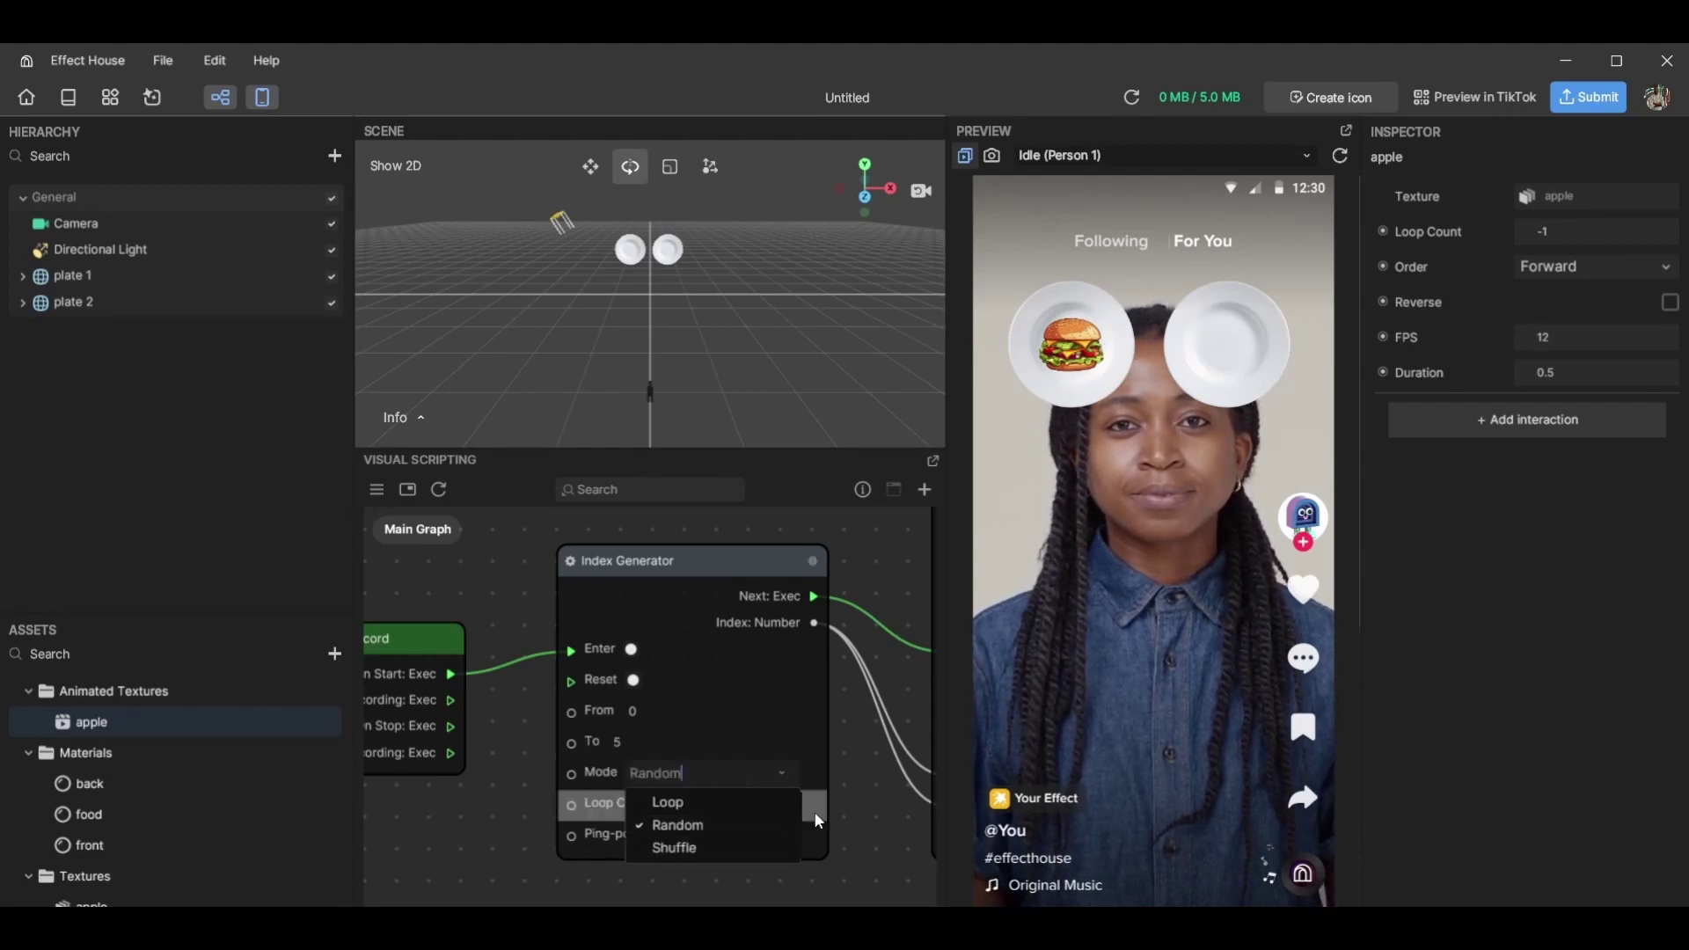
left_click(720, 847)
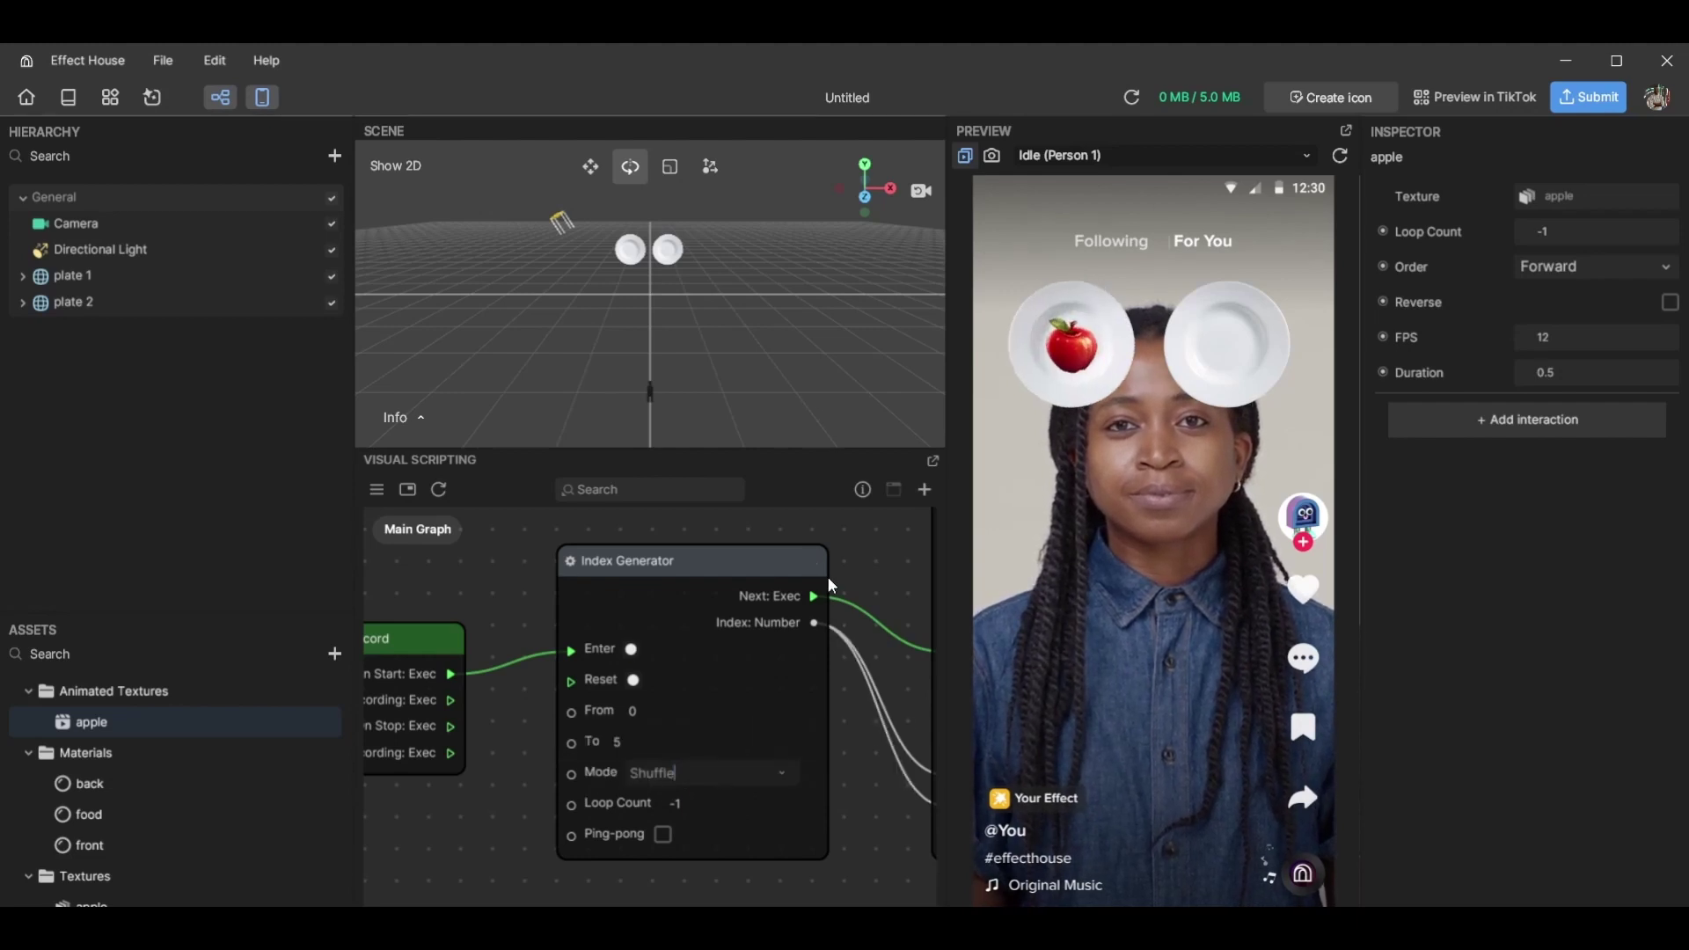
scroll(654, 553, "down", 3)
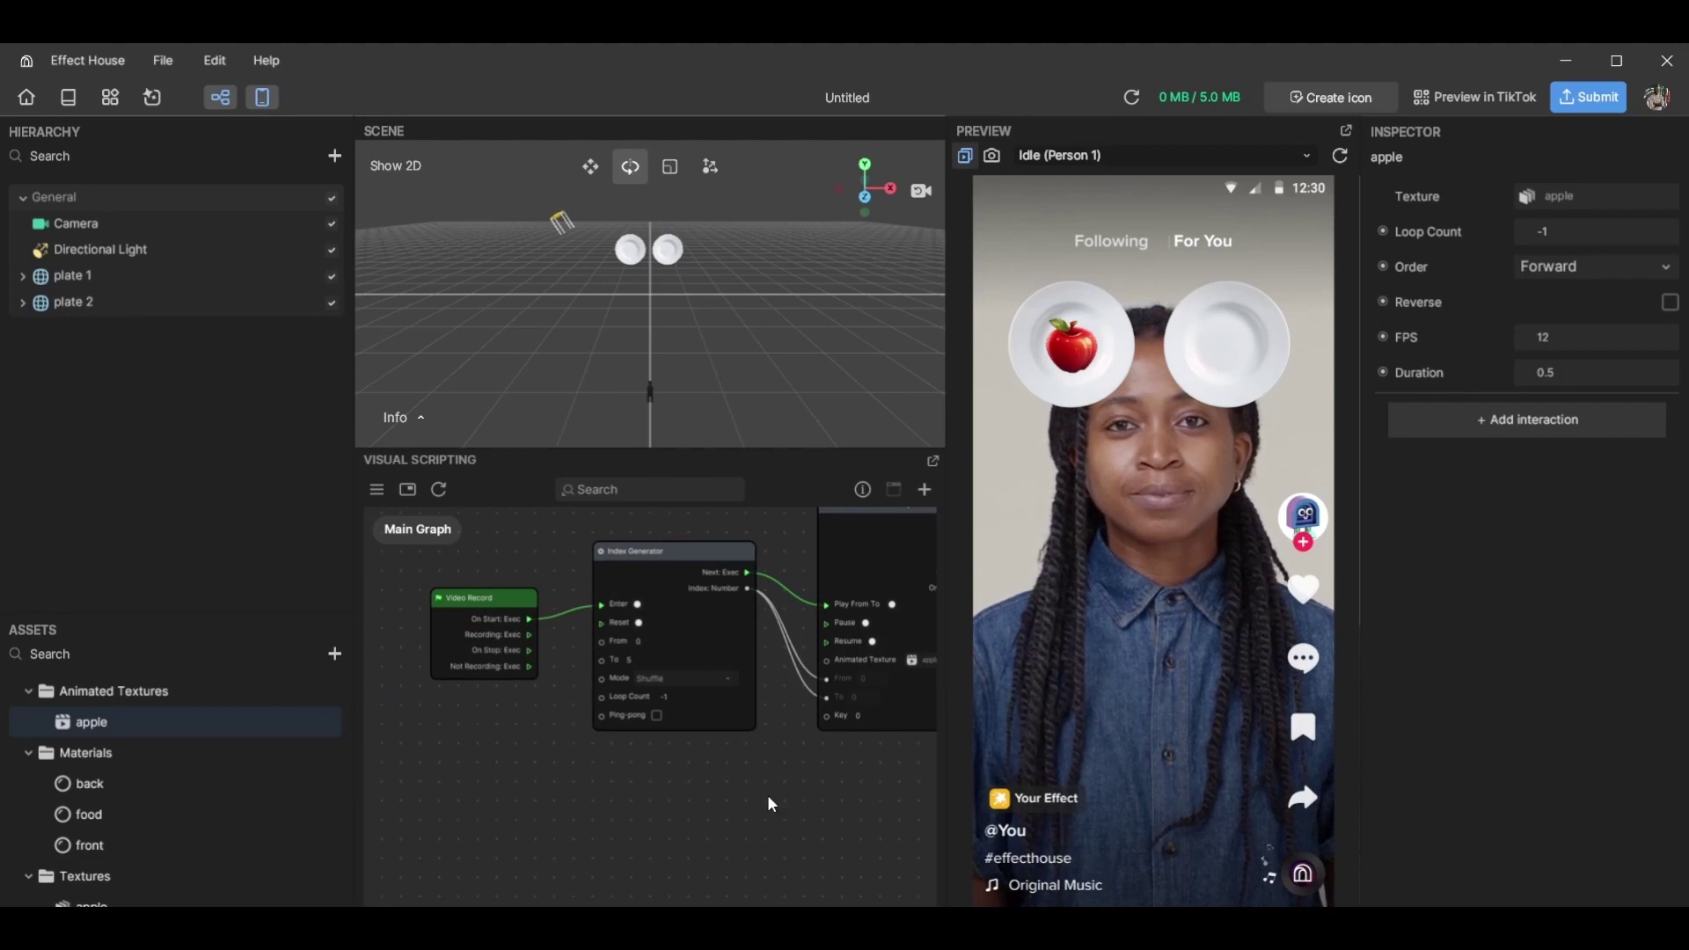
middle_click_drag(791, 778, 725, 821)
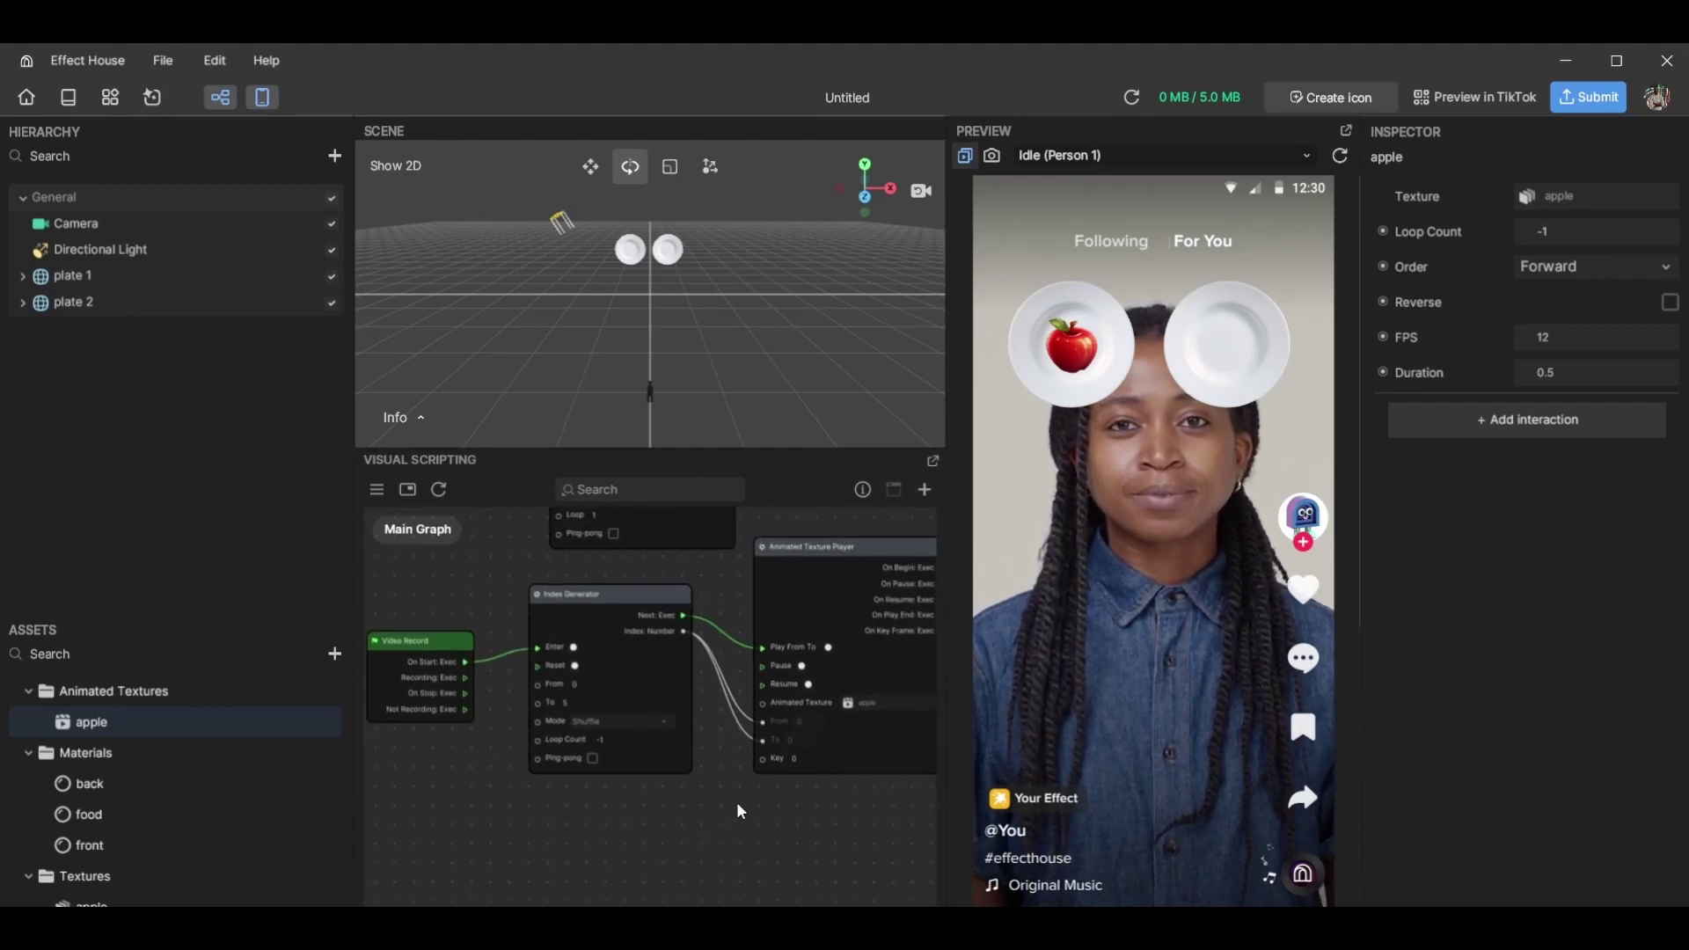
left_click(1341, 157)
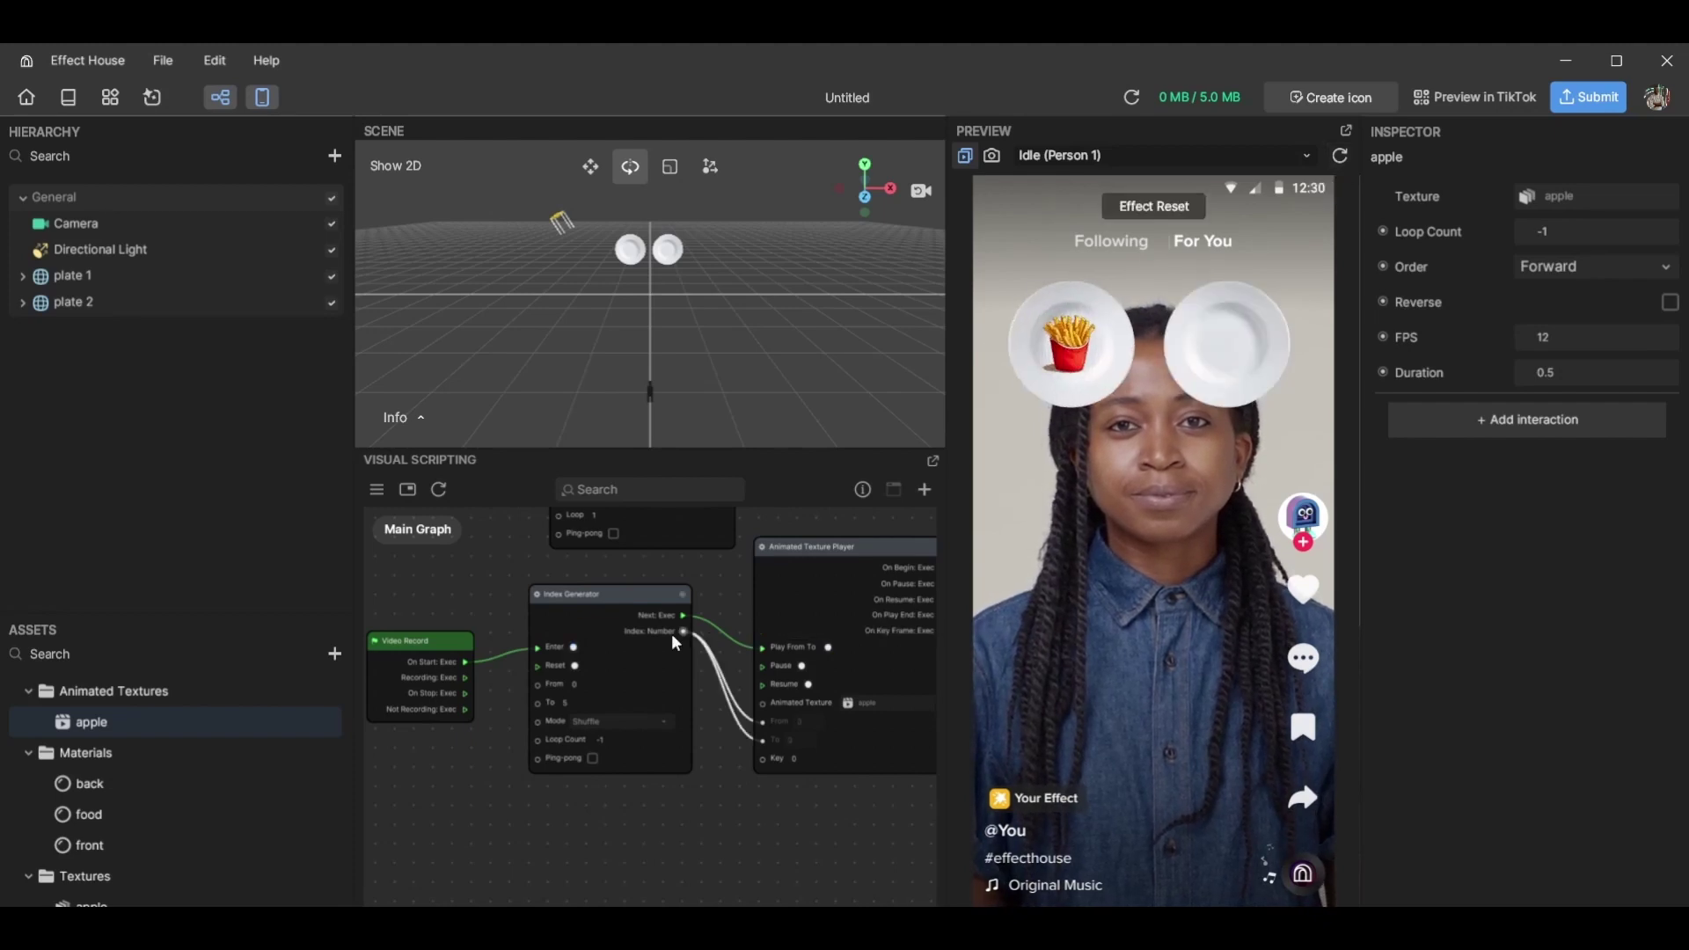
Shift the Transit by Time node slightly away from plate 1's Rotation node
scroll(671, 635, "down", 3)
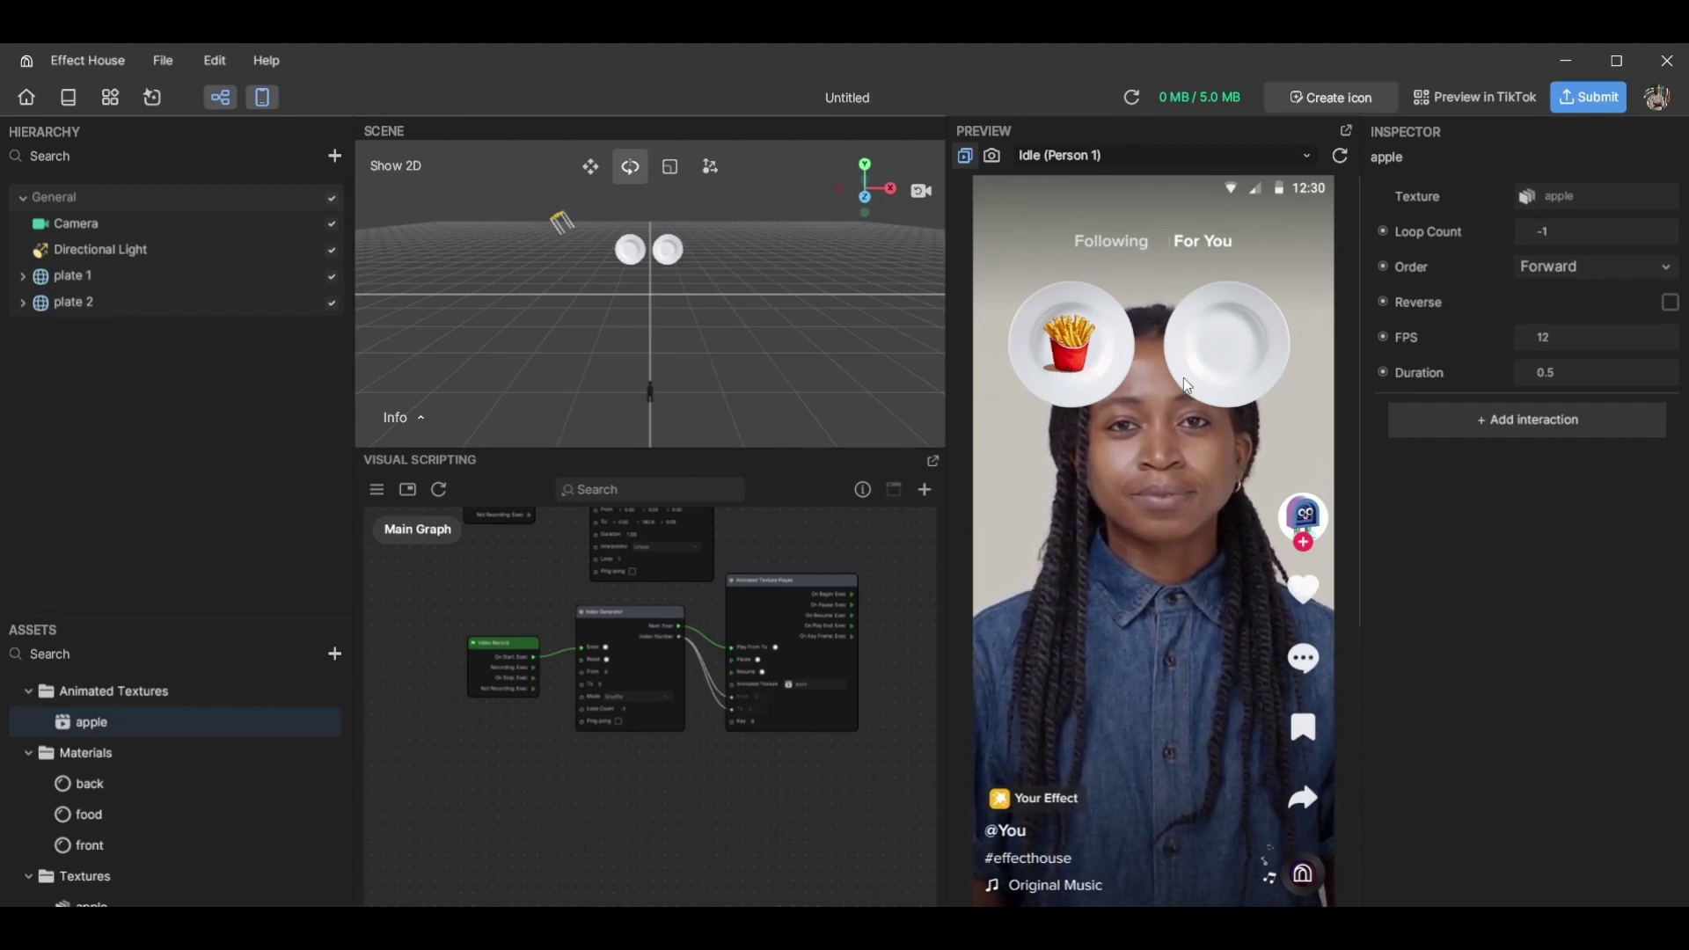
scroll(857, 698, "up", 5)
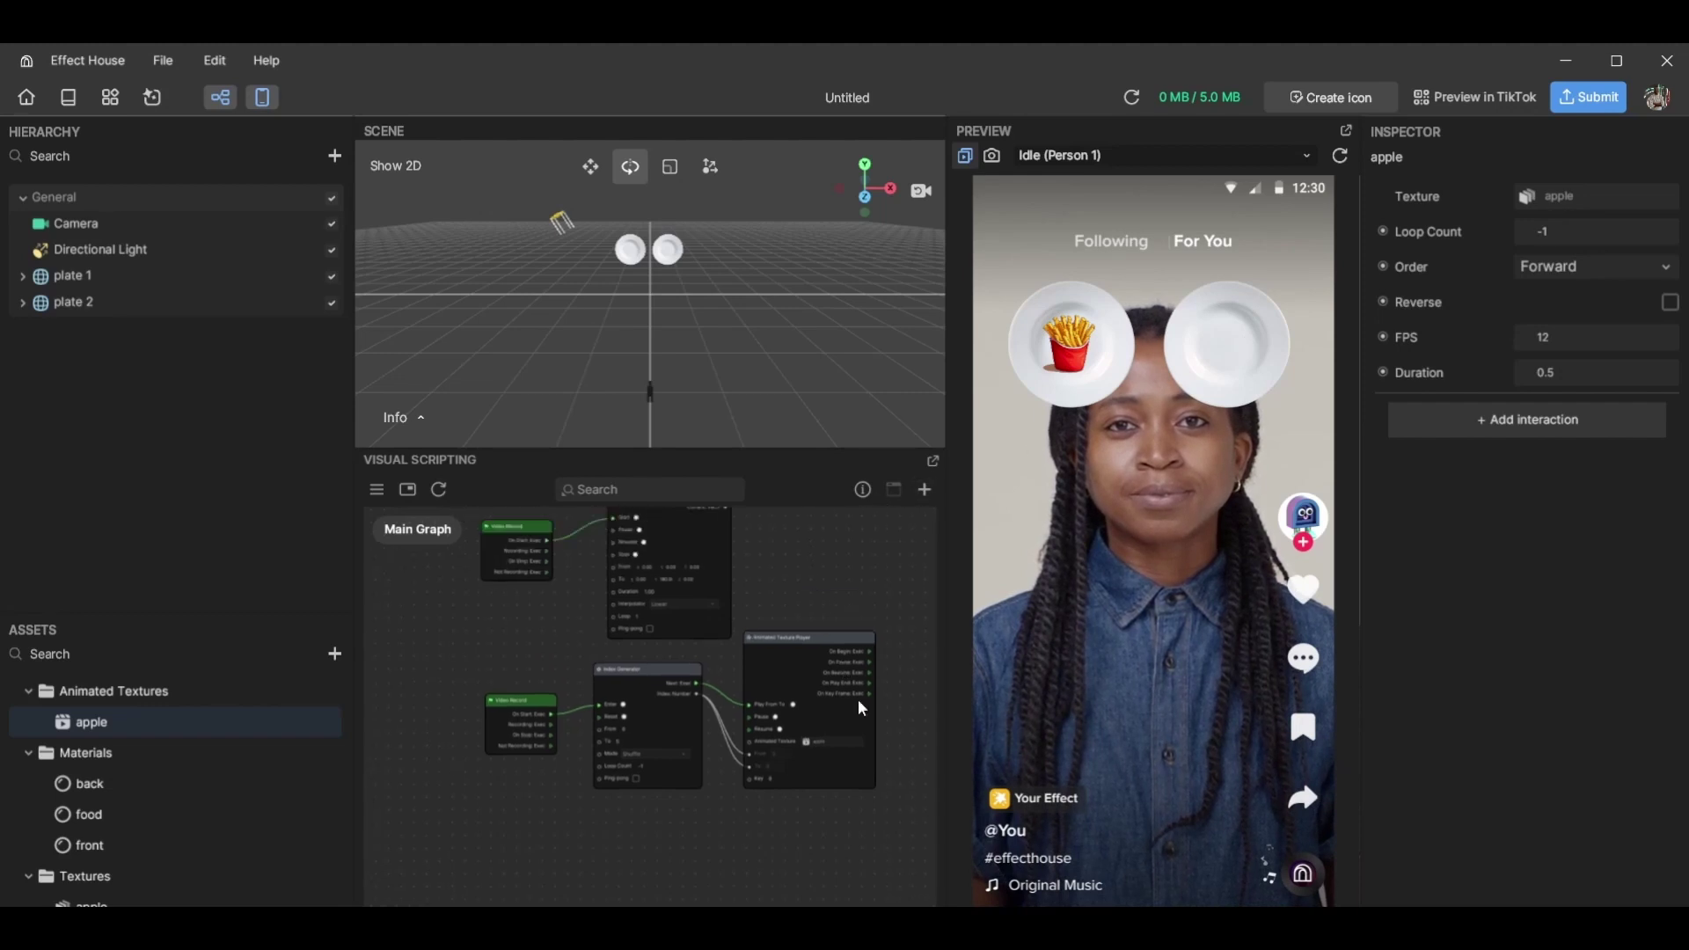
scroll(590, 662, "up", 3)
middle_click_drag(785, 550, 549, 579)
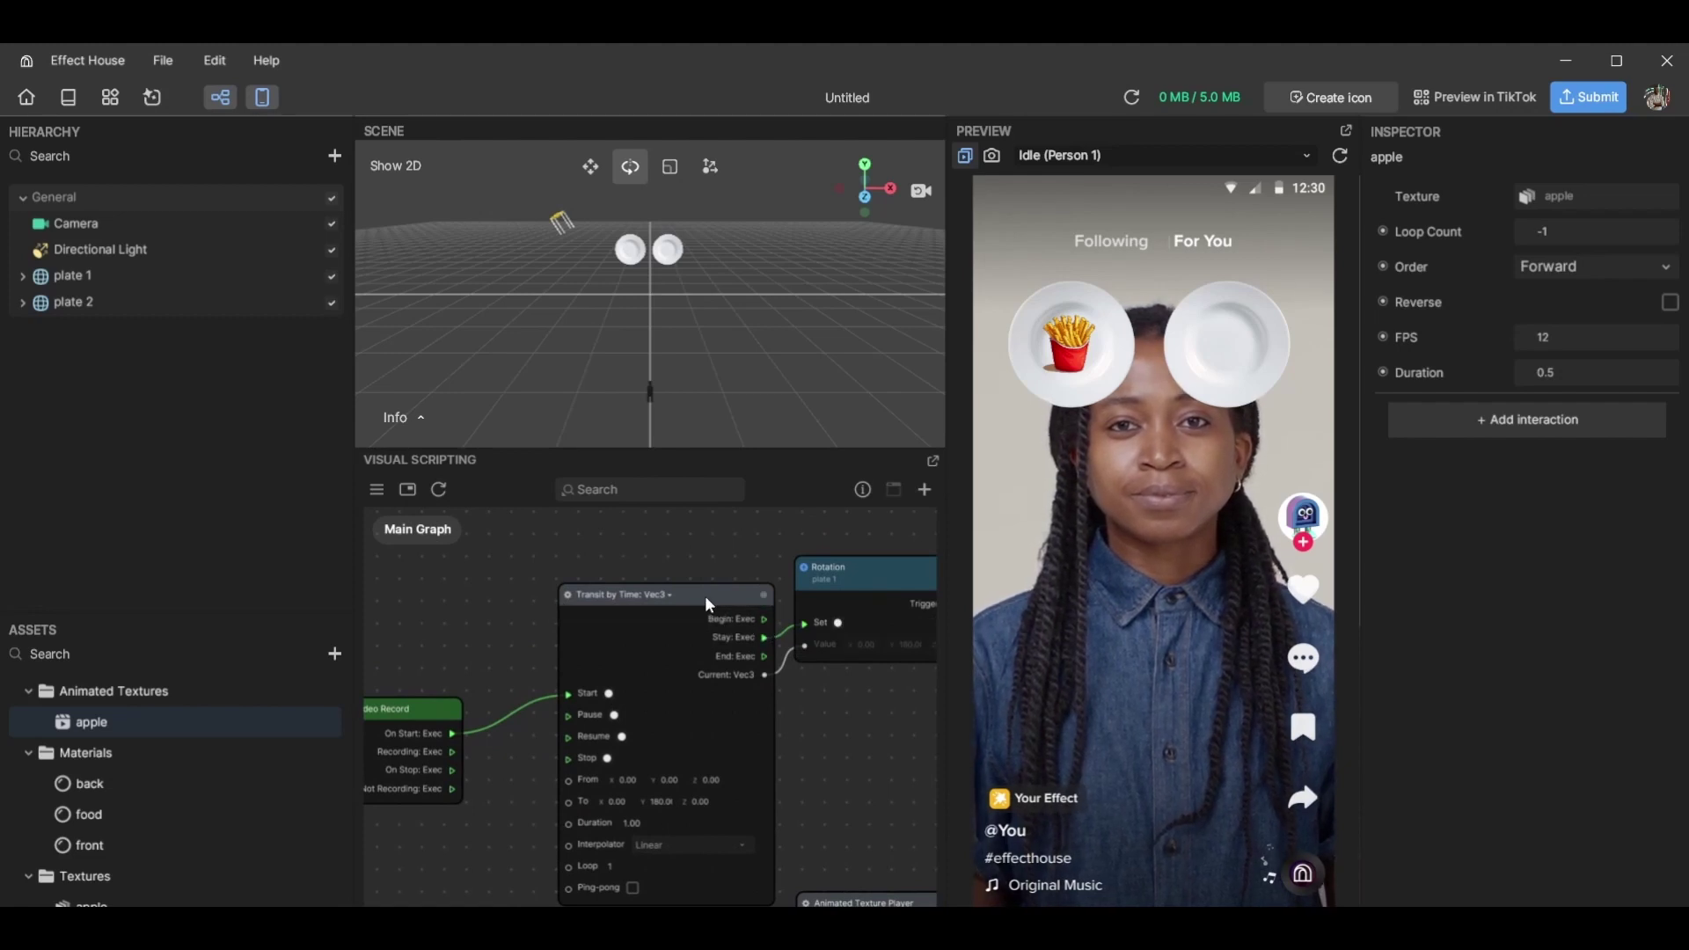
left_click_drag(704, 595, 697, 595)
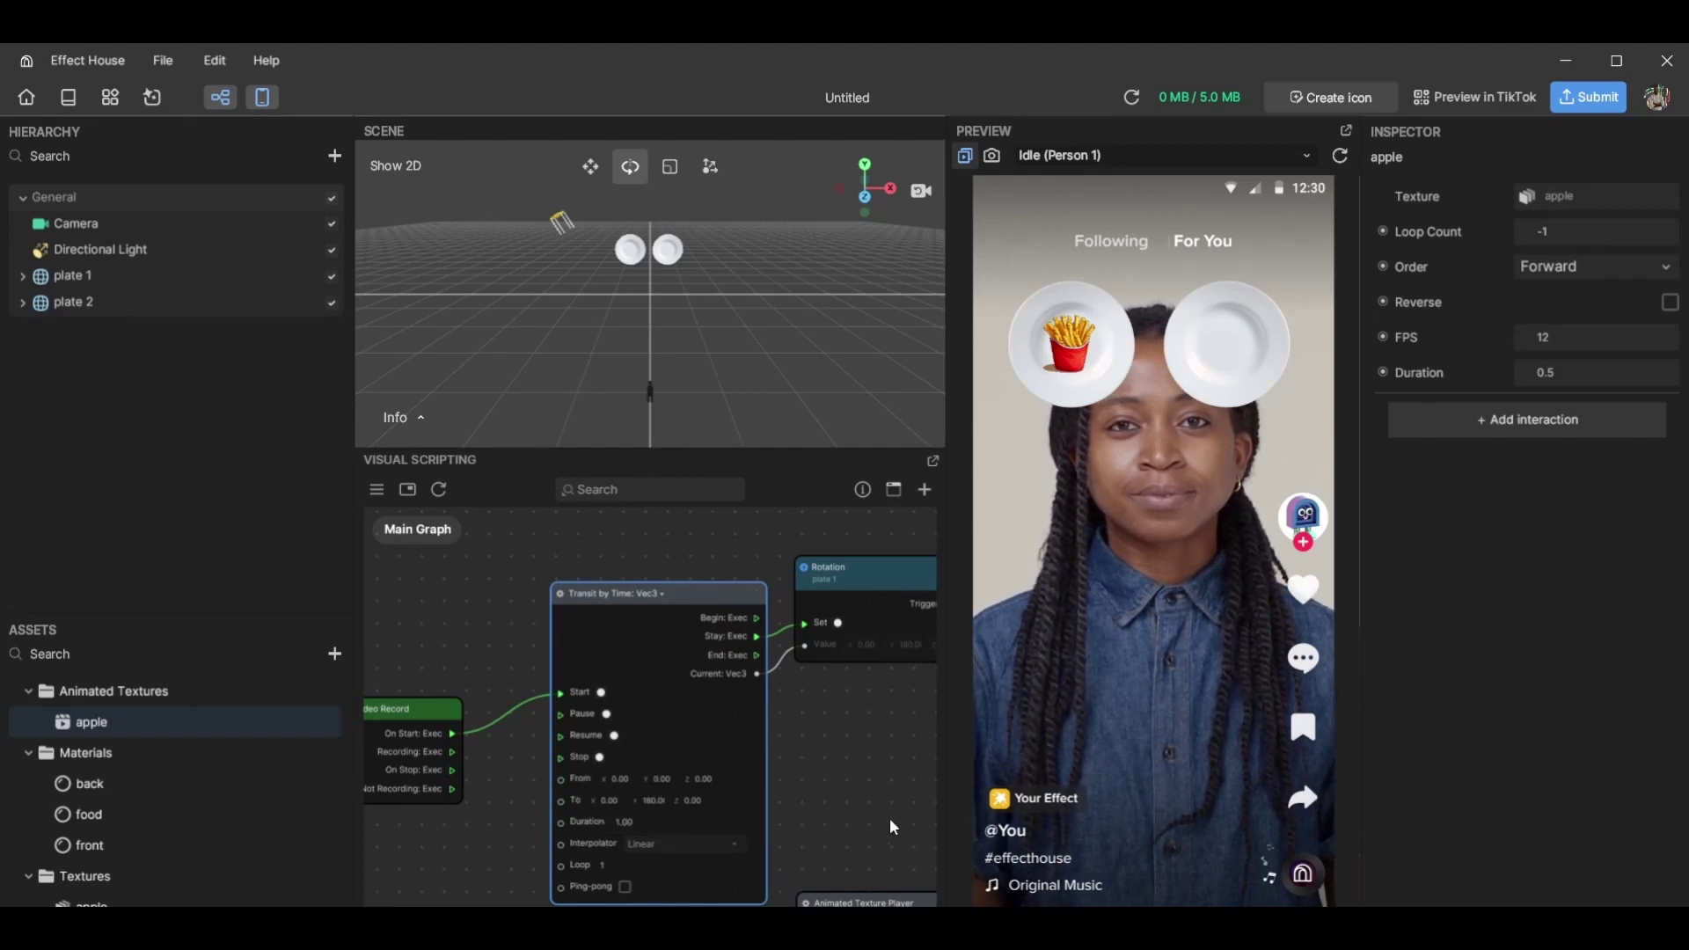
scroll(814, 807, "down", 5)
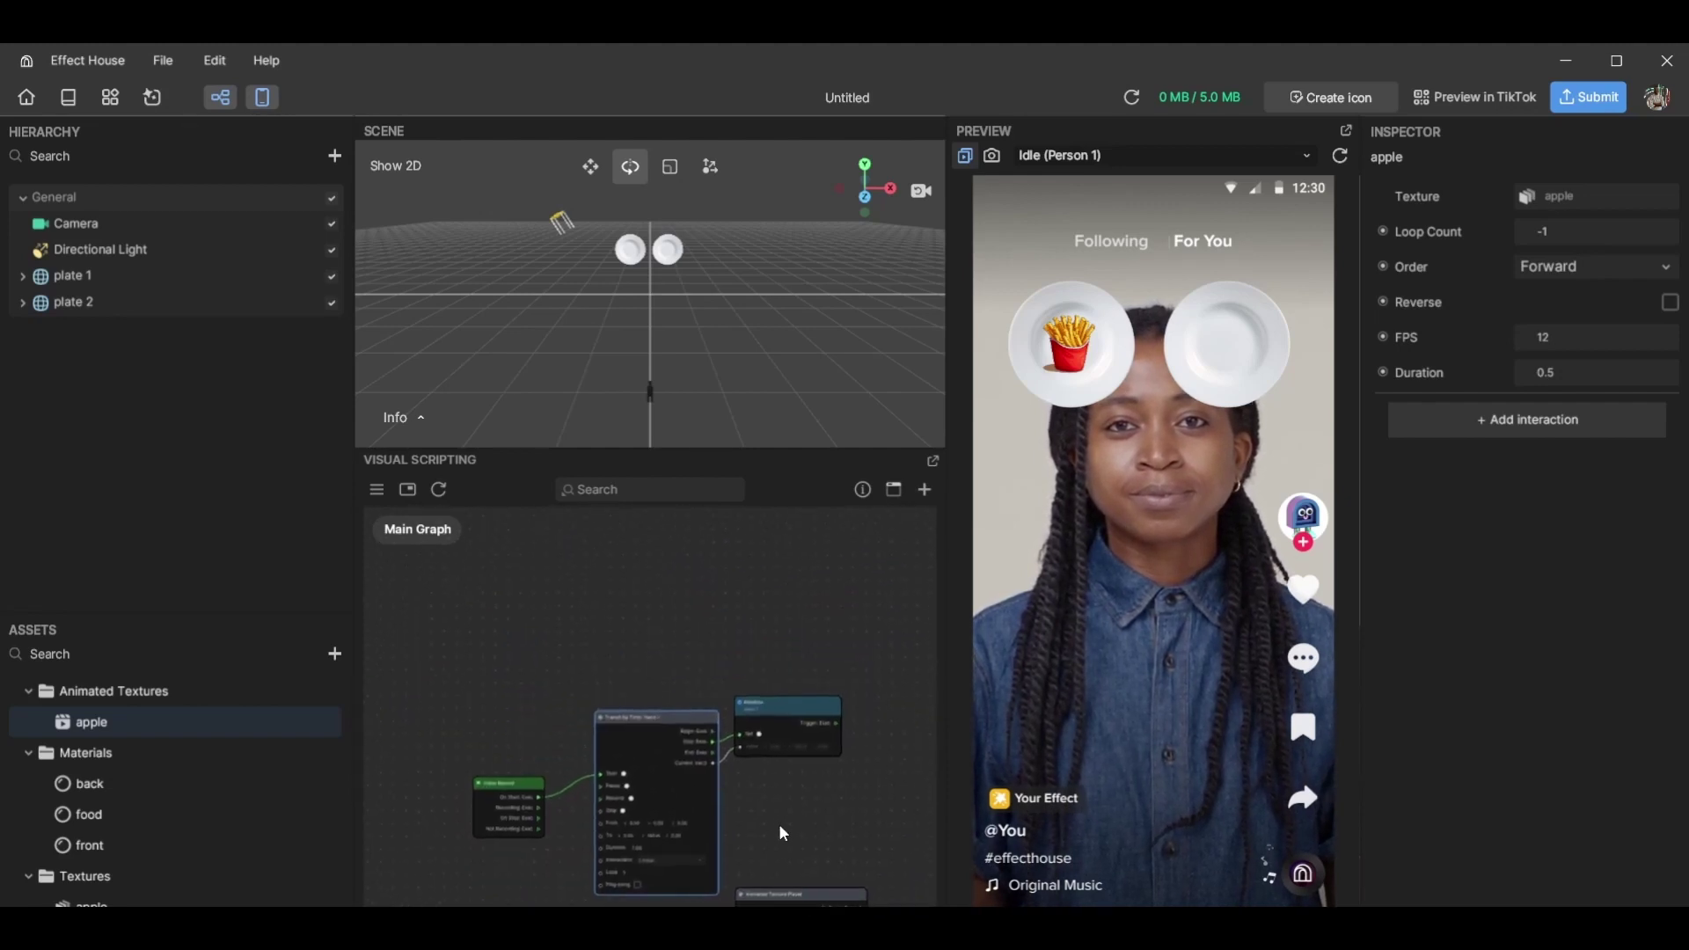
scroll(703, 779, "up", 3)
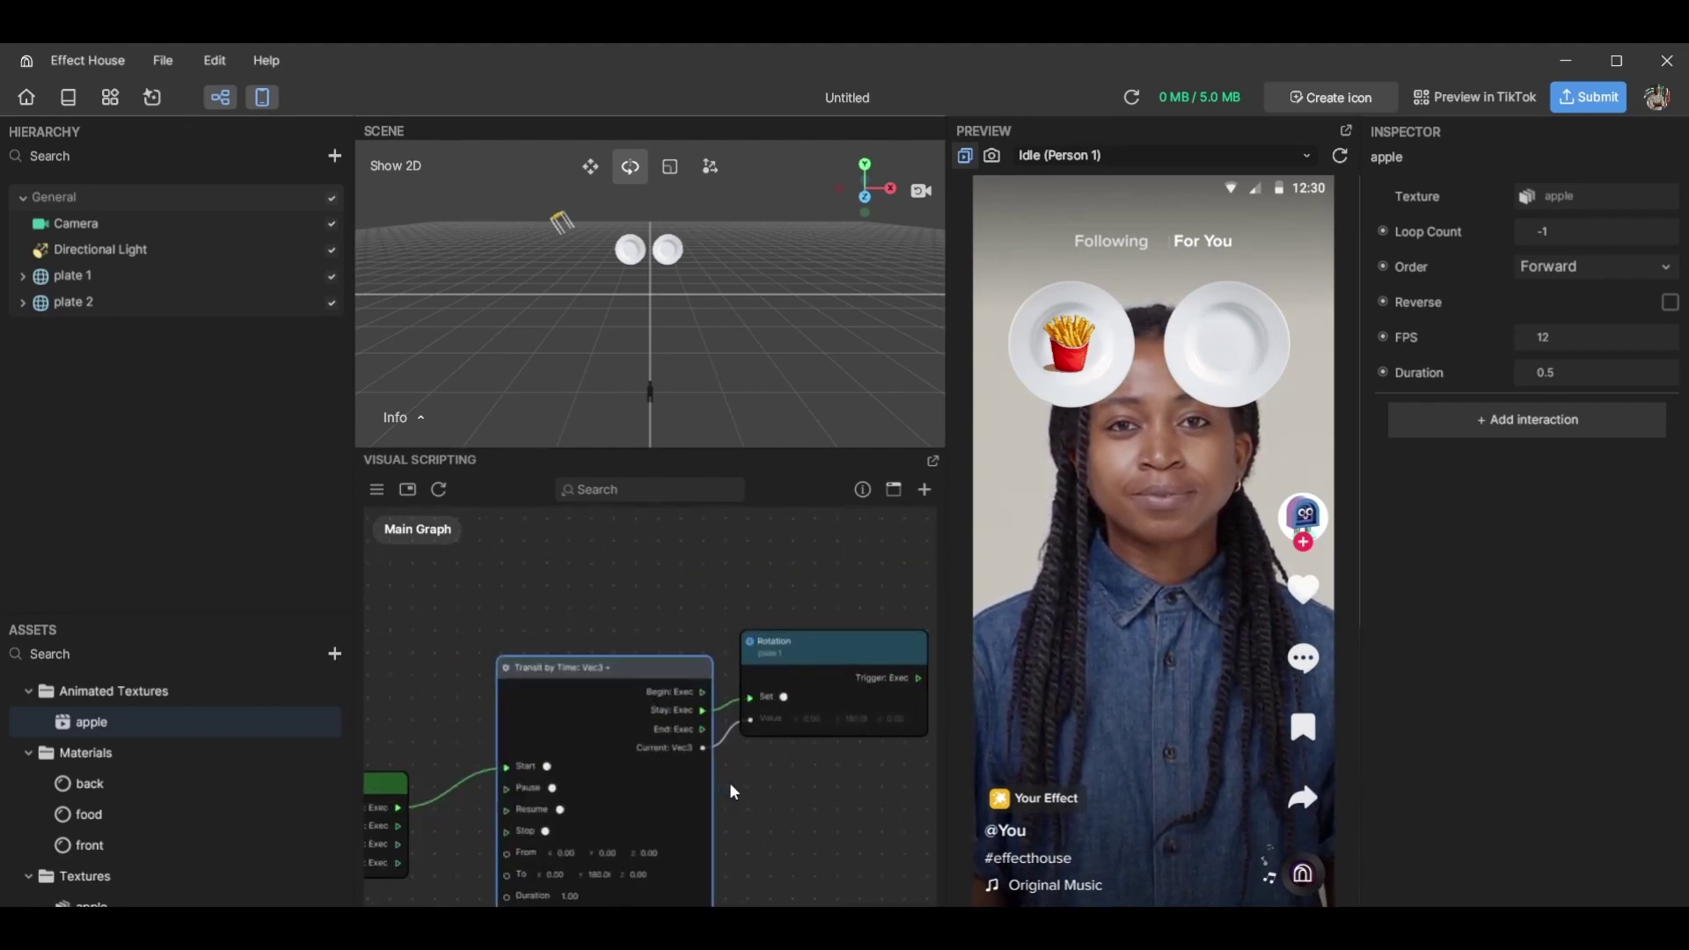
left_click(748, 778)
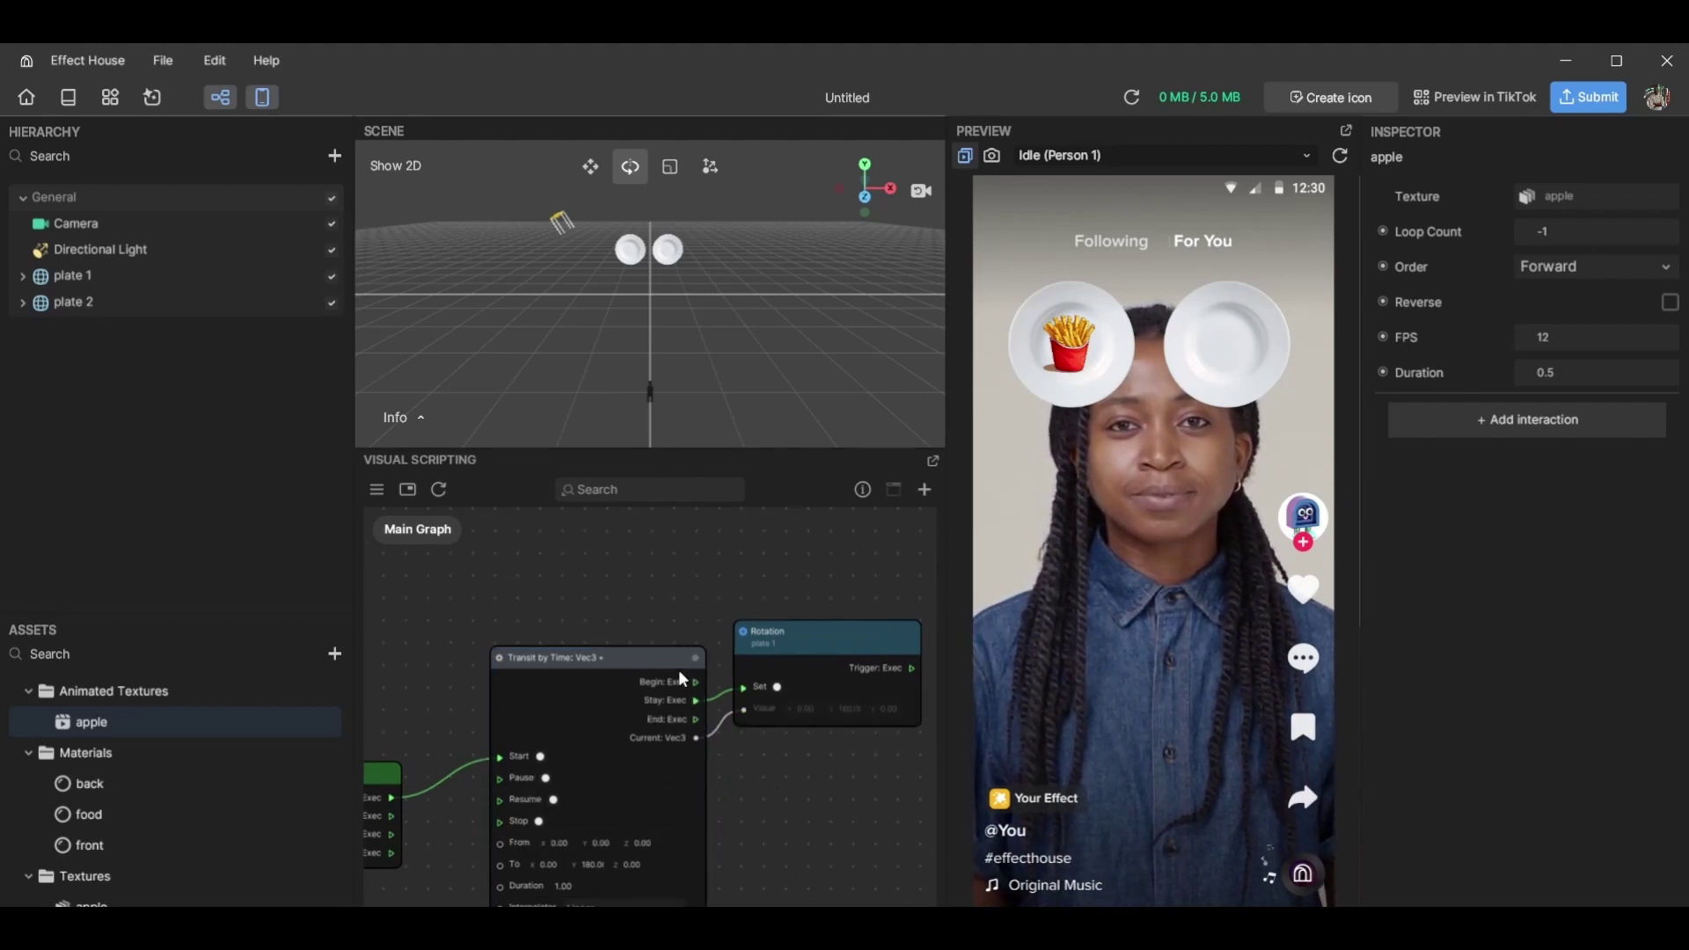
Duplicate the Transit by Time node and place the copy in the empty space beyond plate 1's Rotation node
scroll(723, 808, "down", 2)
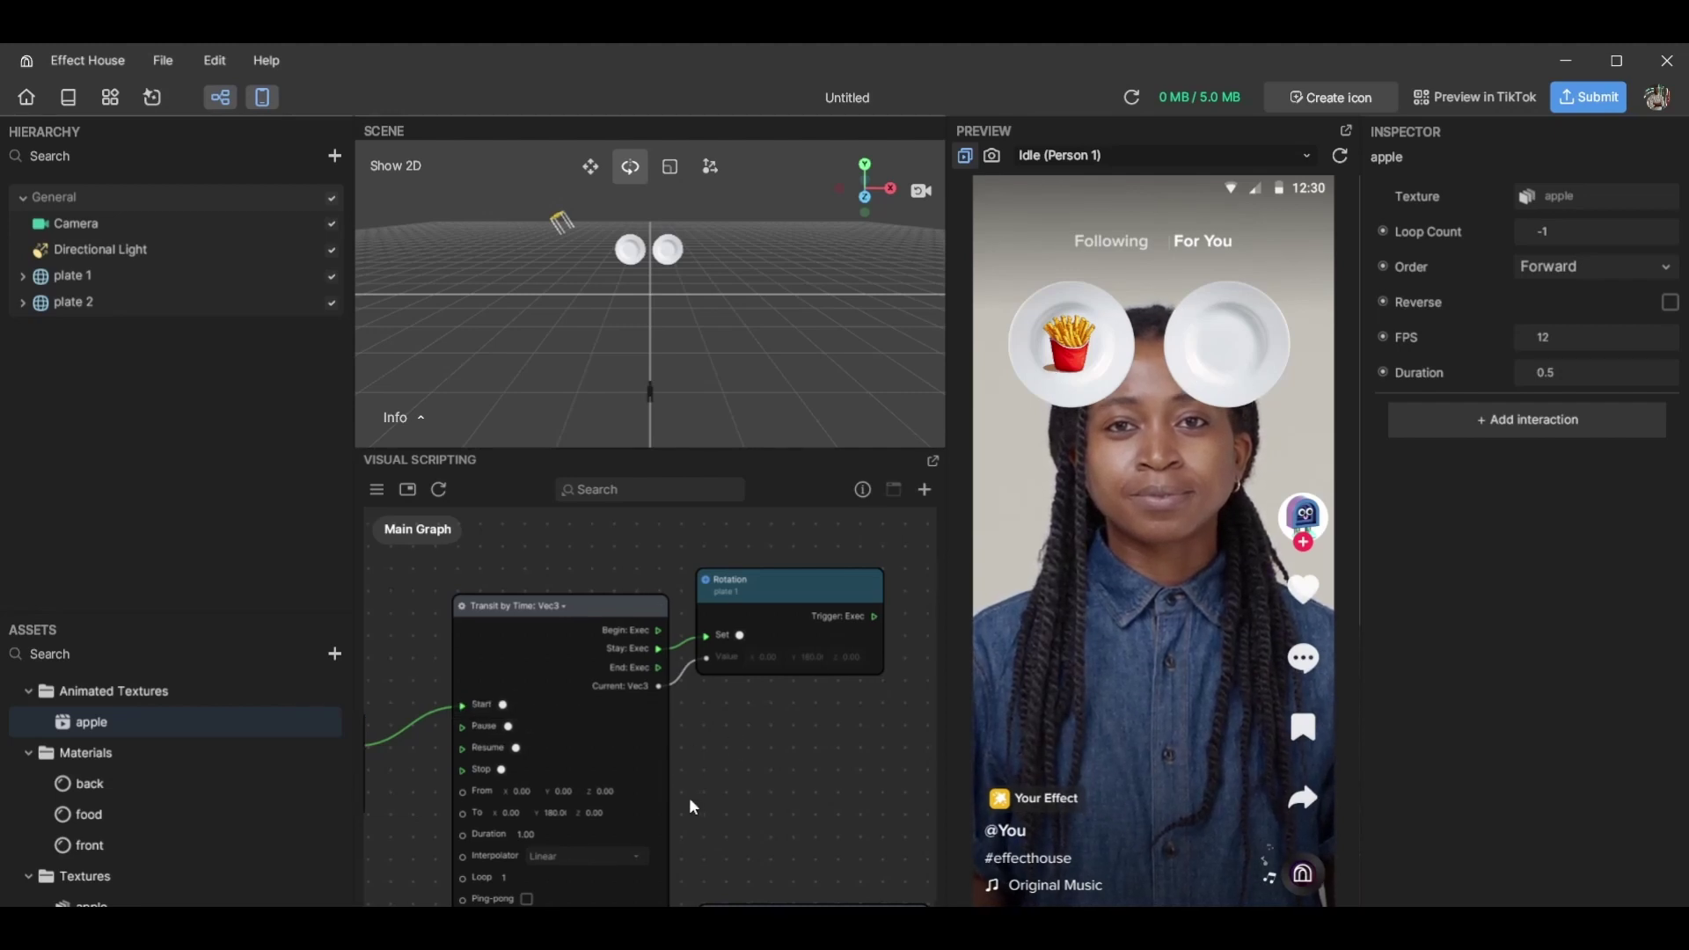
middle_click_drag(632, 627, 589, 611)
scroll(543, 557, "down", 3)
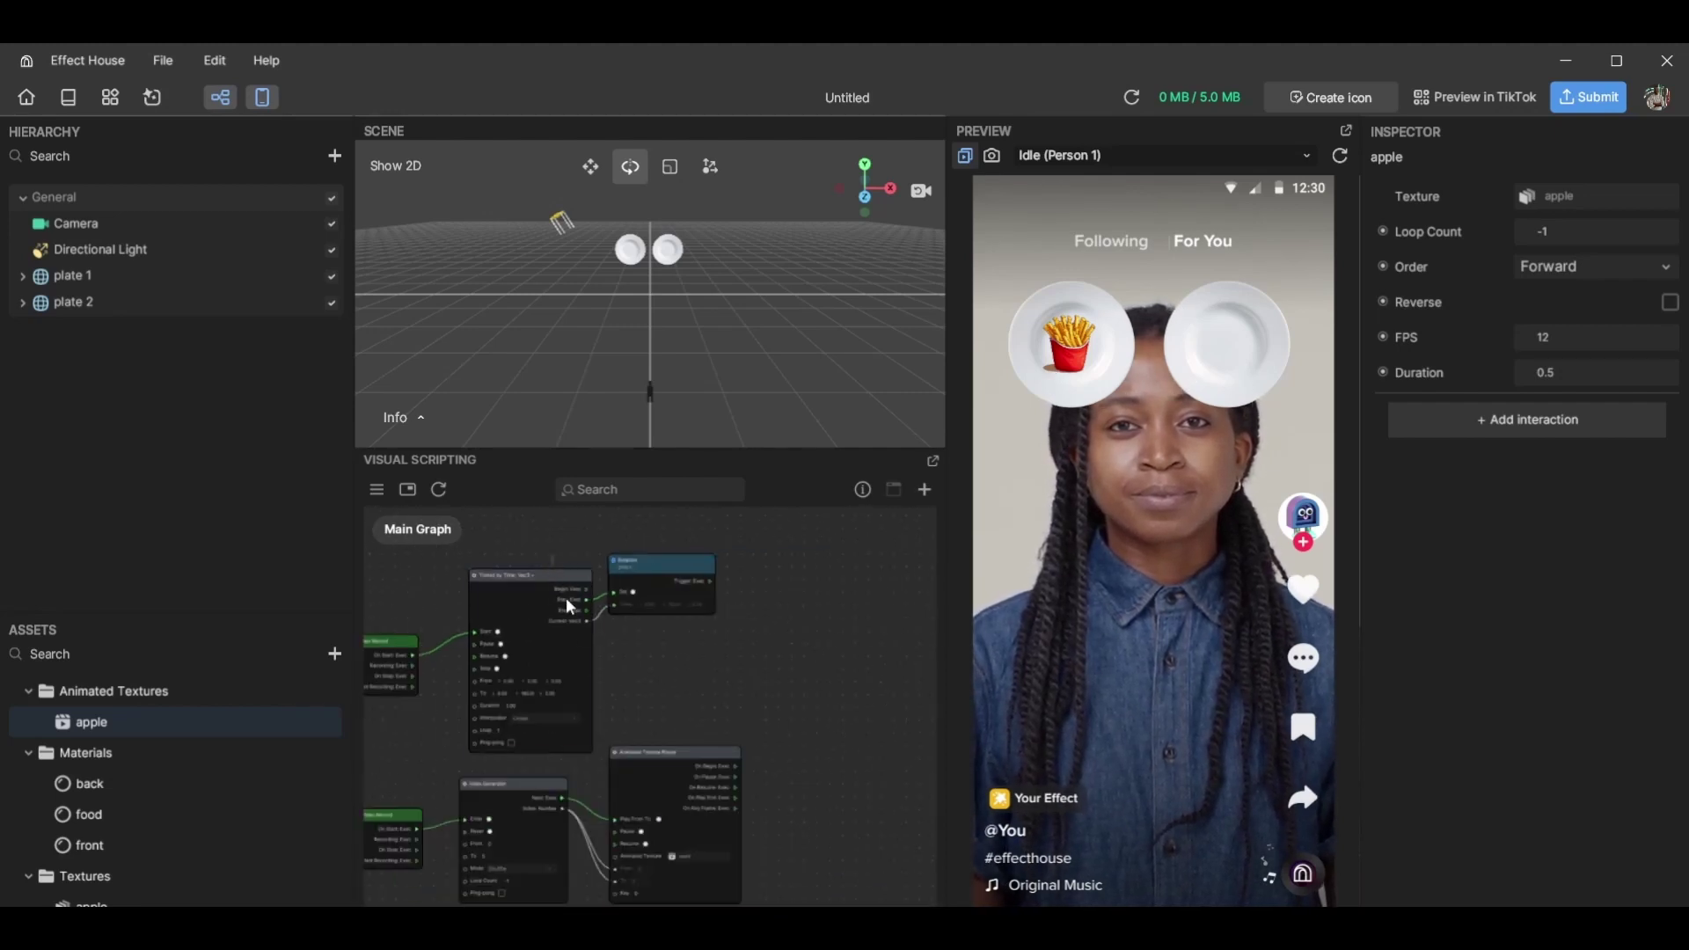
key("ctrl+v")
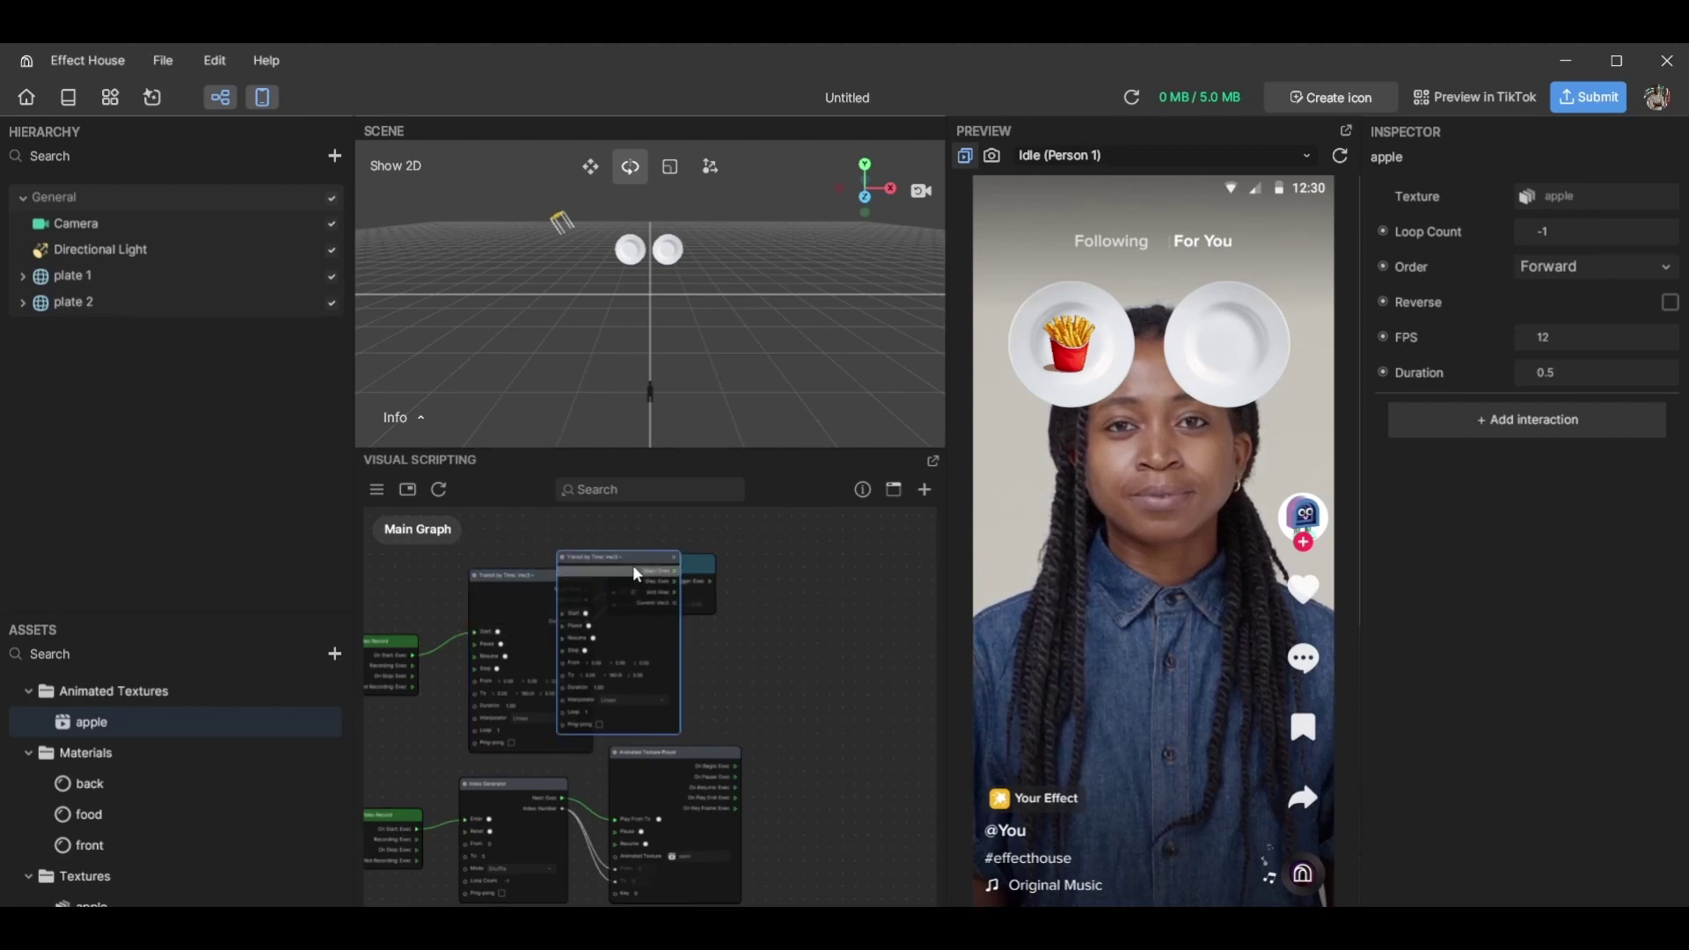
left_click_drag(633, 565, 862, 557)
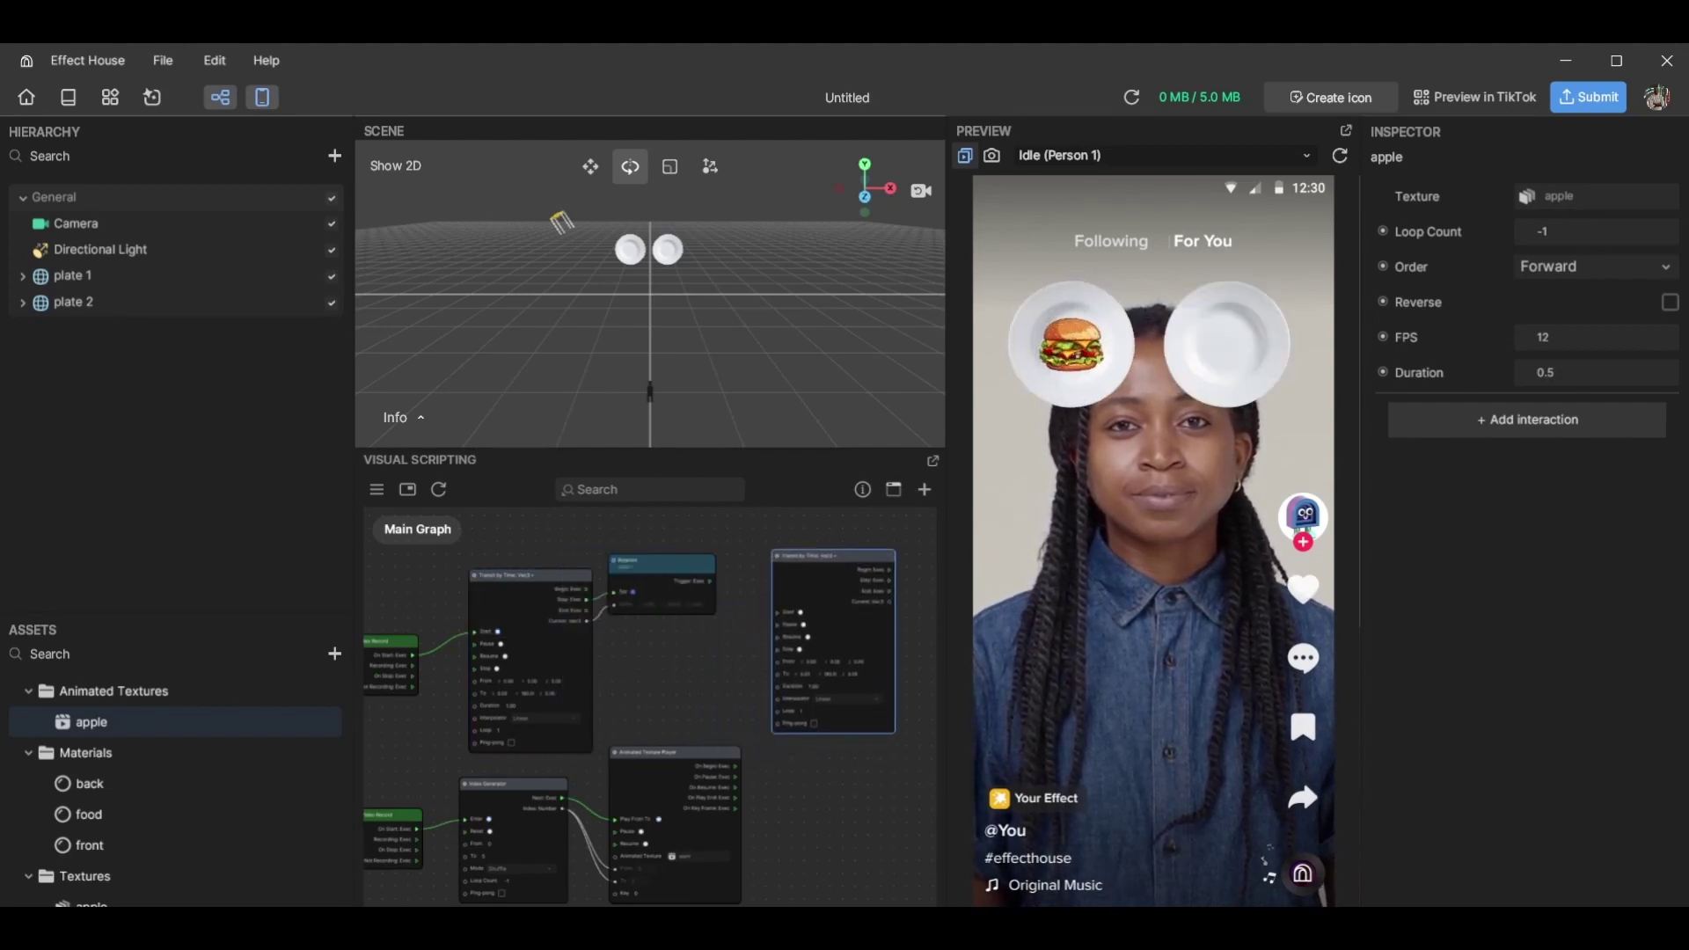
Connect the End output of the first Transit by Time node to the Start input of its copy
scroll(852, 690, "up", 3)
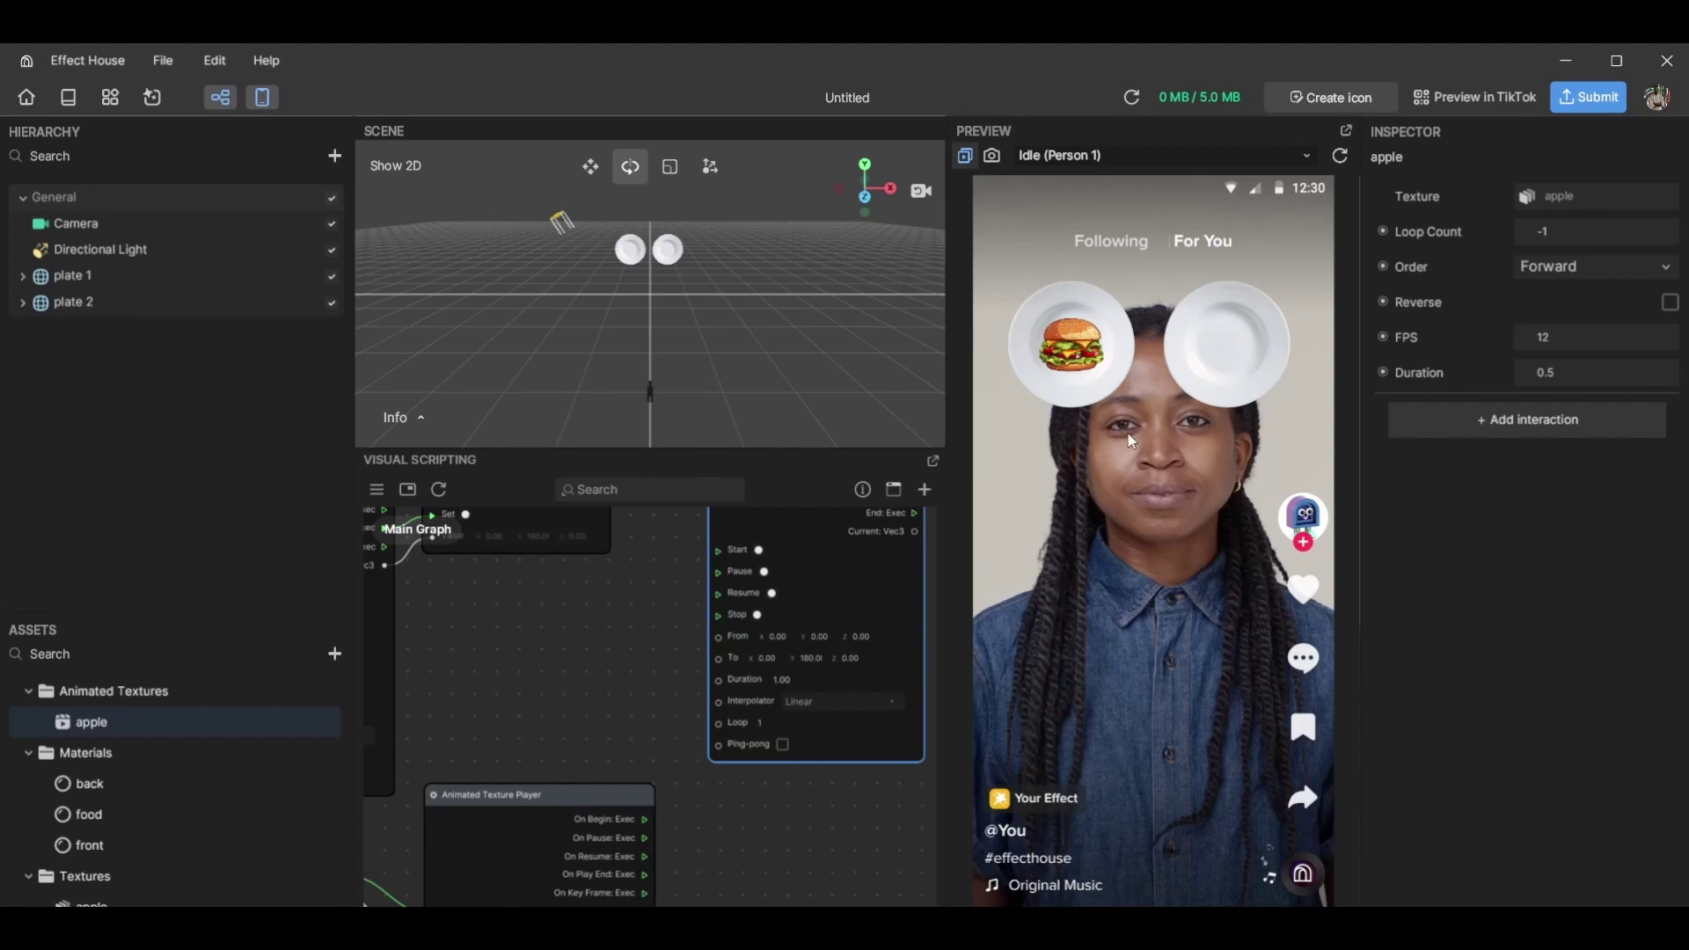
scroll(586, 607, "down", 4)
left_click_drag(533, 633, 587, 743)
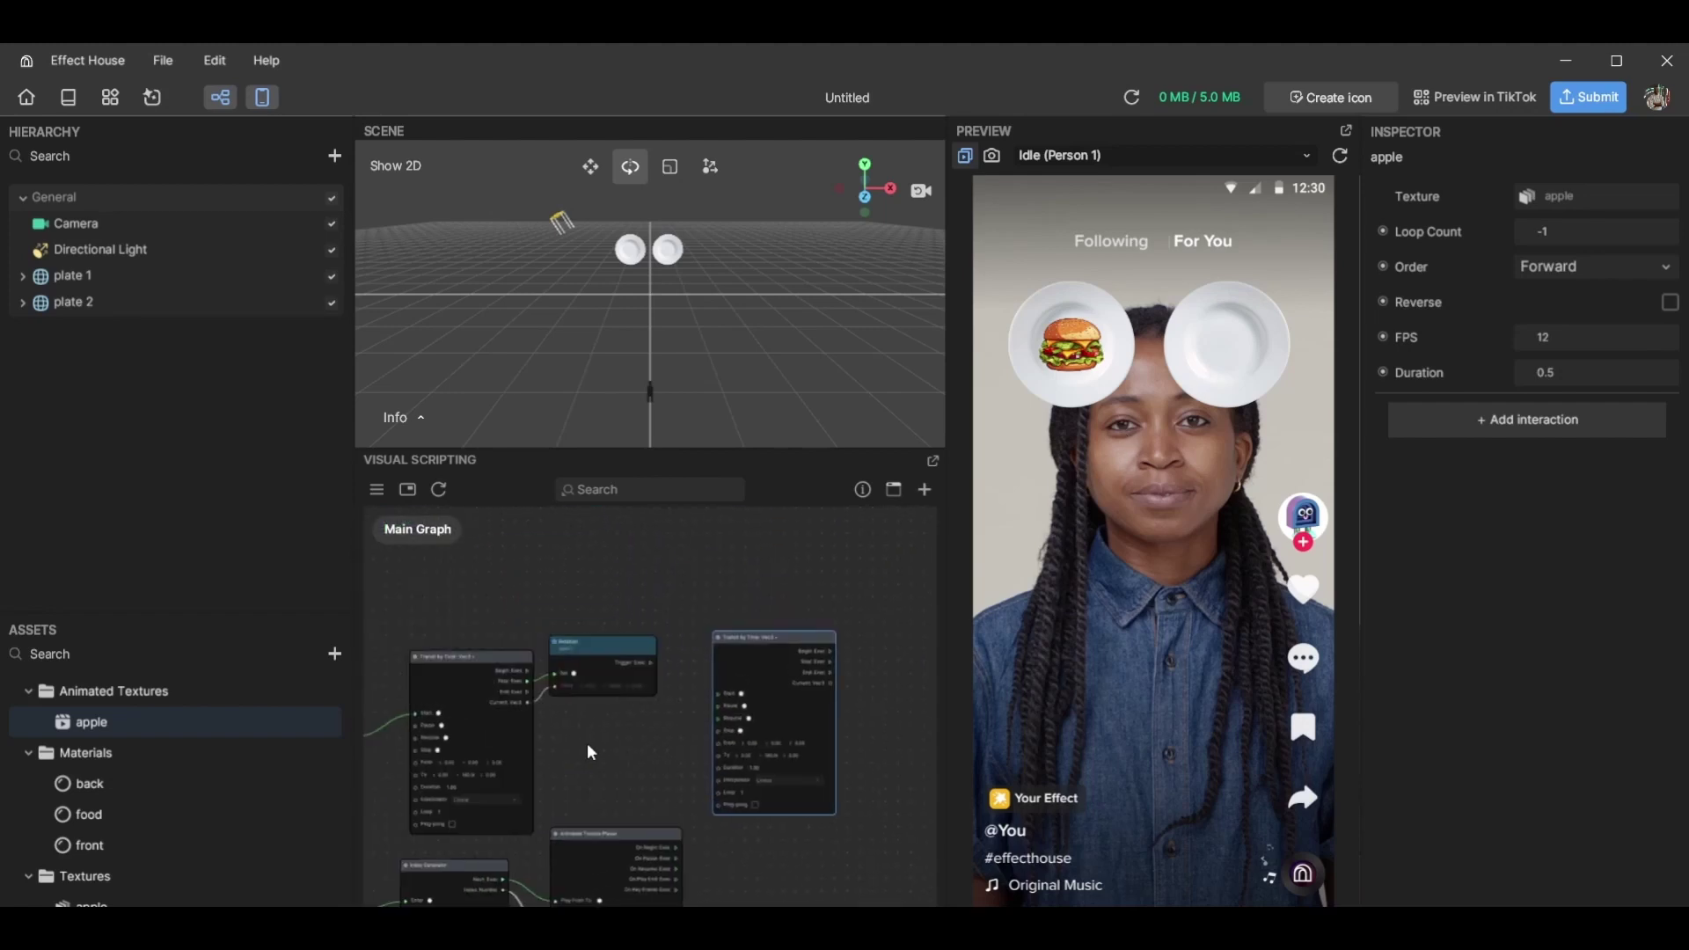
scroll(511, 671, "up", 2)
scroll(548, 593, "up", 2)
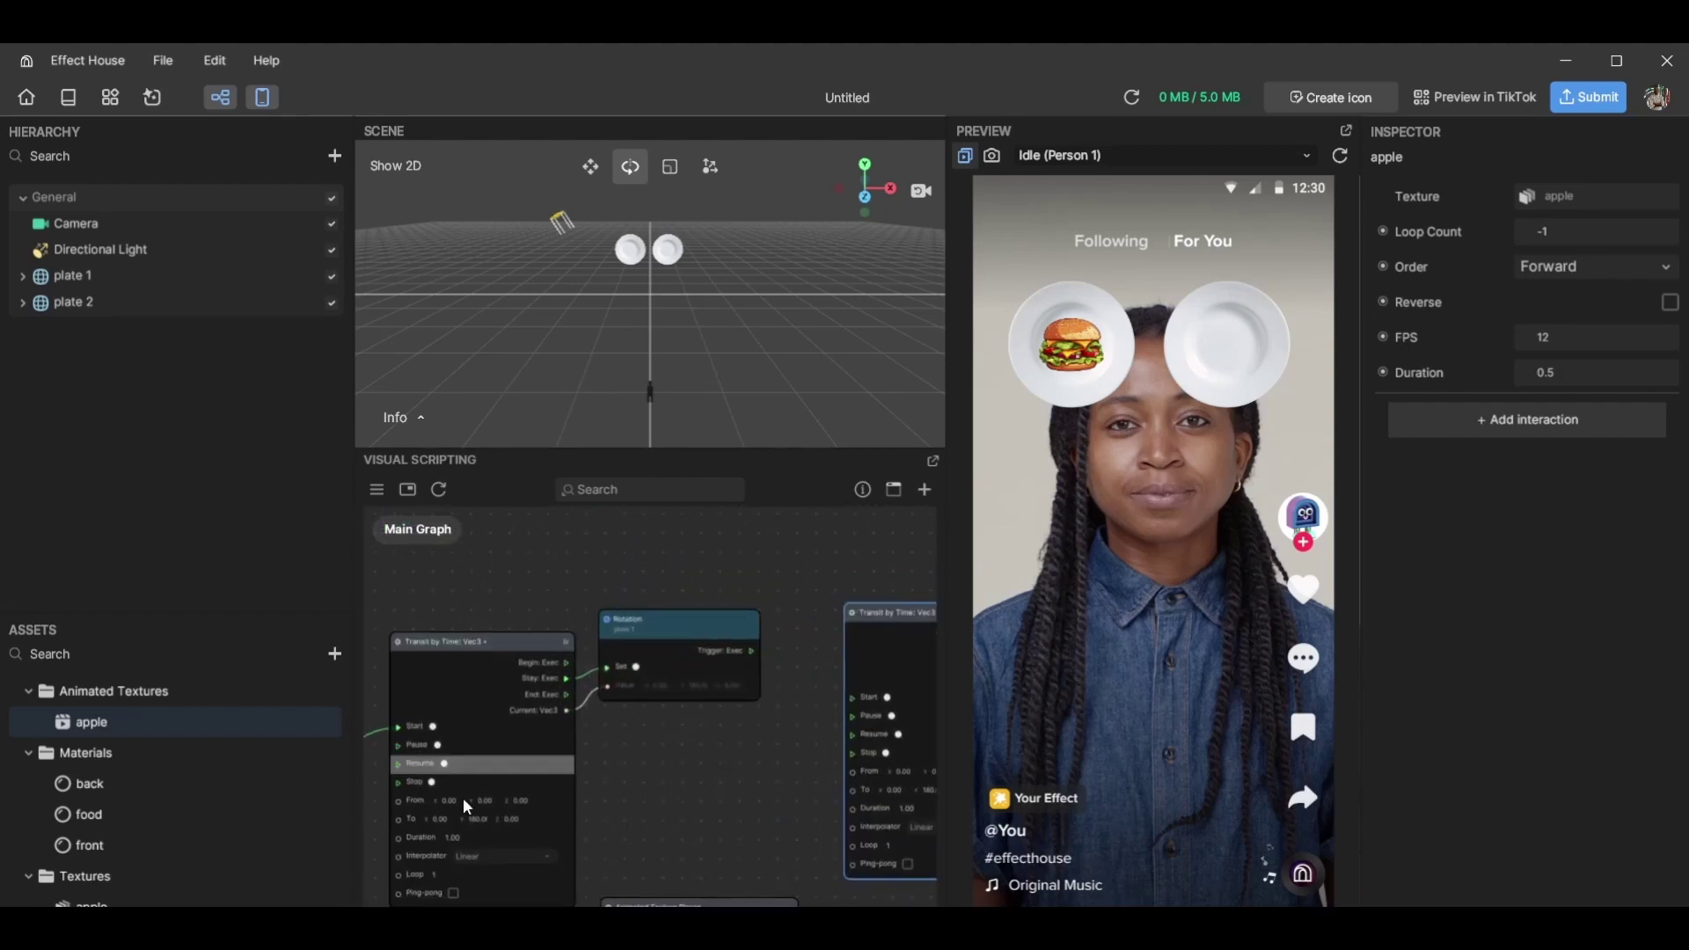
left_click_drag(594, 739, 770, 688)
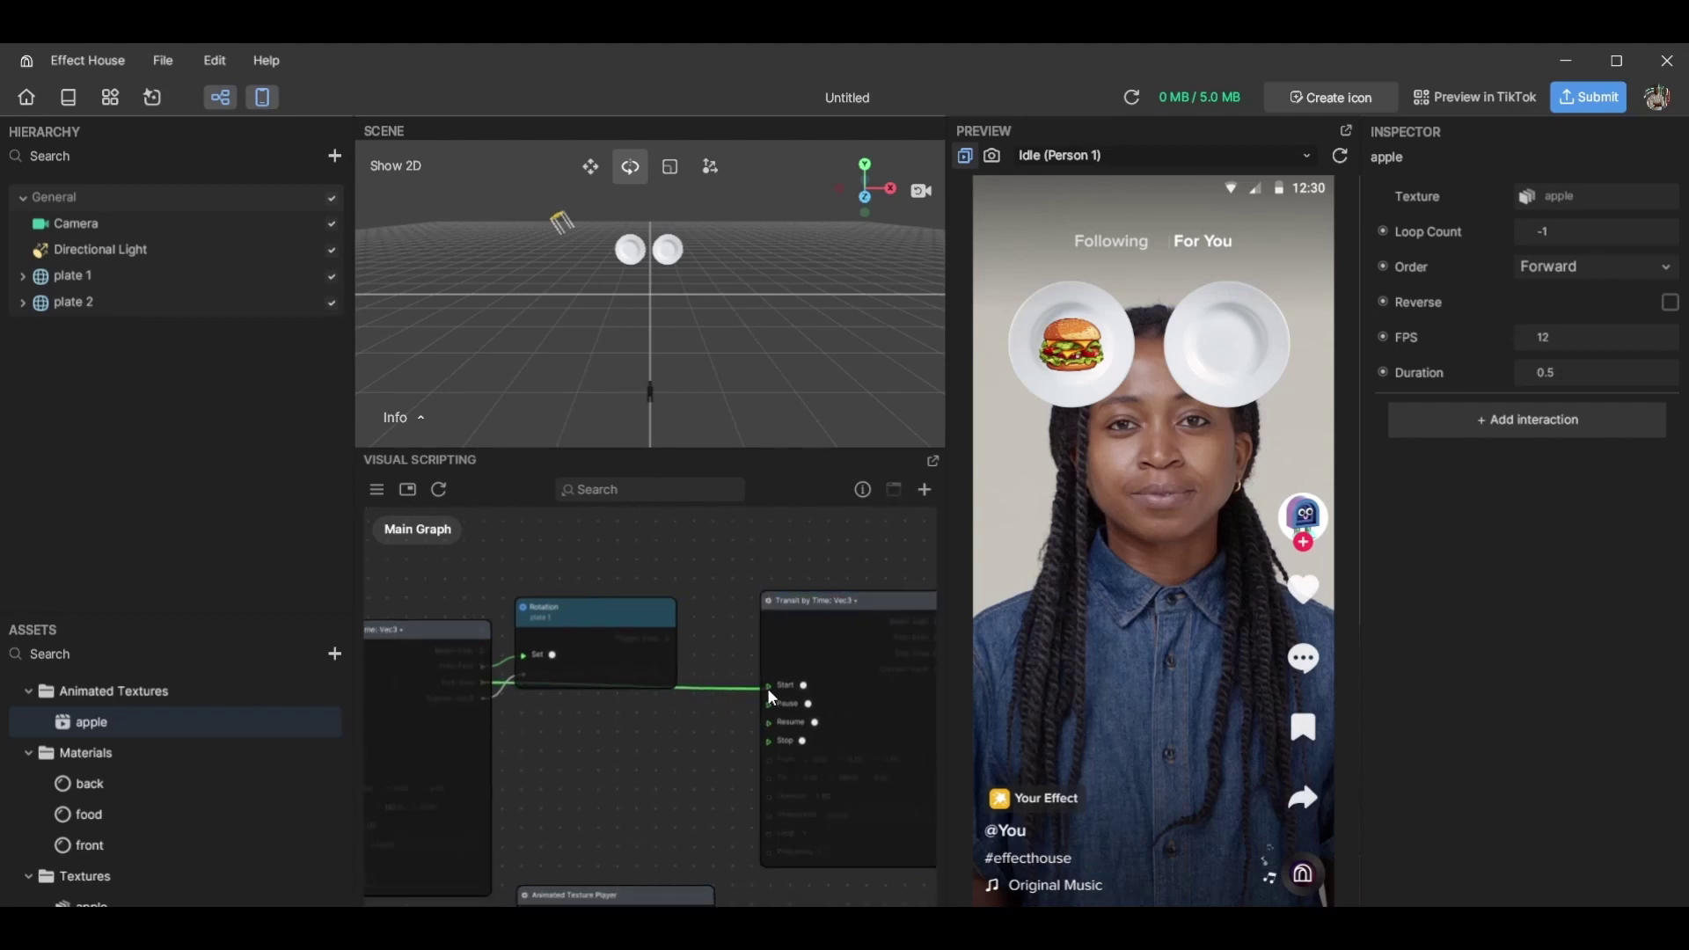
left_click_drag(723, 564, 545, 526)
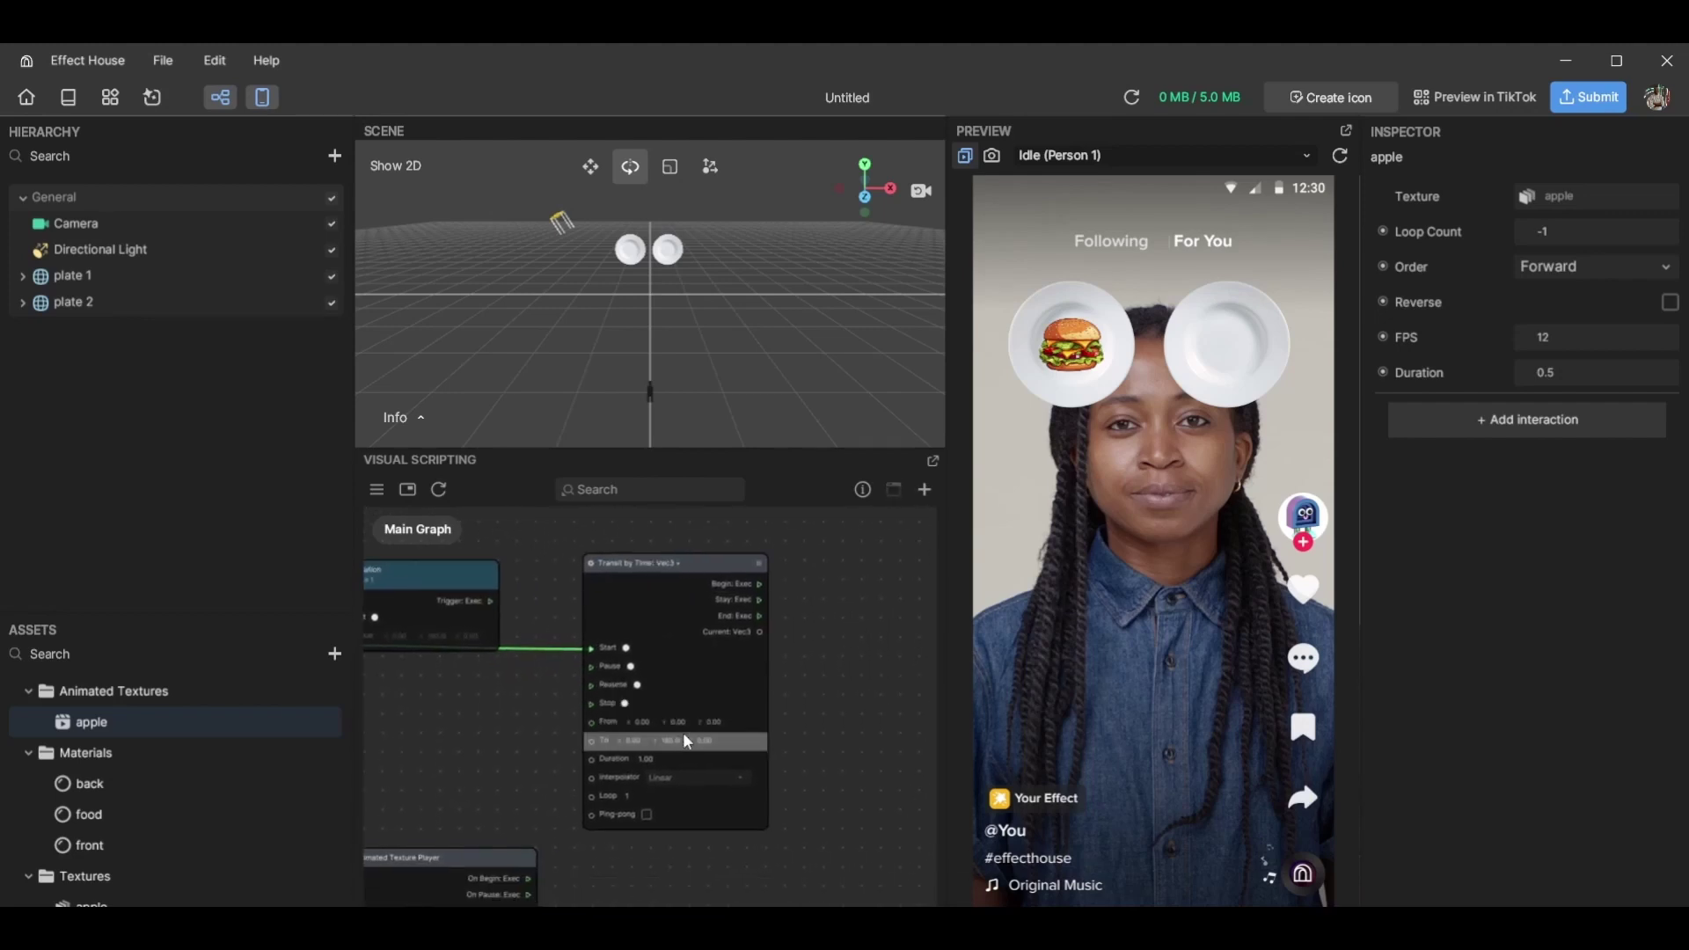
Add a node that sets plate 2's Rotation to the visual scripting graph
left_click(81, 304)
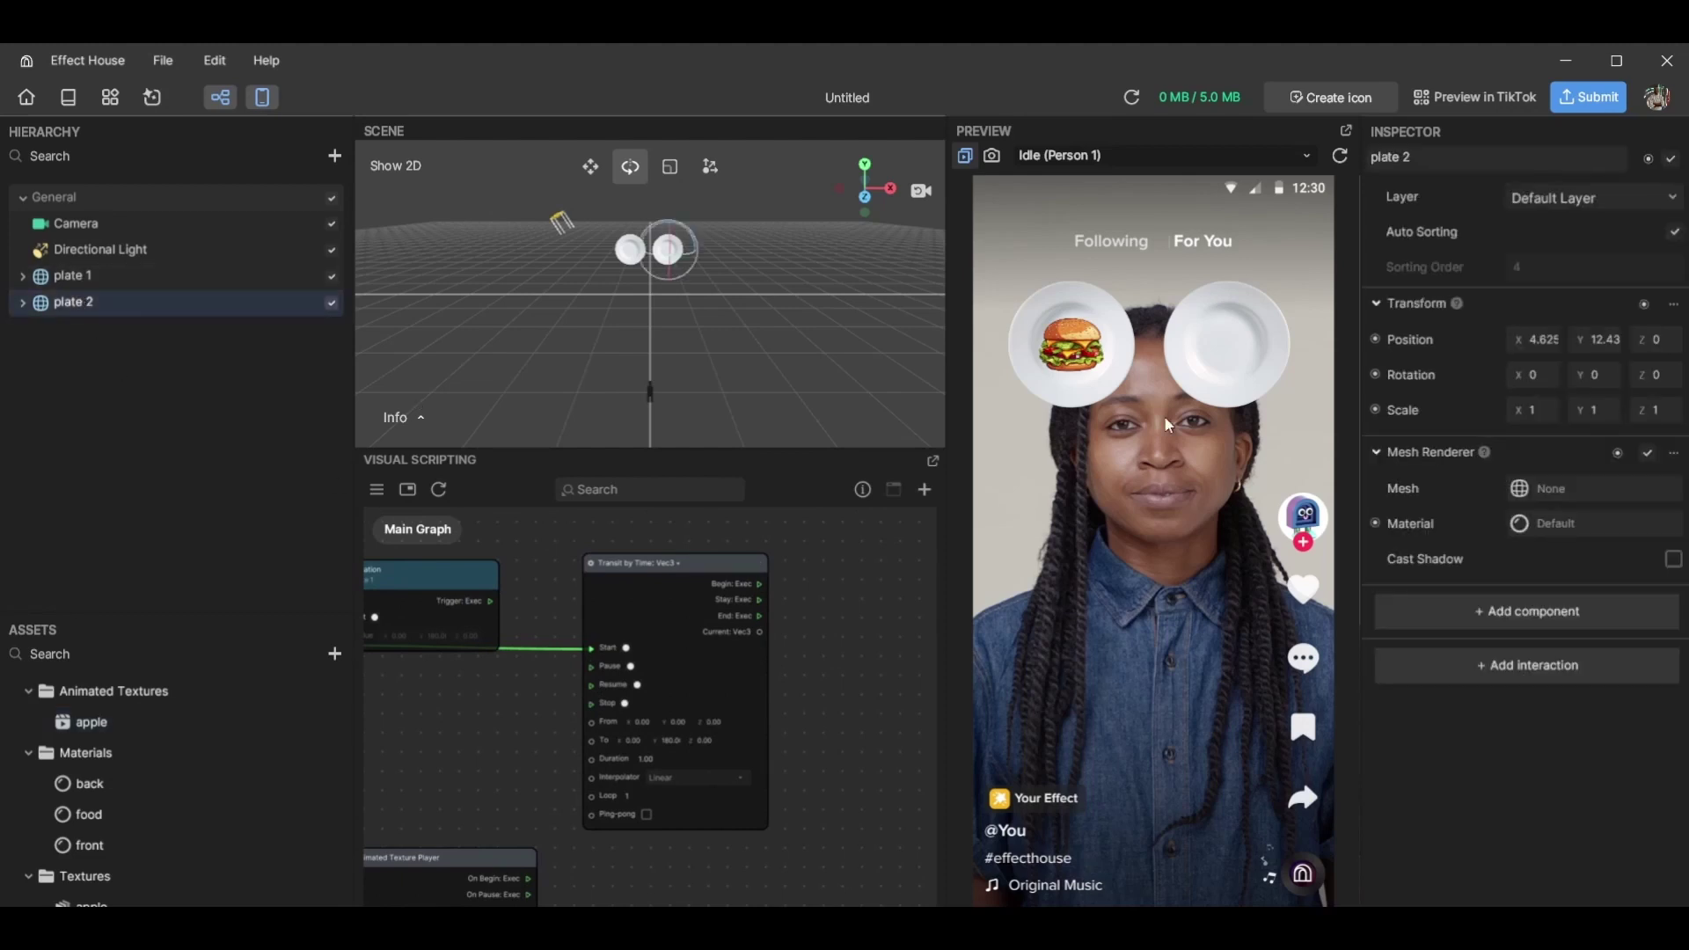
left_click(1377, 374)
left_click(1412, 429)
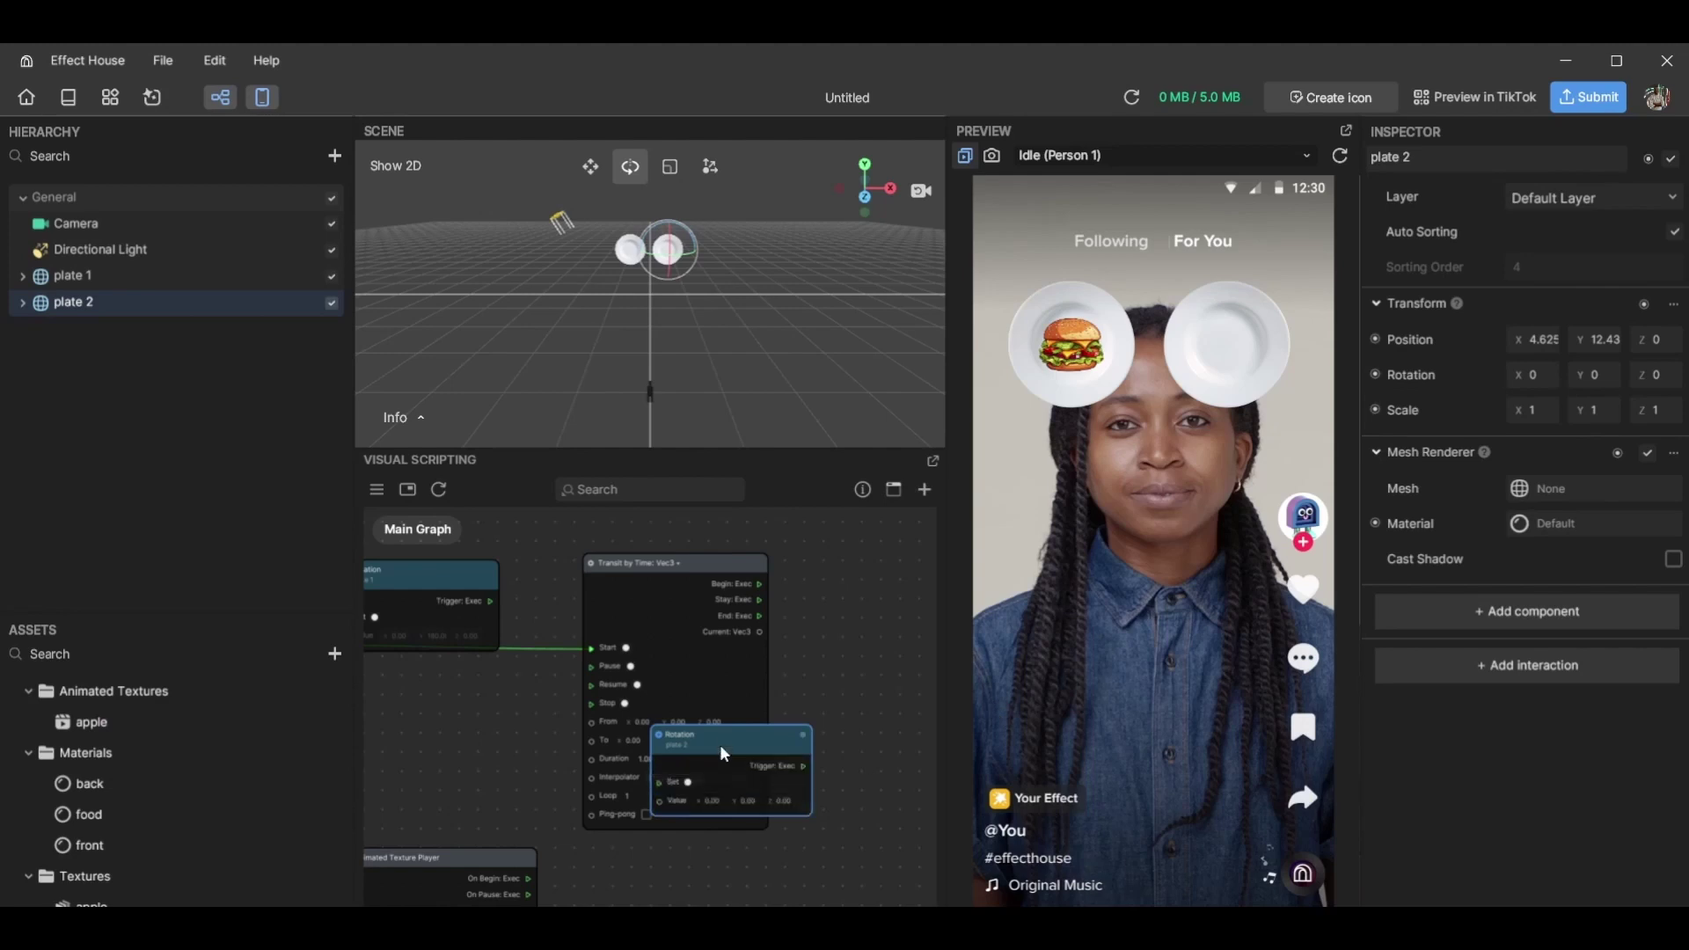
Place plate 2's Rotation node beside the copied Transit by Time node, linking Step to Set and Current Vec3 to Value
left_click_drag(719, 744, 872, 561)
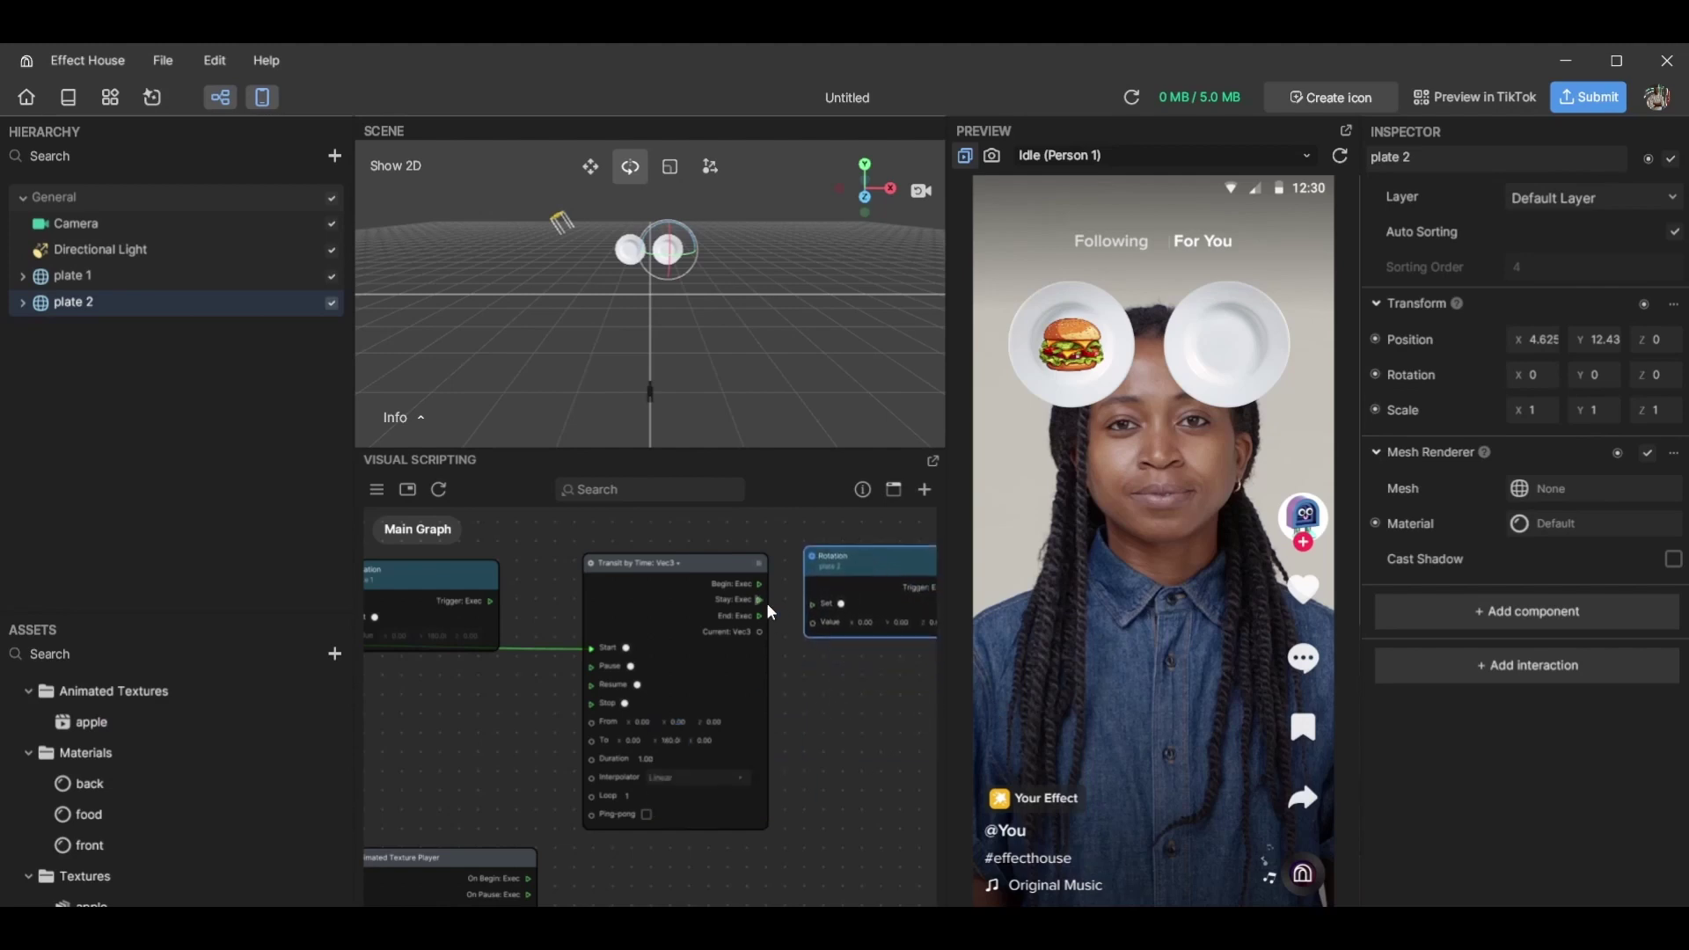
left_click_drag(762, 601, 811, 604)
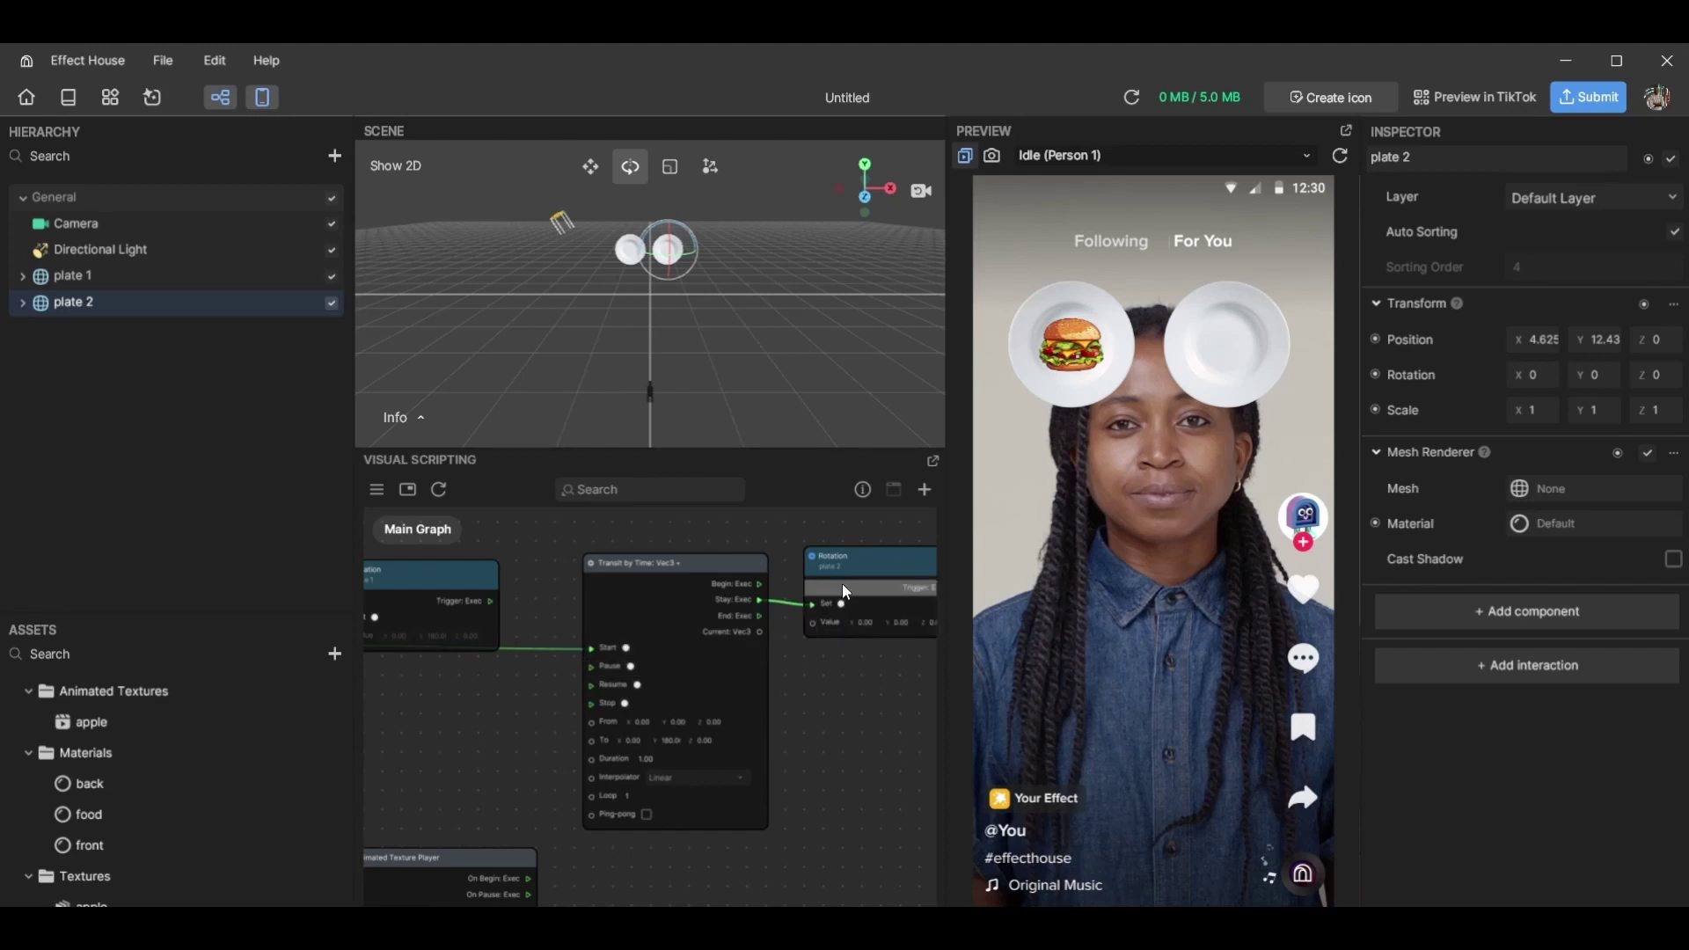
left_click_drag(824, 564, 820, 548)
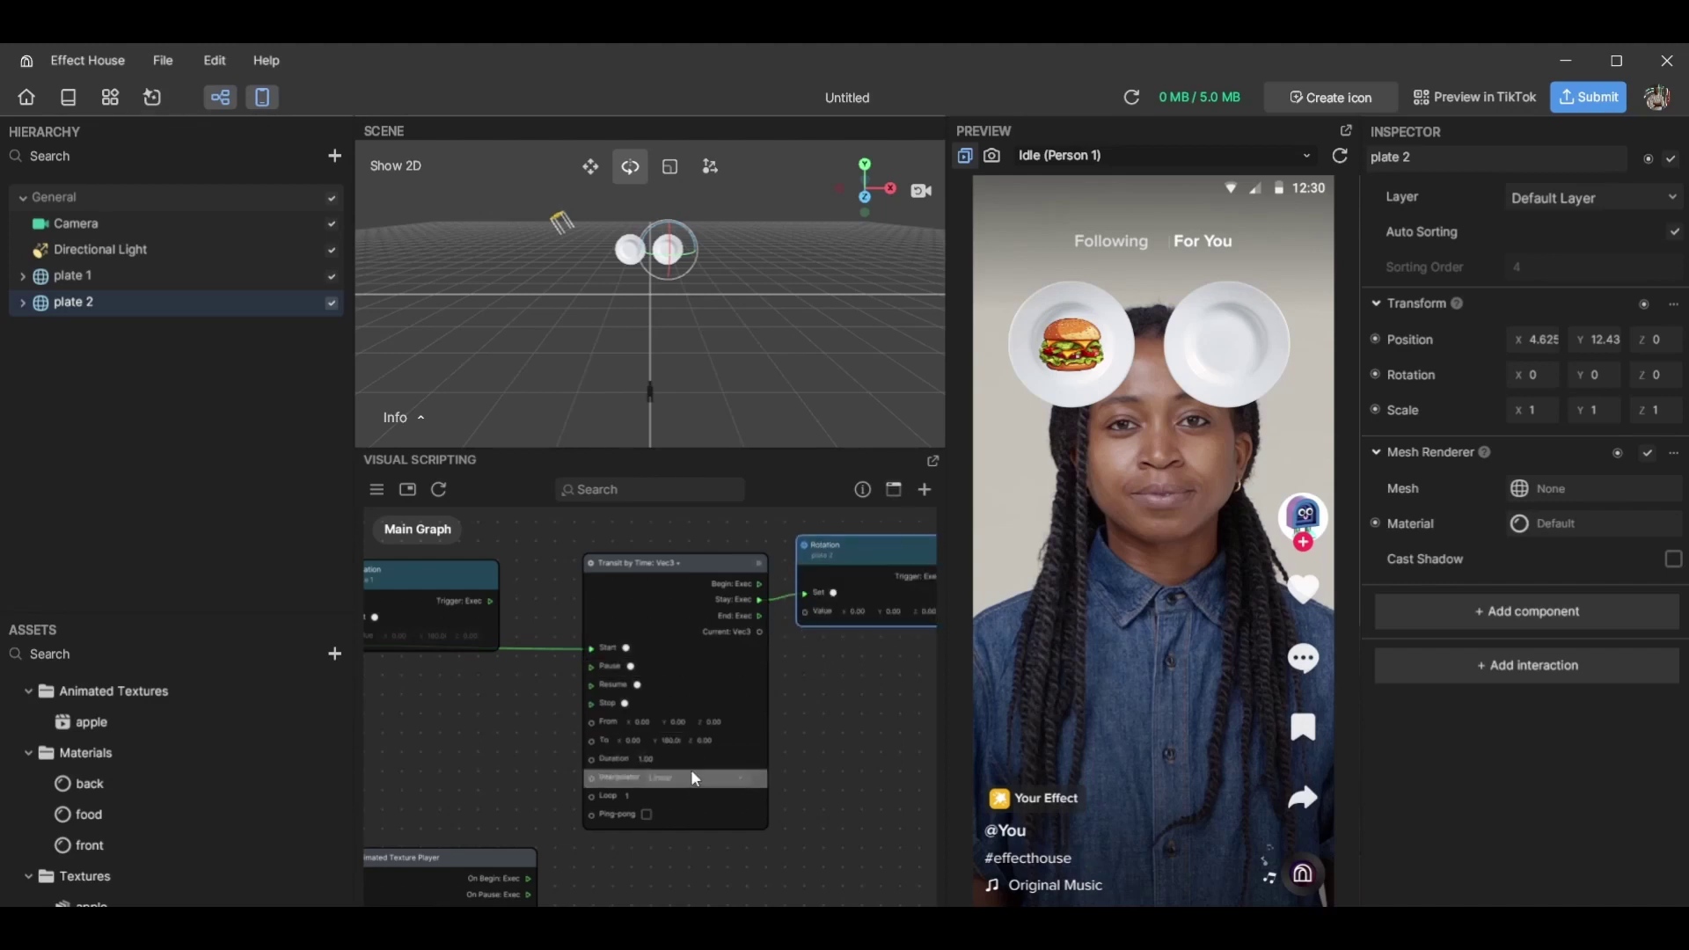
left_click_drag(762, 633, 806, 610)
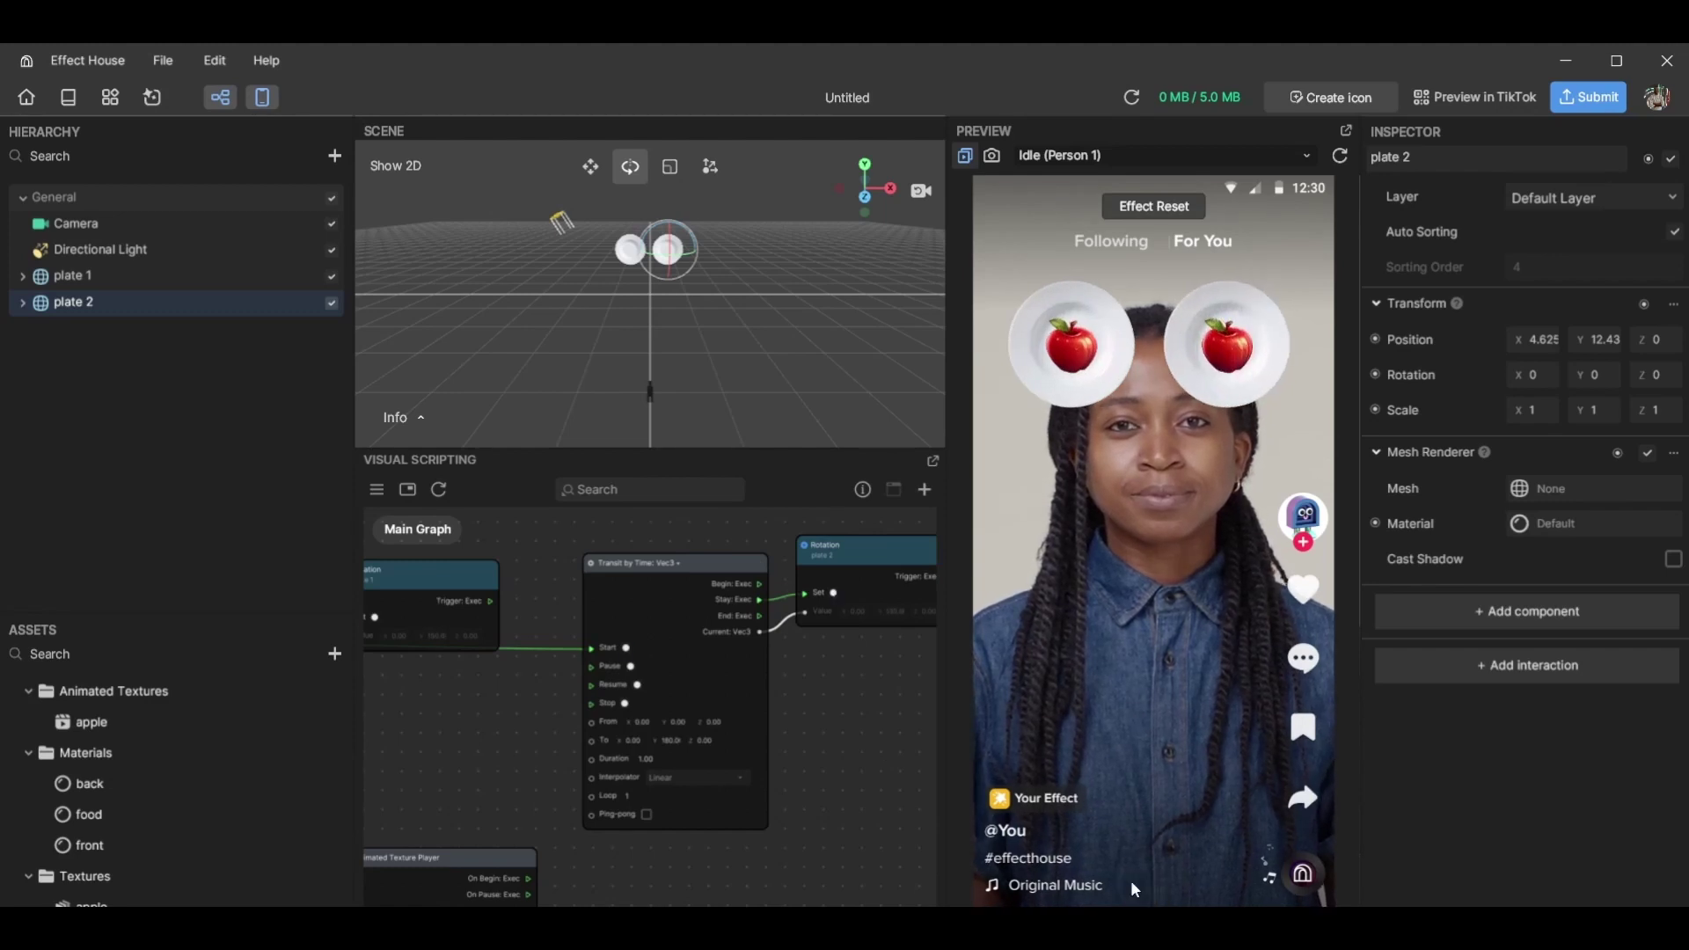
scroll(862, 680, "down", 5)
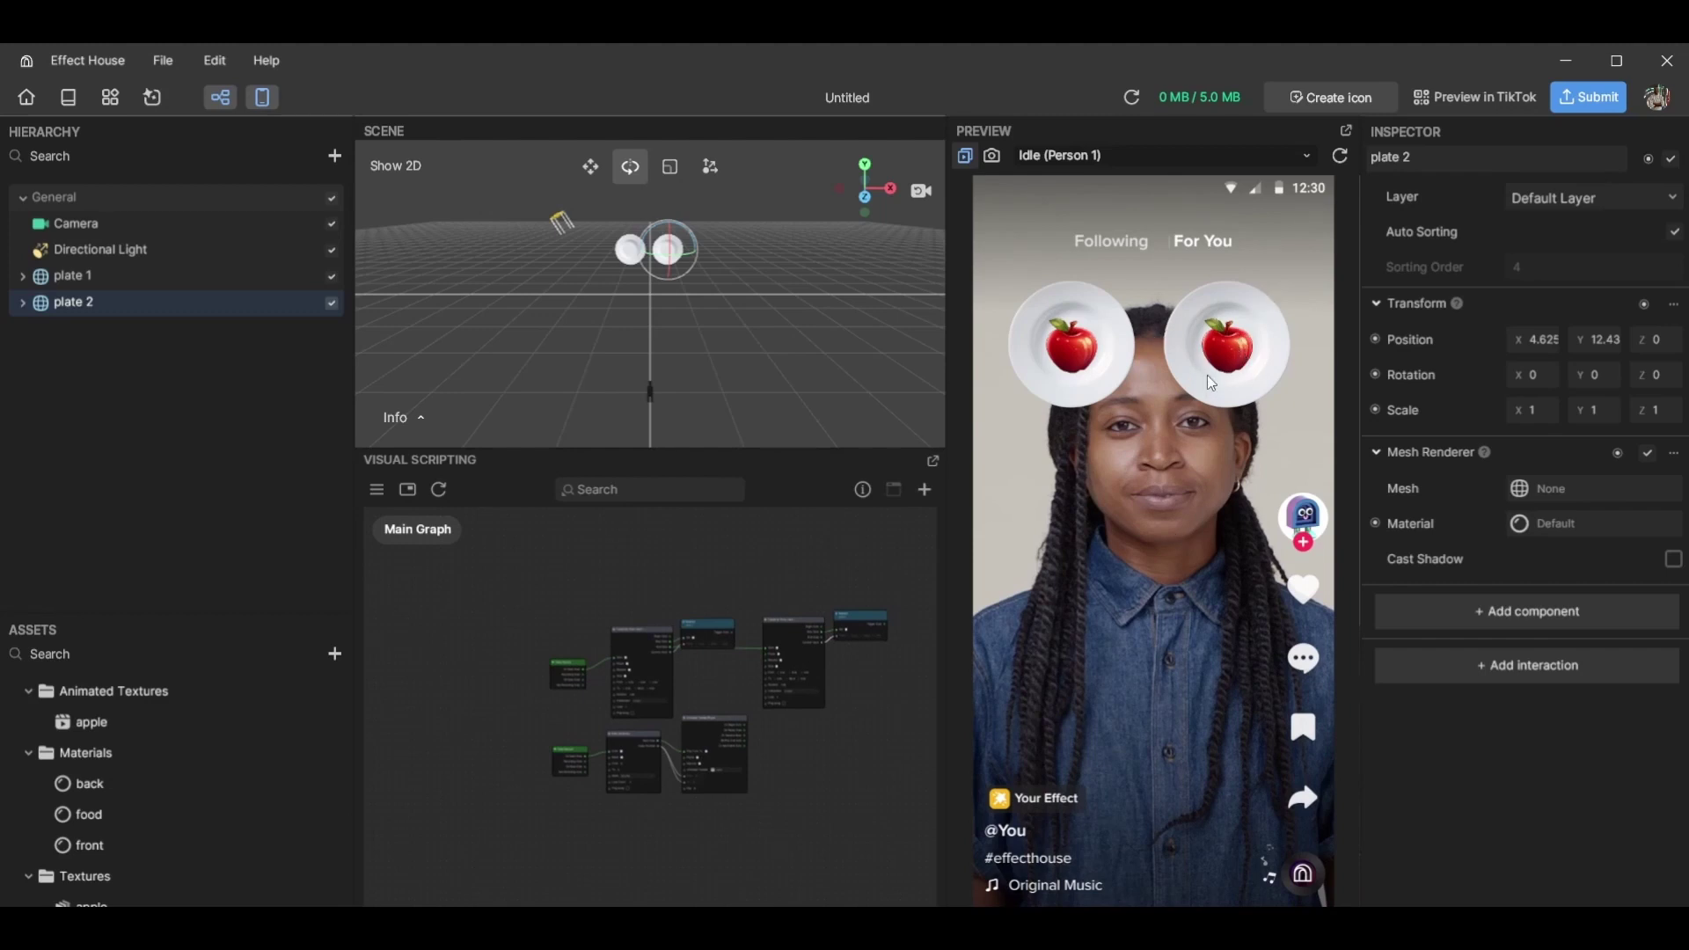
left_click(24, 301)
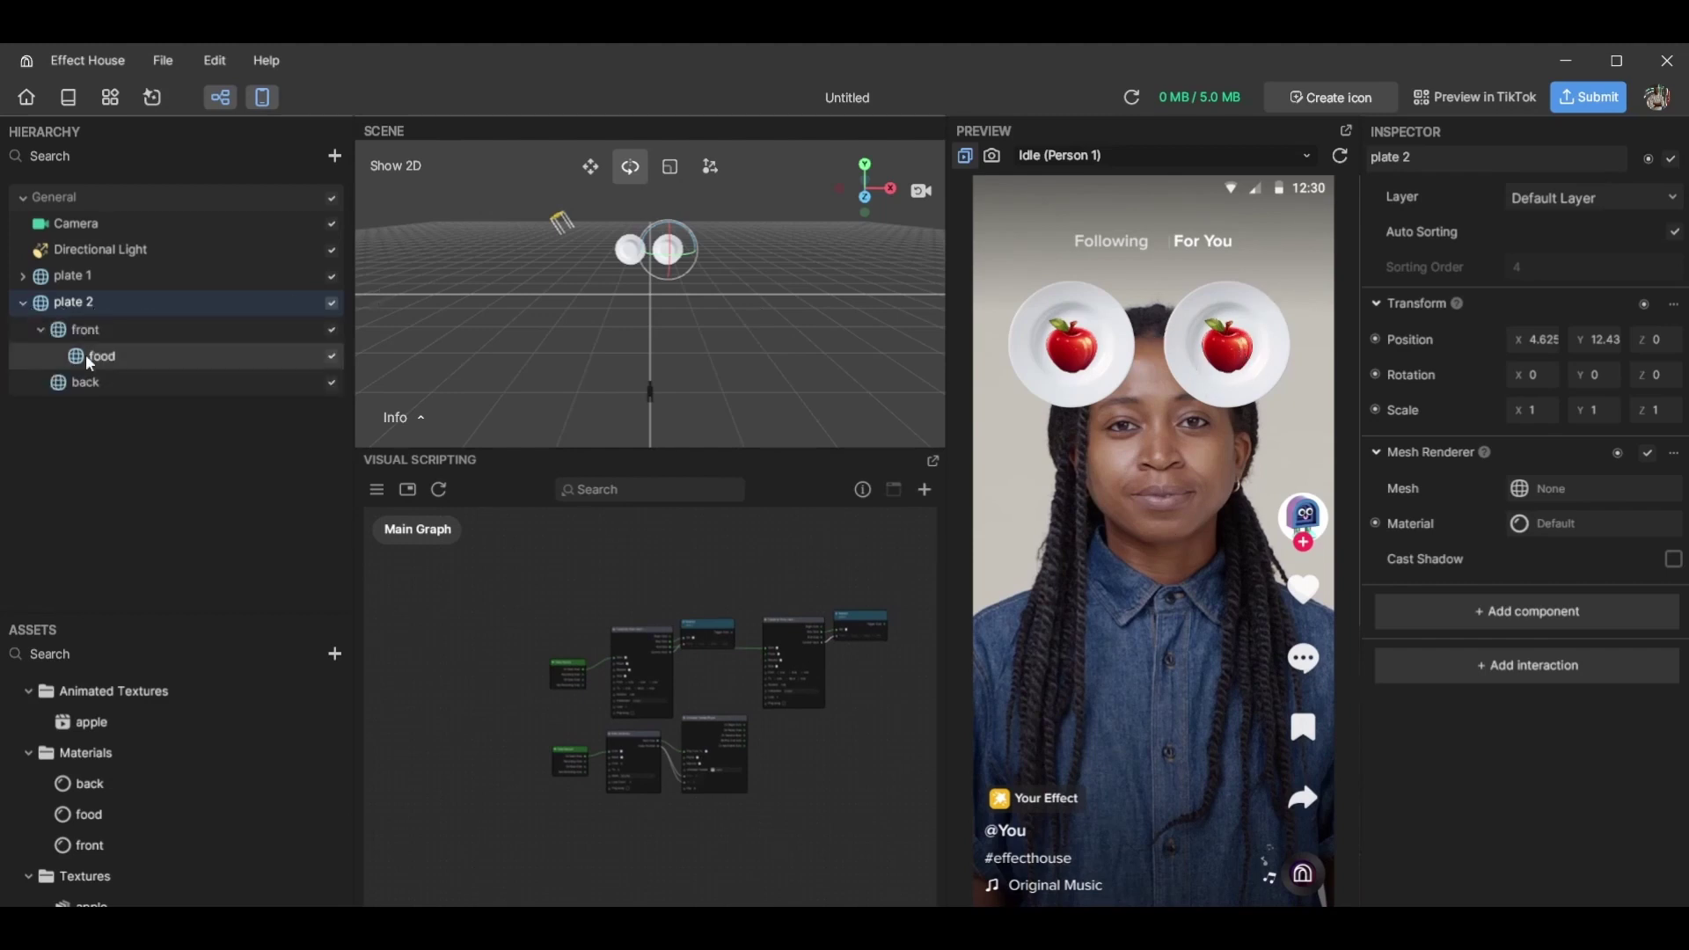
left_click(24, 302)
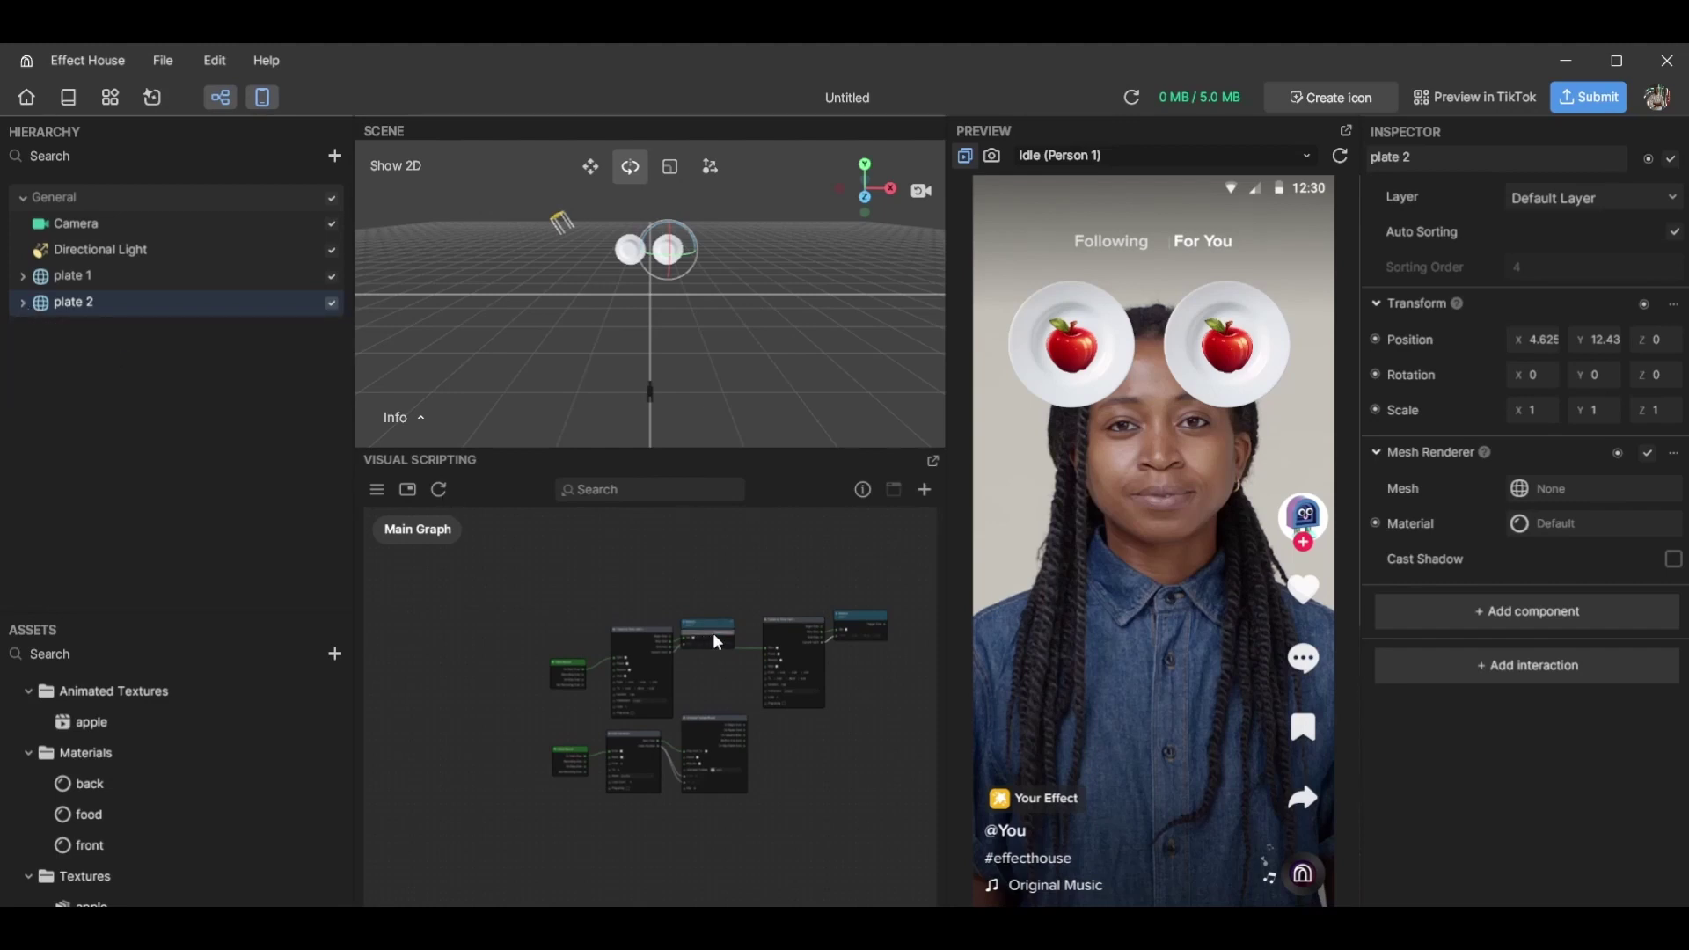
scroll(828, 721, "up", 5)
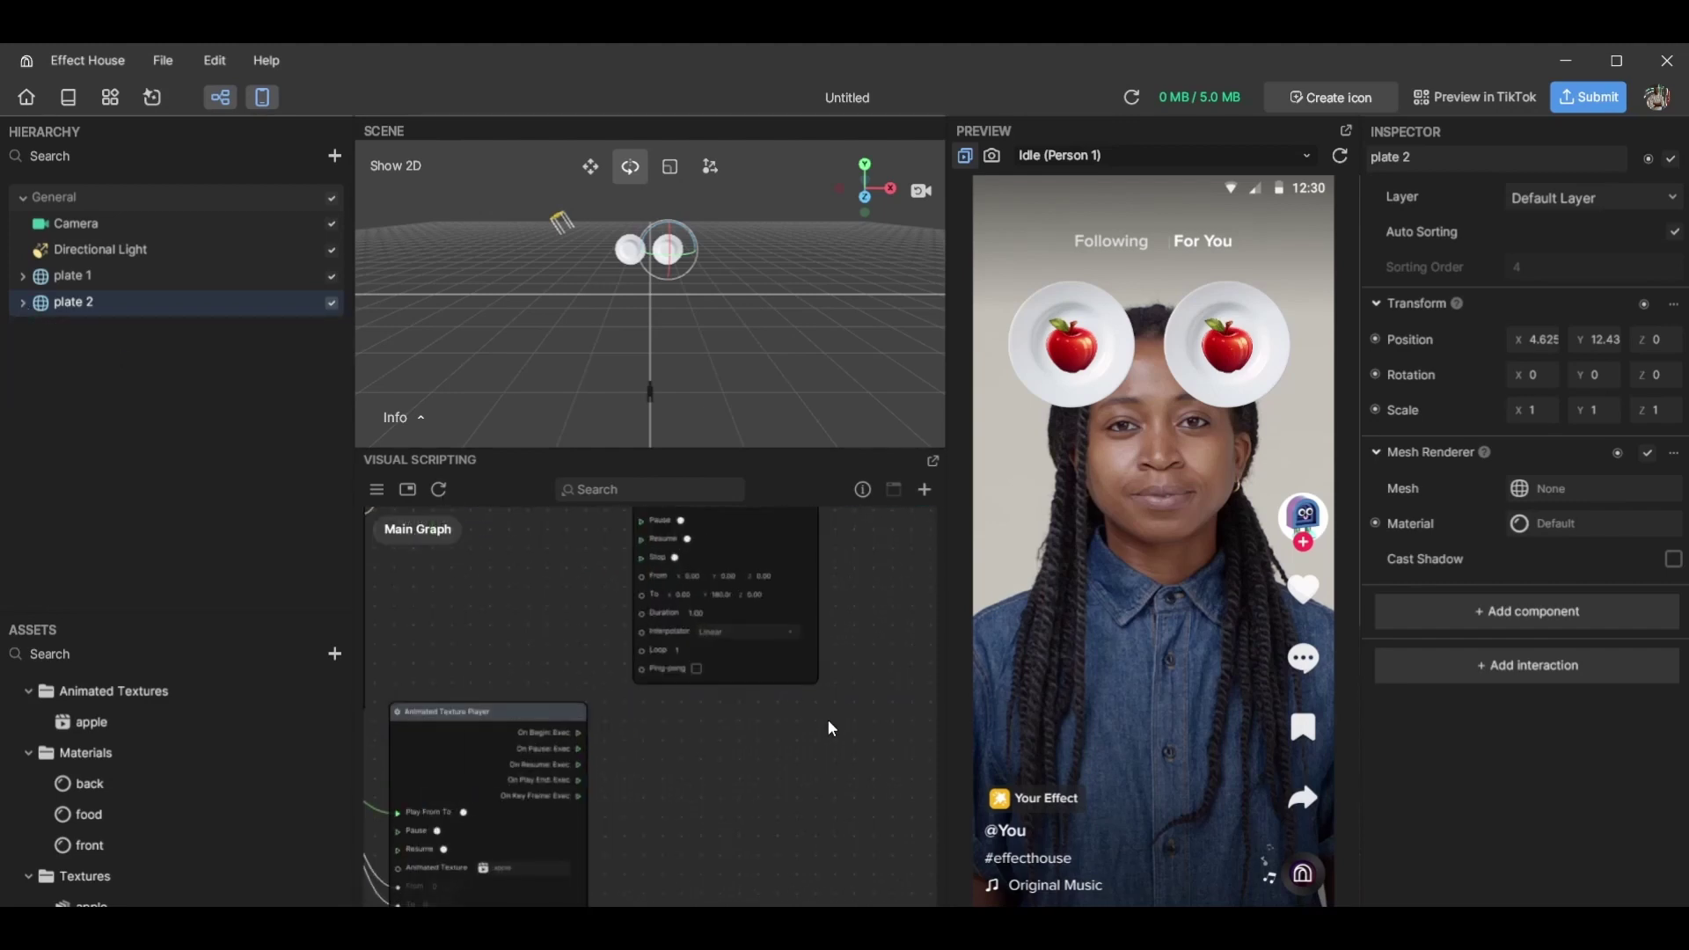
Rename the animated texture apple as apple 1
left_click(134, 718)
left_click(132, 718)
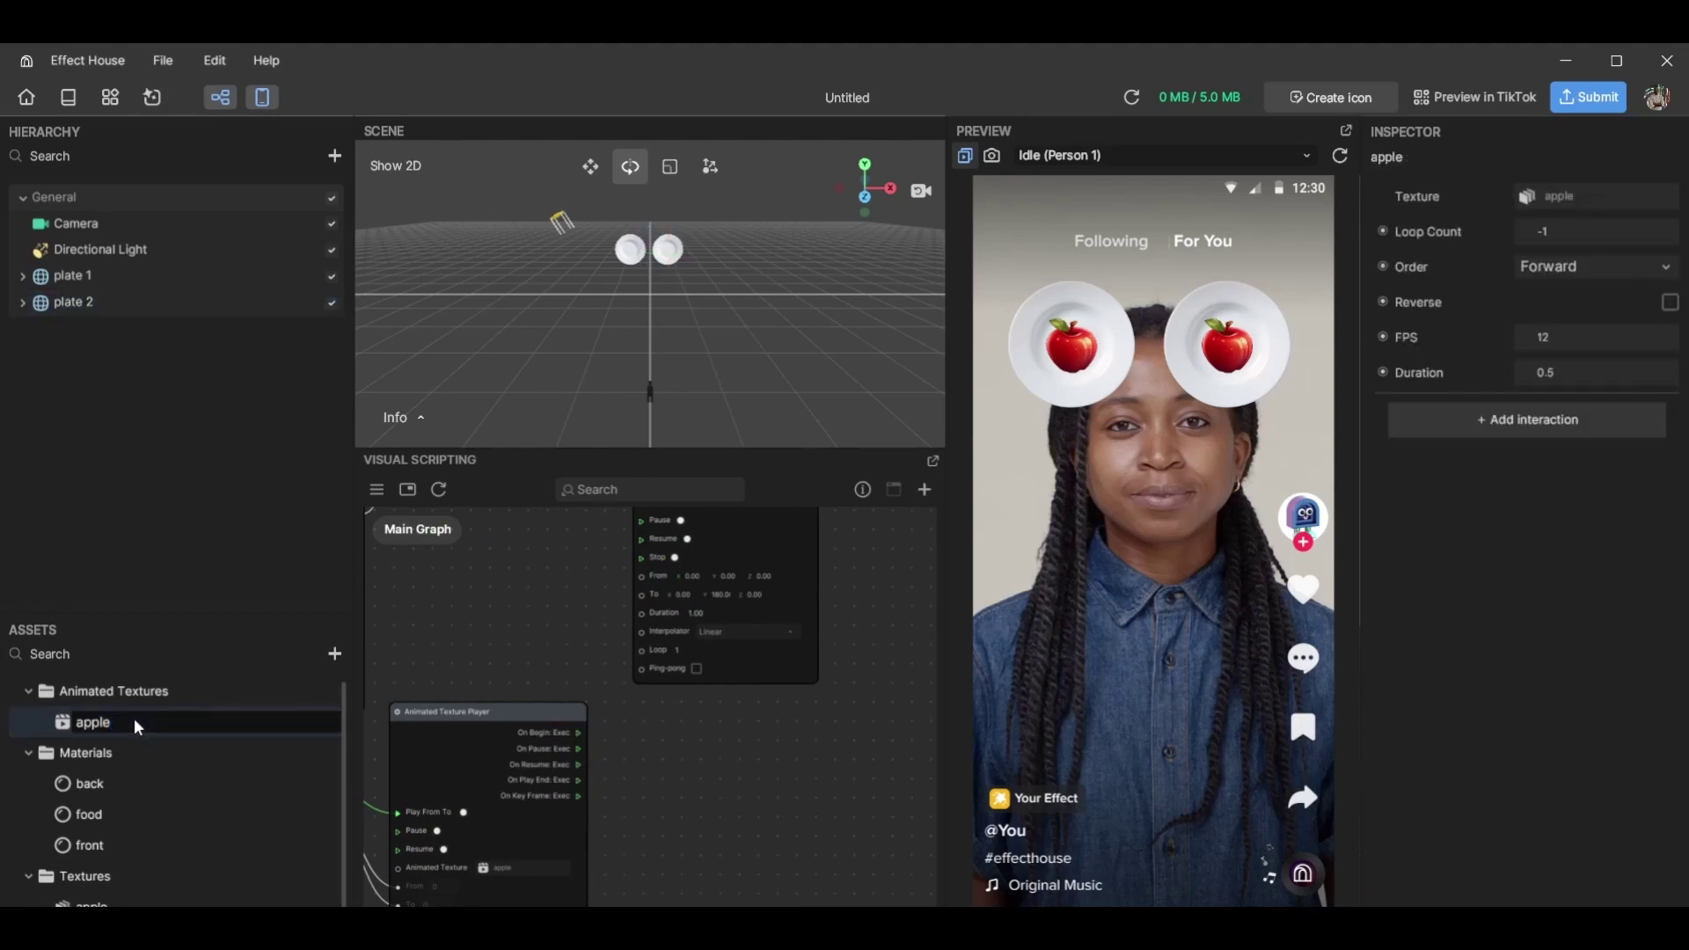
key("Return")
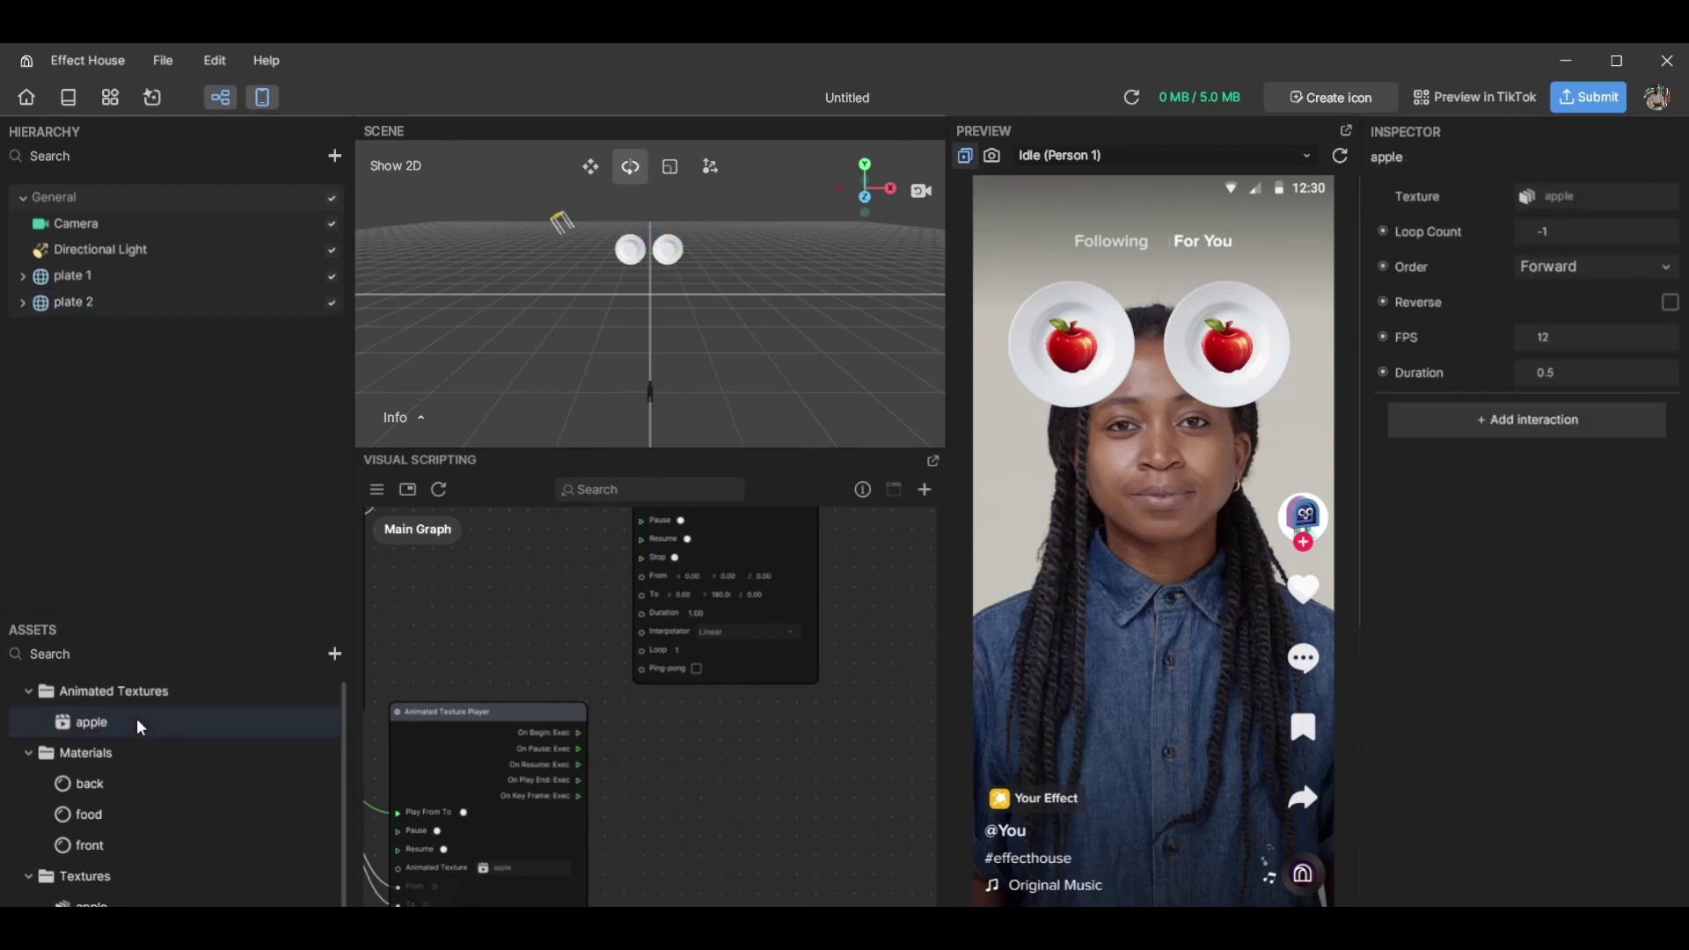
right_click(136, 719)
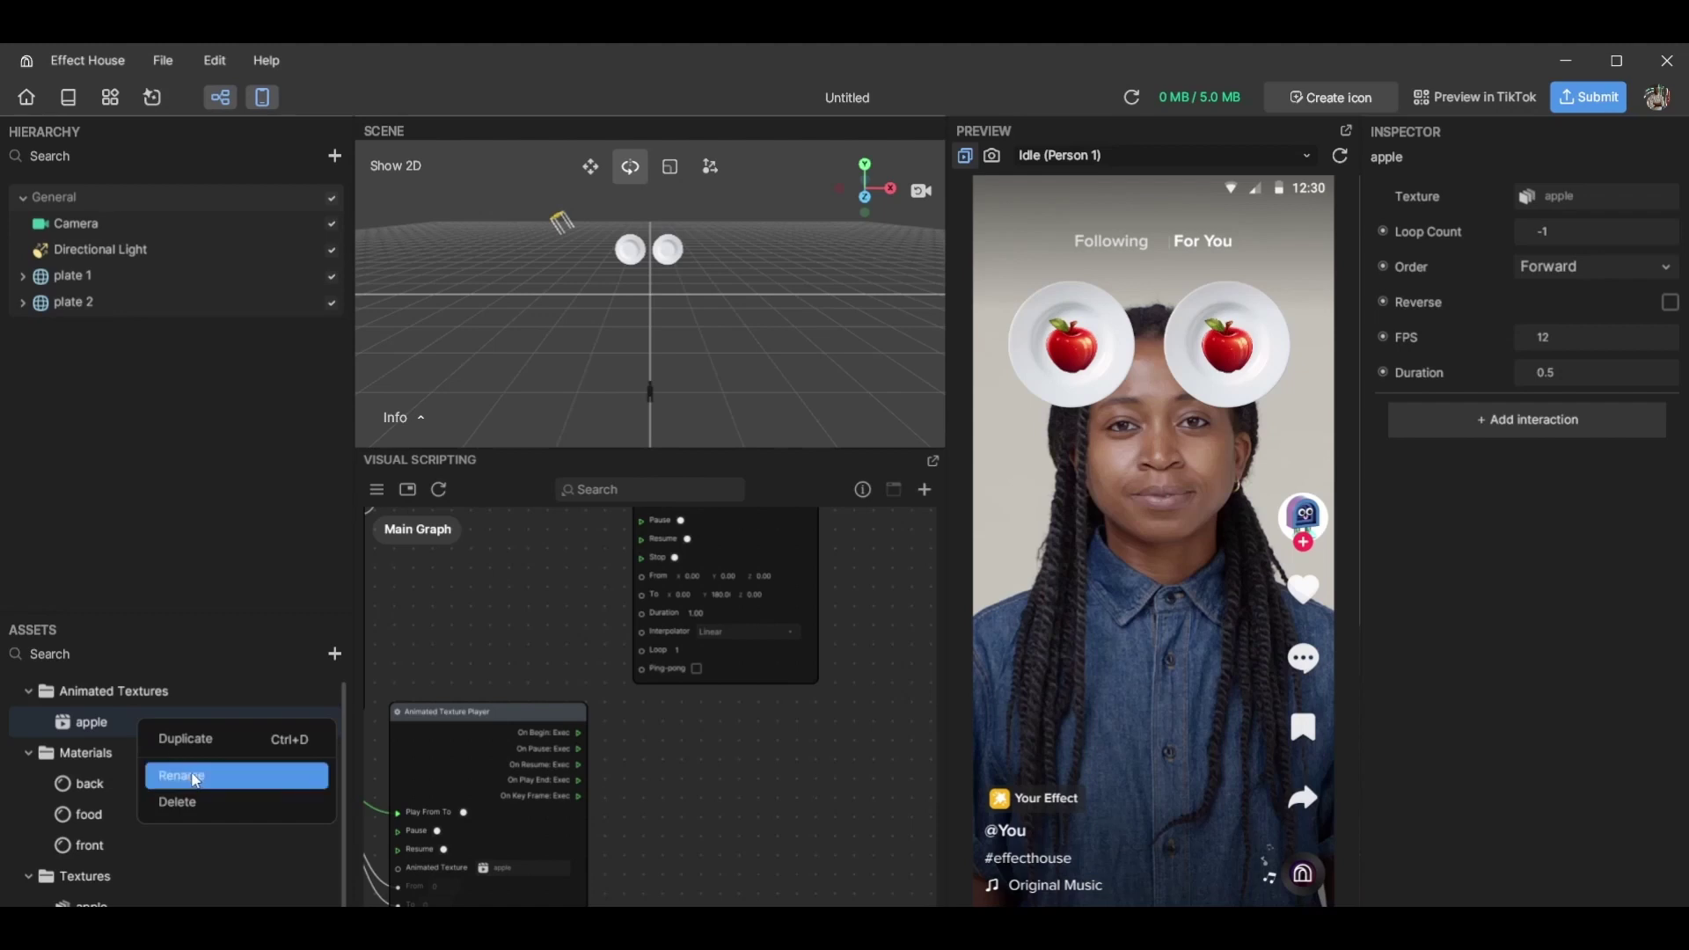
left_click(195, 778)
type("1")
key("Return")
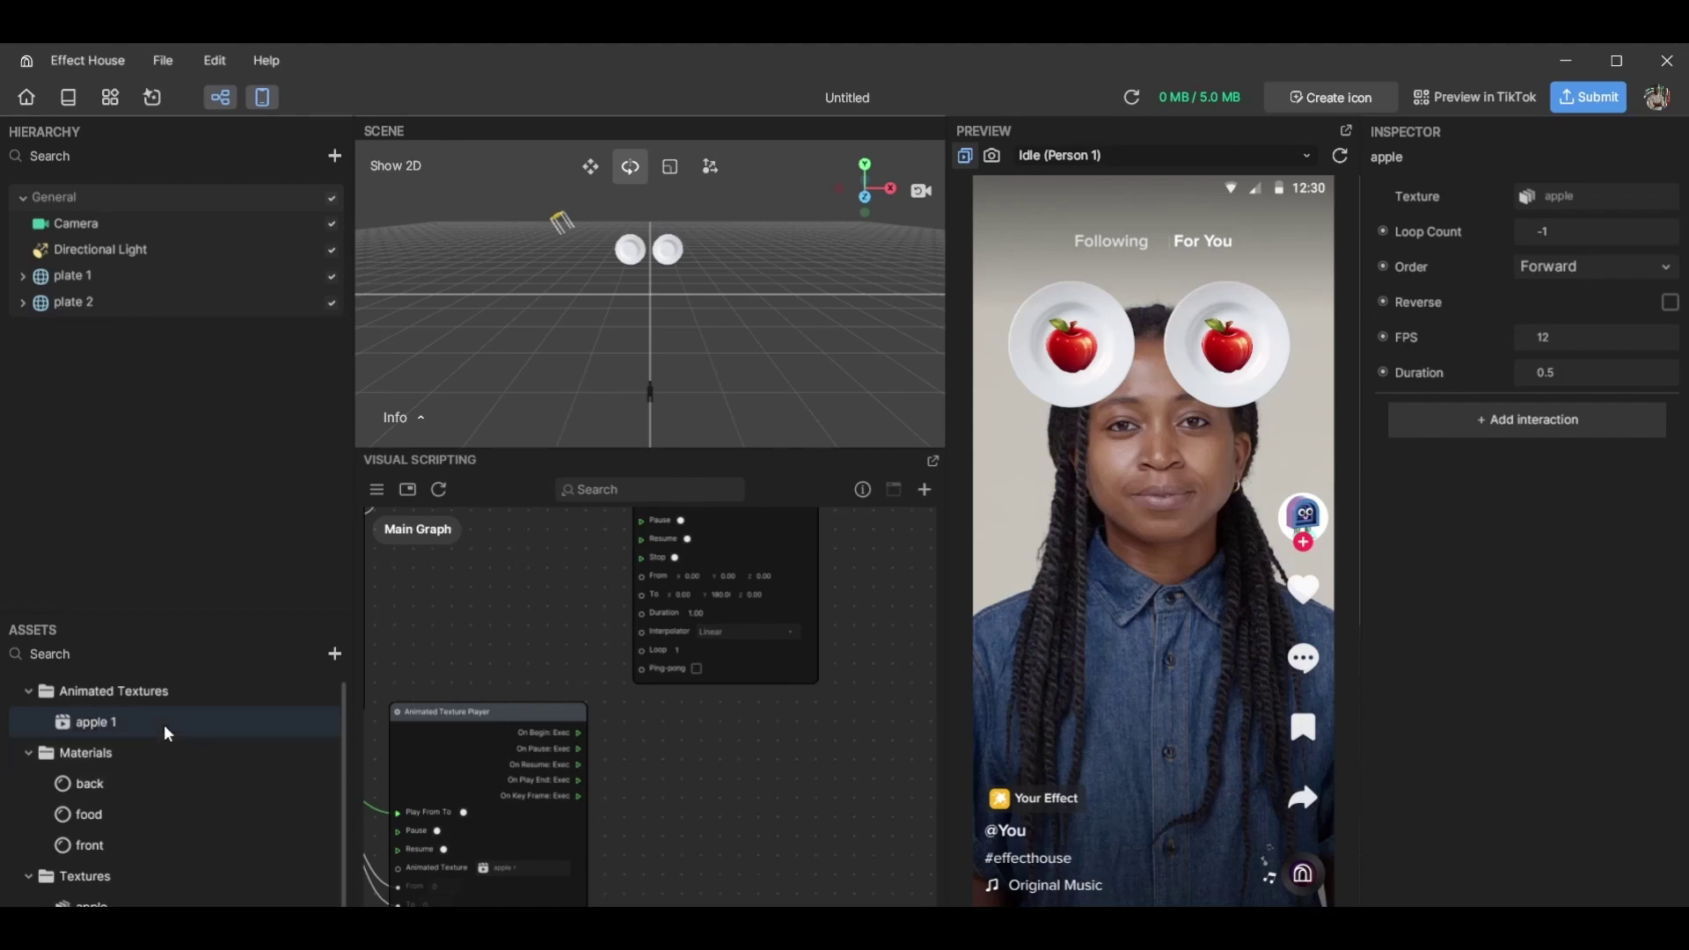
Inspect plate 2's food object and the texture settings of the food material
scroll(668, 749, "down", 5)
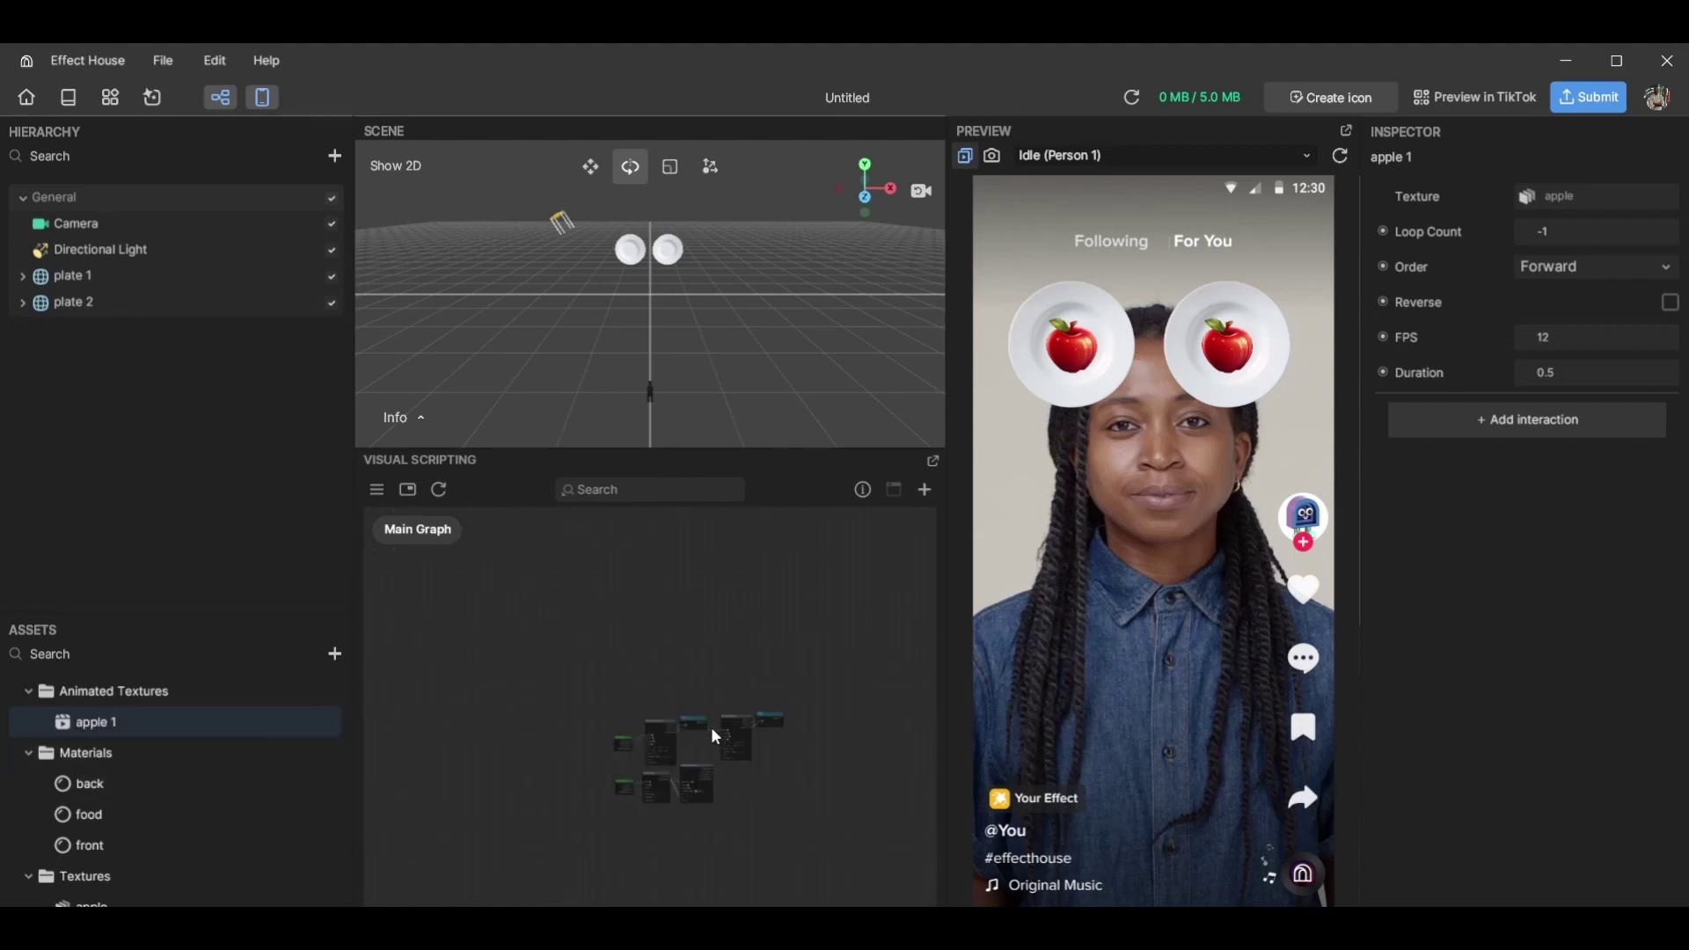
scroll(712, 726, "up", 5)
left_click_drag(731, 661, 642, 653)
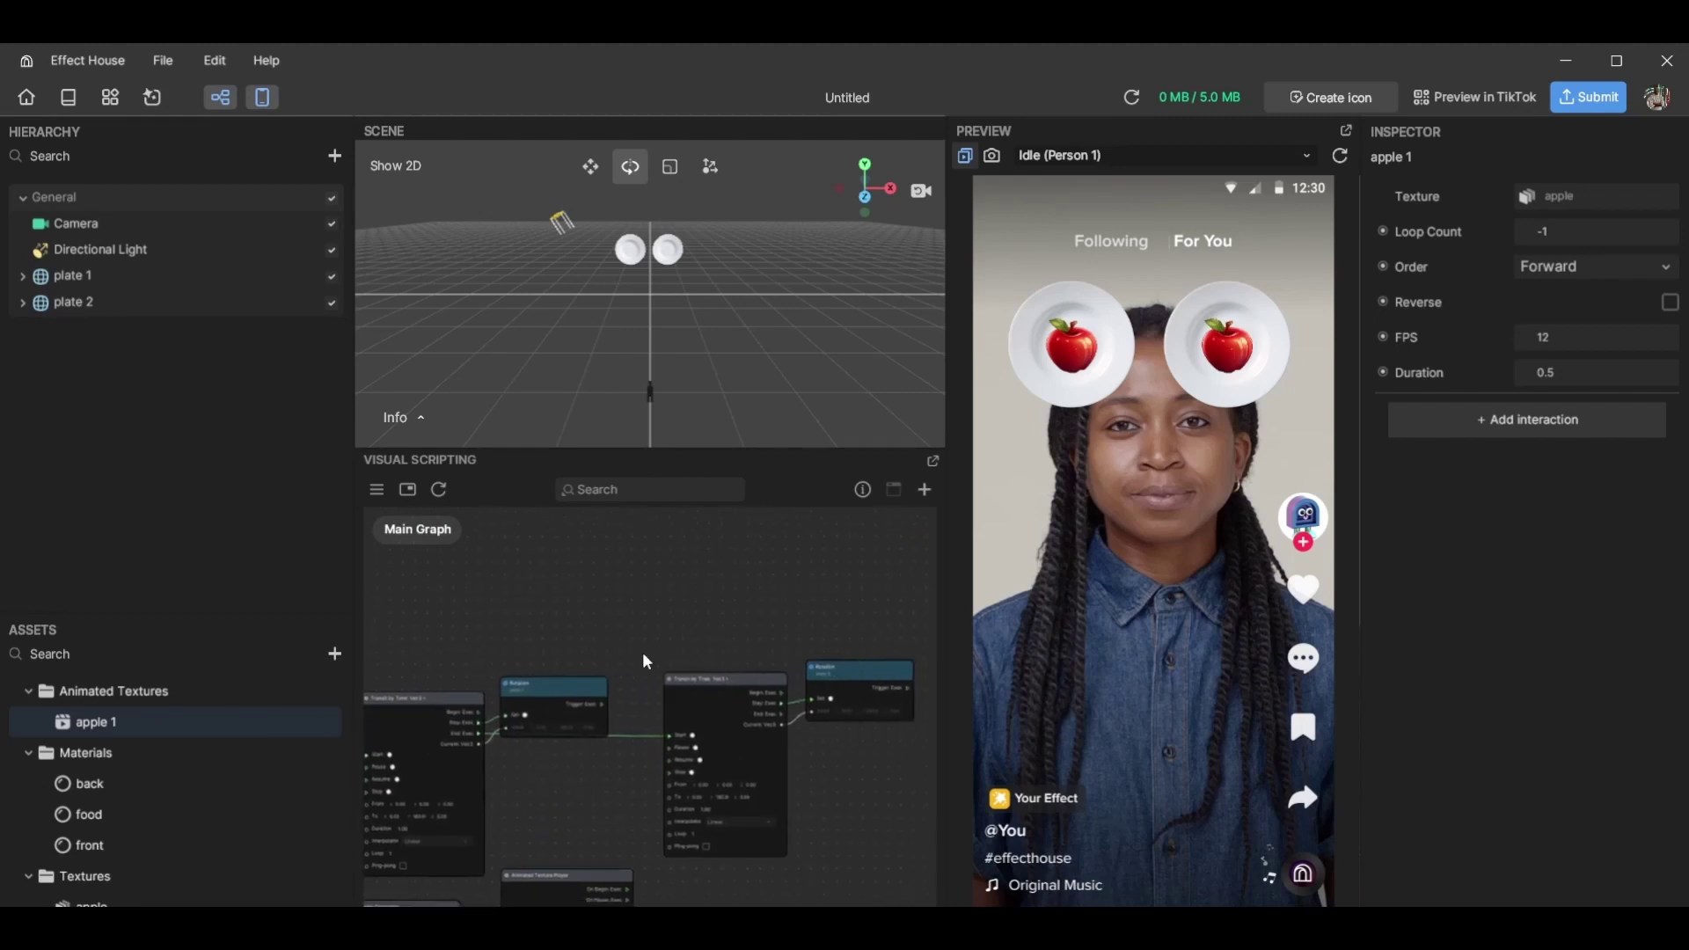
left_click(27, 302)
left_click(70, 359)
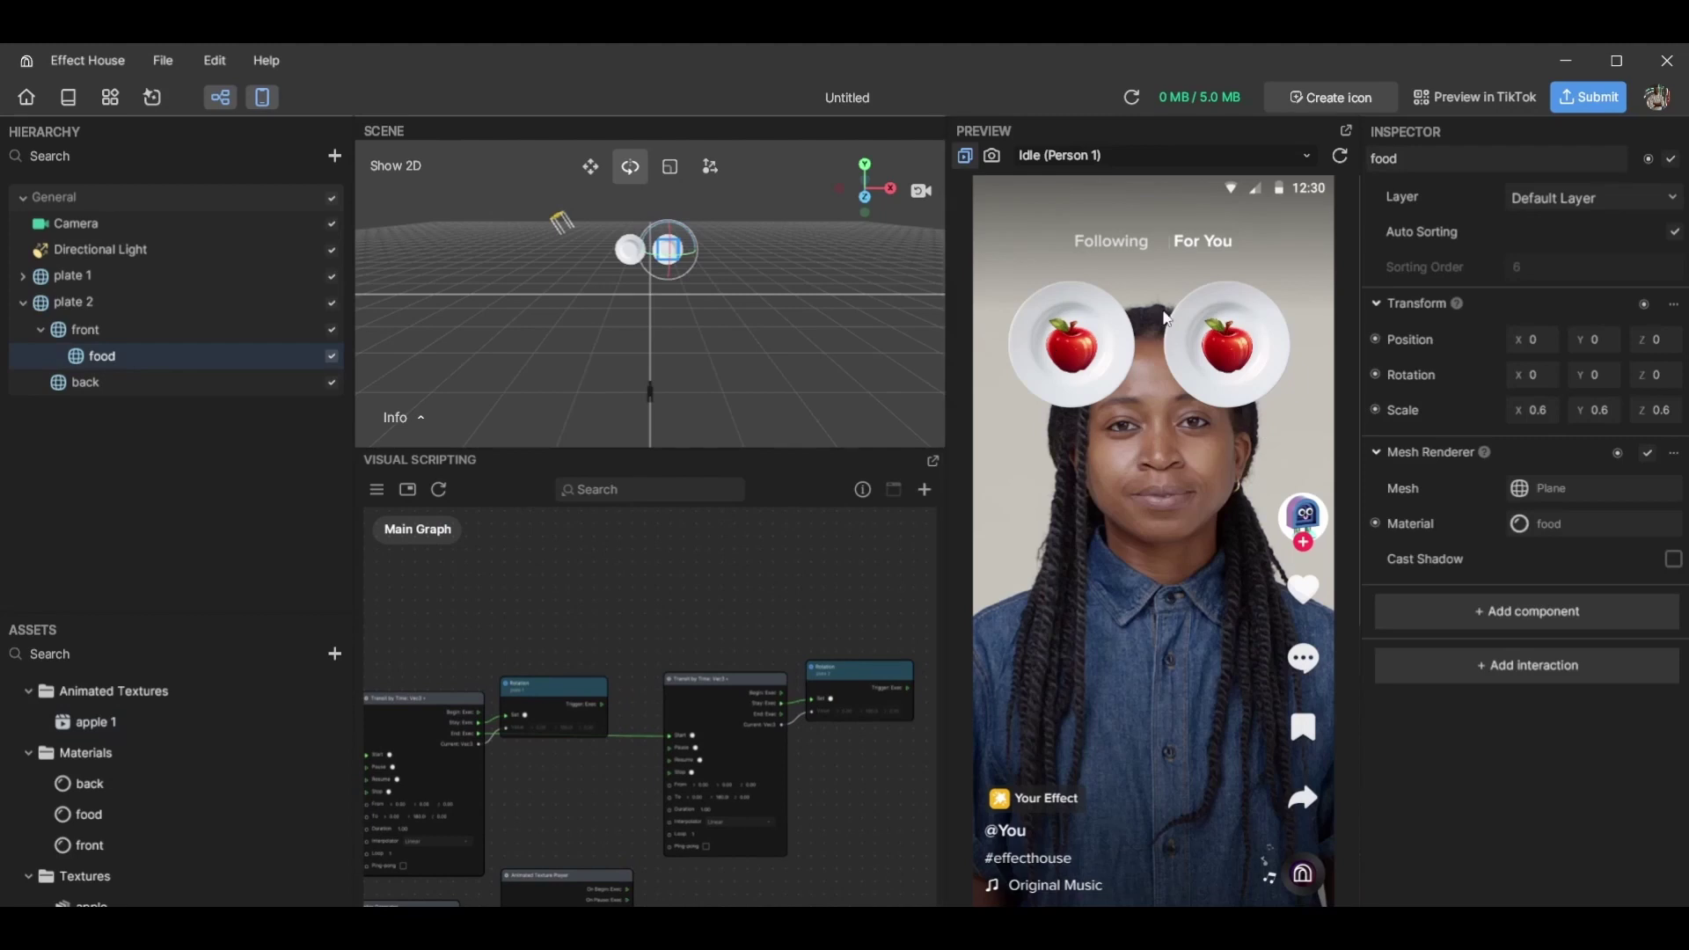
left_click(123, 806)
scroll(1496, 395, "down", 3)
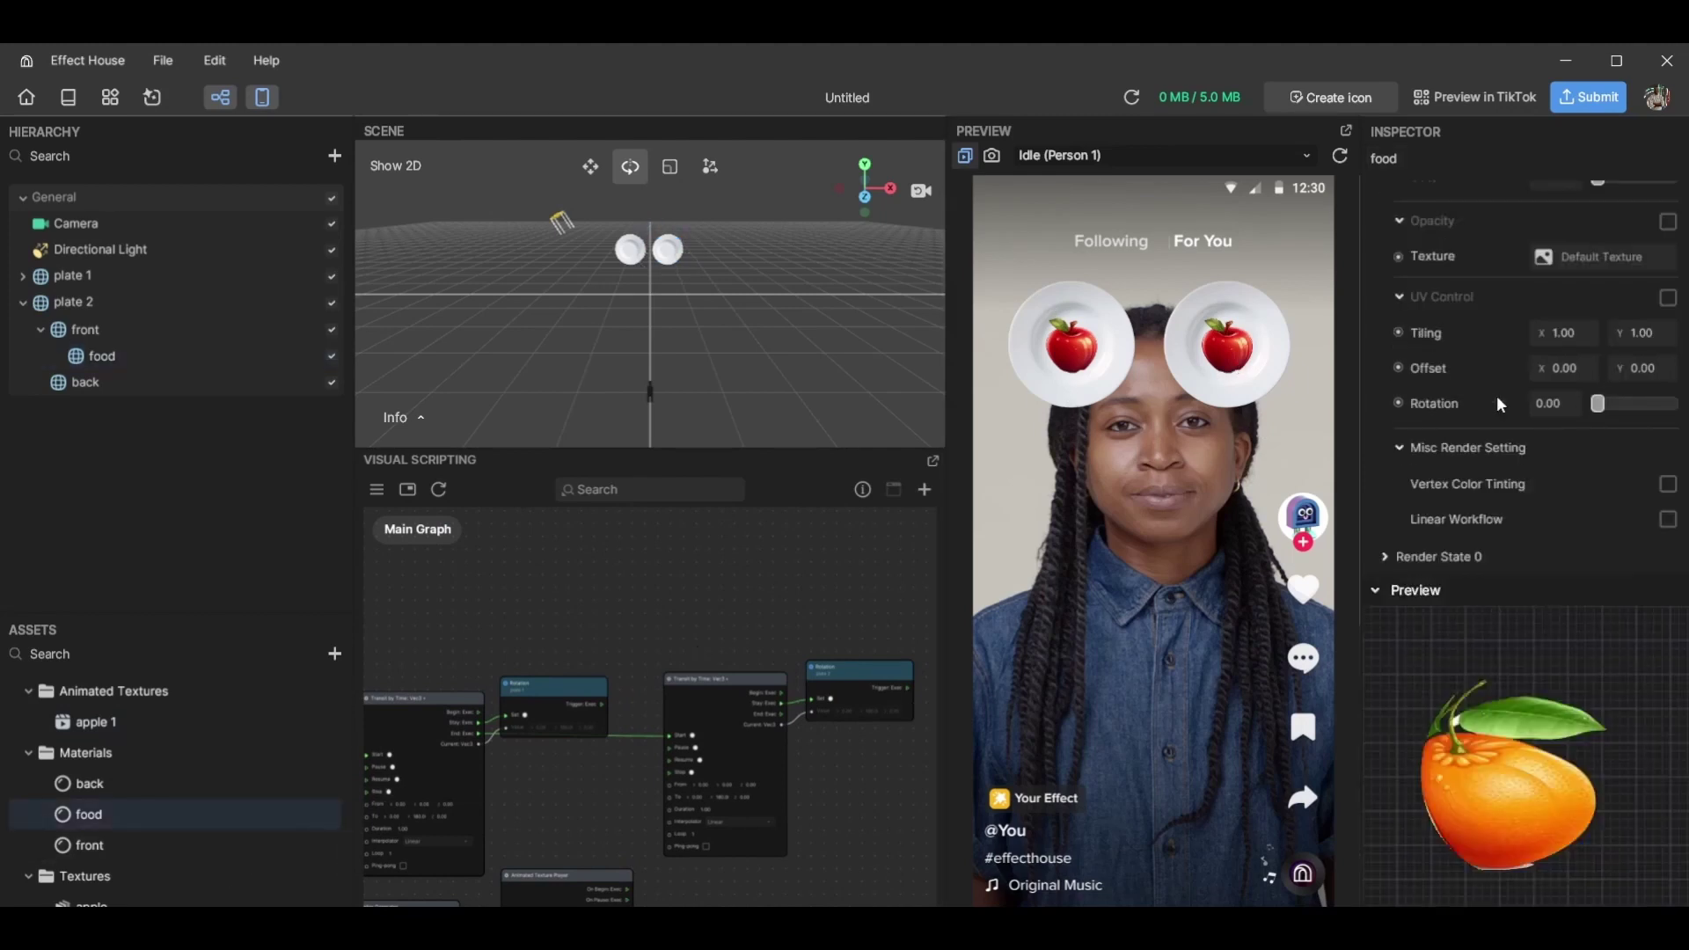
scroll(1496, 395, "up", 3)
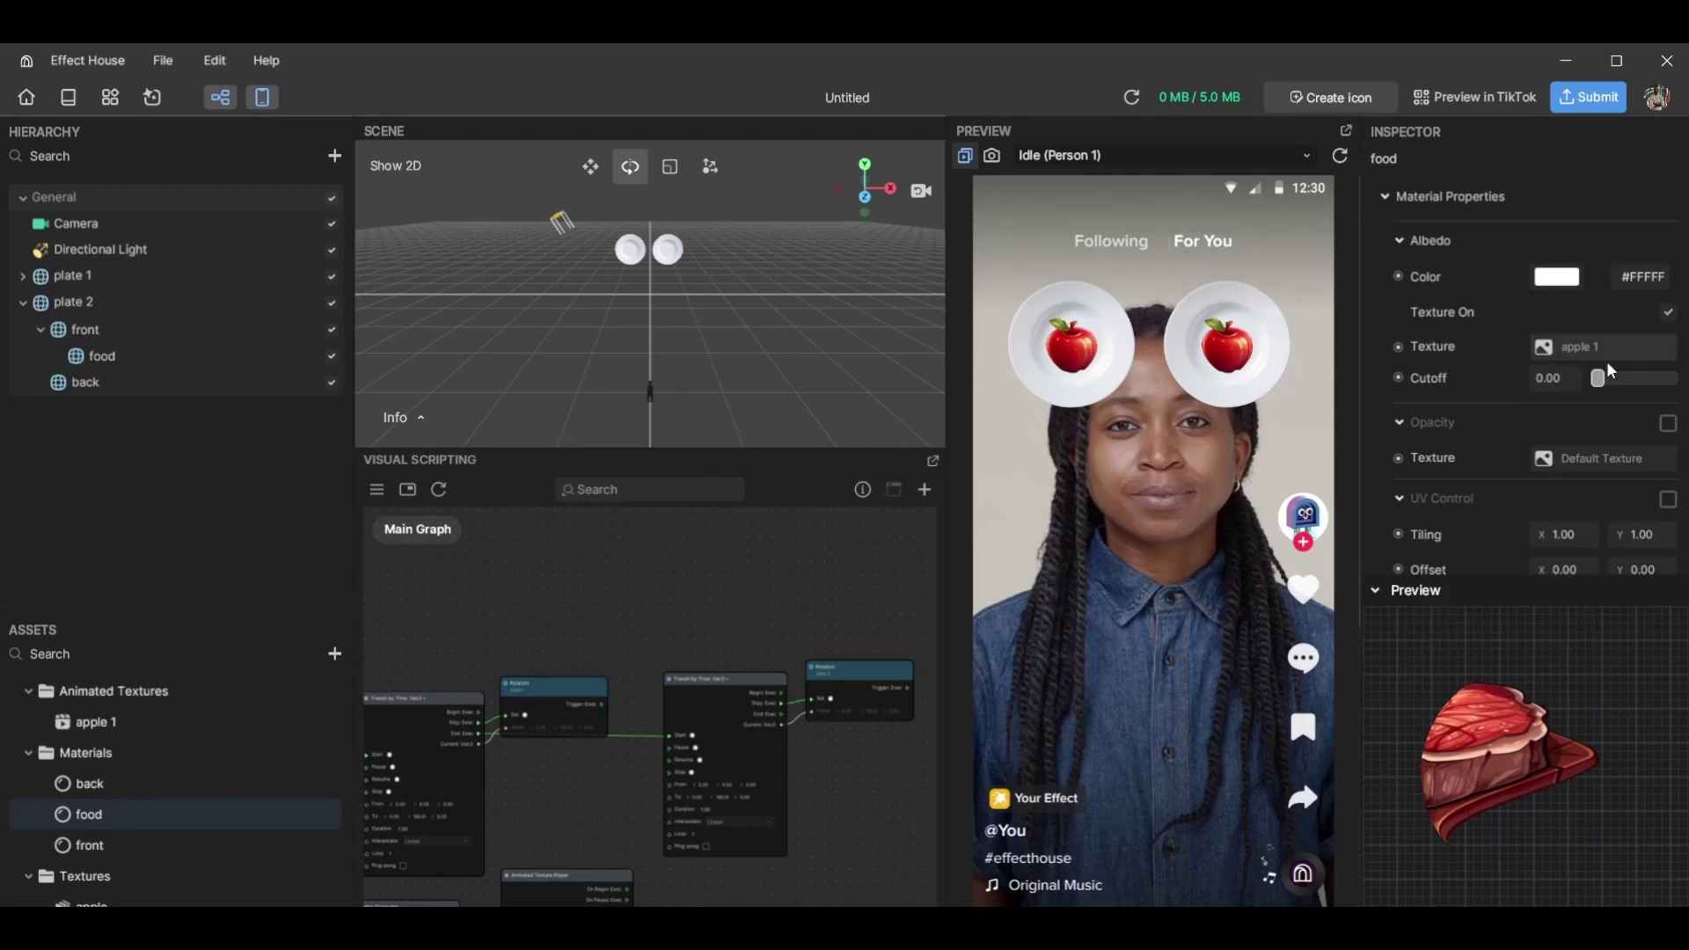
Examine the Animated Texture Player node and the settings of the animated texture it plays
scroll(686, 798, "down", 2)
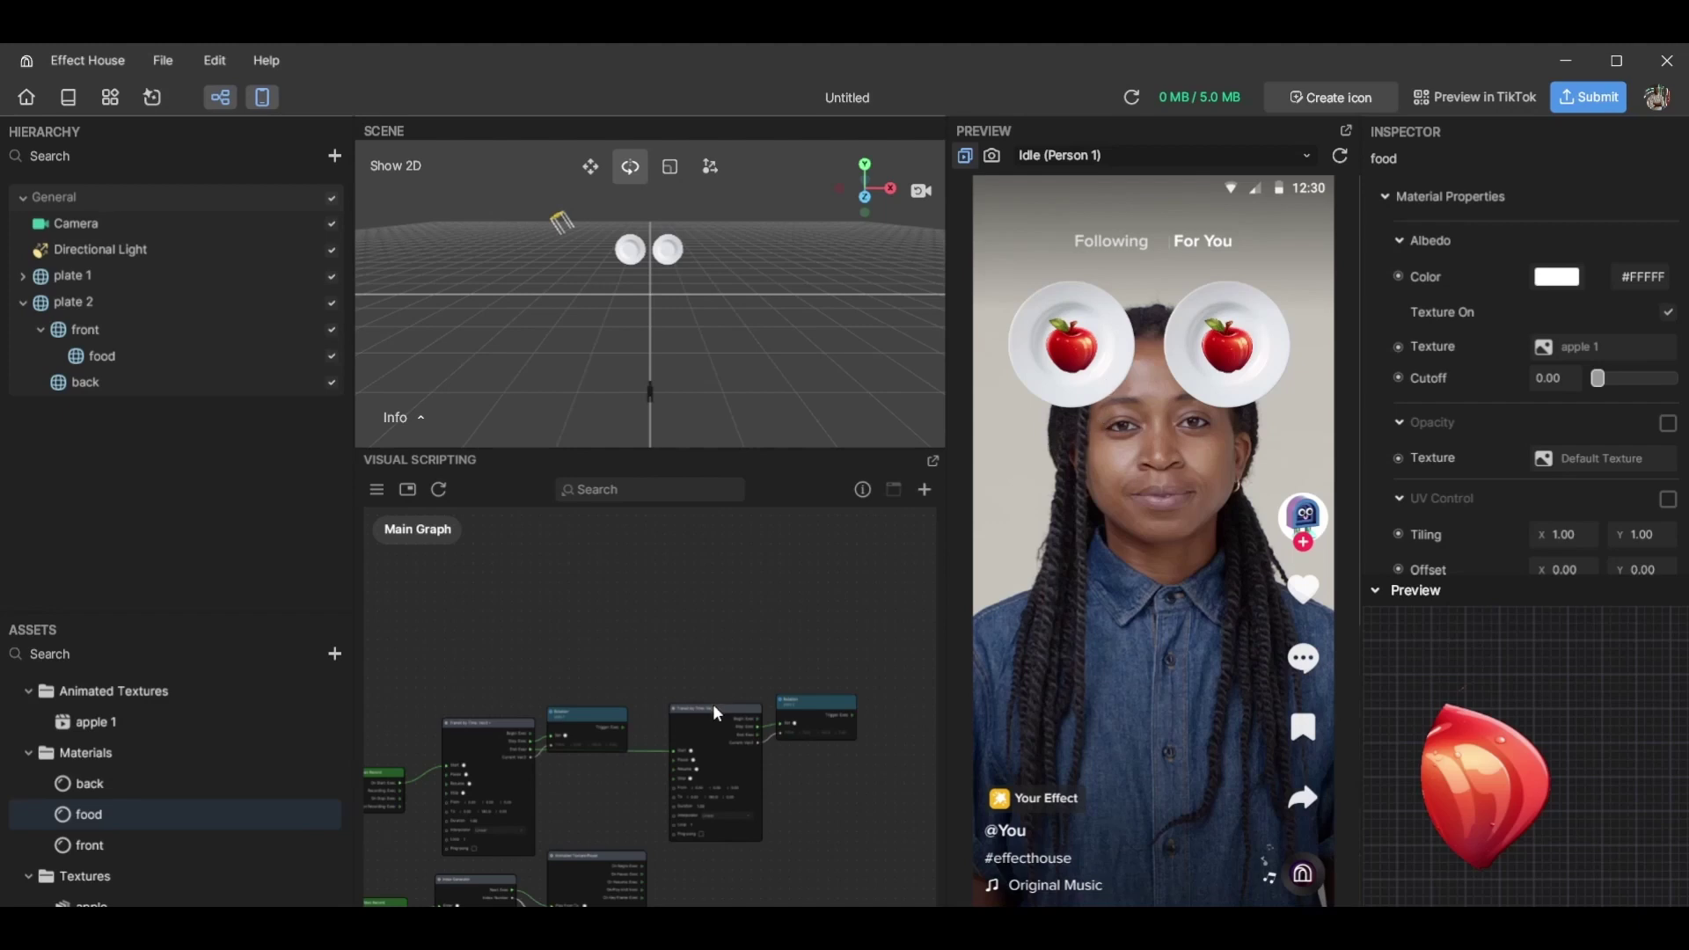
scroll(736, 809, "up", 6)
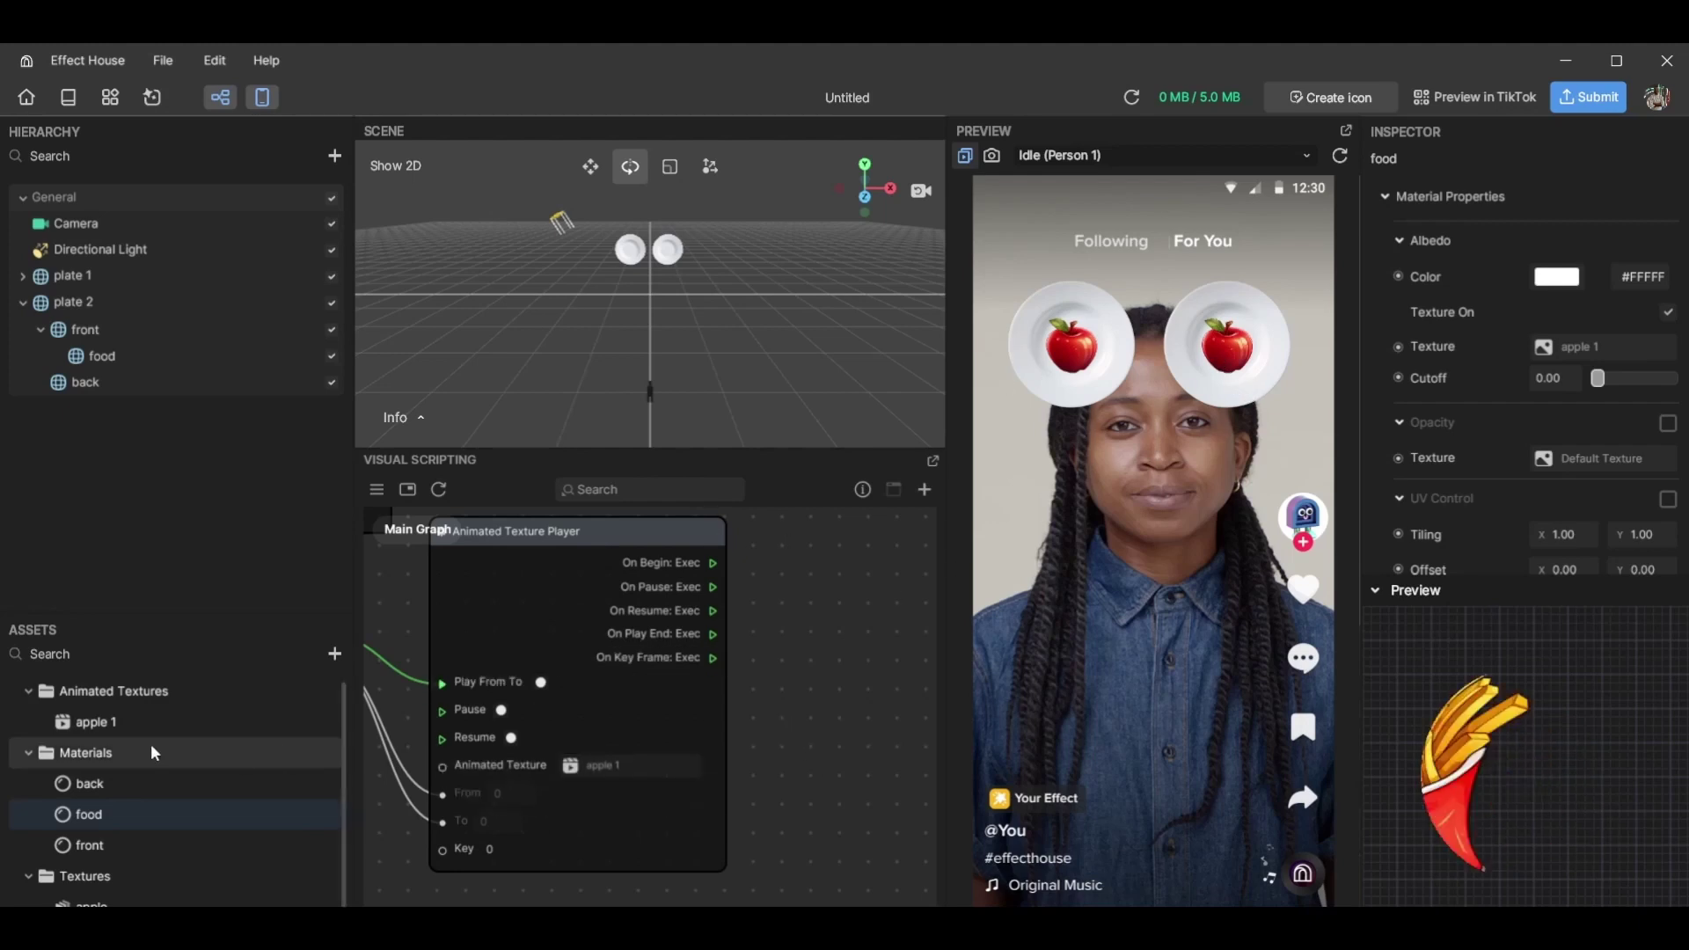
left_click(116, 727)
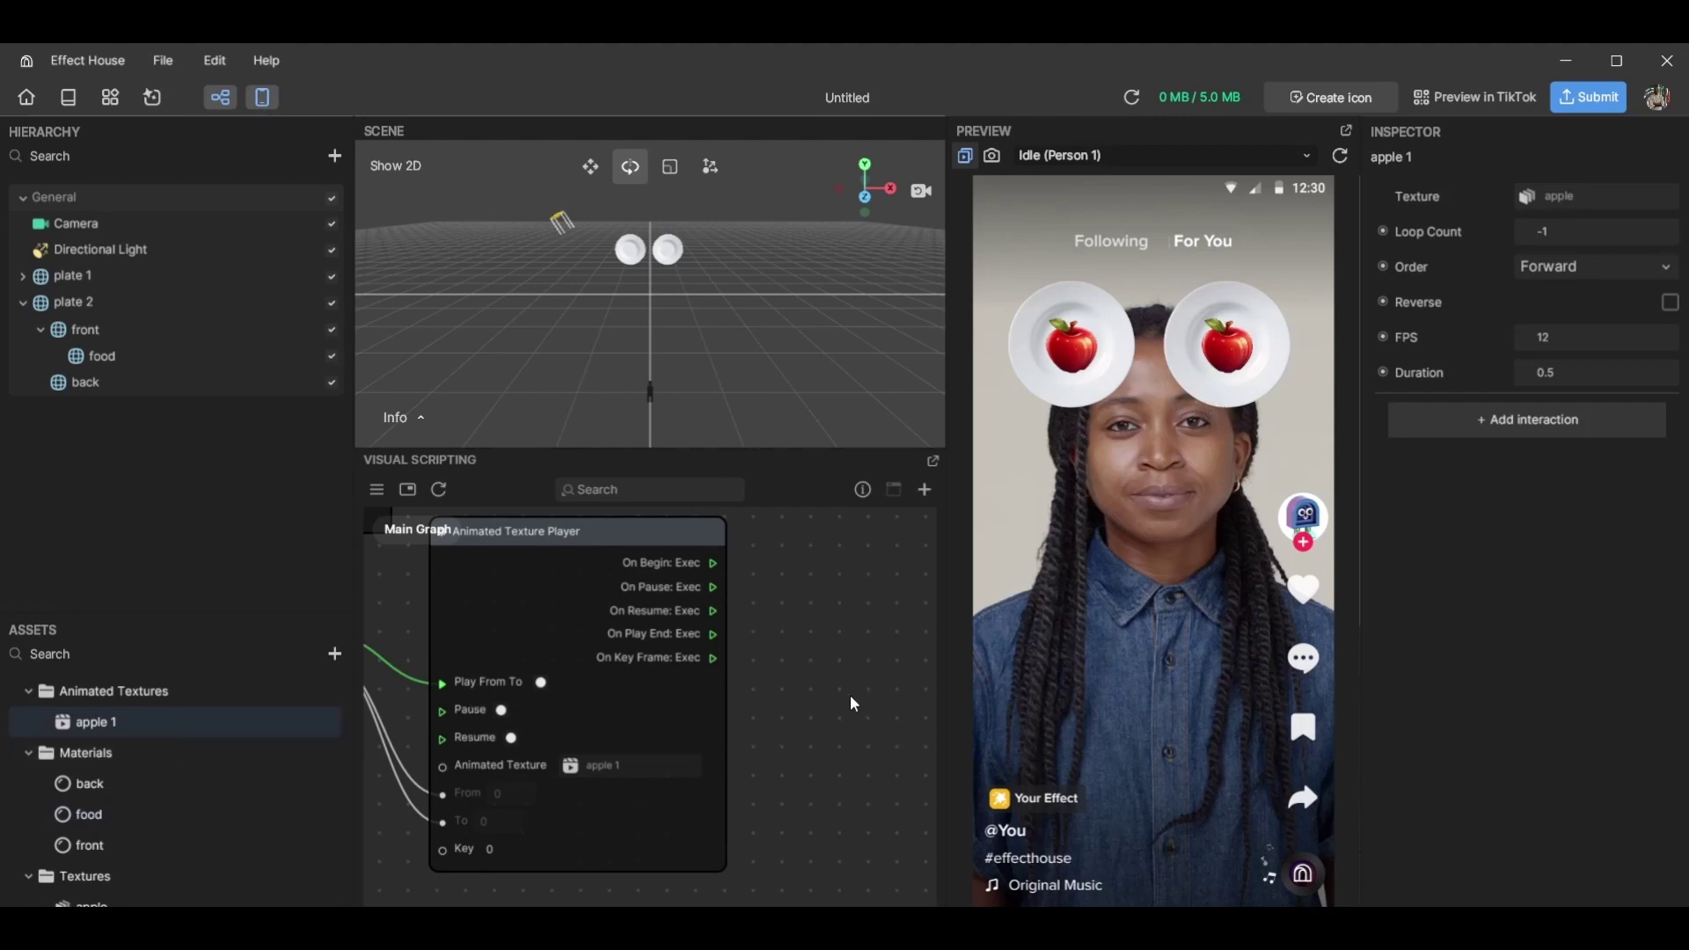
scroll(849, 695, "down", 3)
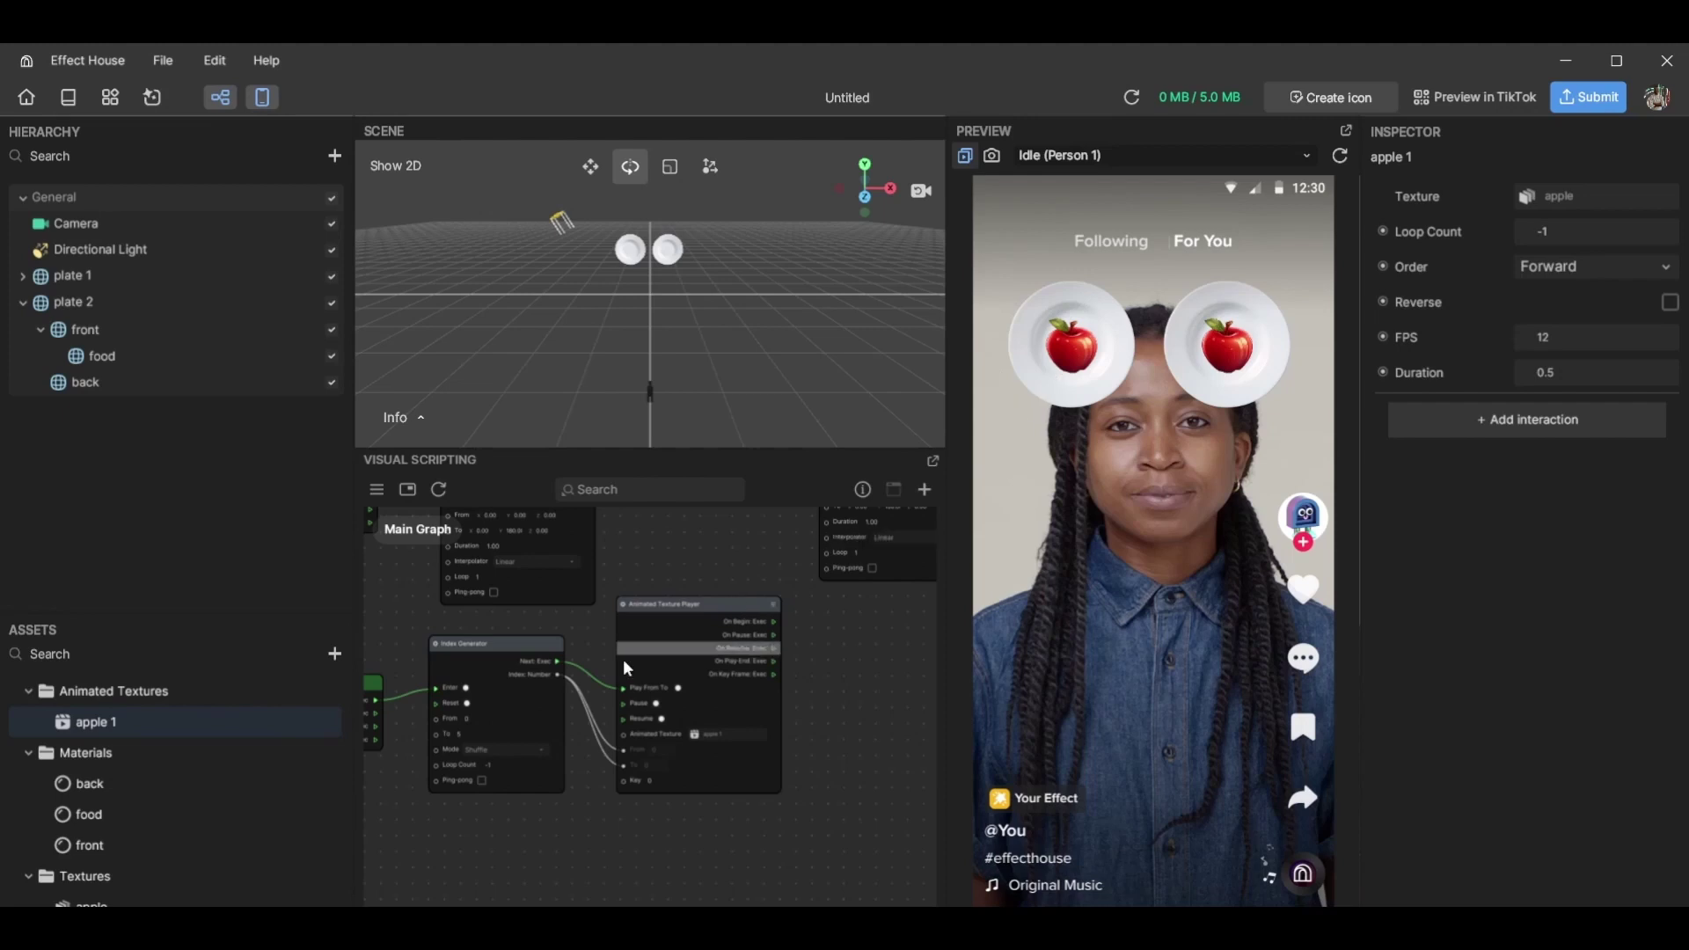
scroll(624, 659, "down", 5)
scroll(655, 689, "up", 5)
left_click(613, 608)
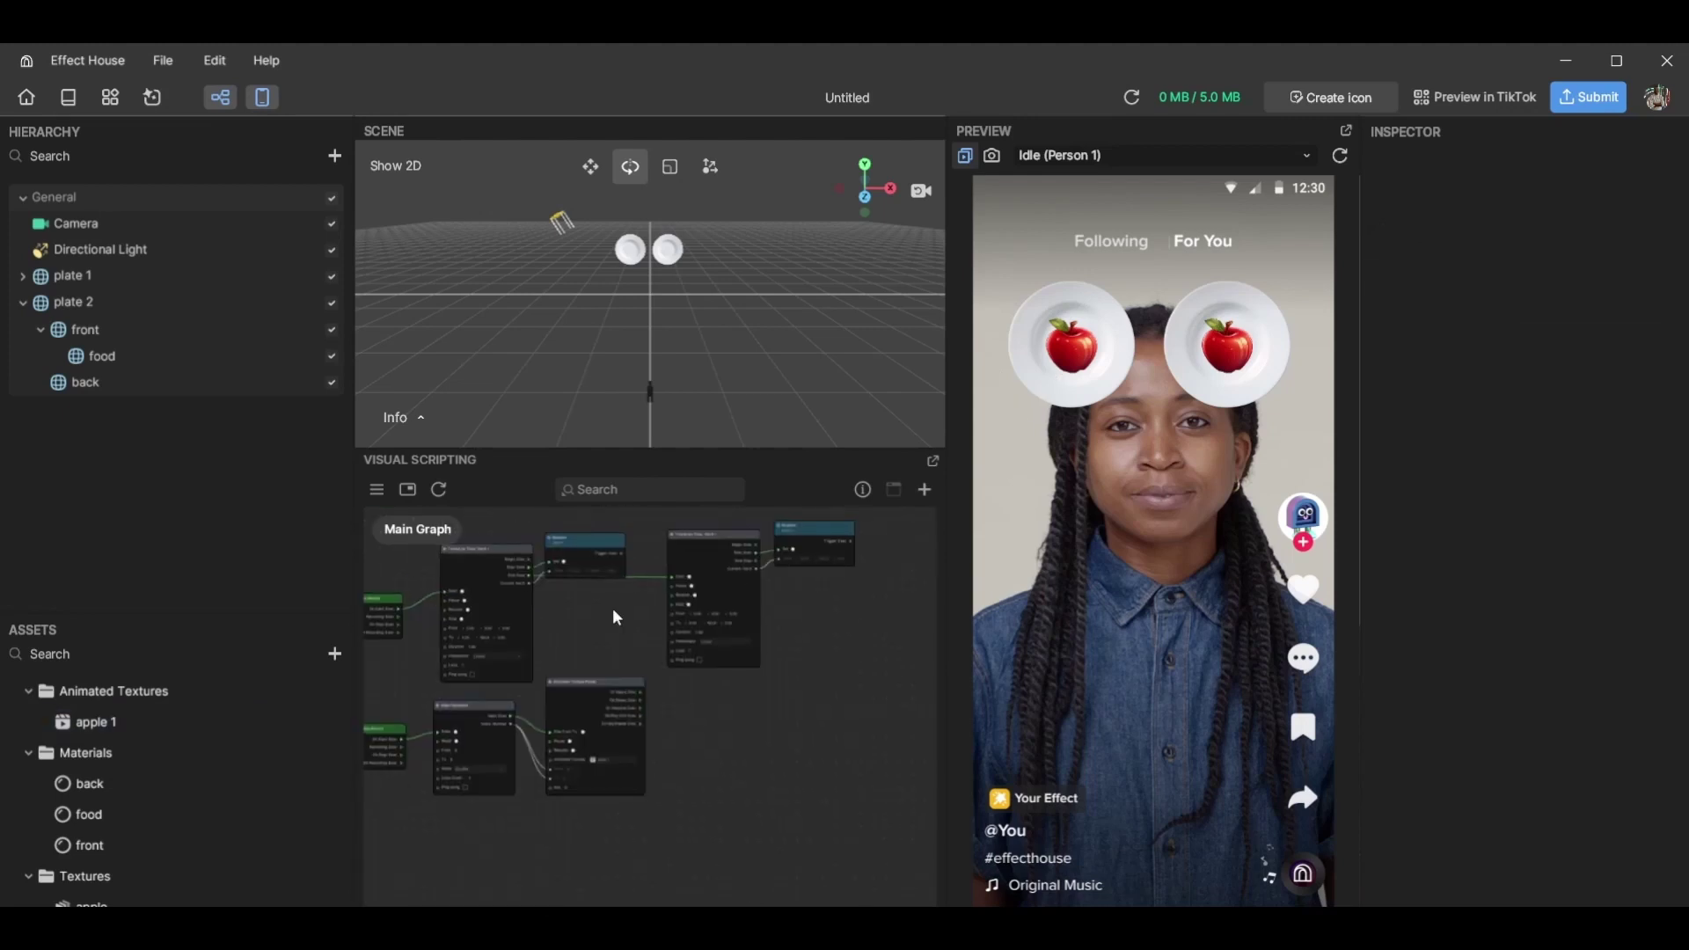
Duplicate the animated texture apple 1 and rename the copy as apple 2
left_click(191, 722)
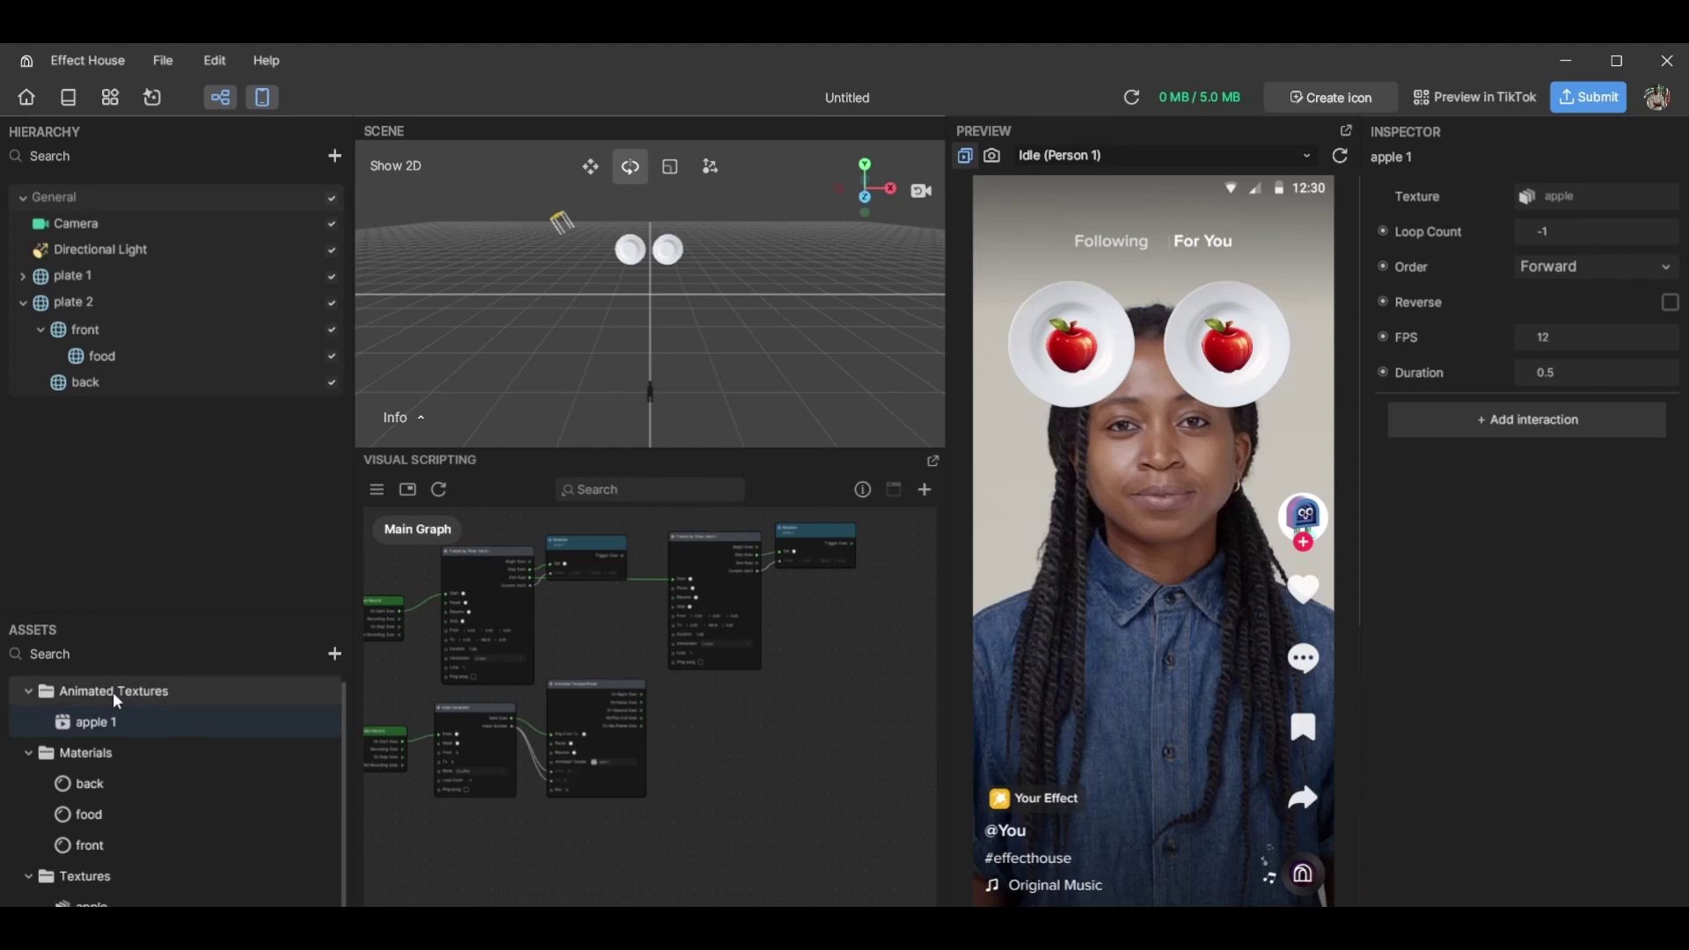
key("ctrl+d")
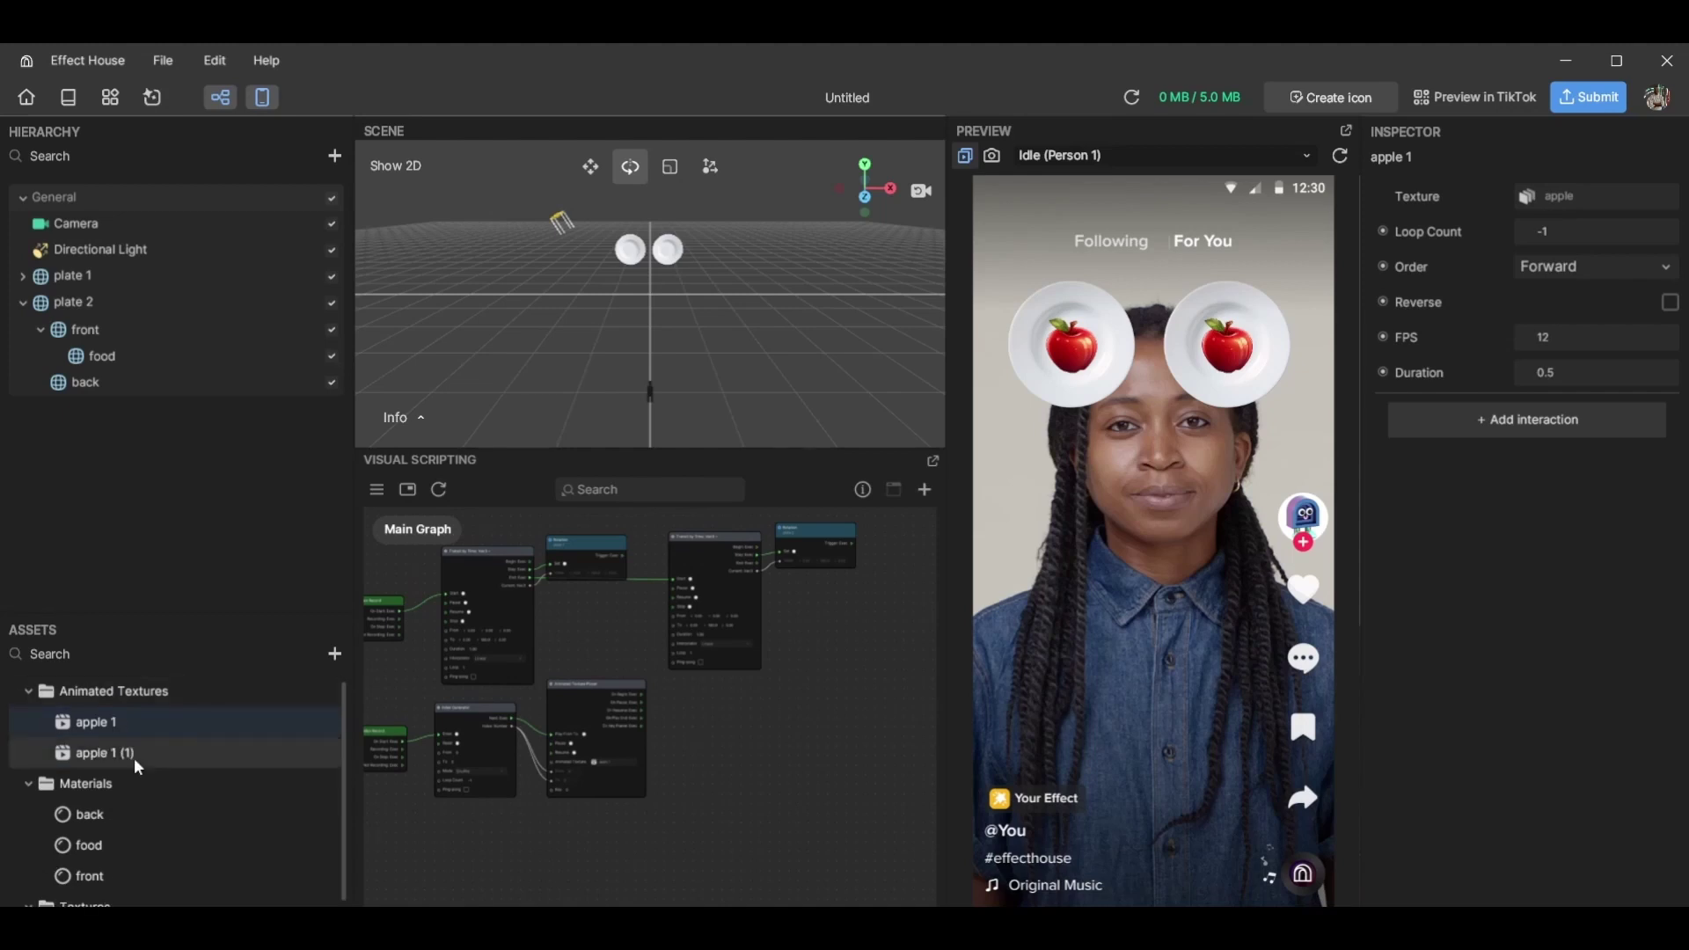
left_click(133, 755)
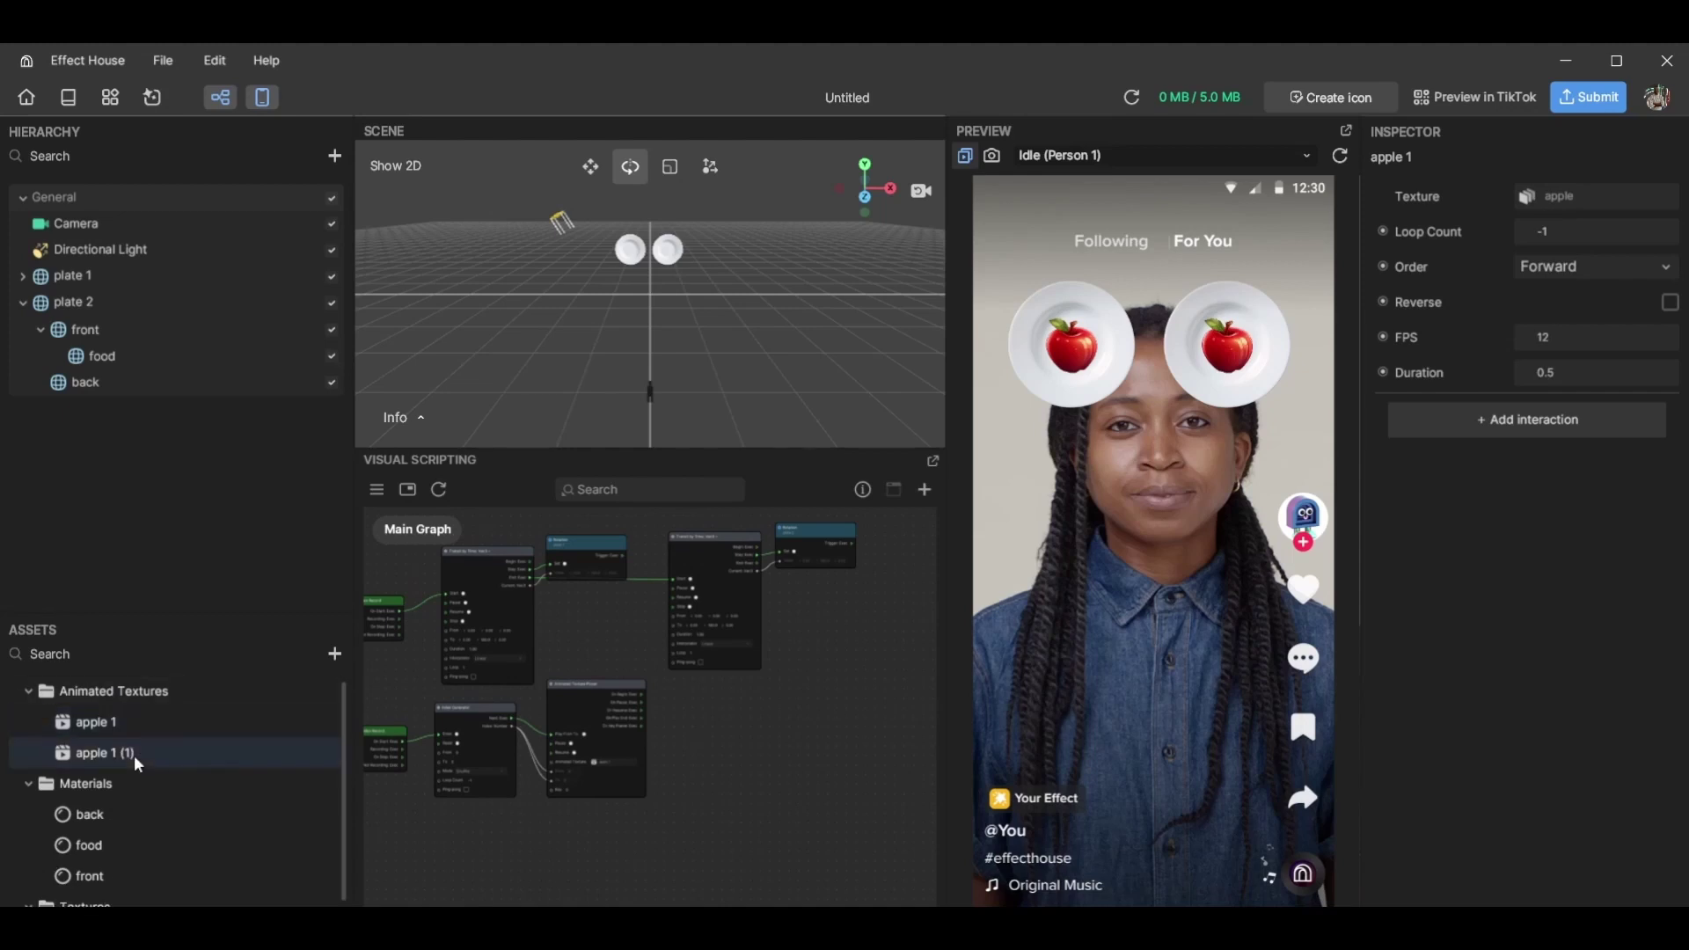
left_click(191, 758)
key("BackSpace")
key("BackSpace")
key("BackSpace")
key("BackSpace")
key("BackSpace")
type("2")
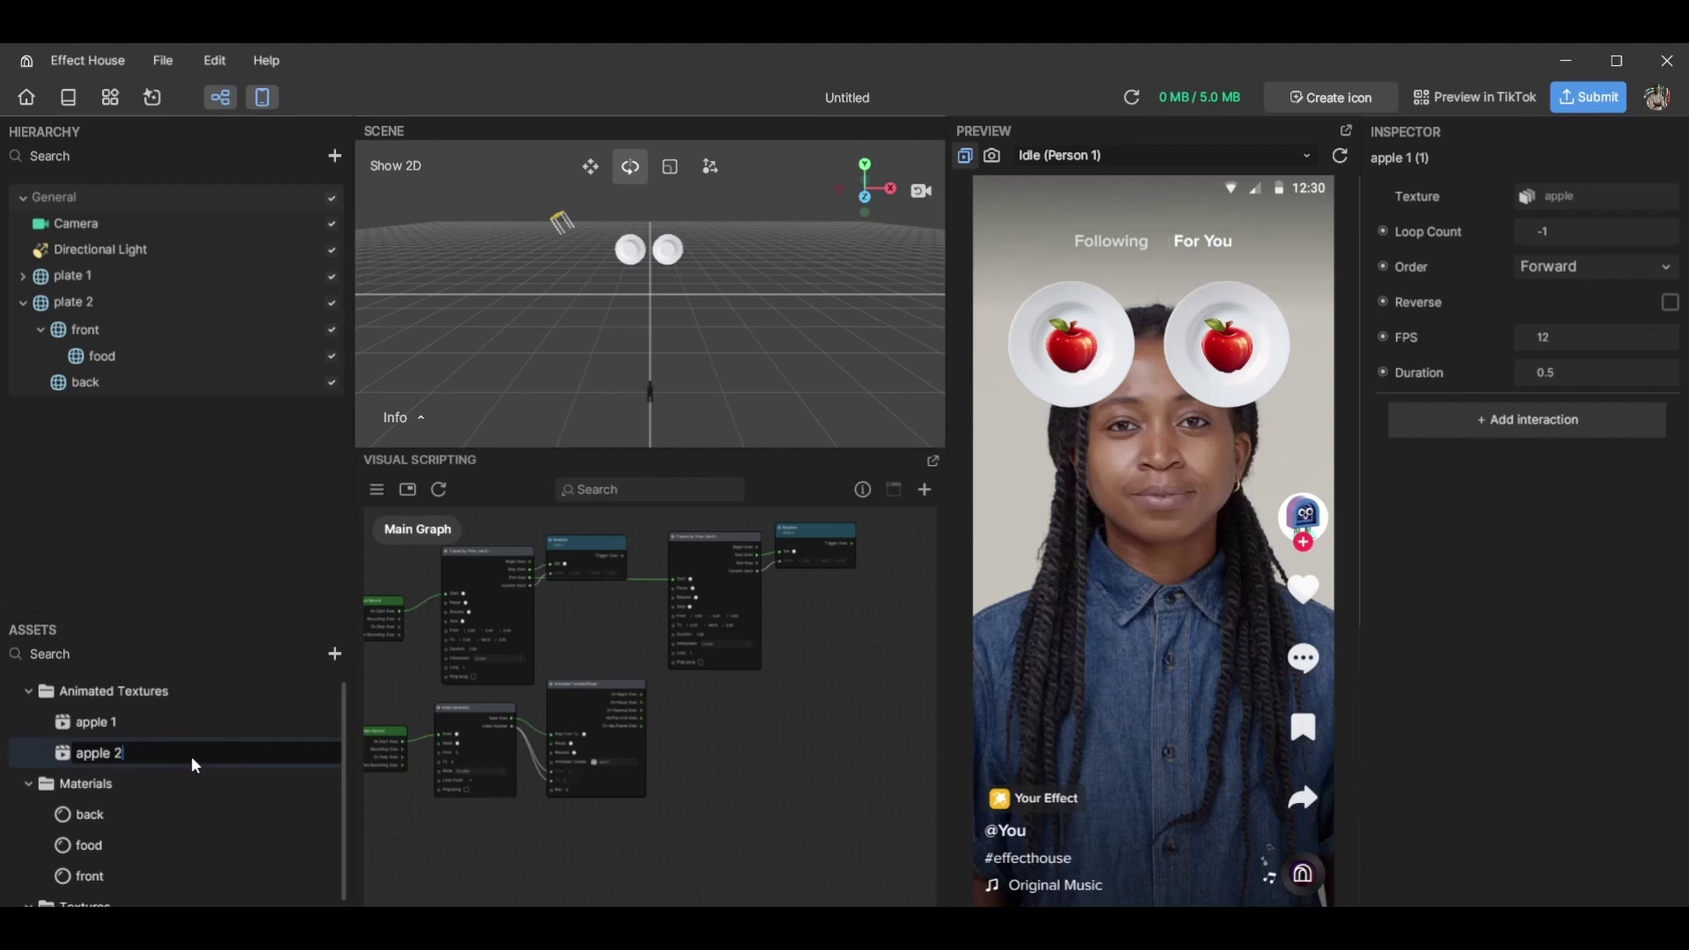
key("Return")
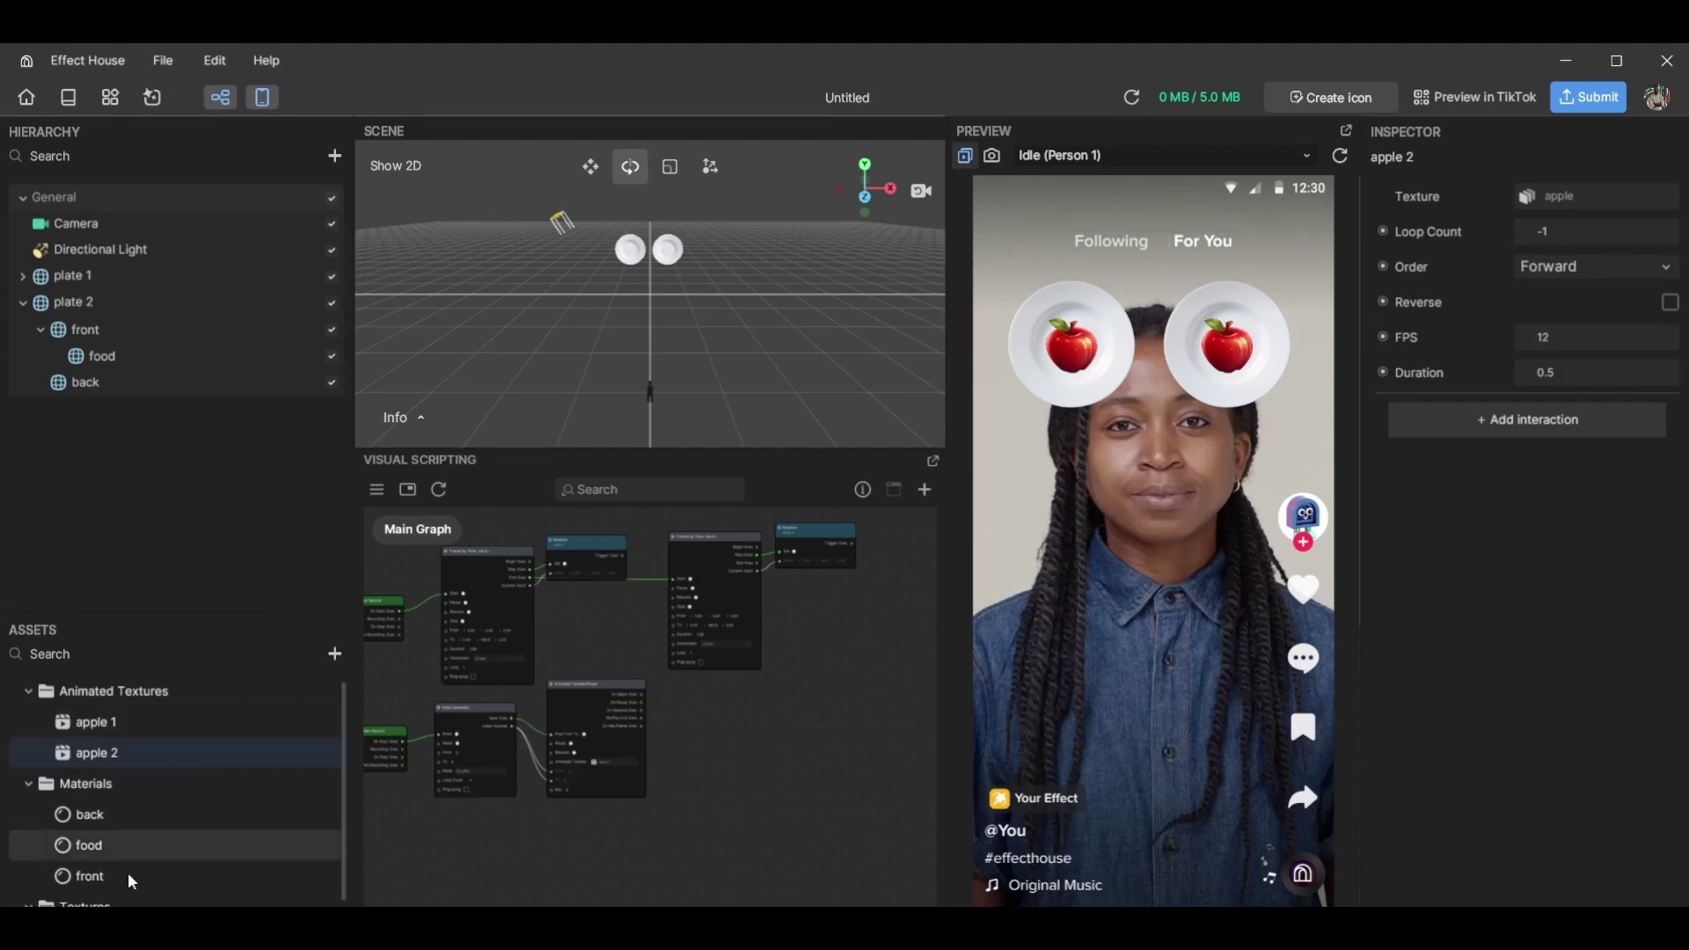
Rename the food material as food 1
left_click(146, 852)
right_click(146, 854)
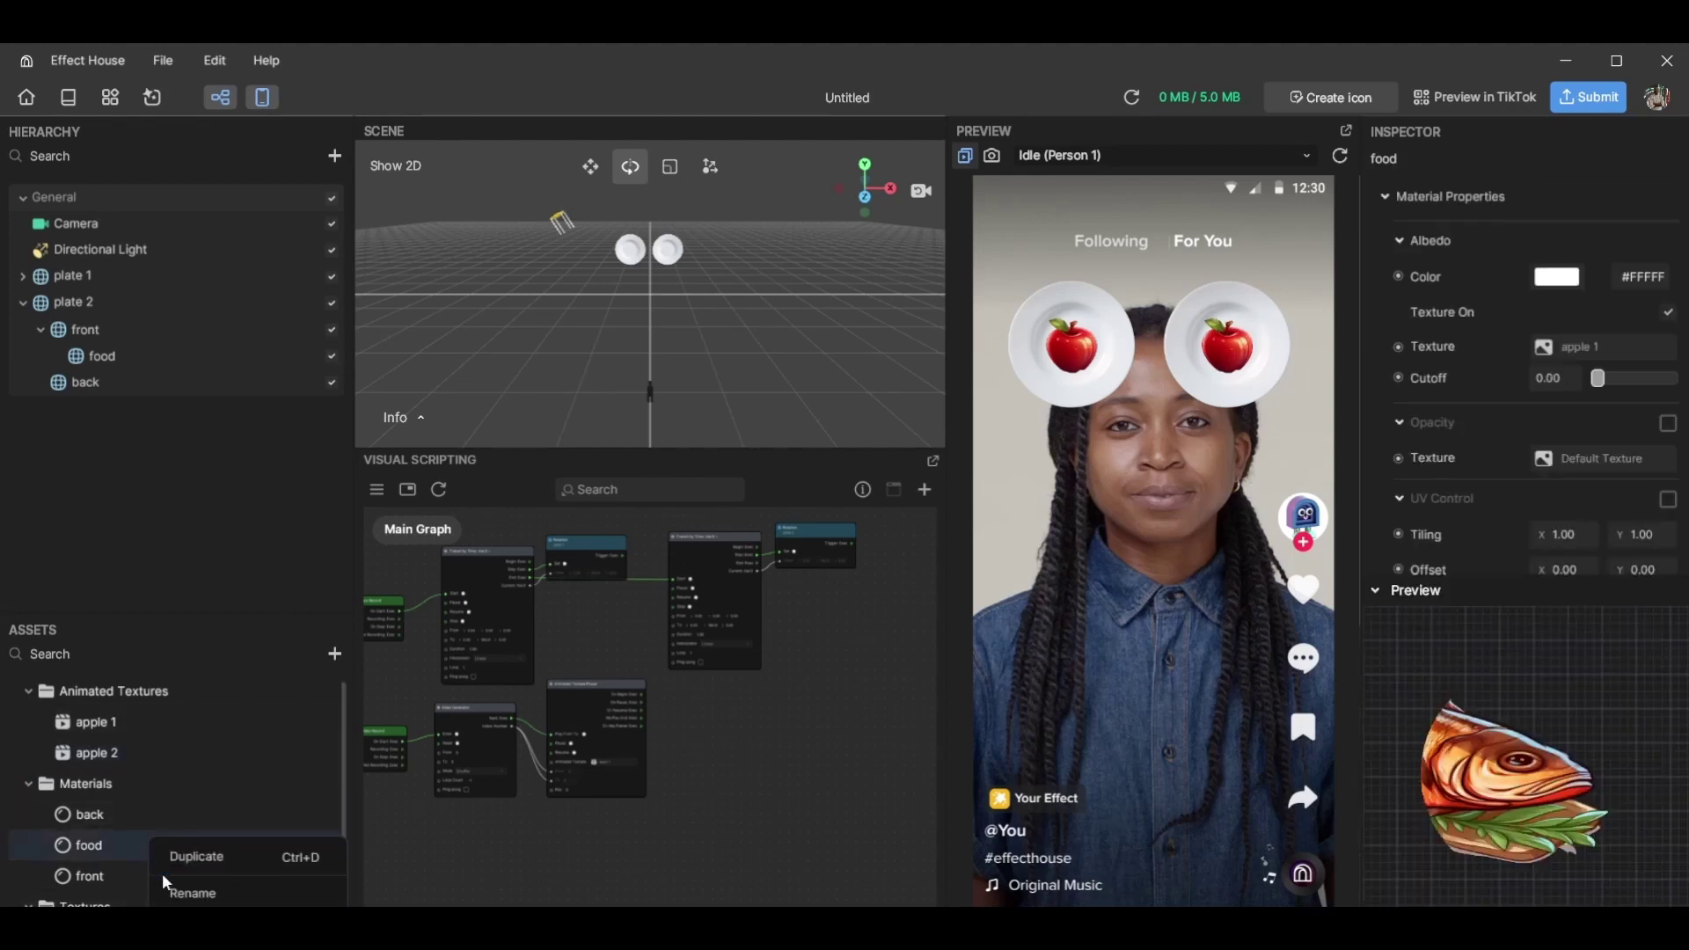
left_click(186, 894)
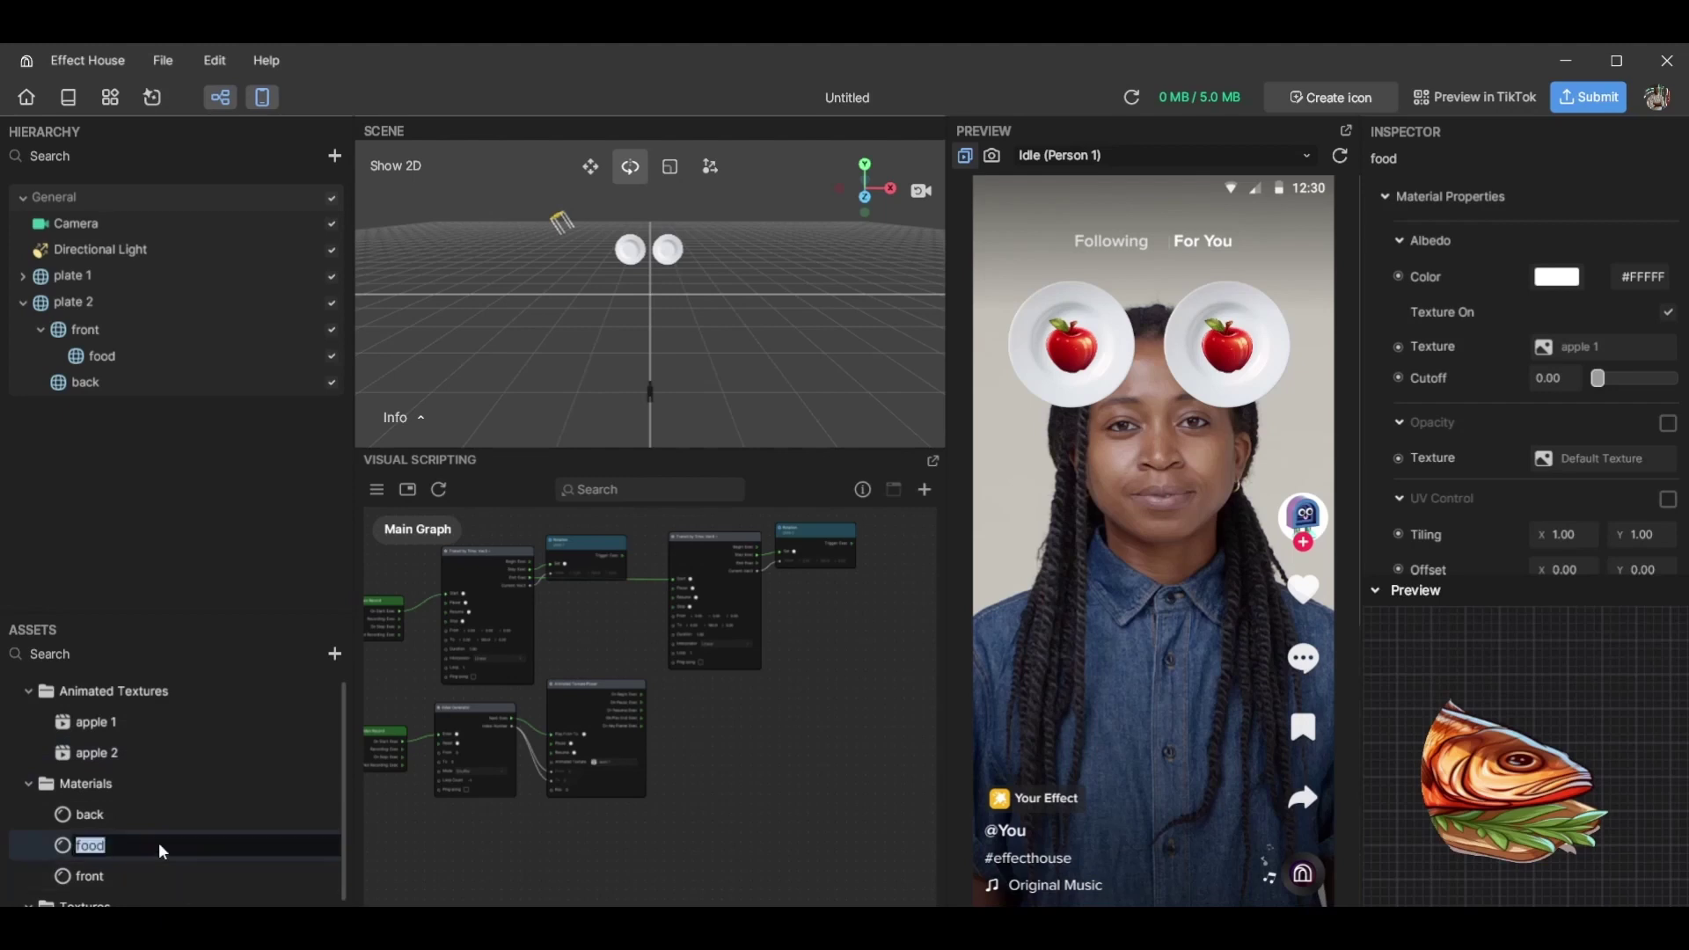
type("1")
key("Return")
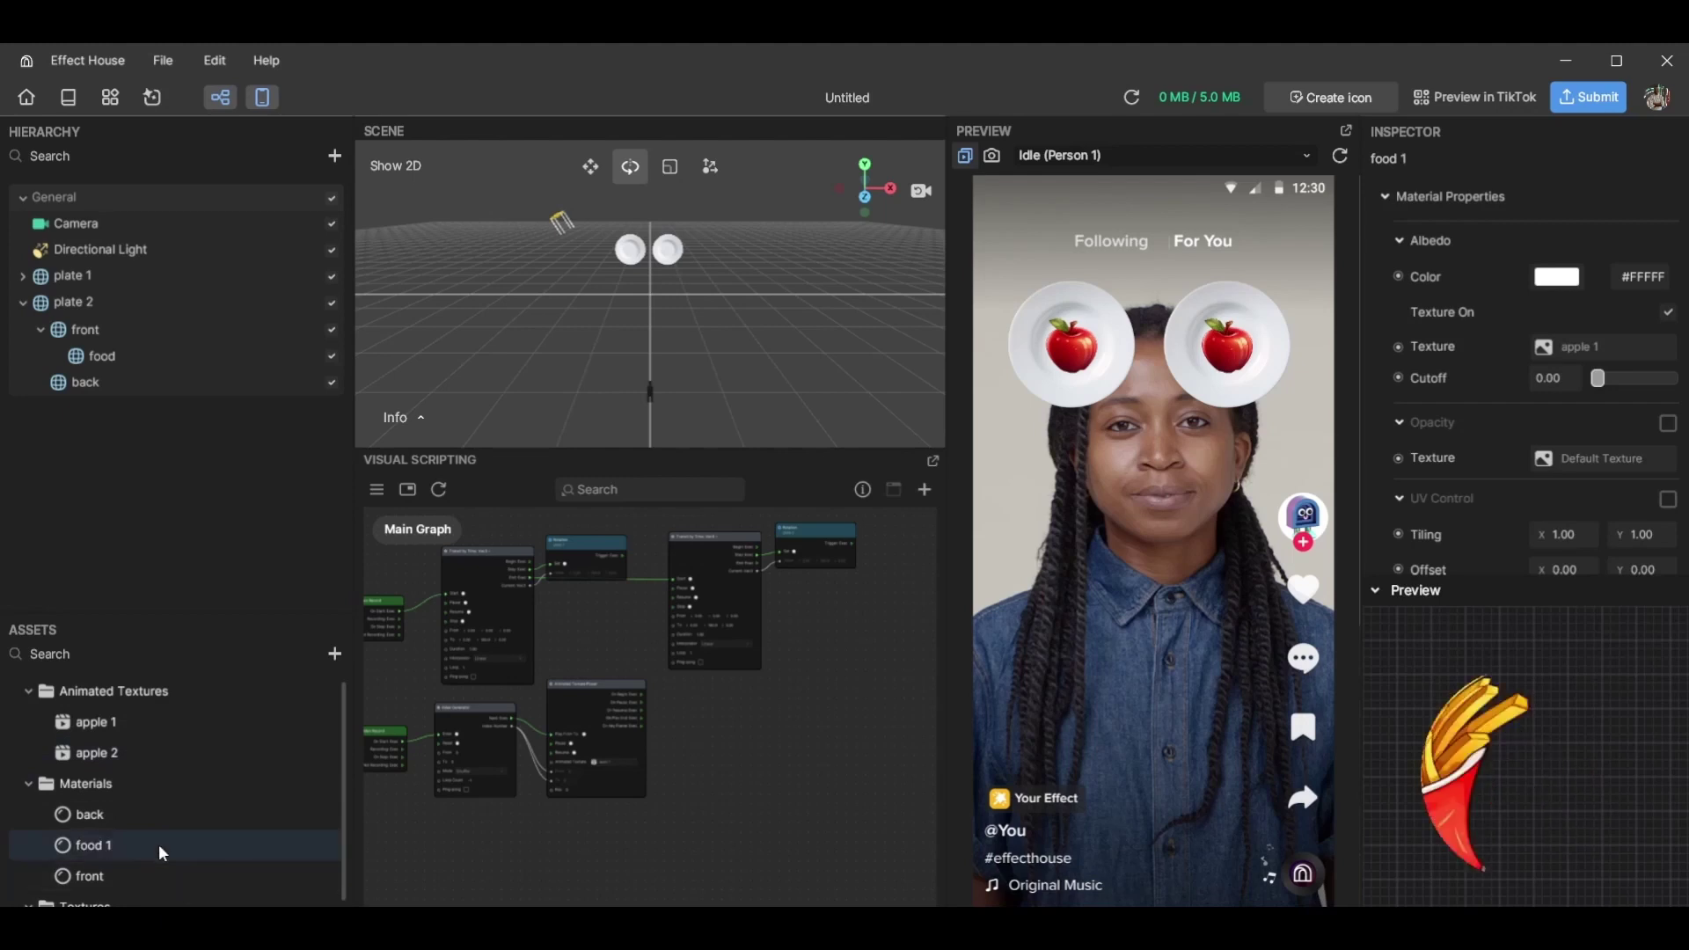
Duplicate the food 1 material and rename the copy as food 2
key("ctrl+d")
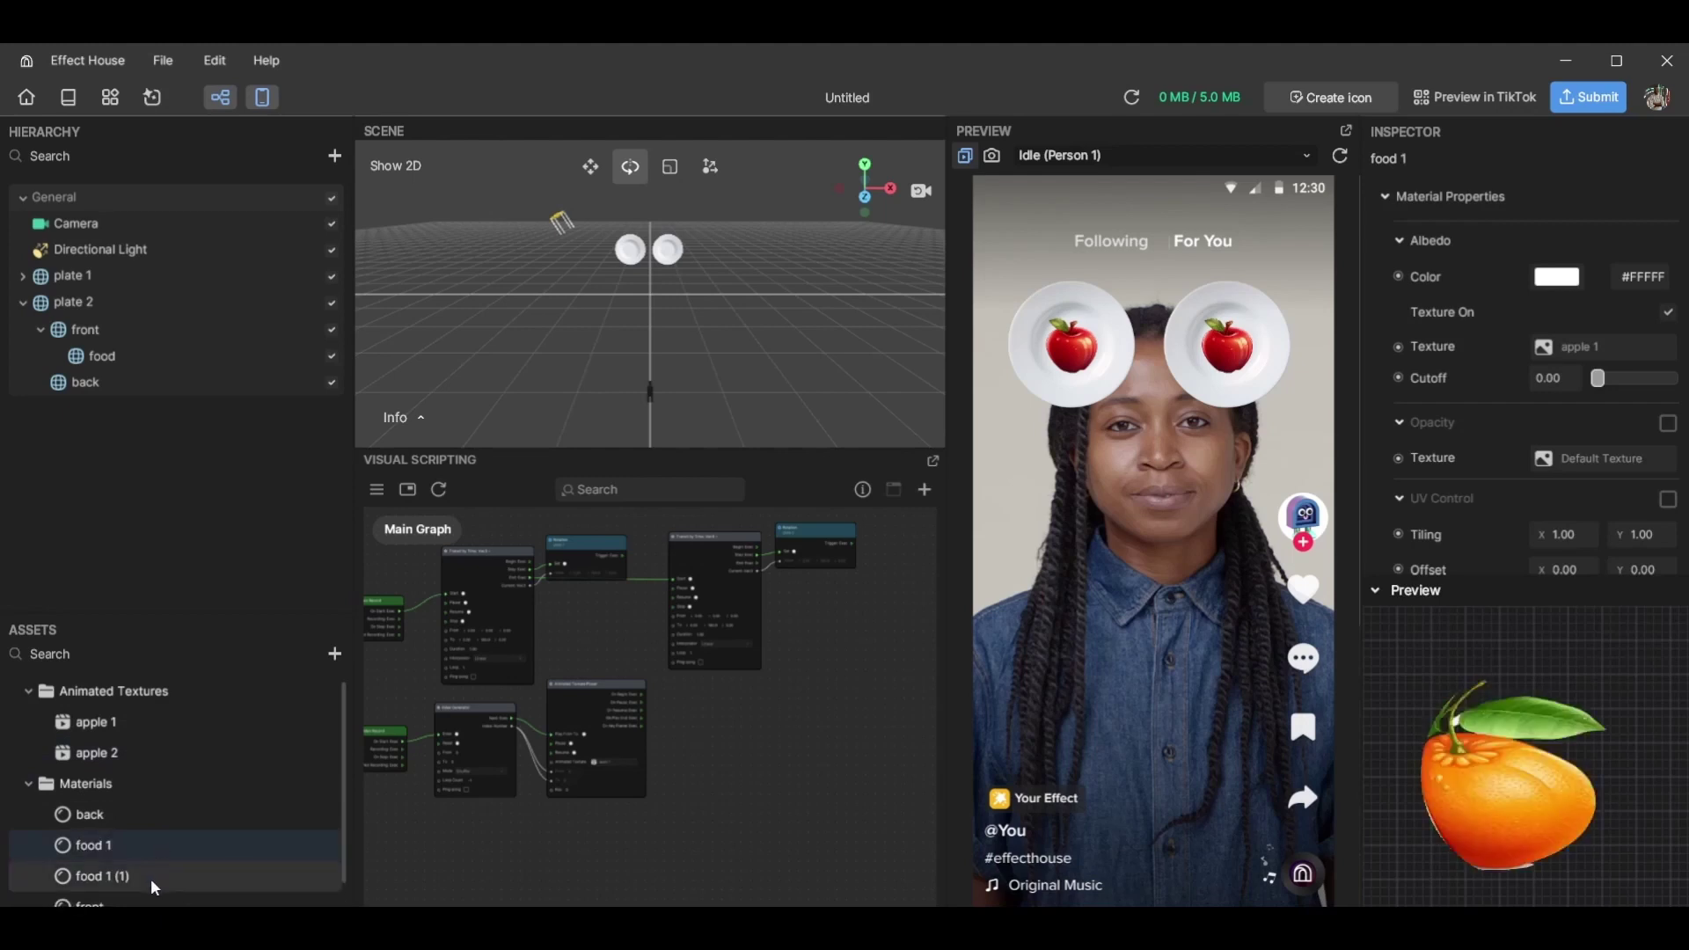
right_click(151, 887)
left_click(181, 890)
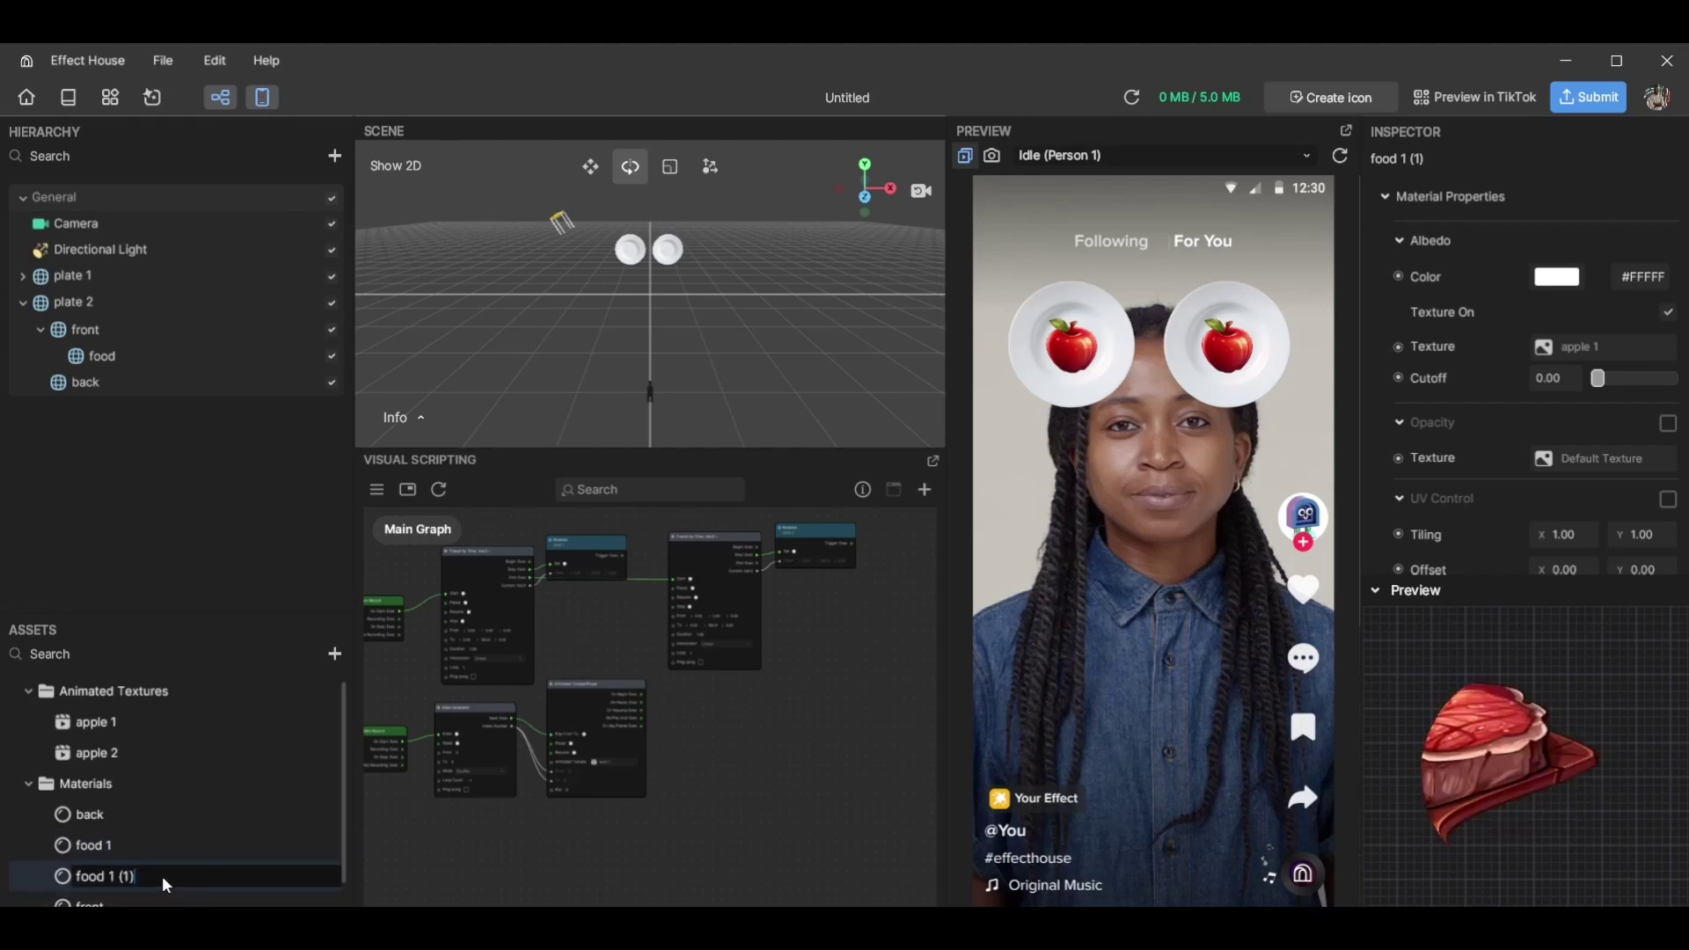
key("BackSpace")
type("2")
key("Return")
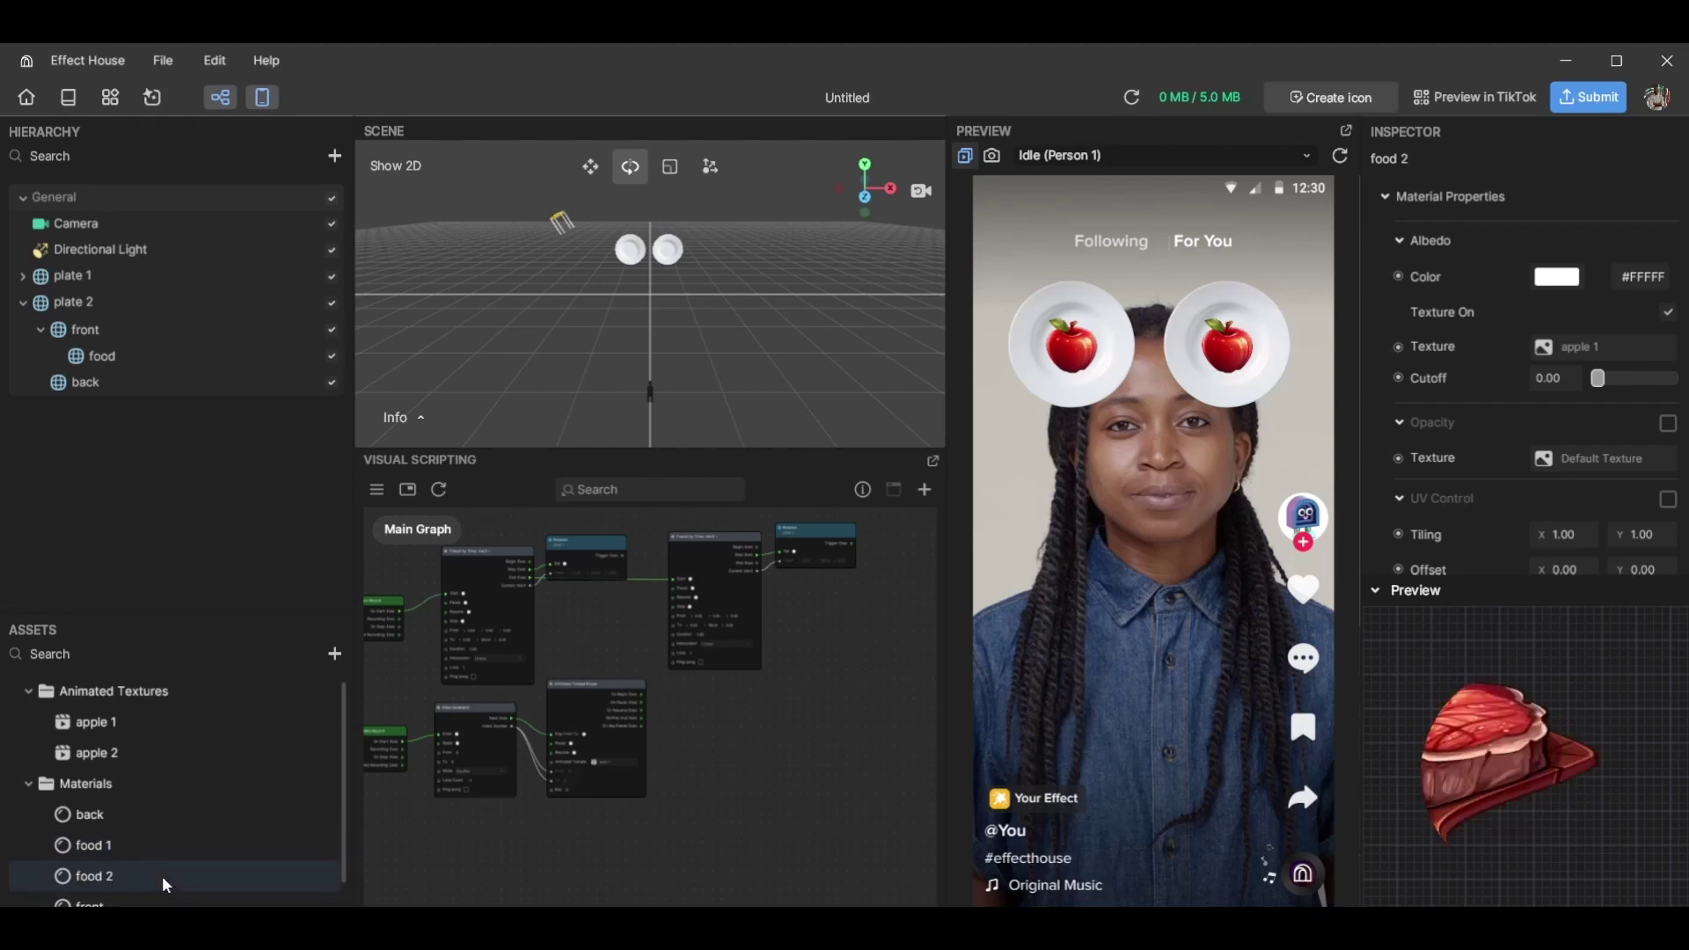
Set the albedo texture of the food 2 material to the animated texture apple 2
left_click(154, 871)
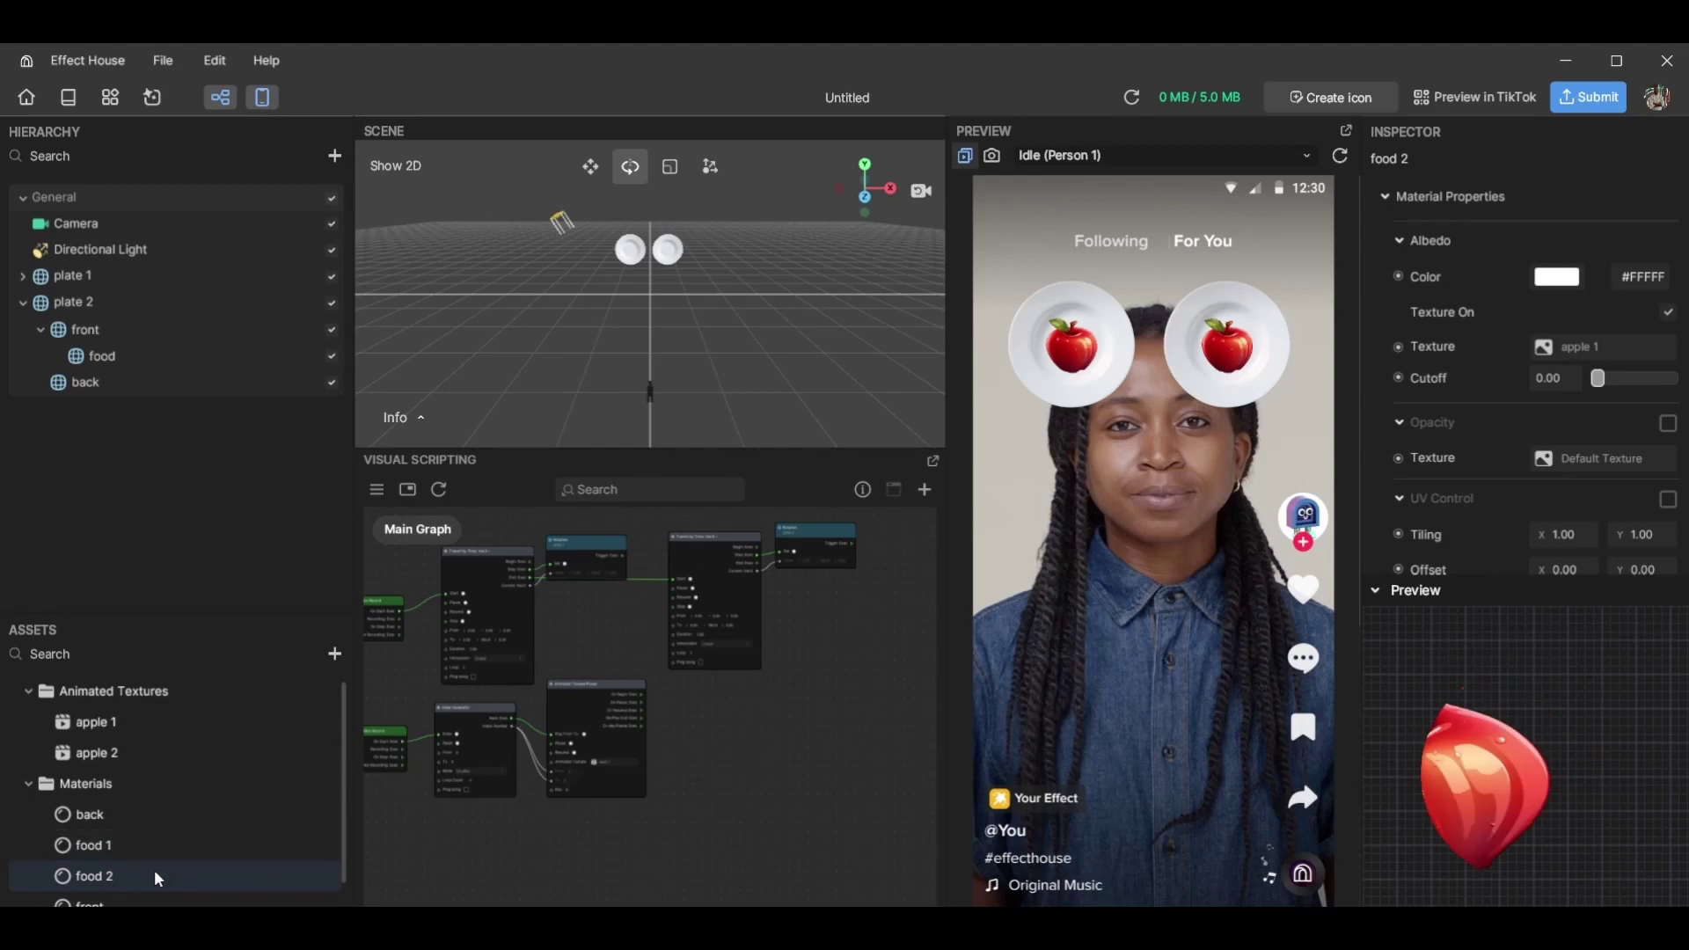
left_click(1564, 356)
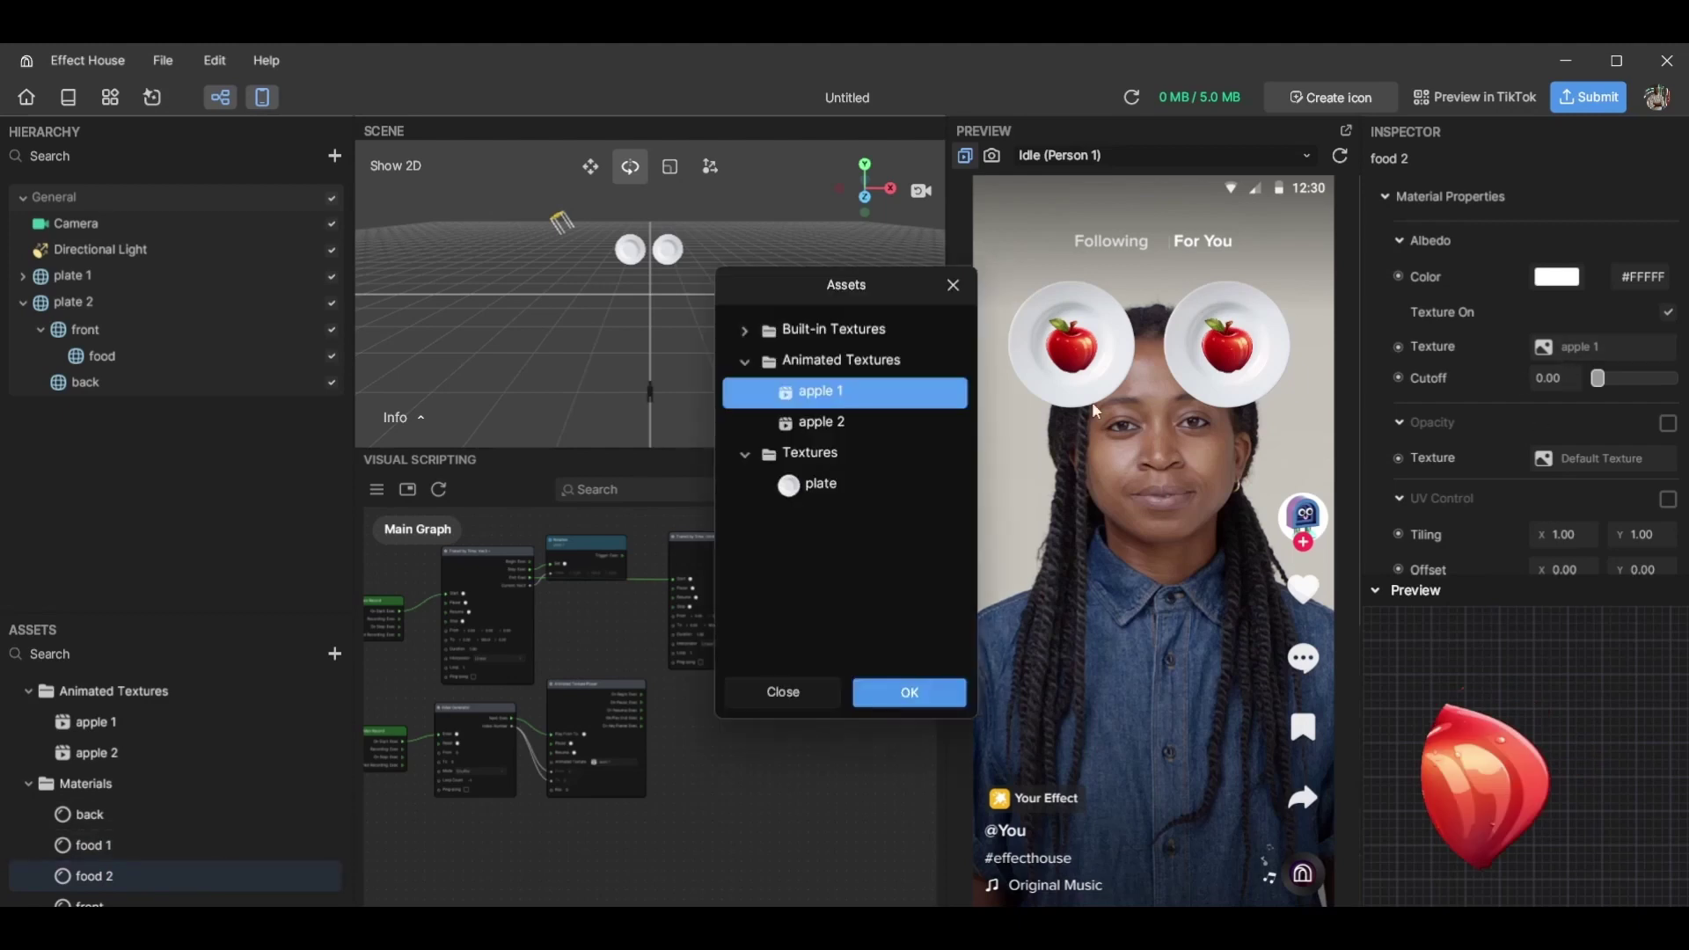
left_click(832, 426)
left_click(907, 696)
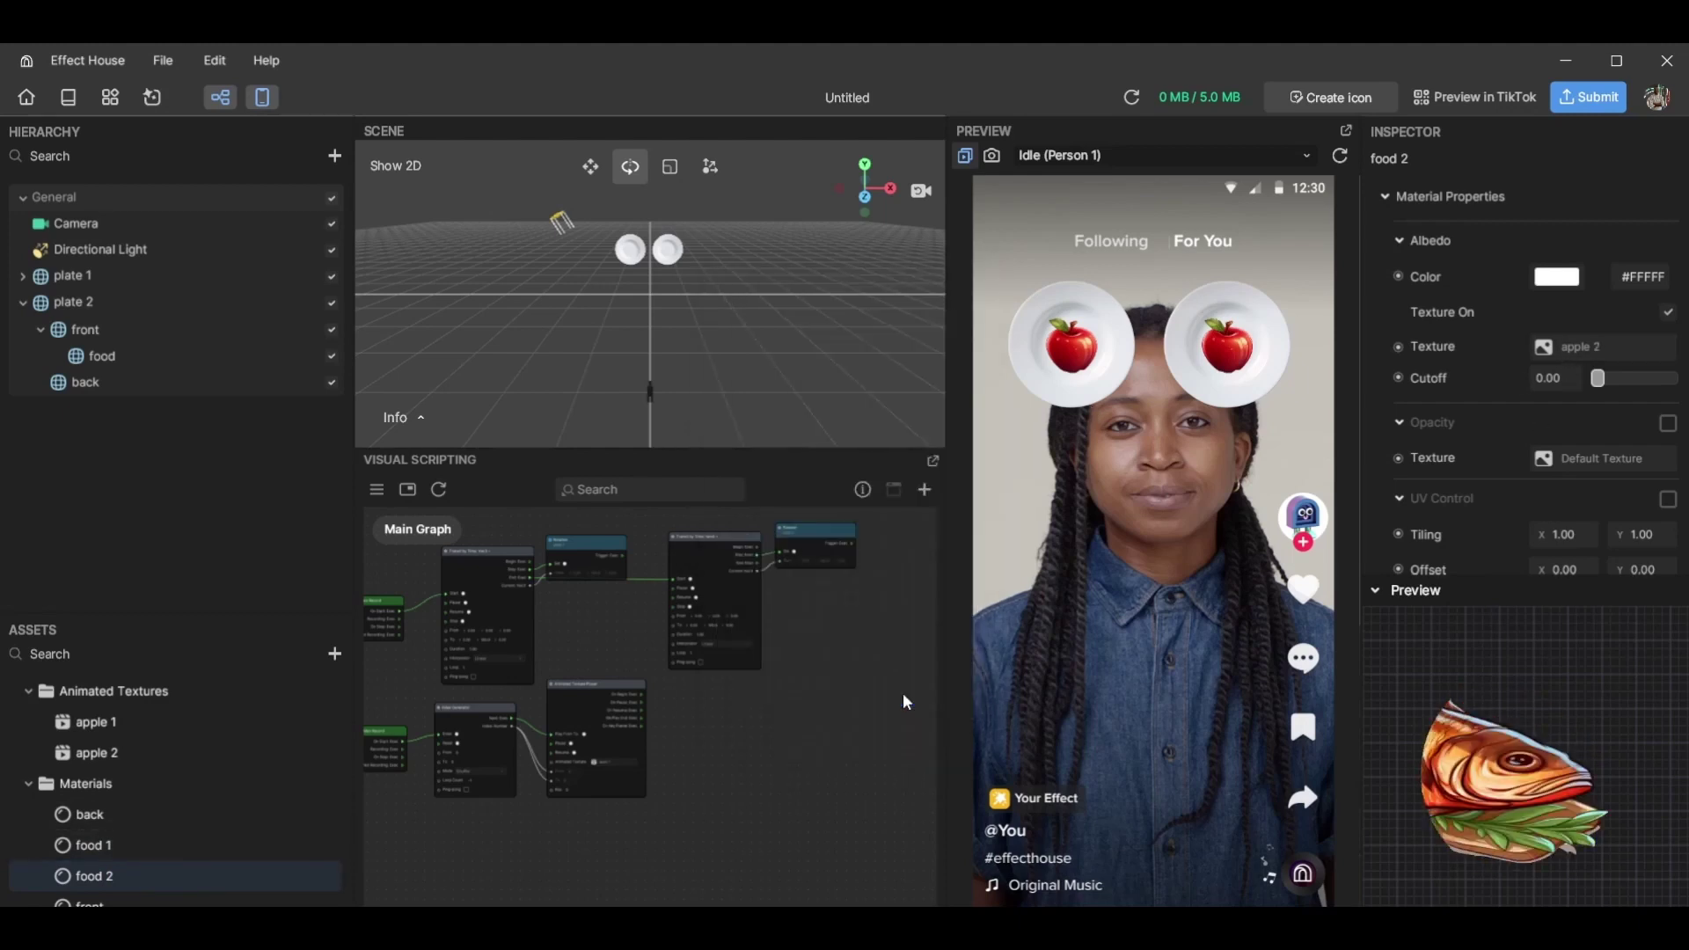
Assign the food 2 material to the food object on plate 2 and play the effect in the preview
middle_click_drag(677, 719, 719, 774)
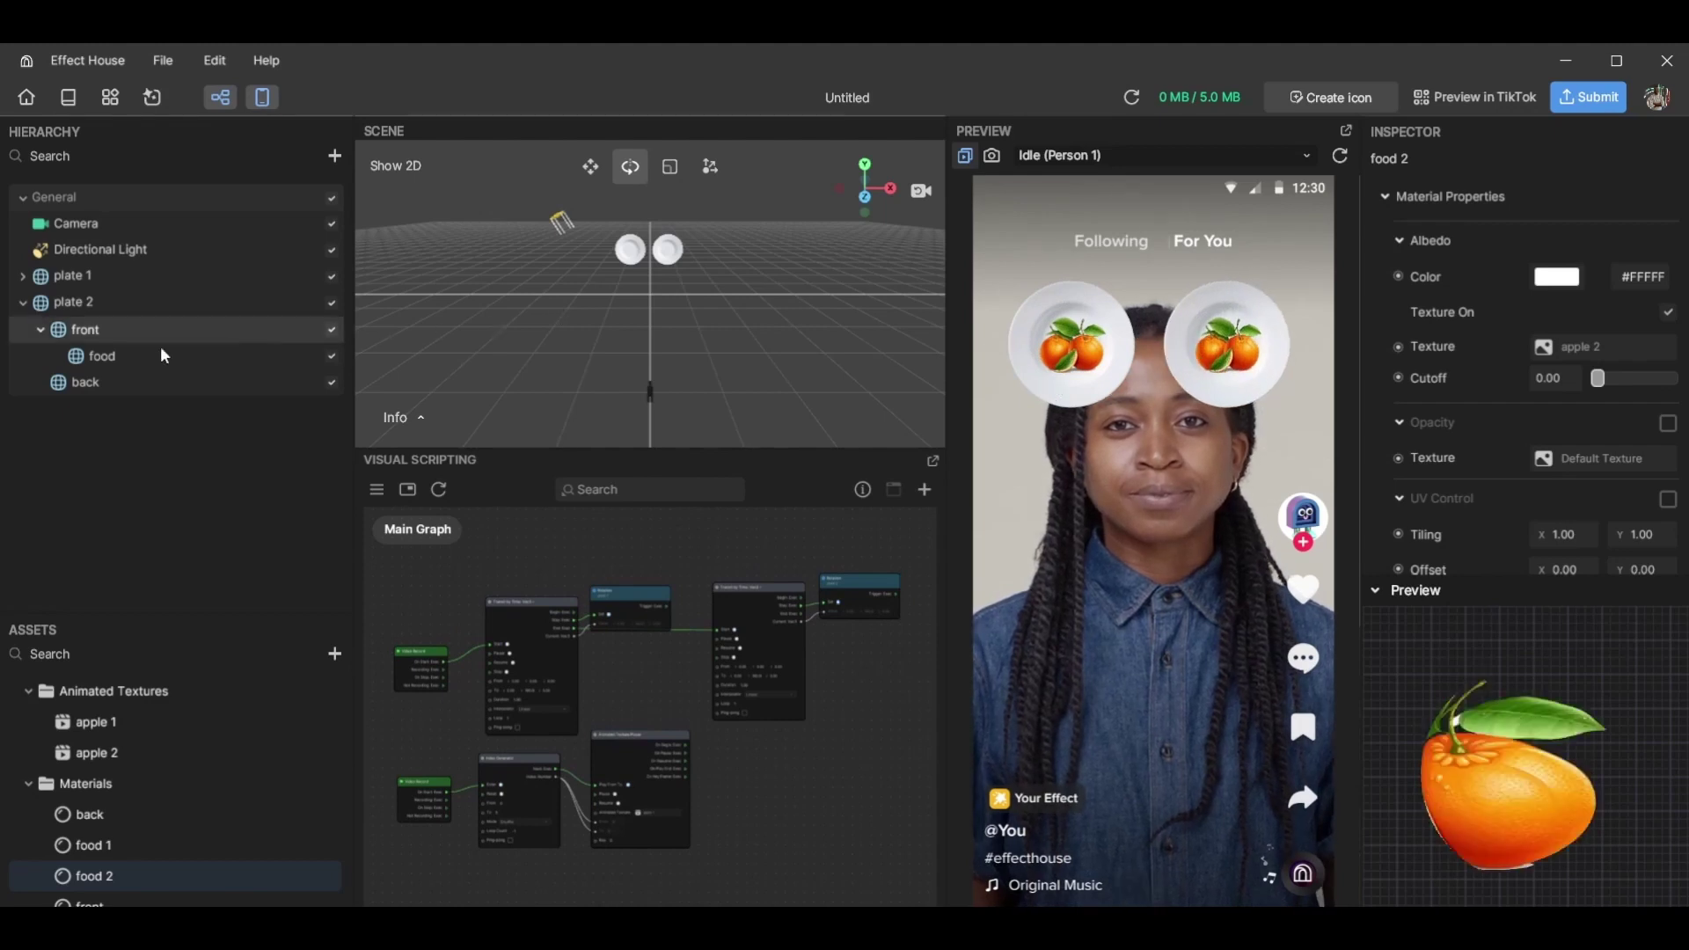
left_click(109, 352)
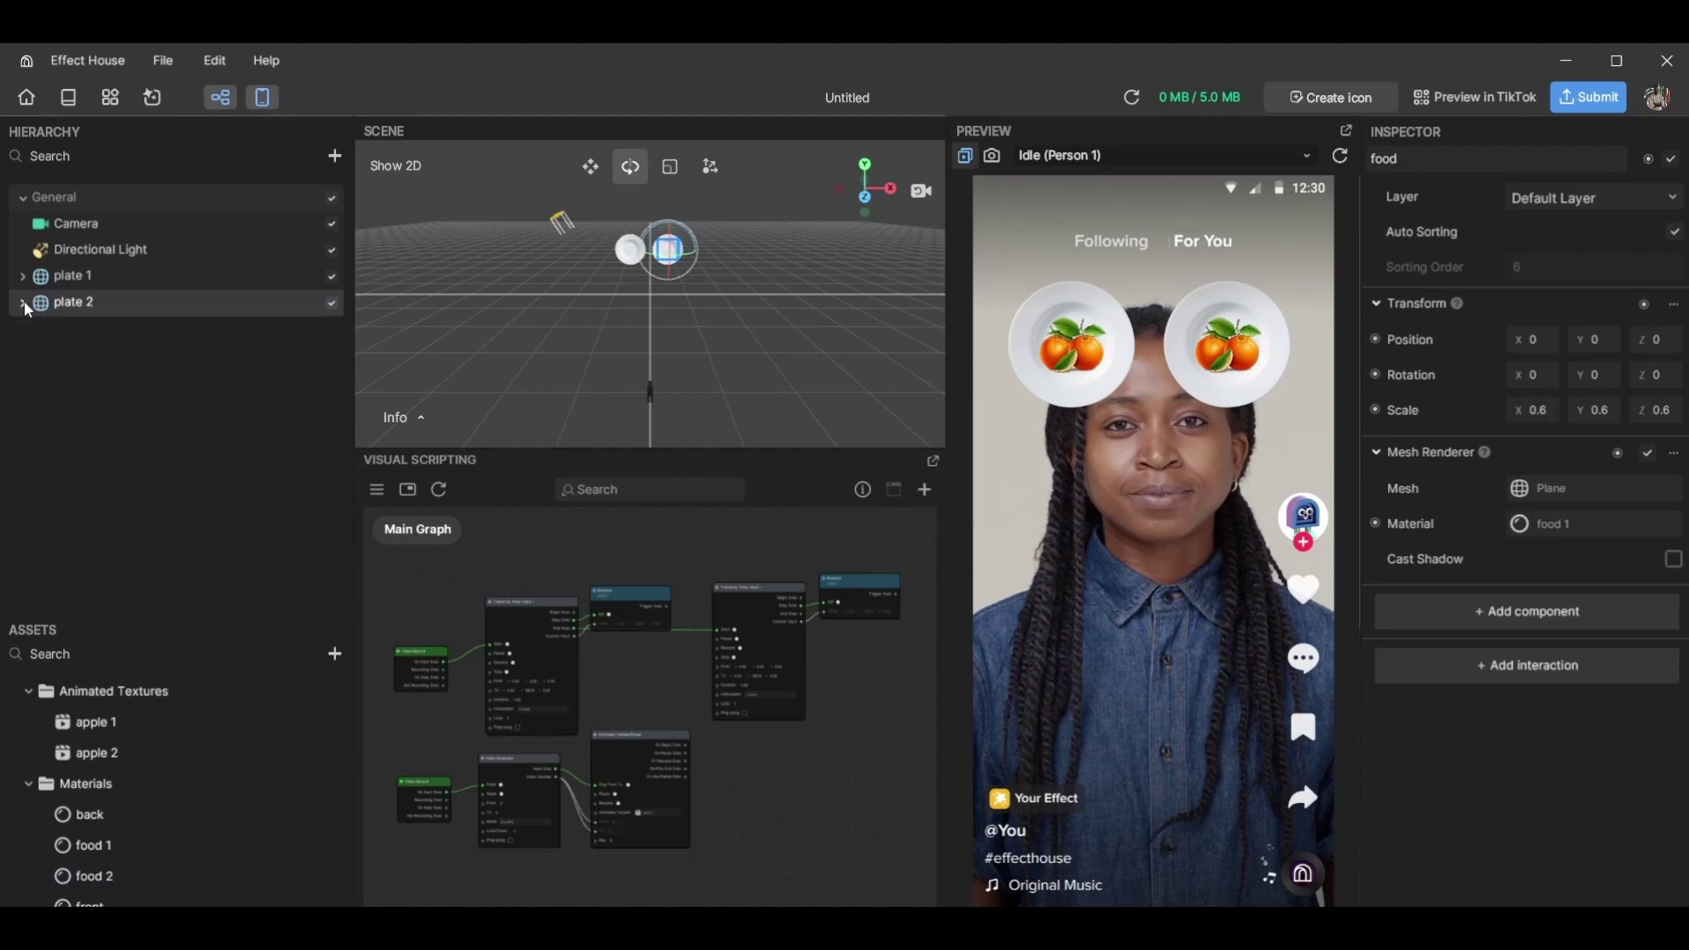
left_click(1553, 519)
left_click(832, 453)
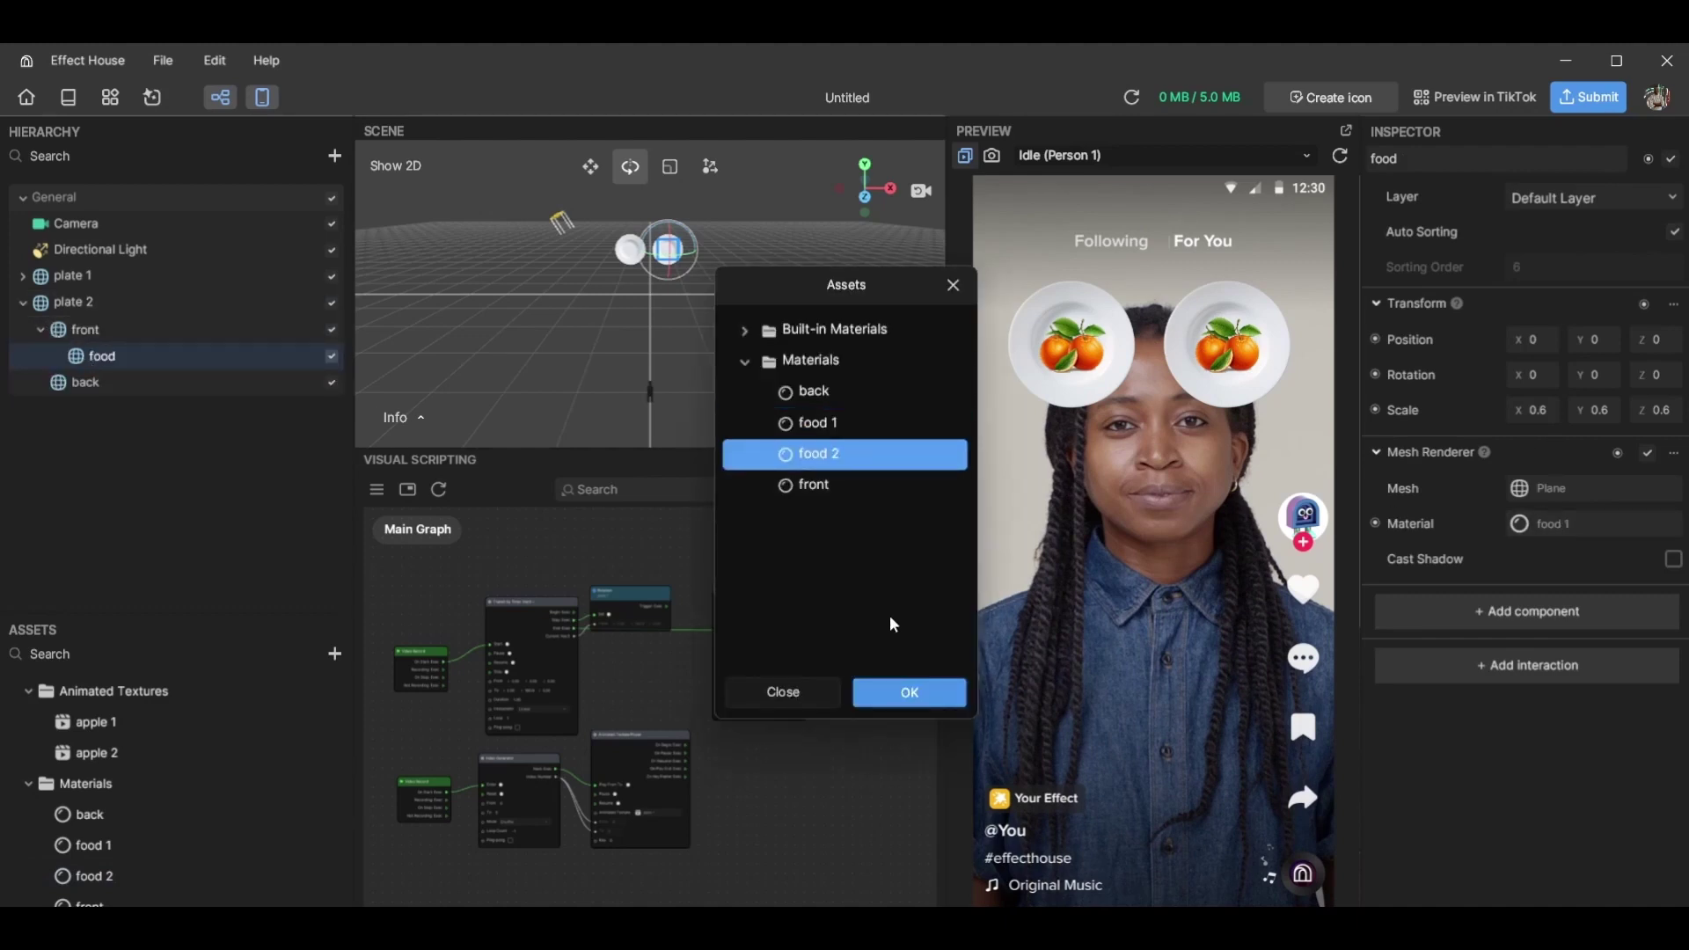
left_click(912, 692)
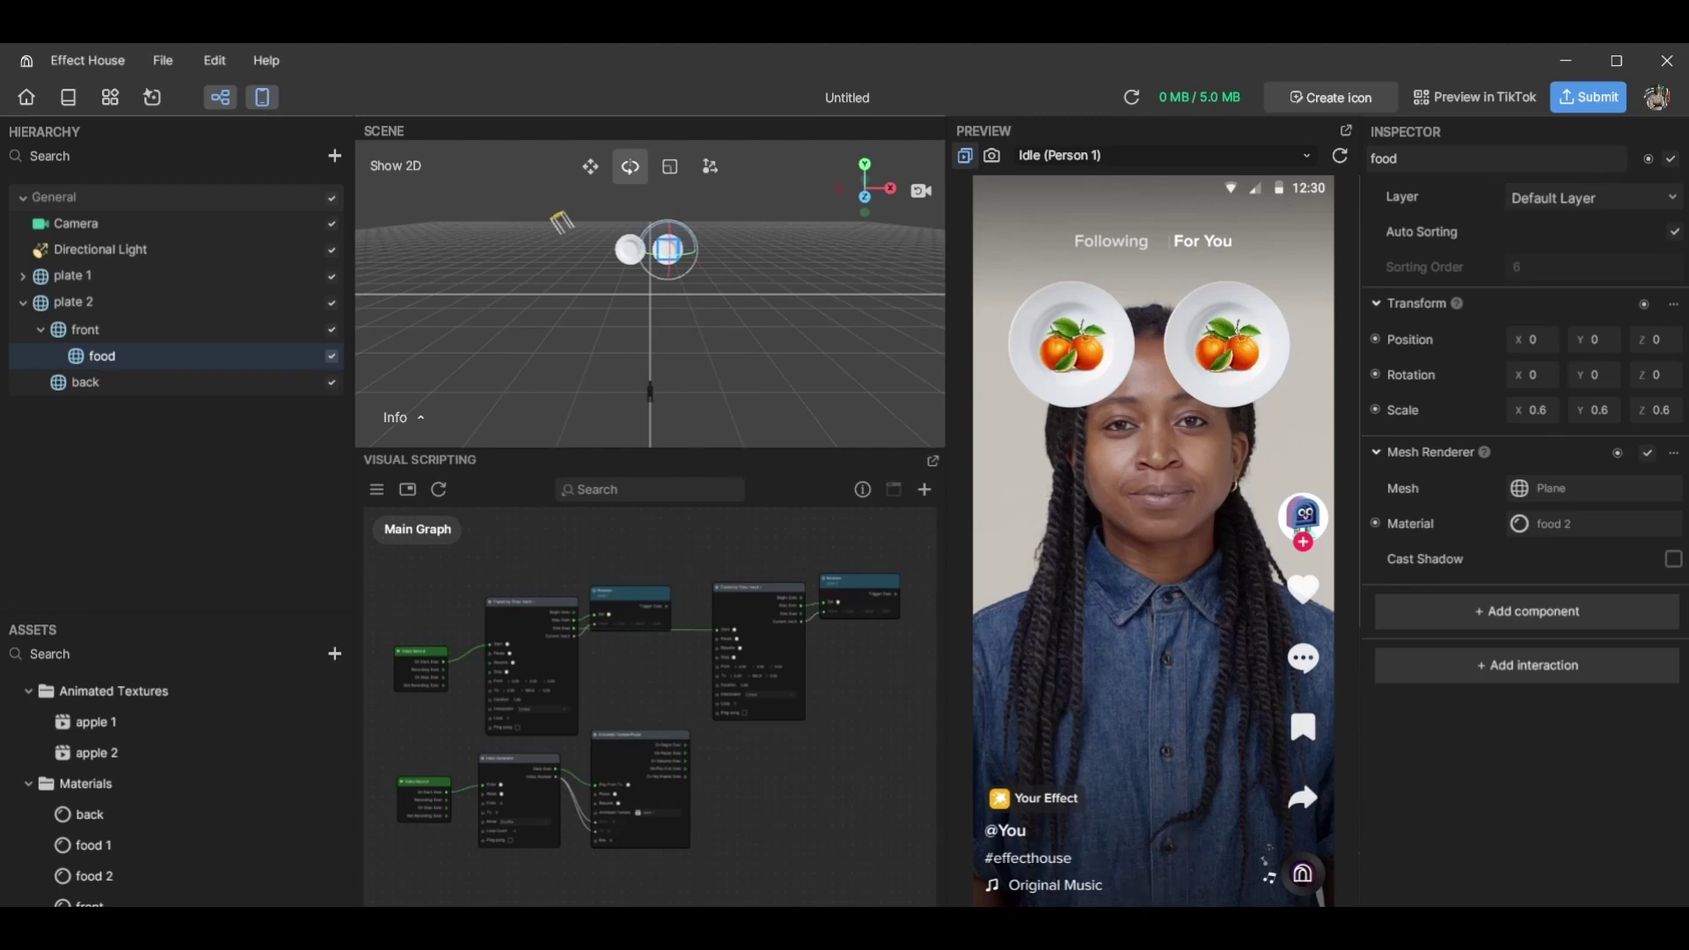
left_click(1140, 897)
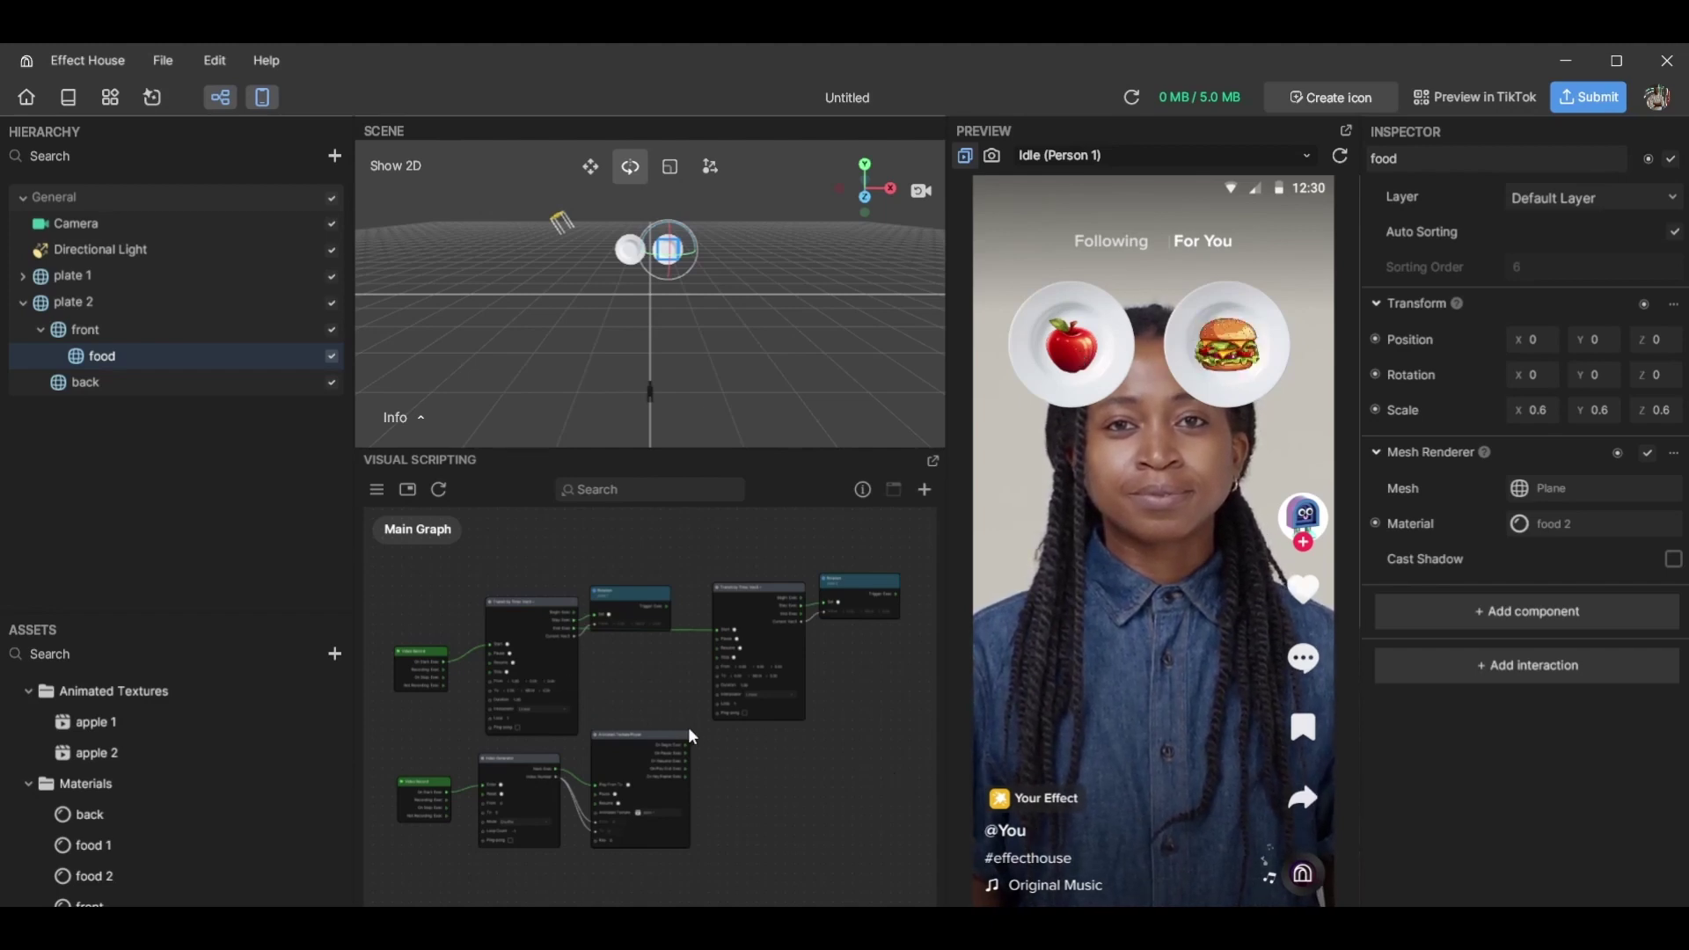
Duplicate the connected Index Generator and Animated Texture Player nodes below the originals in the visual scripting graph
middle_click_drag(677, 693, 654, 697)
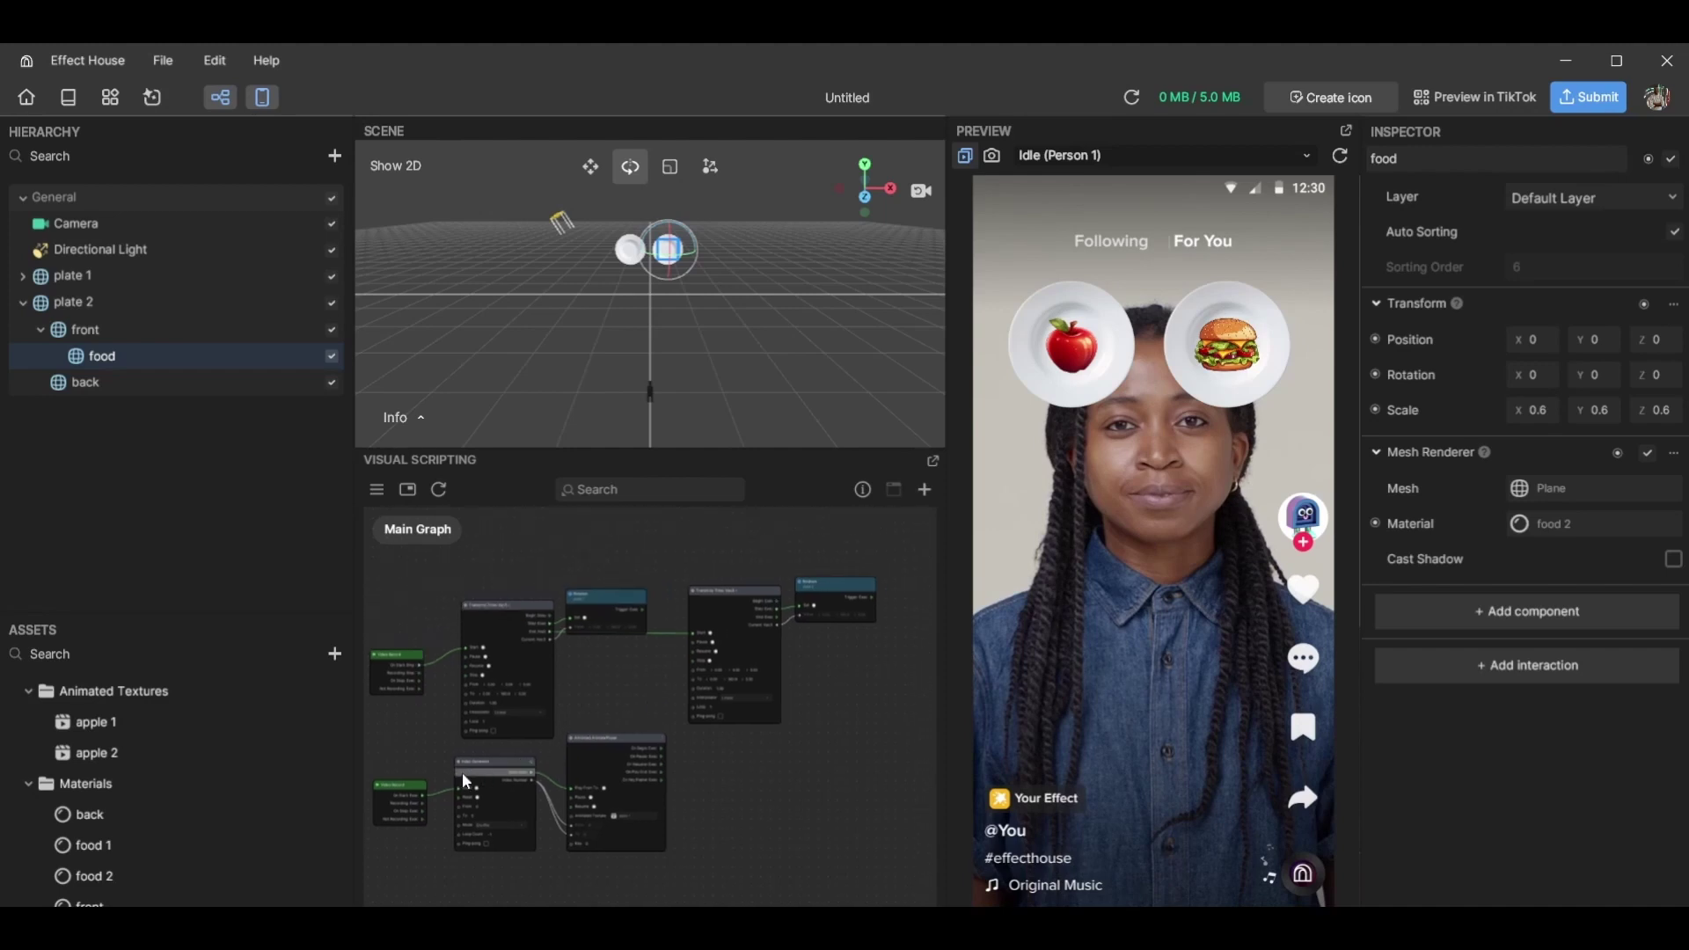
scroll(694, 742, "up", 4)
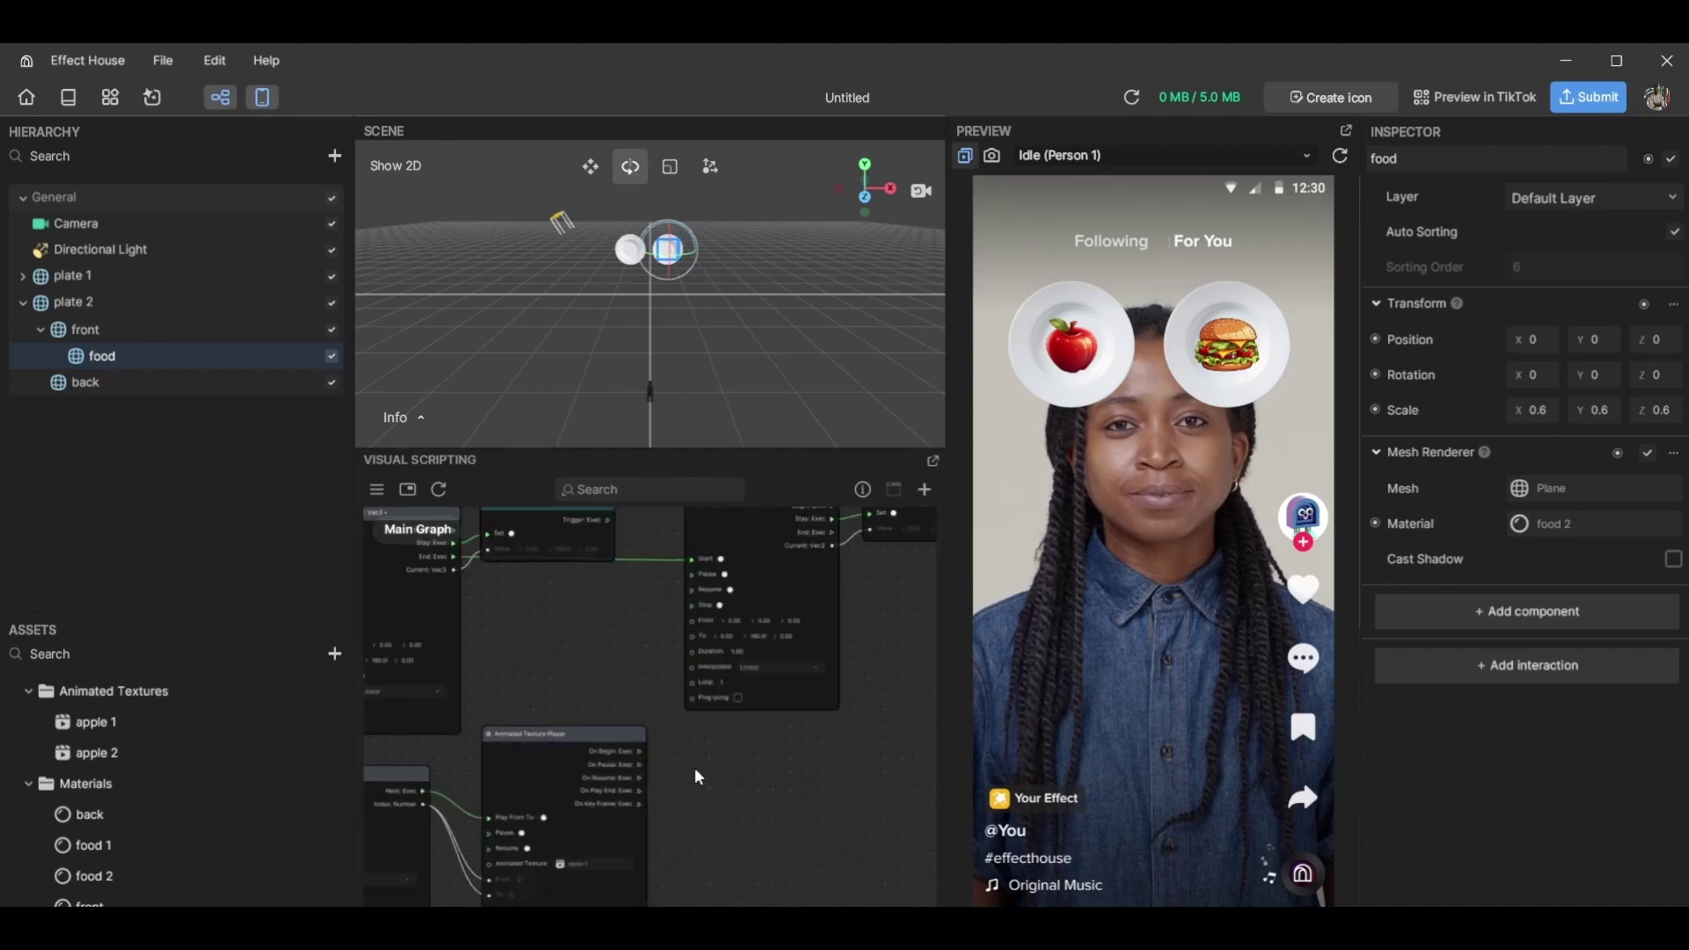
scroll(695, 767, "down", 4)
scroll(694, 766, "left", 5)
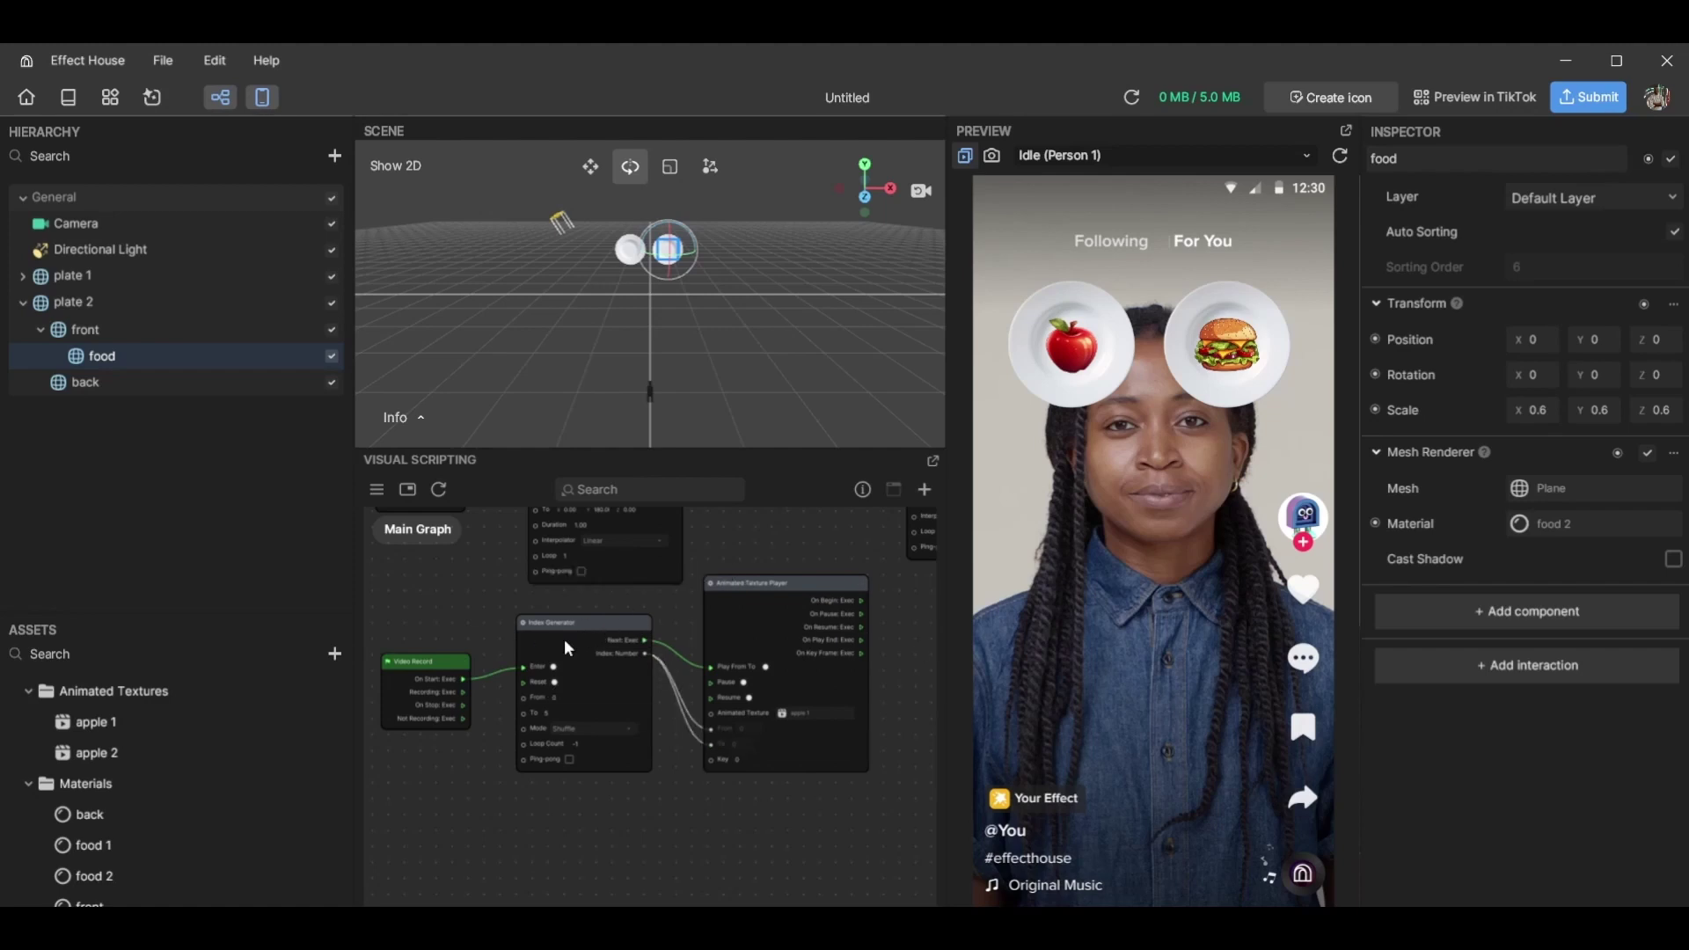
left_click_drag(608, 629, 606, 631)
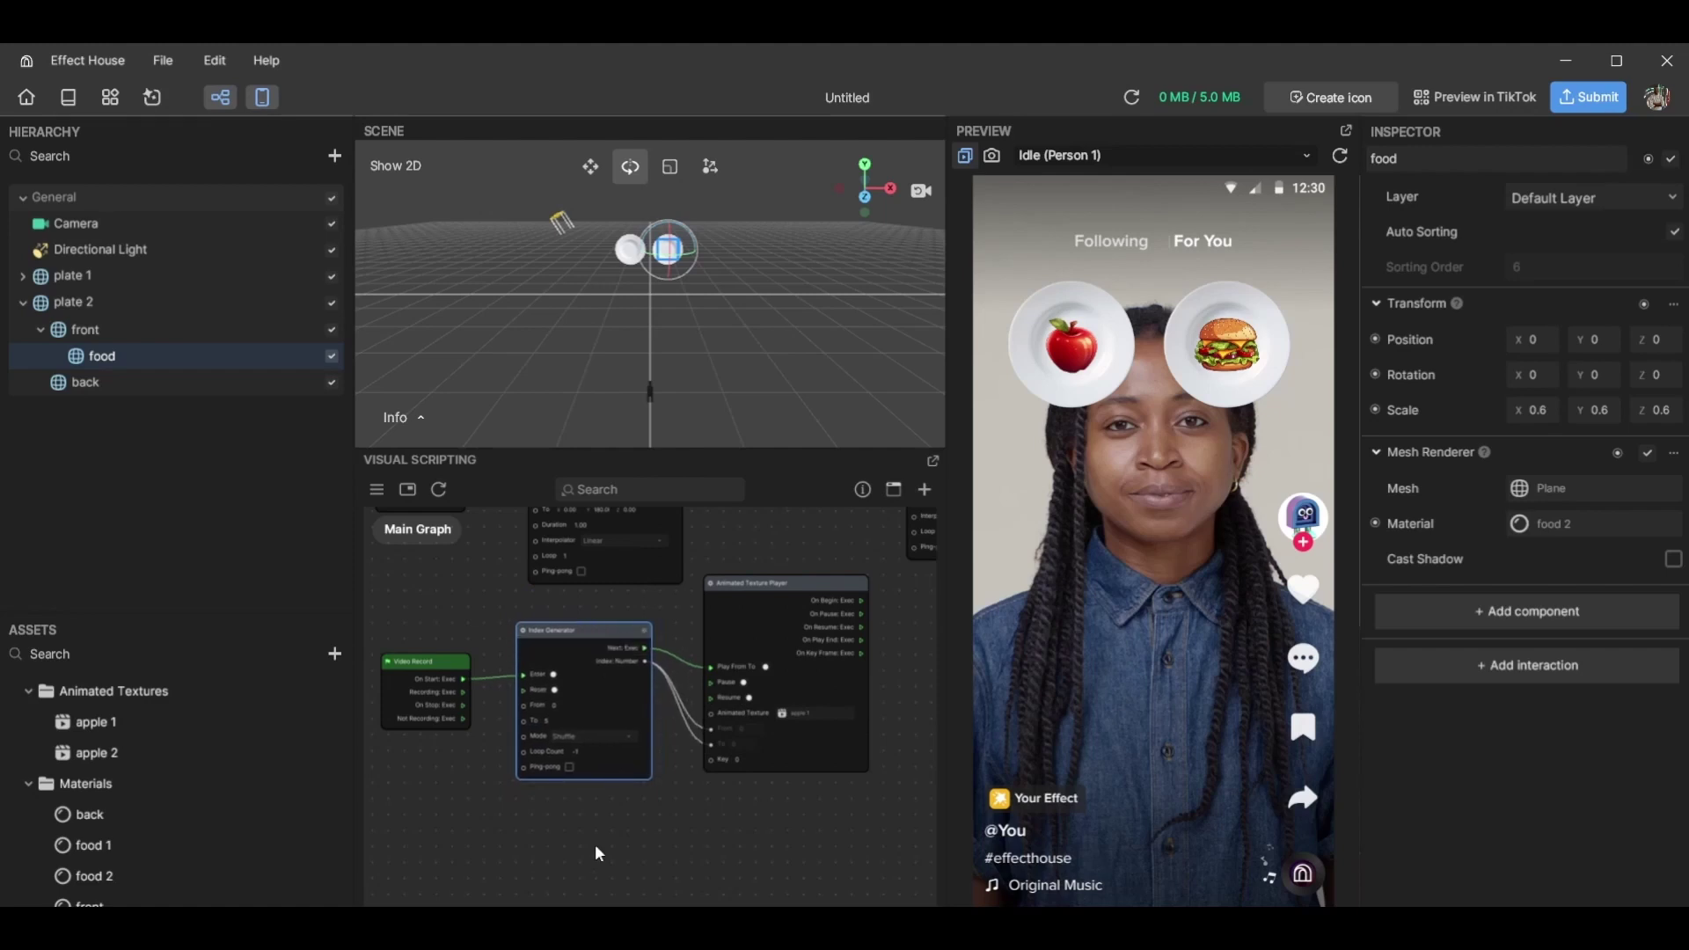
scroll(596, 844, "down", 1)
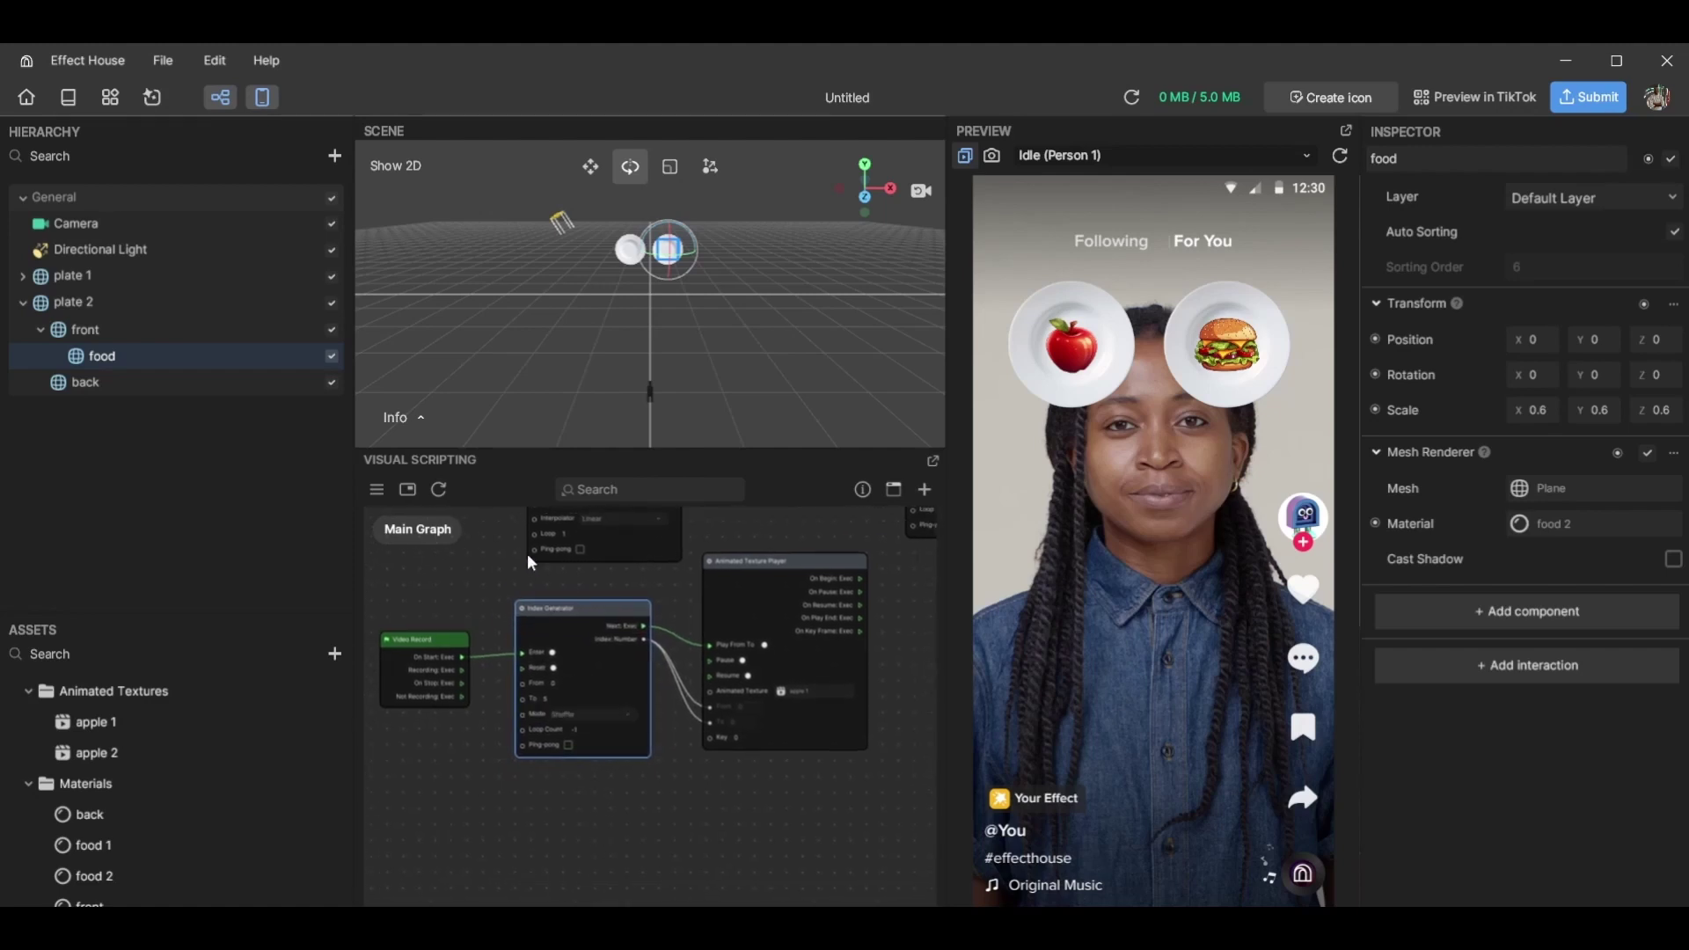
left_click_drag(567, 588, 591, 824)
key("ctrl+c")
key("ctrl+v")
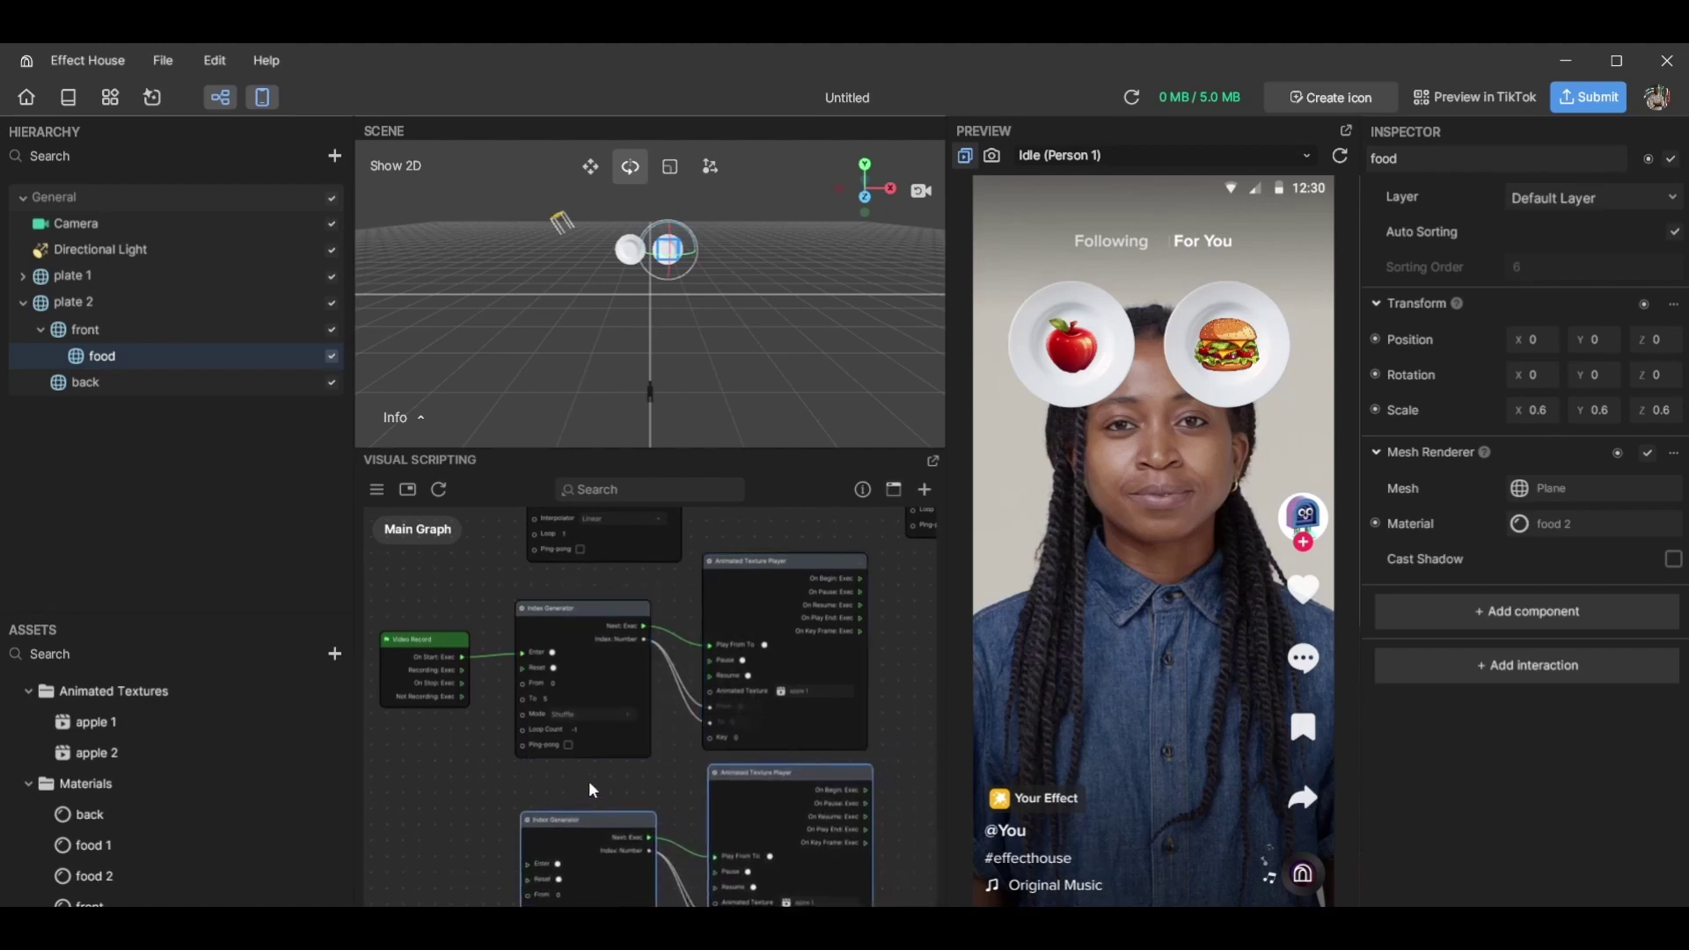
Set the copied Animated Texture Player node to use the animated texture apple 2
middle_click_drag(593, 781, 615, 700)
scroll(603, 745, "up", 3)
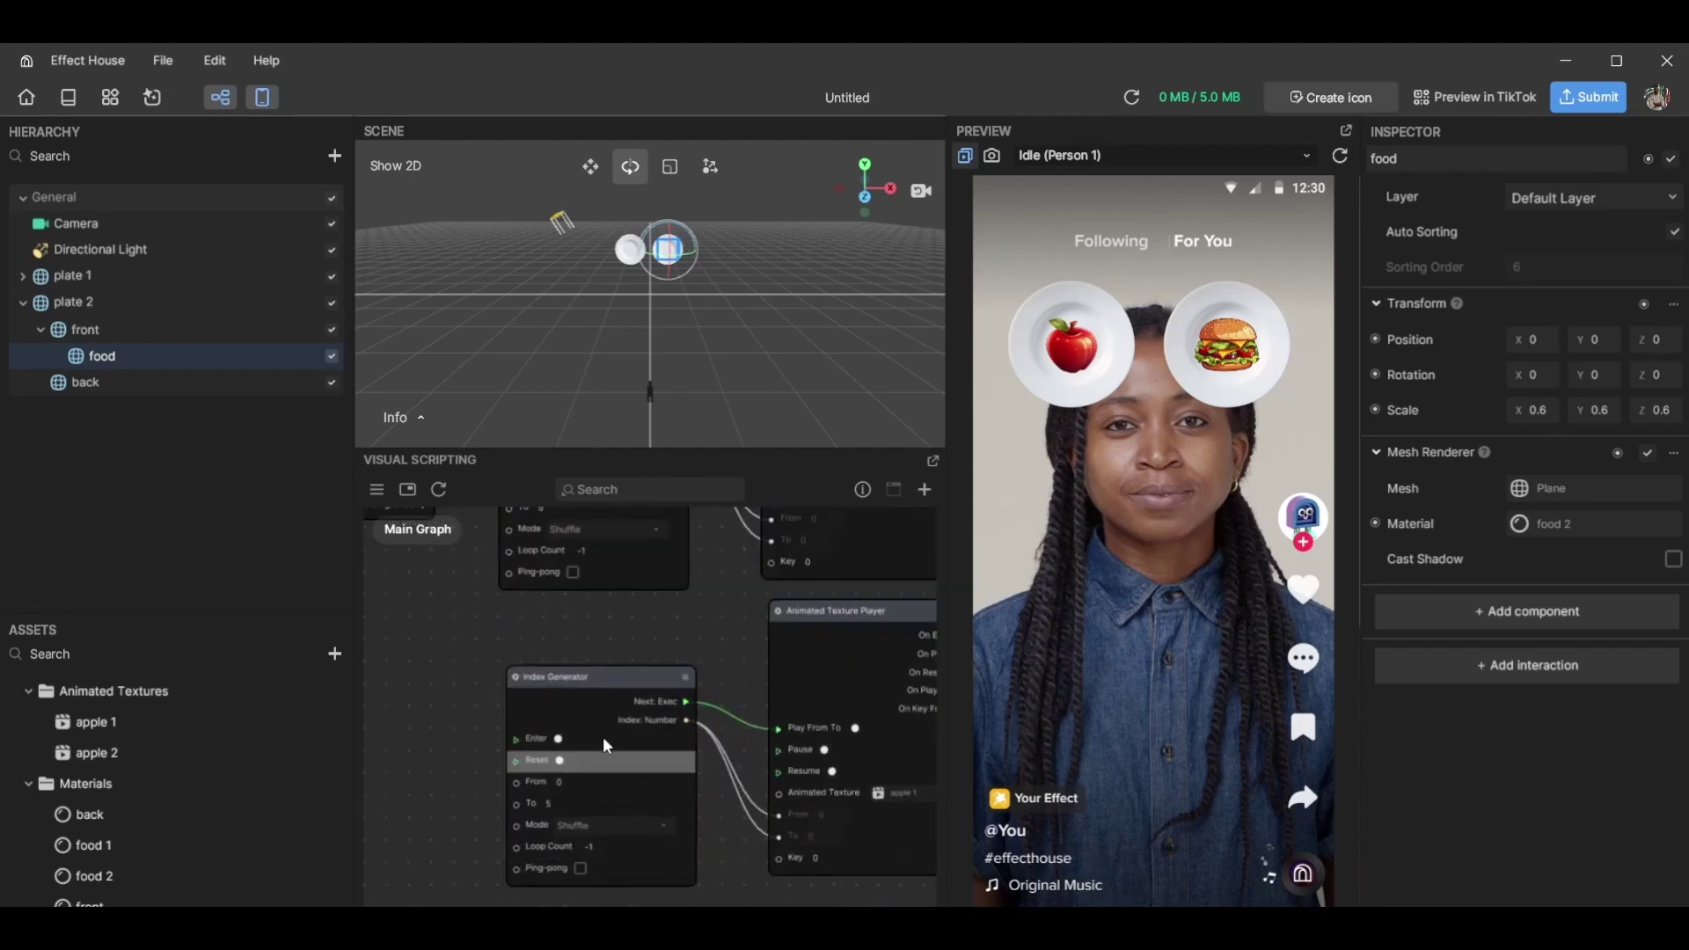
left_click_drag(590, 679, 578, 681)
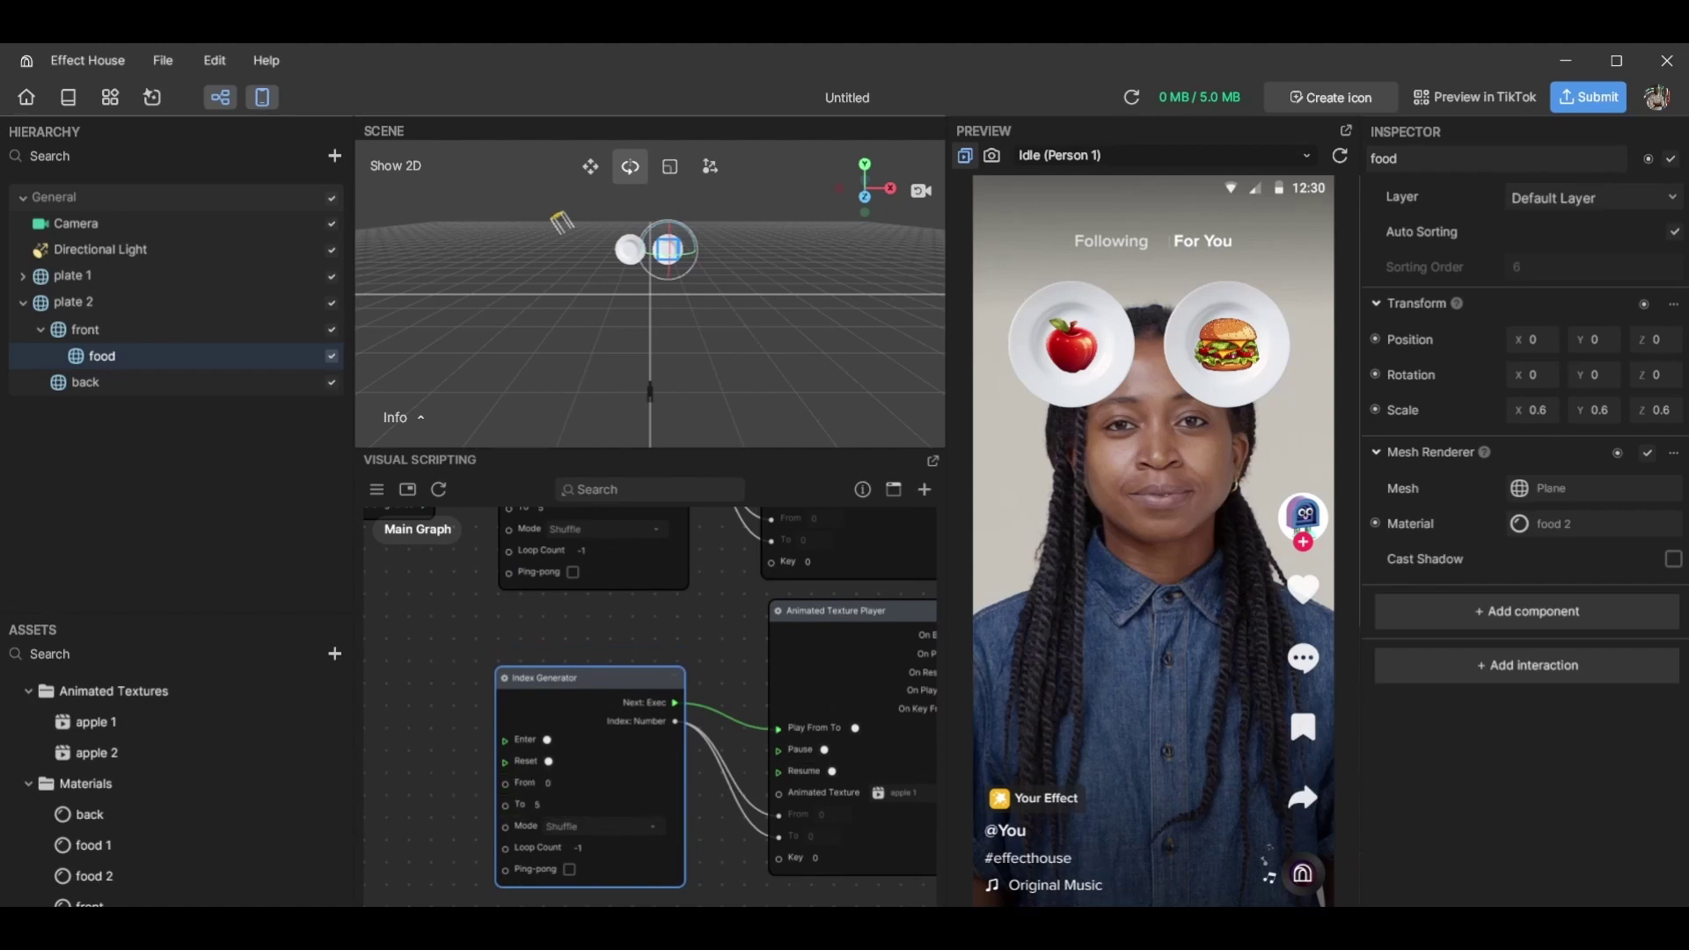
scroll(585, 804, "right", 3)
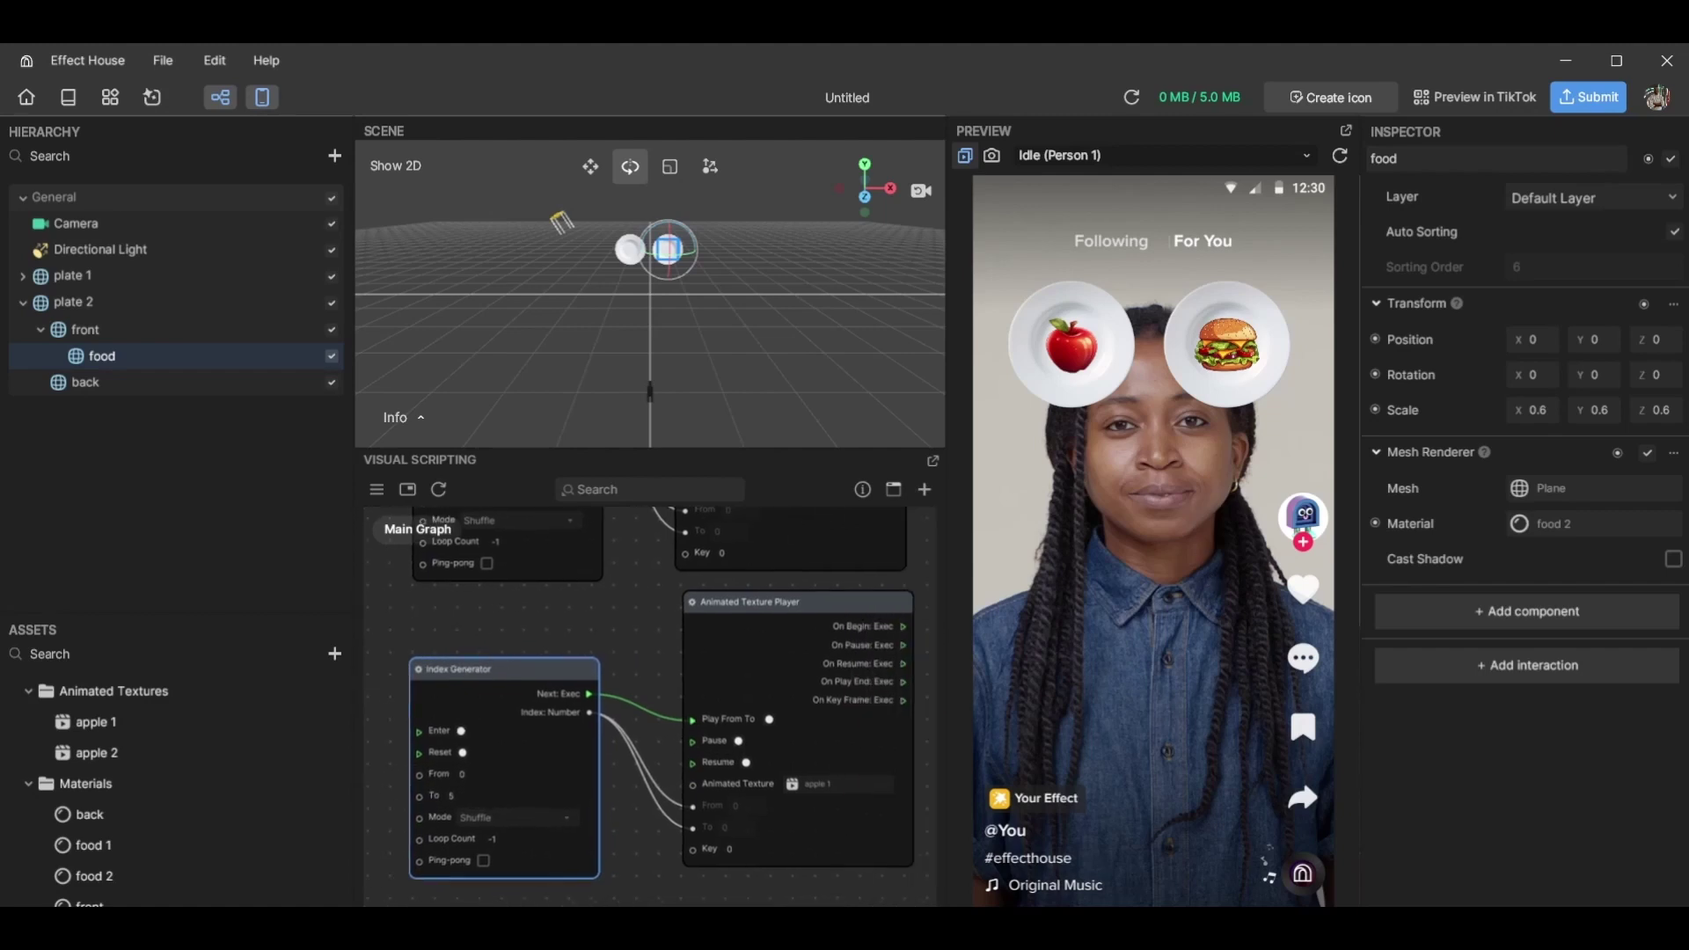
left_click(791, 780)
left_click(814, 428)
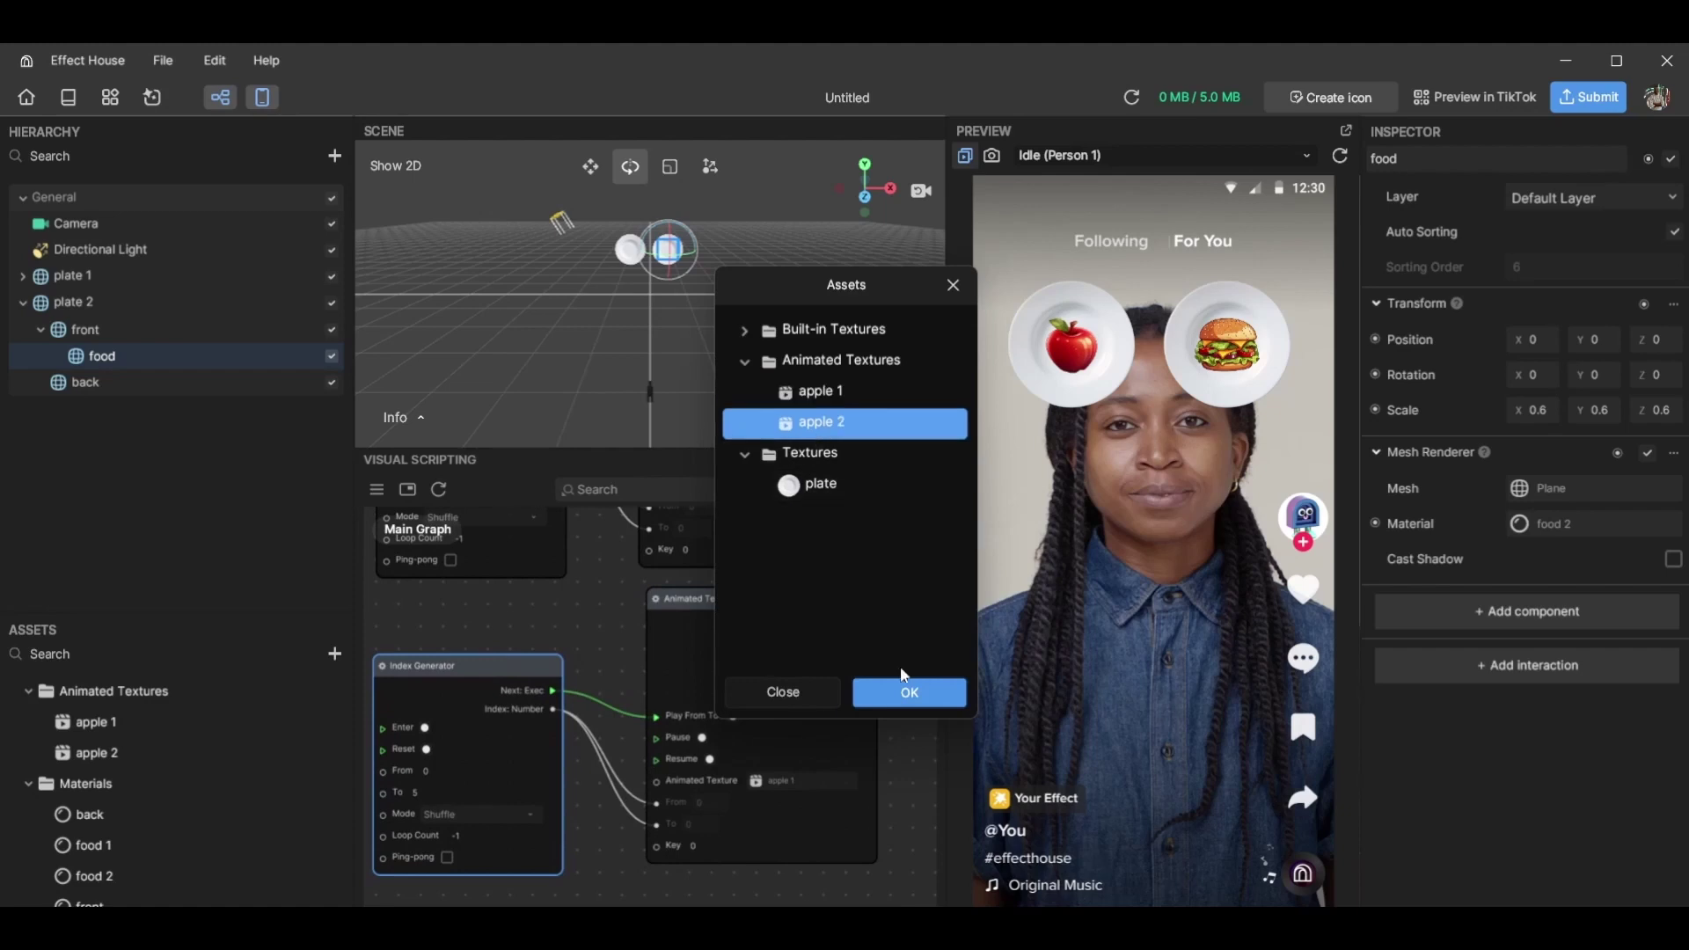
left_click(904, 694)
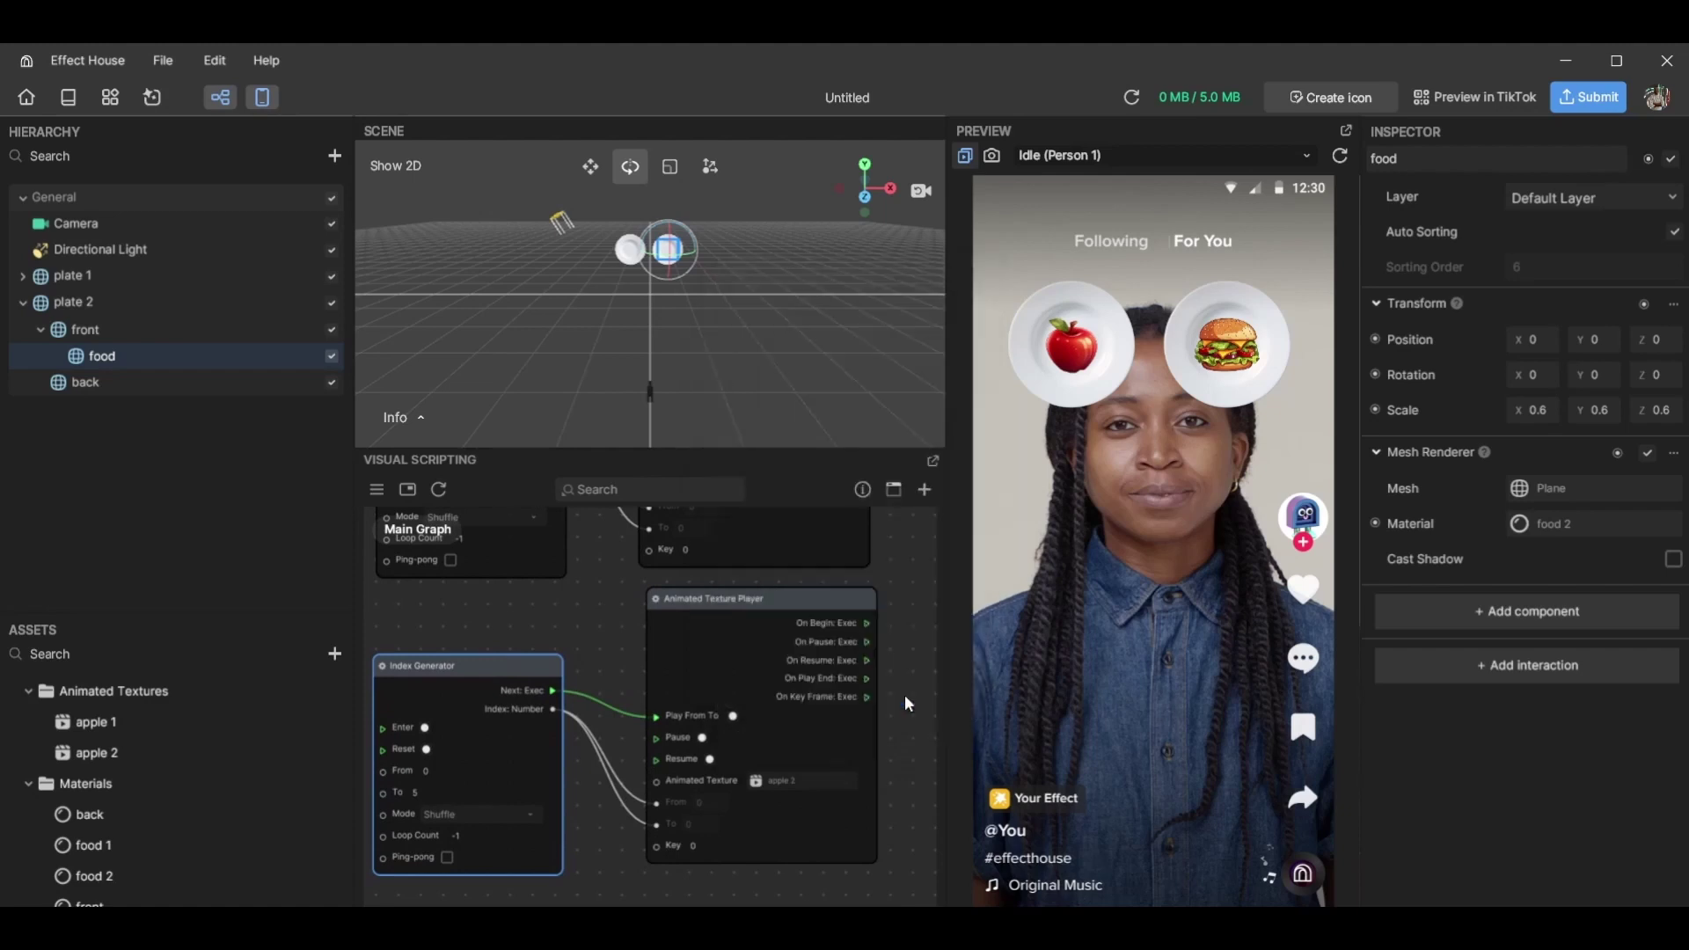
Duplicate the Video Record node and connect the copy's On Start output to the copied Index Generator's Enter input
left_click(580, 630)
right_click_drag(441, 654, 590, 756)
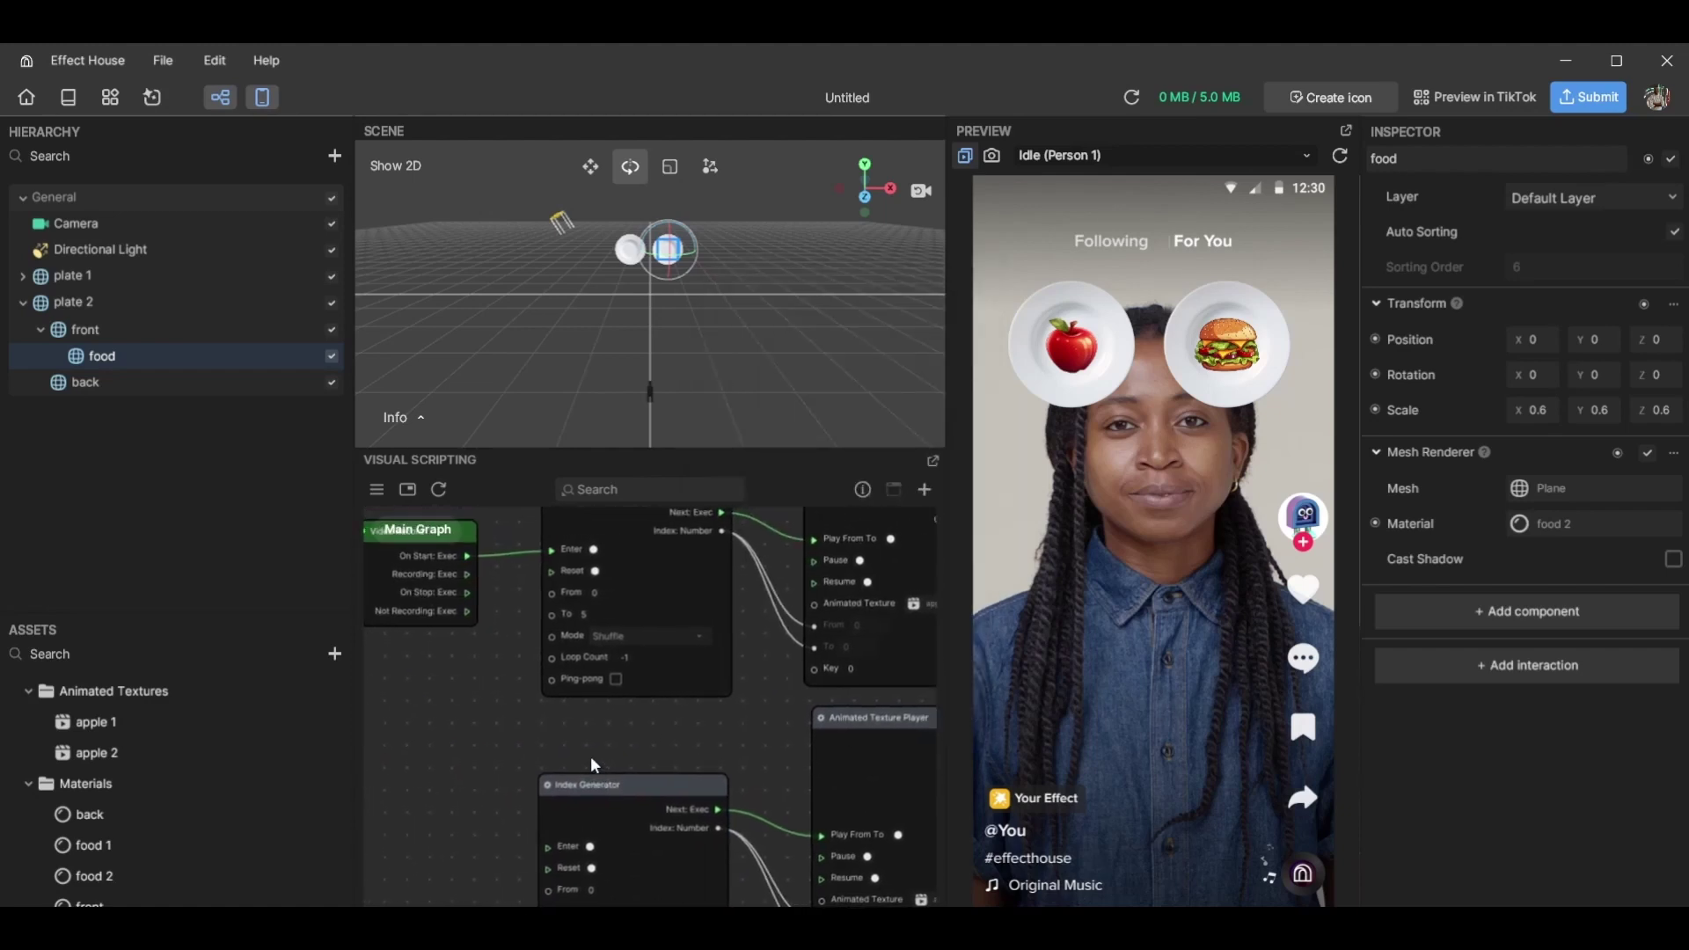
scroll(589, 755, "down", 1)
scroll(589, 757, "down", 1)
scroll(645, 669, "up", 1)
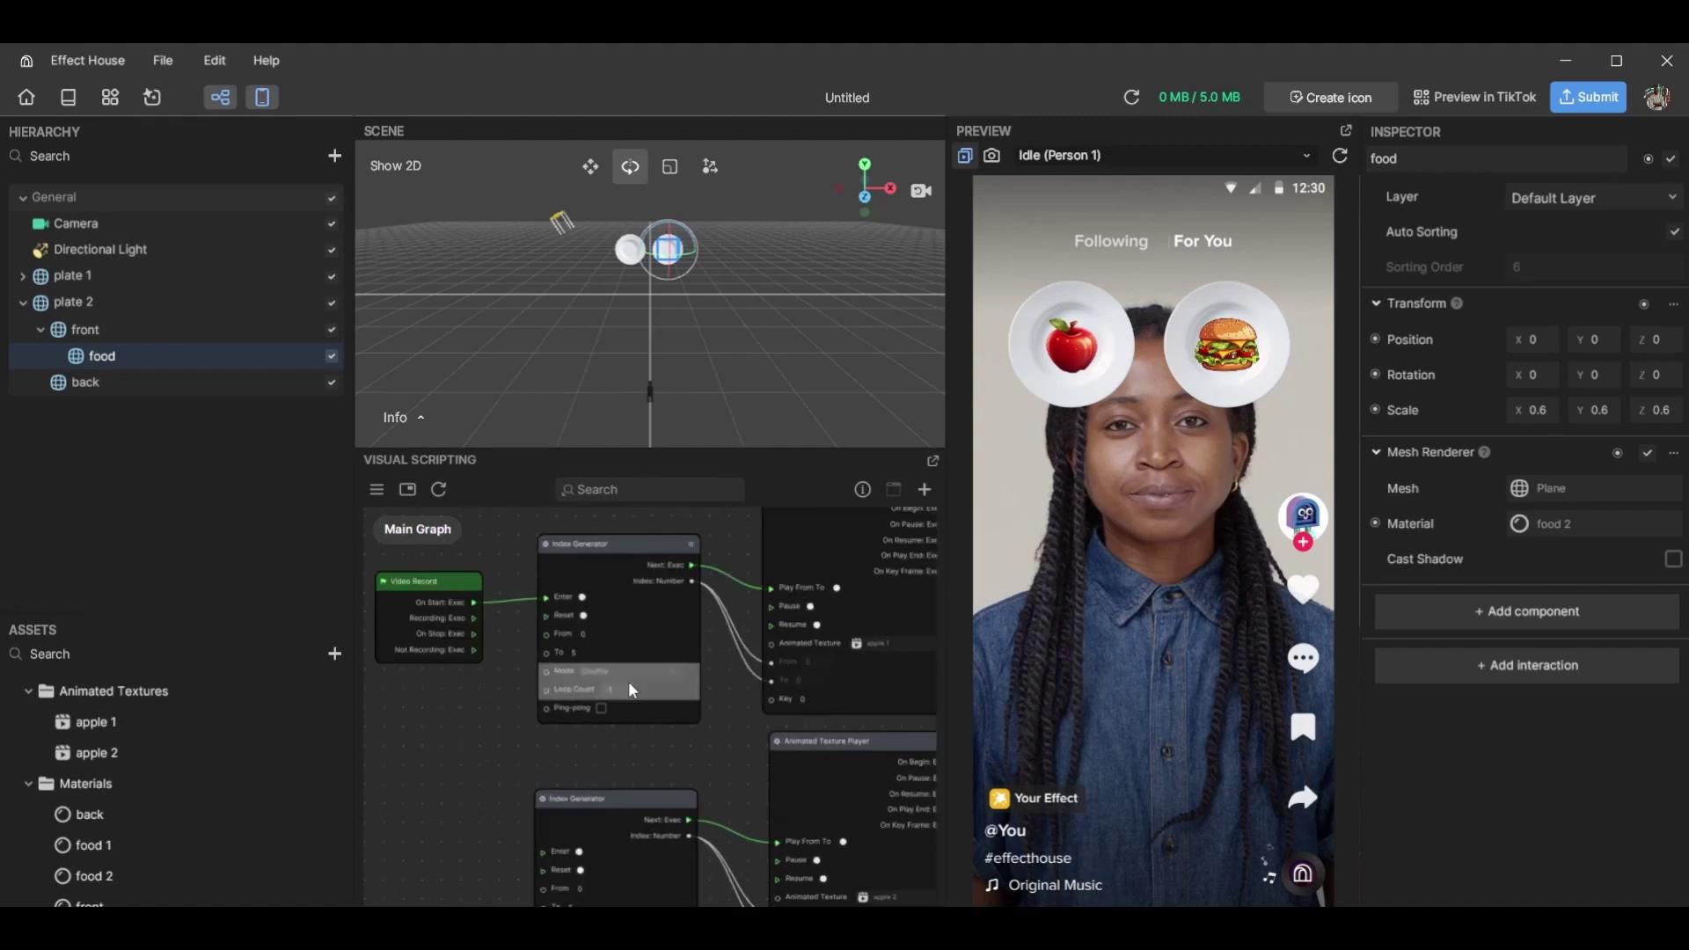
scroll(648, 671, "down", 2)
scroll(648, 672, "up", 1)
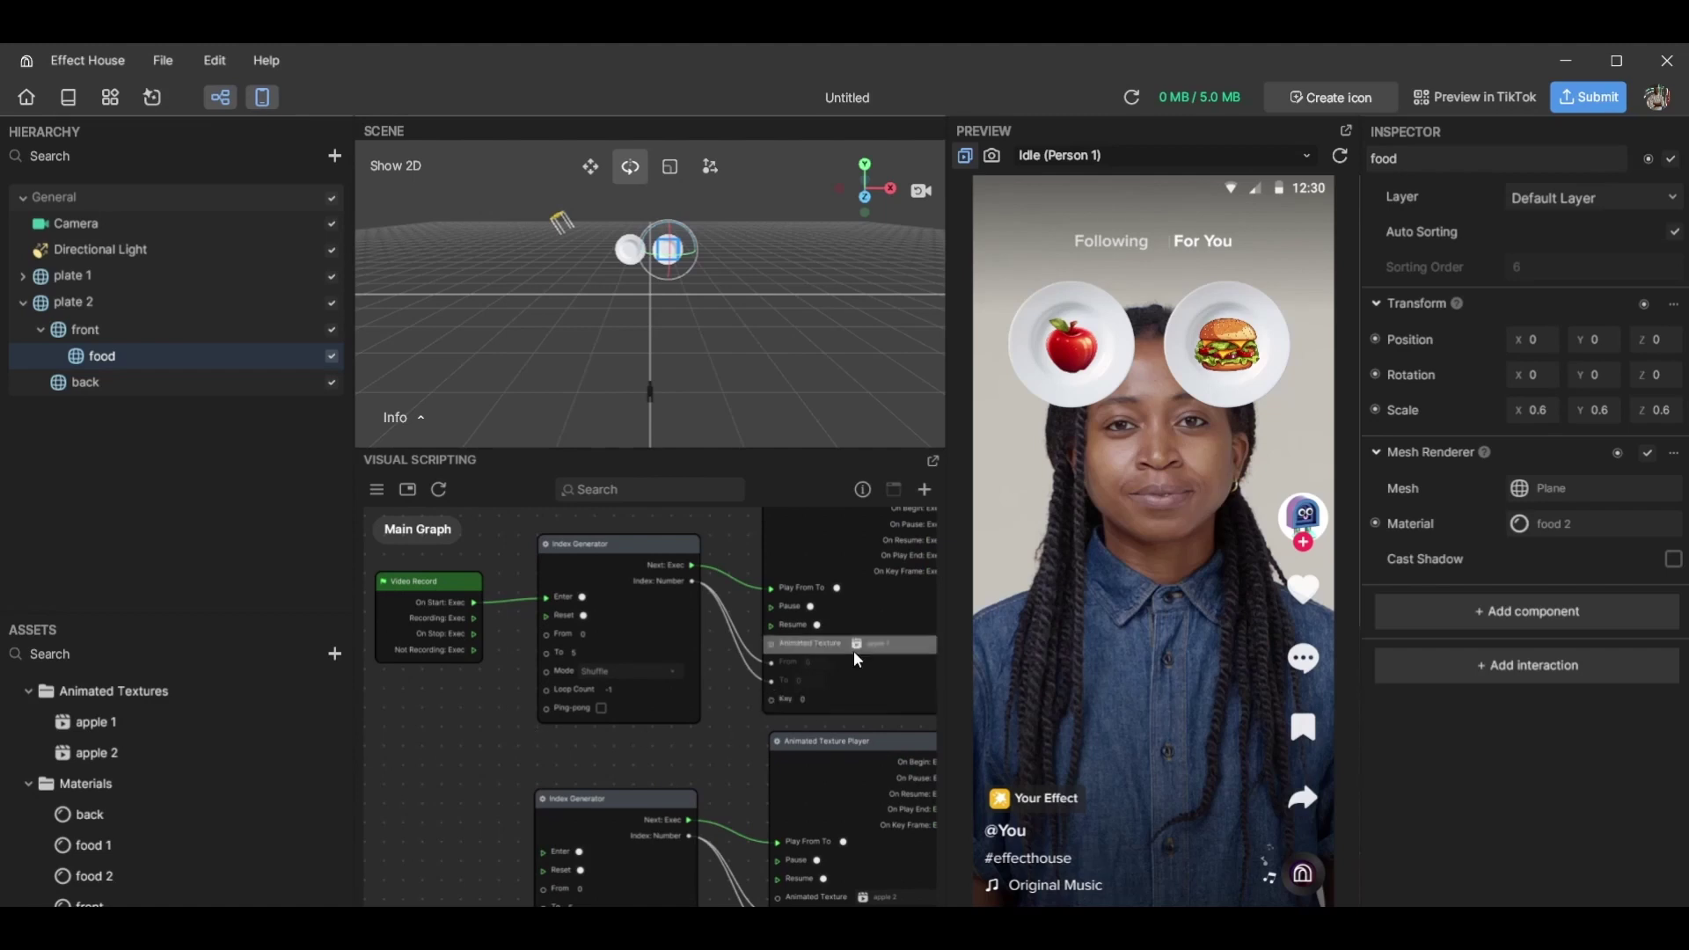
middle_click_drag(759, 740, 761, 652)
scroll(688, 648, "down", 3)
left_click(536, 536)
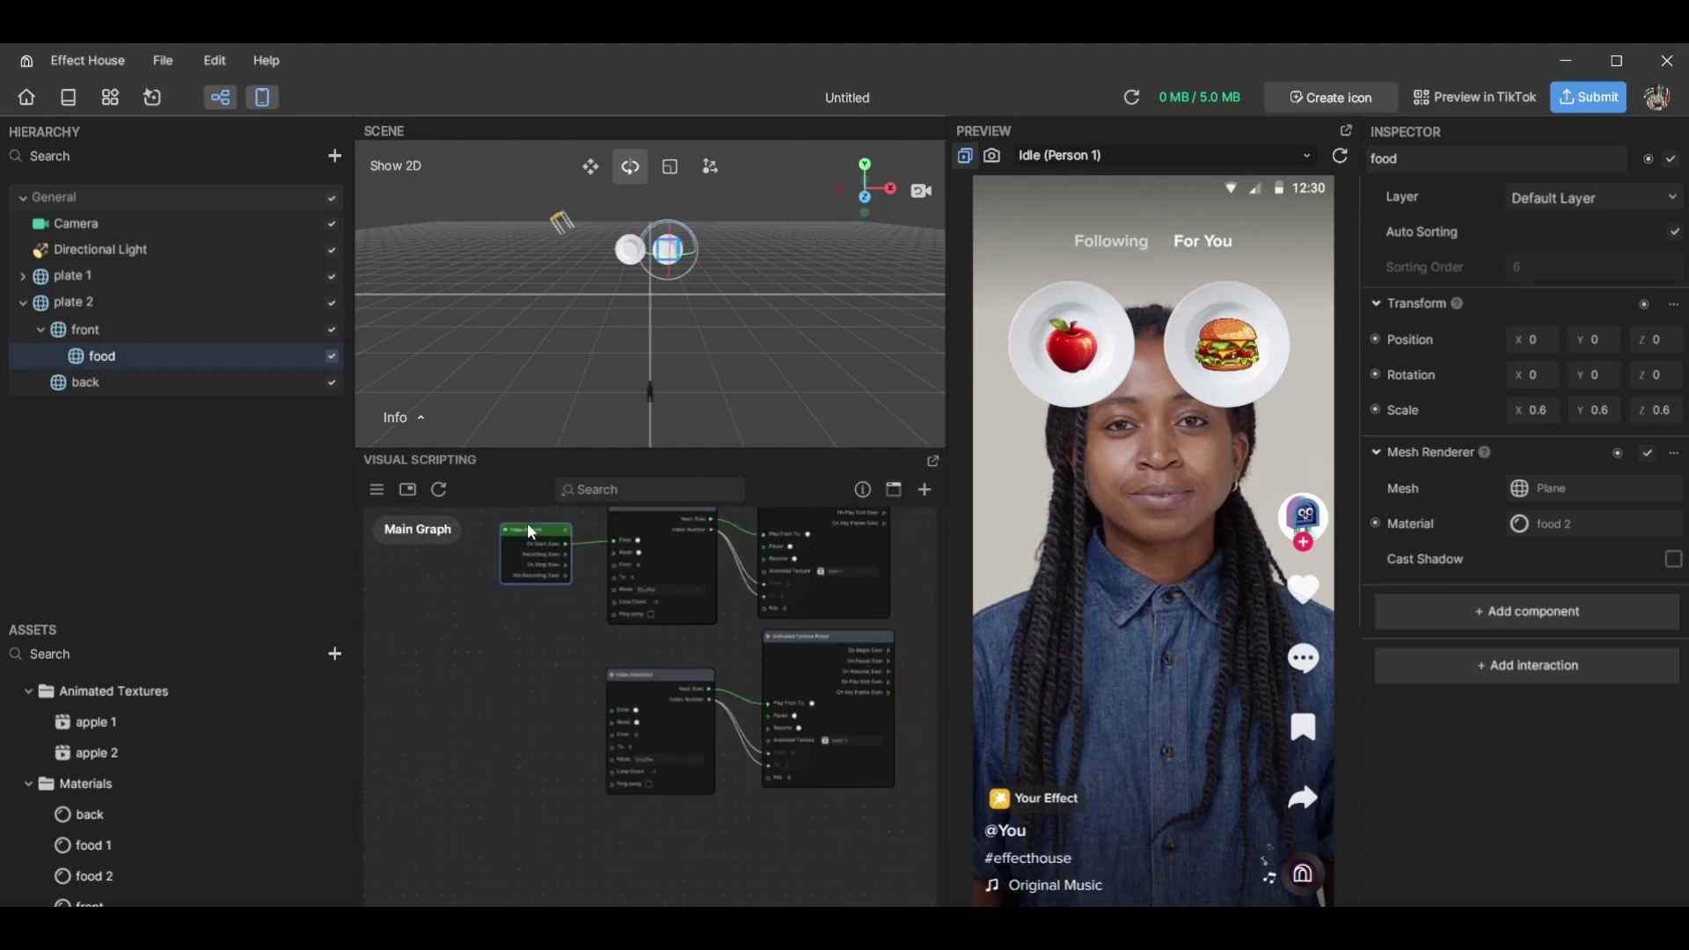
left_click_drag(580, 539, 624, 706)
scroll(596, 721, "up", 3)
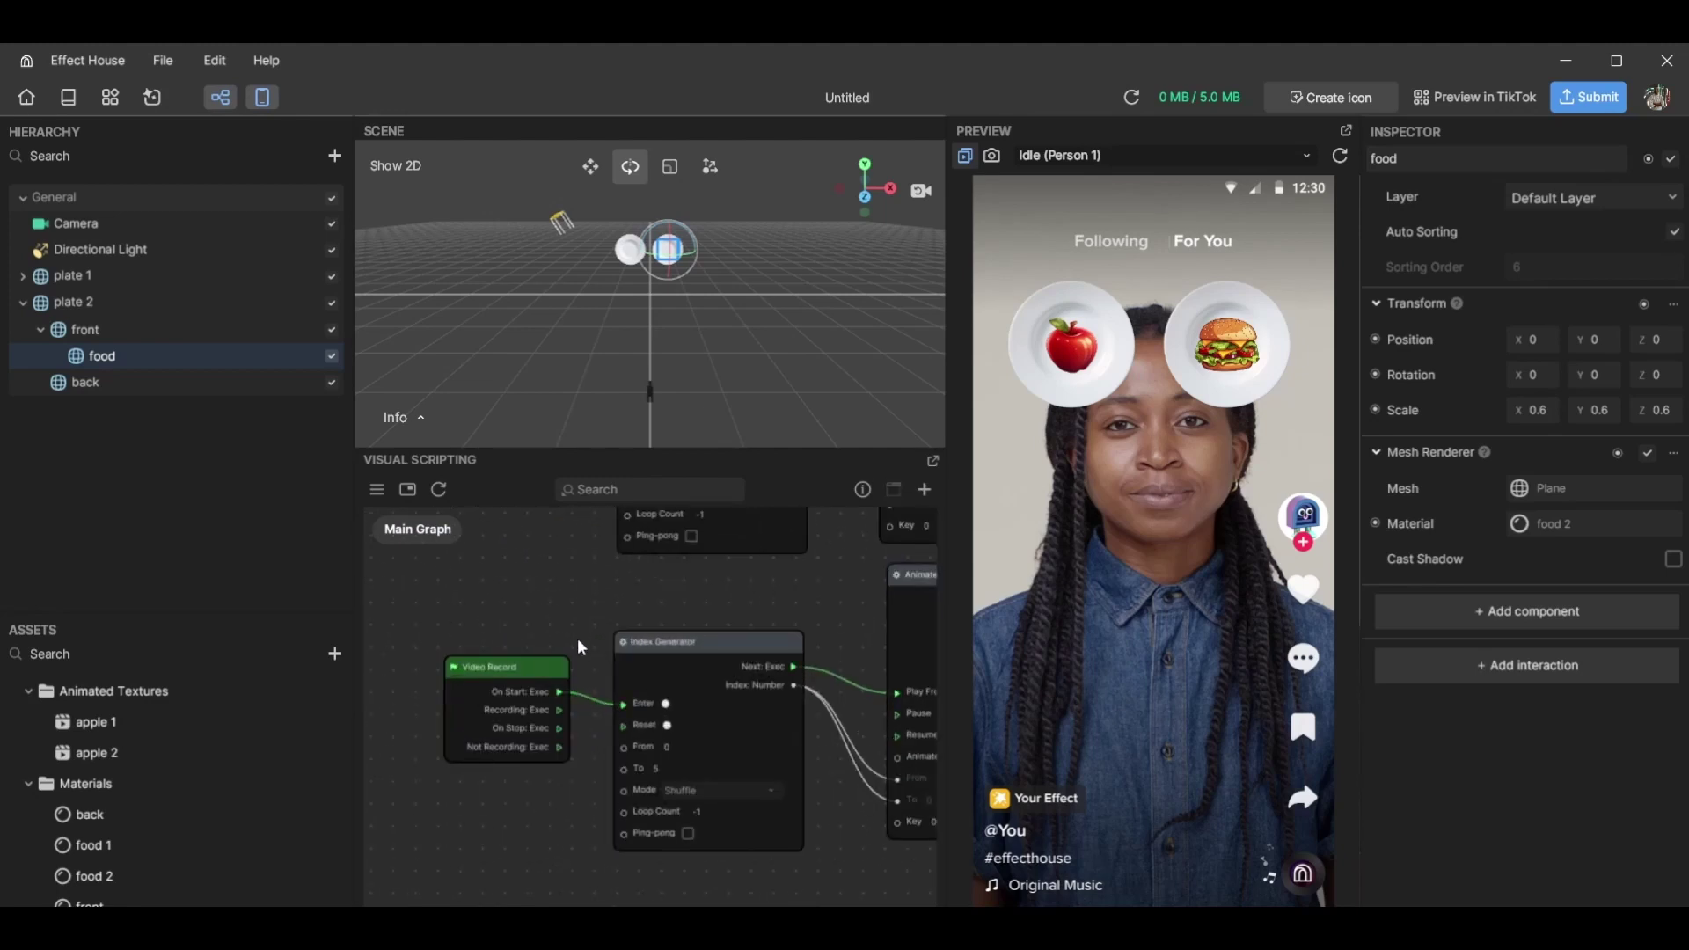
Tidy the positions of the copied Video Record, Index Generator and Animated Texture Player nodes
scroll(671, 614, "down", 5)
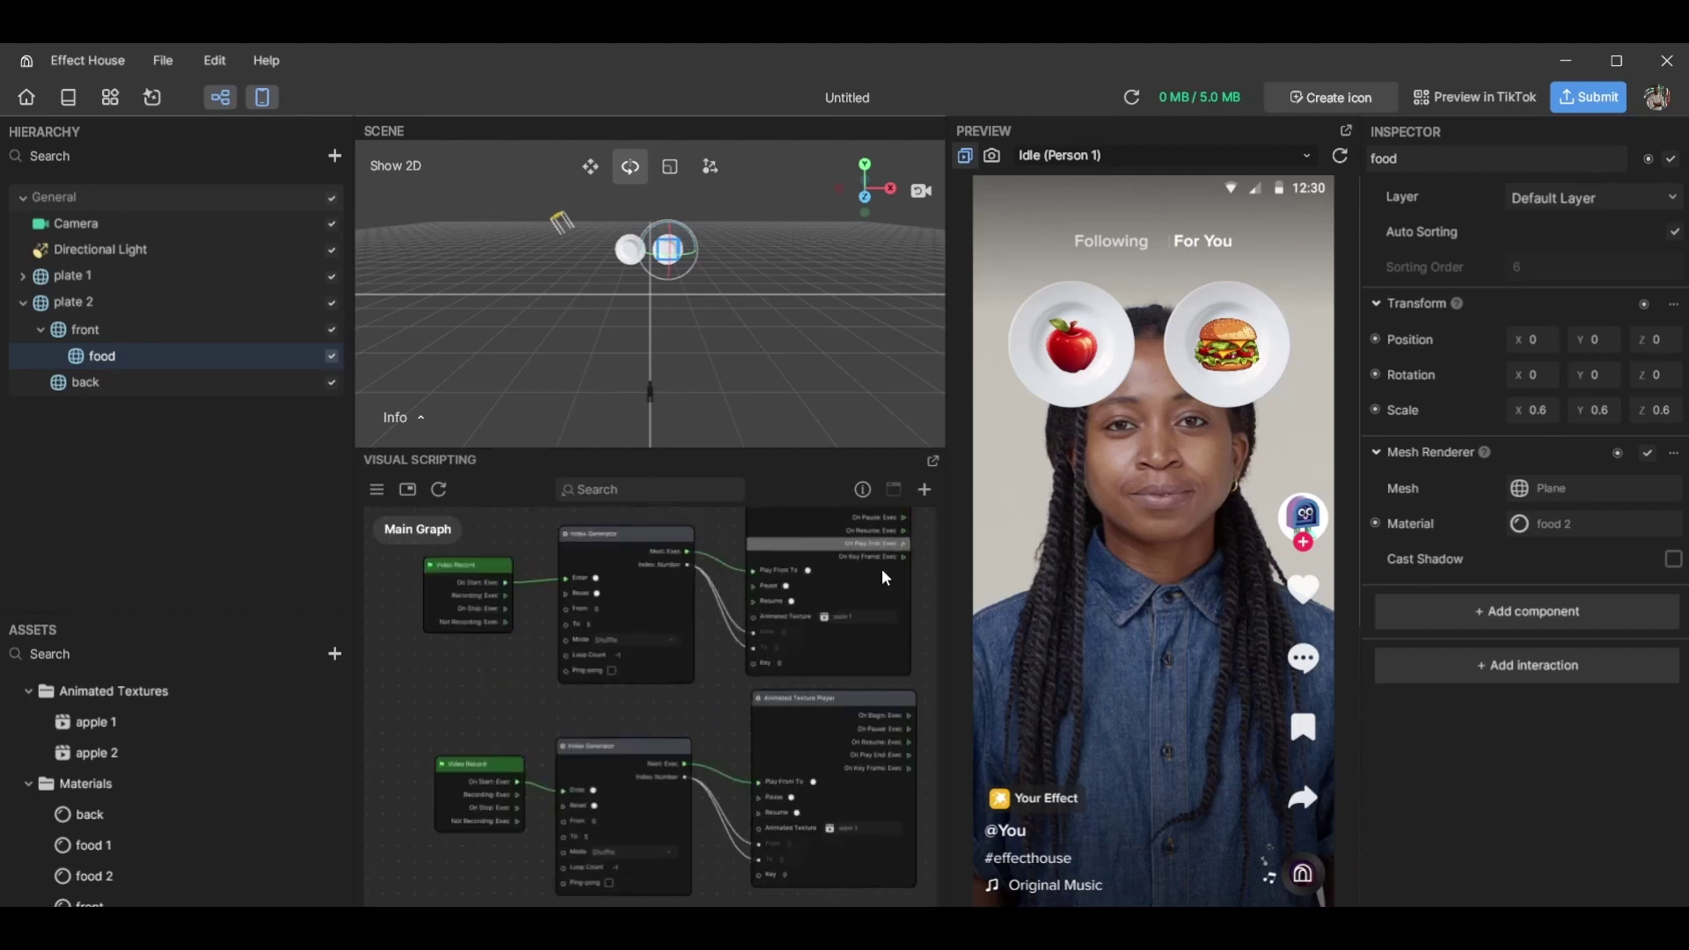
left_click_drag(702, 678, 606, 739)
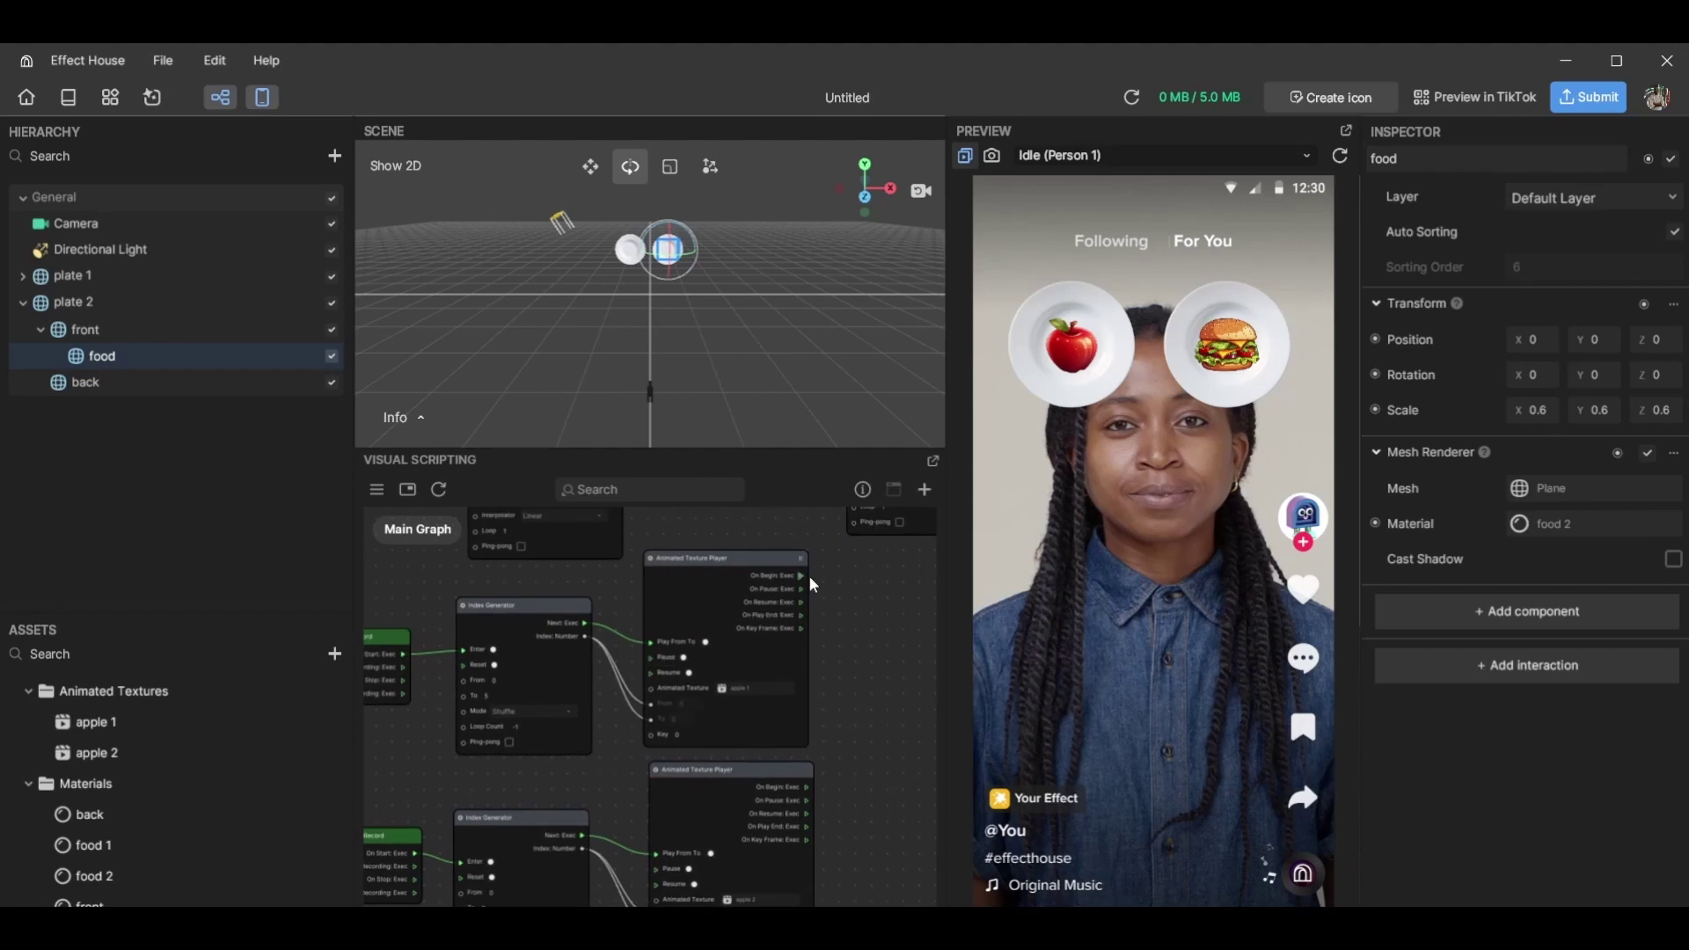
left_click_drag(531, 794, 685, 684)
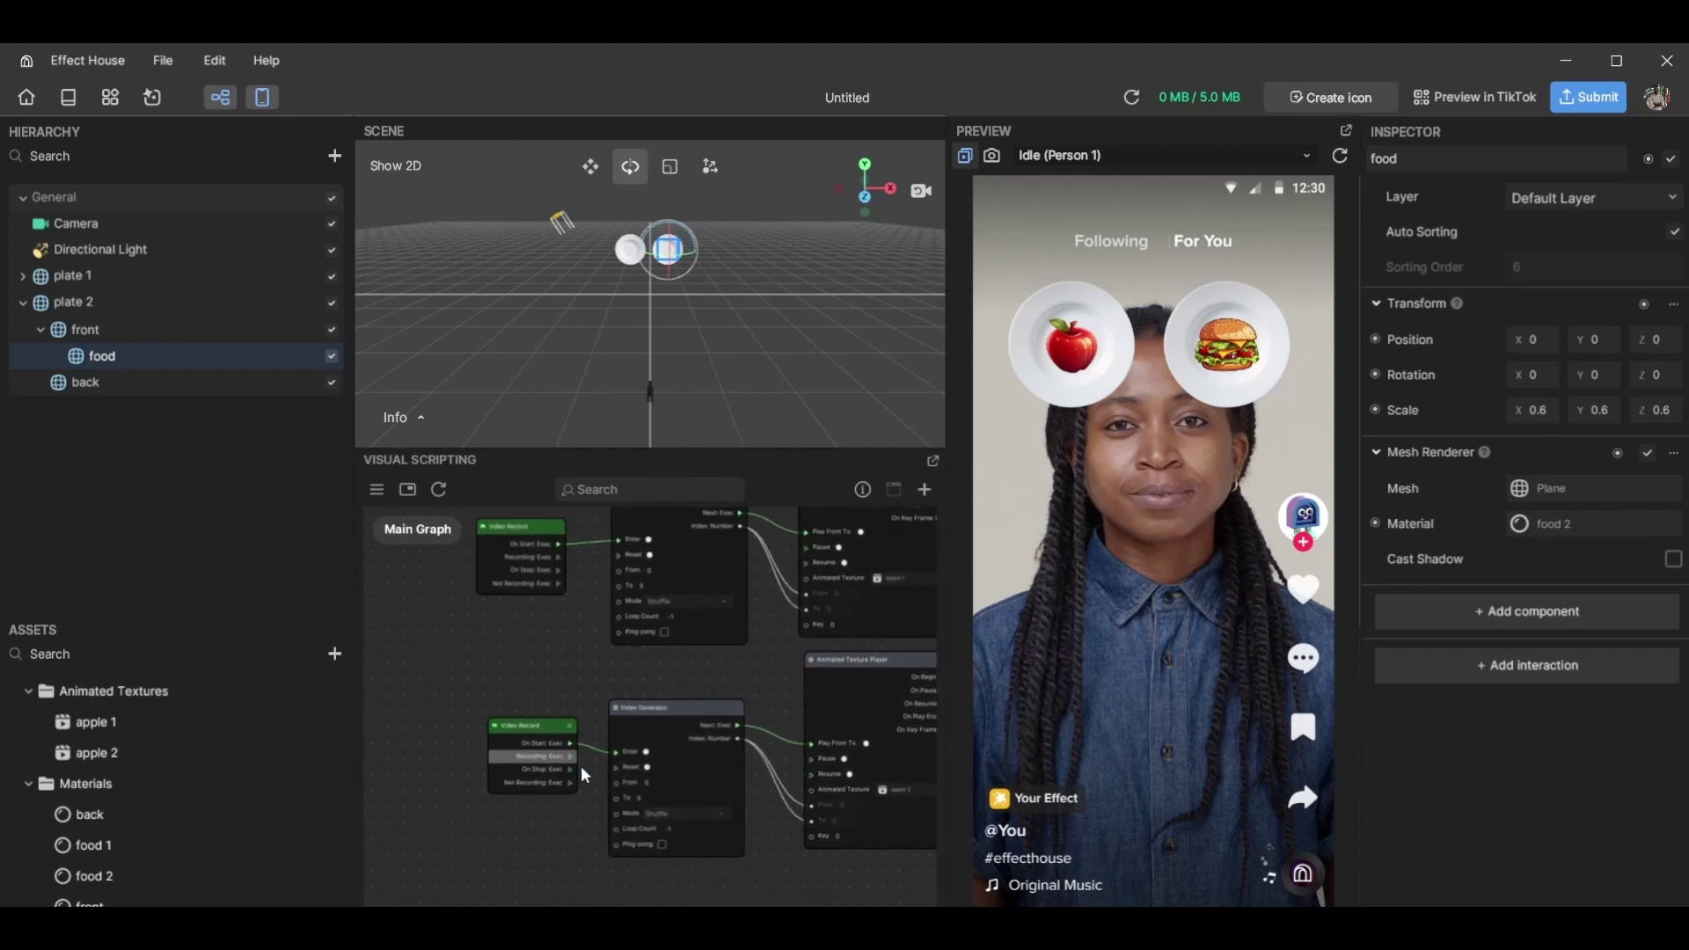
left_click_drag(548, 725, 505, 715)
left_click_drag(677, 710, 568, 694)
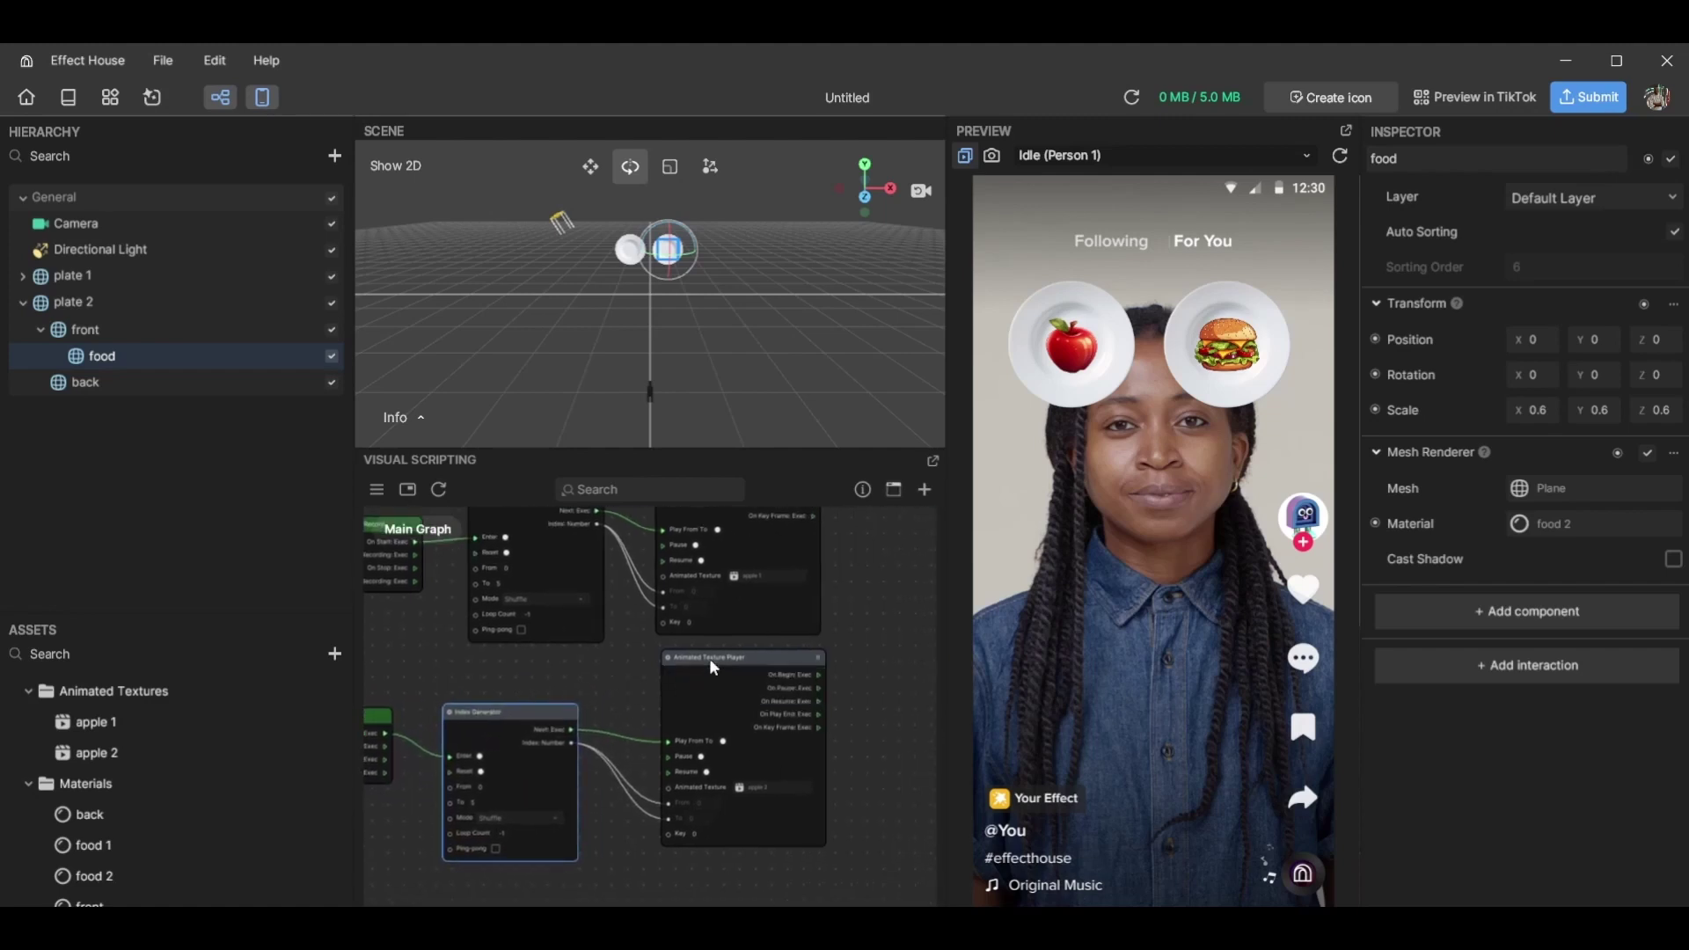
left_click_drag(708, 659, 694, 675)
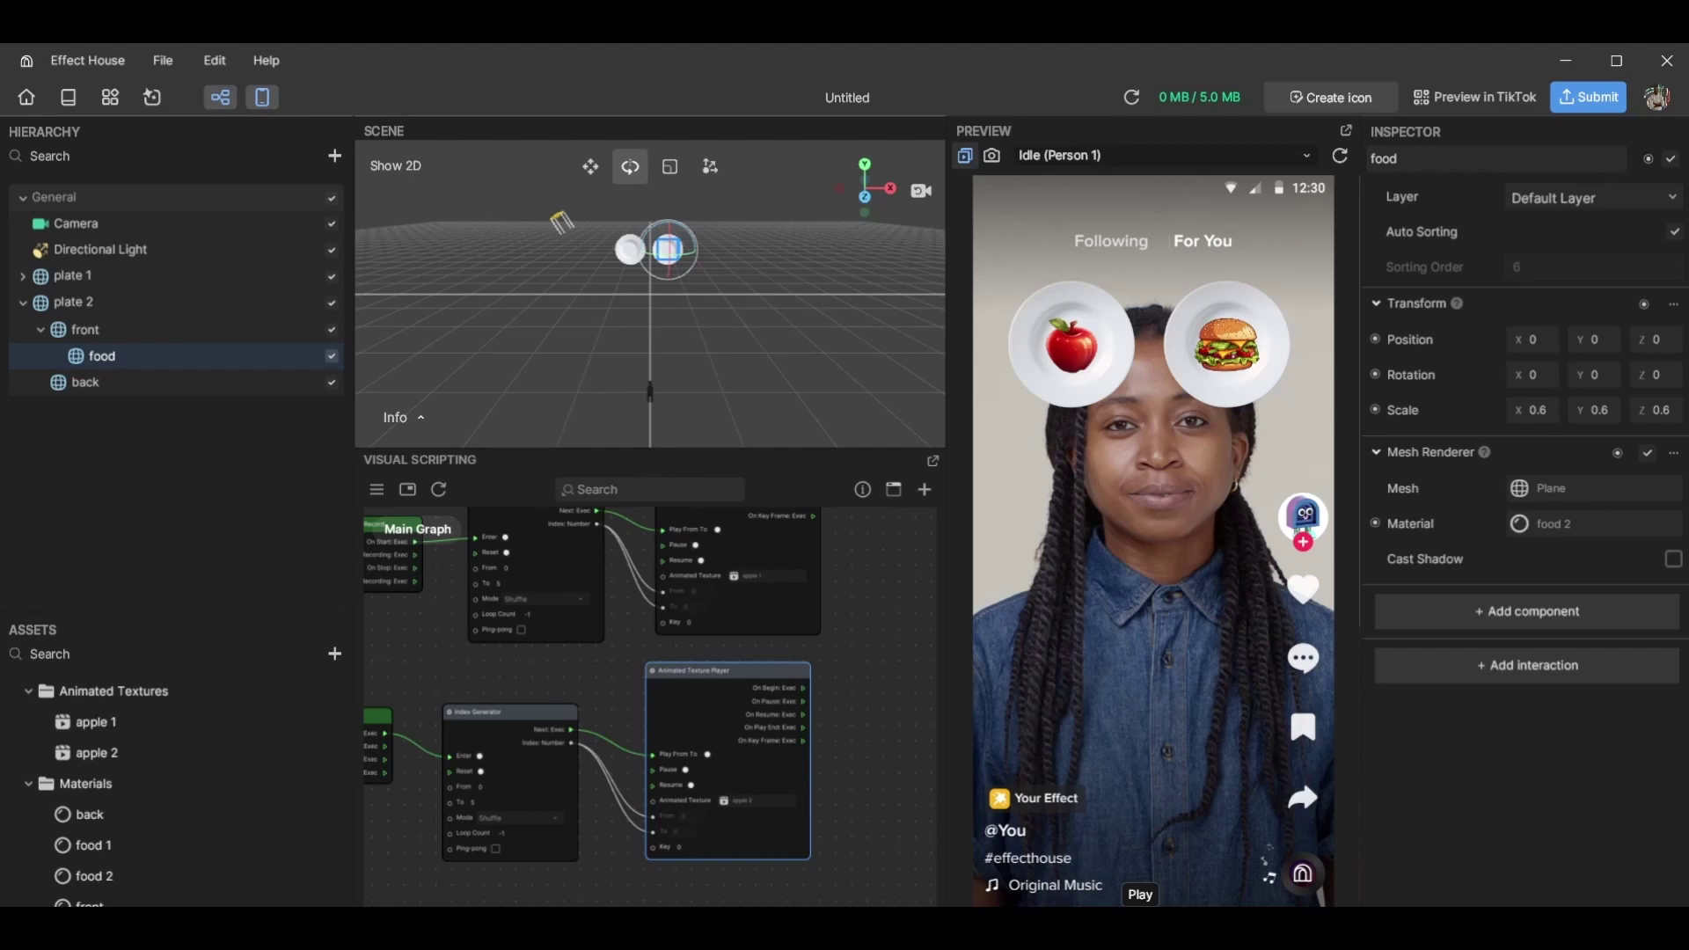
Test both plates' food shuffling in the preview and reset the effect
left_click(1140, 877)
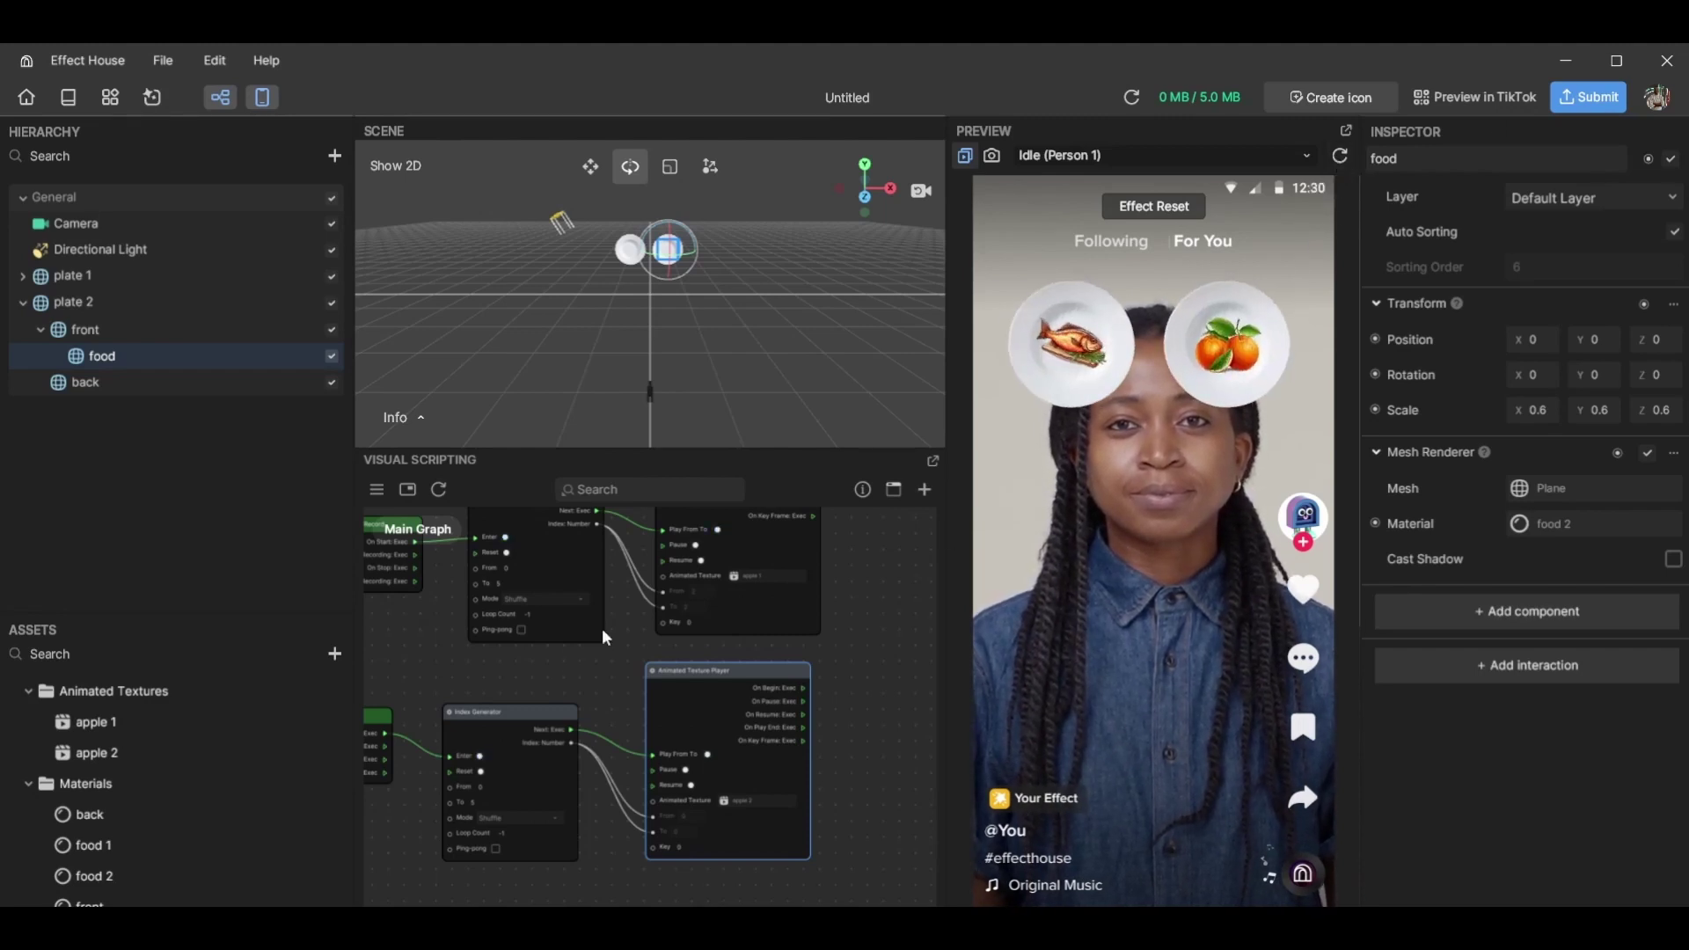
left_click(1344, 157)
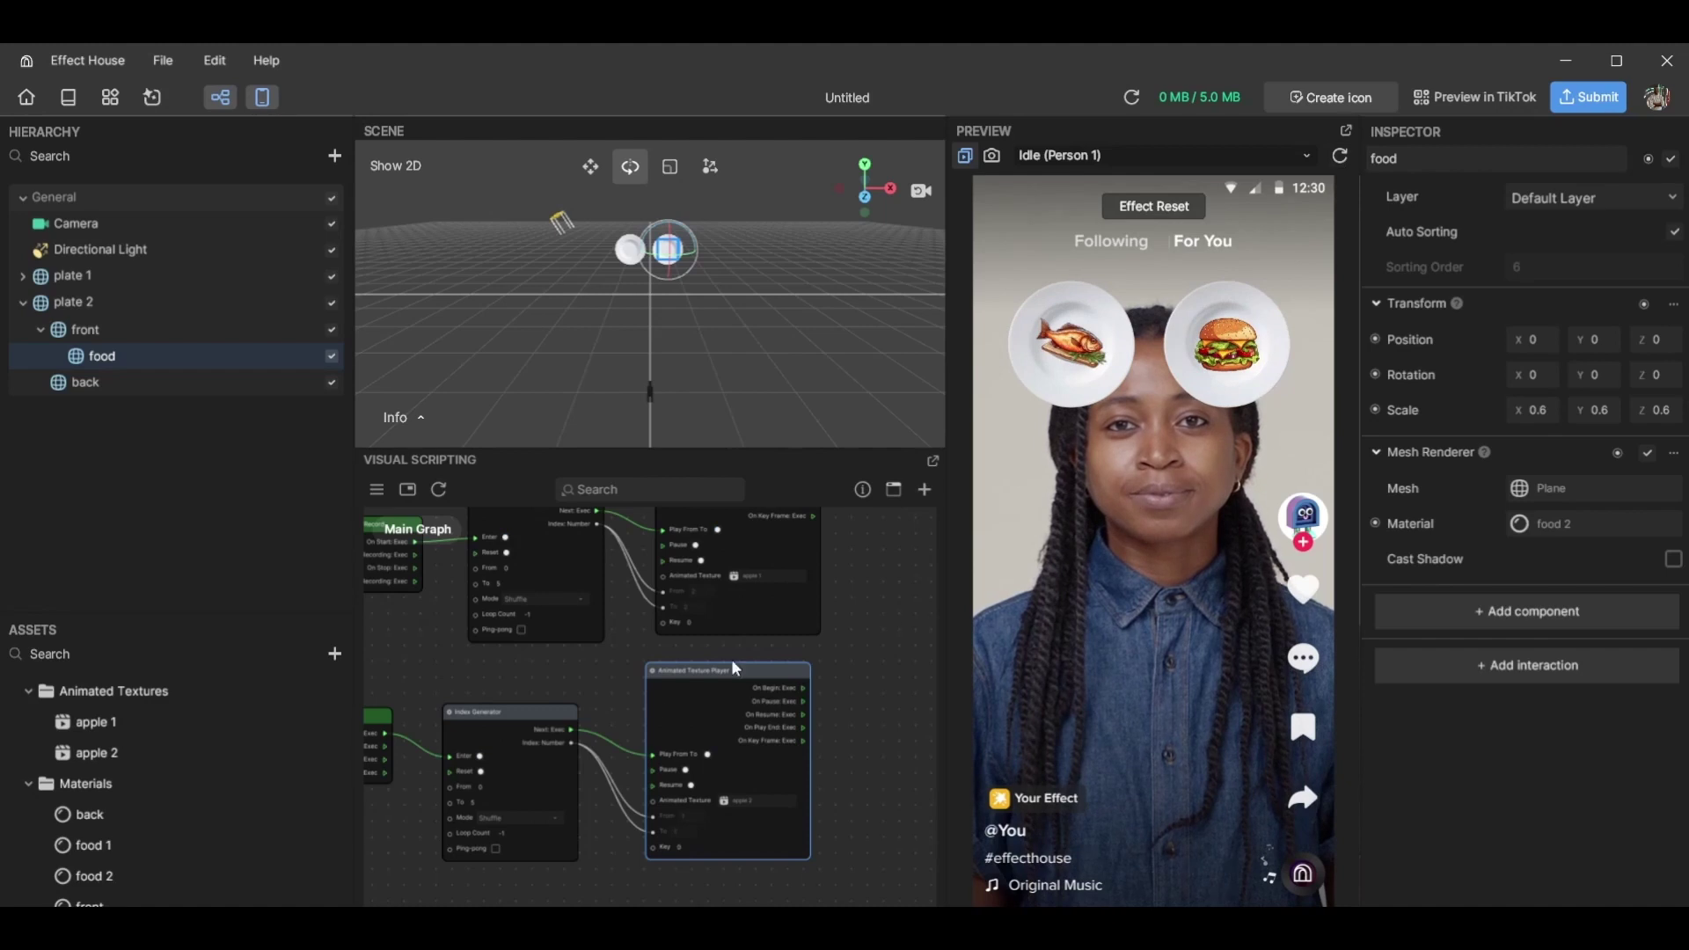
Examine the two food-shuffling node groups in the graph, including the settings of the first Index Generator node
scroll(614, 703, "down", 4)
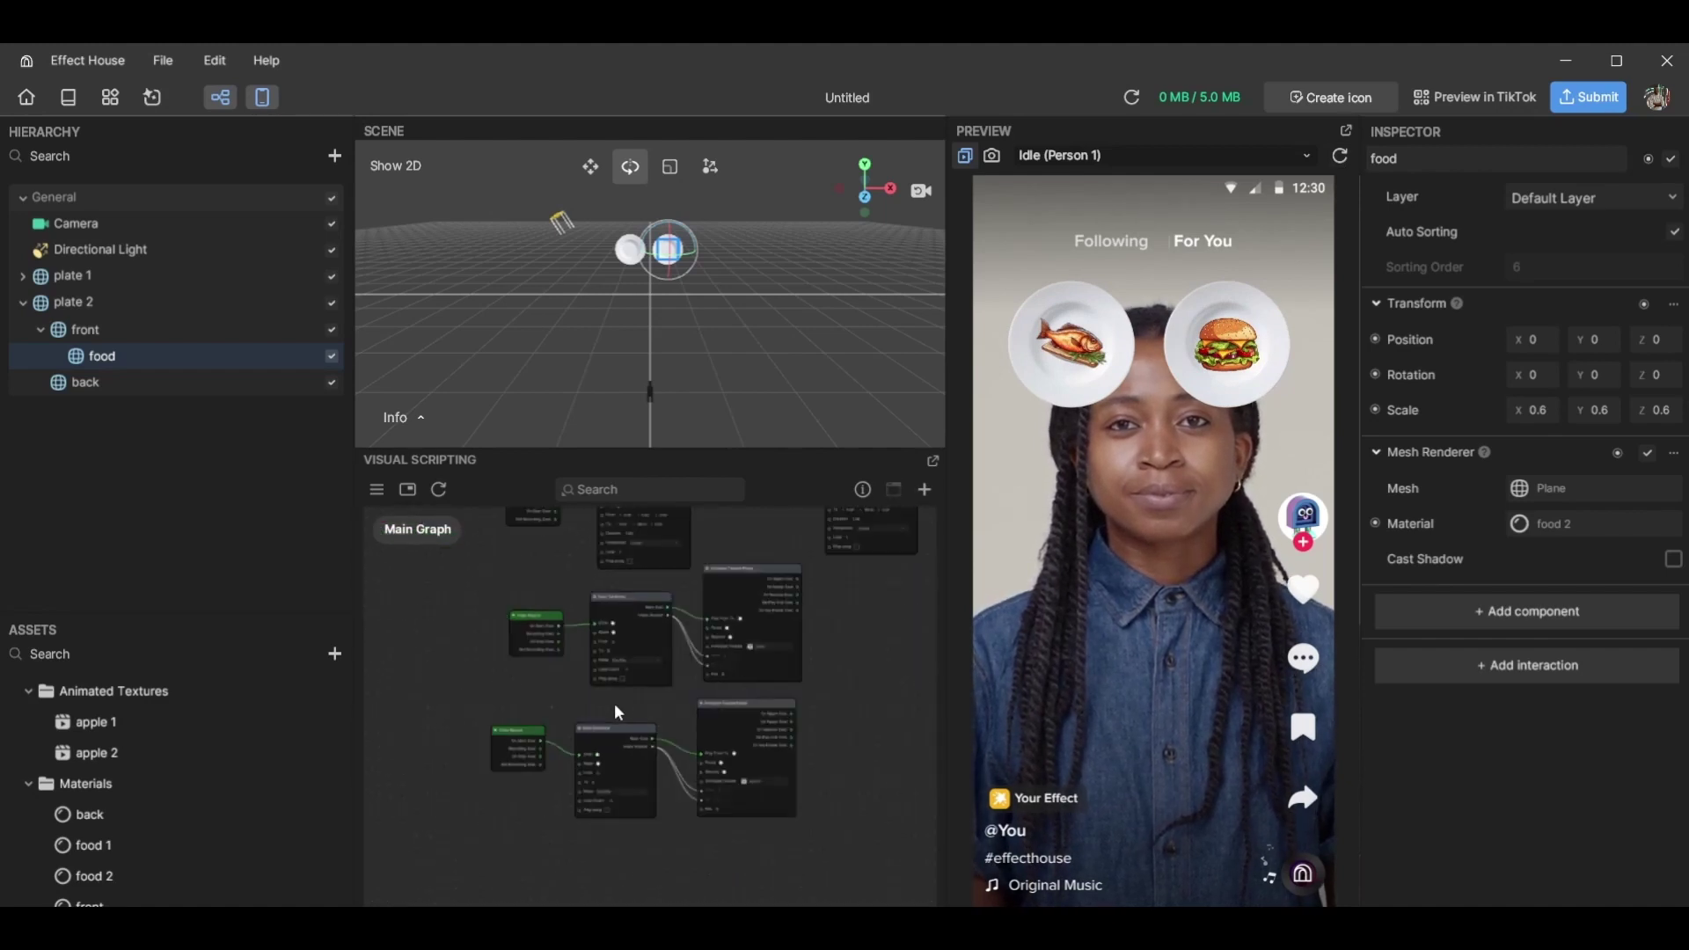
left_click_drag(579, 675, 551, 730)
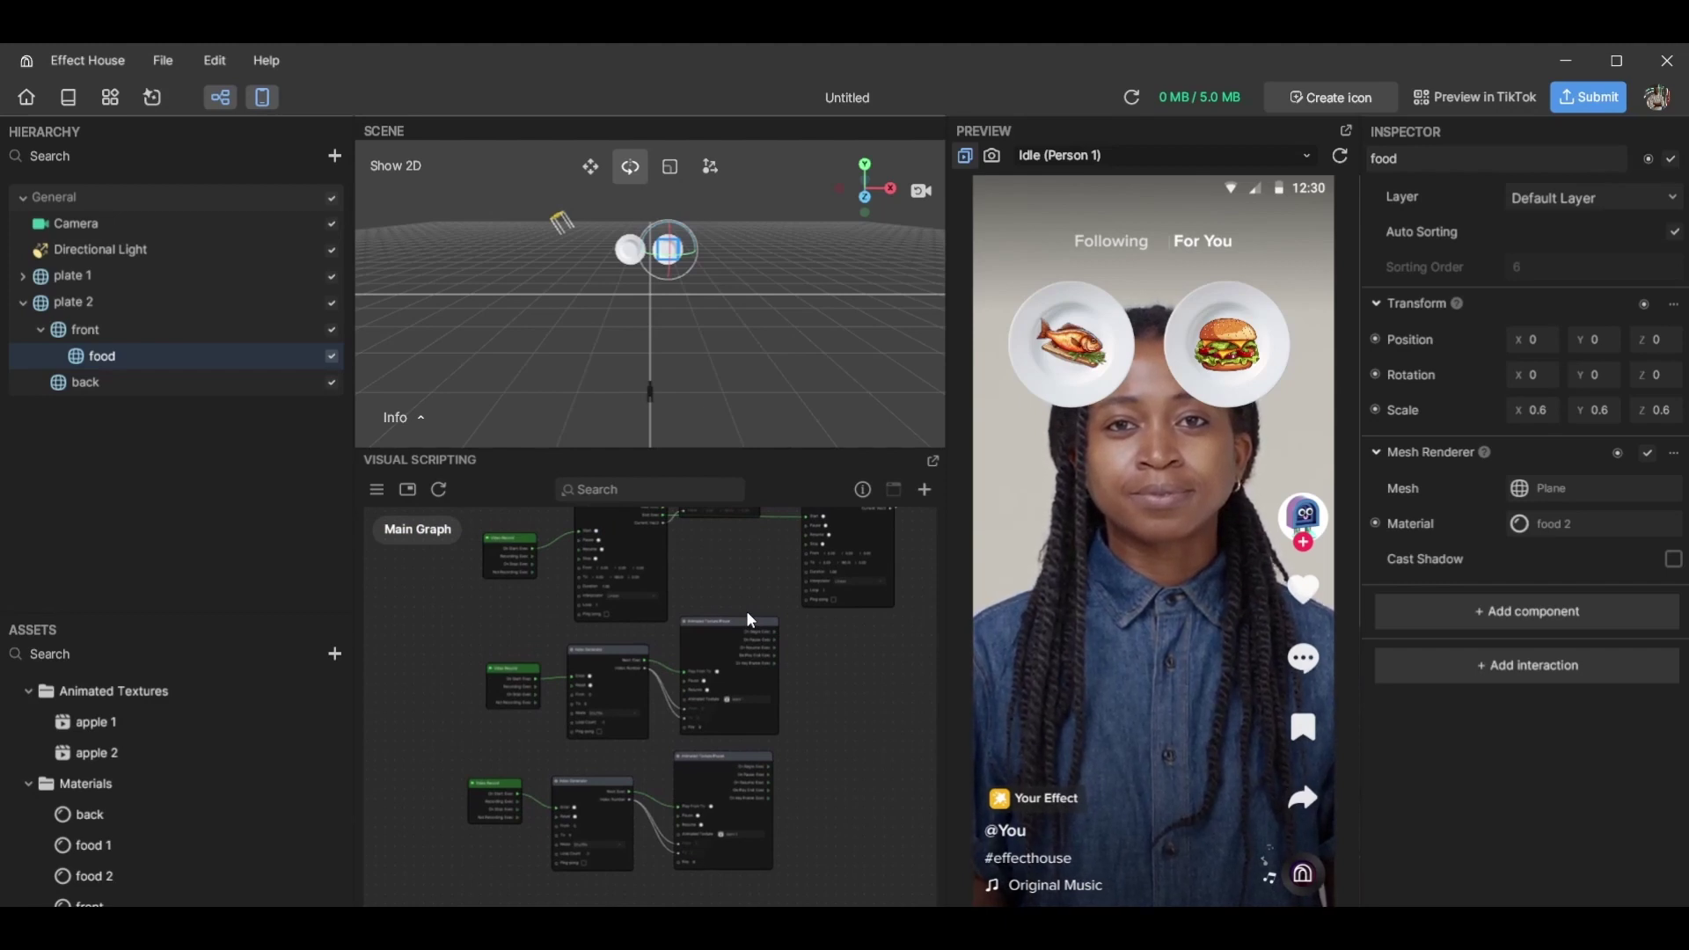
left_click_drag(726, 587, 634, 637)
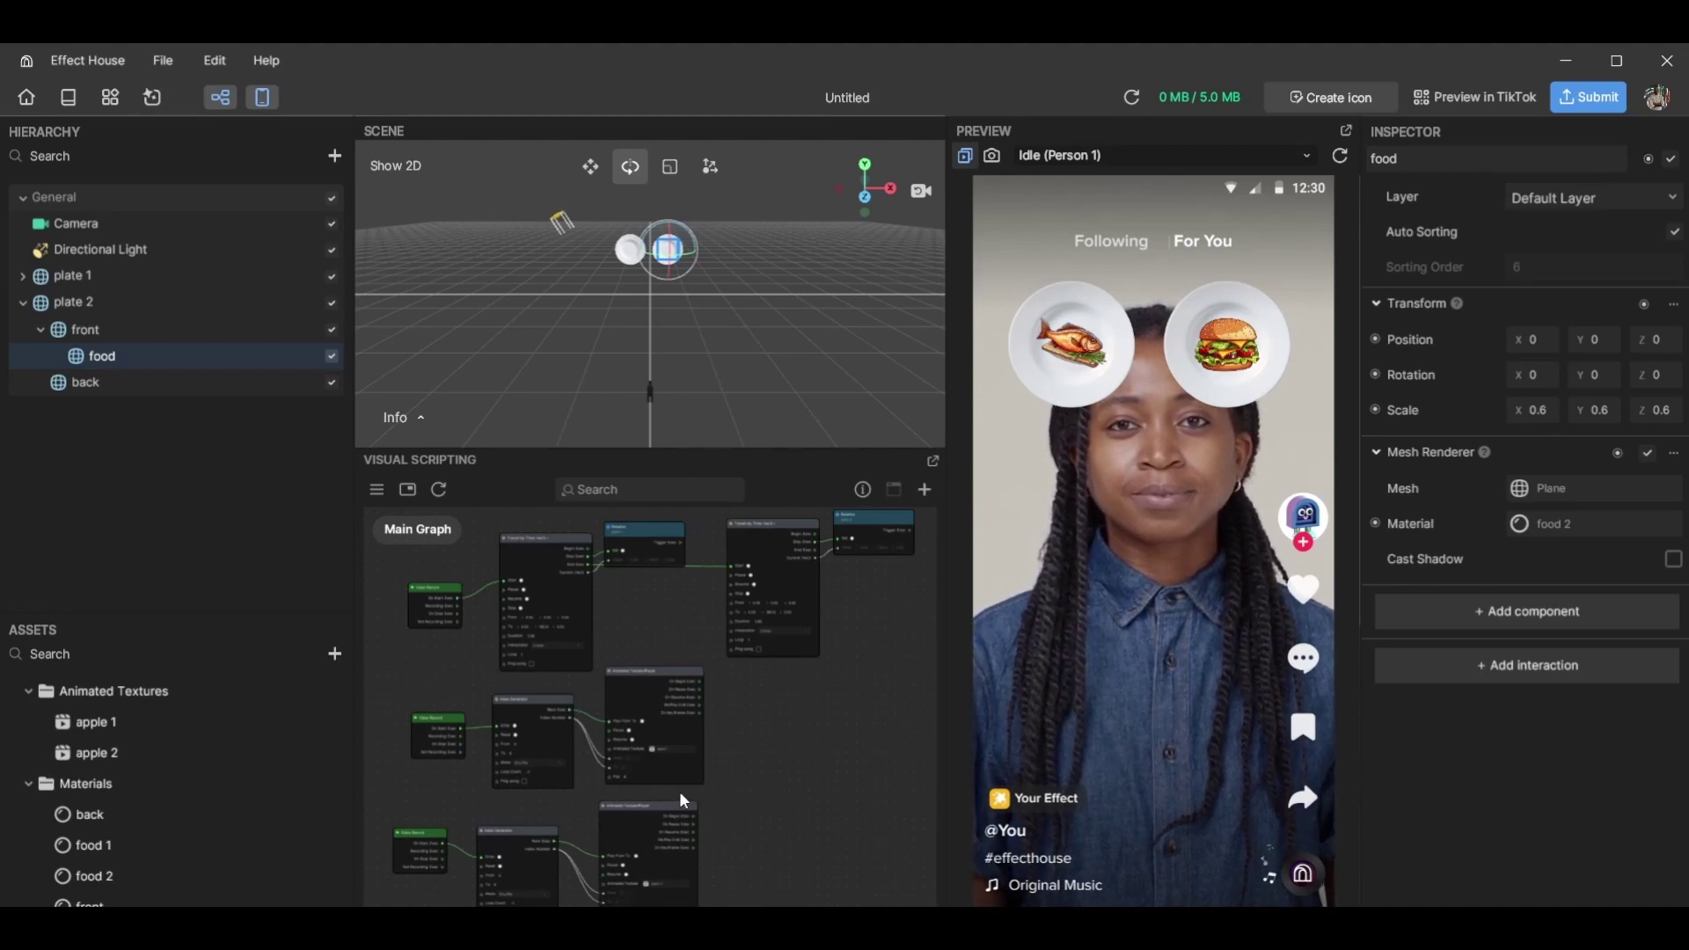
left_click_drag(435, 813, 734, 907)
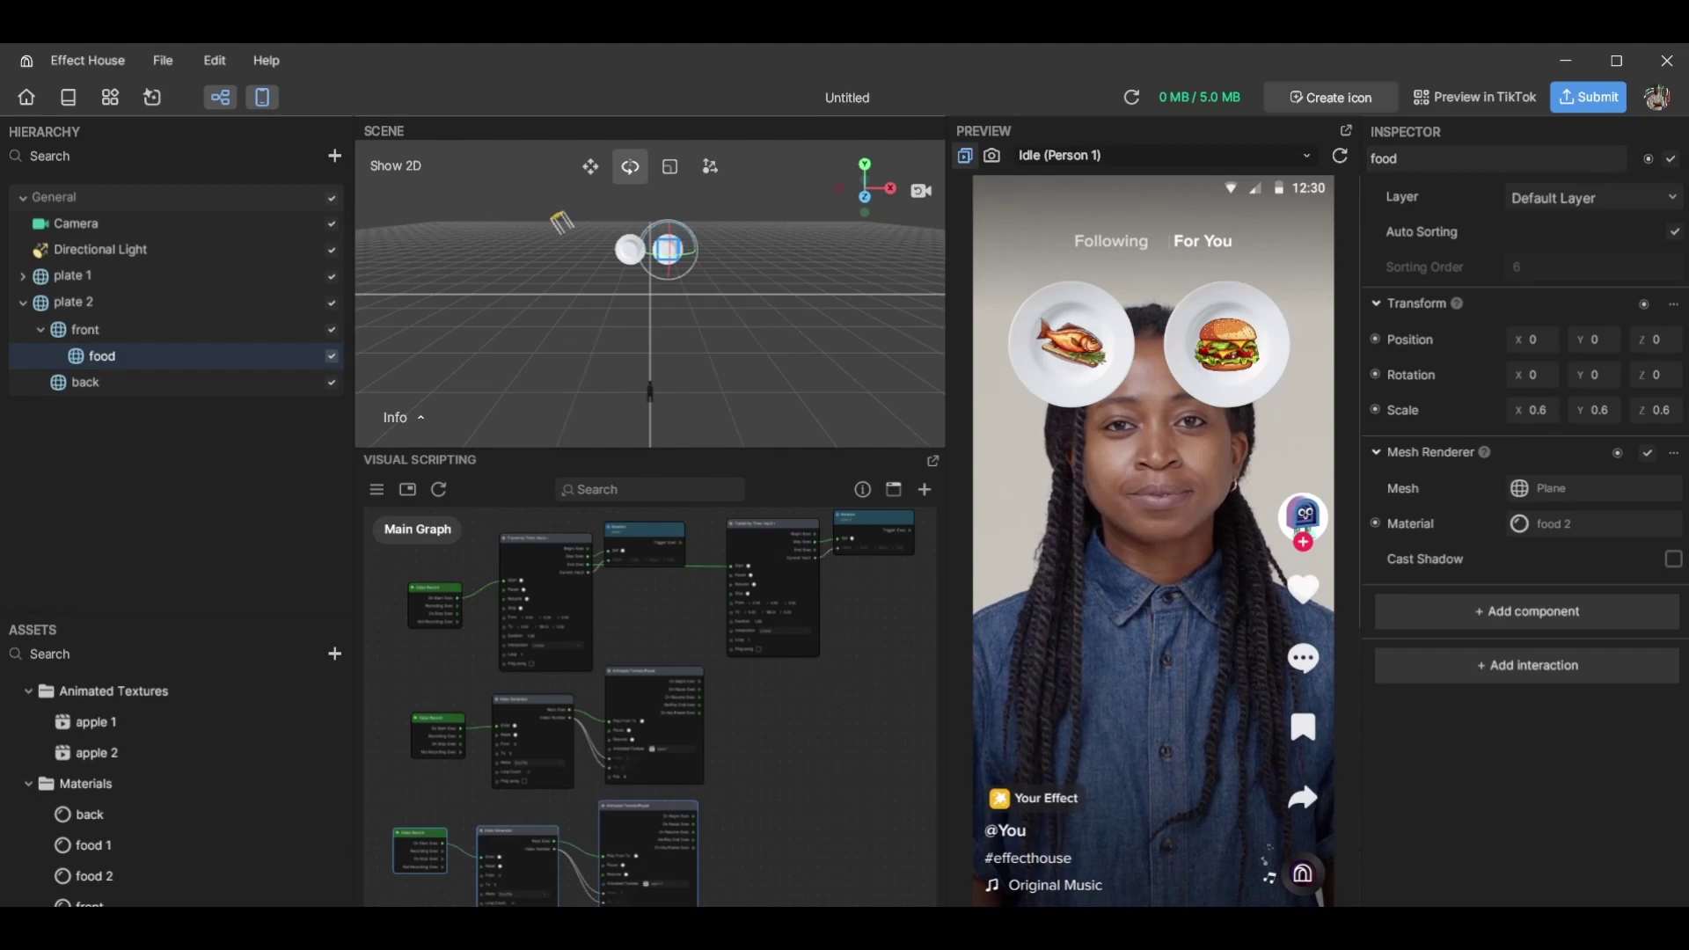
left_click(744, 830)
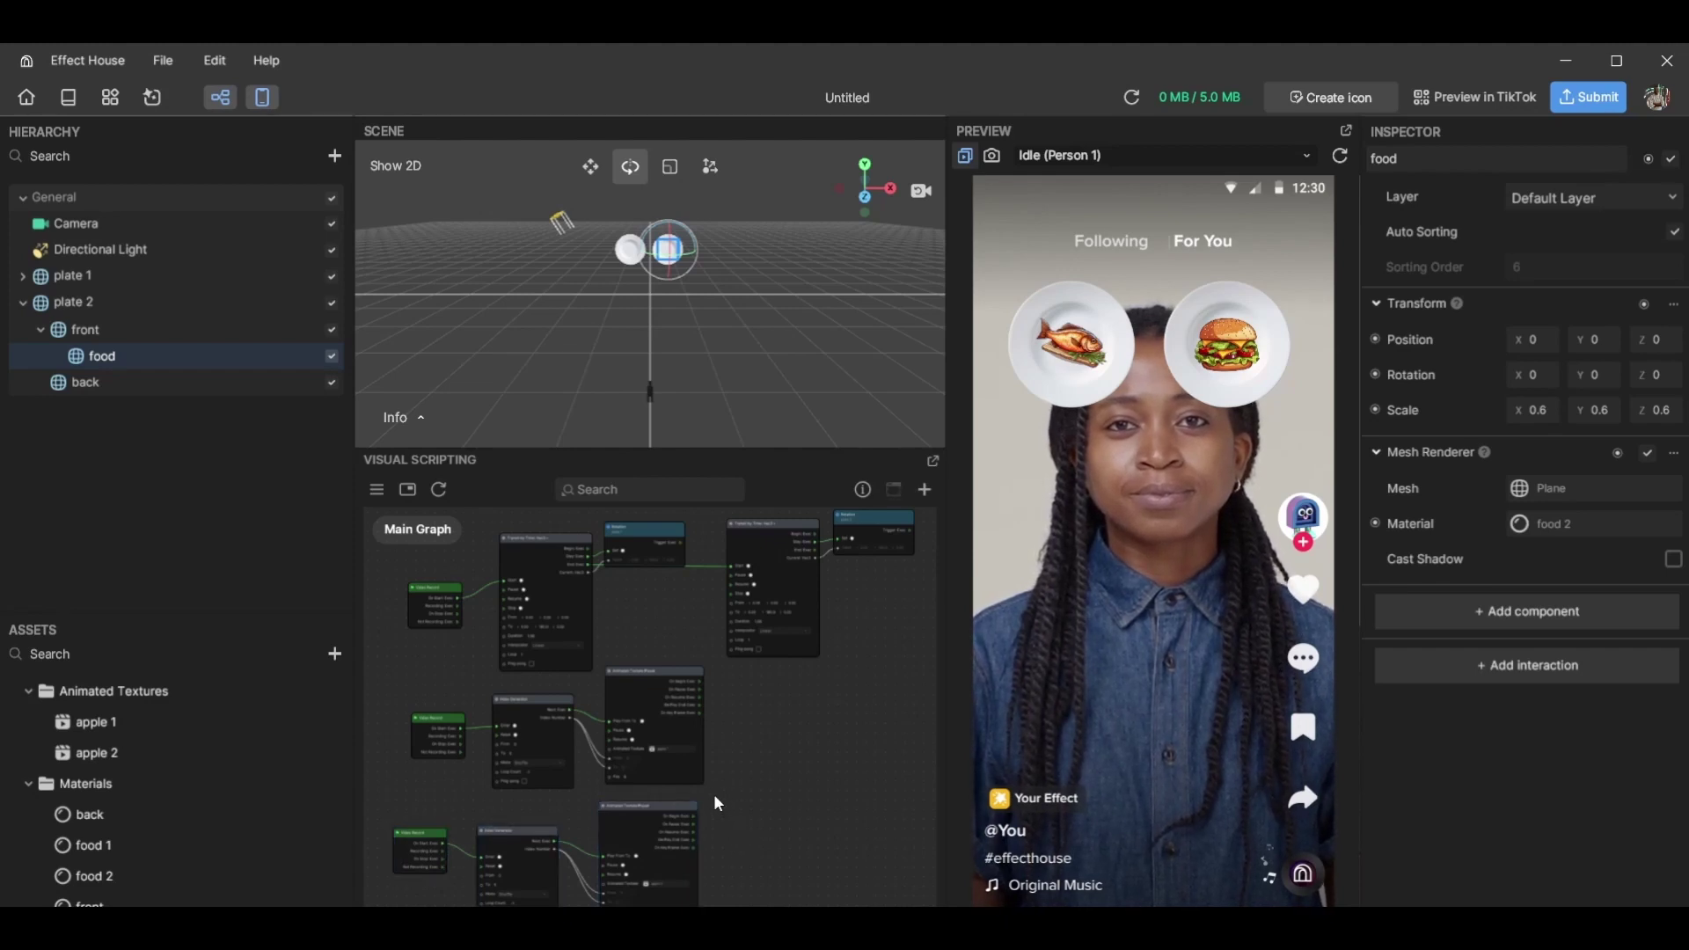
left_click_drag(714, 796, 389, 914)
left_click_drag(711, 796, 390, 914)
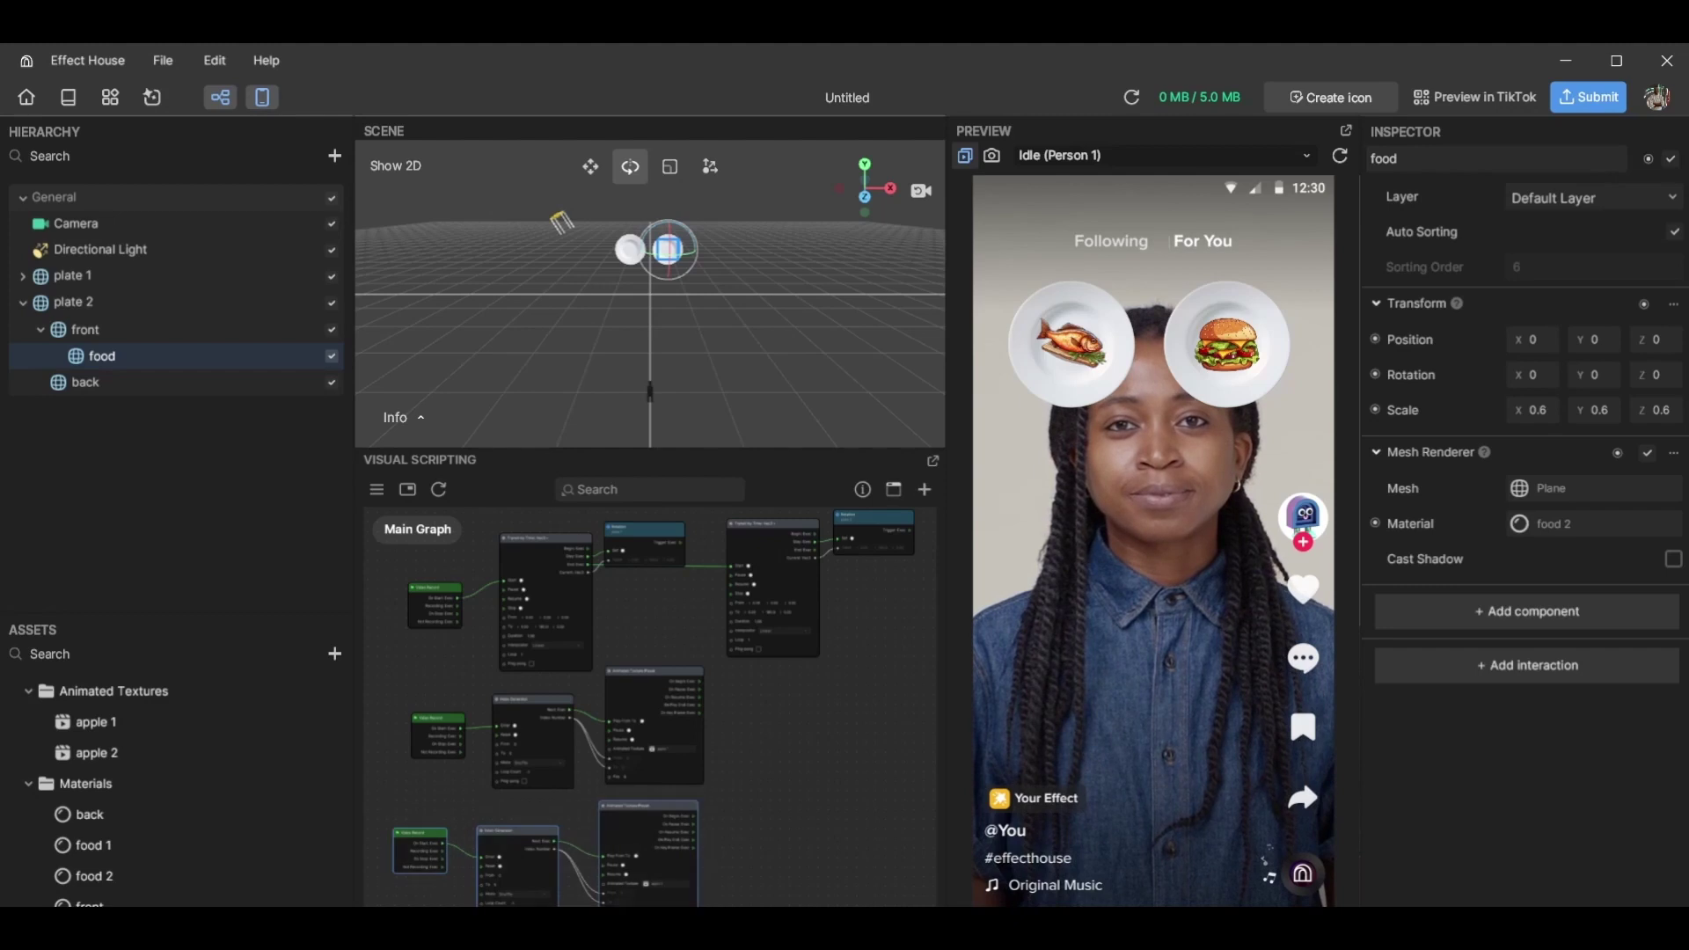
left_click(689, 794)
scroll(511, 775, "up", 3)
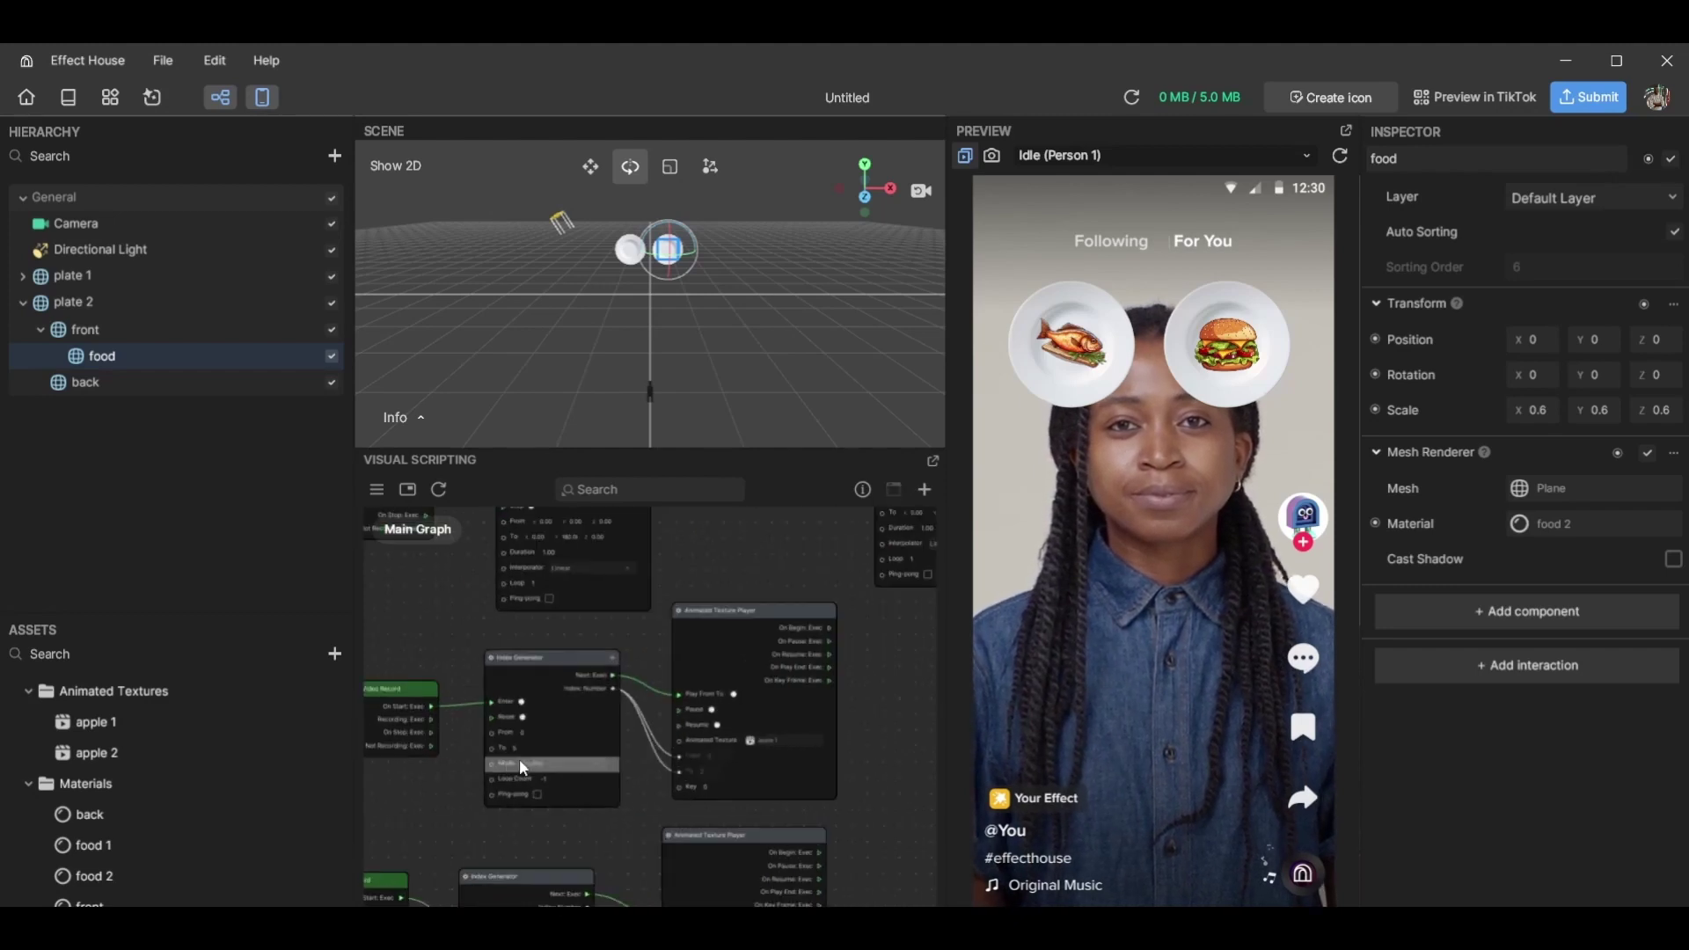
scroll(498, 784, "up", 3)
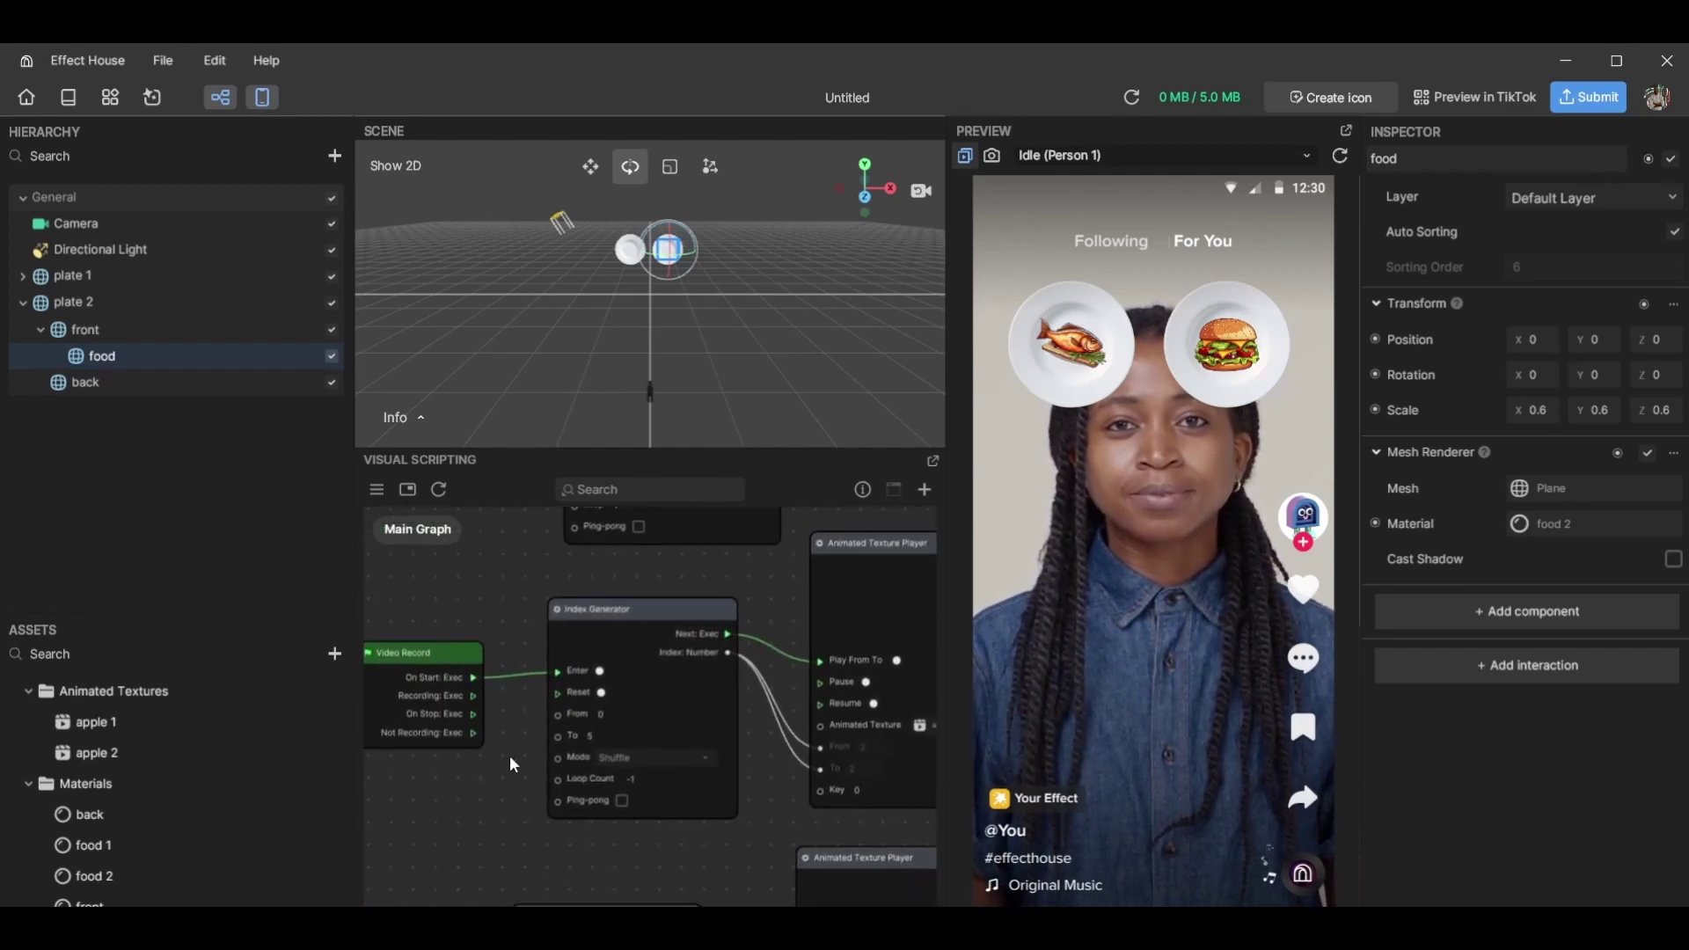
scroll(500, 736, "down", 2)
scroll(499, 735, "down", 2)
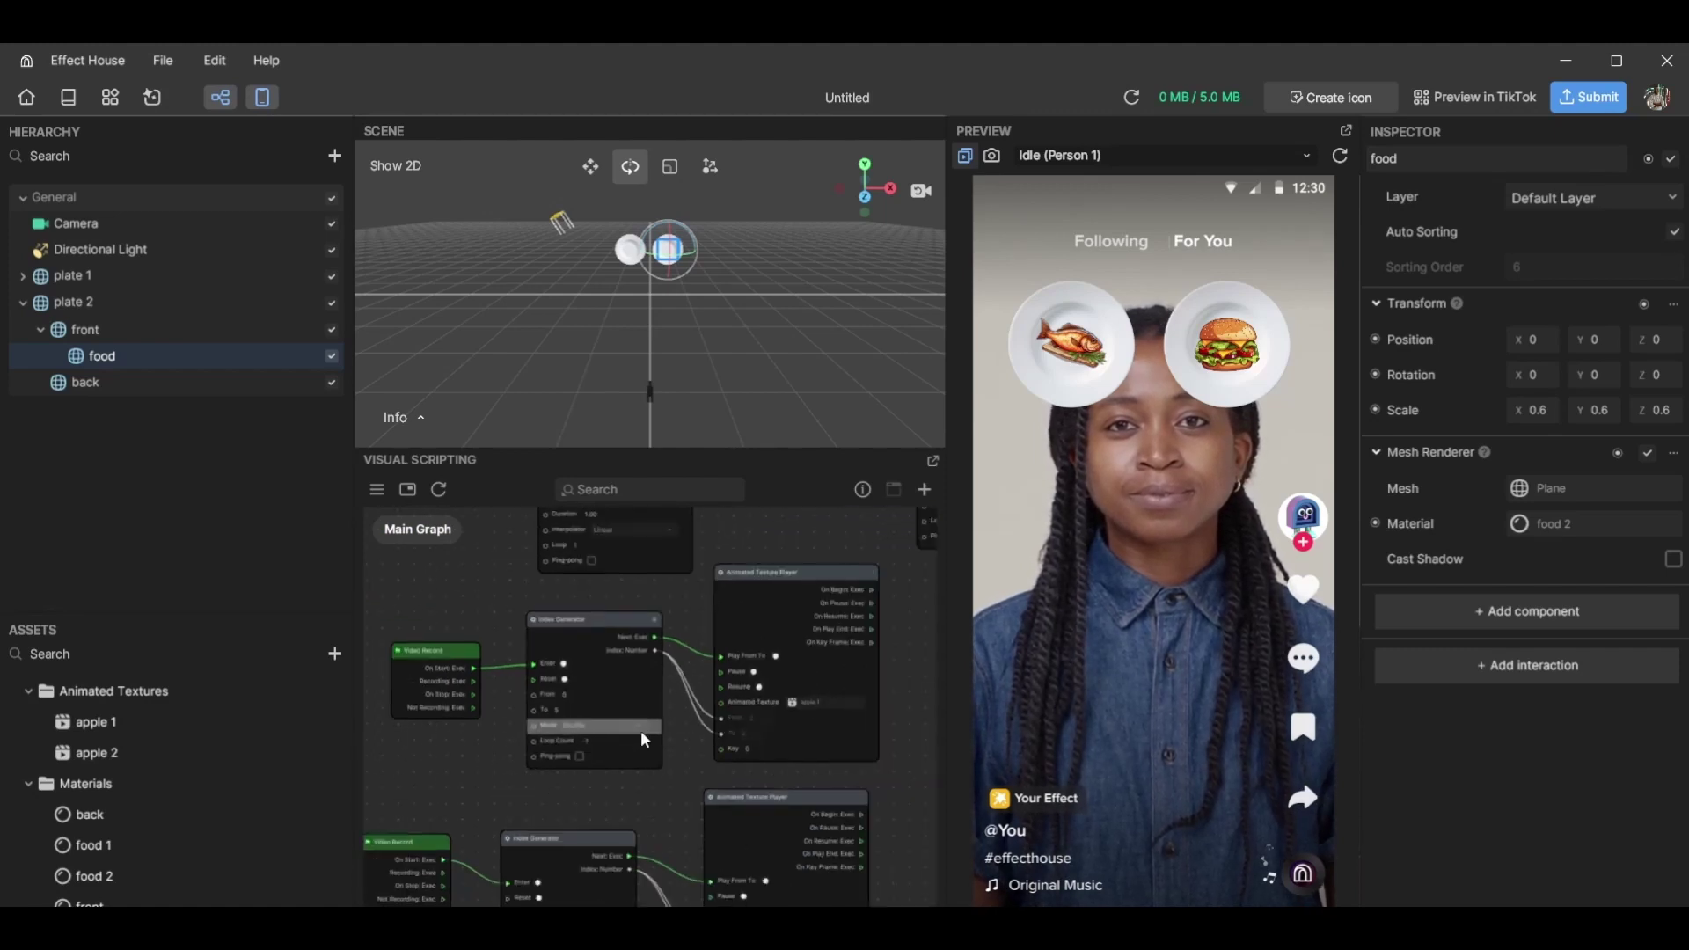
Adjust the positions of both Index Generator nodes between their Video Record and Animated Texture Player nodes
mouse_move(572, 645)
left_mouse_down()
mouse_move(564, 617)
mouse_move(561, 639)
left_mouse_up()
left_click_drag(603, 846, 600, 809)
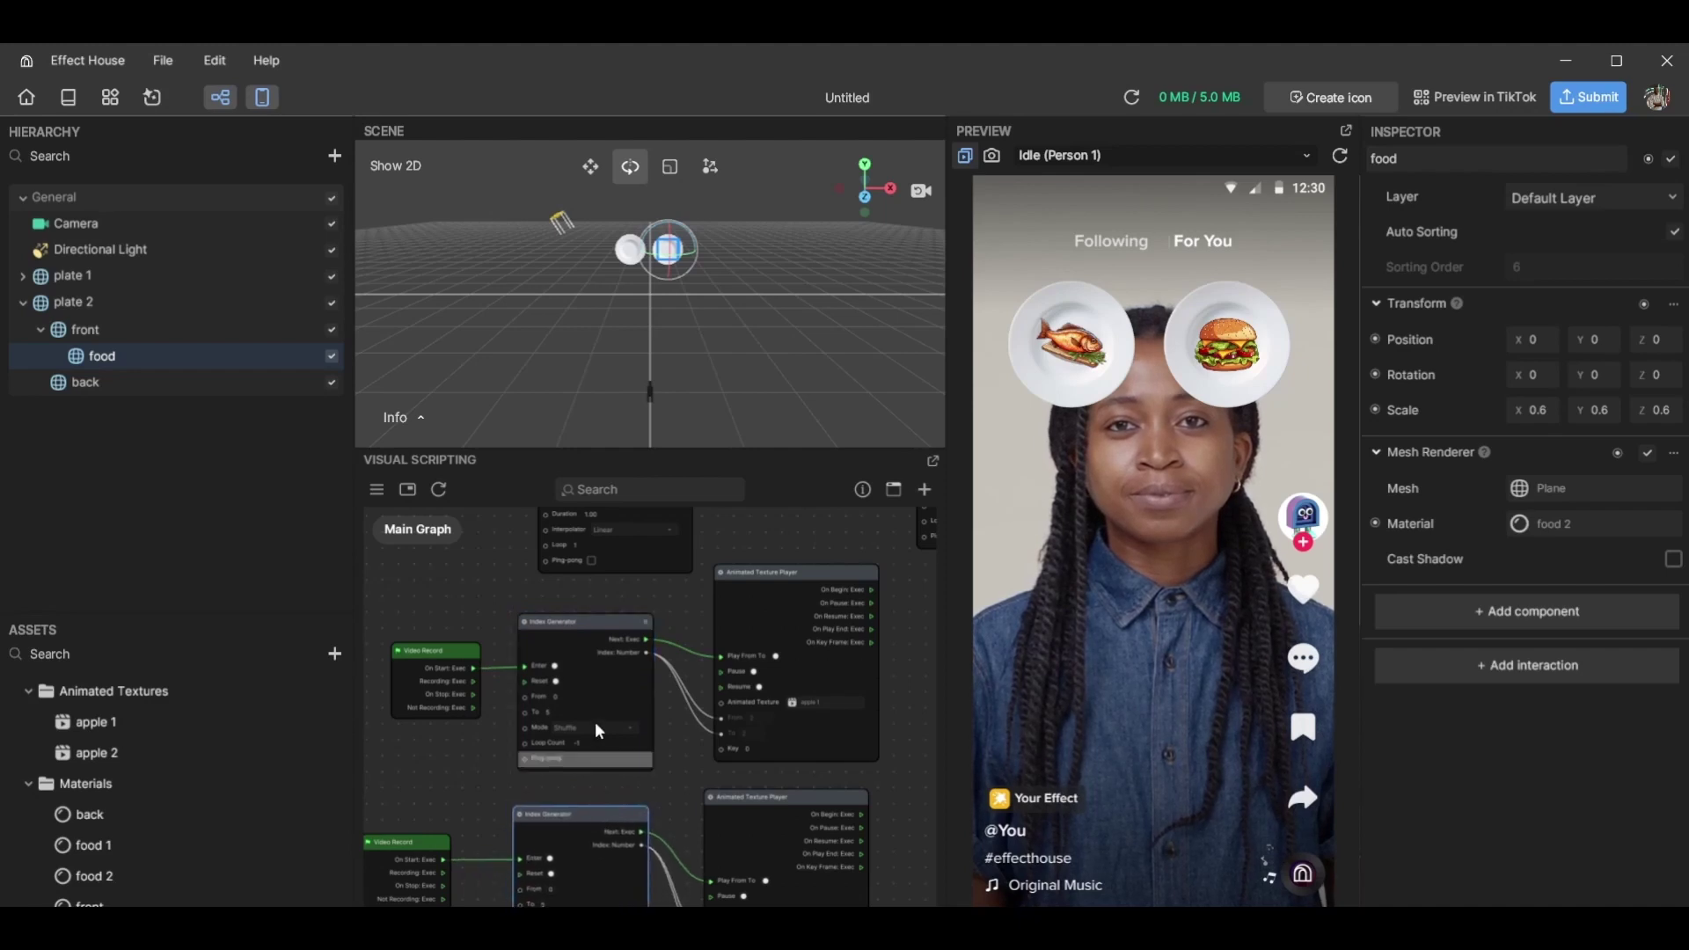
left_click(574, 630)
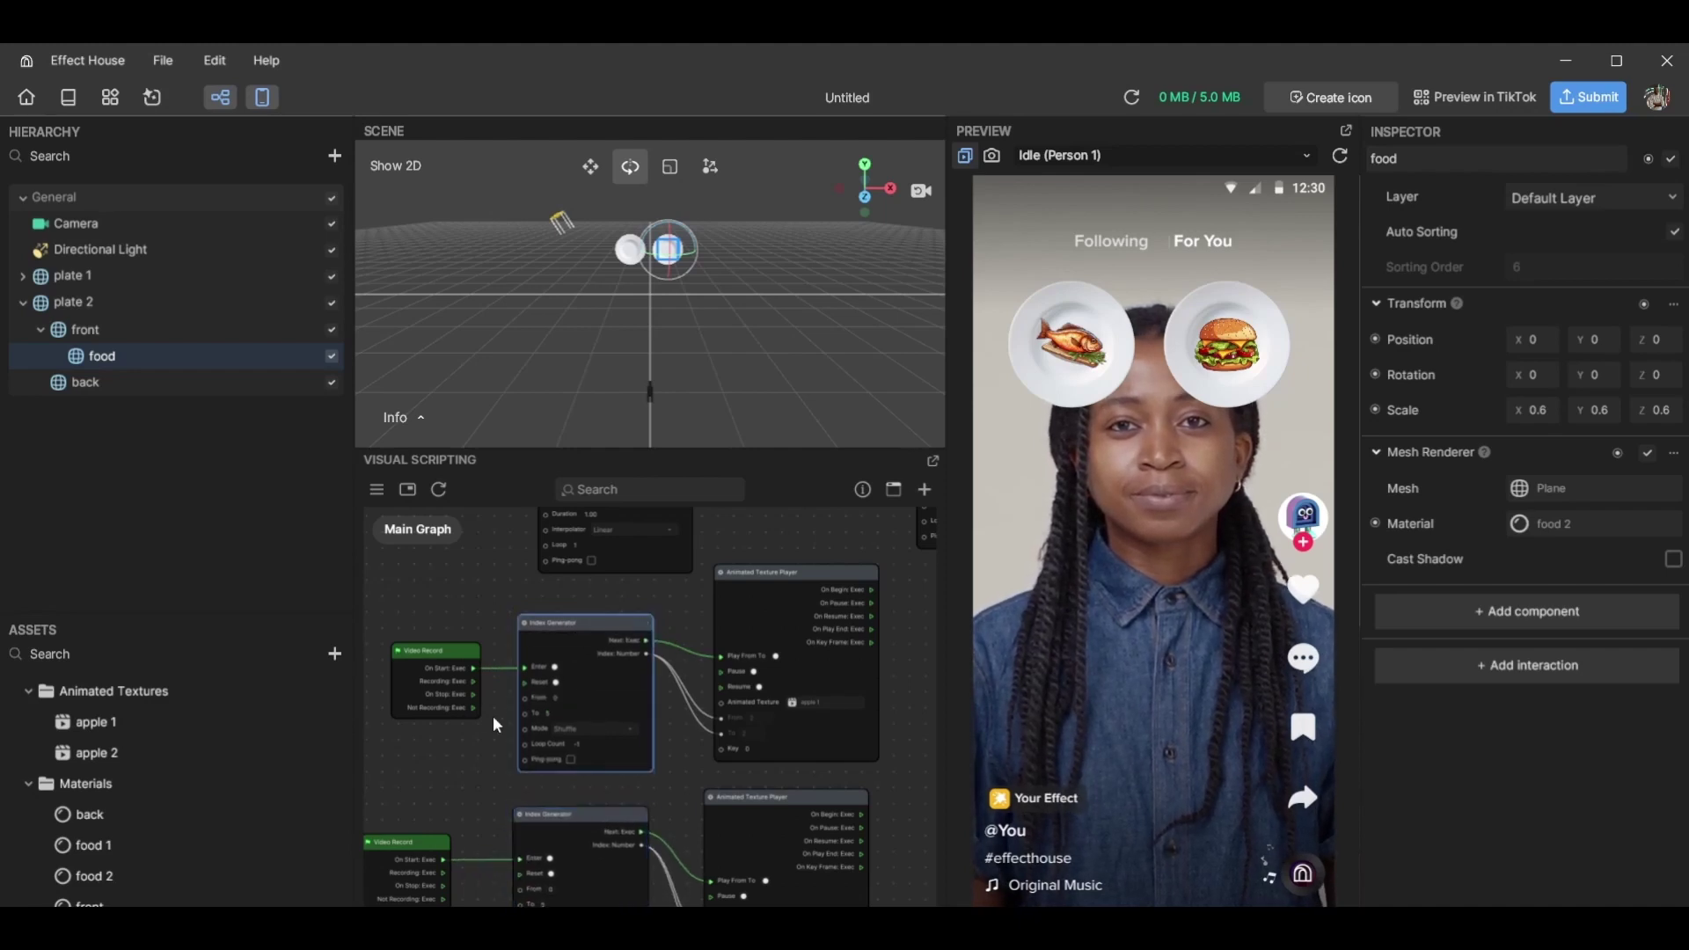
scroll(564, 736, "up", 3)
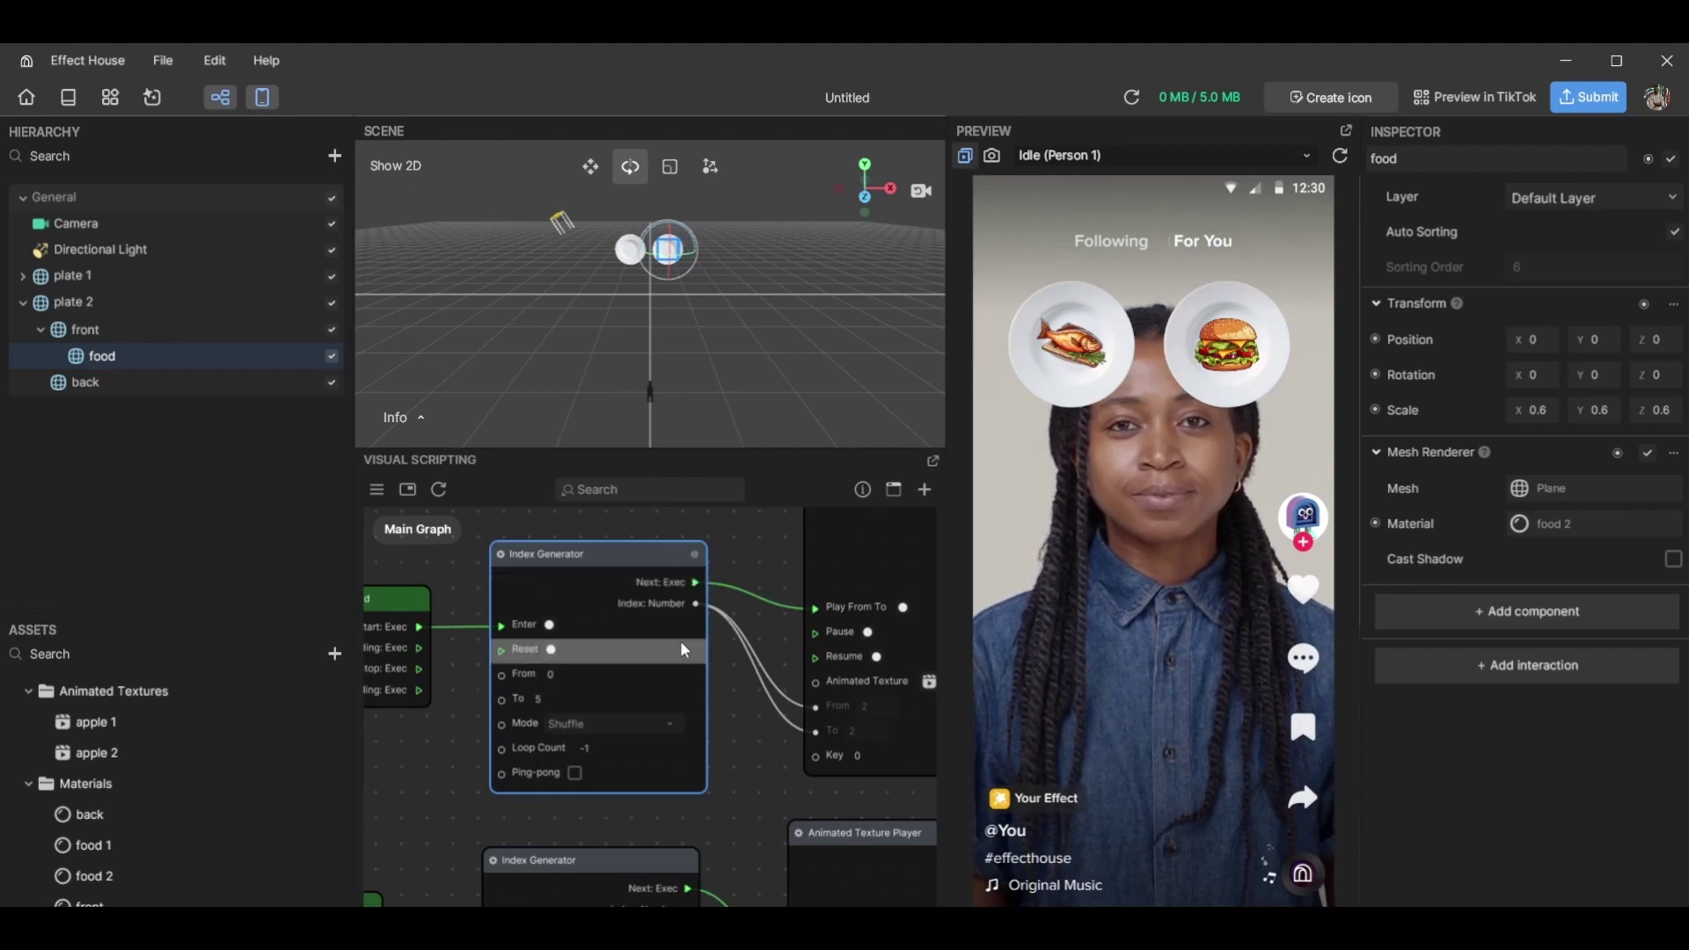
left_click_drag(753, 790, 761, 570)
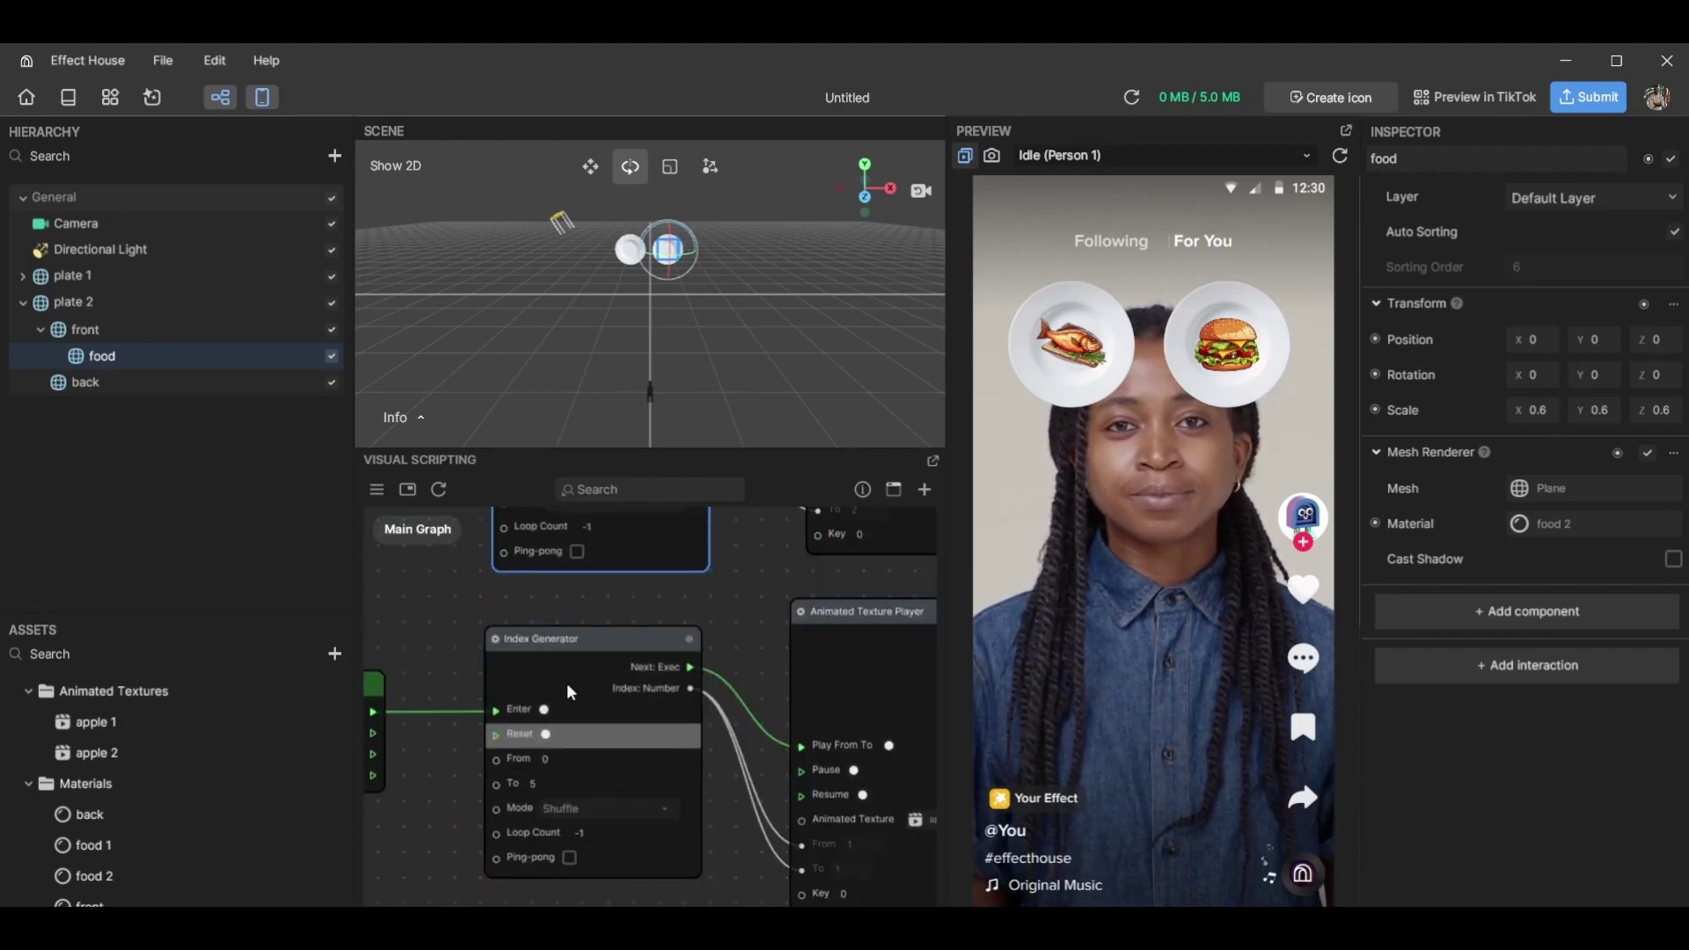
left_click_drag(607, 644, 596, 662)
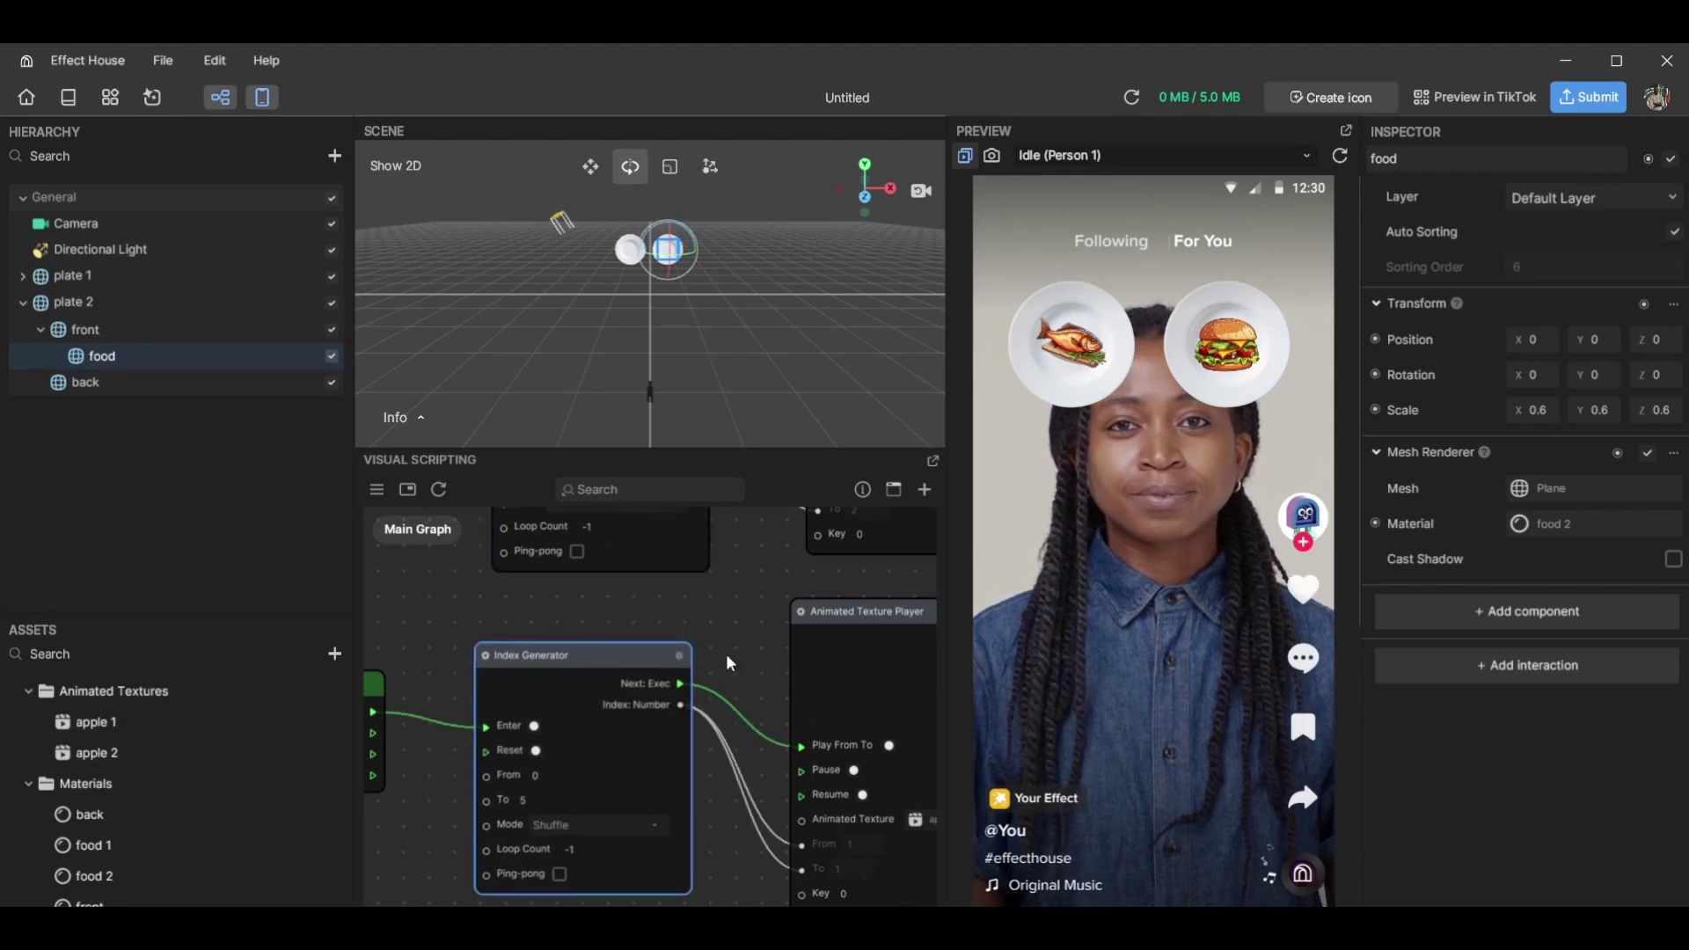
left_click_drag(726, 653, 664, 702)
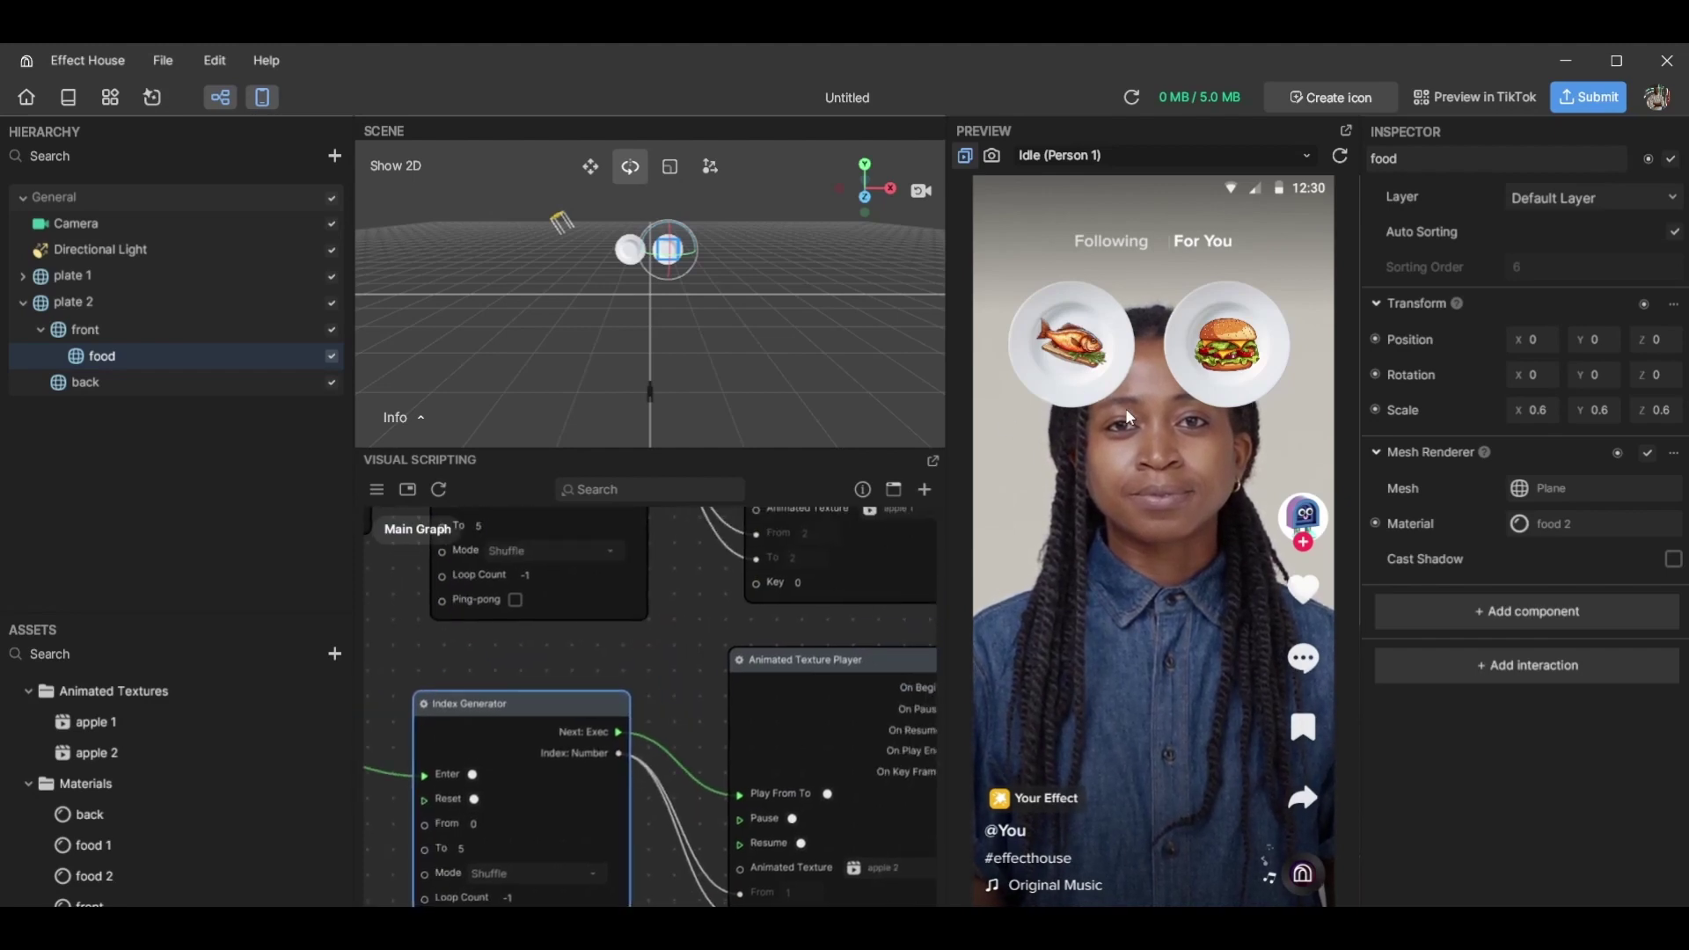
Delete the Index Generator node from the second plate's food-shuffling group
scroll(772, 651, "down", 5)
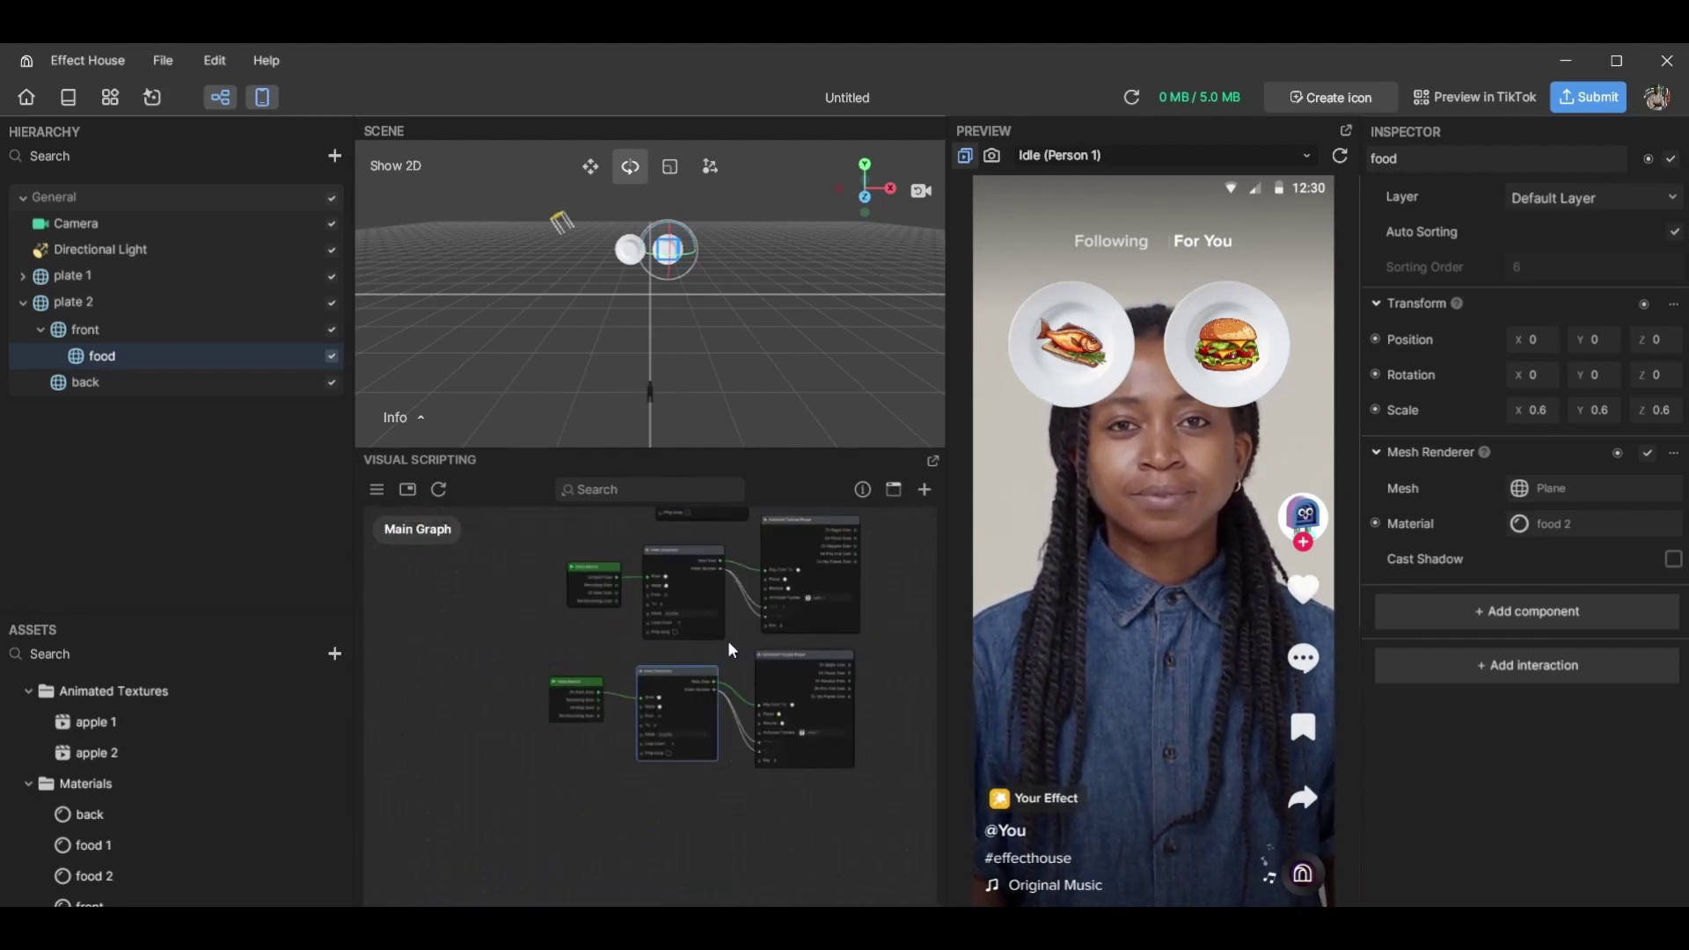
left_click_drag(728, 640, 665, 732)
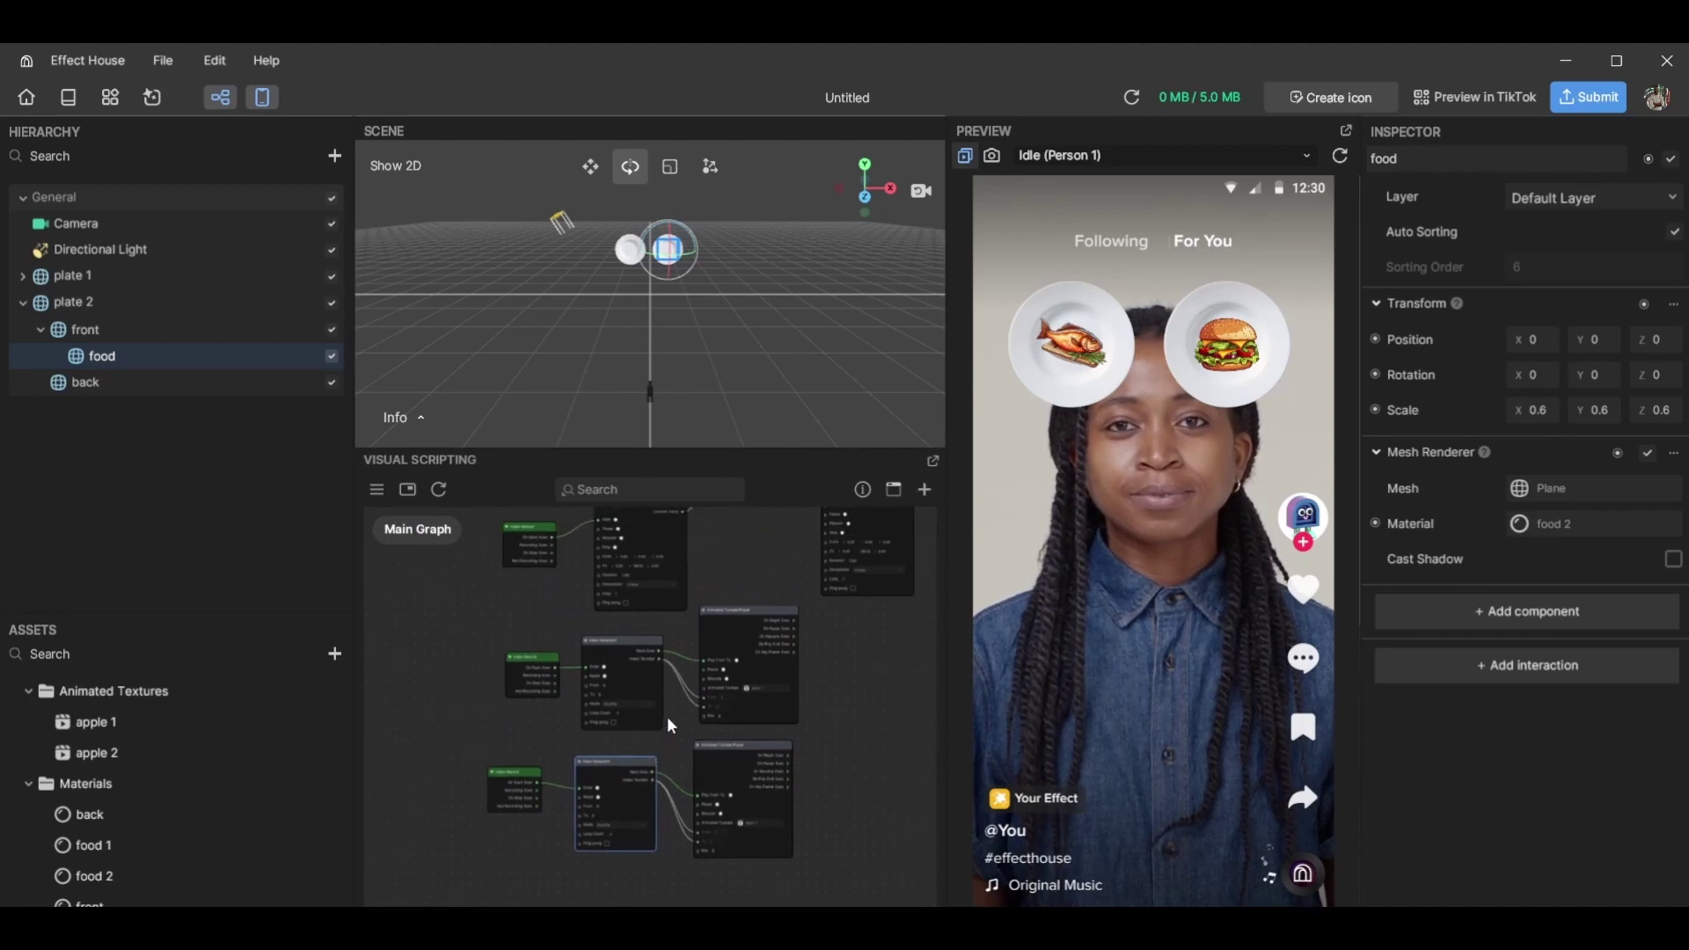
scroll(667, 720, "up", 3)
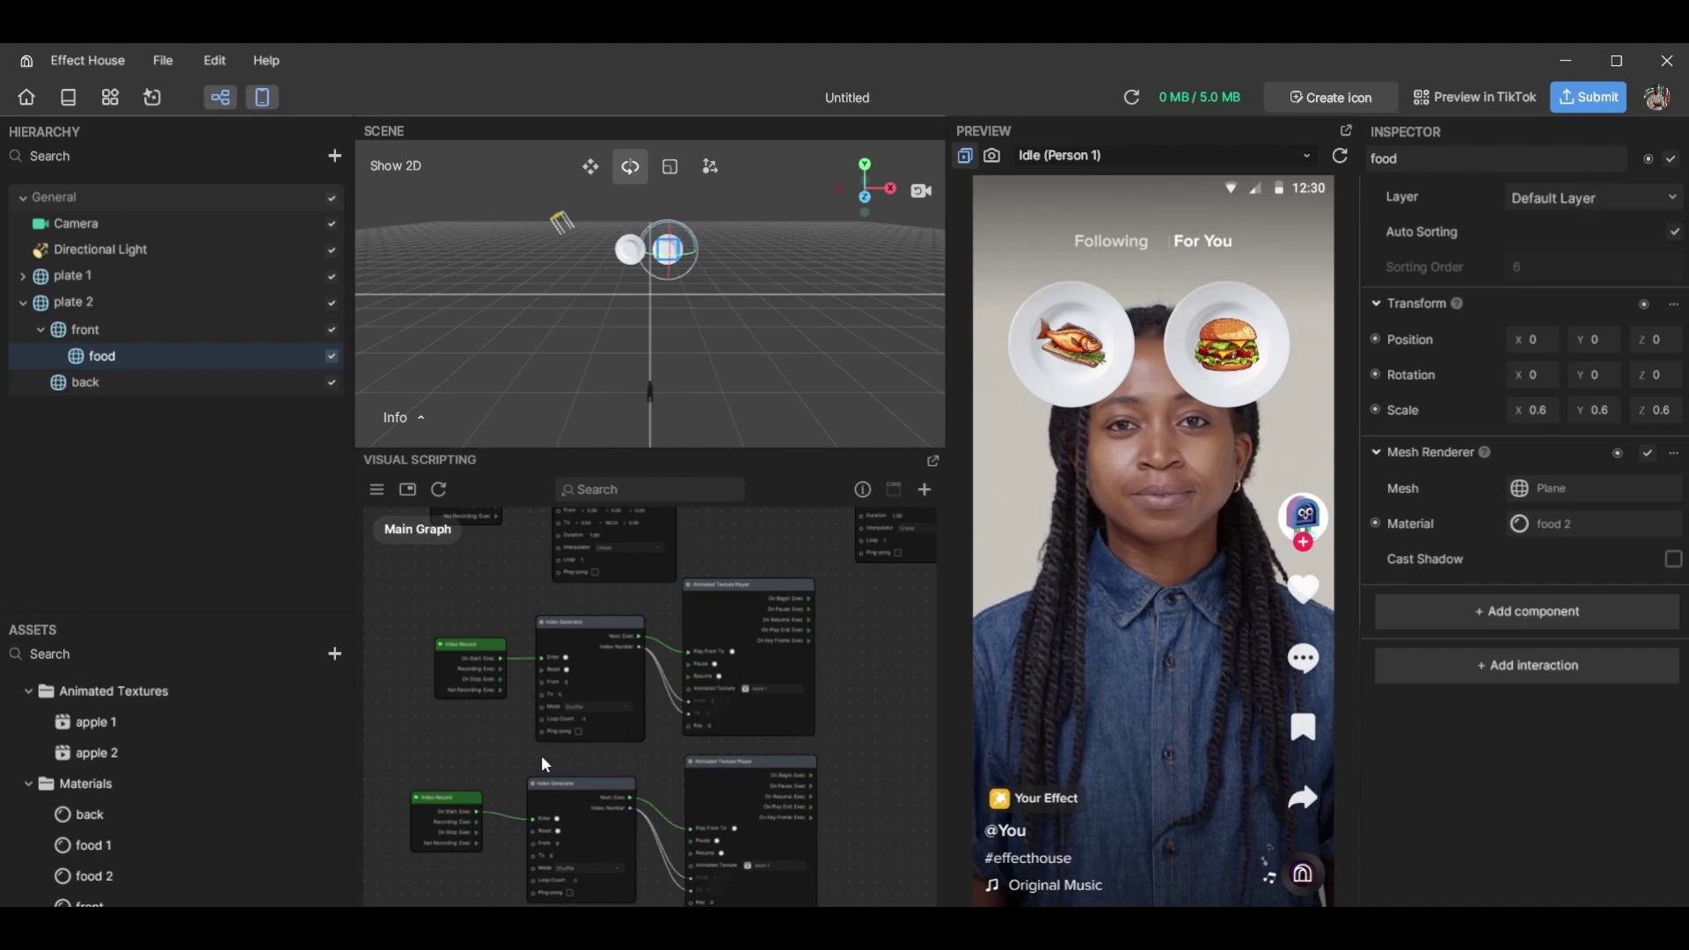
left_click_drag(541, 755, 566, 767)
scroll(522, 662, "up", 3)
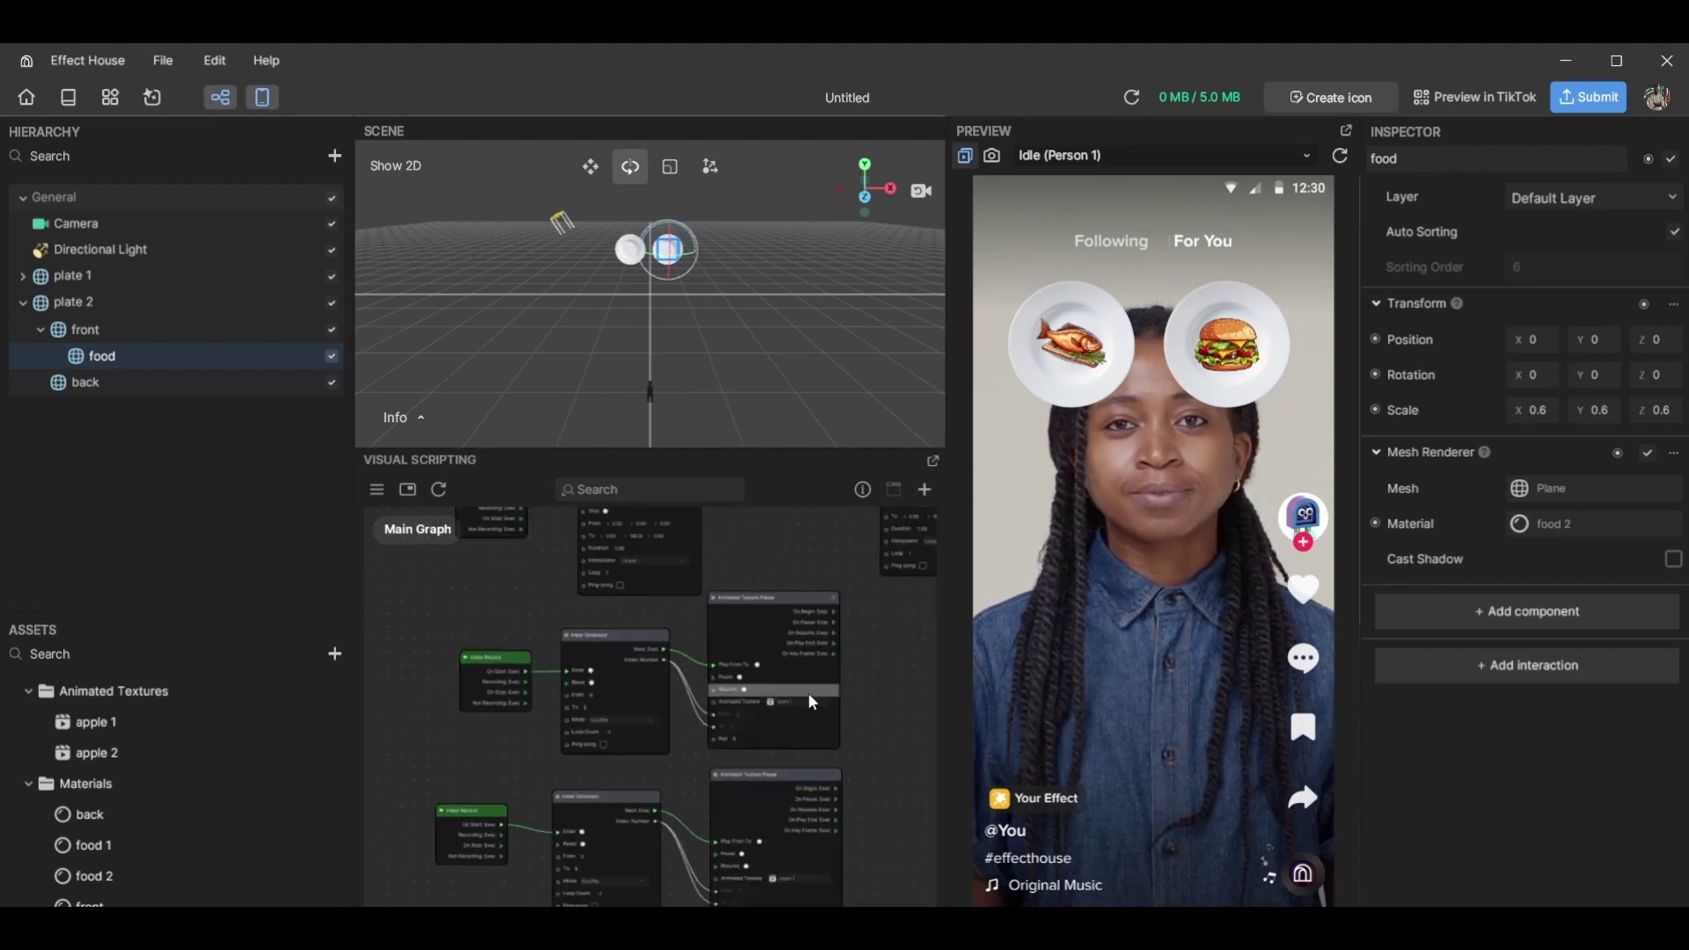
left_click_drag(807, 692, 665, 673)
left_click_drag(445, 839, 591, 571)
left_click(611, 754)
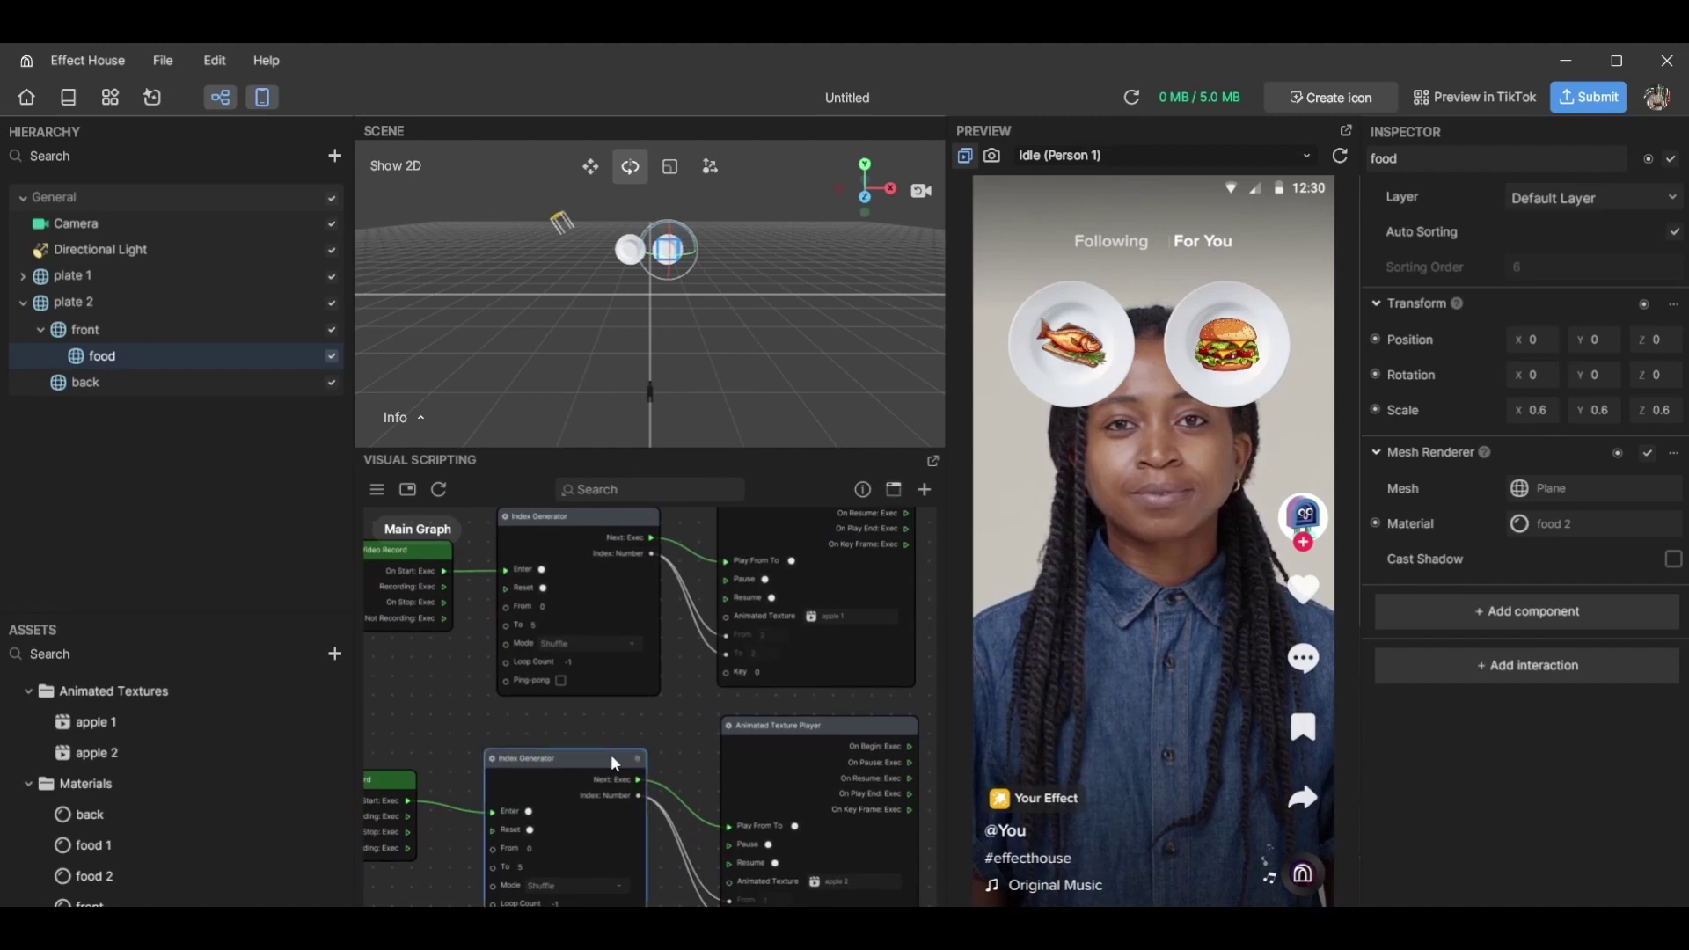
key("Delete")
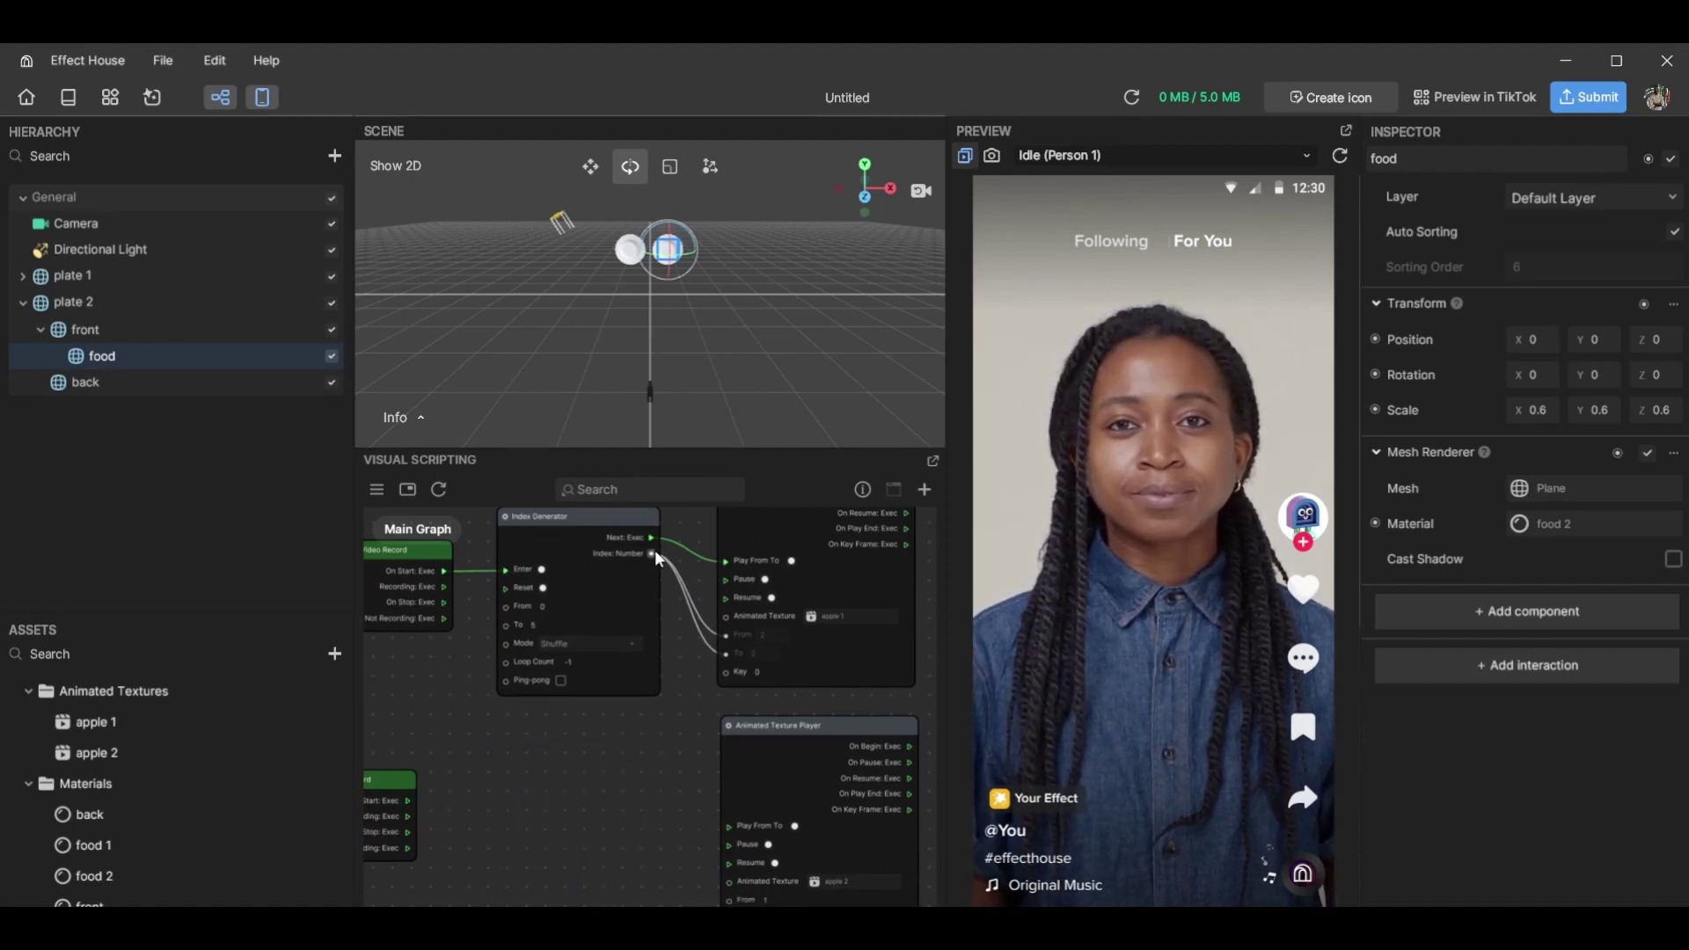
Connect the remaining Index Generator's Index output to the From and To inputs of the apple 2 Animated Texture Player and reposition that player
left_click_drag(653, 553, 725, 899)
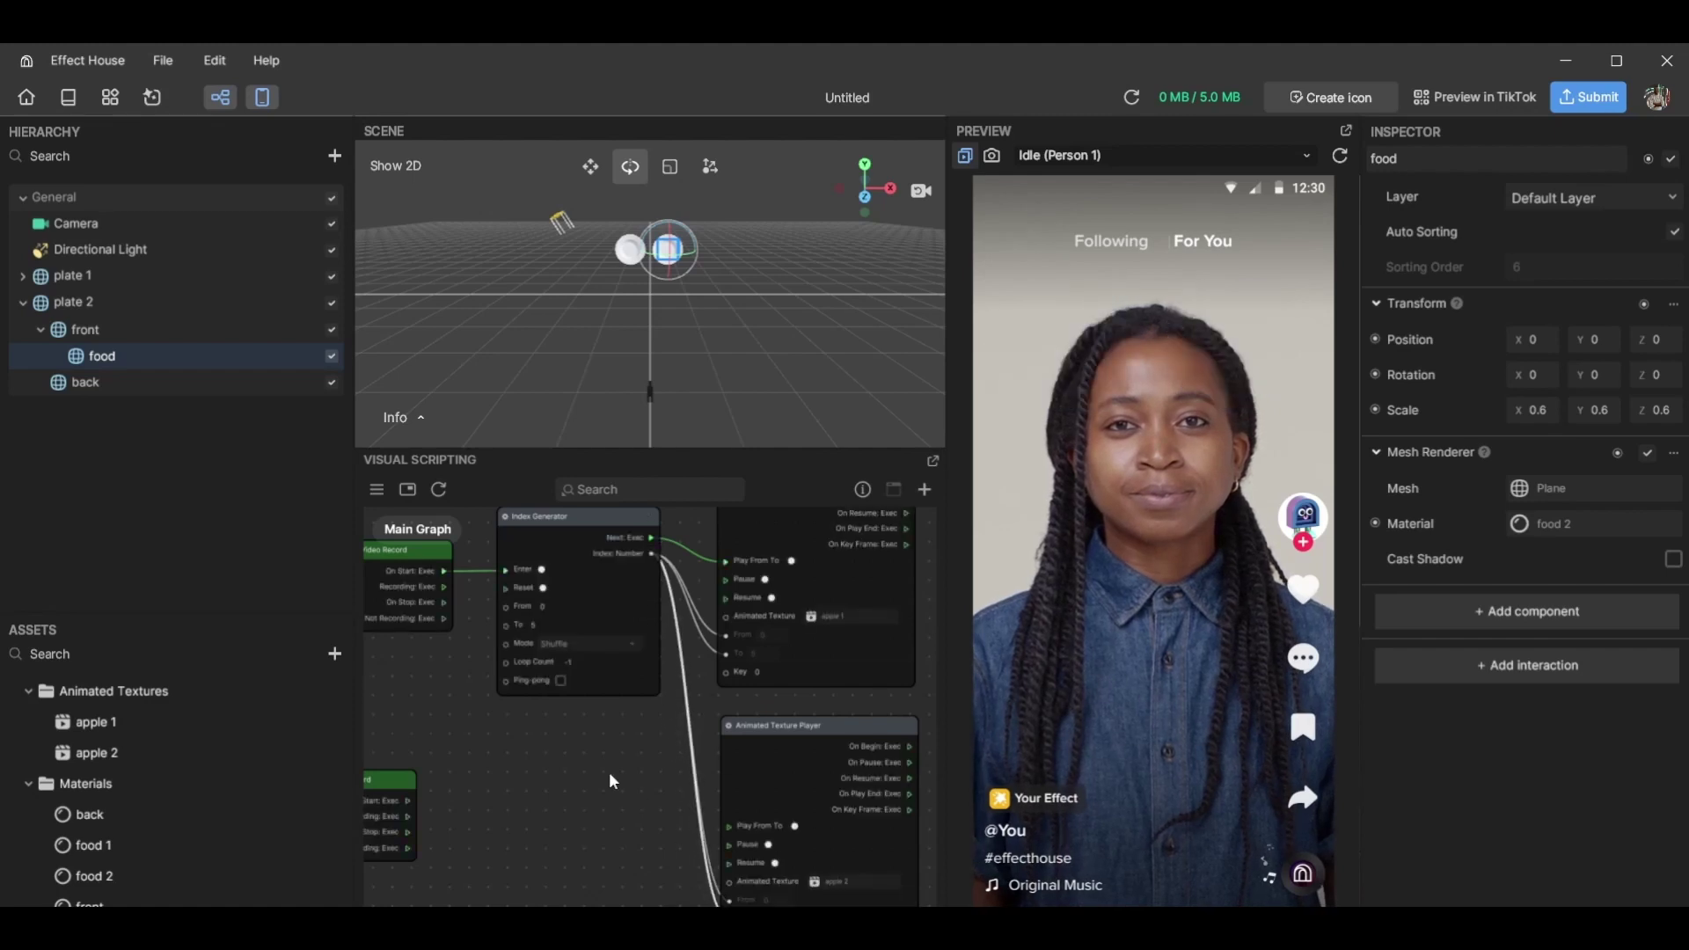
mouse_move(784, 728)
left_mouse_down()
mouse_move(797, 704)
mouse_move(802, 720)
left_mouse_up()
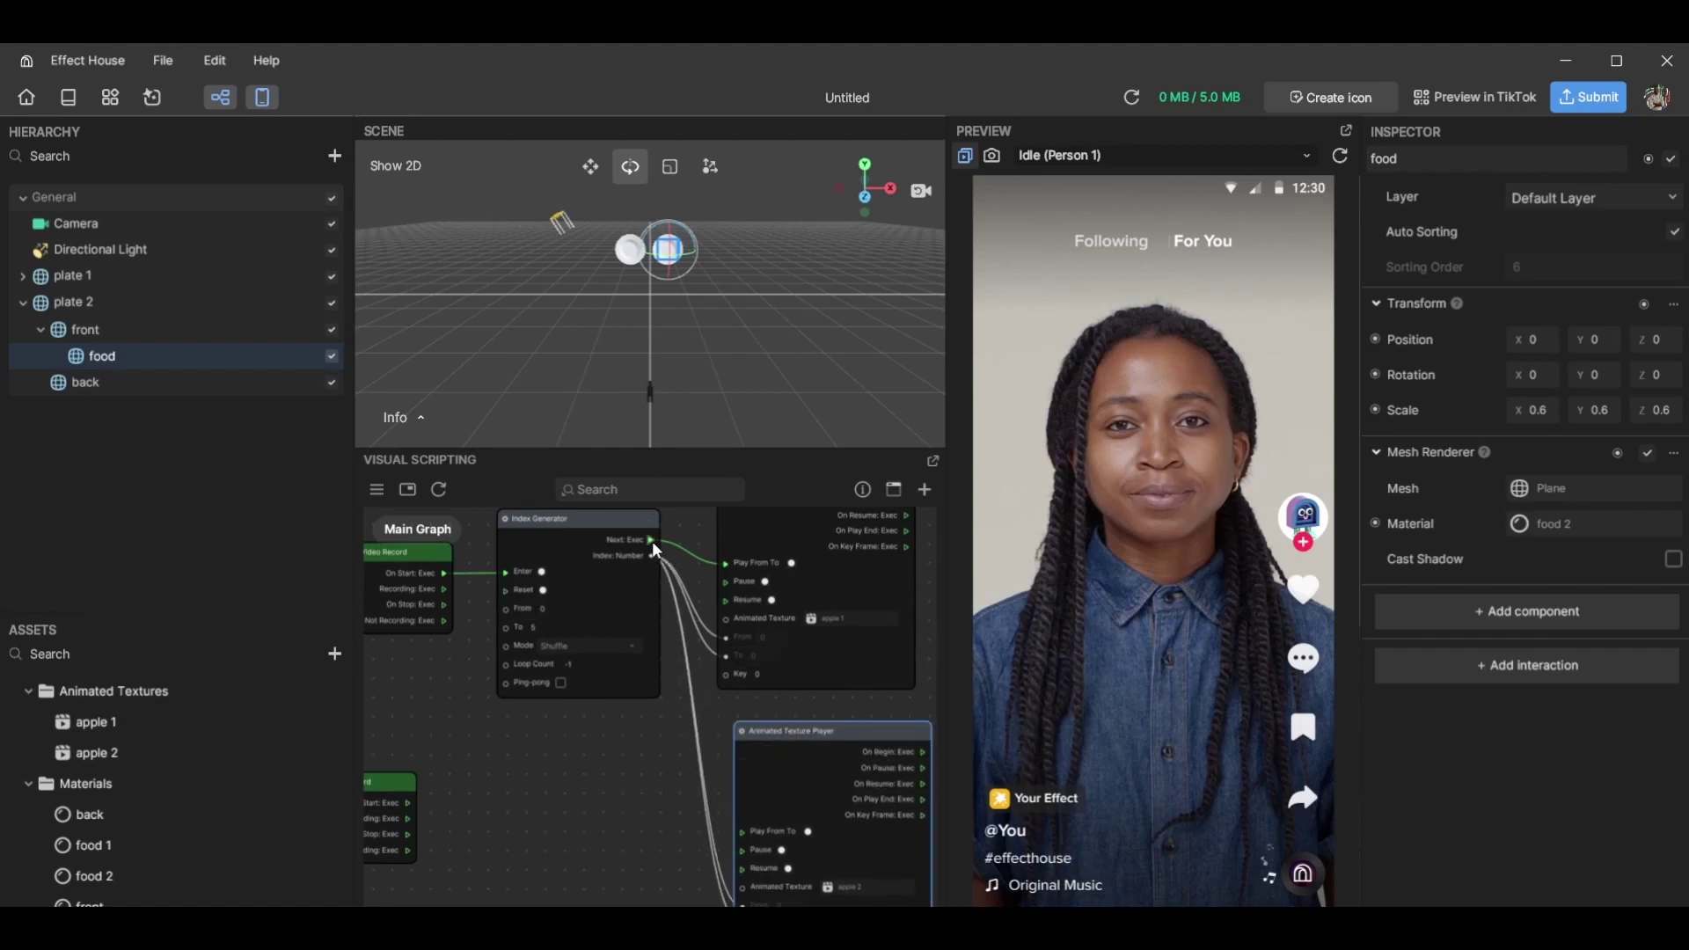
Try to connect the Index Generator's Next output to the apple 2 player's Play From To input and restore the apple 1 connection
left_click_drag(632, 521, 616, 530)
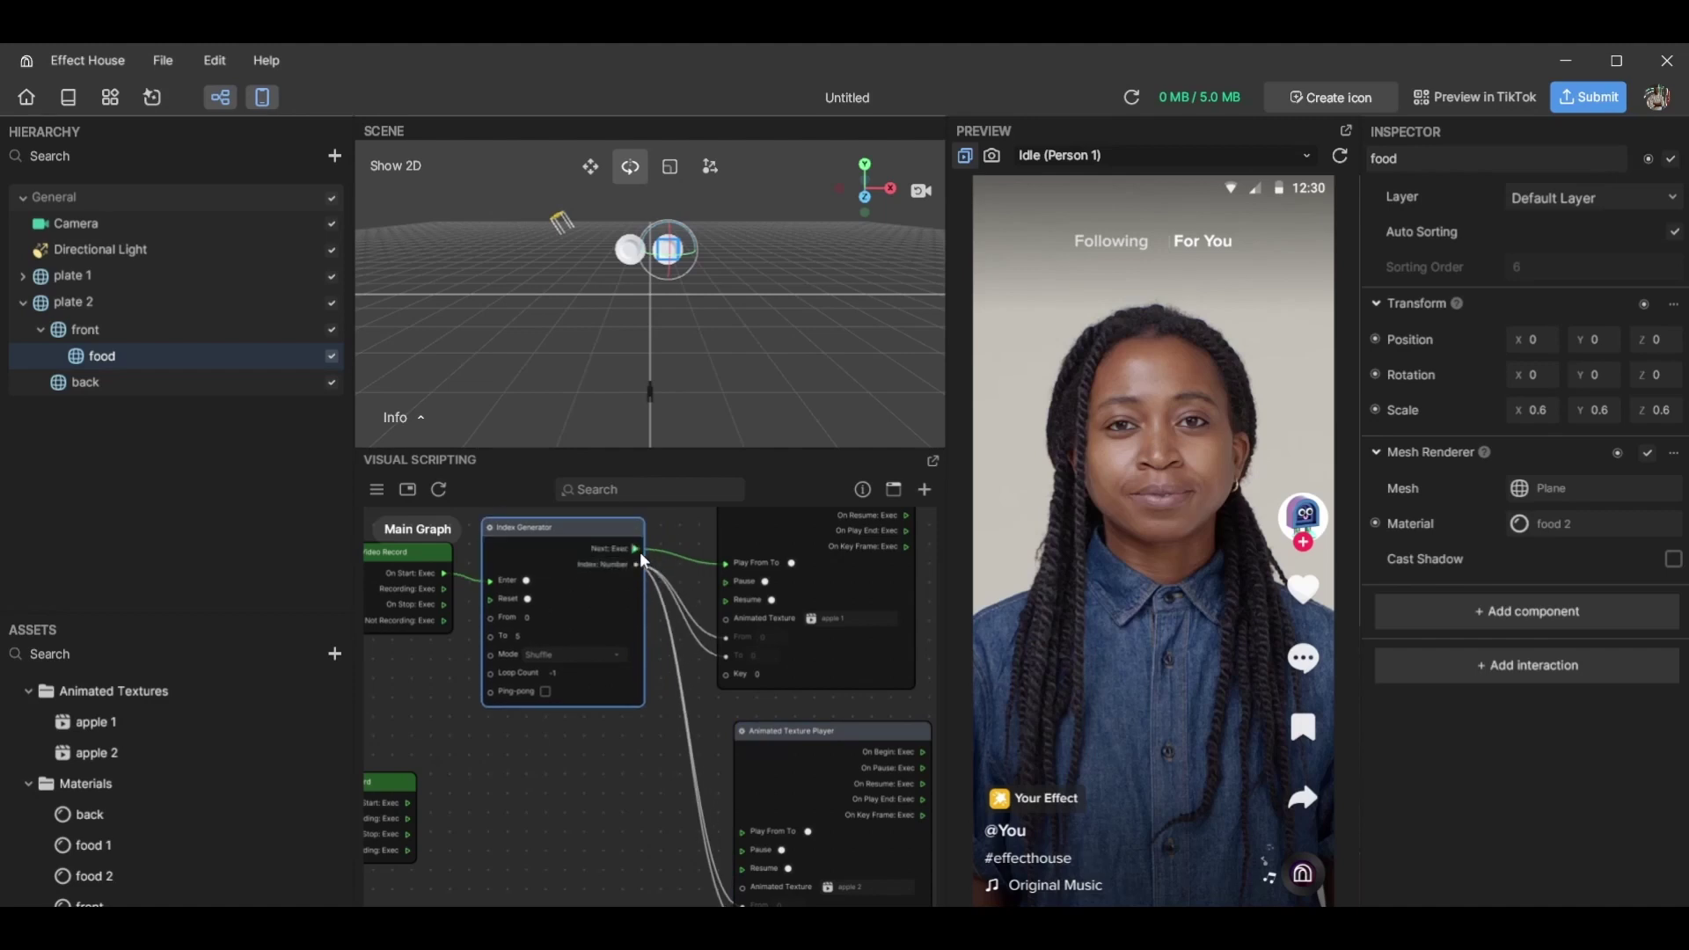
left_click_drag(636, 549, 740, 831)
left_click_drag(640, 545, 728, 564)
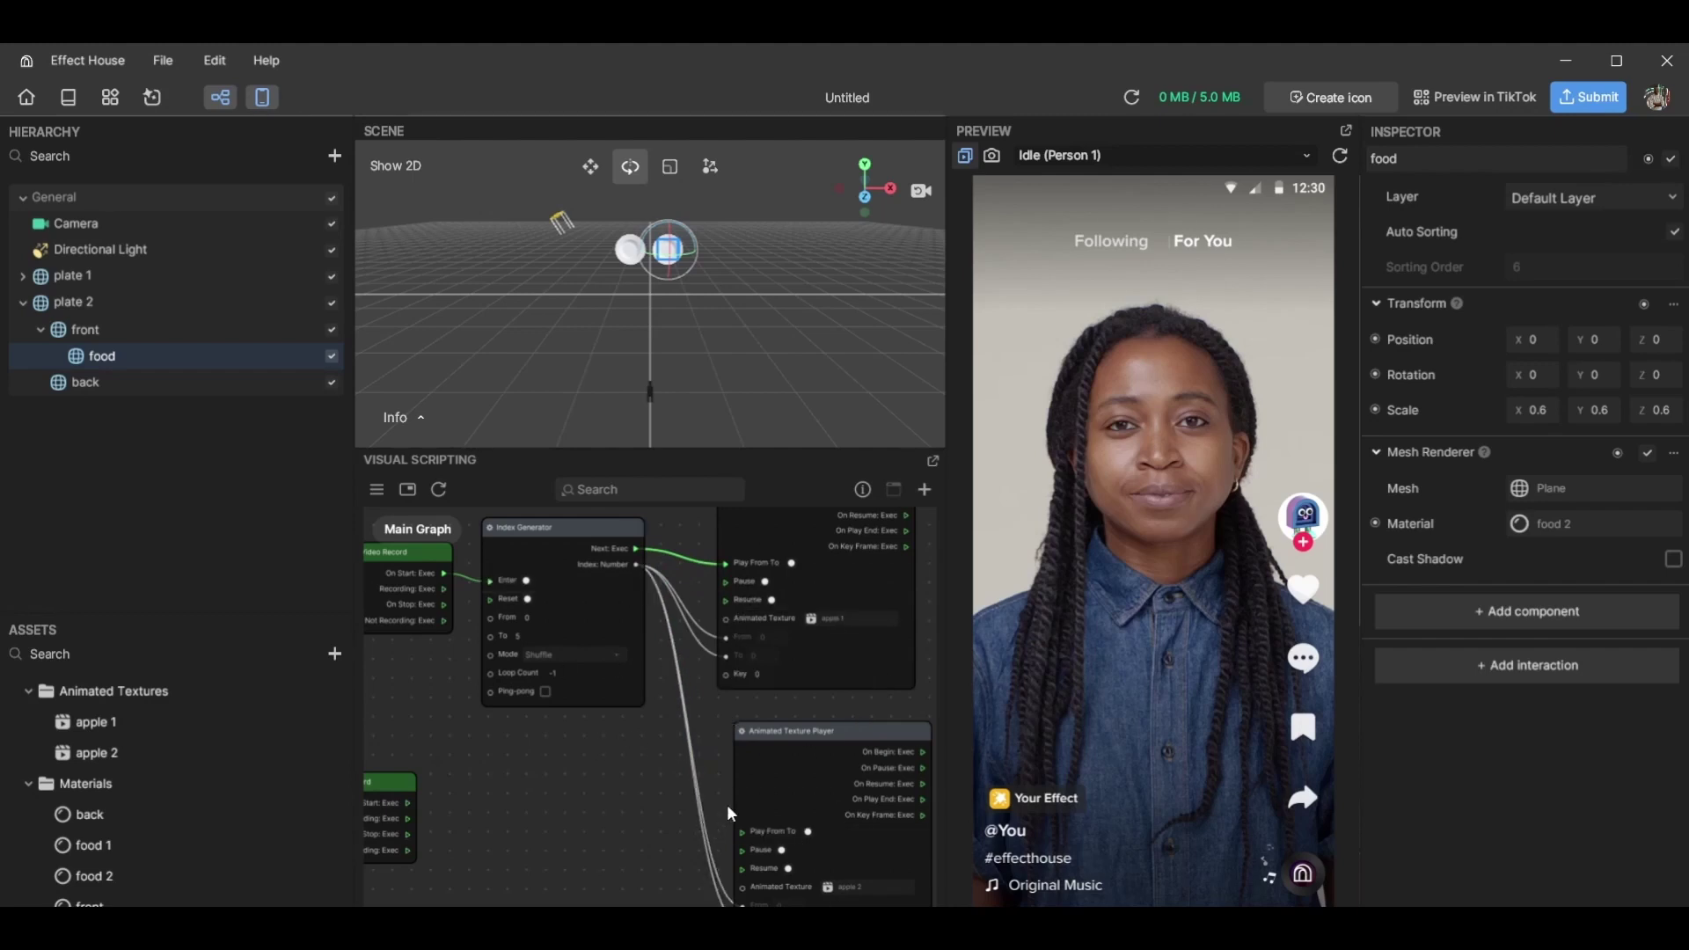
Shift the connected Video Record and Index Generator nodes away from the Animated Texture Players to make room in the graph
scroll(646, 759, "left", 2)
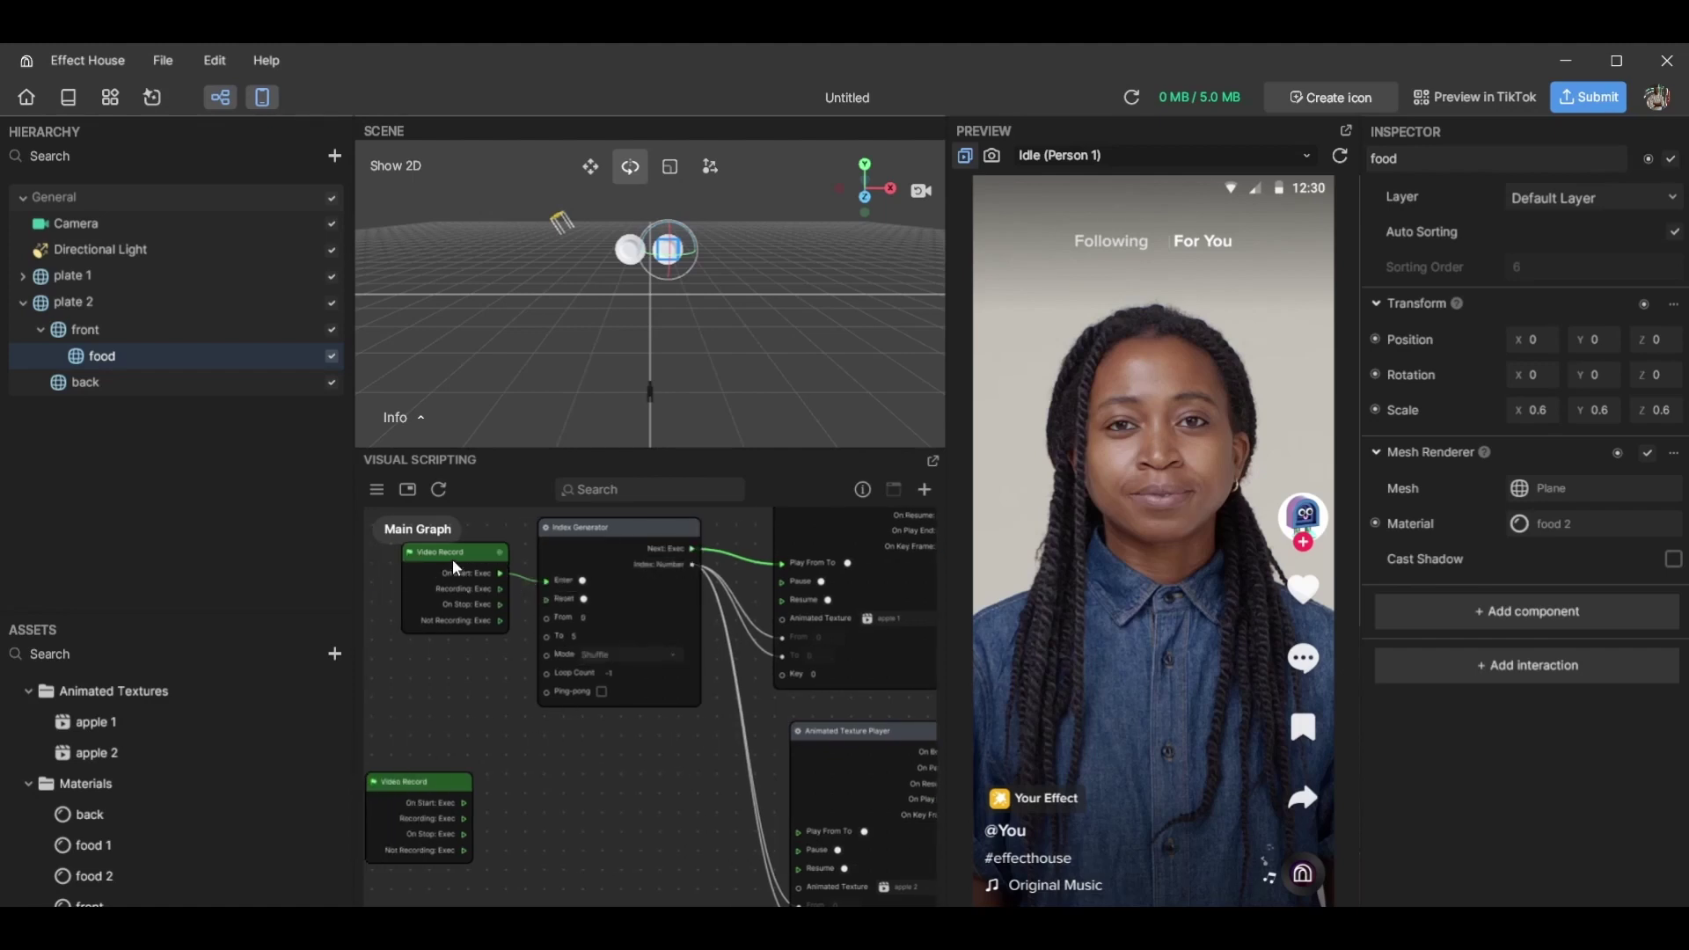
left_click_drag(452, 559, 434, 565)
left_click(501, 656)
scroll(528, 674, "up", 1)
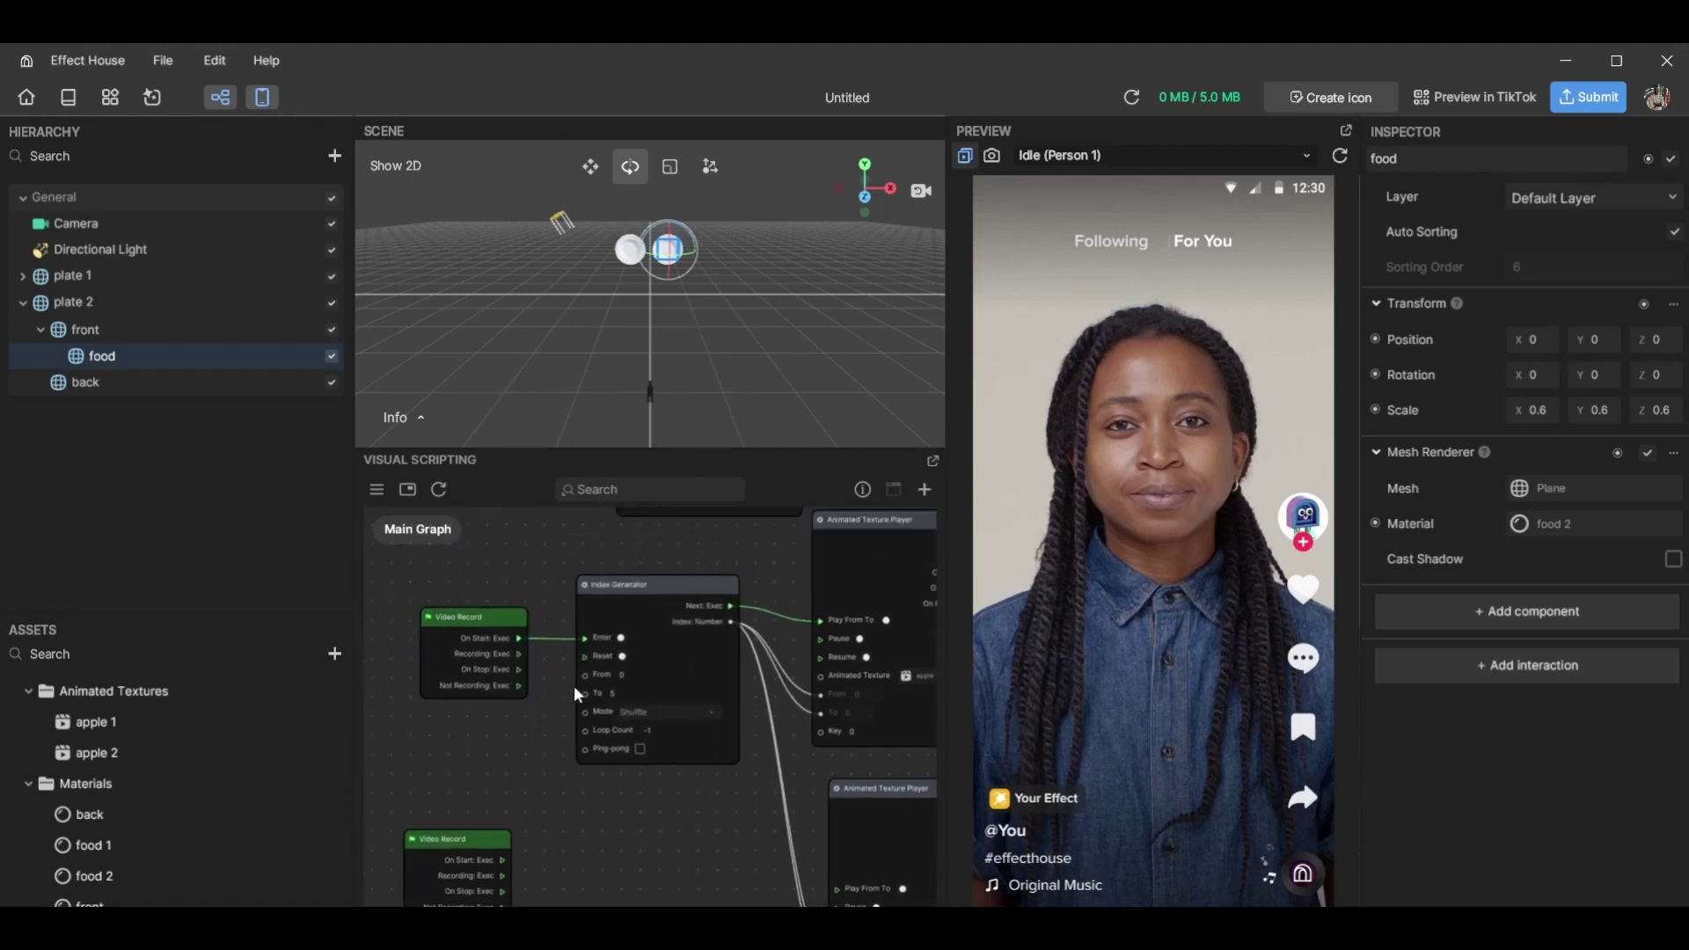
scroll(591, 652, "up", 1)
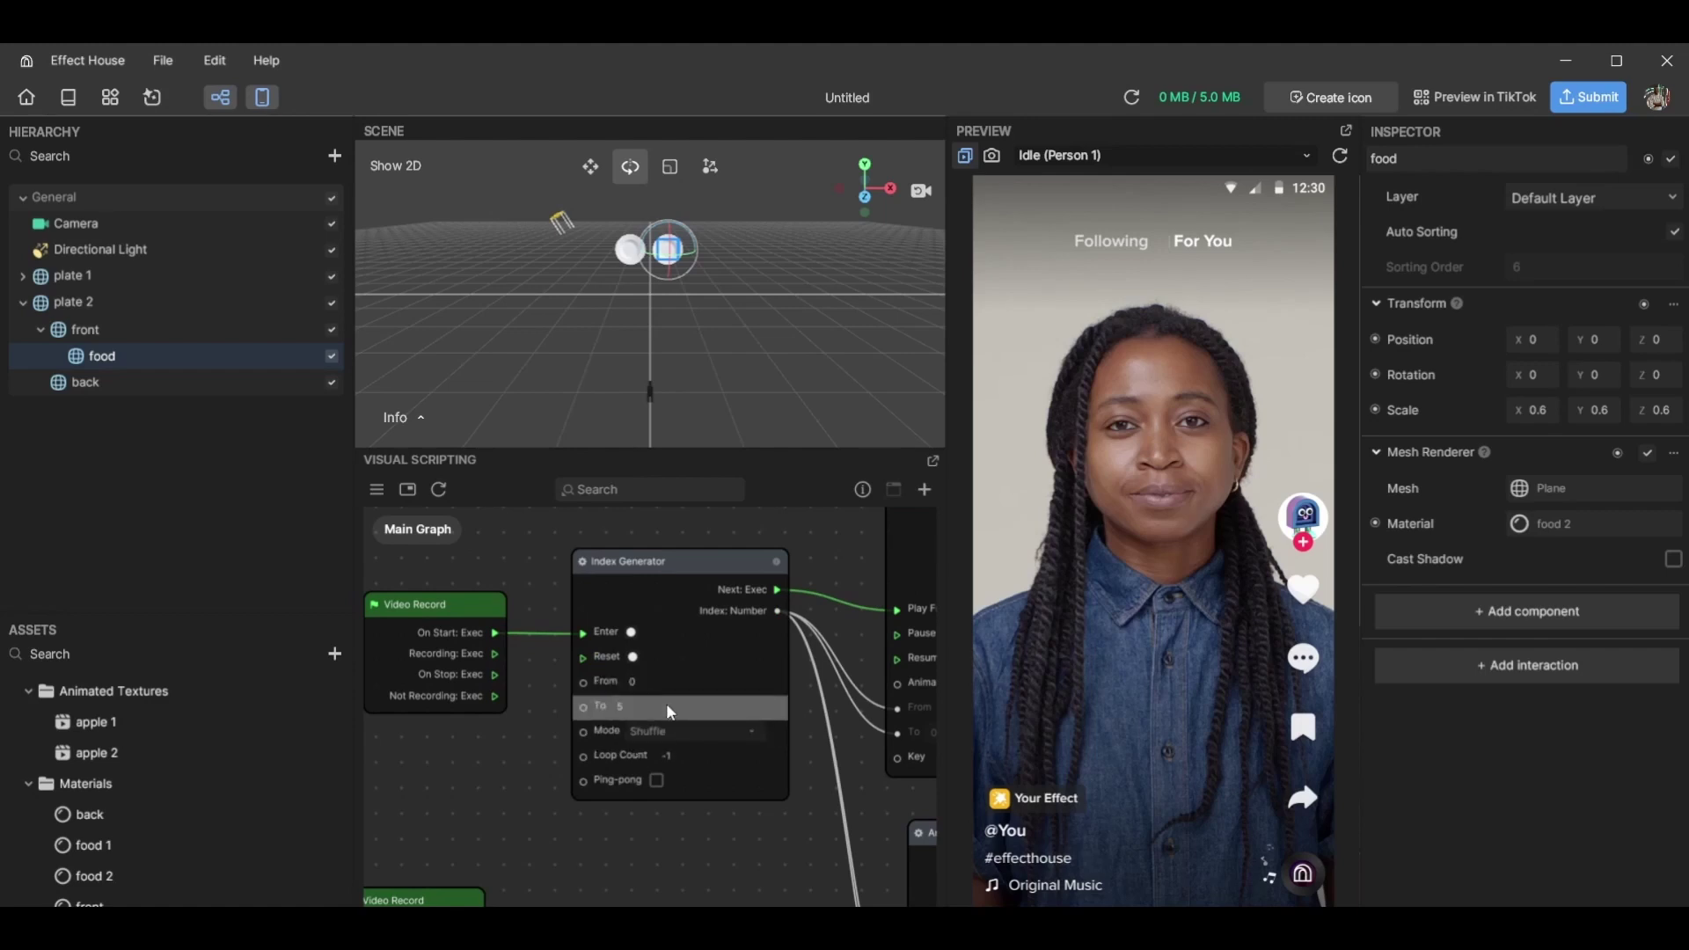
scroll(682, 856, "down", 3)
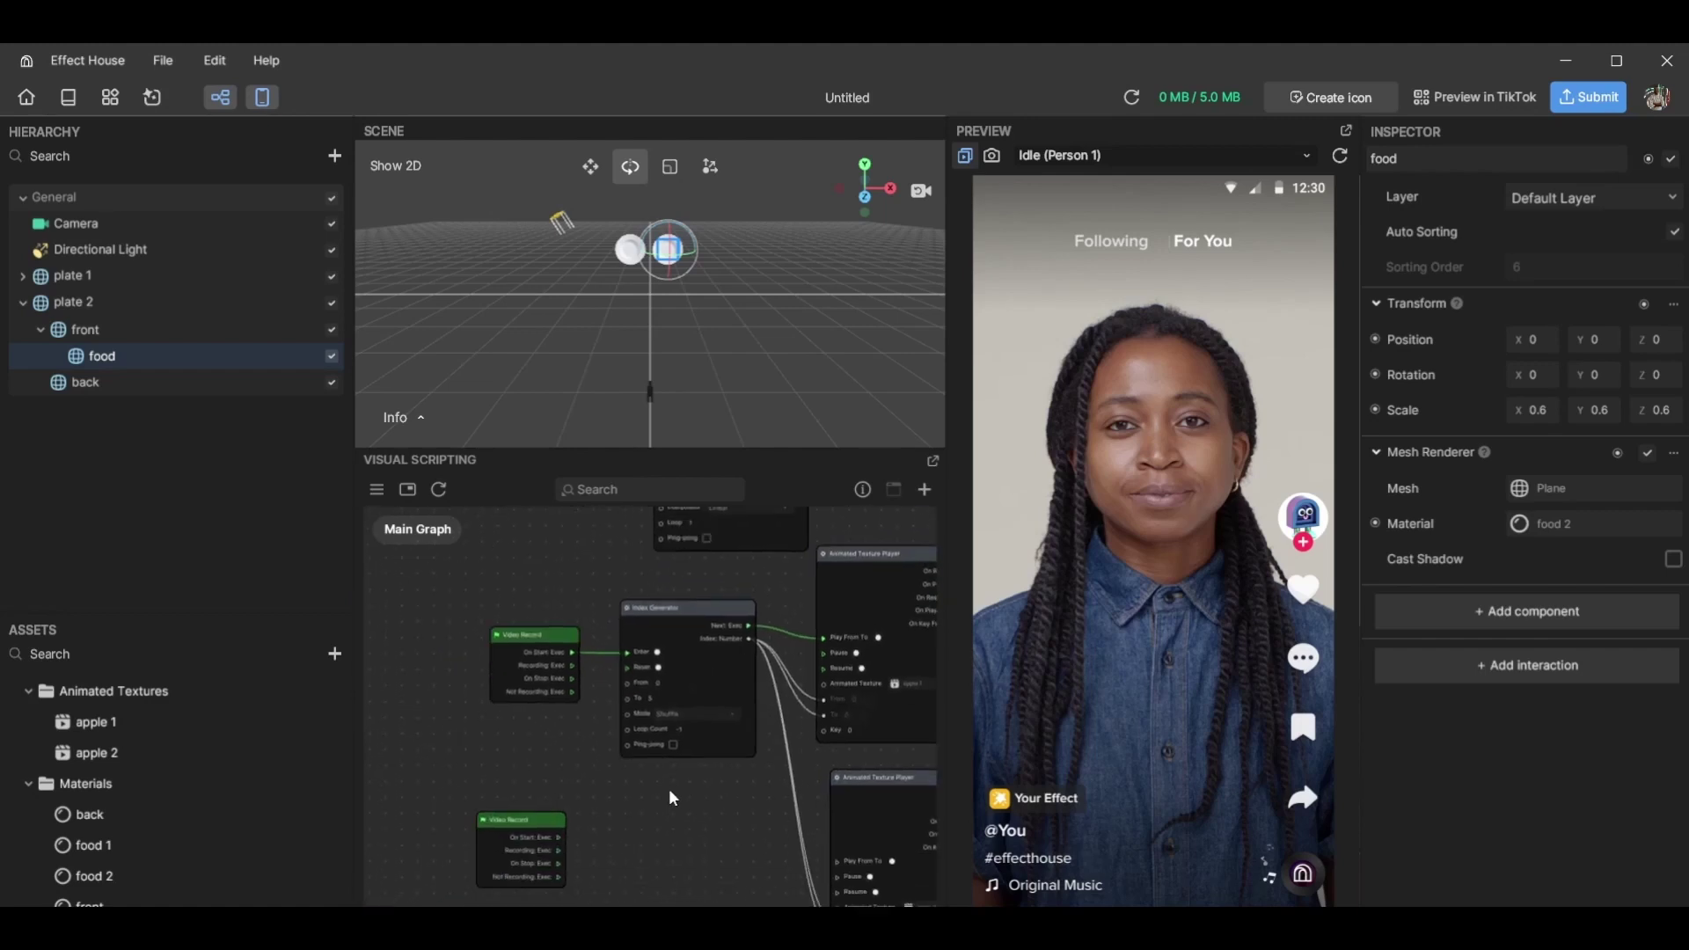
left_click_drag(688, 585, 658, 582)
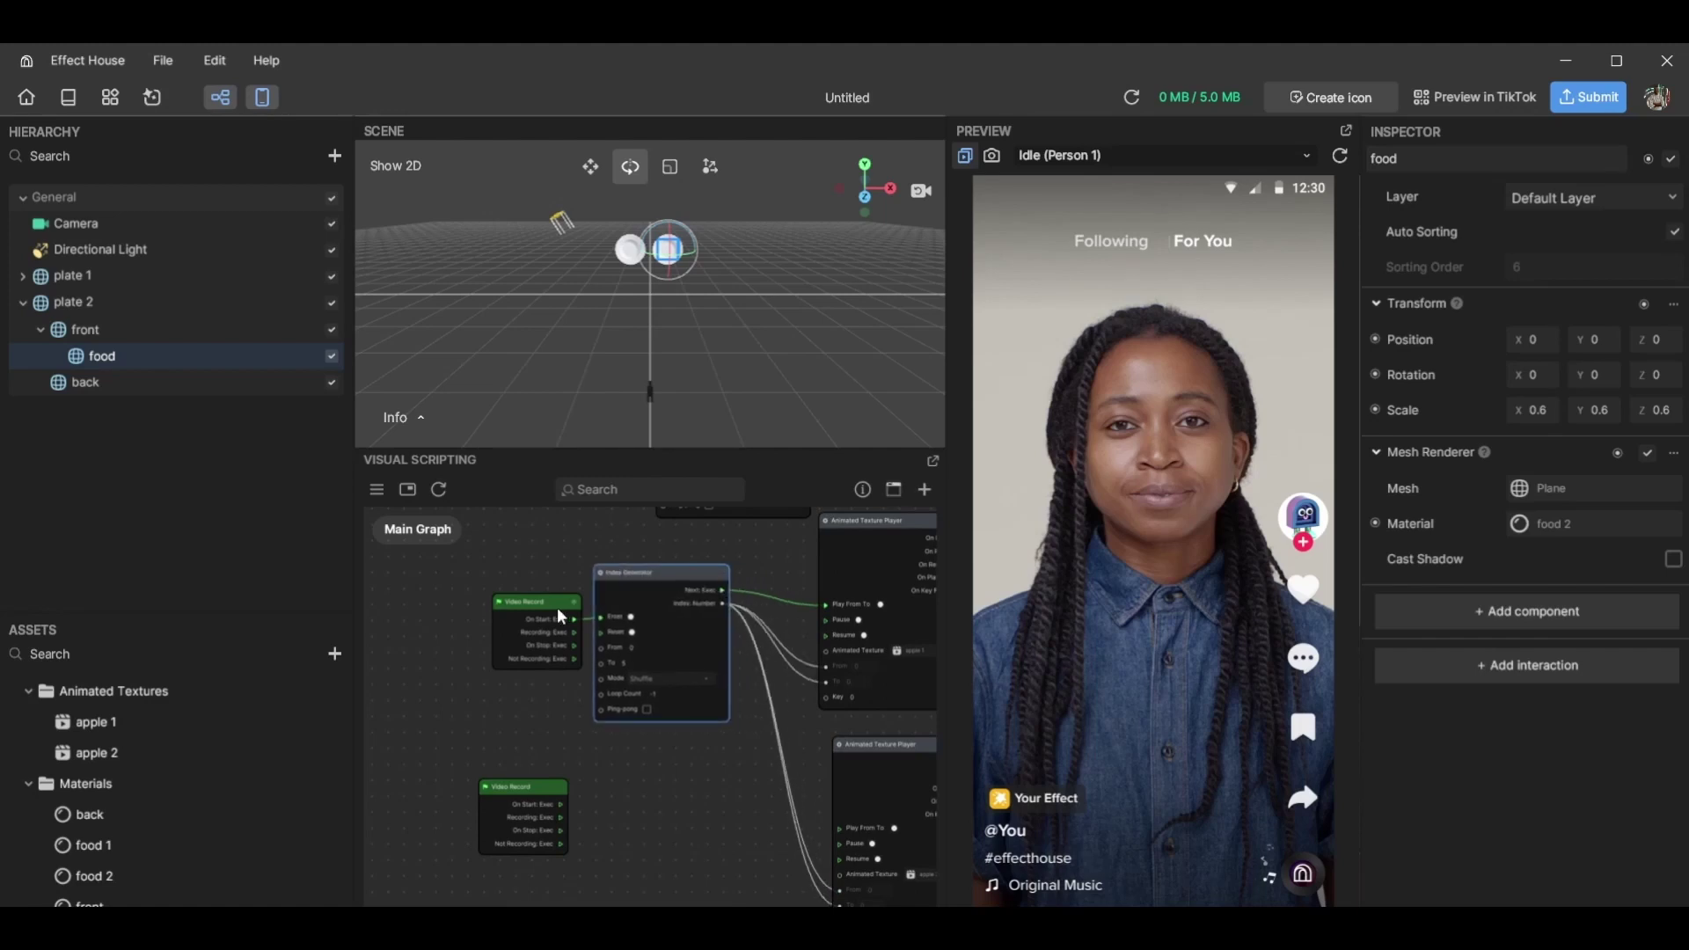
left_click_drag(557, 607, 474, 591)
Insert a Do Once node between the Index Generator's Next output and the apple 1 Animated Texture Player's Play From To input
mouse_move(671, 578)
left_mouse_down()
mouse_move(616, 582)
mouse_move(693, 569)
left_mouse_up()
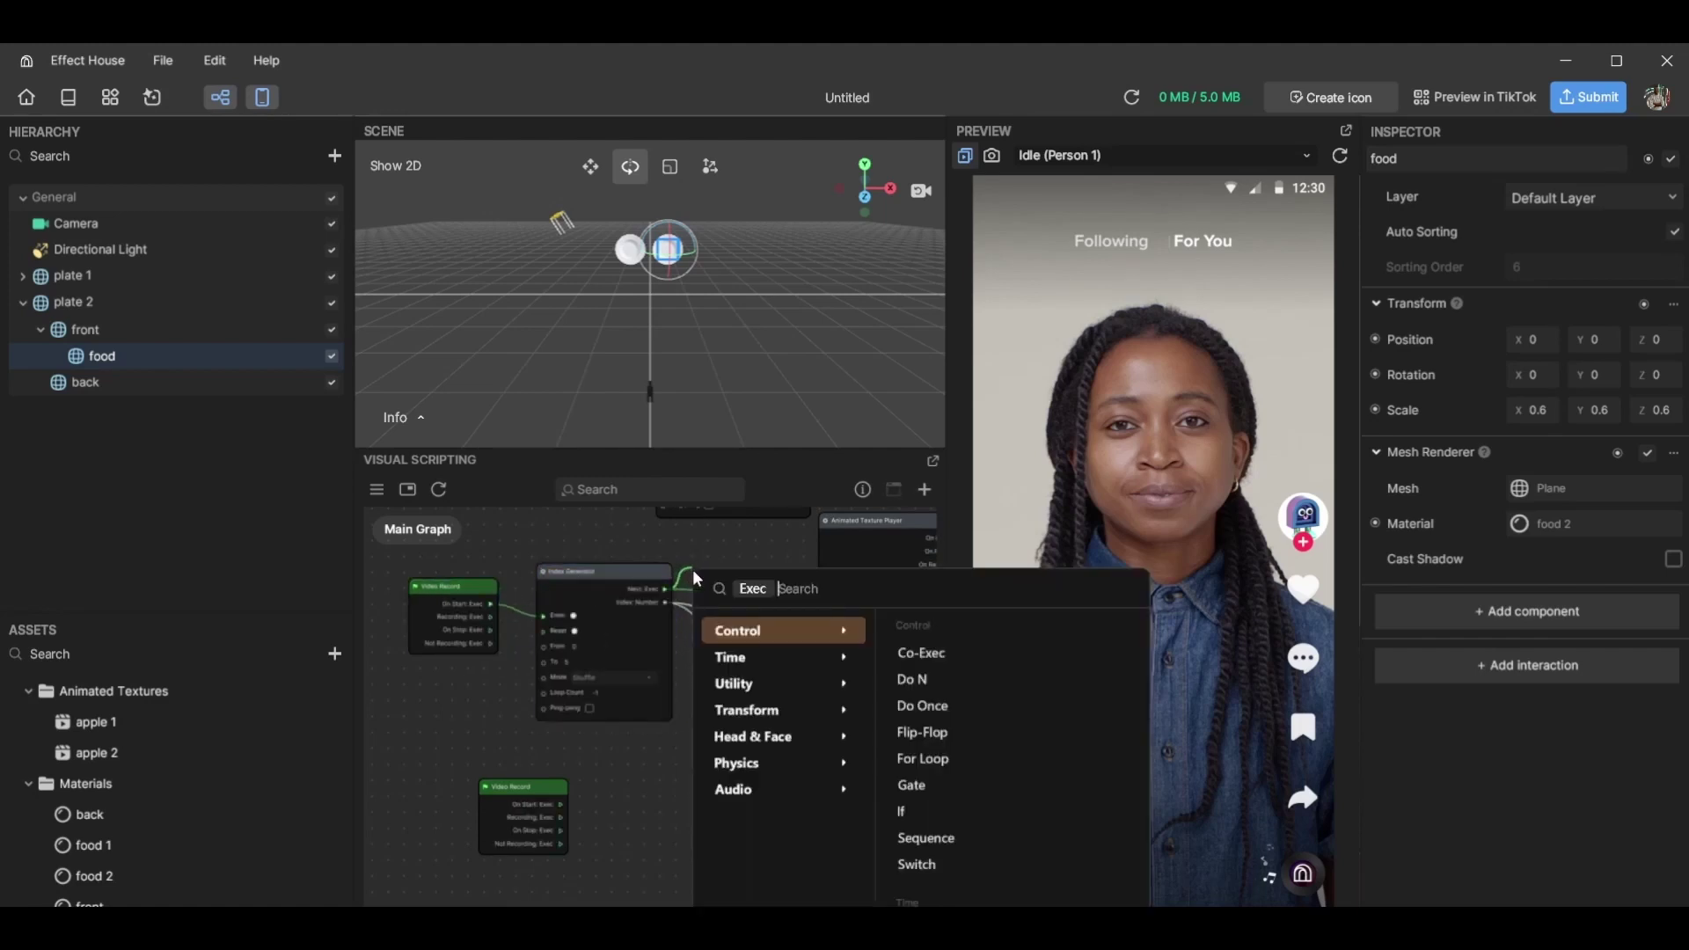
type("do")
key("Down")
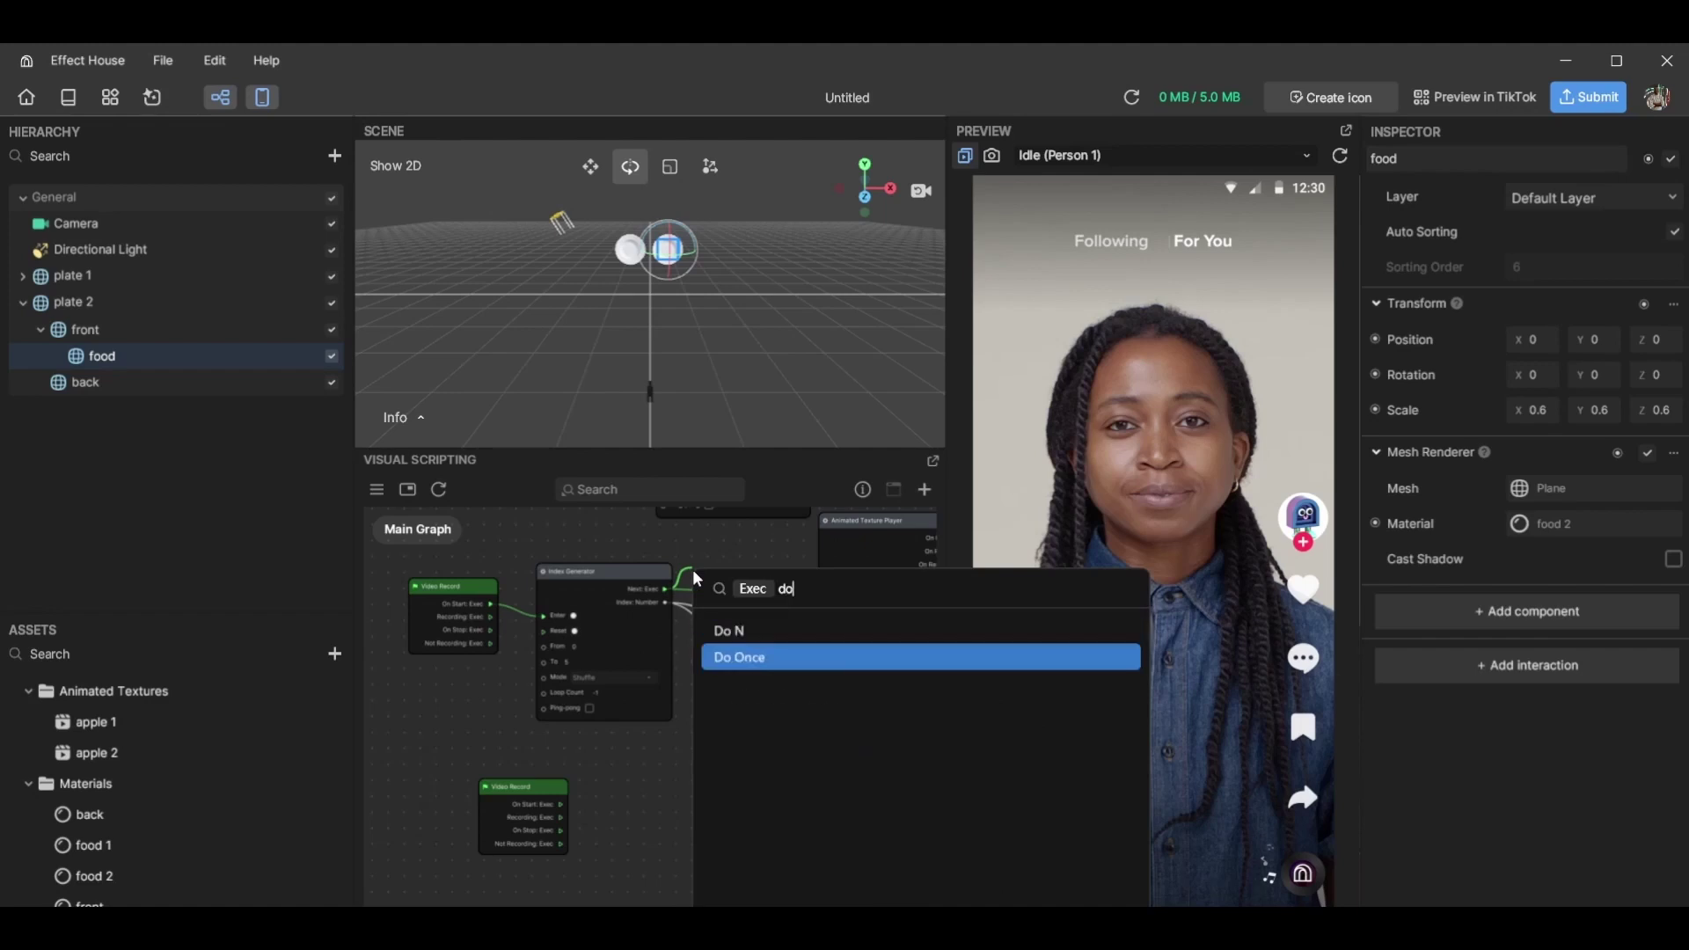
key("Return")
left_click_drag(748, 572, 753, 540)
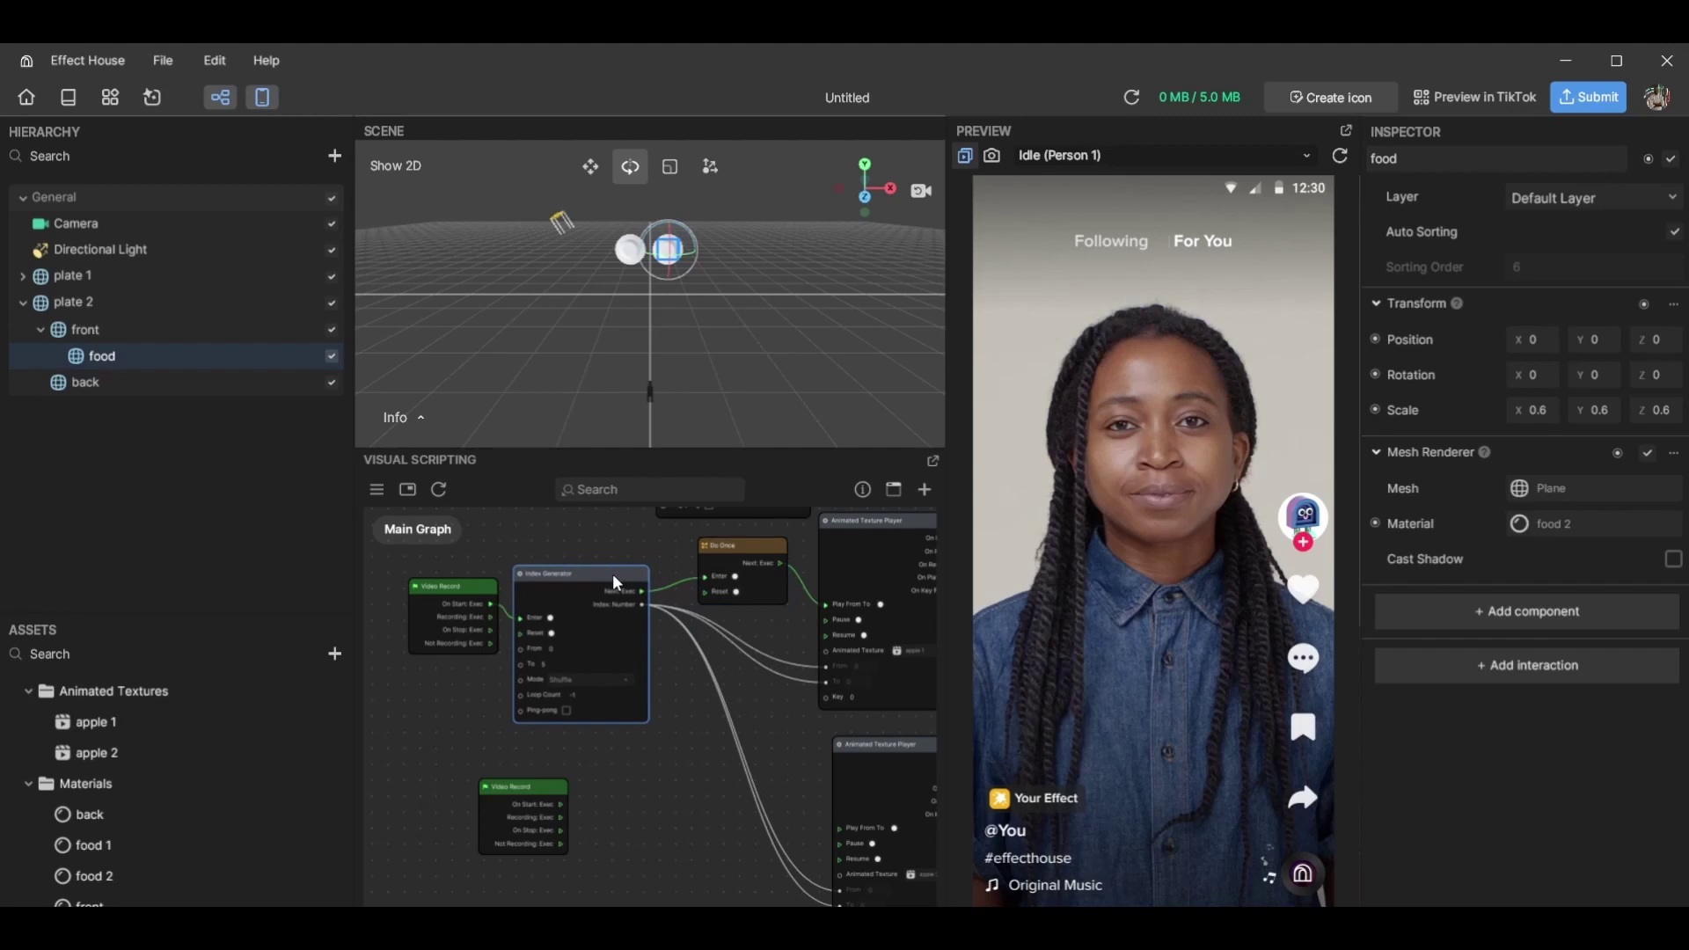
Insert a Sequence node between the Index Generator's Next output and the Do Once node's Enter input
left_click_drag(482, 587, 409, 577)
left_click_drag(578, 579, 617, 557)
type("se")
left_click(698, 625)
Space out the Sequence, Do Once and apple 1 Animated Texture Player nodes
left_click_drag(725, 553, 872, 537)
scroll(764, 644, "right", 2)
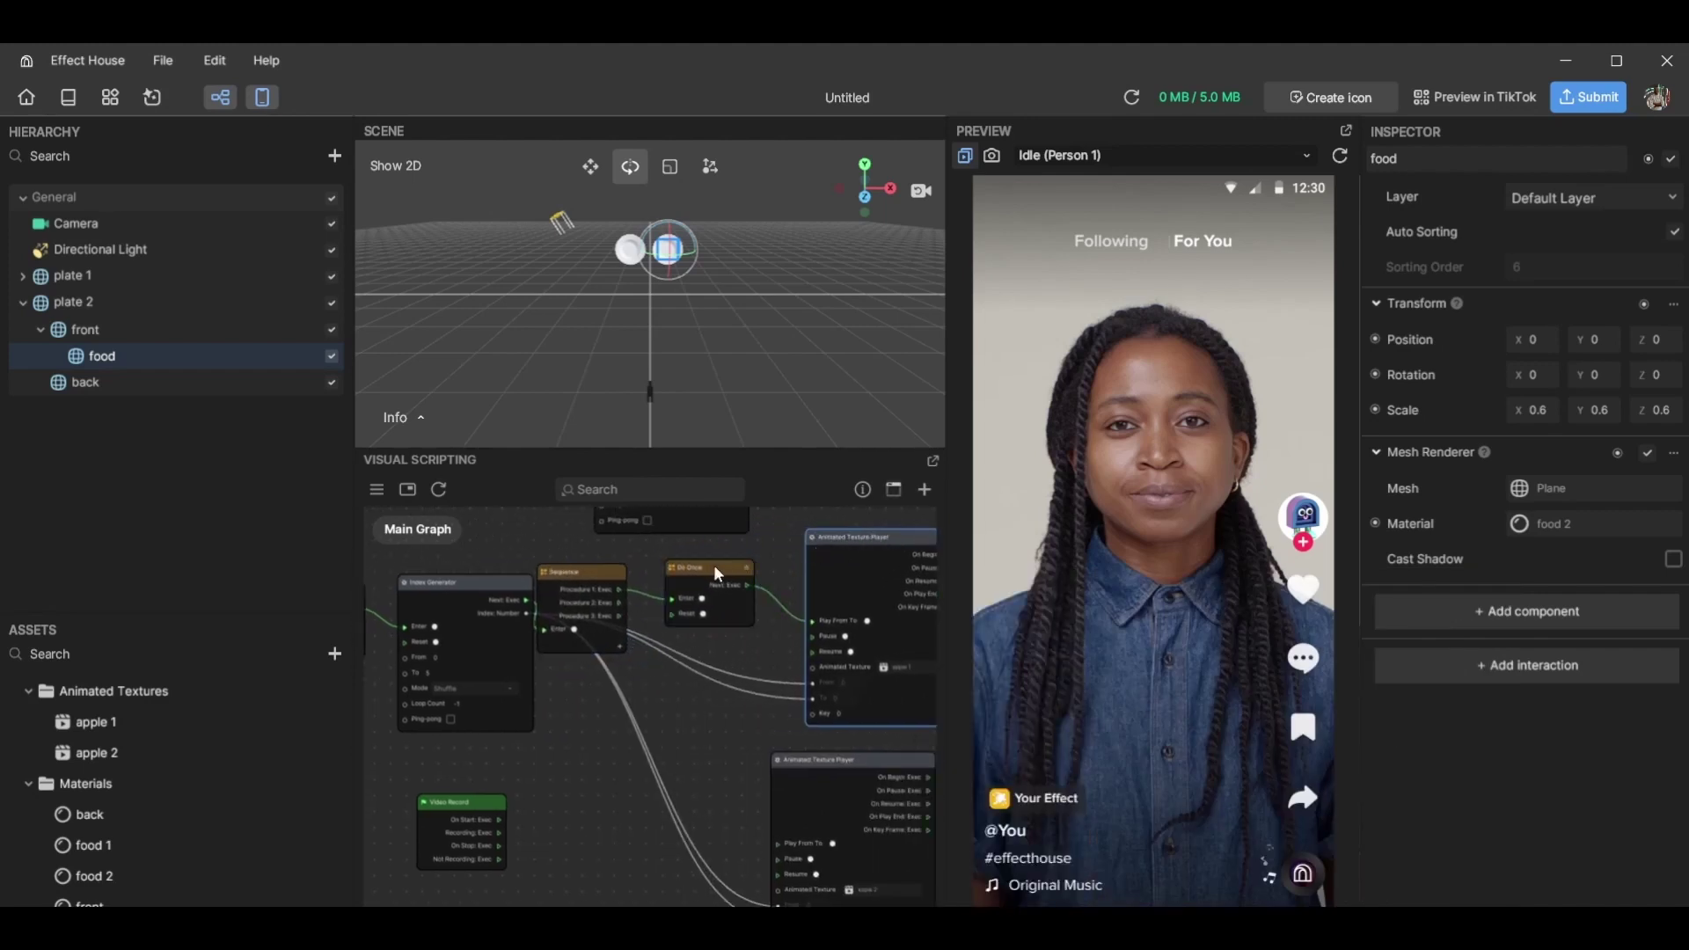
left_click_drag(718, 575, 725, 577)
left_click_drag(605, 588, 628, 582)
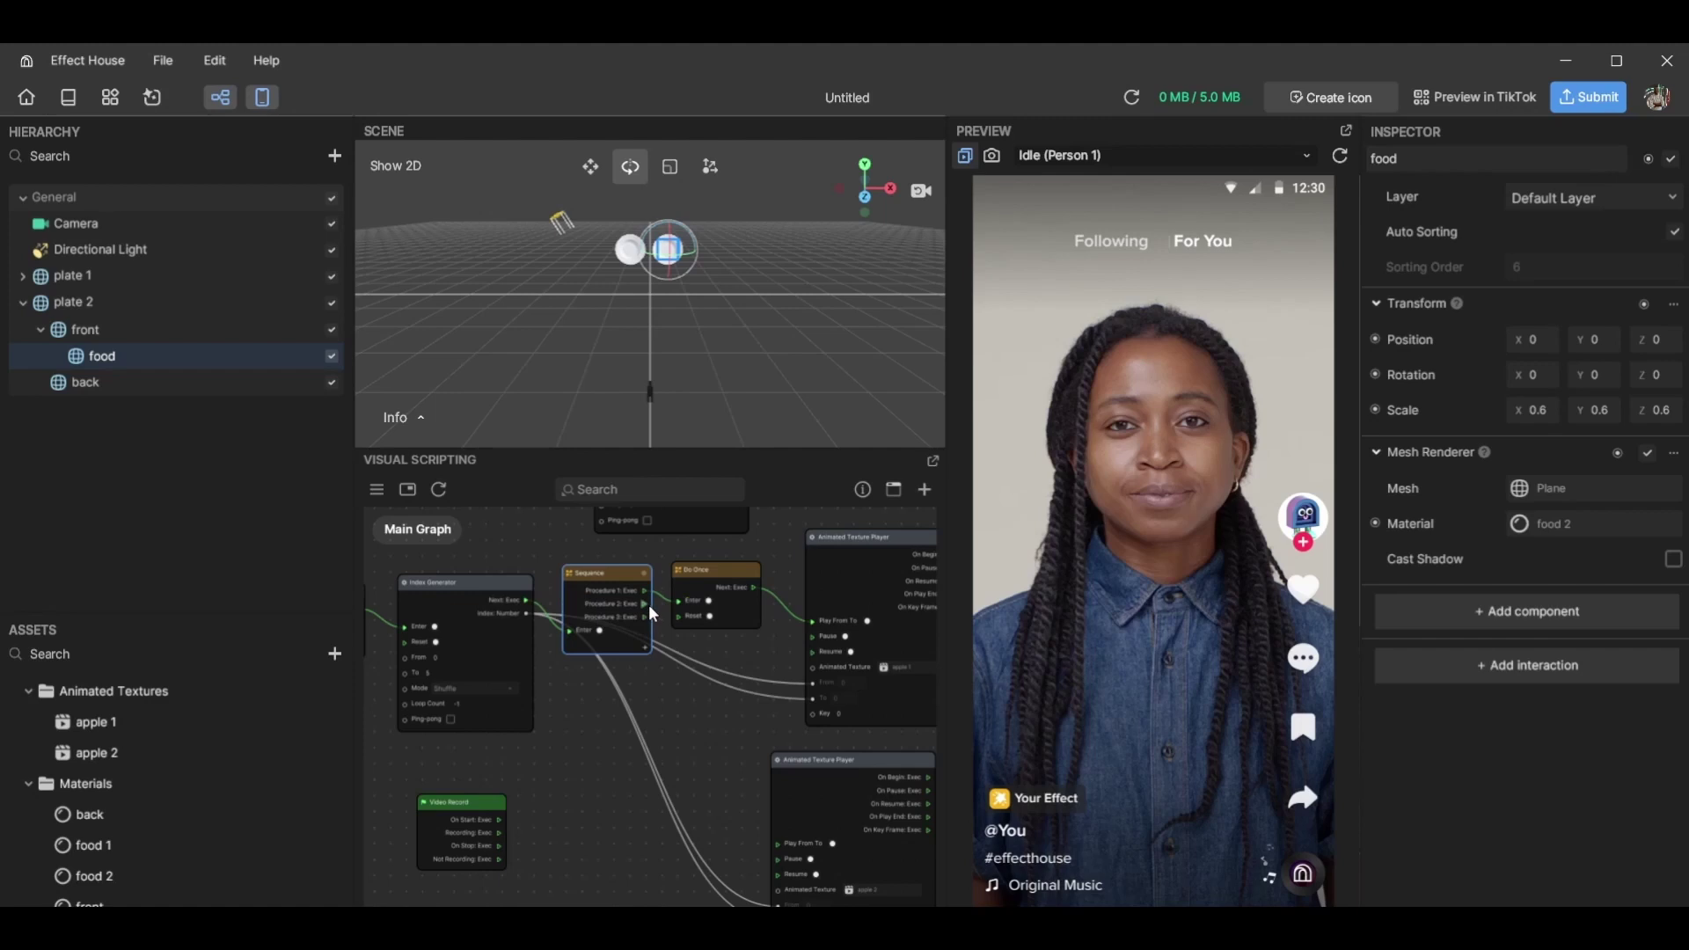
Insert a Do N node between the Sequence's Procedure 2 output and the apple 2 Animated Texture Player's Play From To input
middle_click_drag(594, 743, 640, 752)
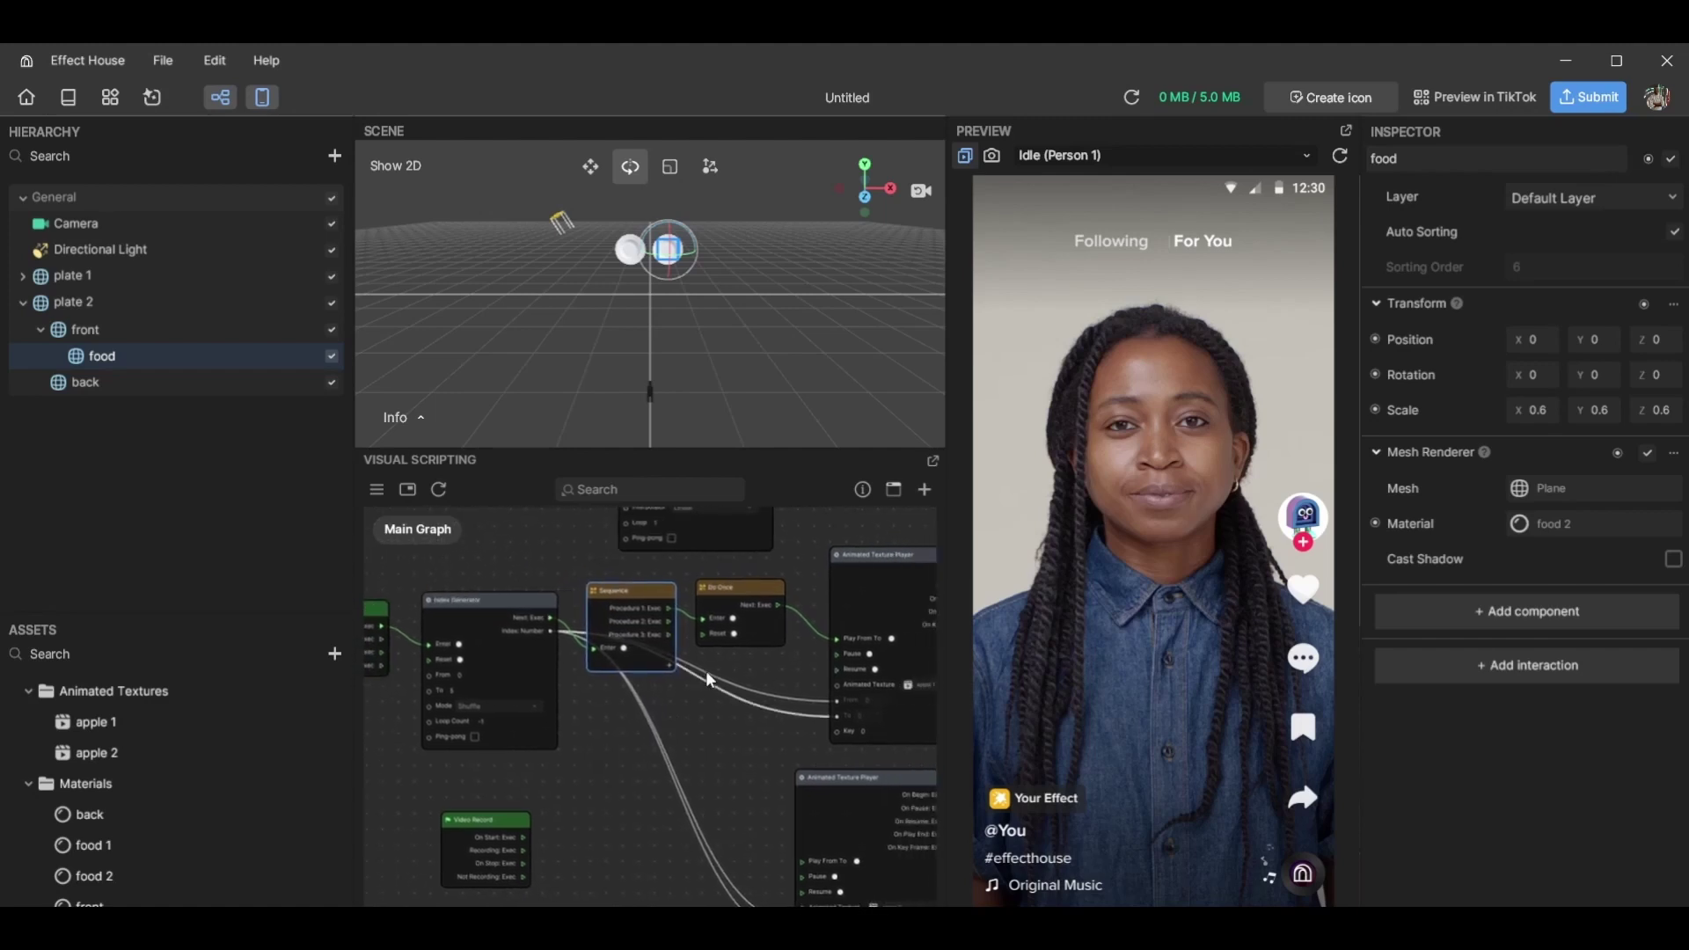
left_click_drag(671, 626, 693, 853)
type("do")
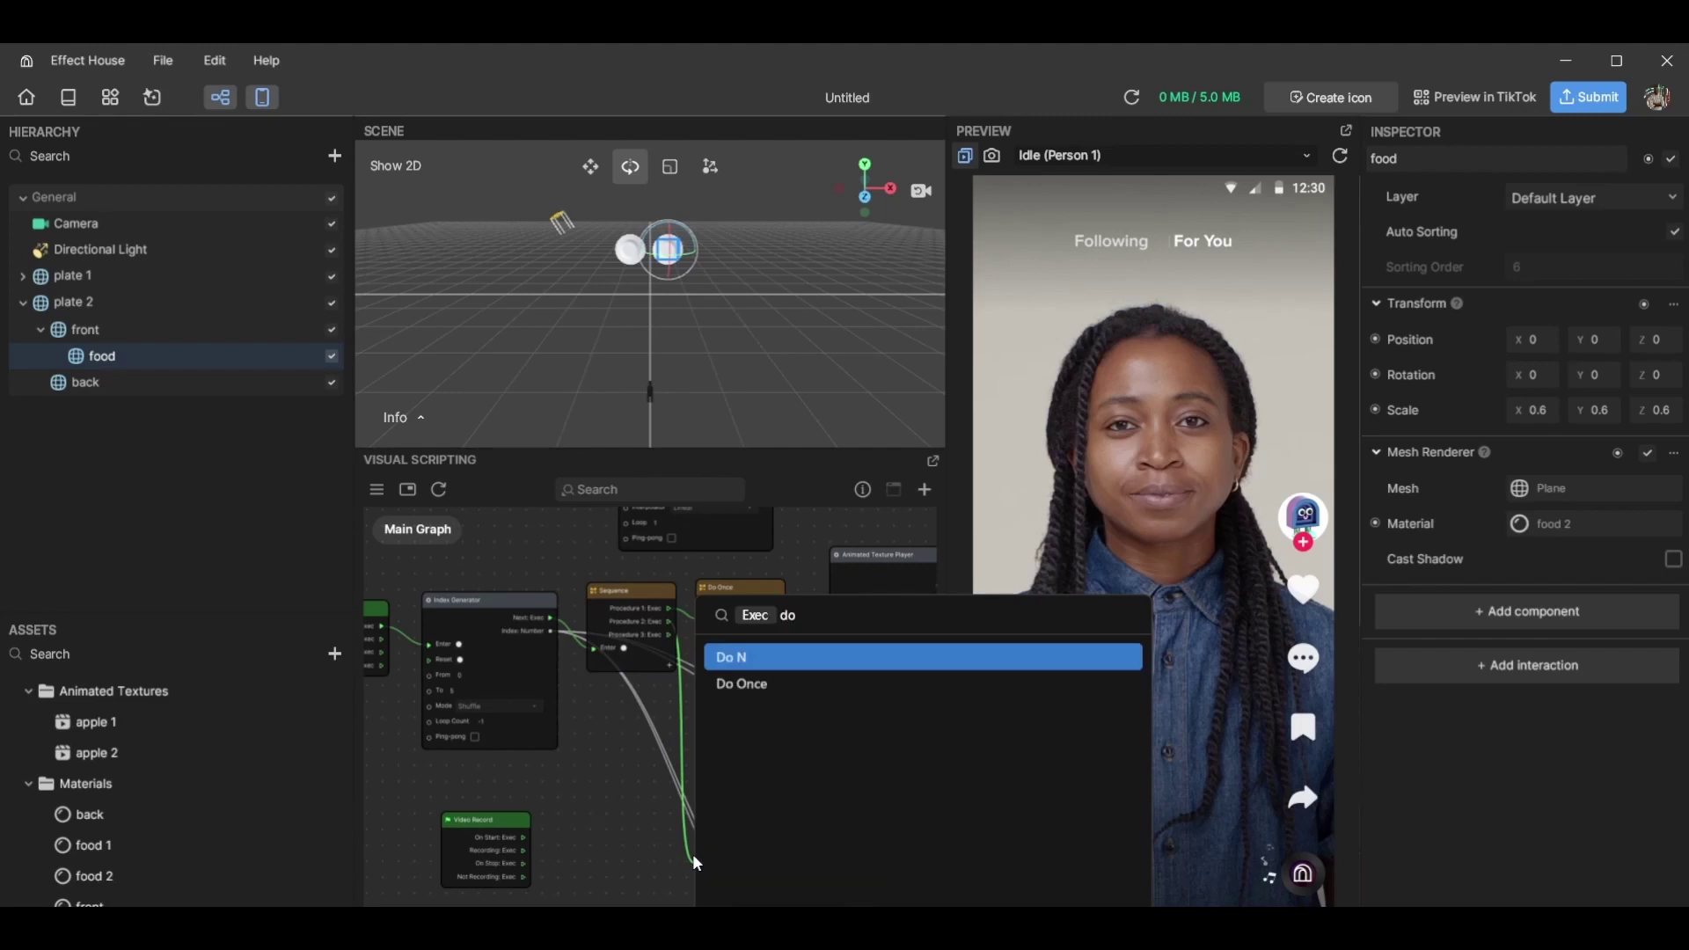
key("Return")
left_click_drag(729, 831, 721, 815)
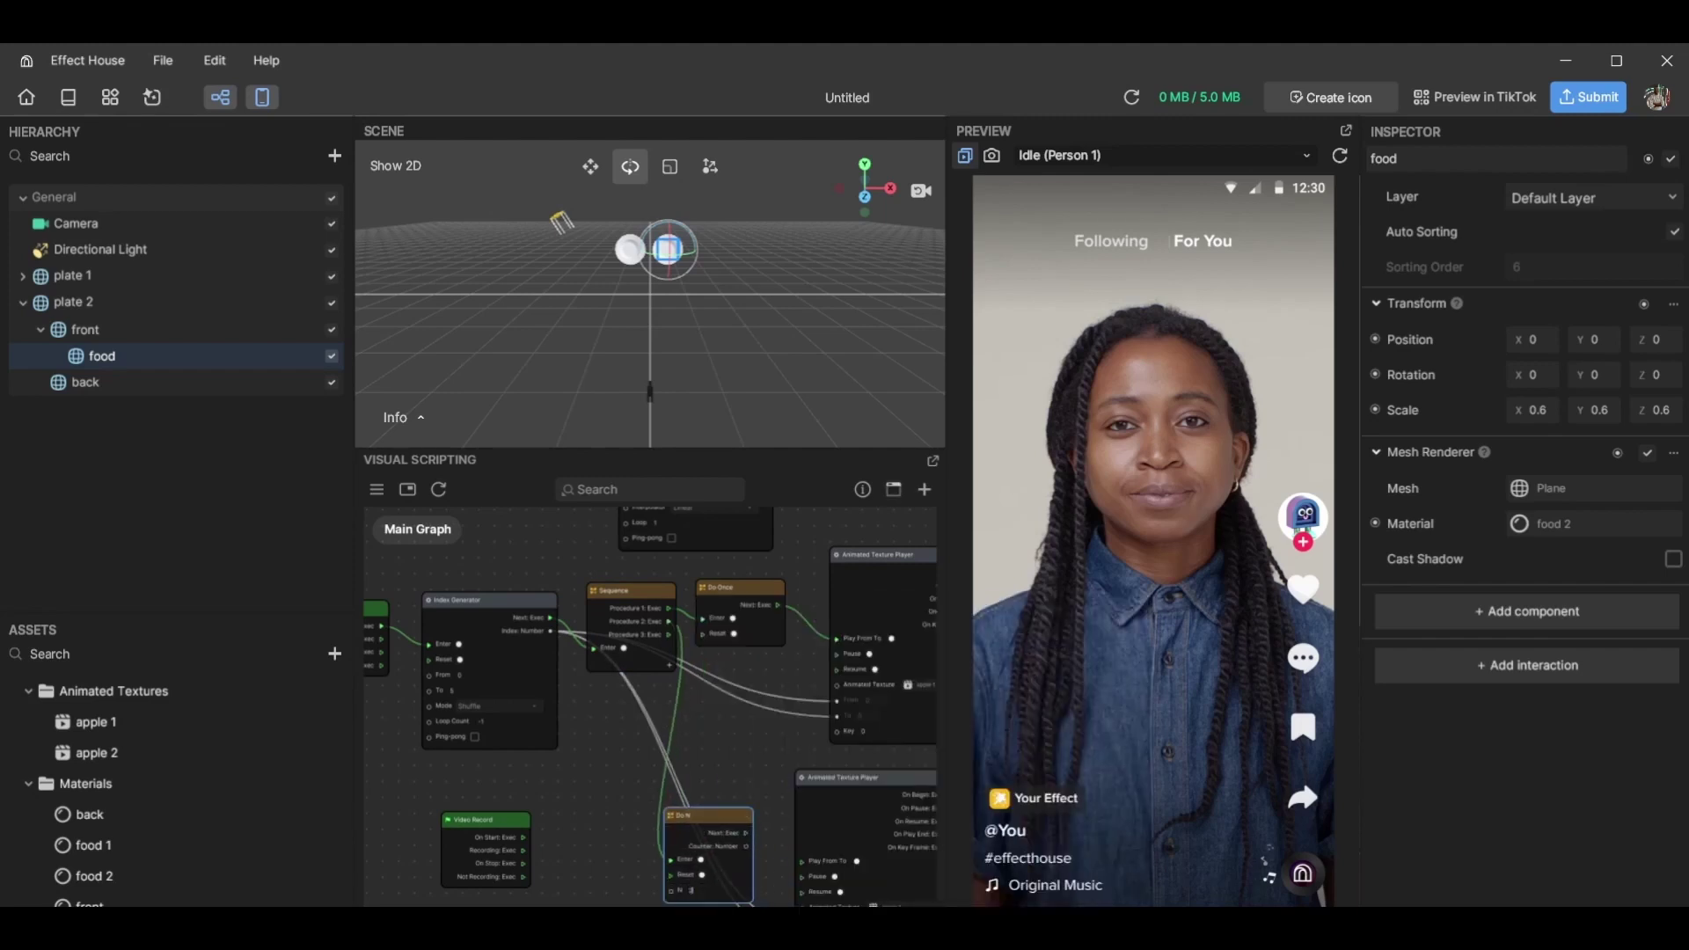
left_click_drag(745, 833, 800, 860)
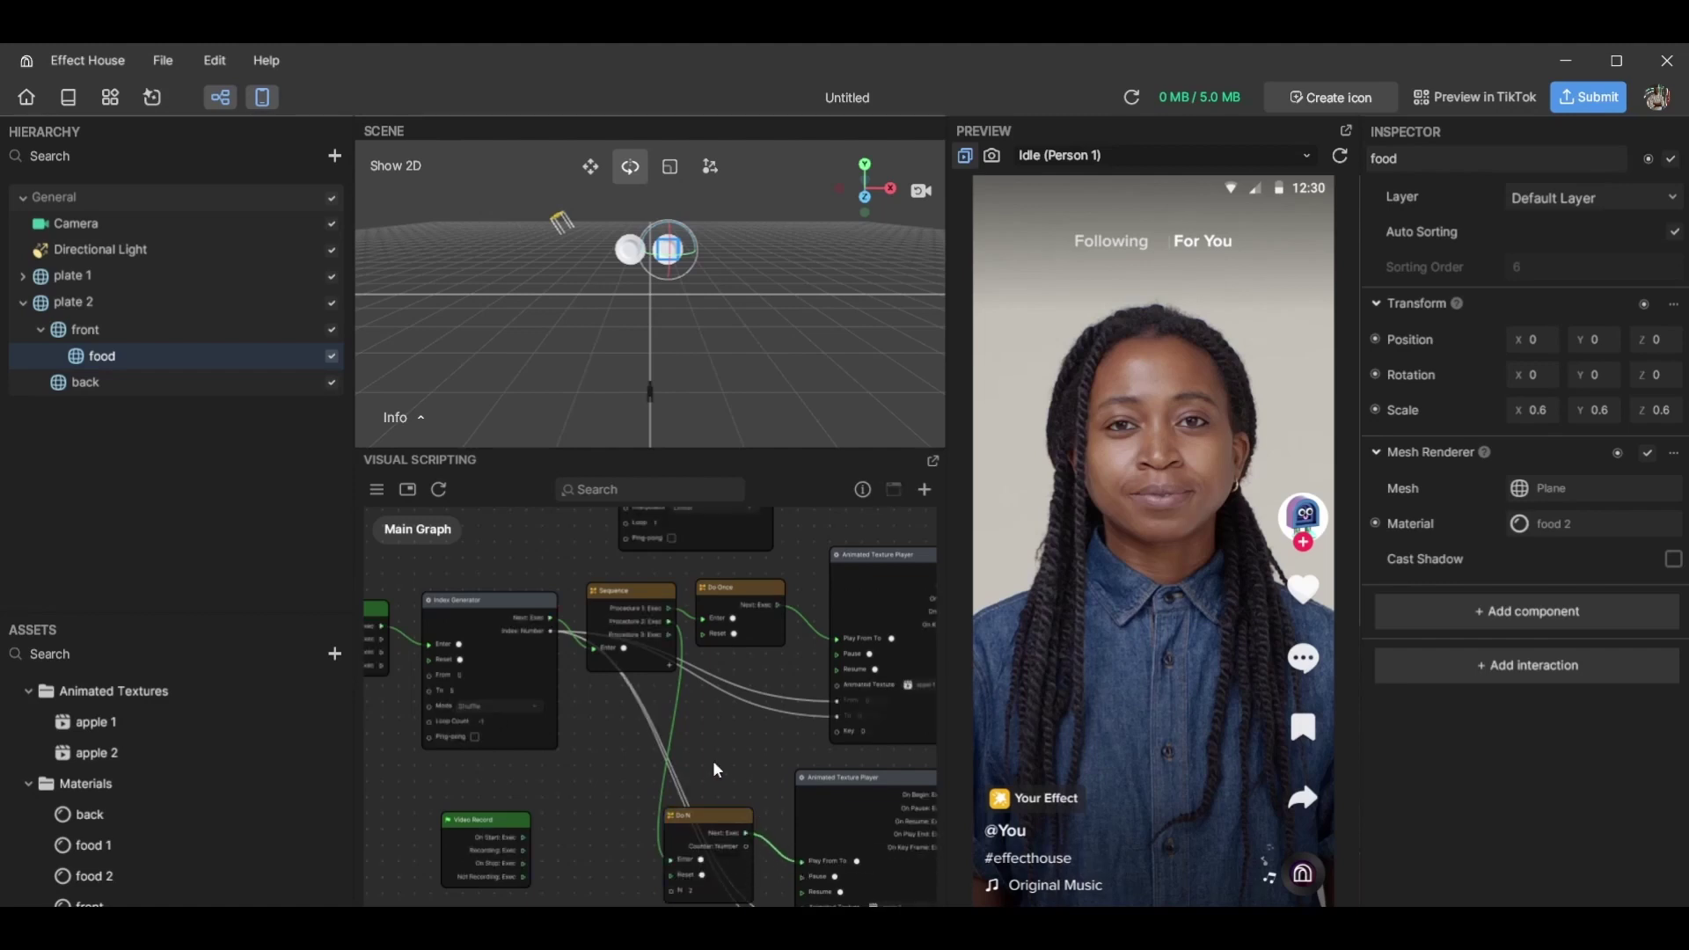
Insert a For Loop node with an upper limit of 2 between Video Record's On Start output and the Index Generator's Enter input
scroll(724, 750, "down", 2)
scroll(712, 677, "up", 3)
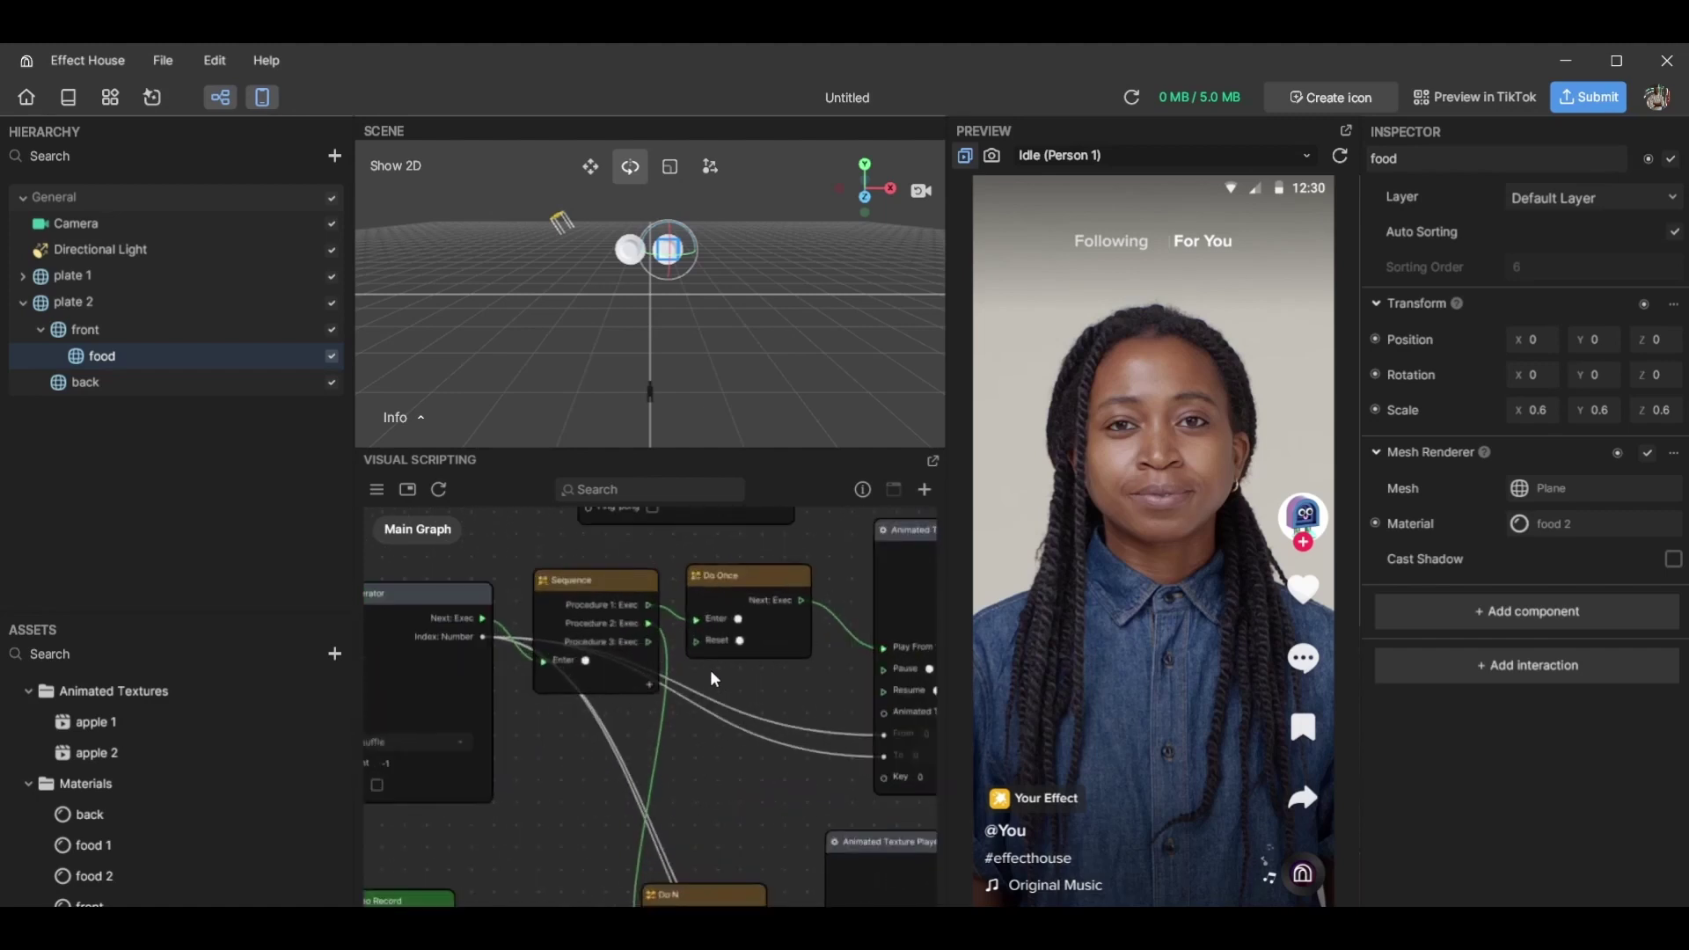
middle_click_drag(588, 792, 853, 832)
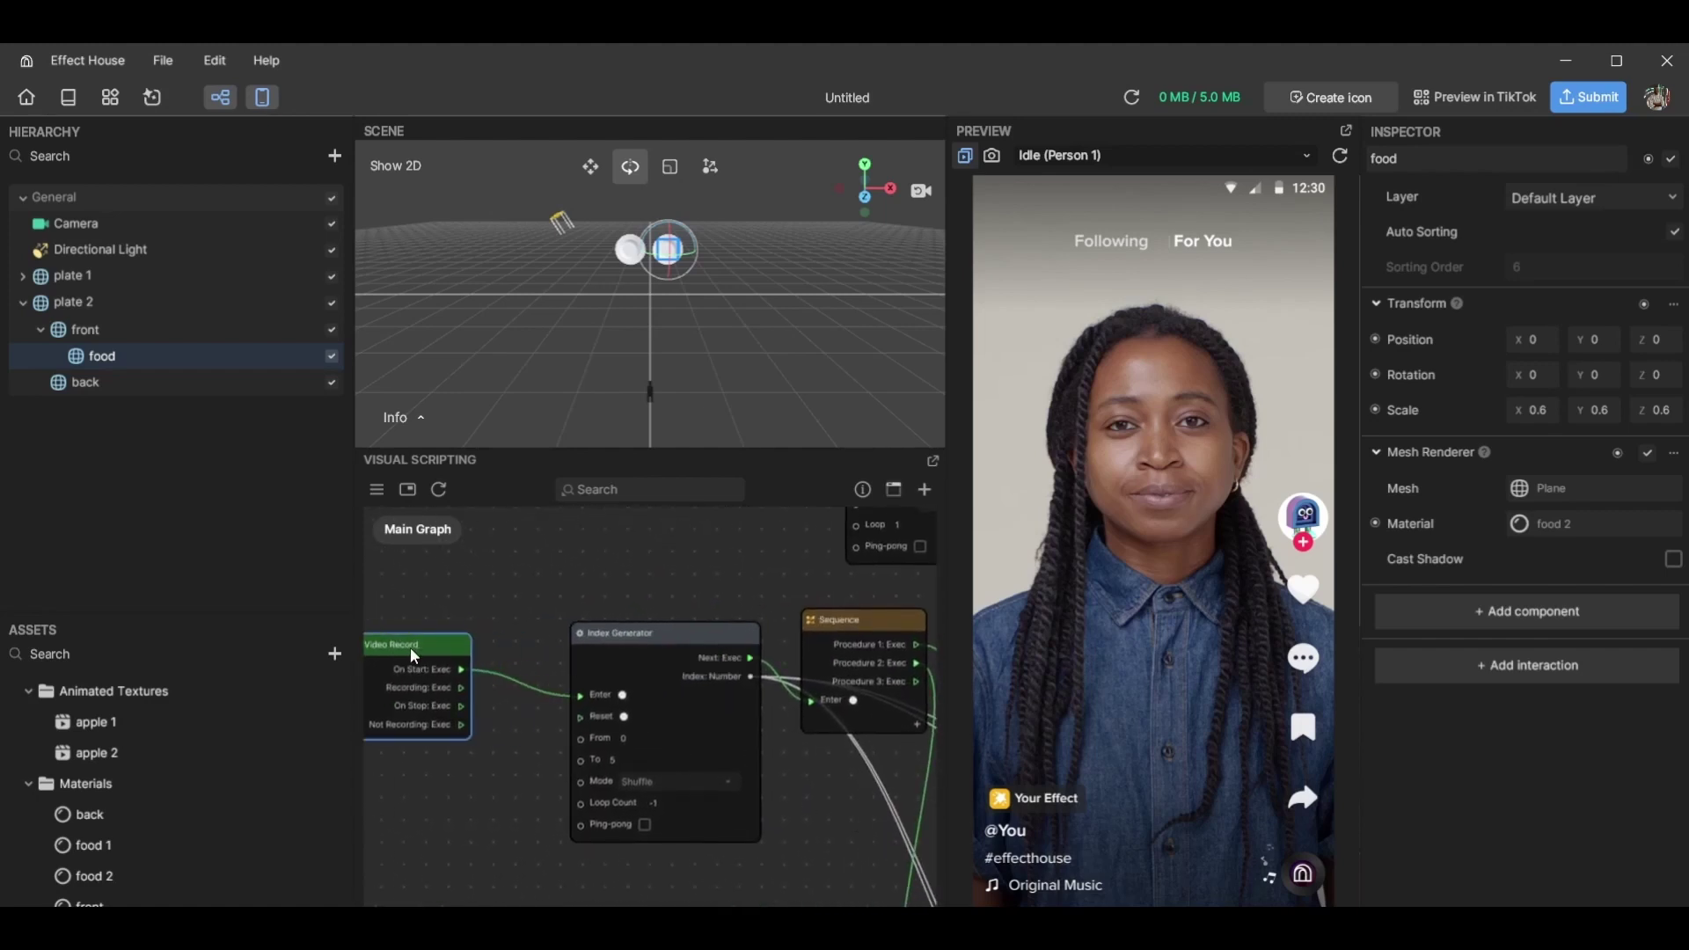
middle_click_drag(434, 639, 635, 660)
left_click_drag(635, 660, 581, 648)
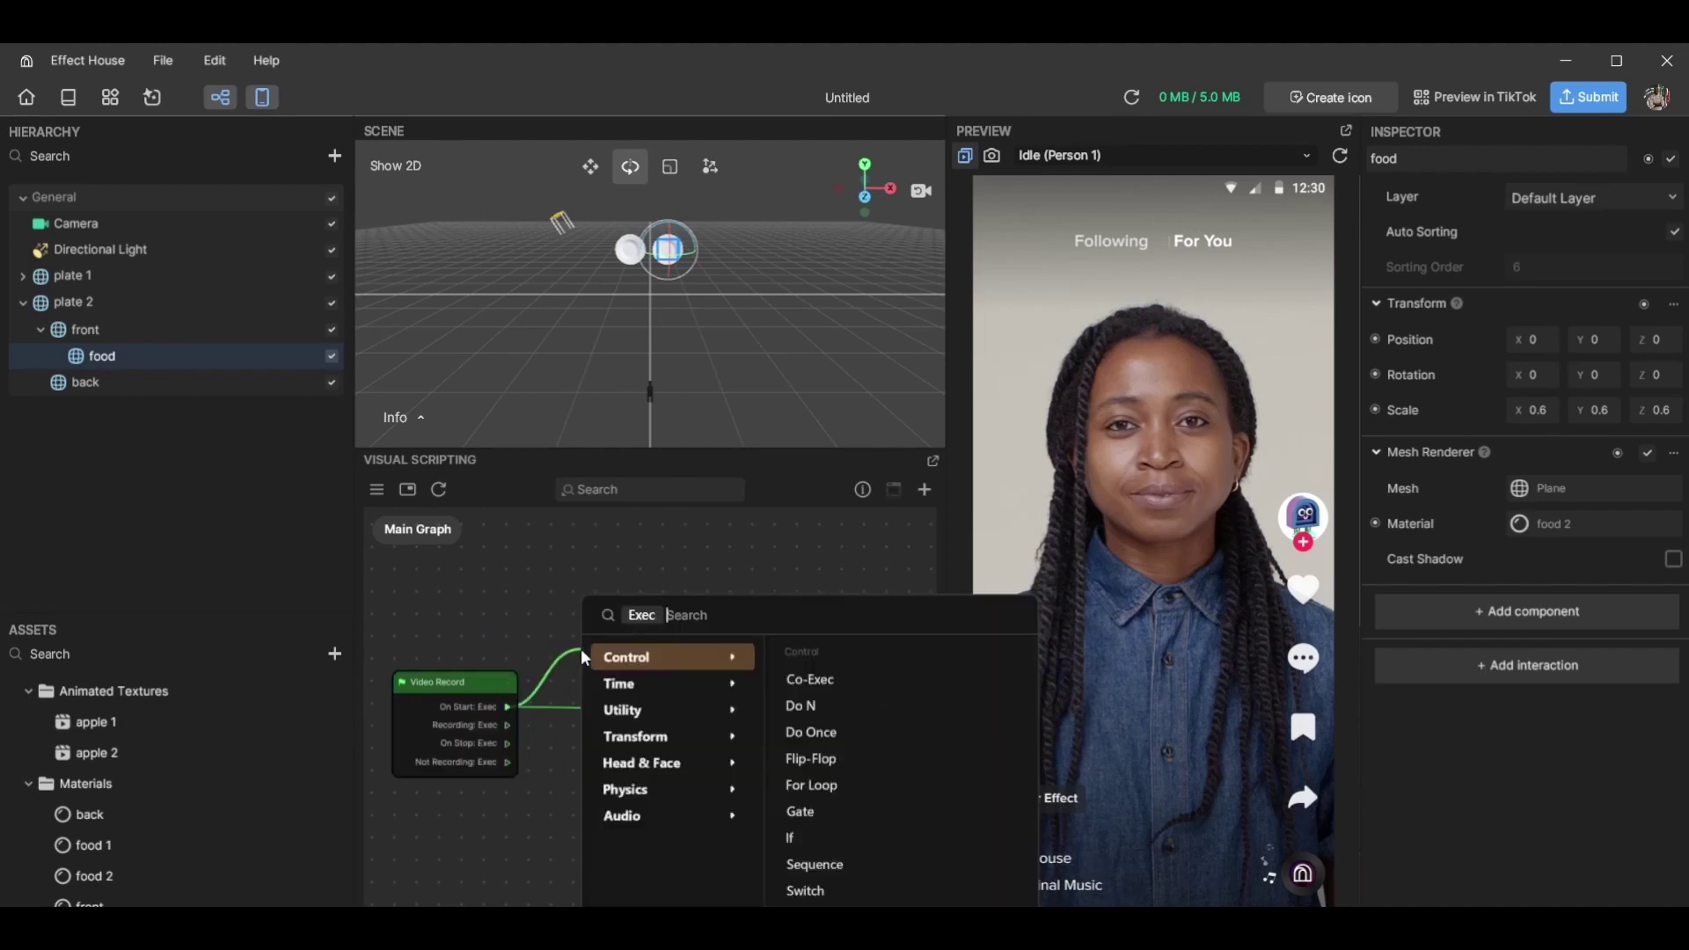
type("for")
key("Return")
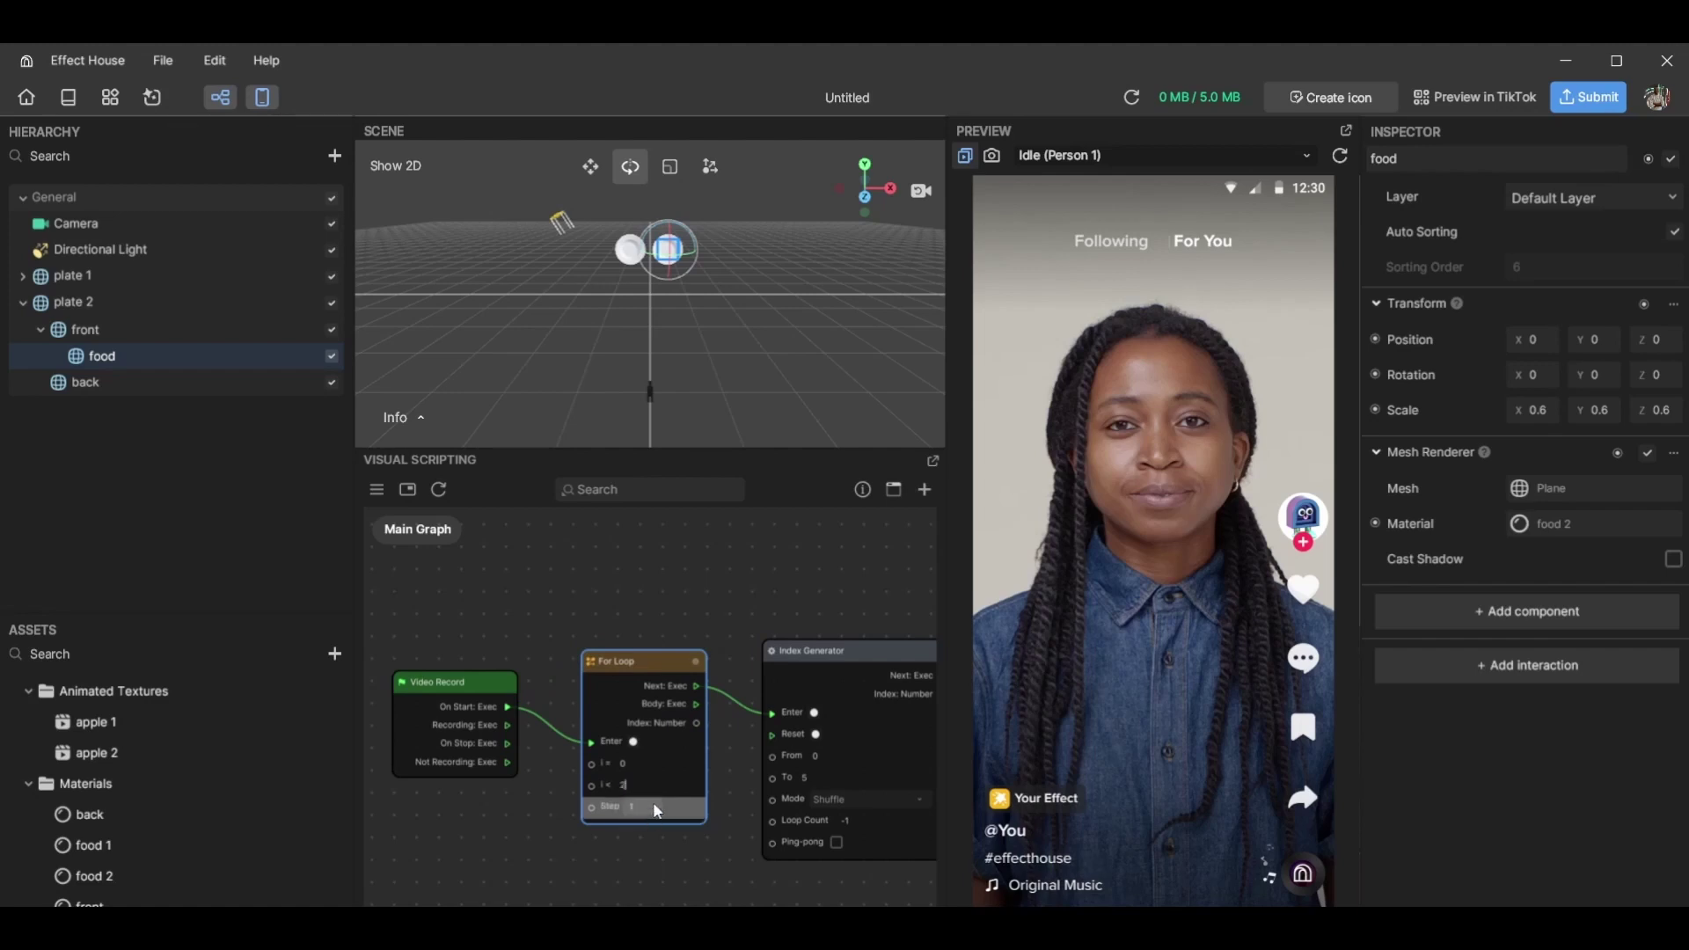
type("2")
left_click(716, 586)
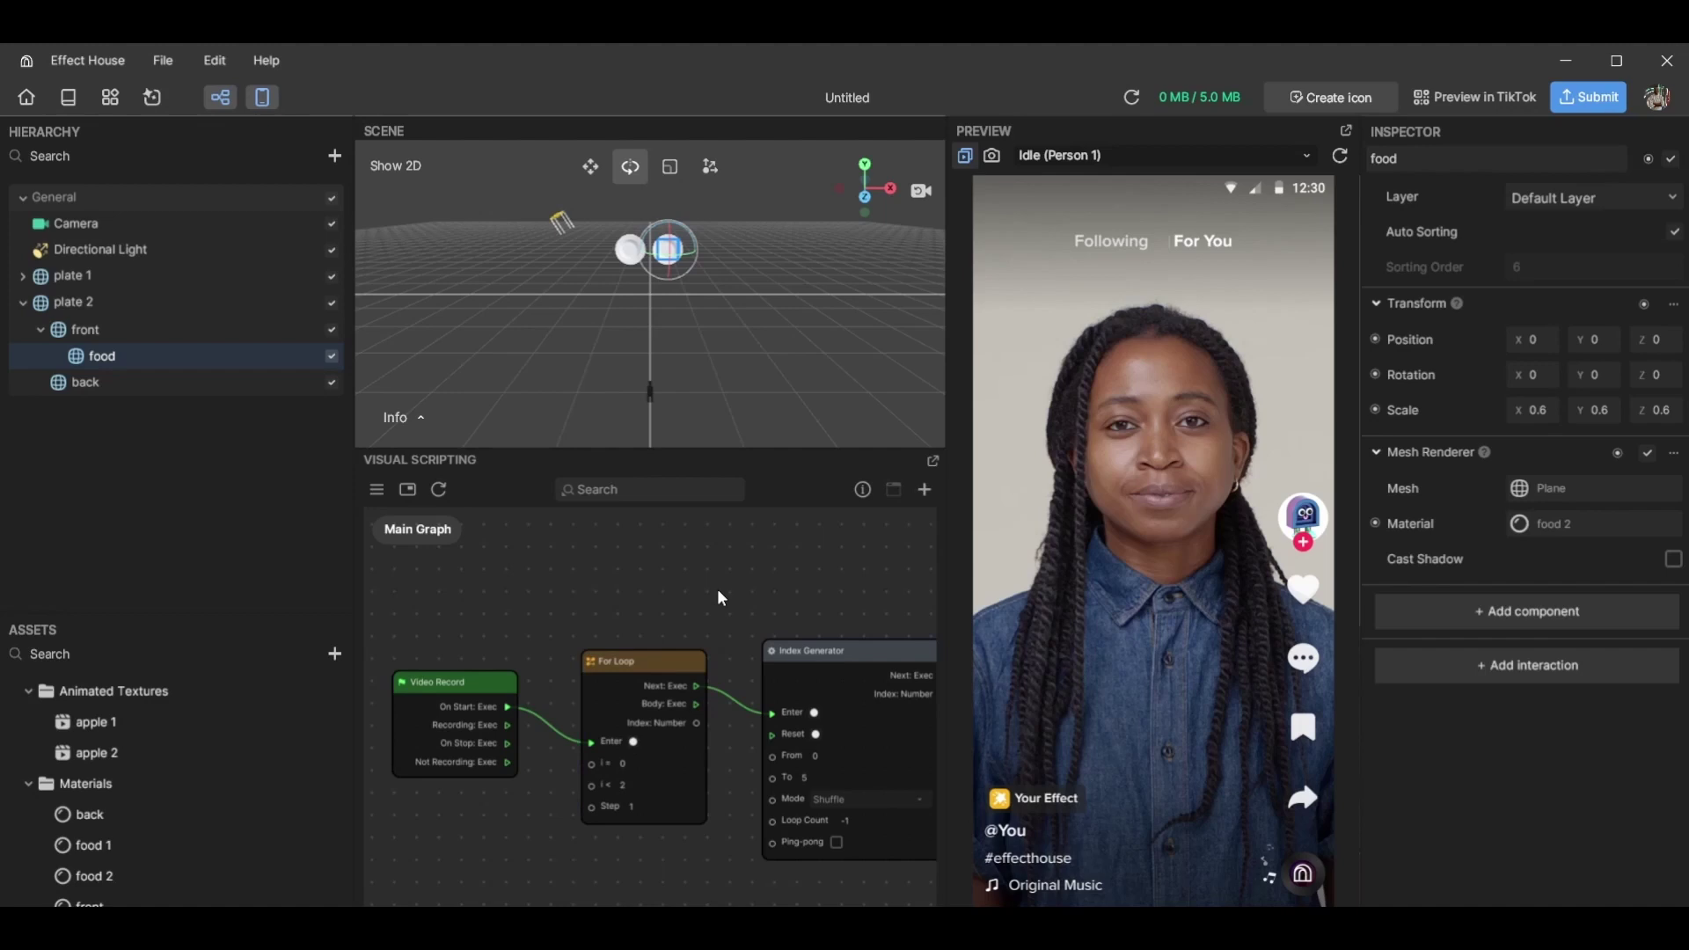
Connect the For Loop's Body output to the Index Generator's Enter input in place of its Next output, and restart the preview
scroll(725, 611, "down", 3)
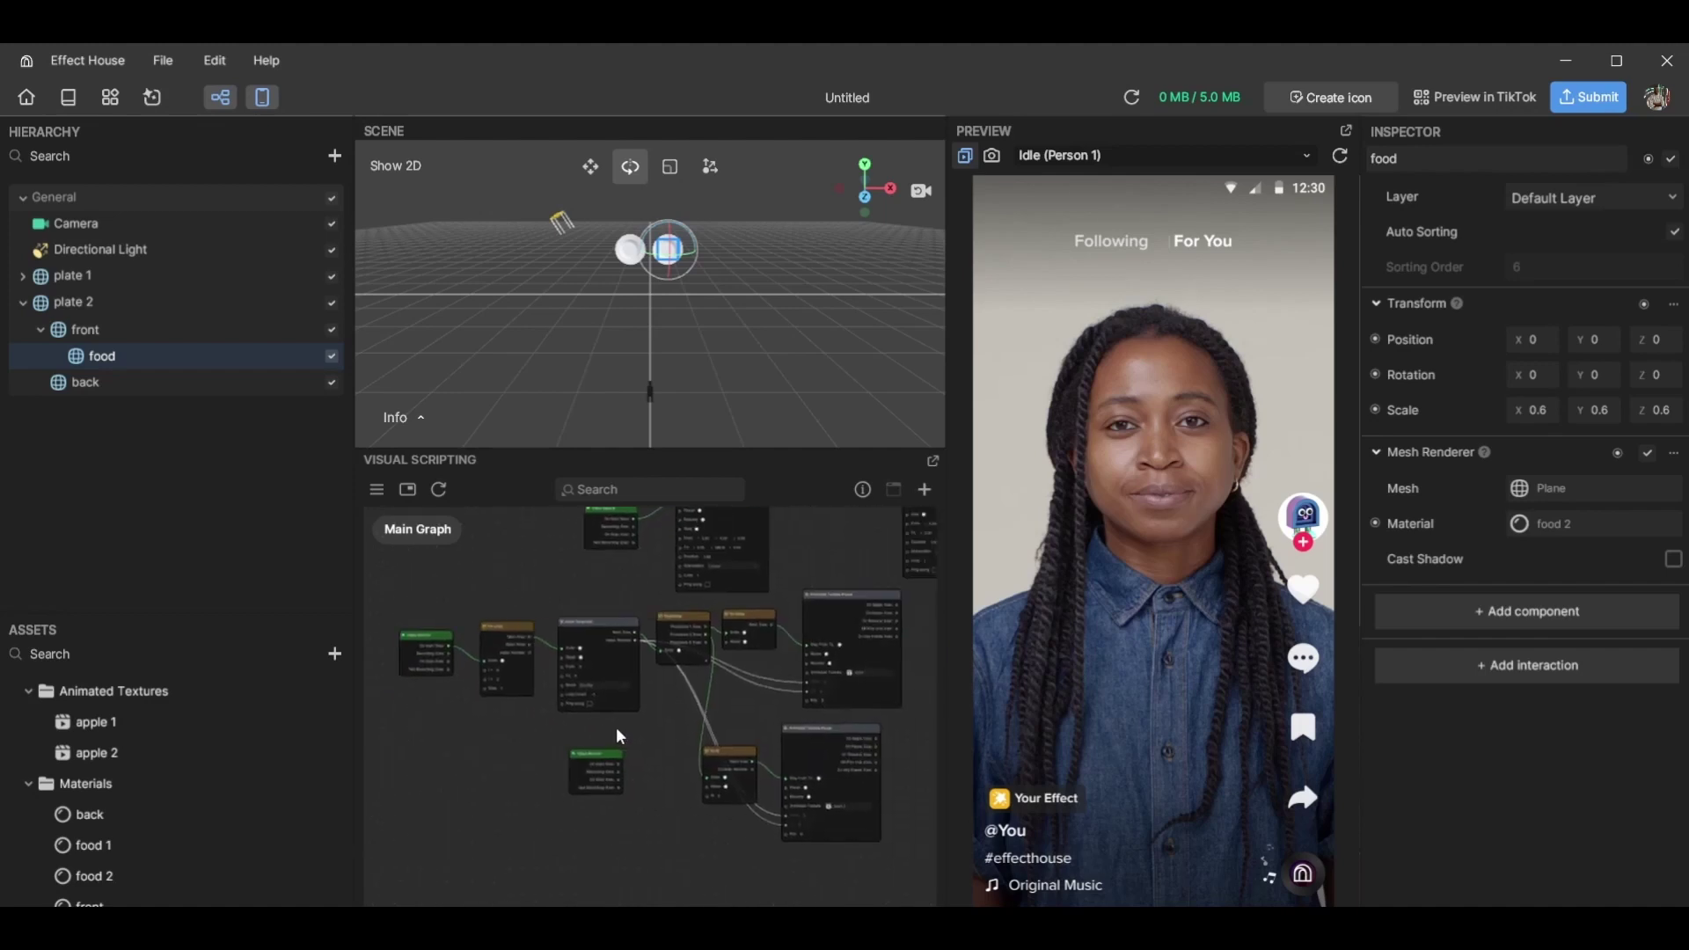
scroll(669, 734, "right", 1)
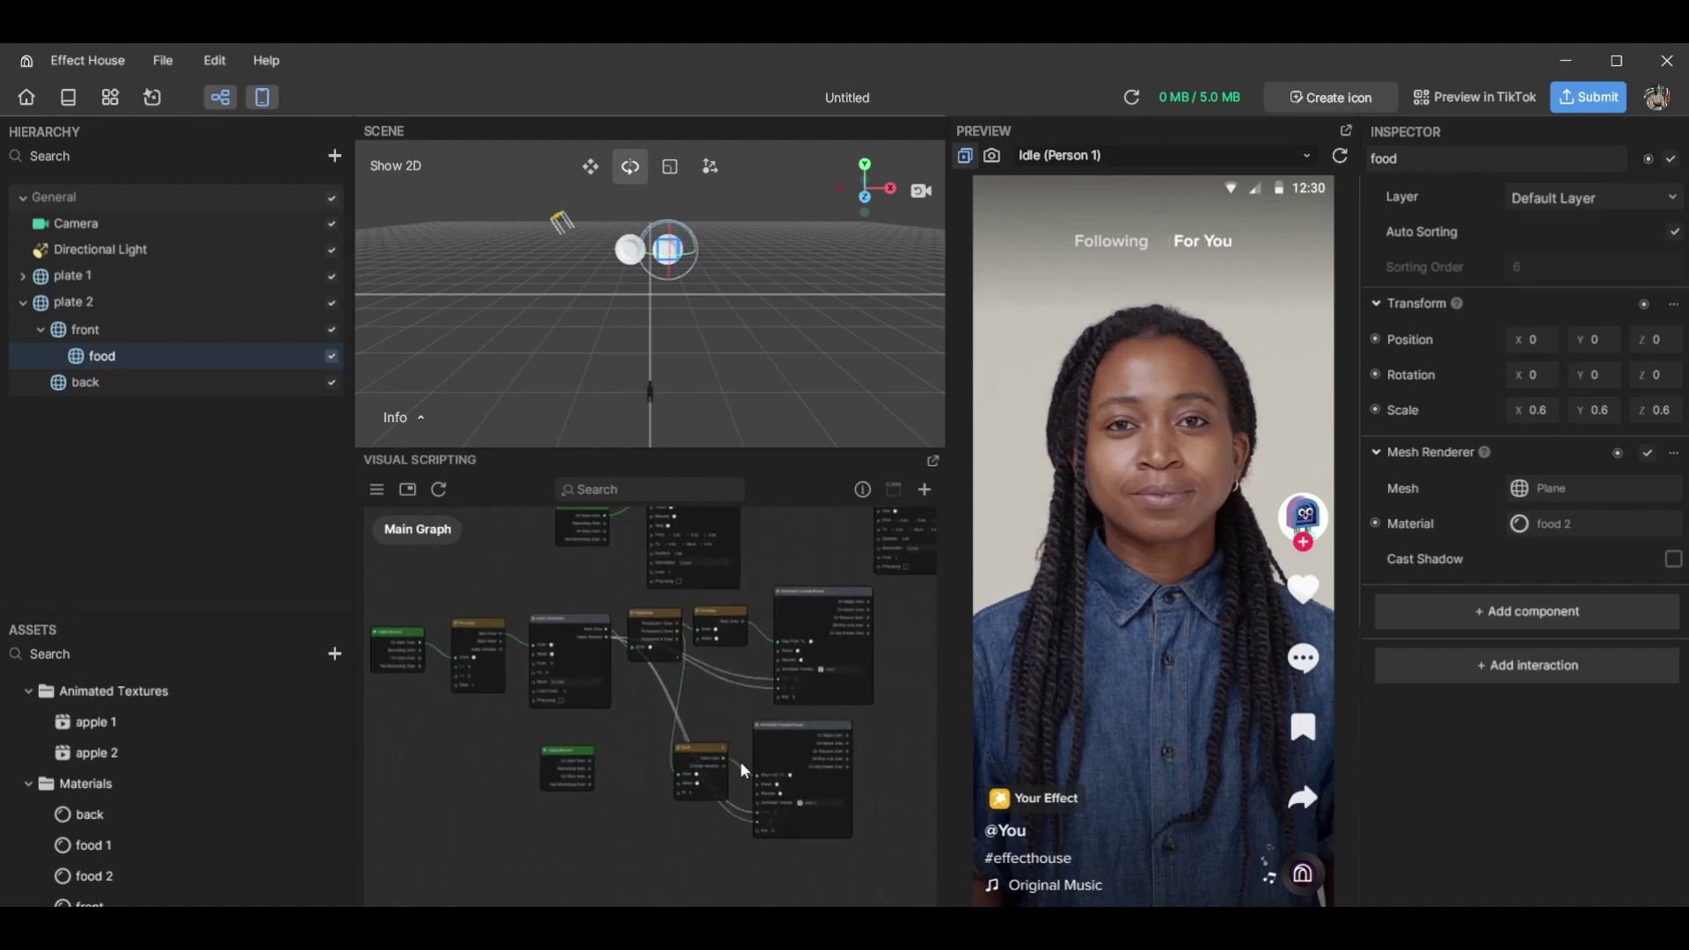
scroll(745, 766, "up", 3)
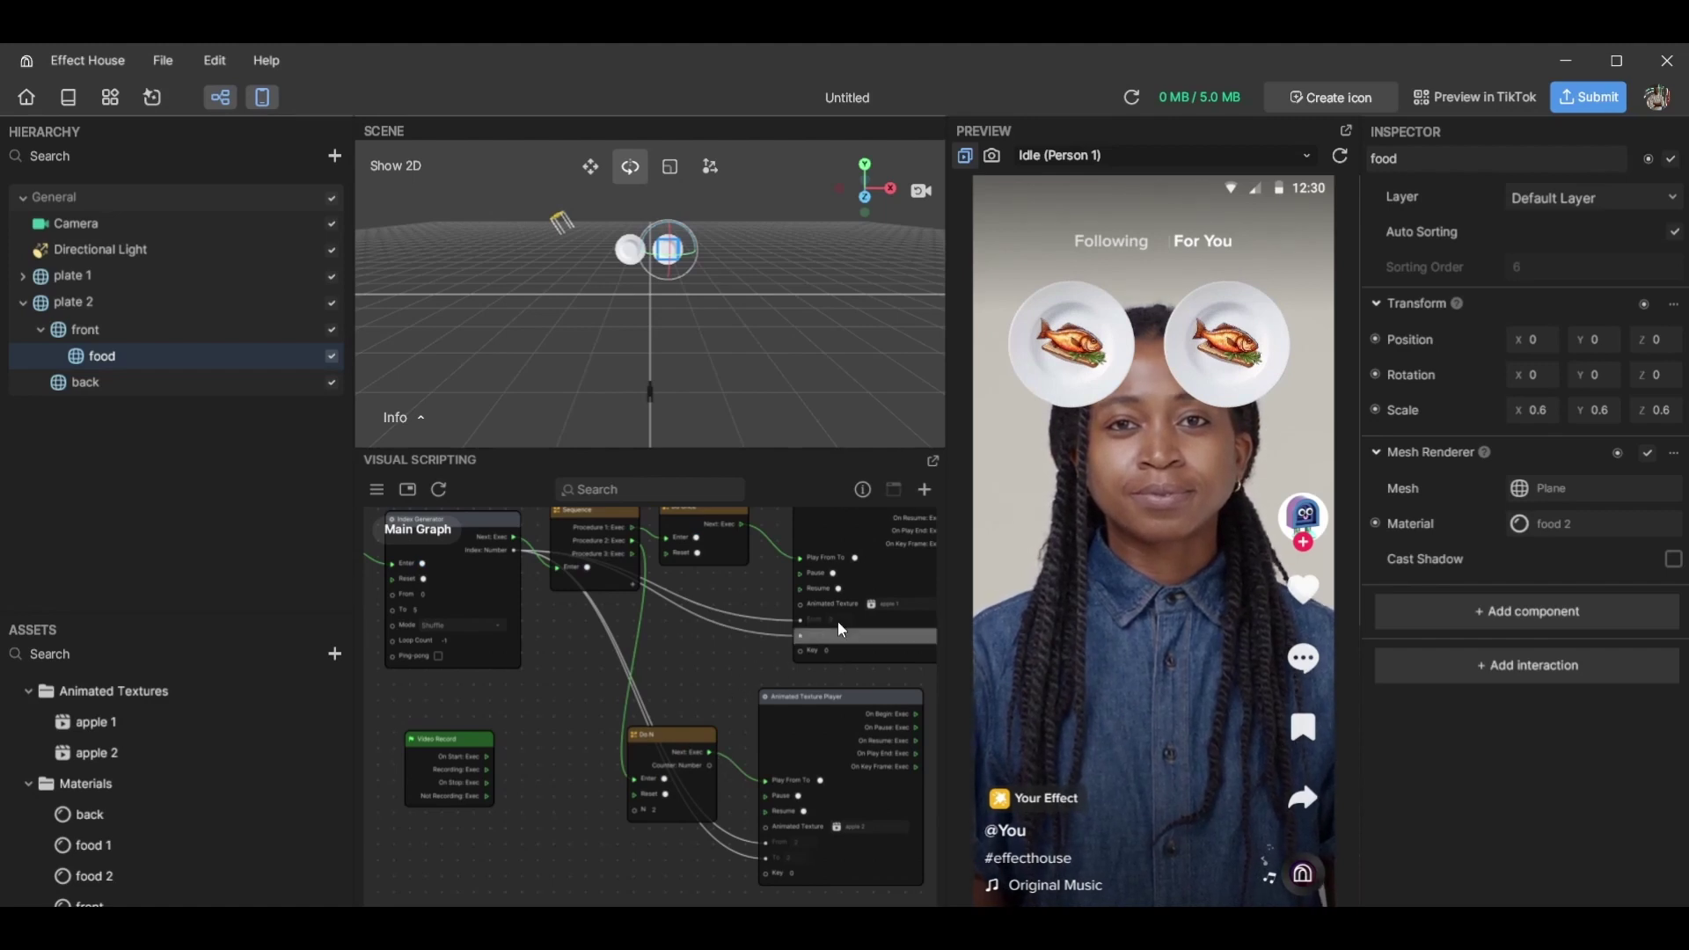
middle_click_drag(559, 634, 771, 781)
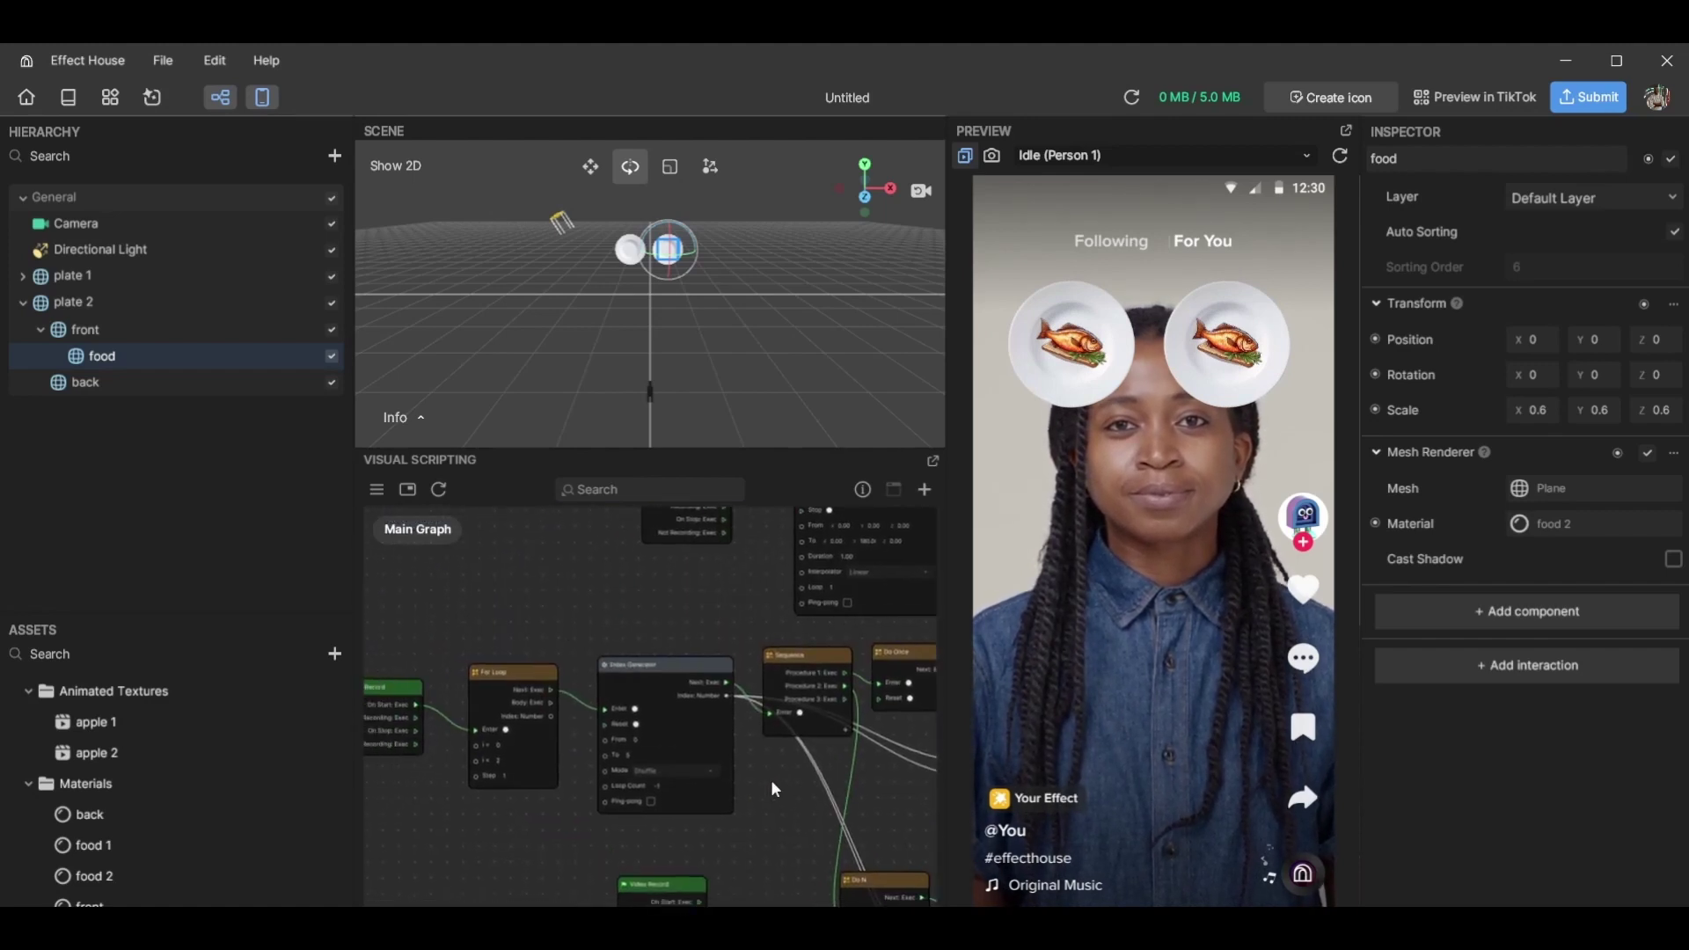
scroll(511, 709, "up", 3)
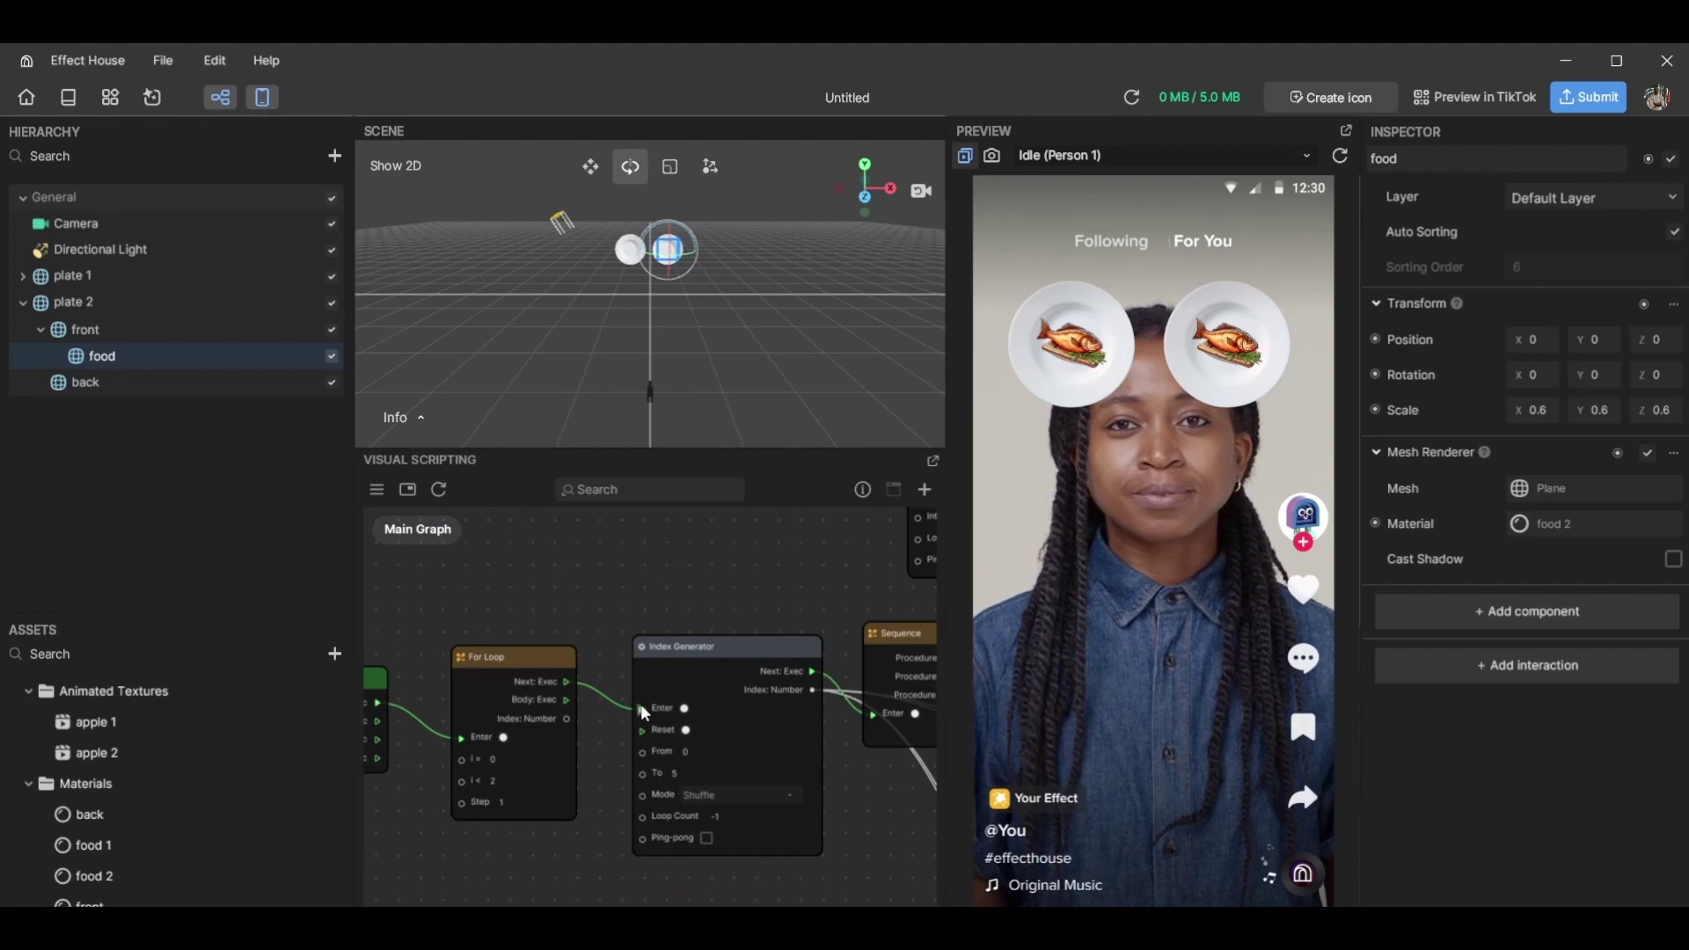
left_click_drag(567, 682, 601, 580)
left_click(587, 723)
left_click_drag(566, 699, 641, 709)
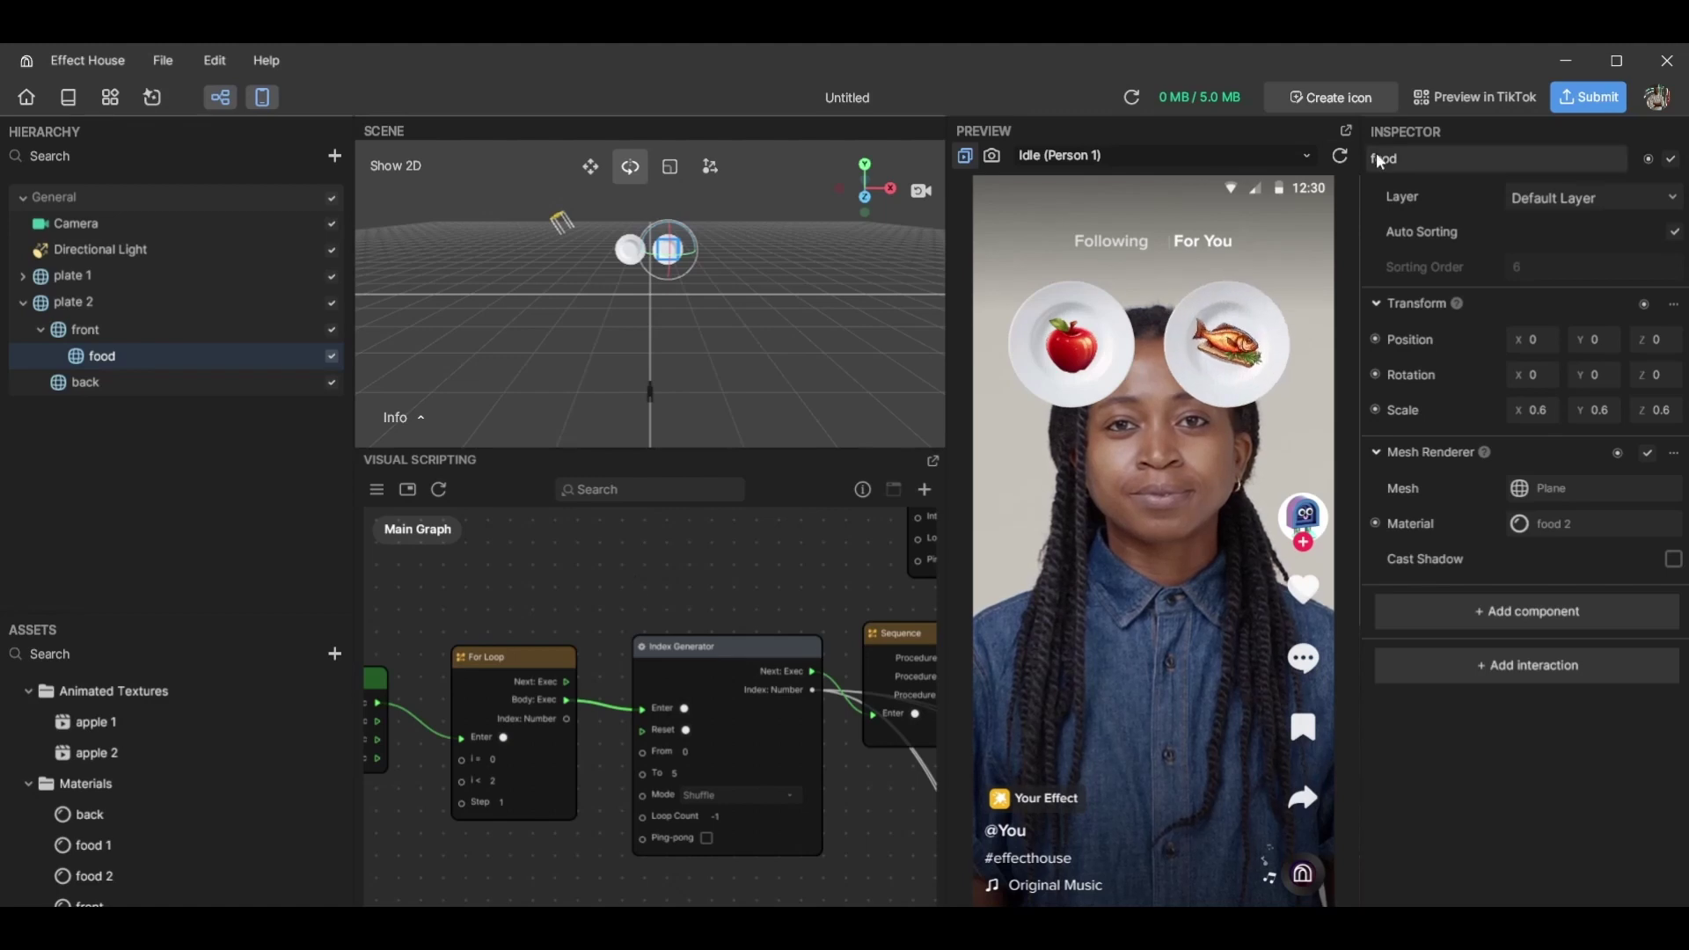
left_click(1341, 157)
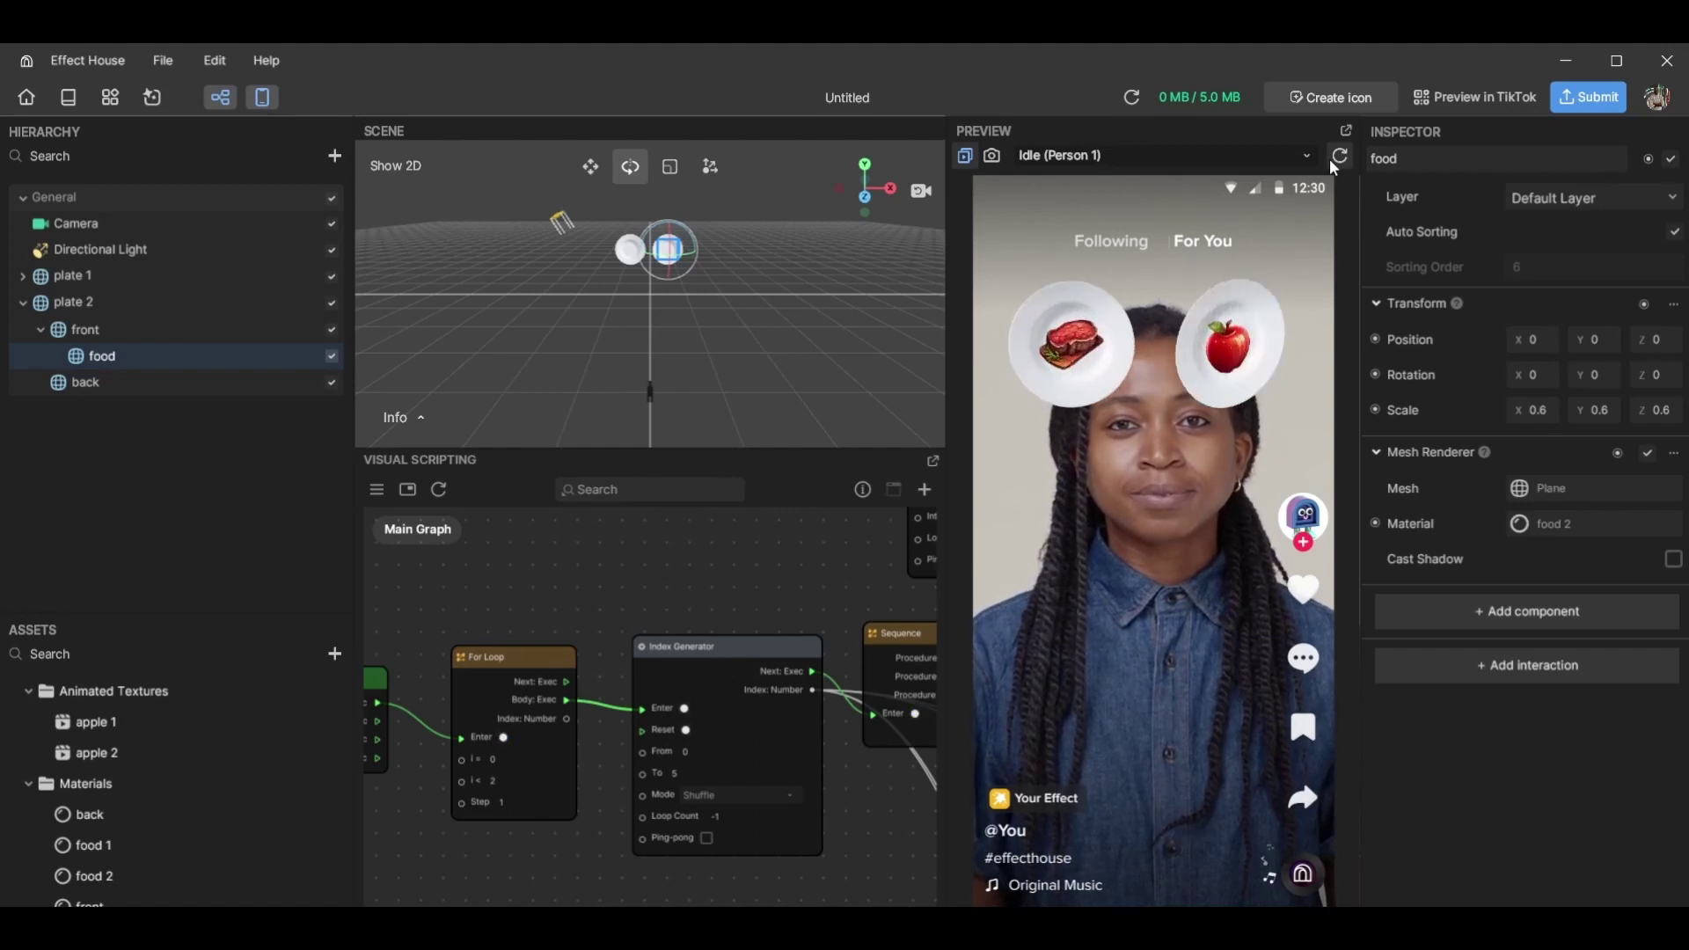
Move the unconnected Video Record node away from the food shuffling nodes
scroll(599, 601, "down", 5)
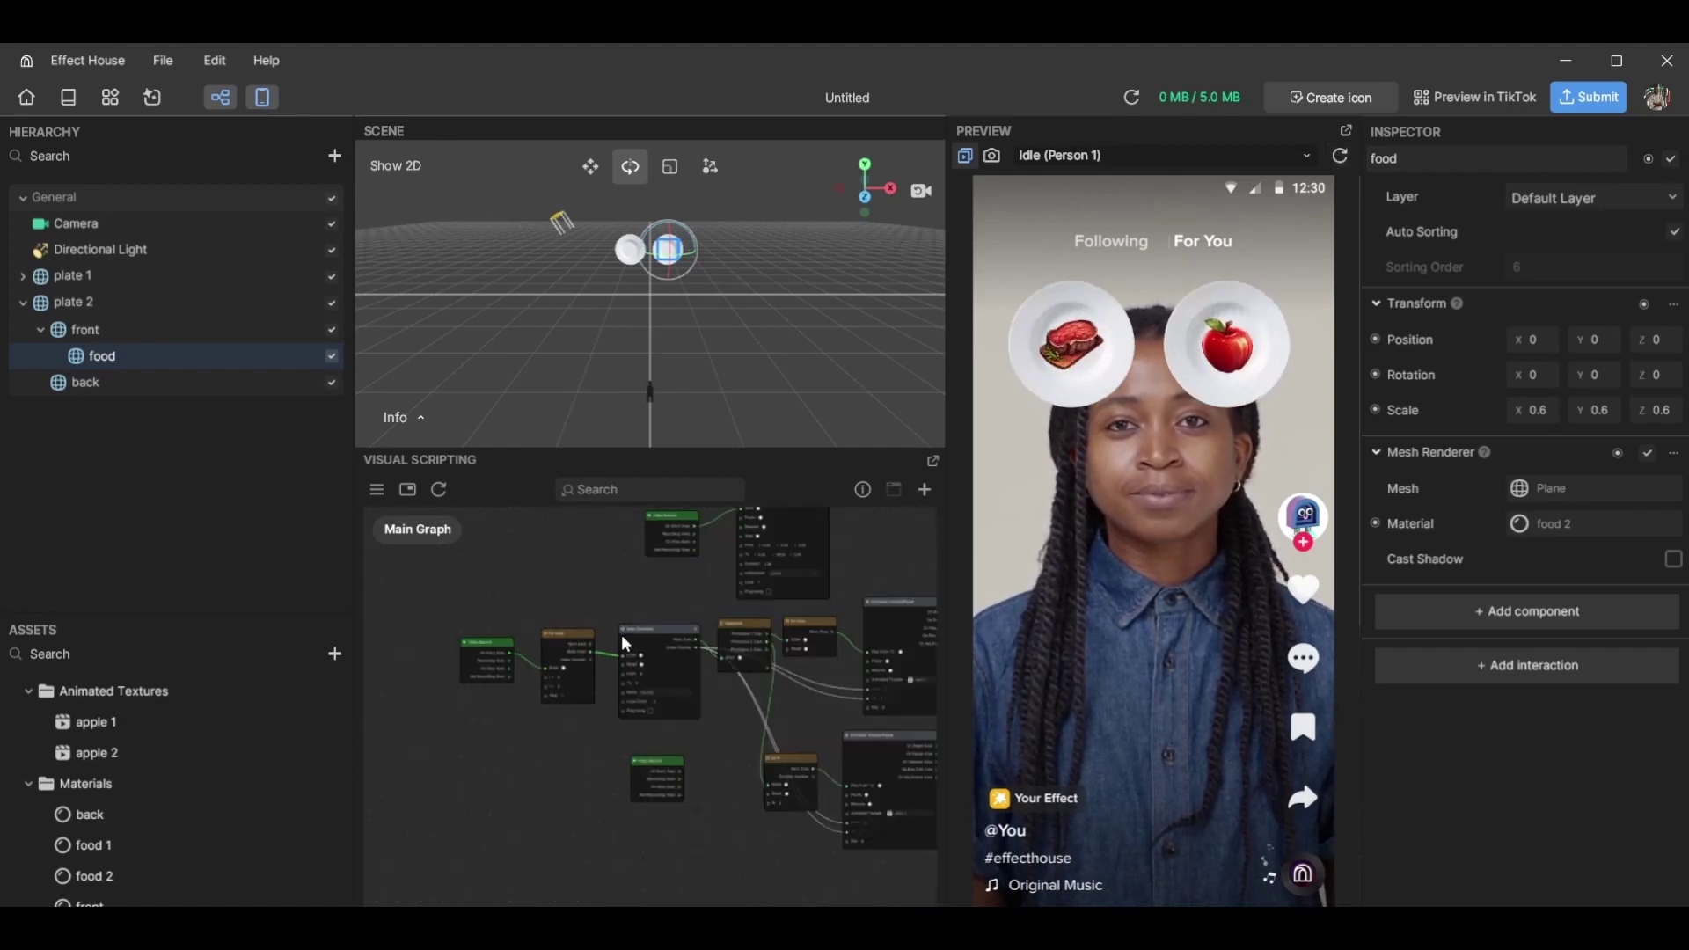
middle_click_drag(531, 607, 485, 609)
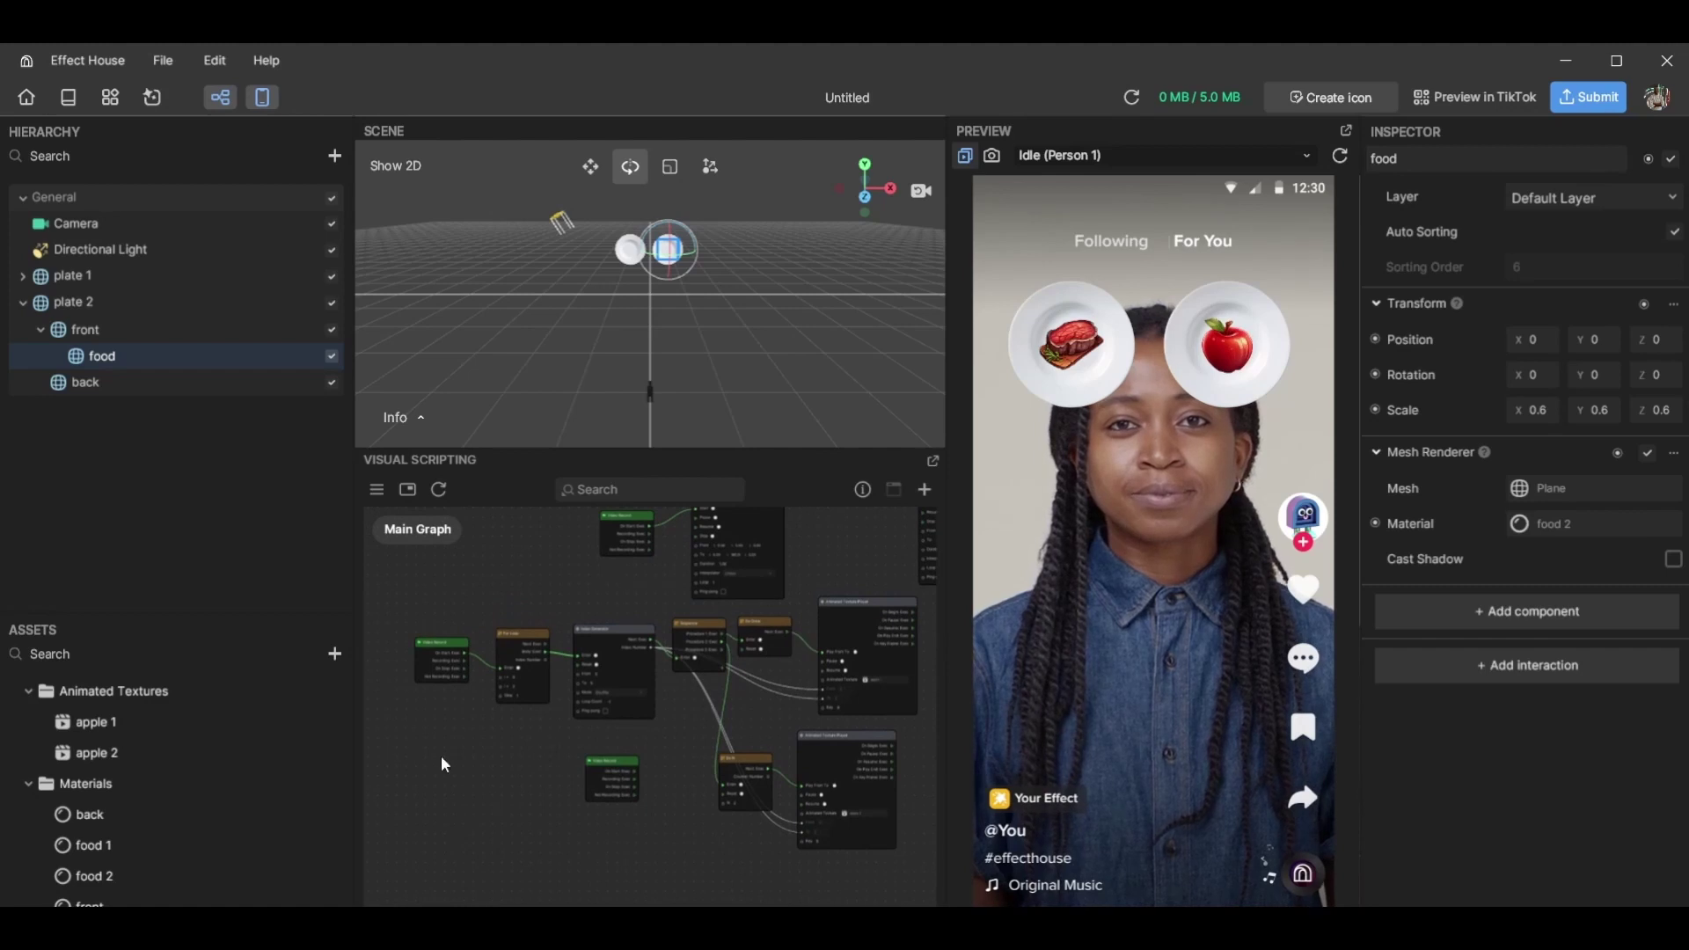
left_click_drag(627, 775, 410, 899)
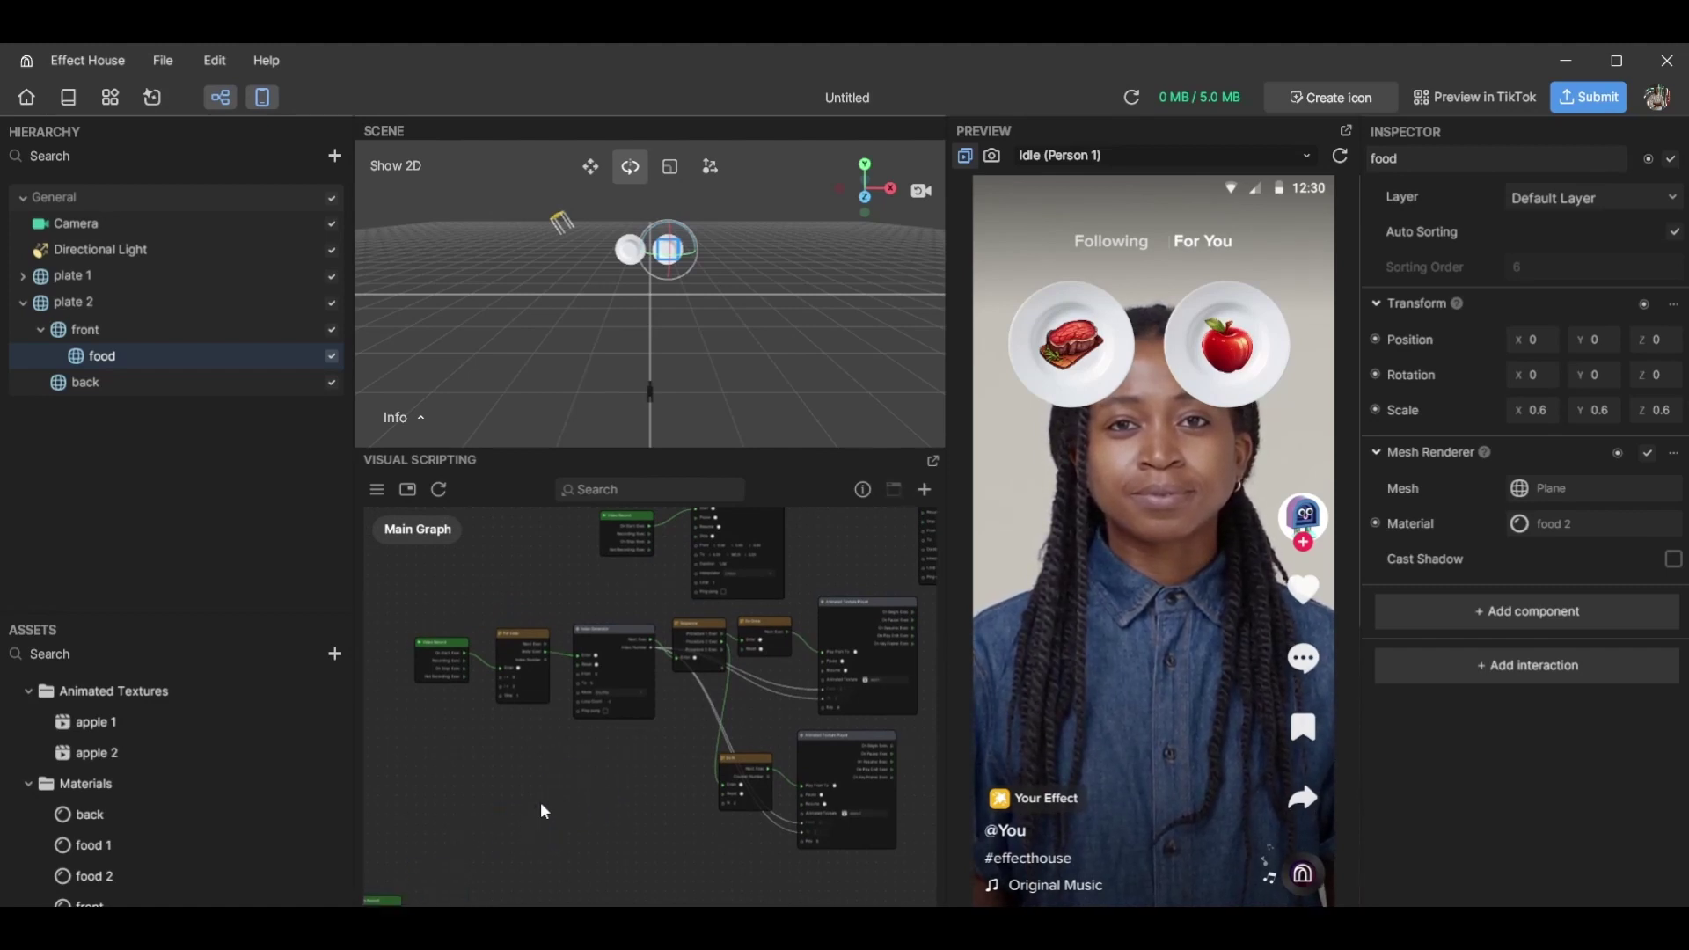
Space out the connected Video Record, For Loop and Index Generator nodes in the graph
middle_click_drag(540, 801, 643, 814)
scroll(466, 696, "up", 3)
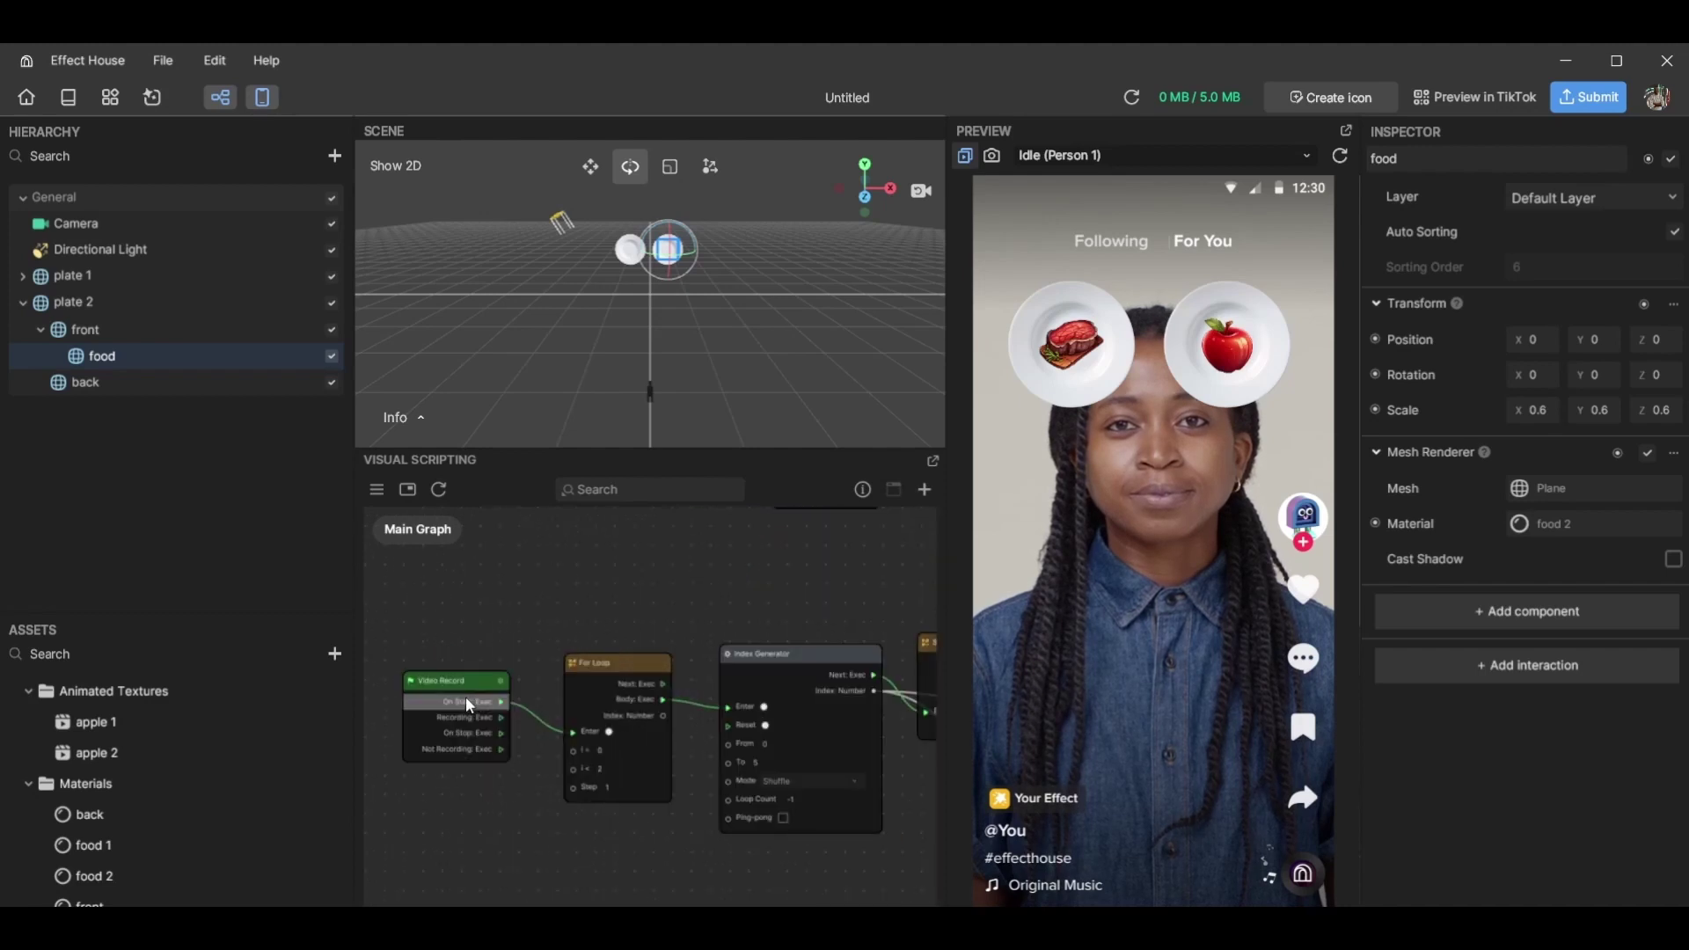
left_click_drag(465, 678, 426, 664)
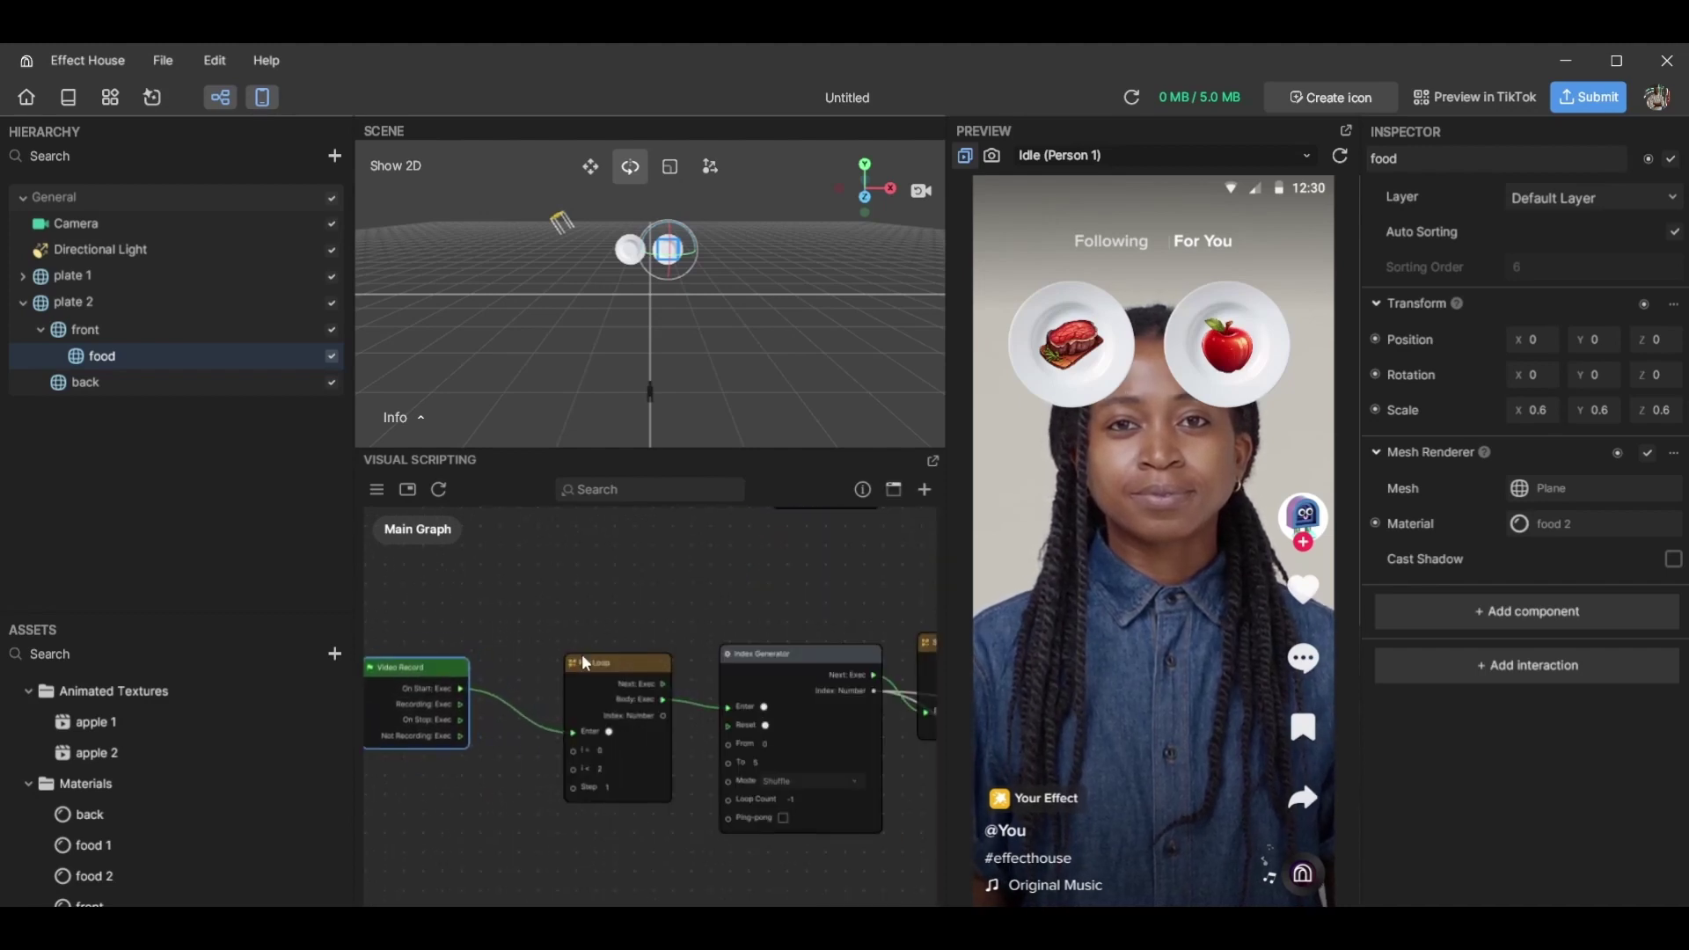
left_click_drag(584, 662, 549, 630)
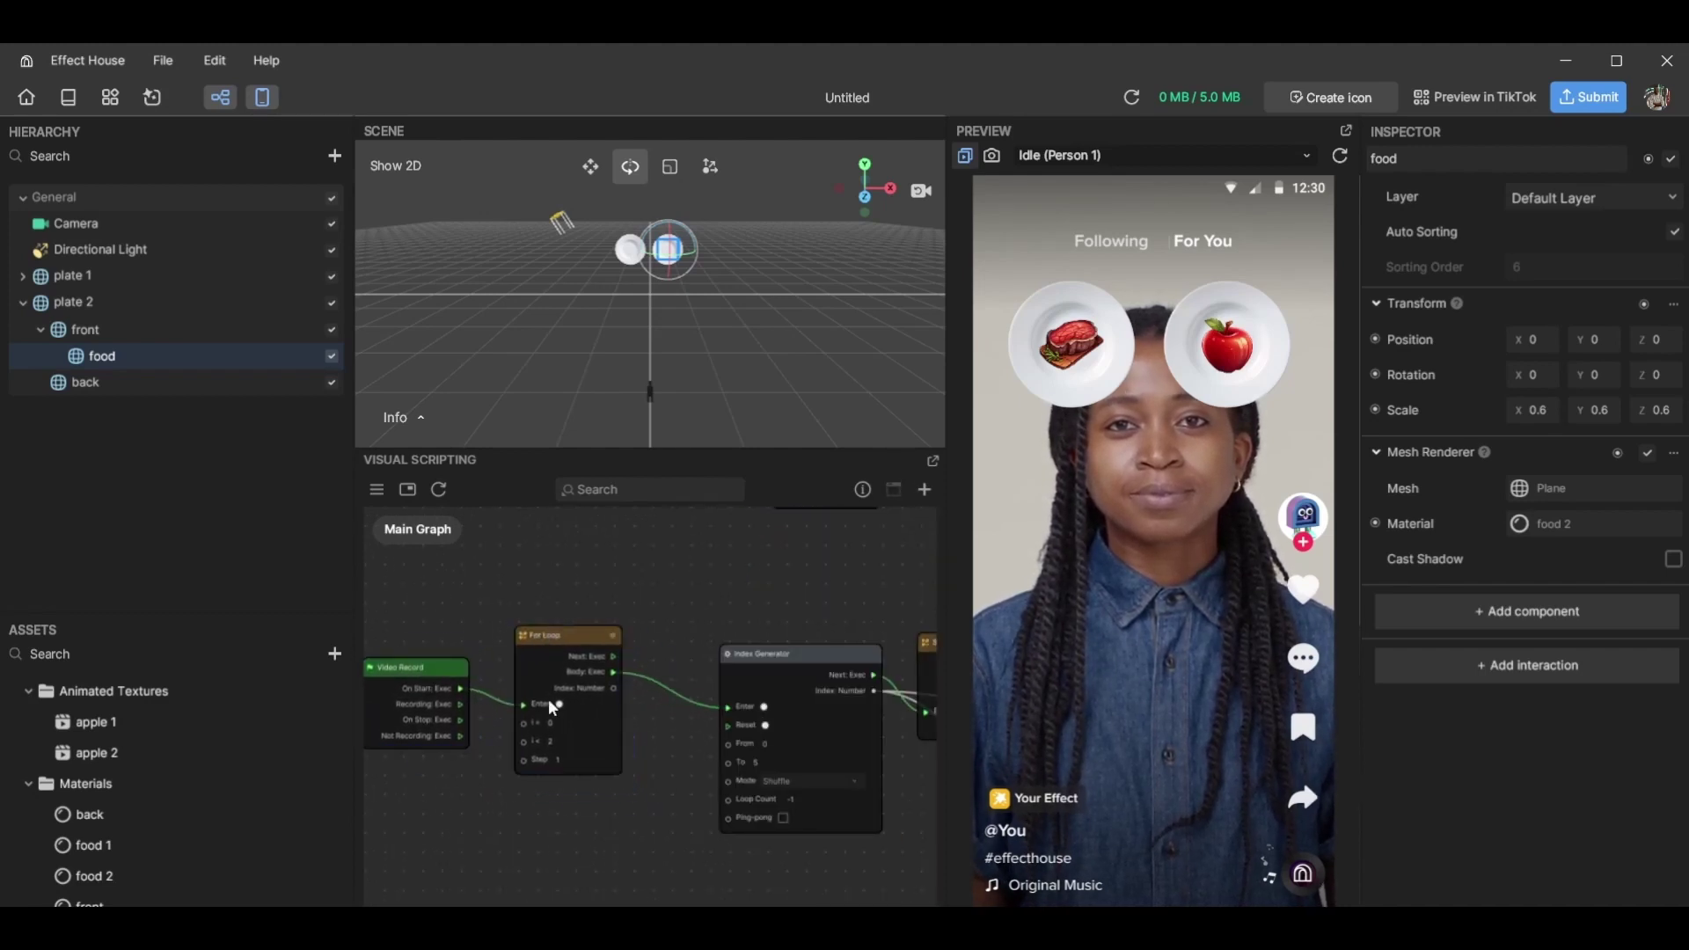
scroll(549, 727, "up", 3)
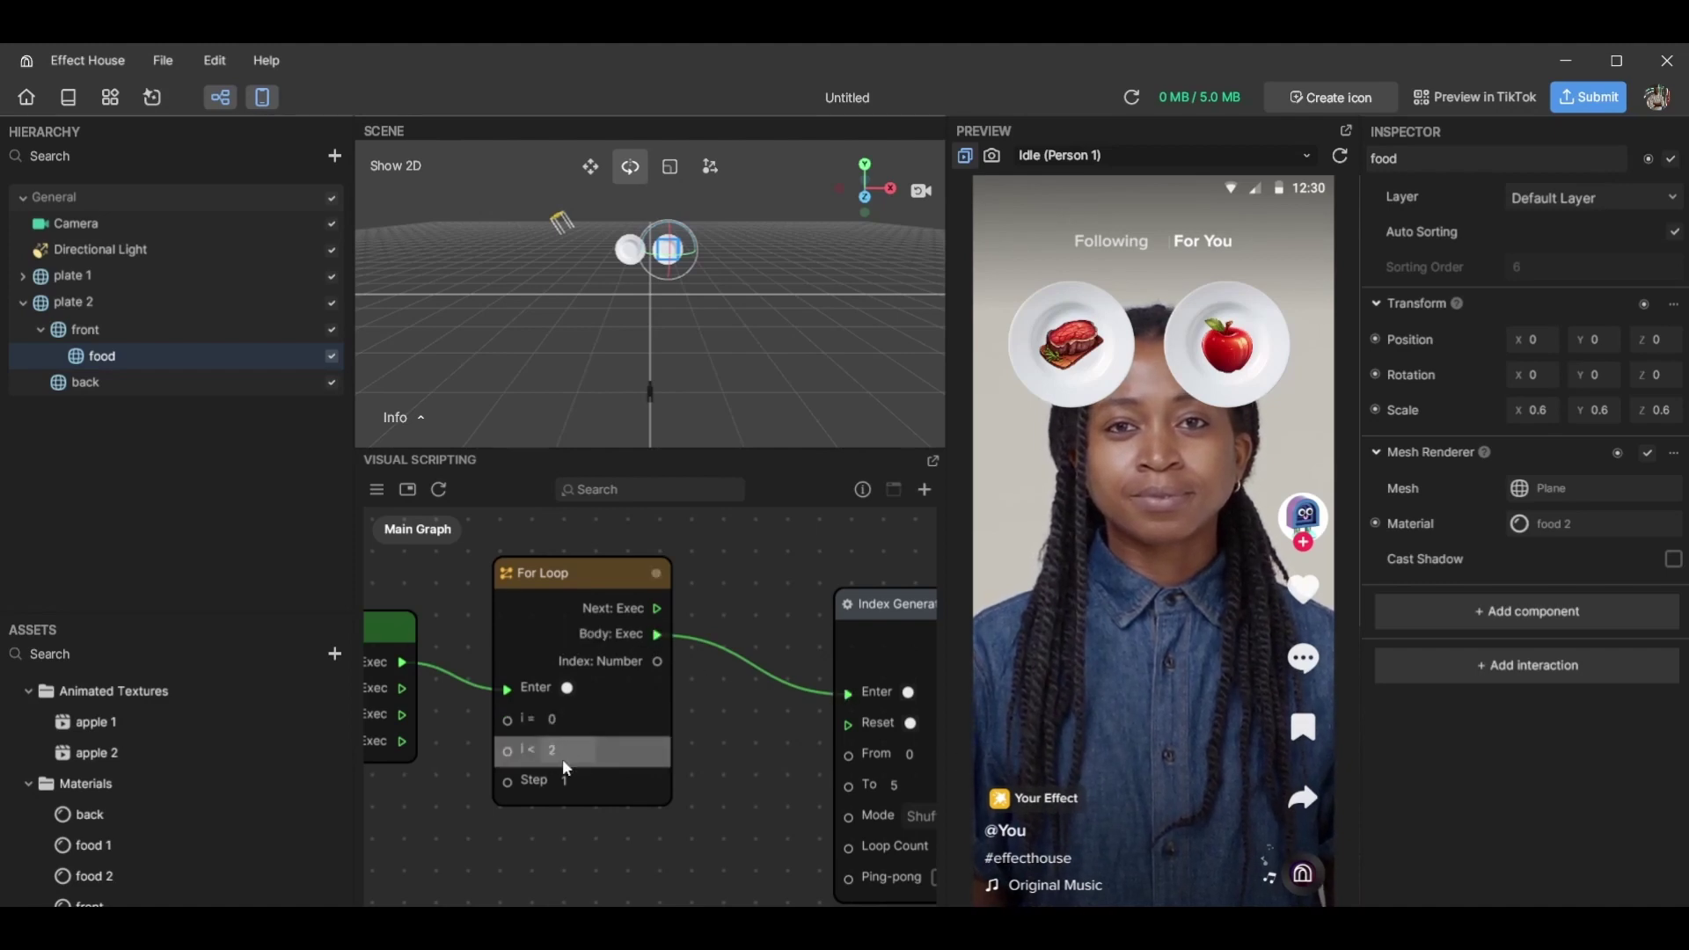
left_click_drag(588, 588, 617, 602)
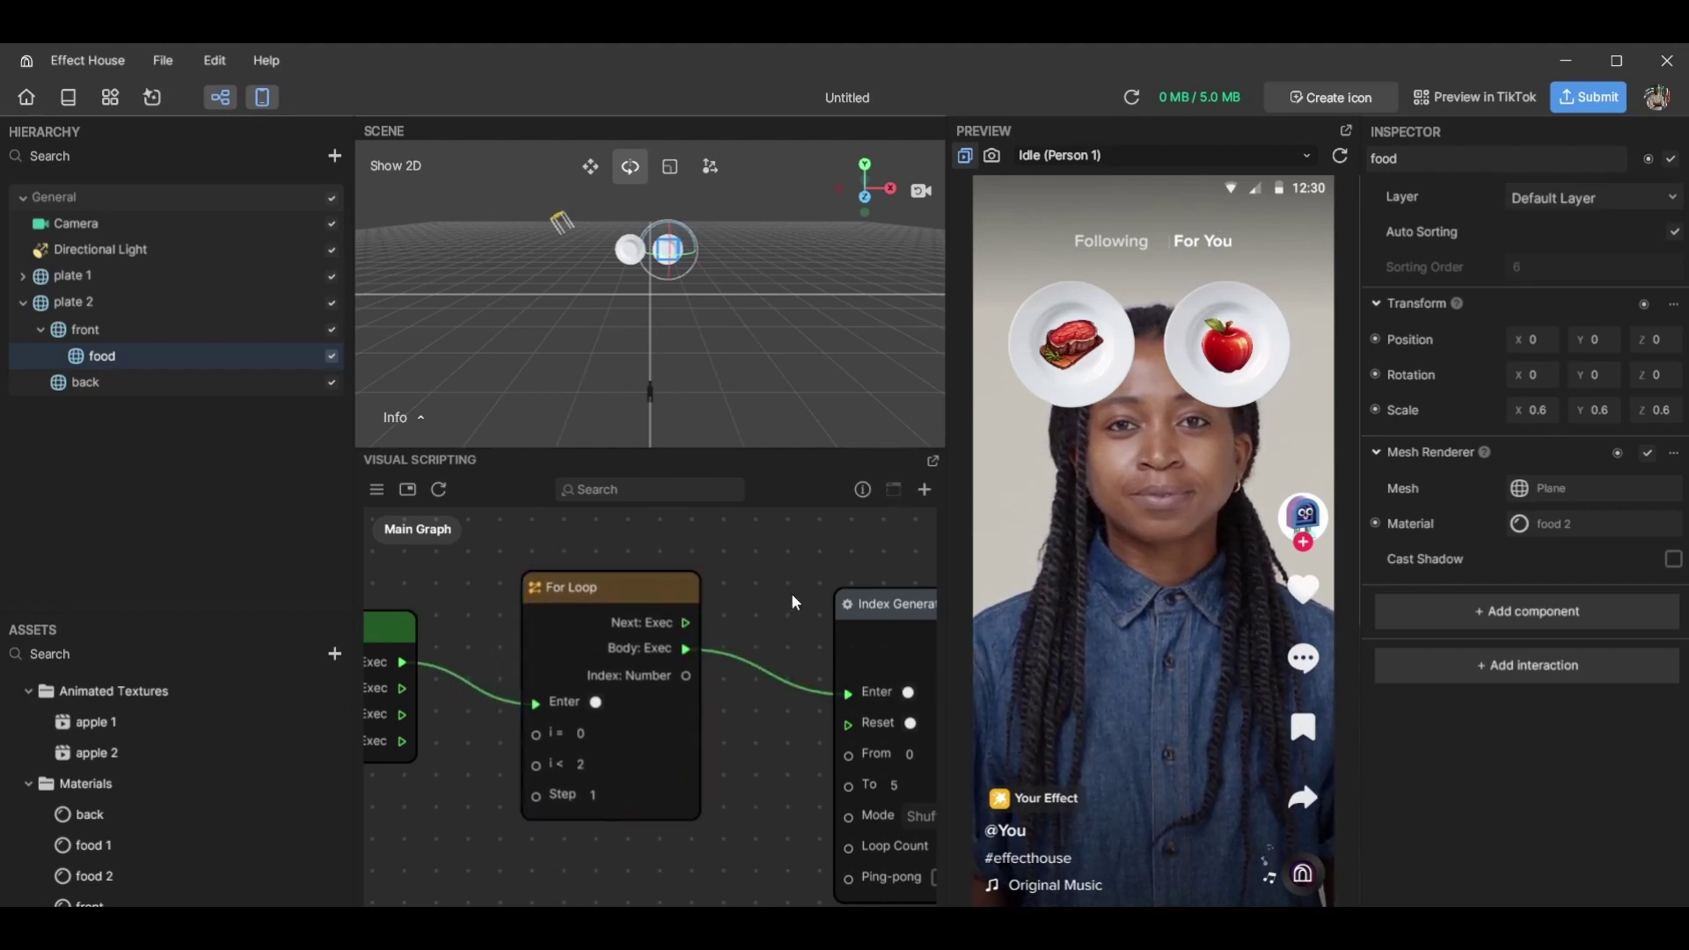
left_click_drag(792, 595, 617, 593)
scroll(741, 579, "down", 2)
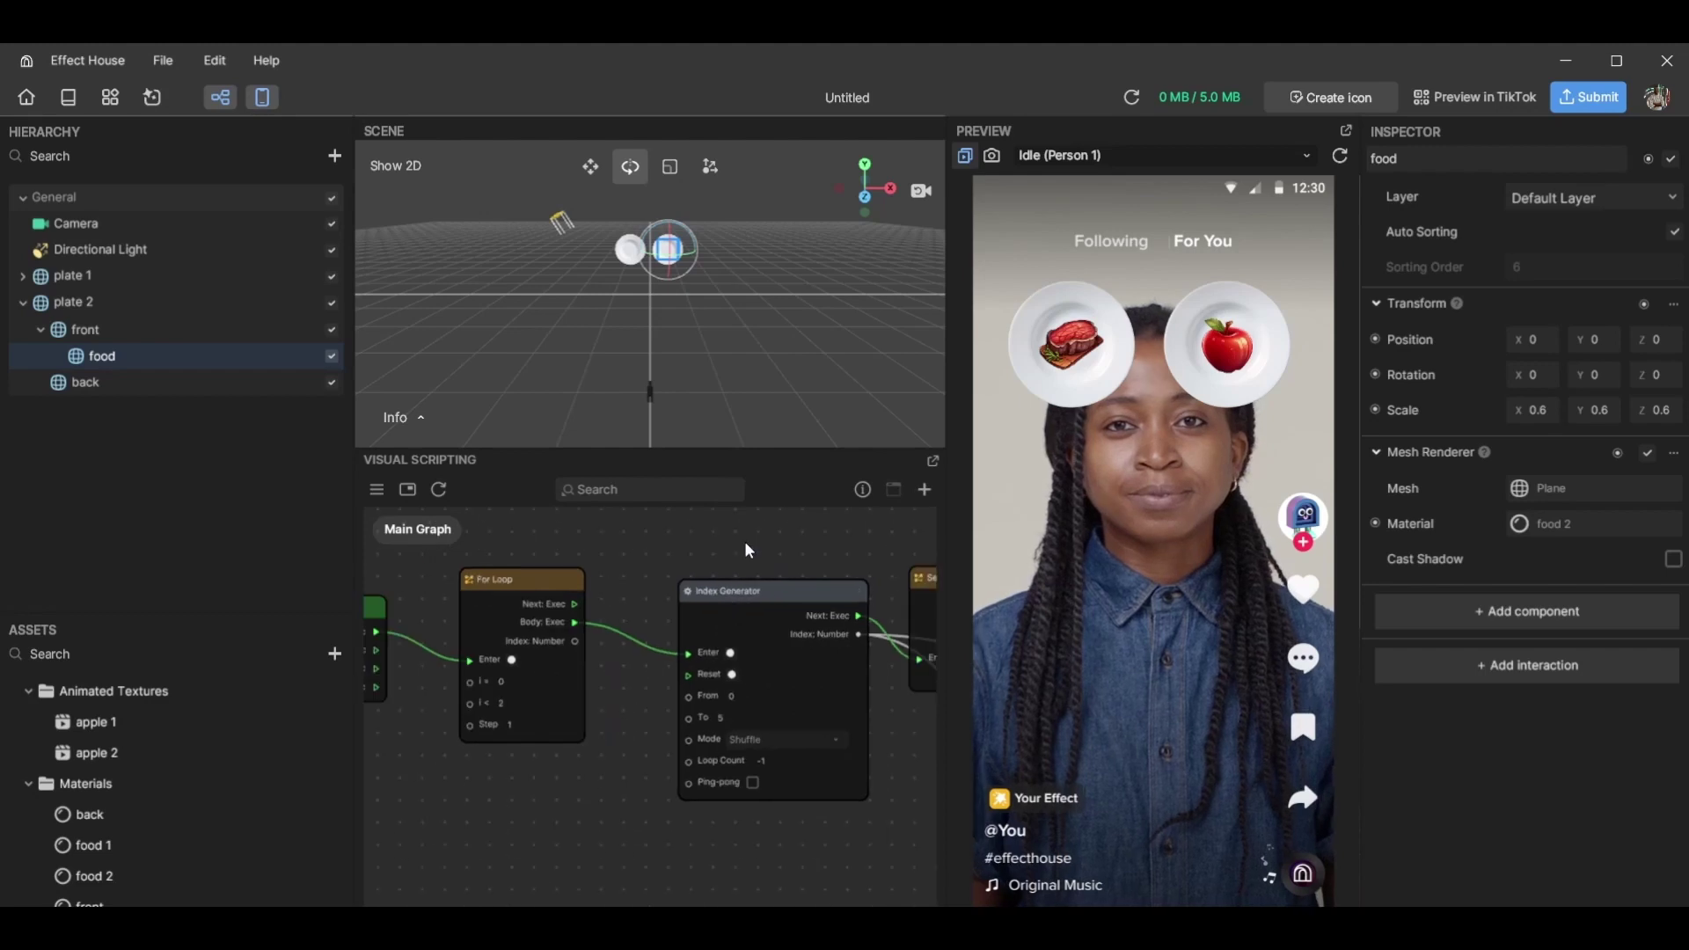
left_click_drag(745, 542, 611, 581)
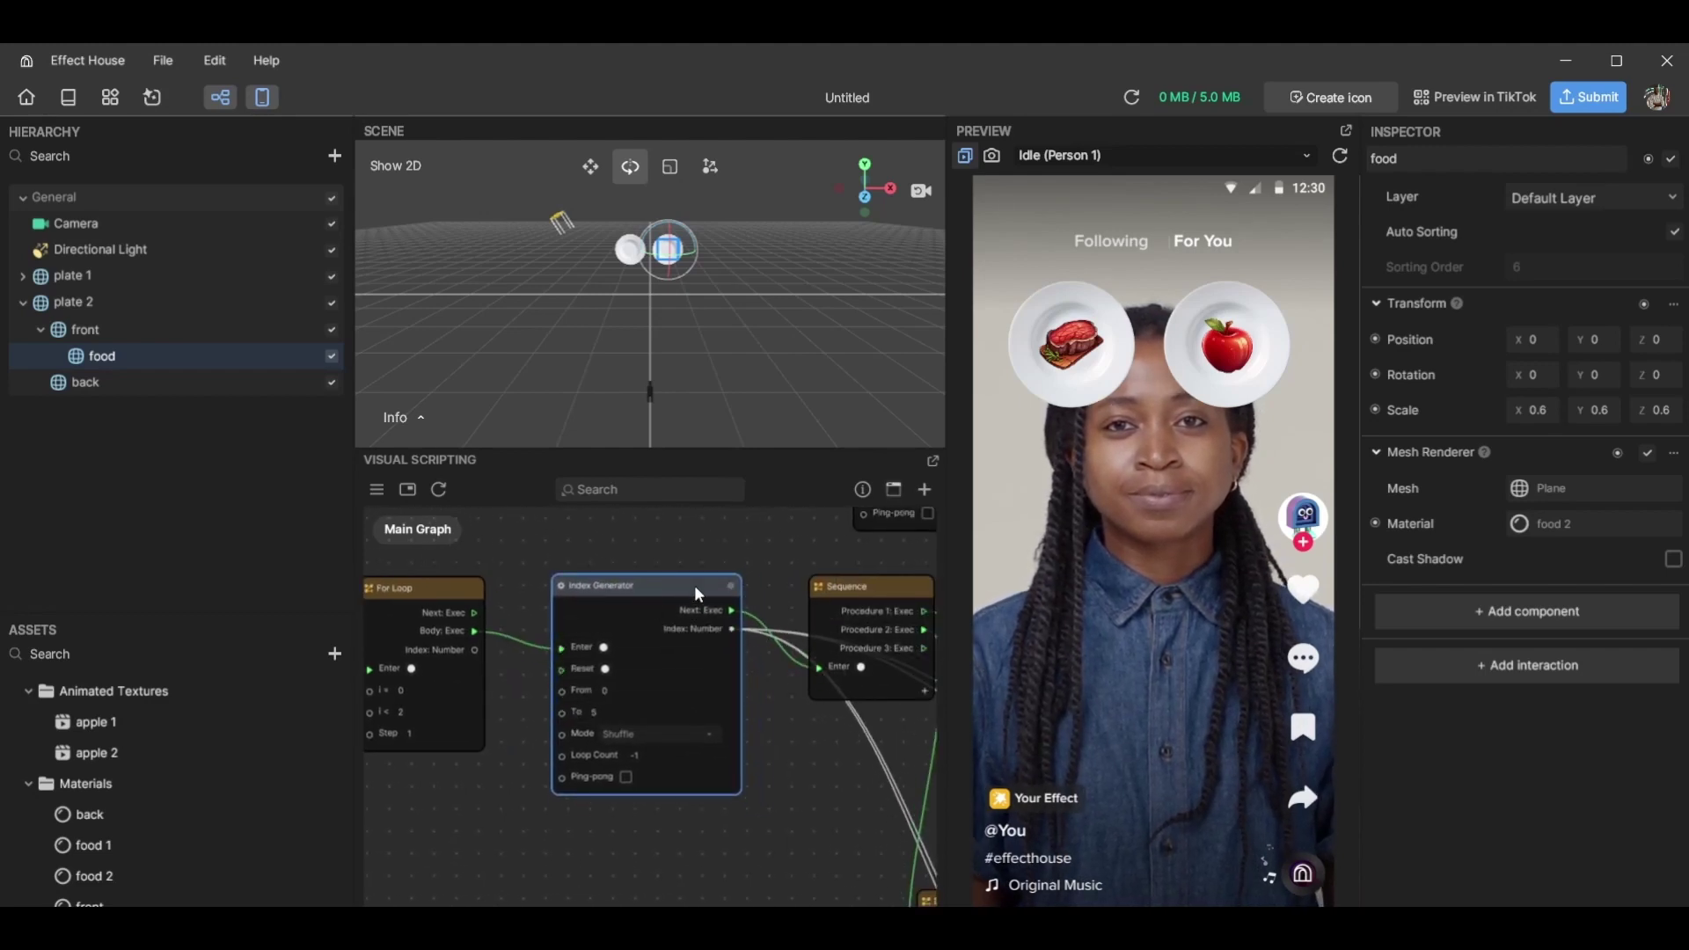
mouse_move(695, 585)
left_mouse_down()
mouse_move(654, 593)
mouse_move(662, 653)
mouse_move(688, 612)
left_mouse_up()
Examine how the Index Generator, Sequence, Do Once and Do N nodes feed the two Animated Texture Players
scroll(704, 595, "right", 2)
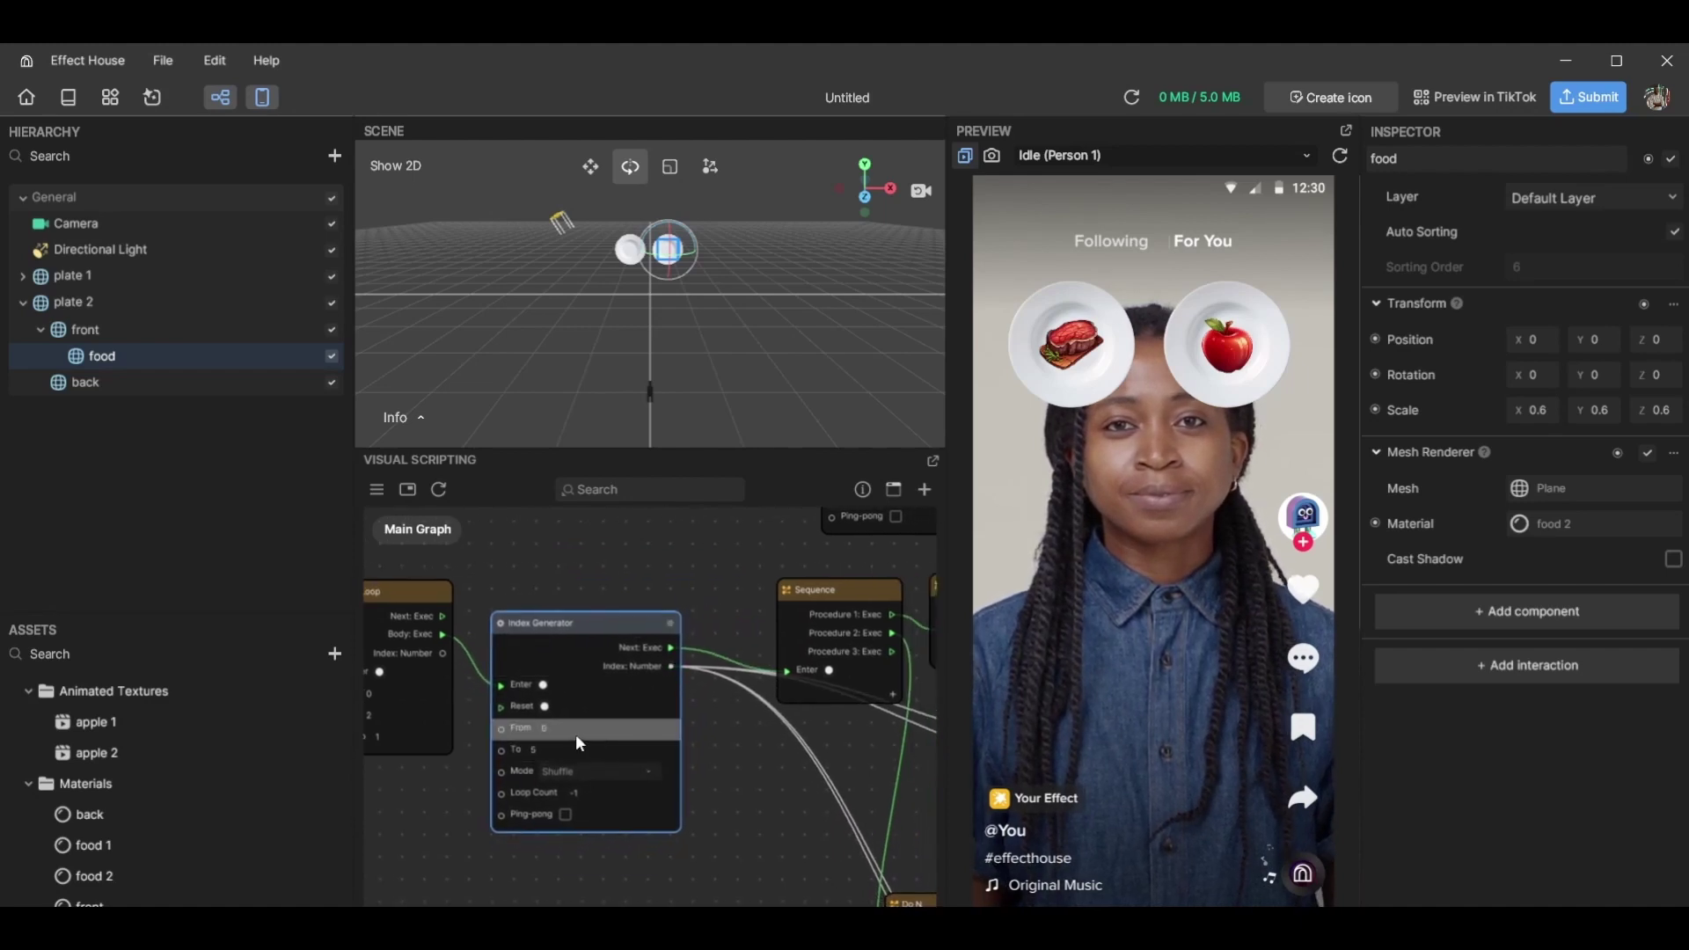
scroll(713, 804, "down", 3)
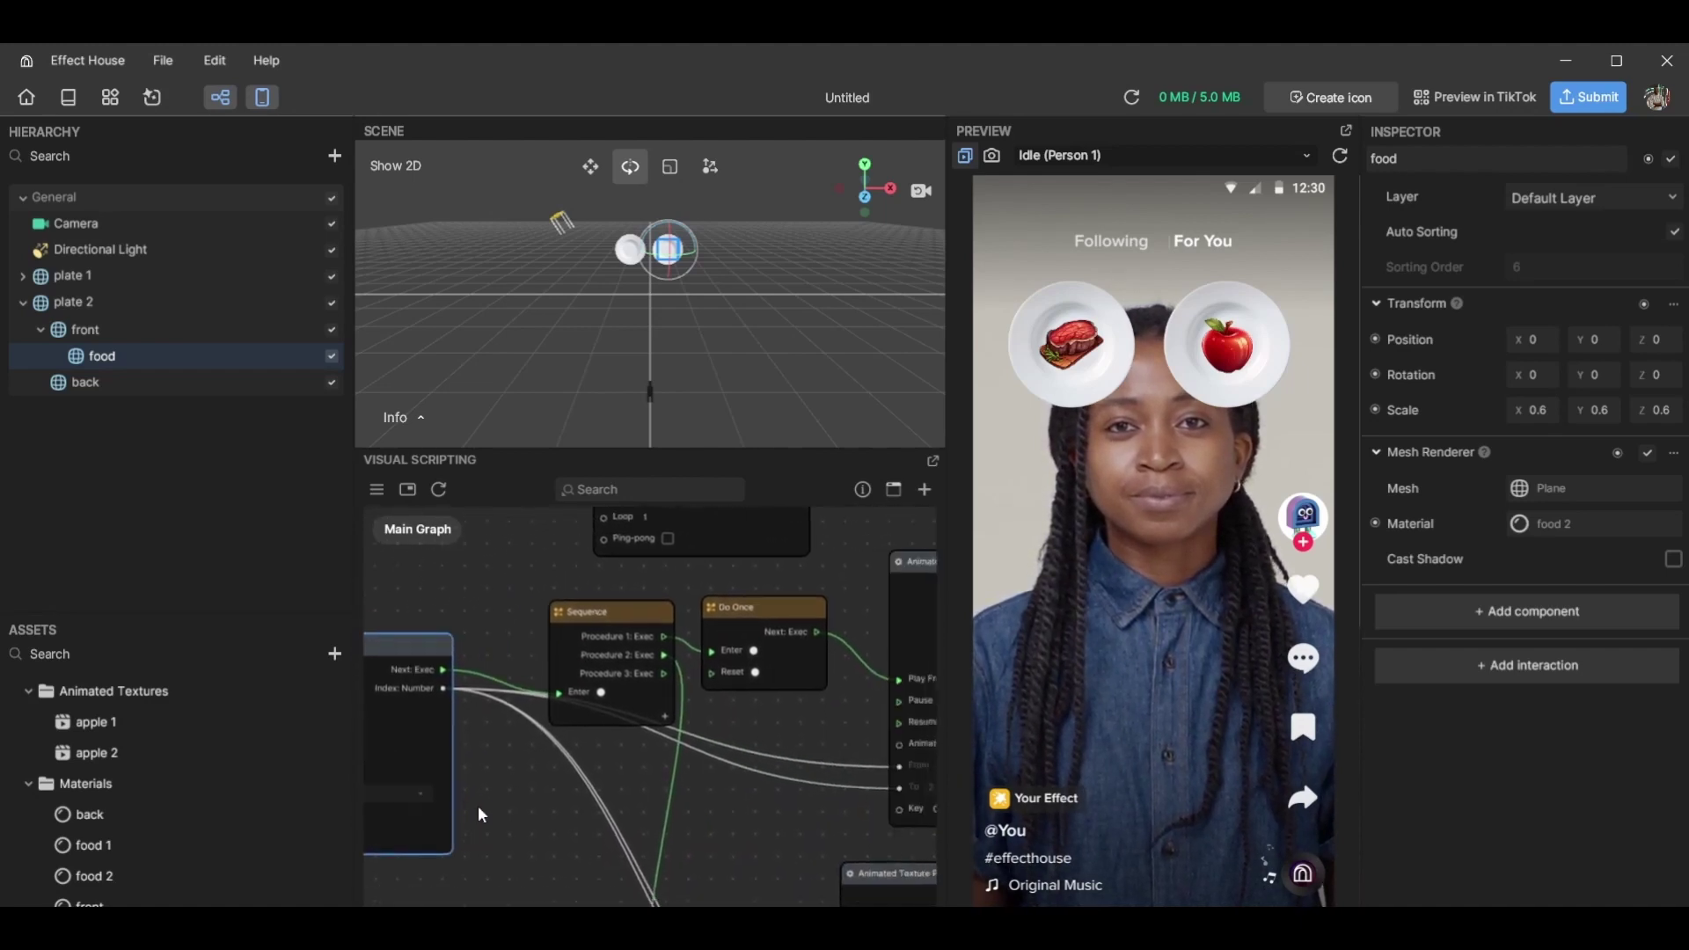
scroll(871, 611, "up", 3)
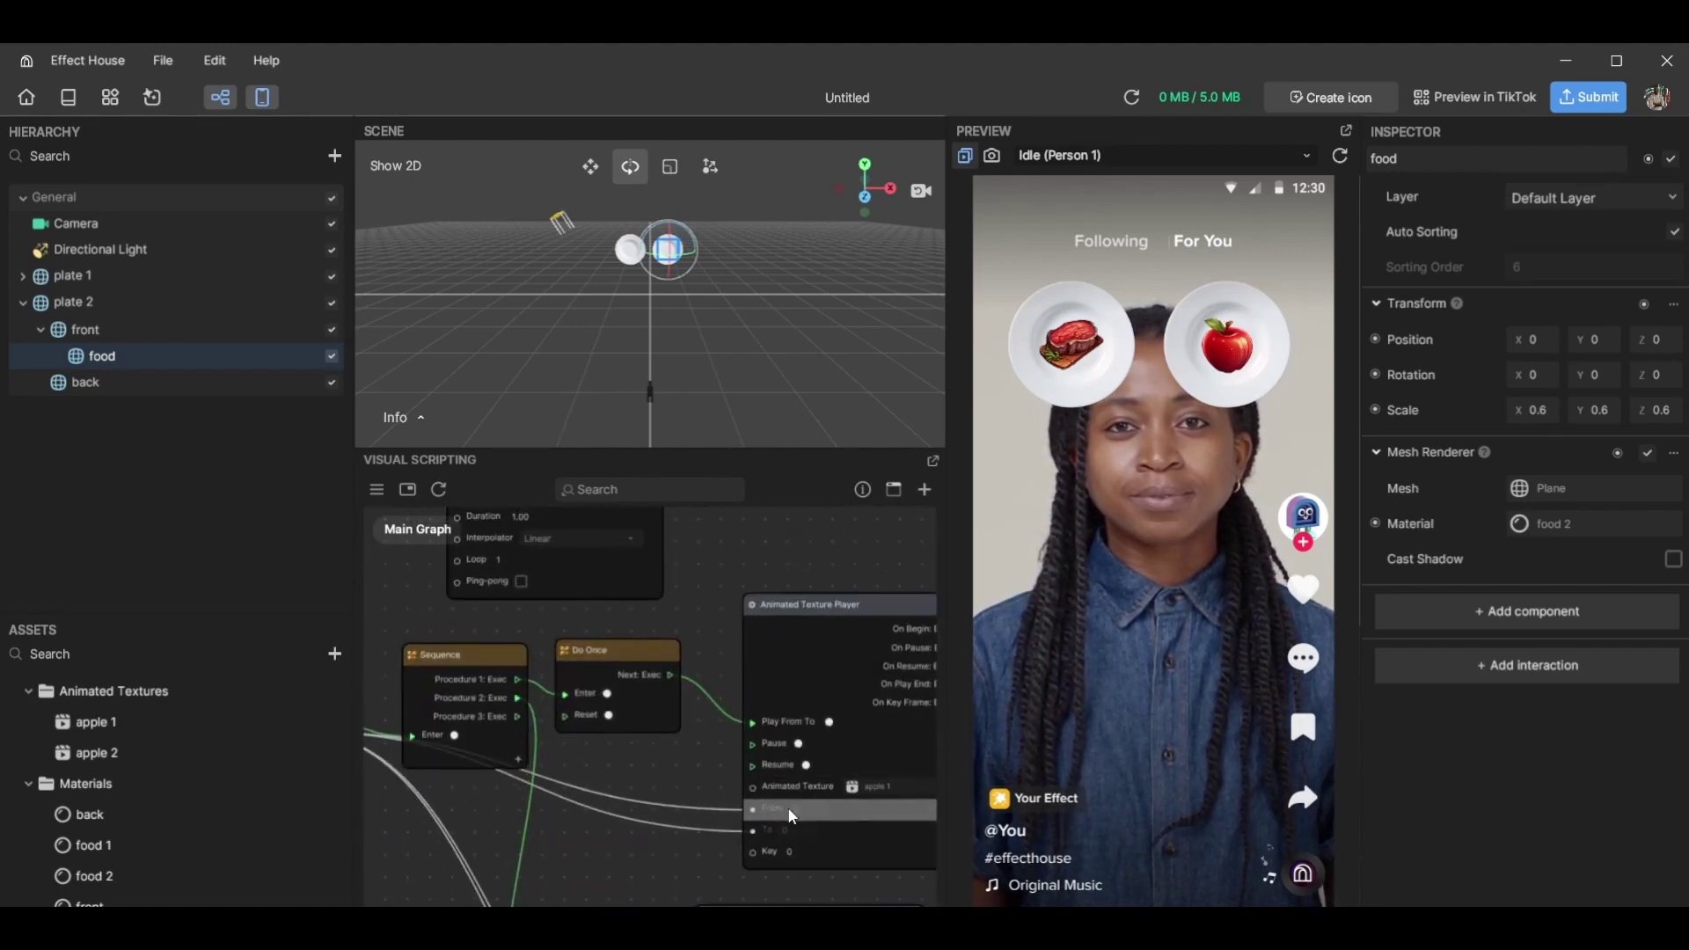
scroll(686, 721, "down", 3)
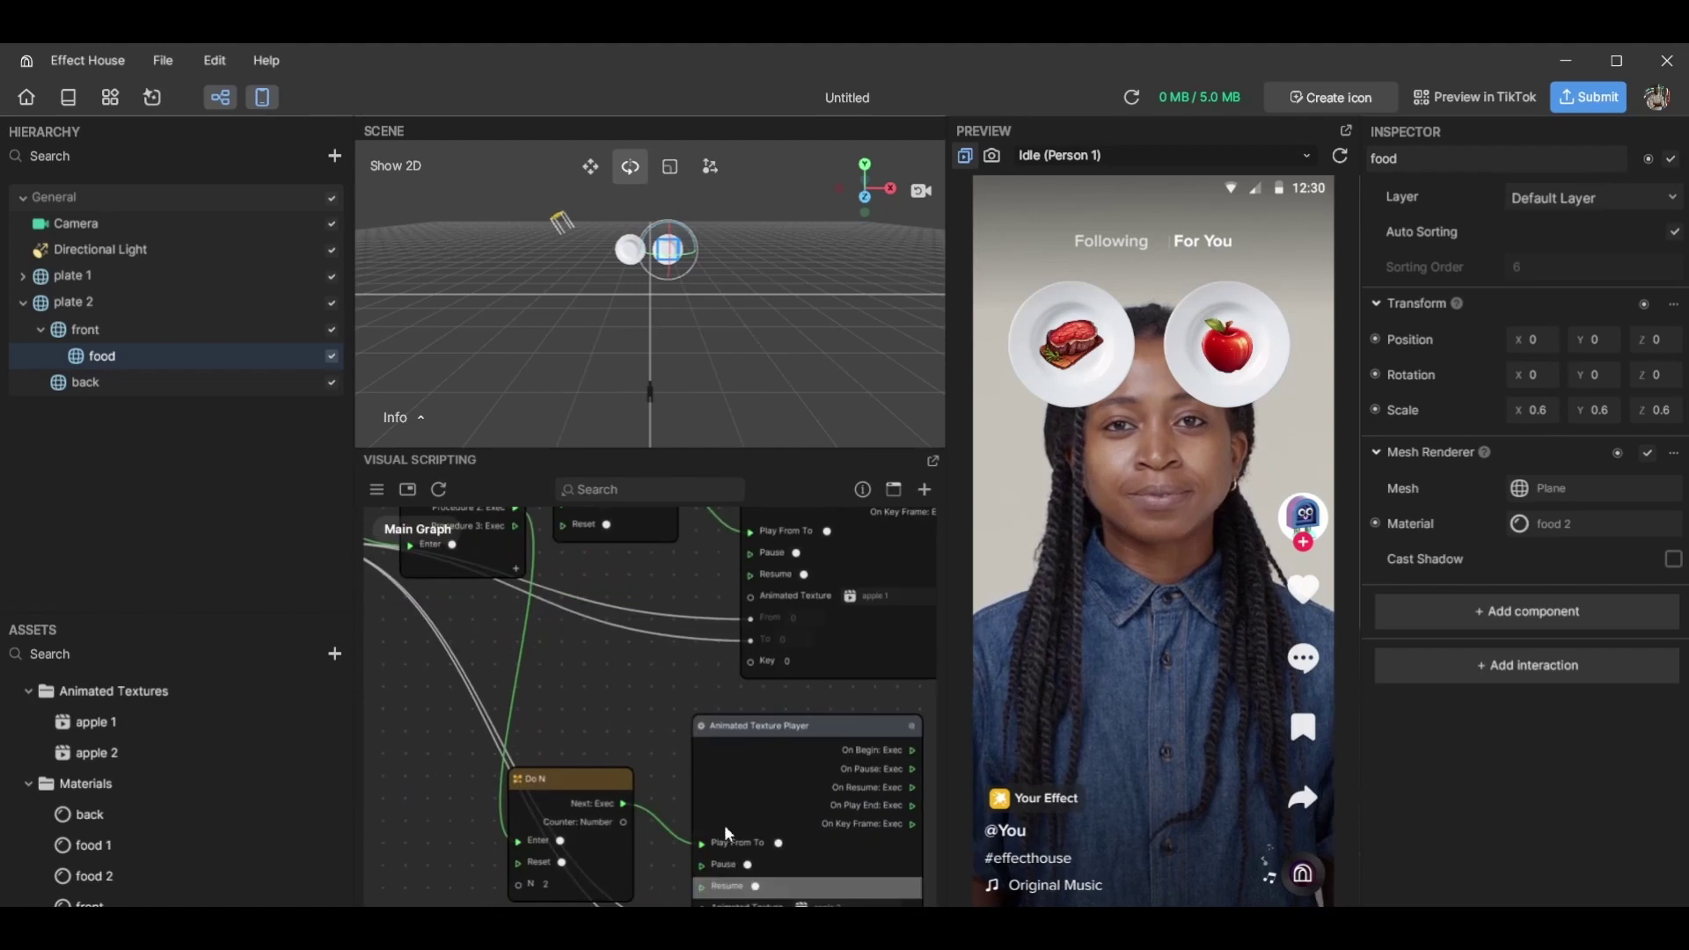
scroll(664, 849, "up", 2)
scroll(665, 858, "up", 2)
left_click(618, 675)
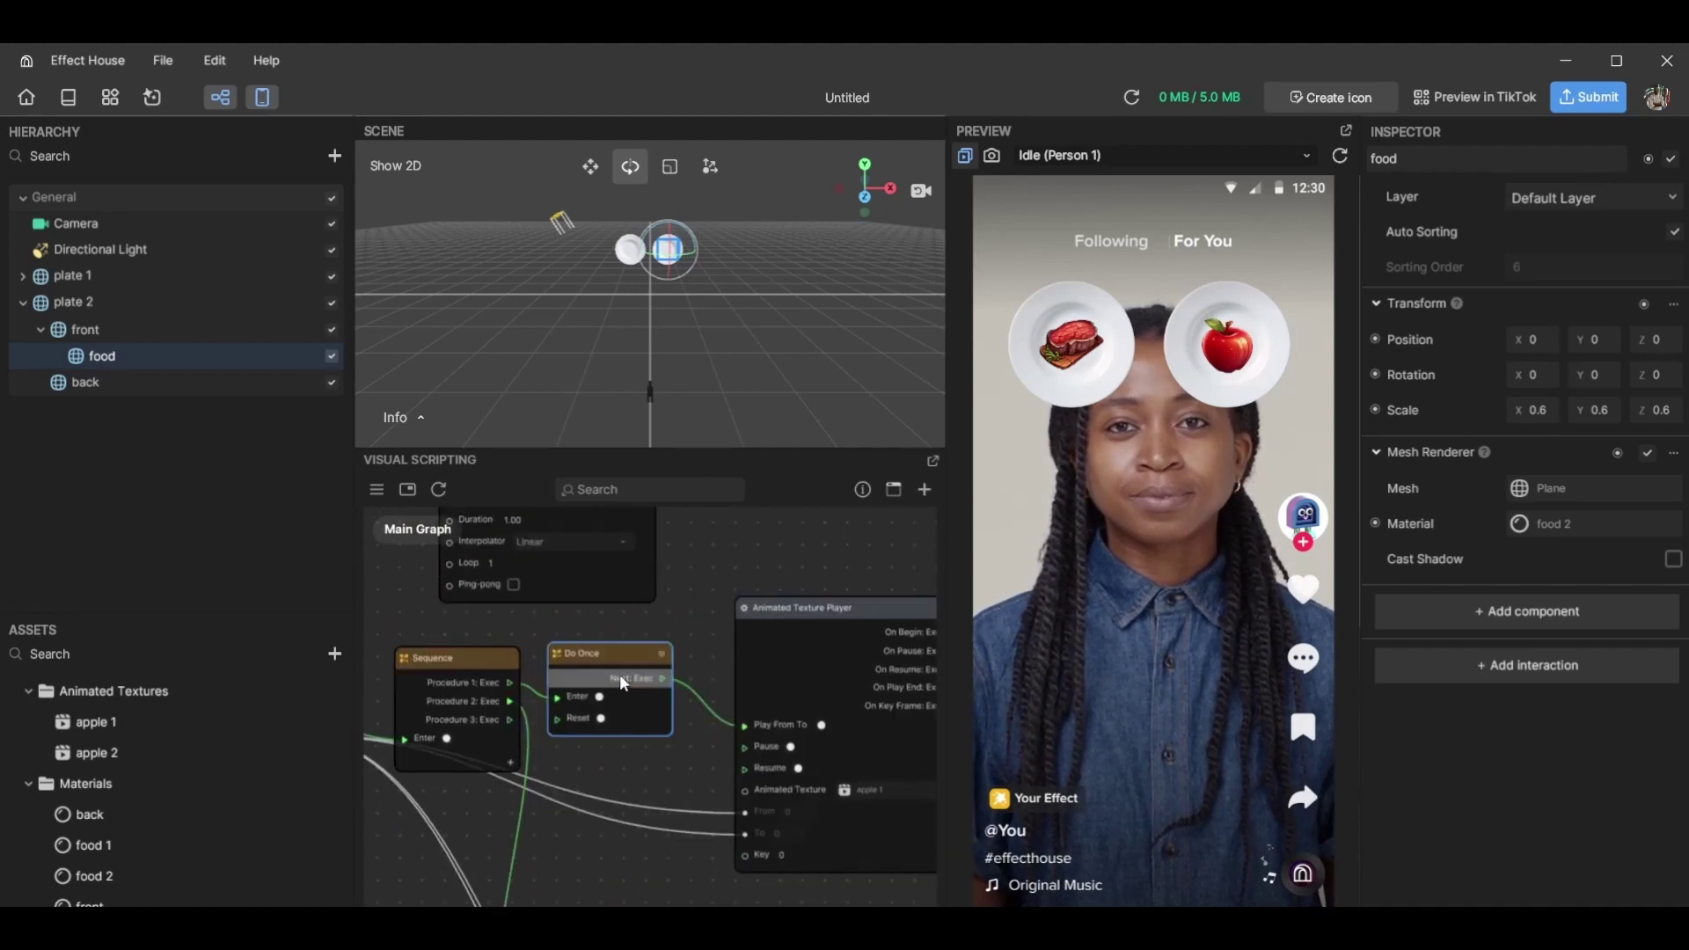
left_click_drag(619, 673, 619, 651)
scroll(585, 833, "down", 5)
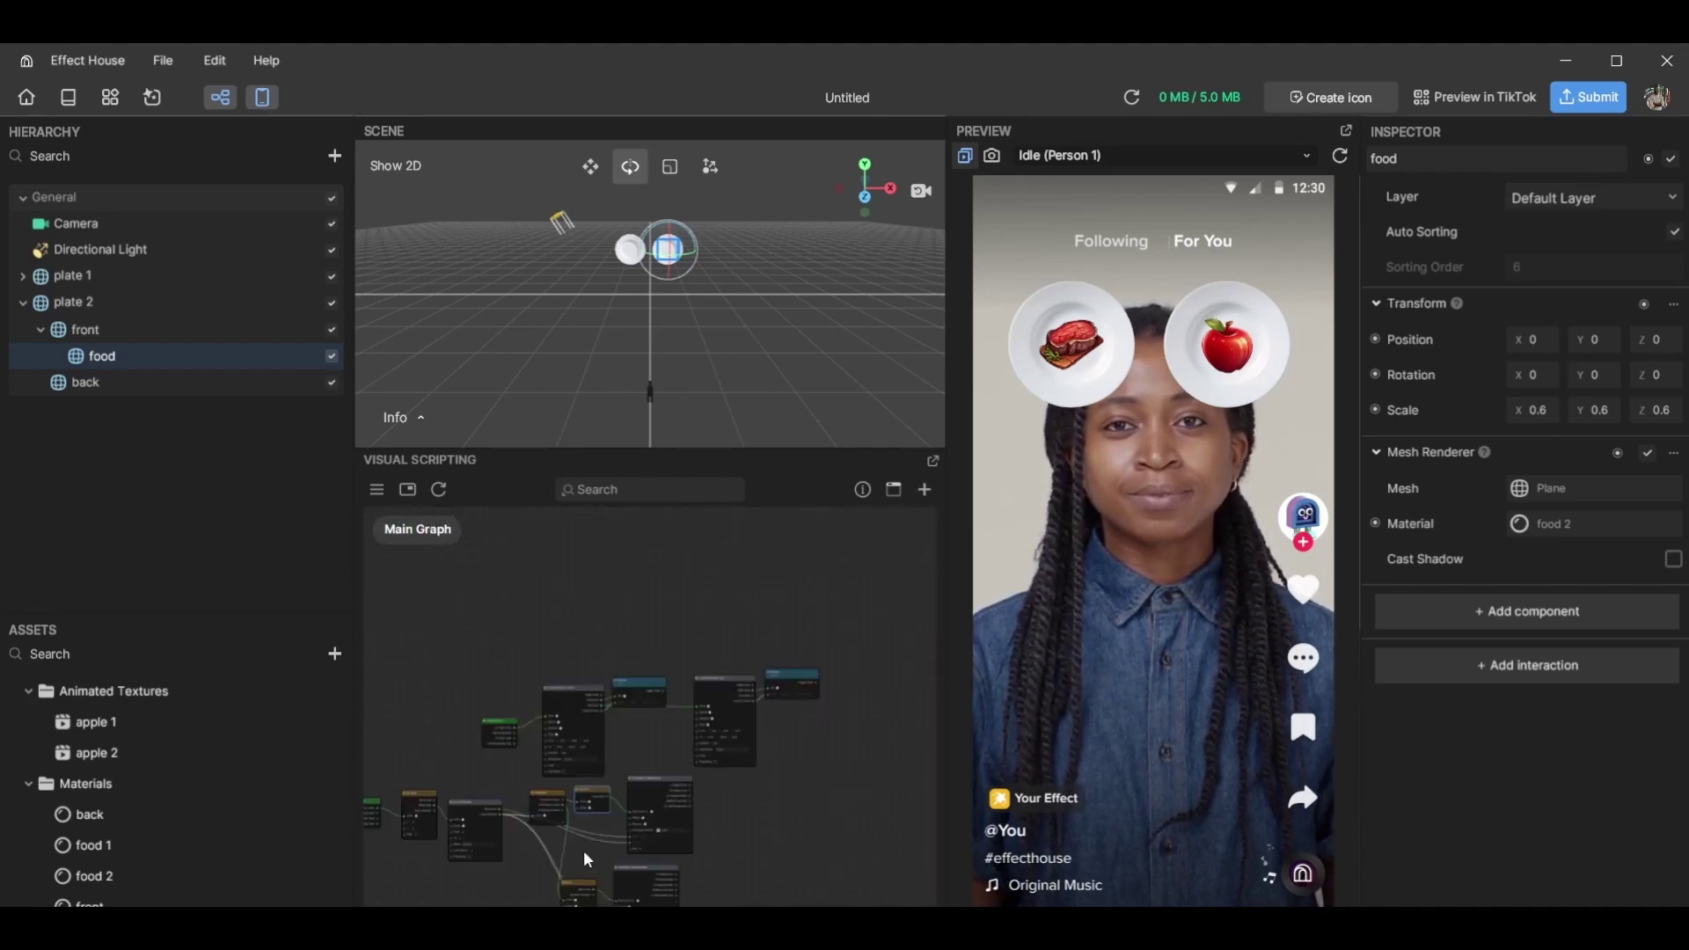
scroll(492, 779, "up", 5)
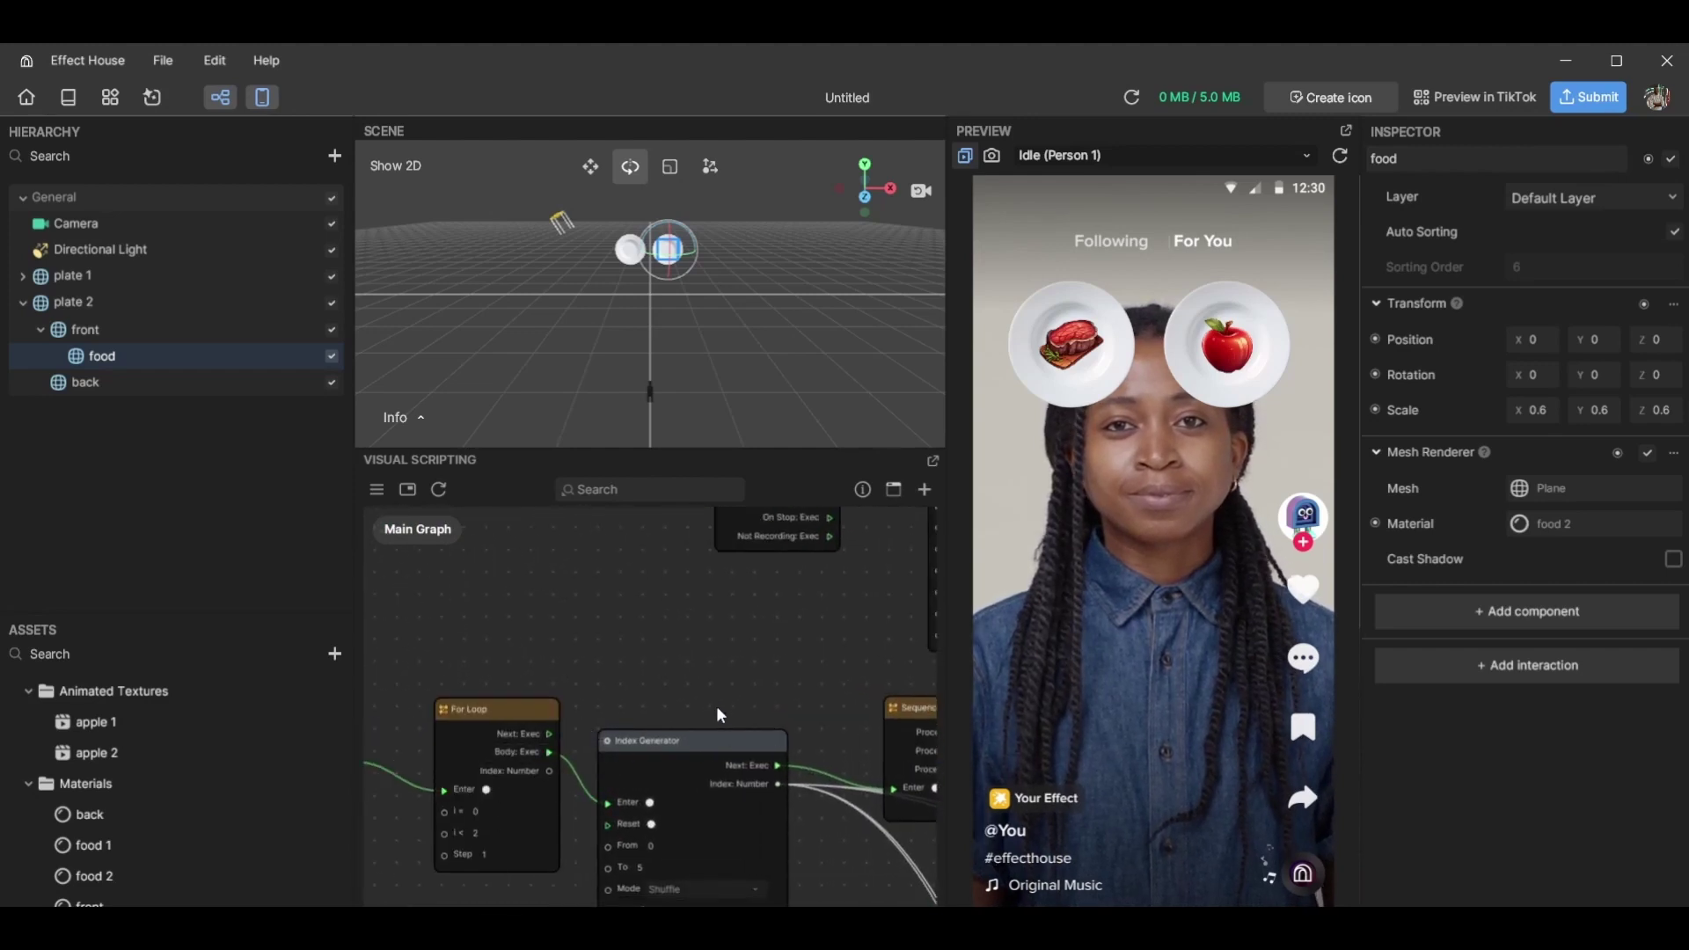
middle_click_drag(716, 706, 707, 819)
scroll(722, 809, "up", 2)
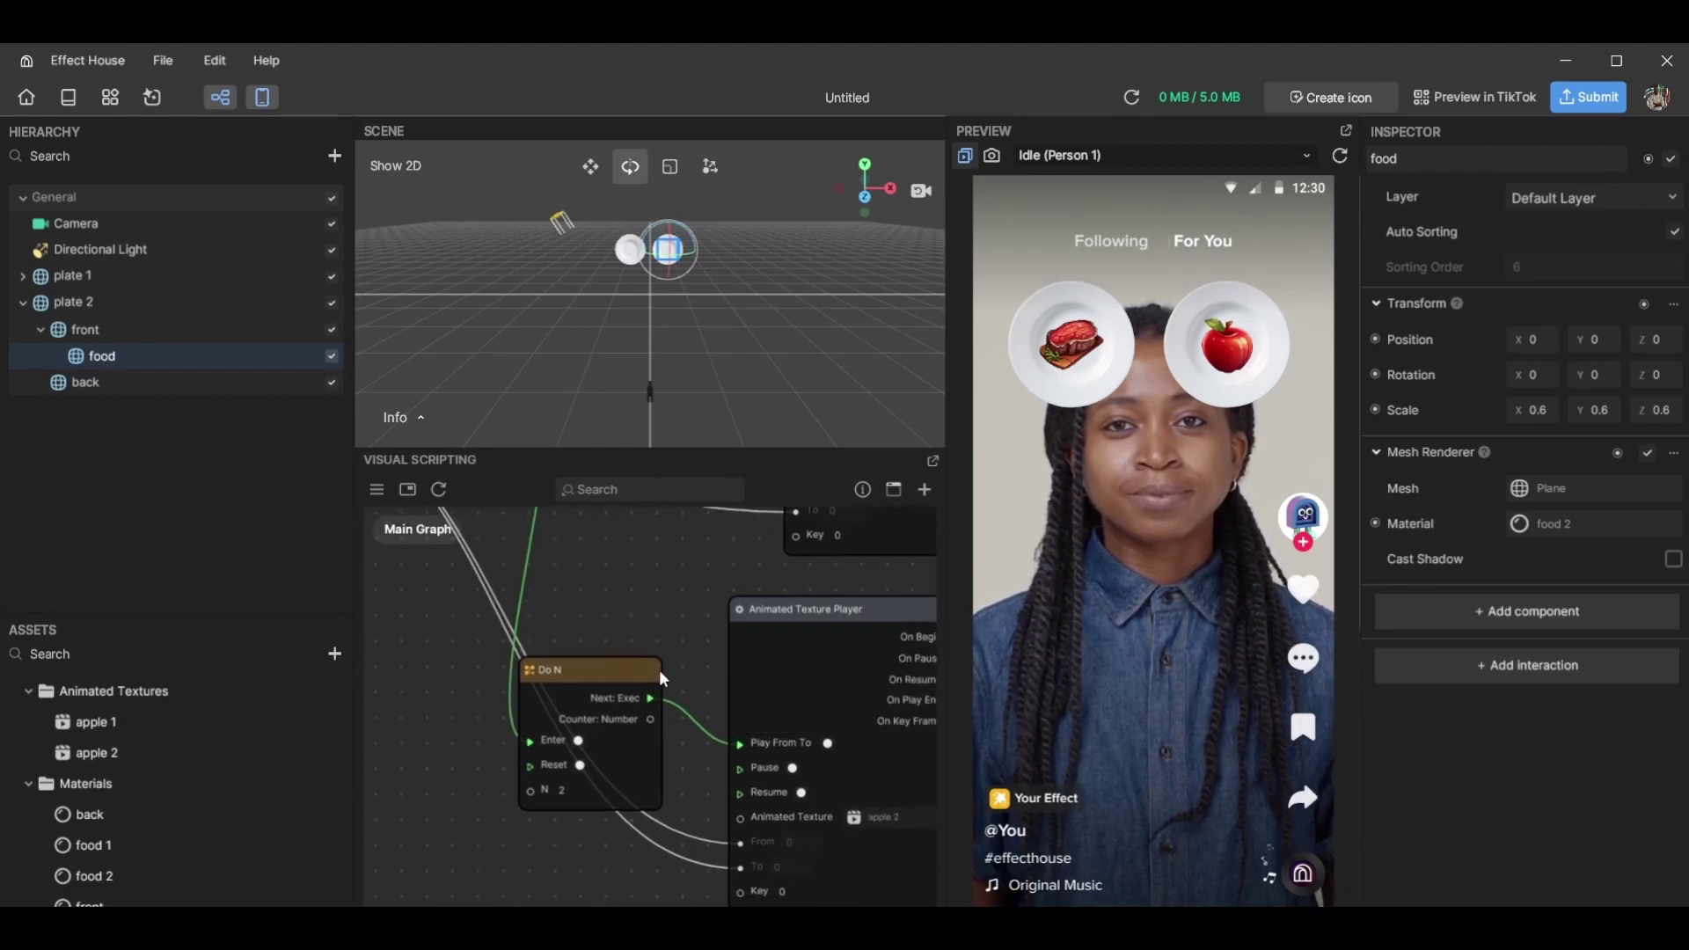
left_click(593, 656)
scroll(611, 587, "down", 3)
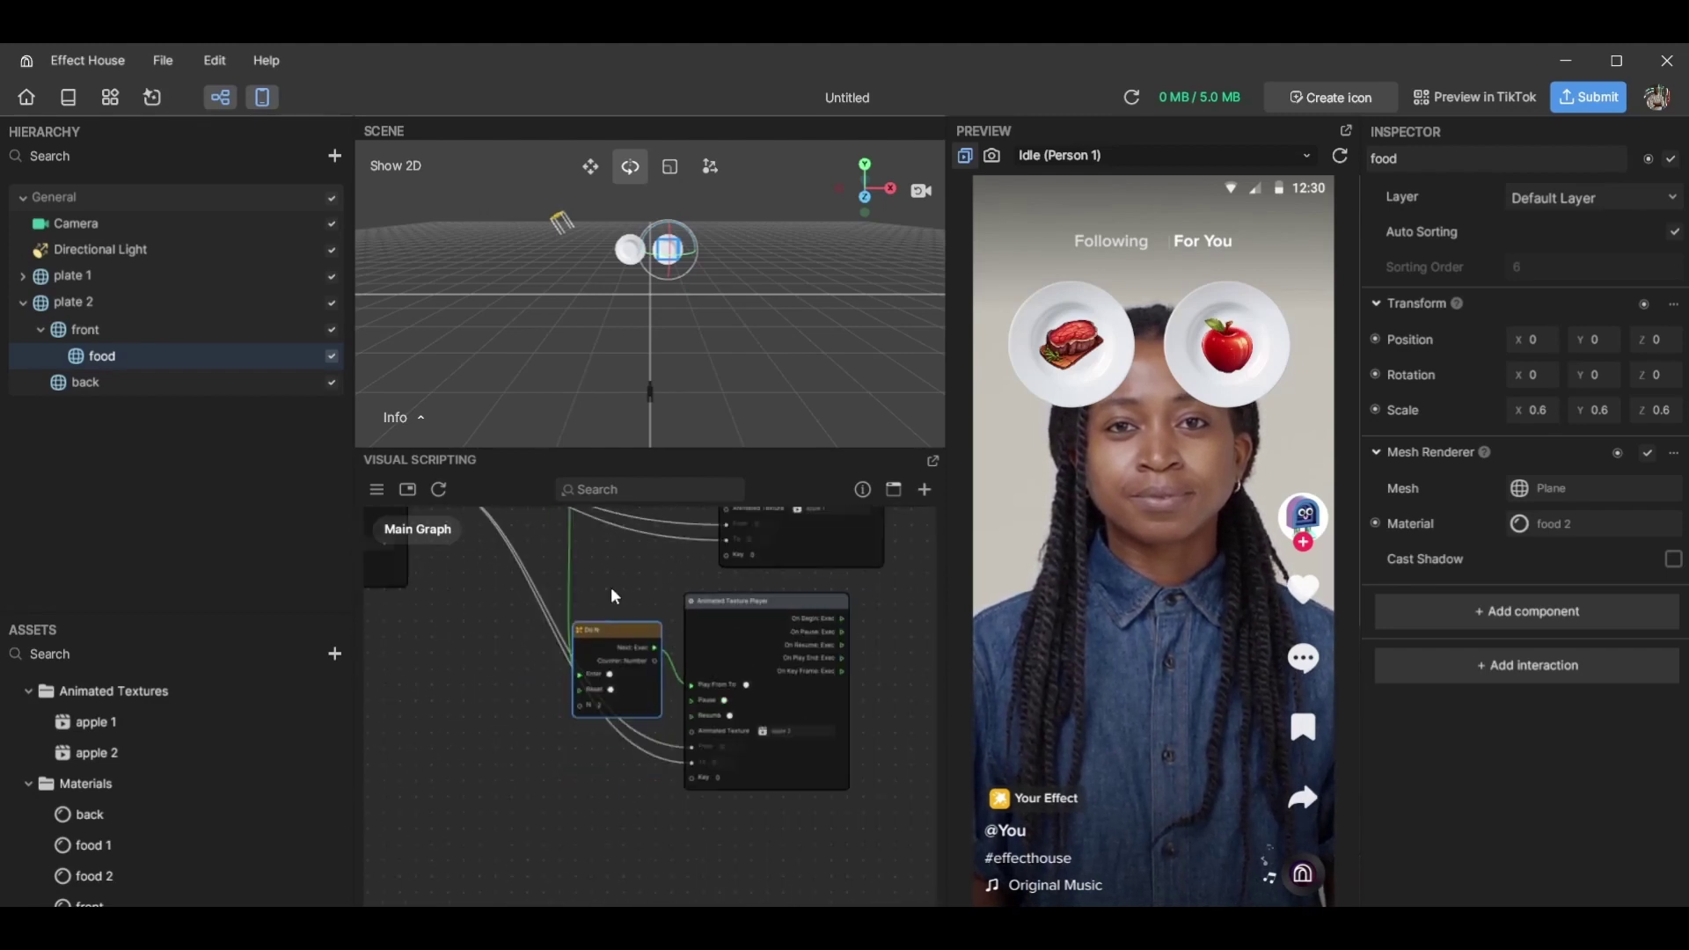
Shift the For Loop and Index Generator nodes slightly toward the connected Video Record node in the food shuffling chain
scroll(606, 582, "up", 3)
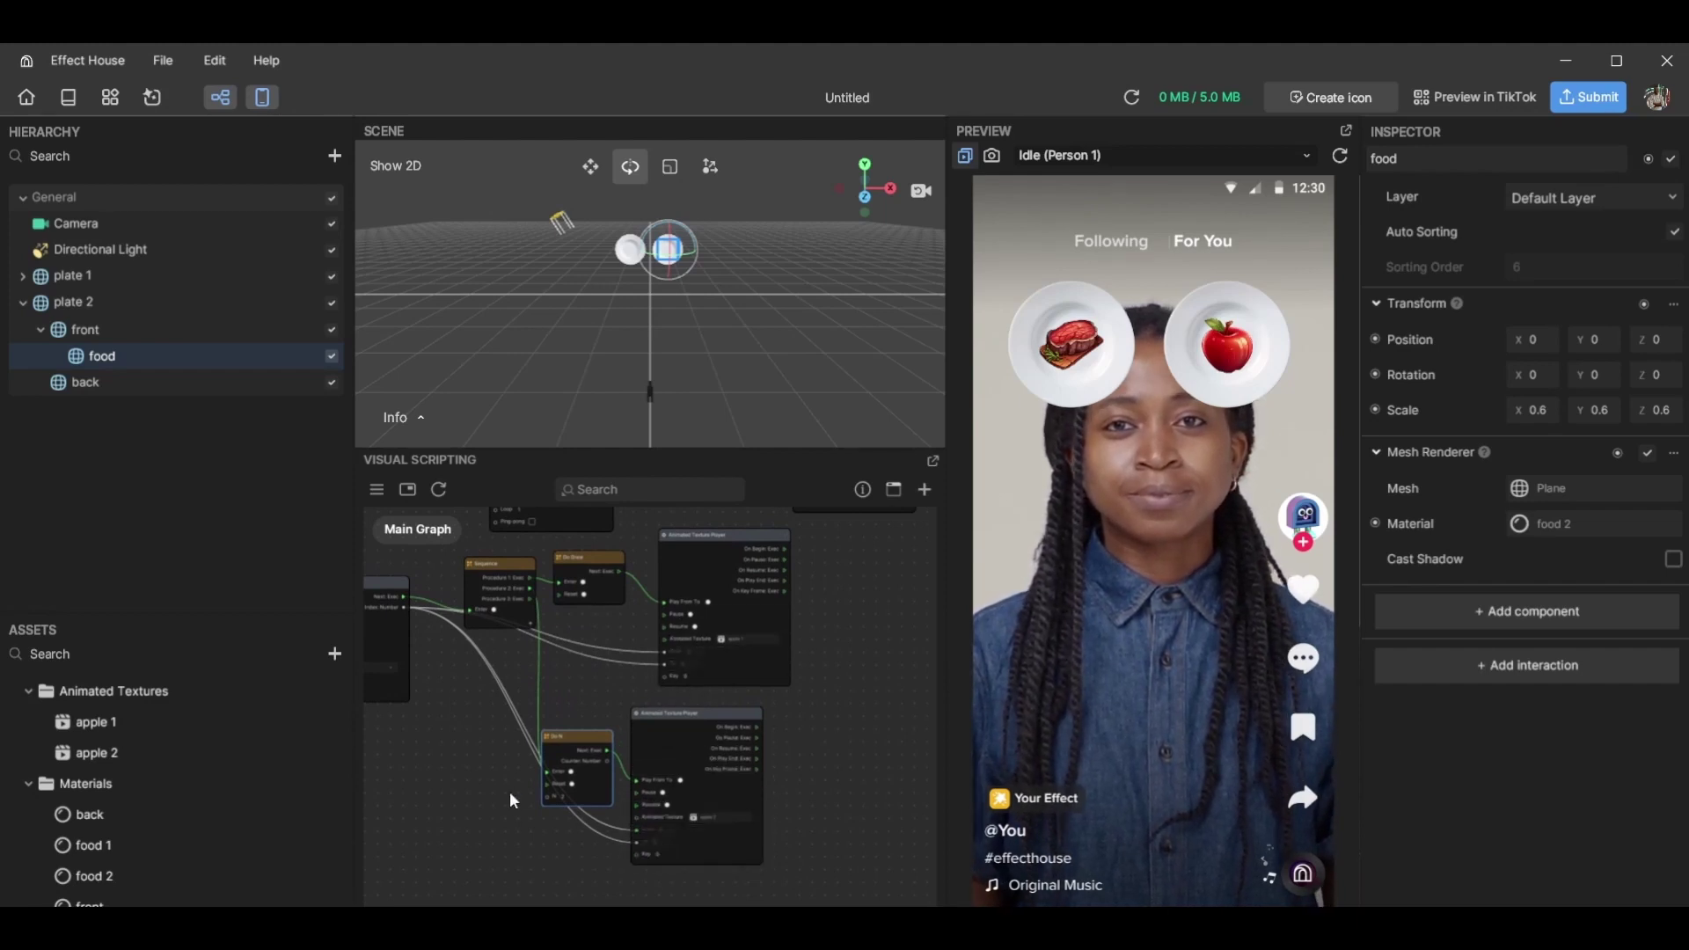
middle_click_drag(509, 790, 854, 841)
scroll(610, 660, "up", 3)
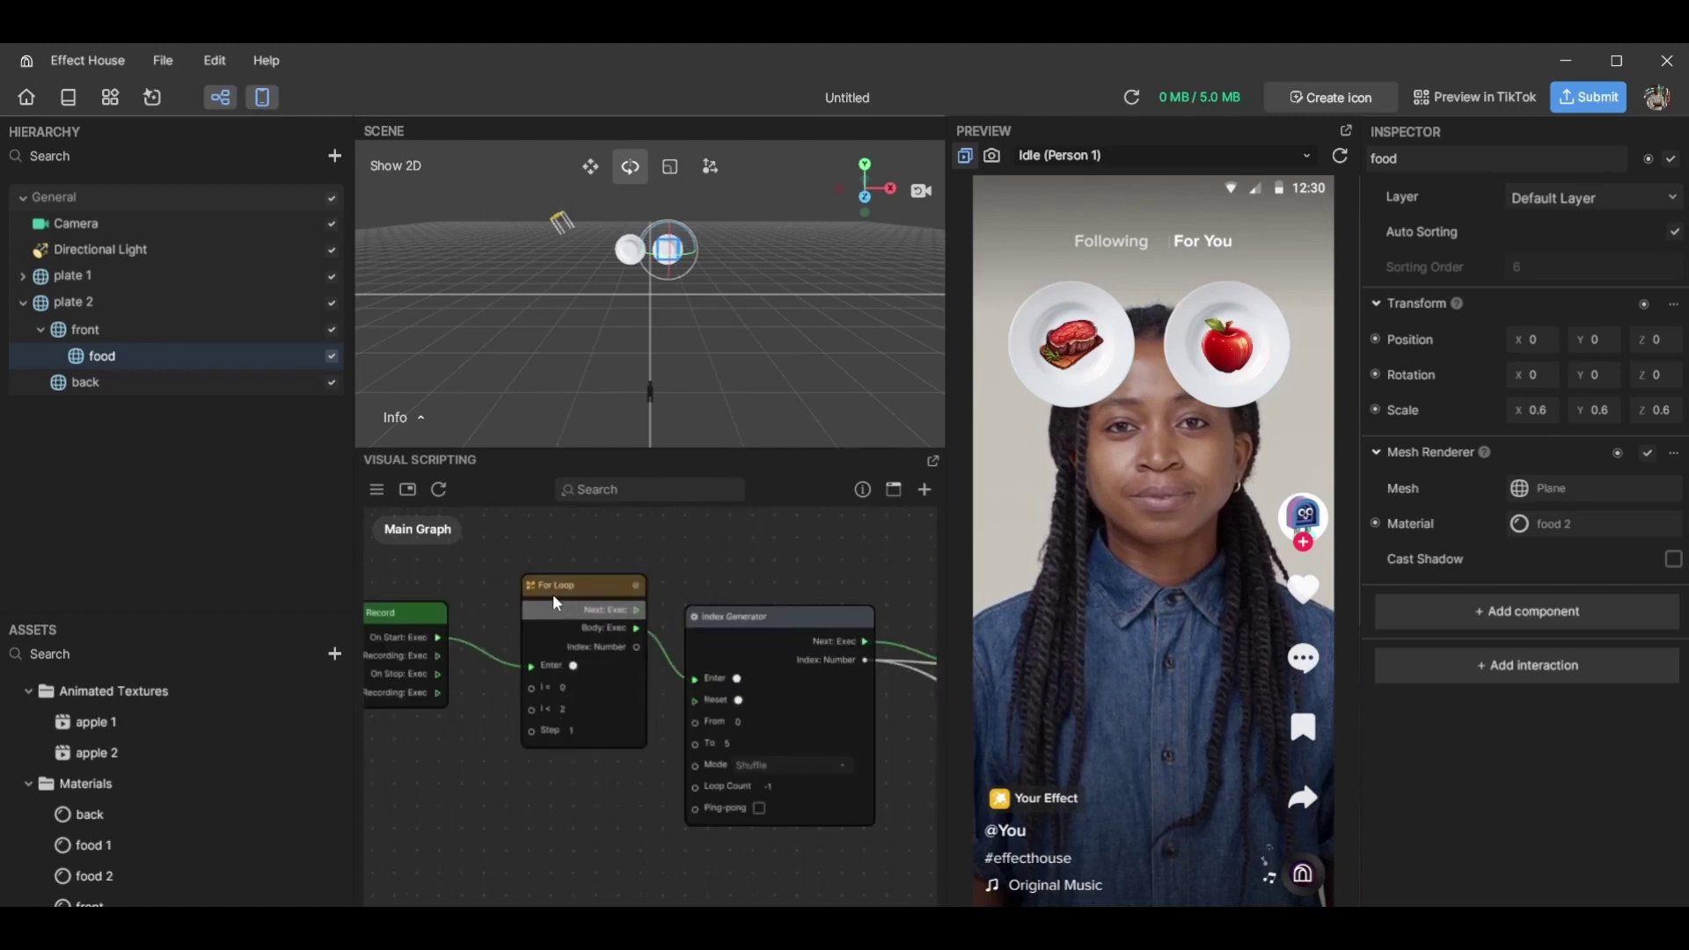
left_click_drag(552, 594, 517, 594)
left_click_drag(800, 636, 761, 614)
Nudge the Do N node slightly higher beside the Animated Texture Player that uses apple 2
scroll(588, 607, "down", 5)
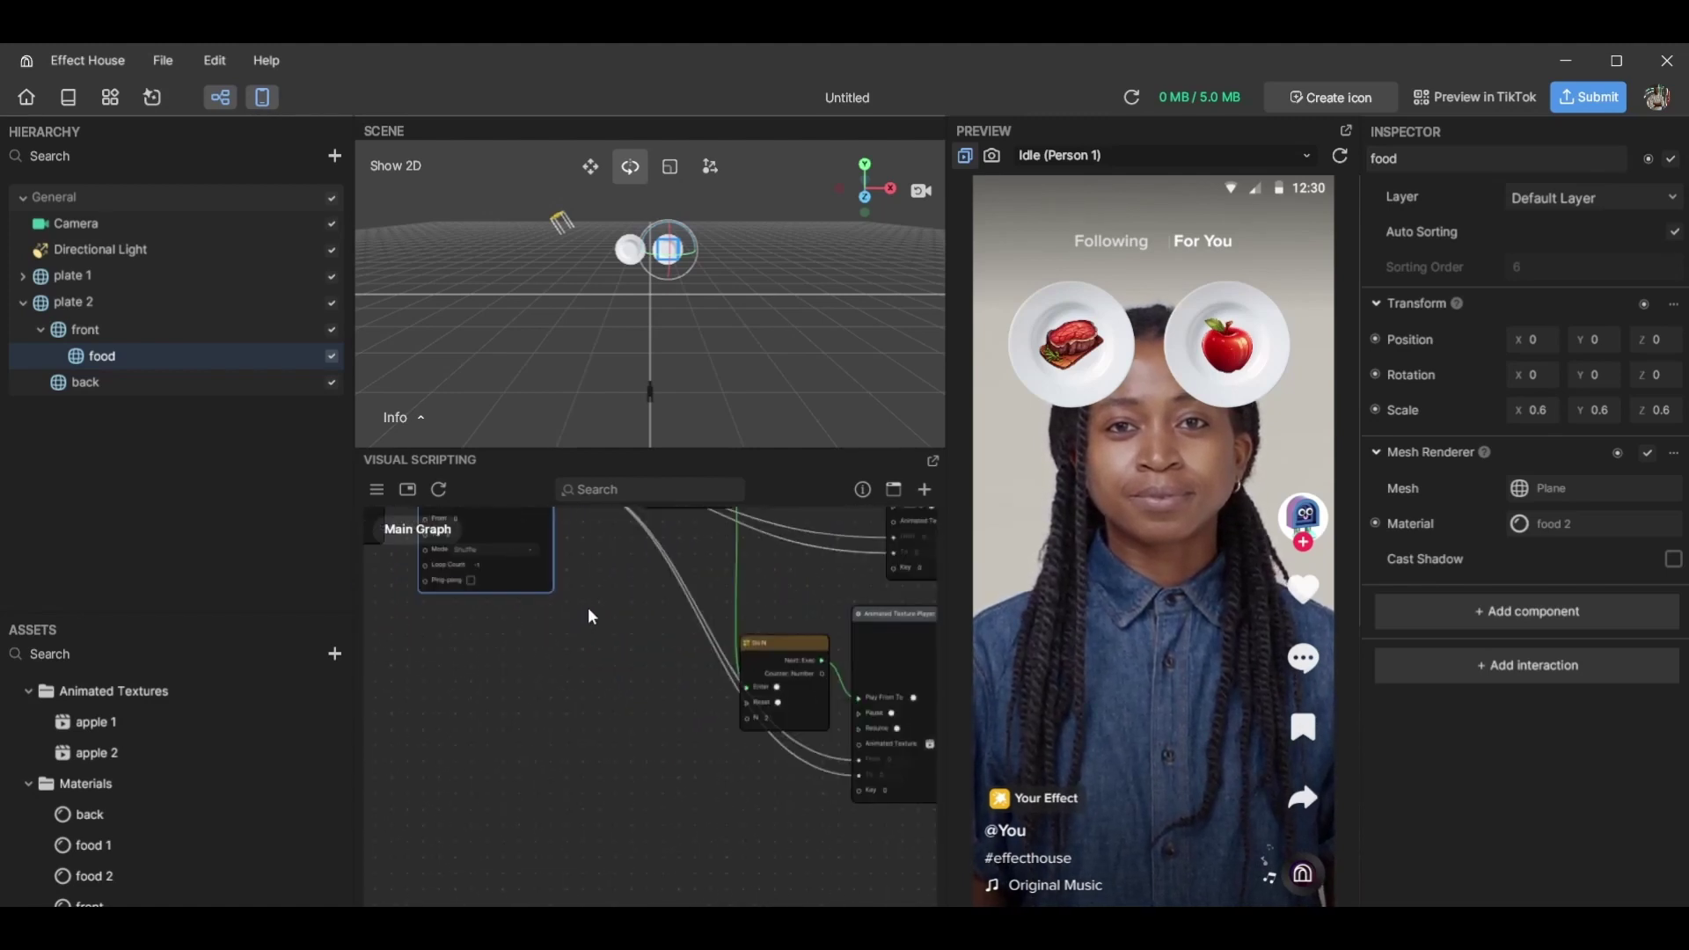
scroll(669, 620, "up", 5)
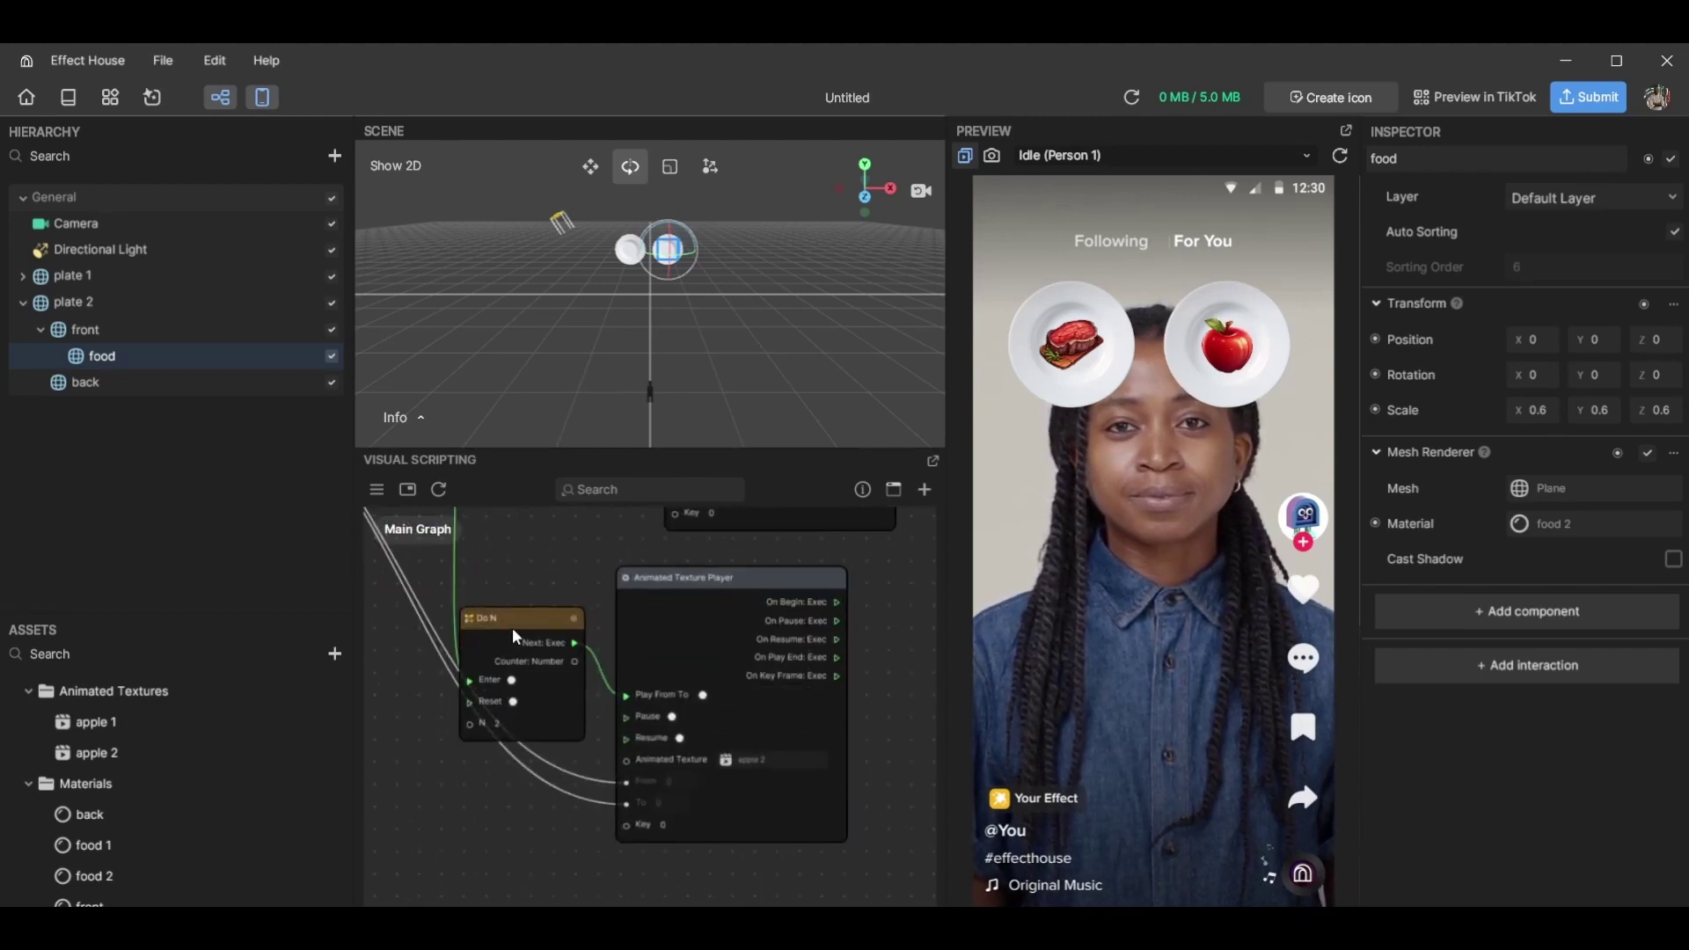
left_click_drag(511, 650, 519, 628)
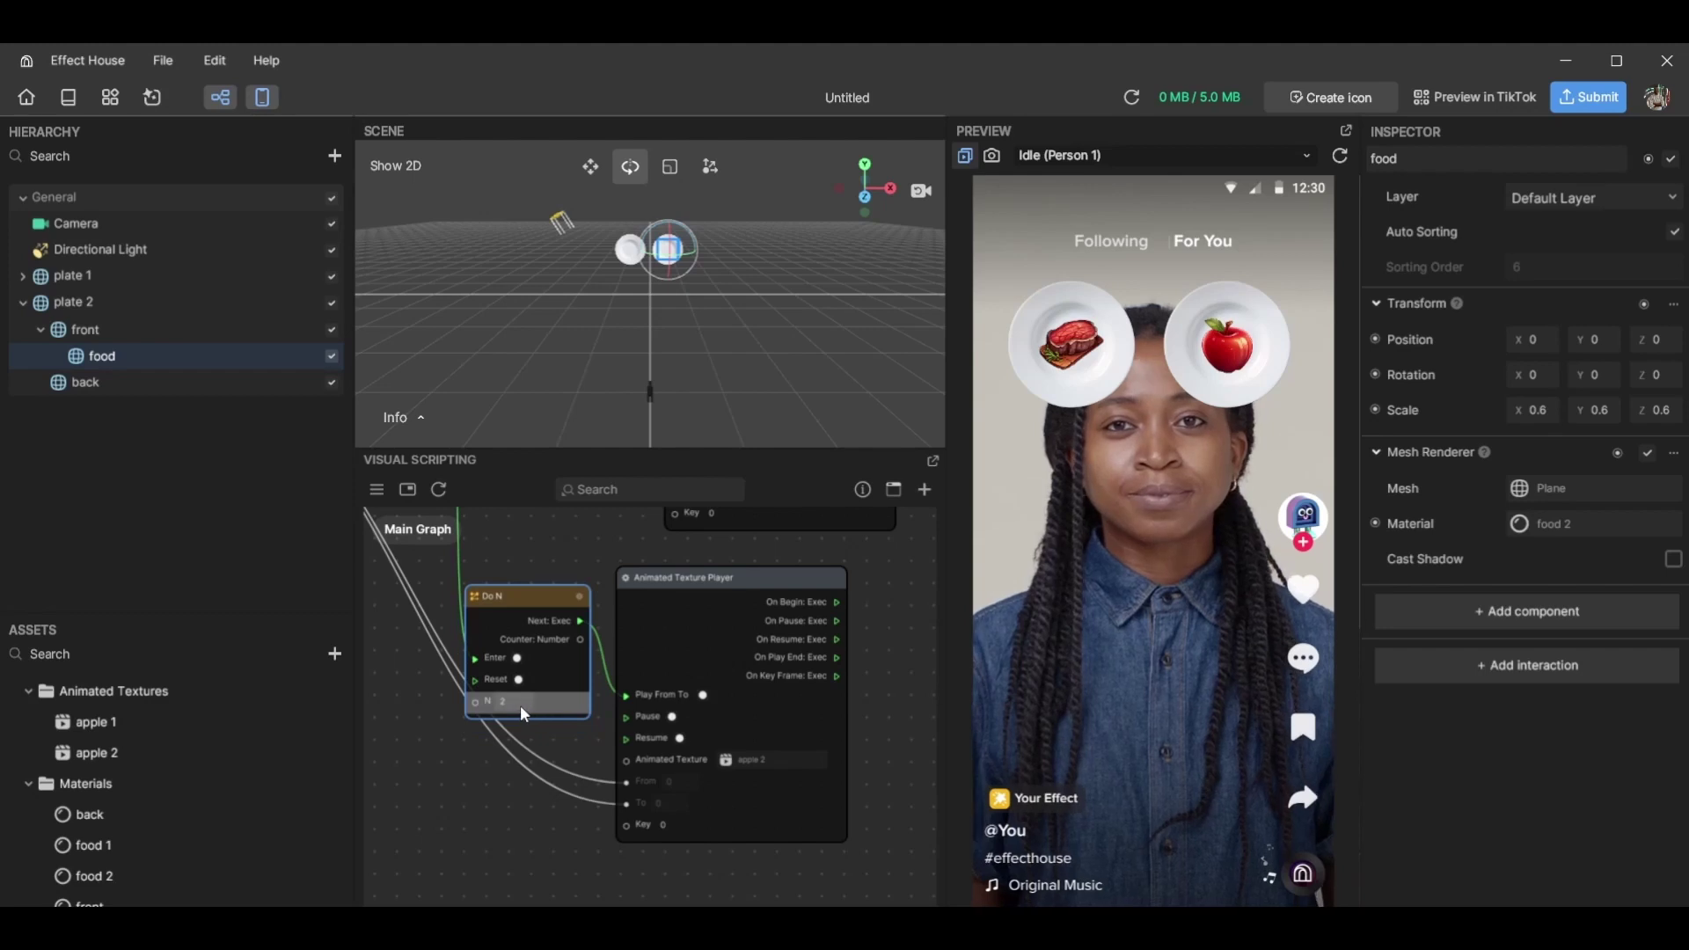
scroll(488, 775, "down", 10)
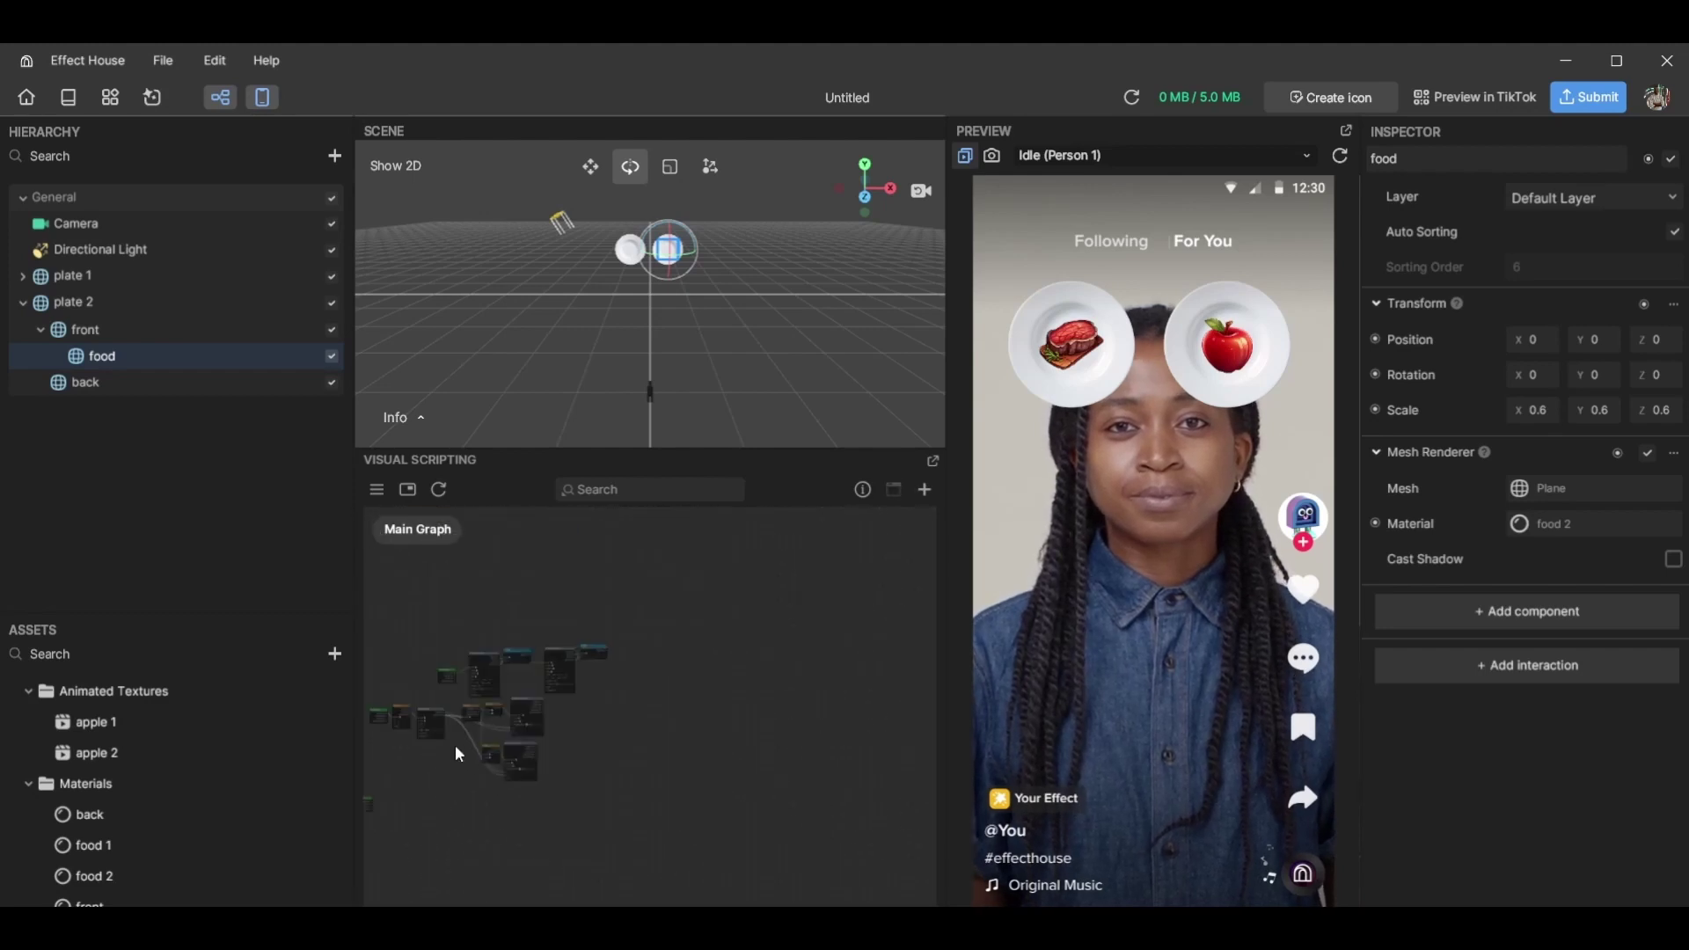
scroll(580, 772, "up", 10)
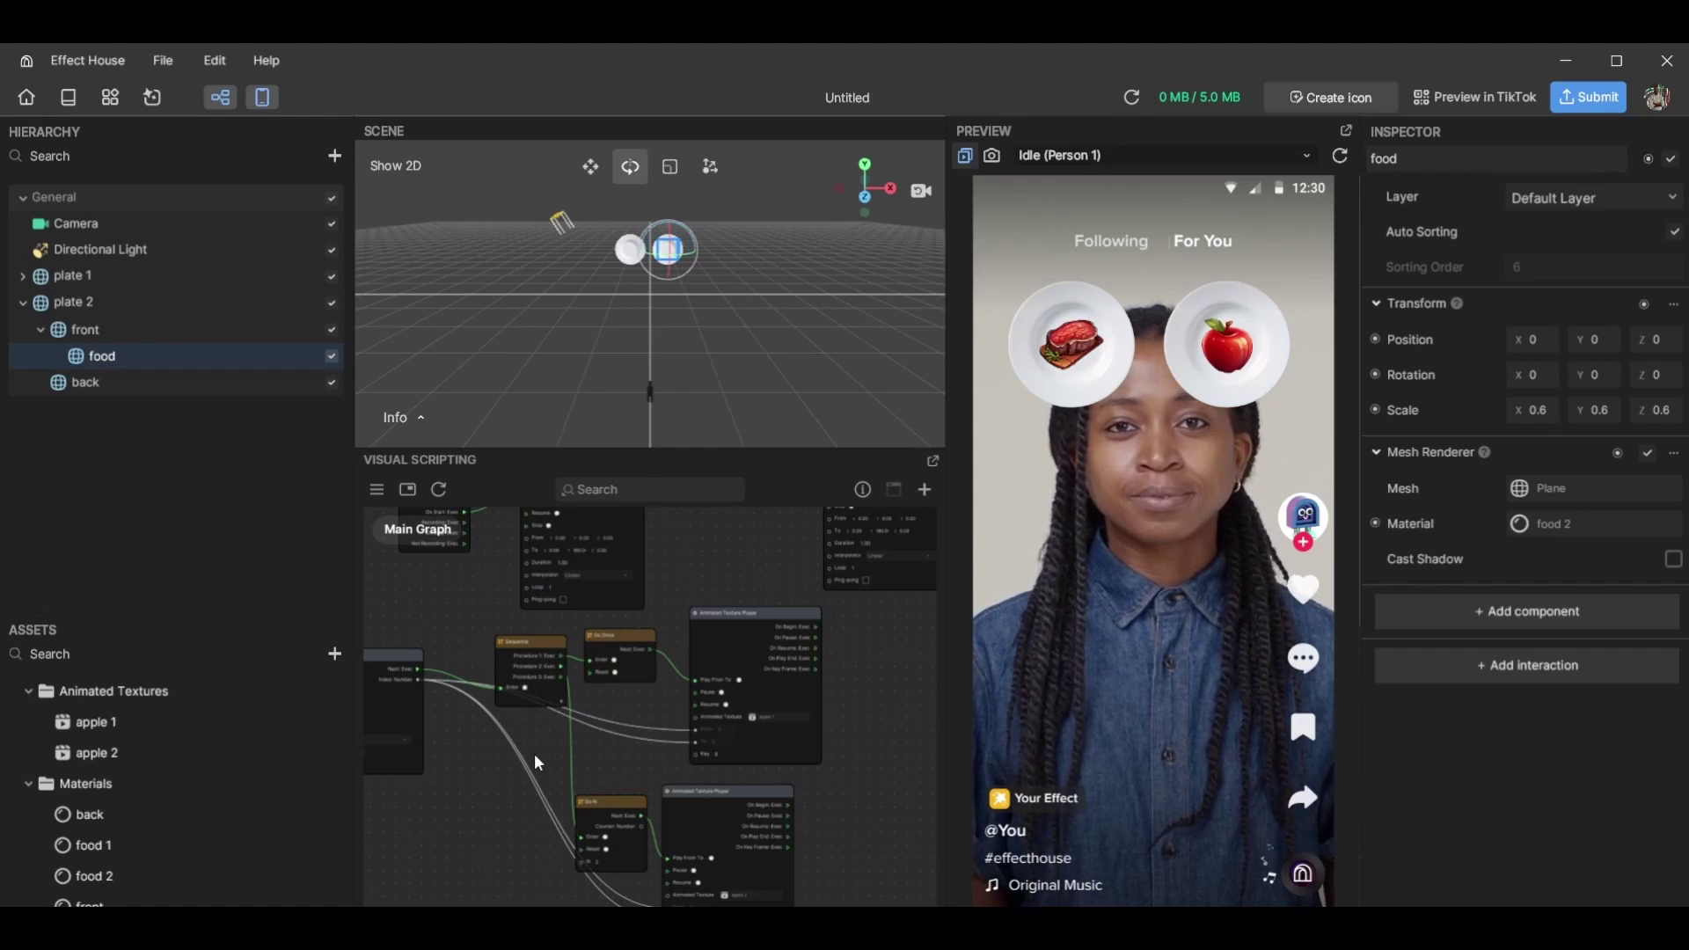
left_click_drag(534, 754, 754, 690)
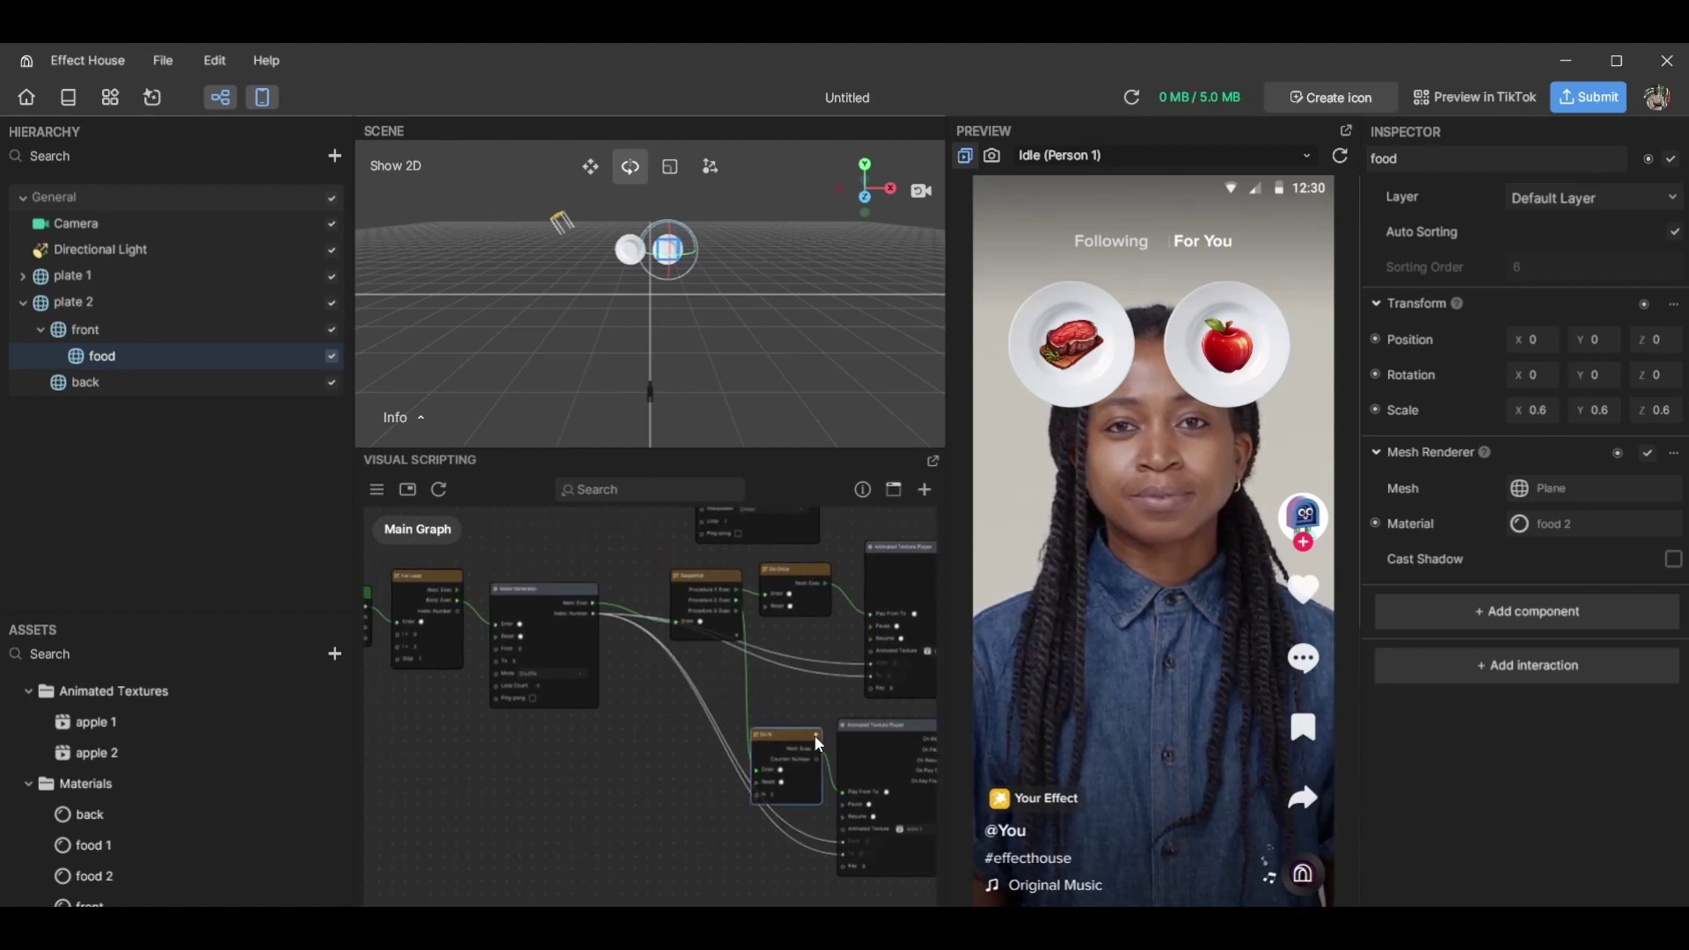
mouse_move(815, 745)
middle_click_drag(562, 776, 619, 796)
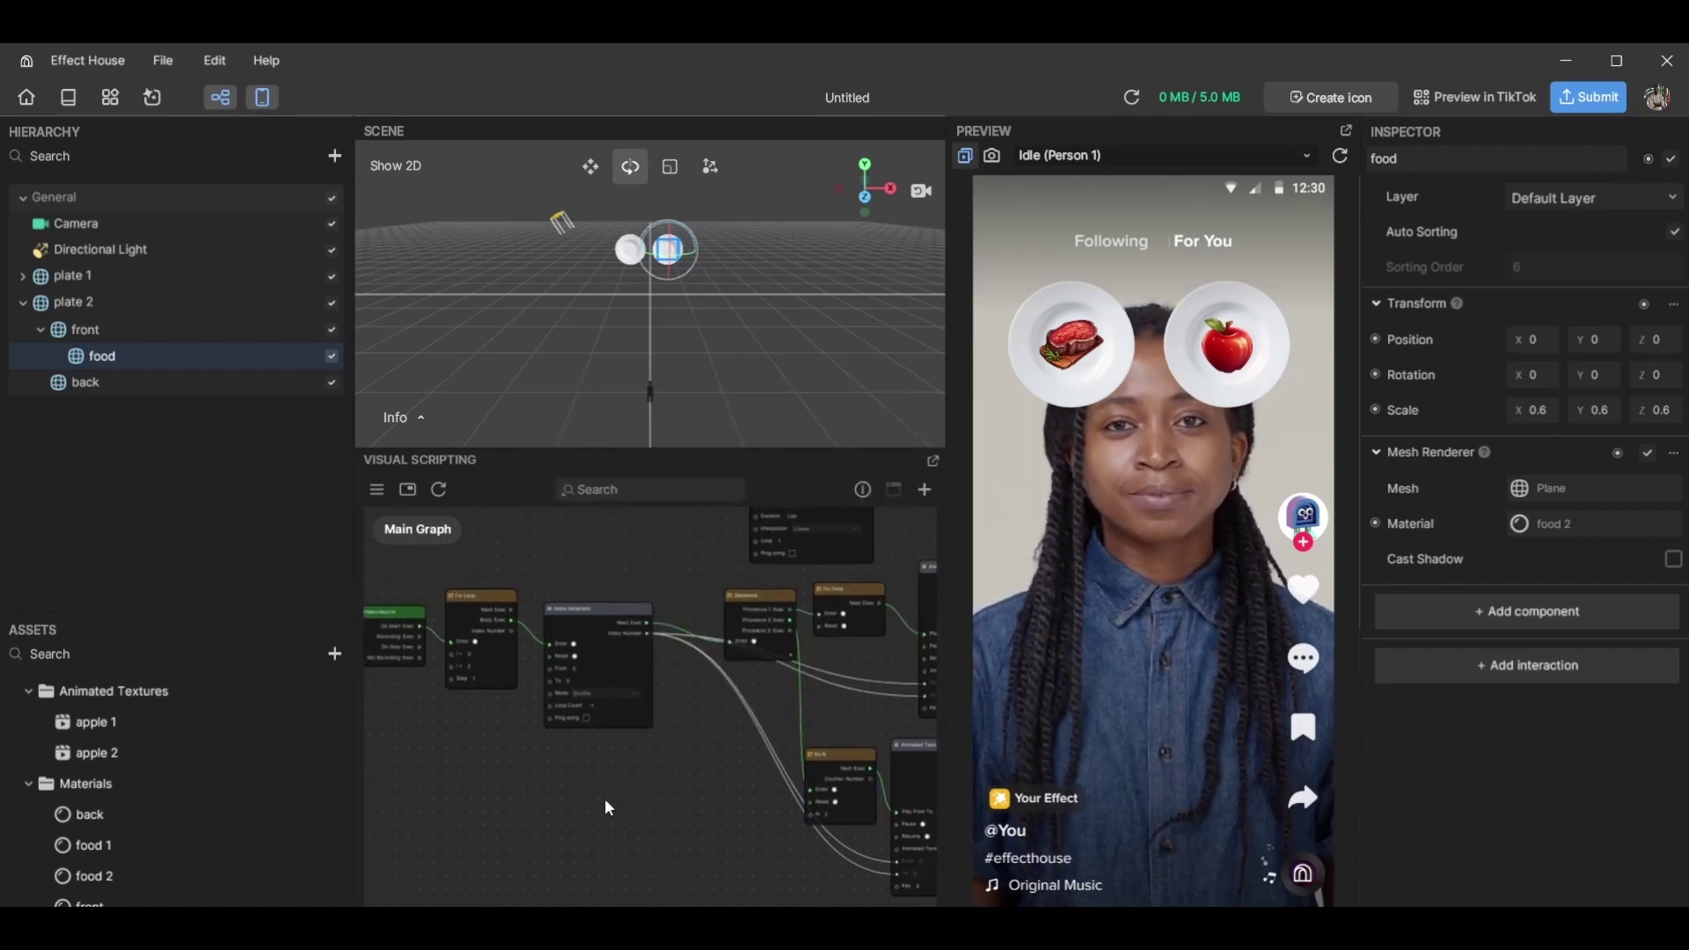